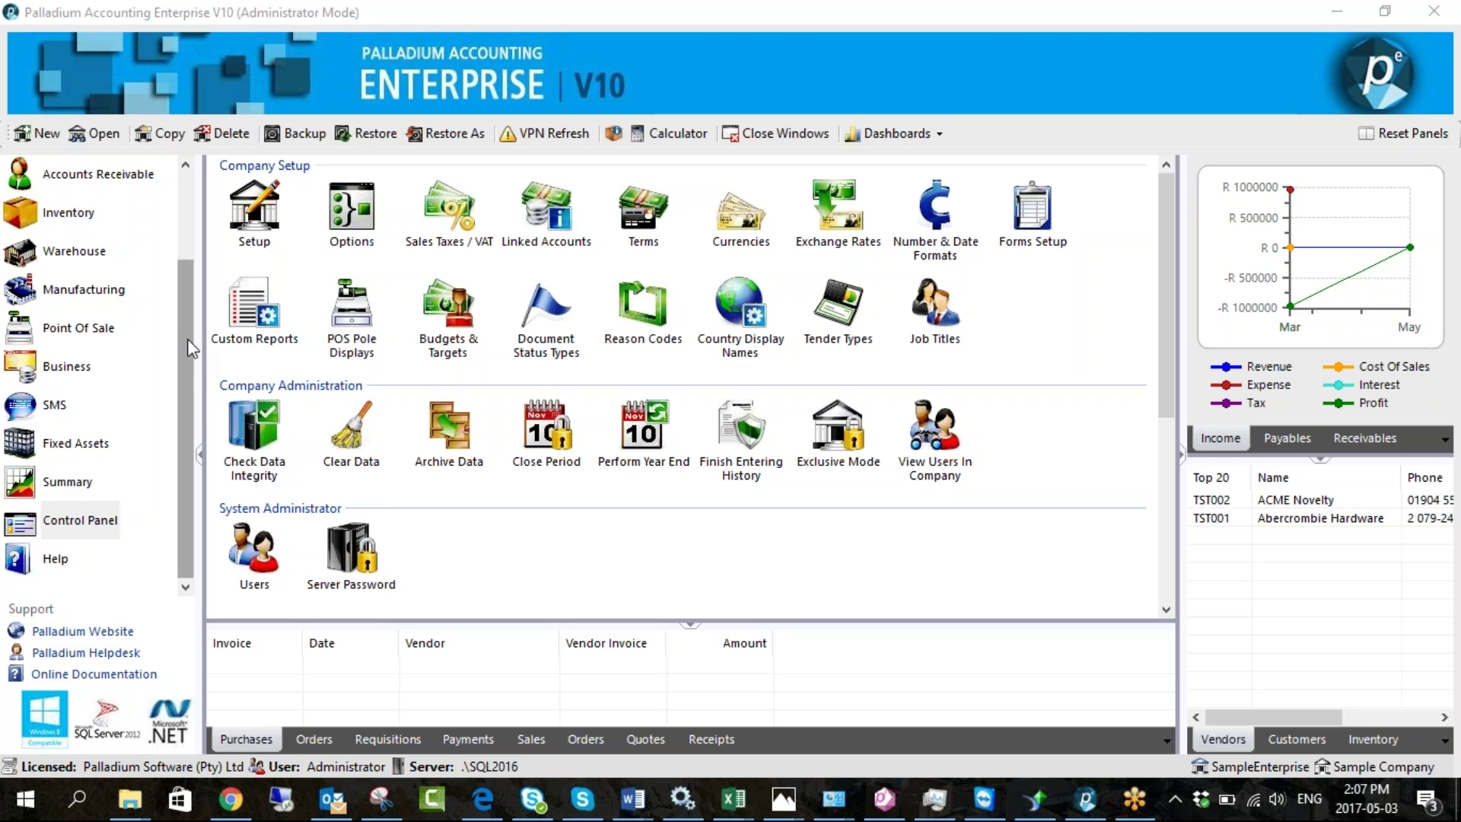
left_click_drag(187, 340, 186, 312)
left_click(76, 291)
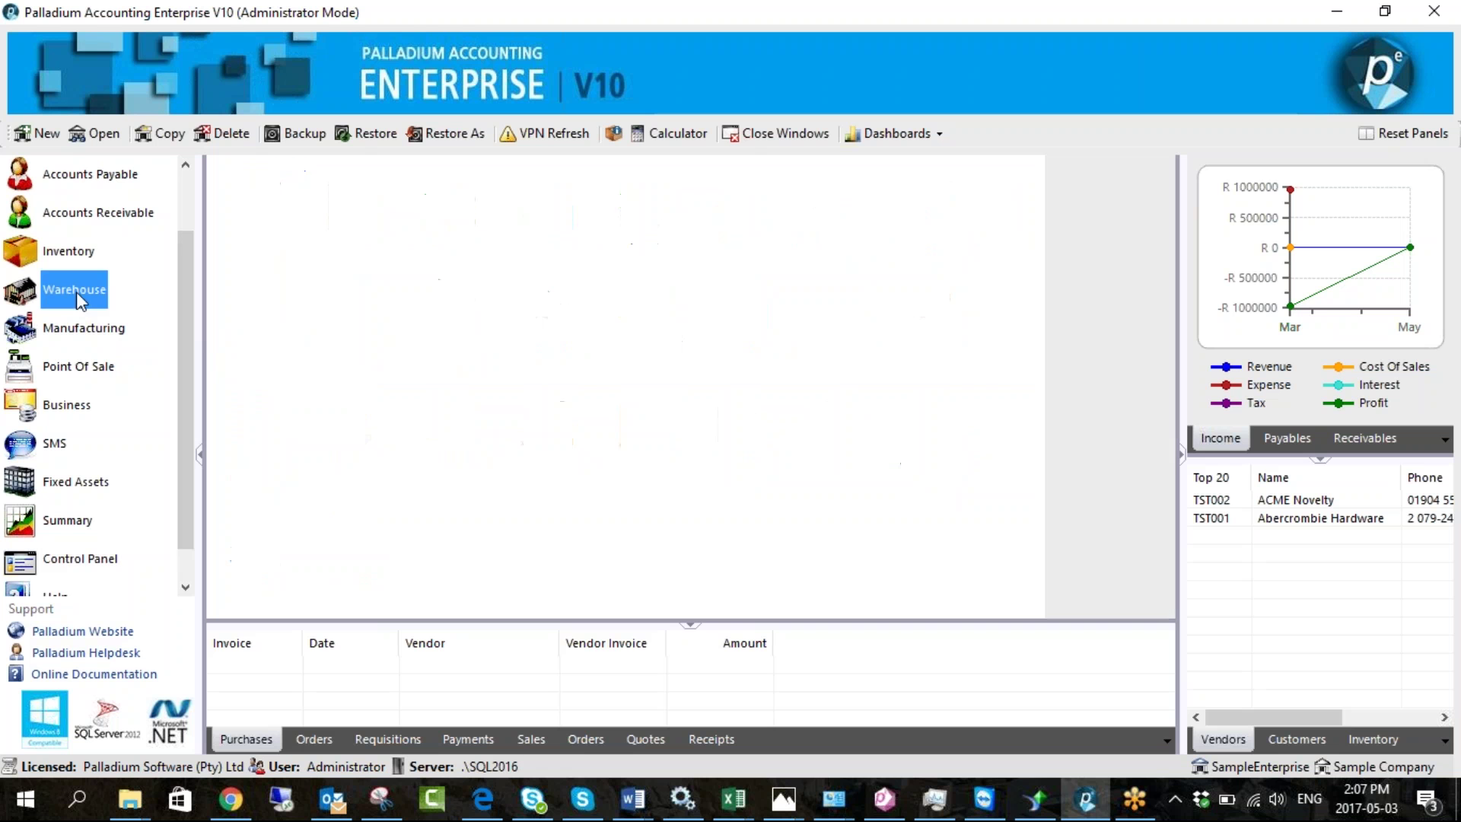
left_click(99, 213)
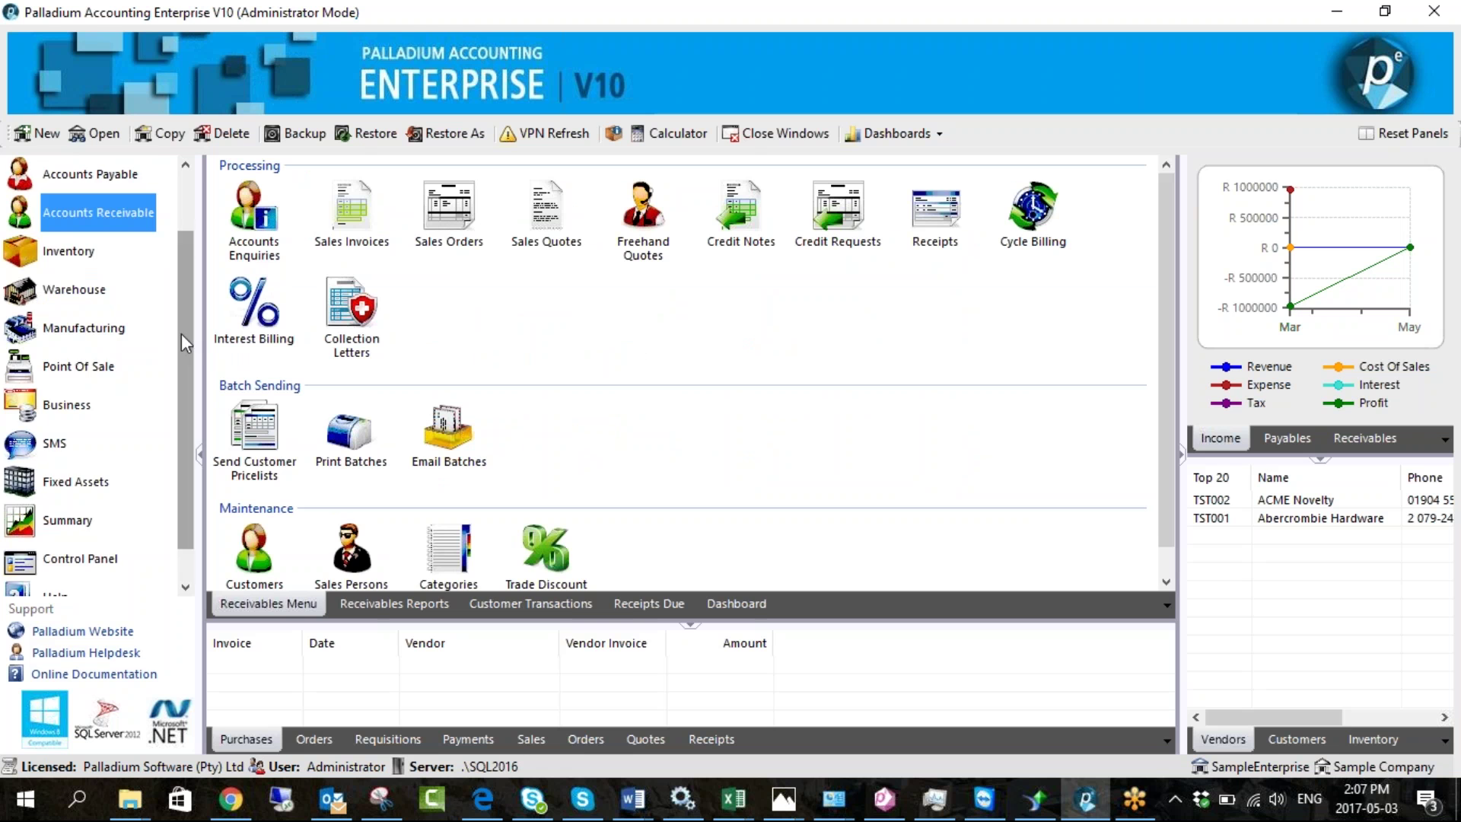
scroll(178, 366, "down", 1)
left_click(81, 521)
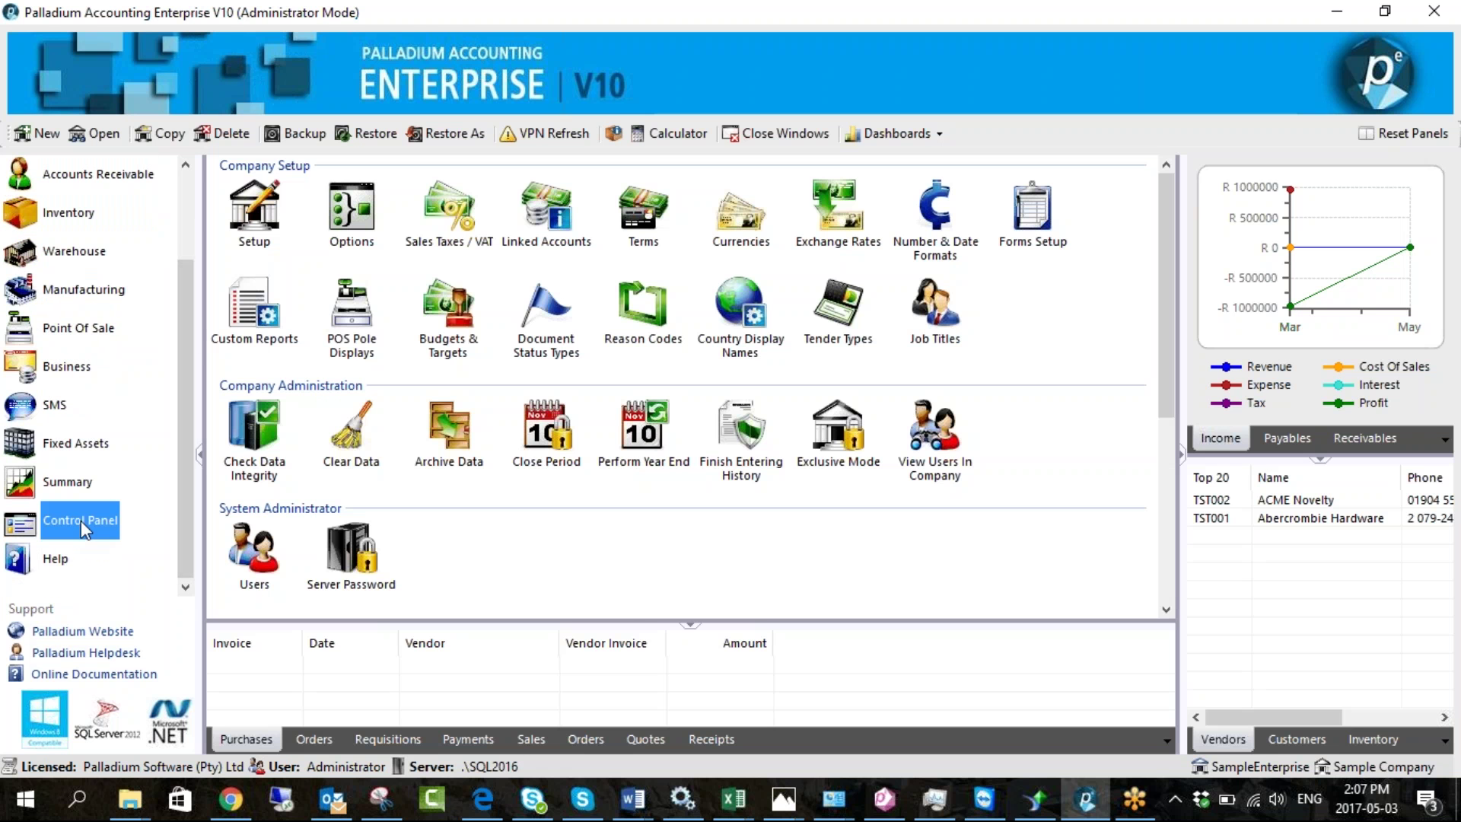
Open the company options from the Control Panel and display the Warehouse settings
double_click(358, 223)
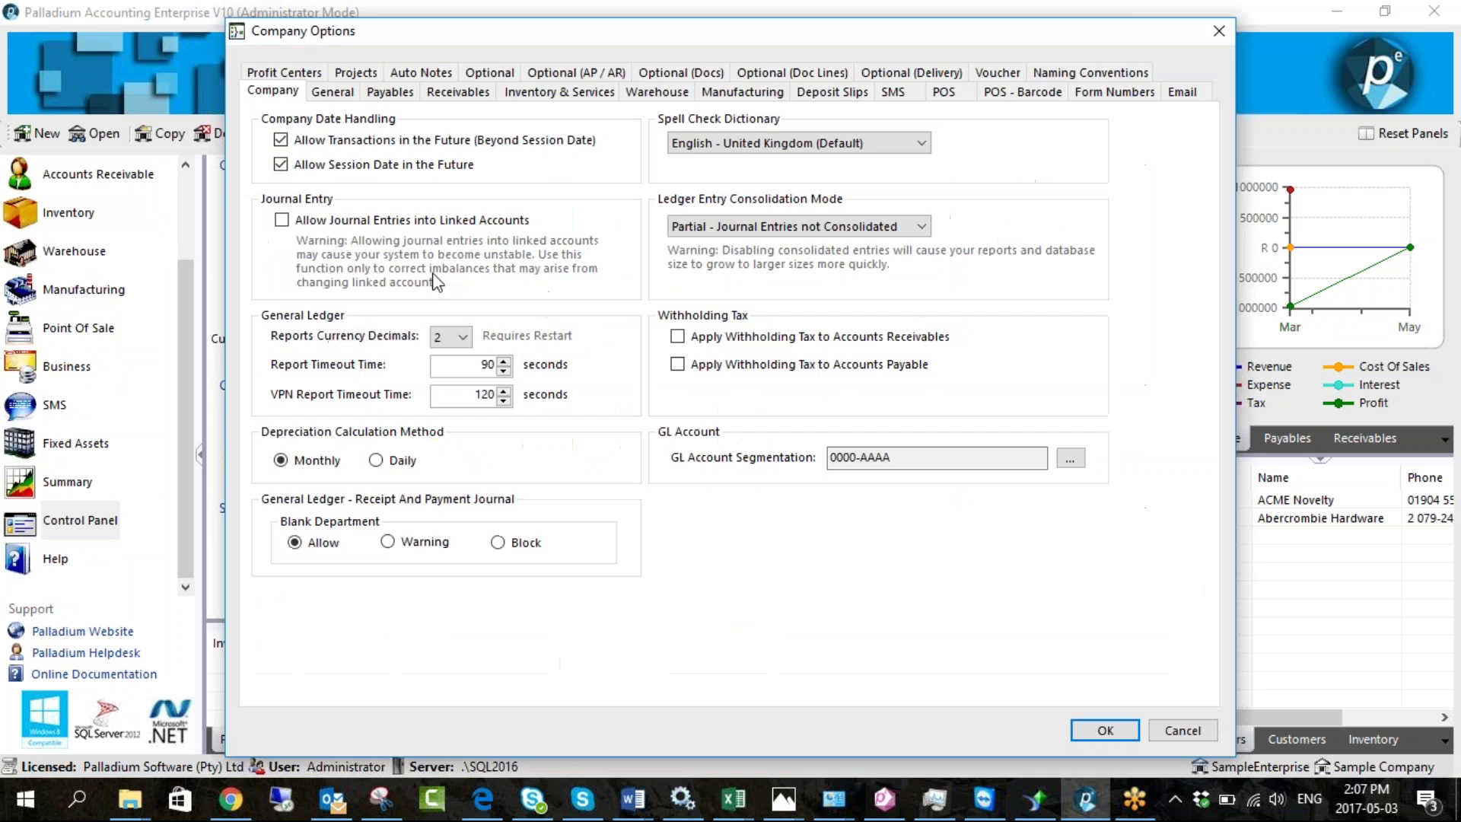
left_click_drag(875, 34, 746, 31)
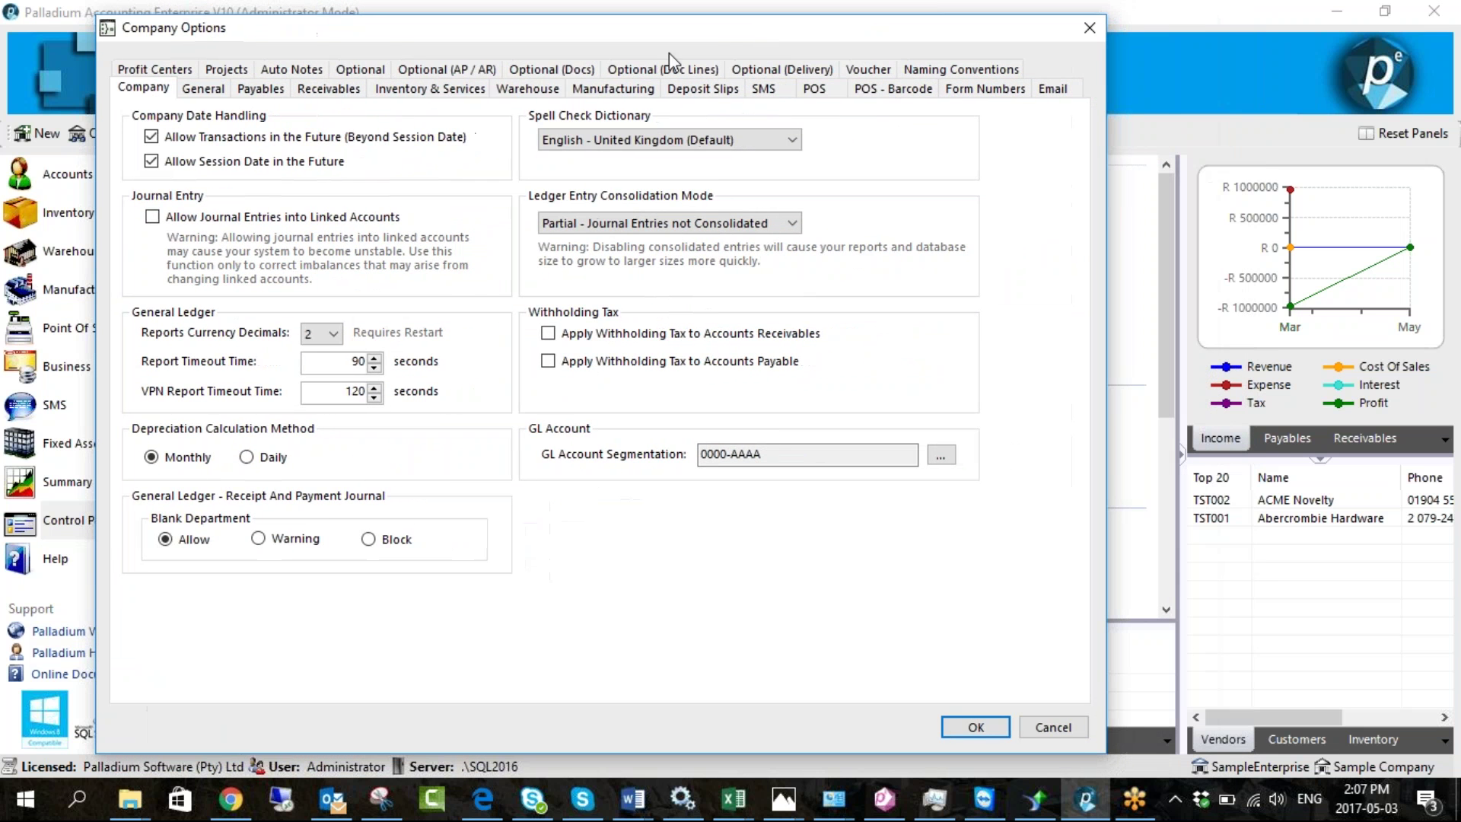
left_click(535, 93)
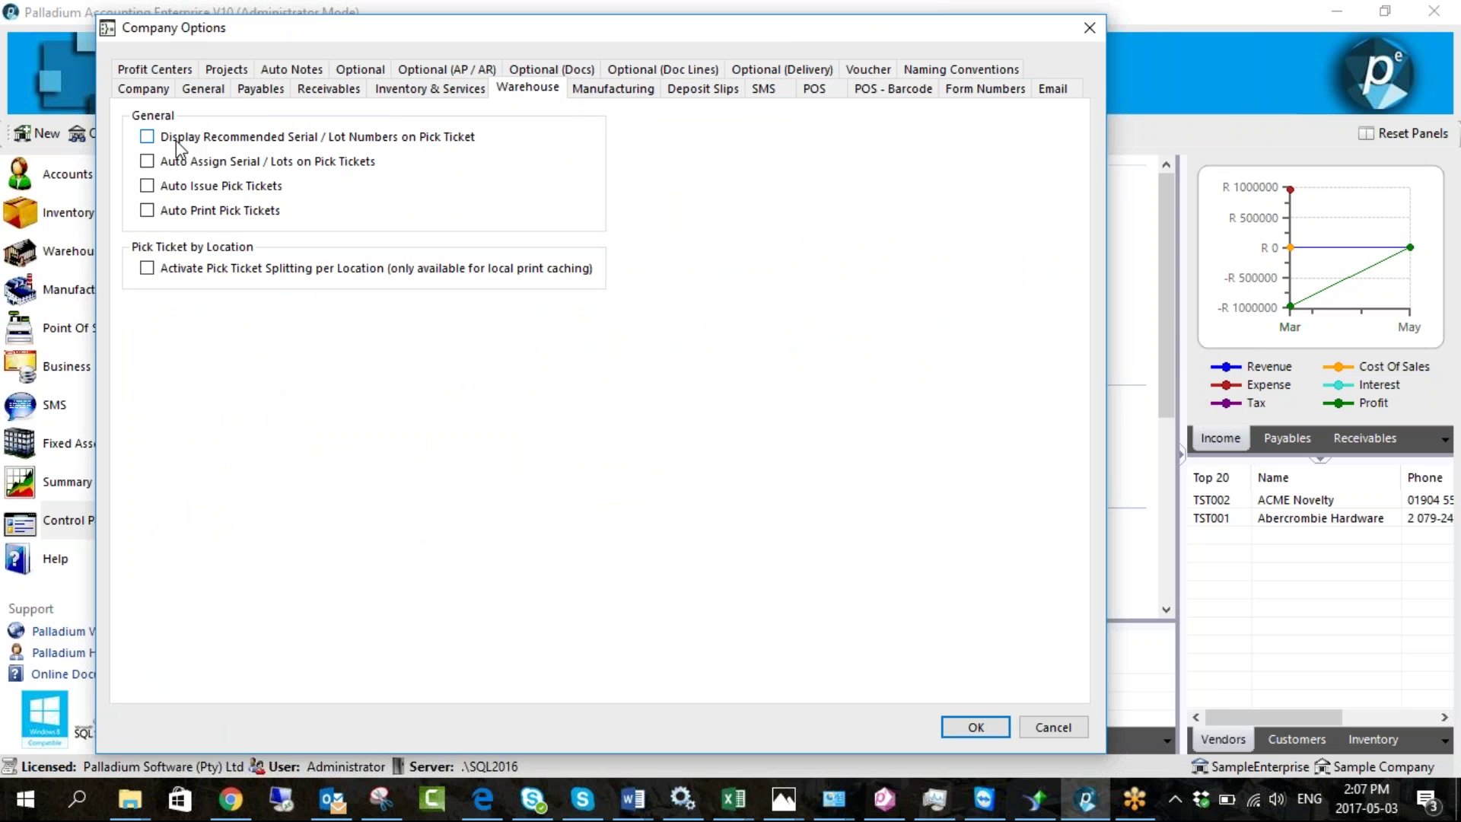
Go through the warehouse options for pick tickets, including ticket splitting per location, and accept the company options
left_click(263, 142)
left_click(226, 164)
left_click(226, 167)
left_click(219, 194)
left_click(217, 190)
left_click(191, 214)
left_click(204, 196)
left_click(193, 213)
left_click(226, 196)
left_click(181, 268)
left_click(962, 729)
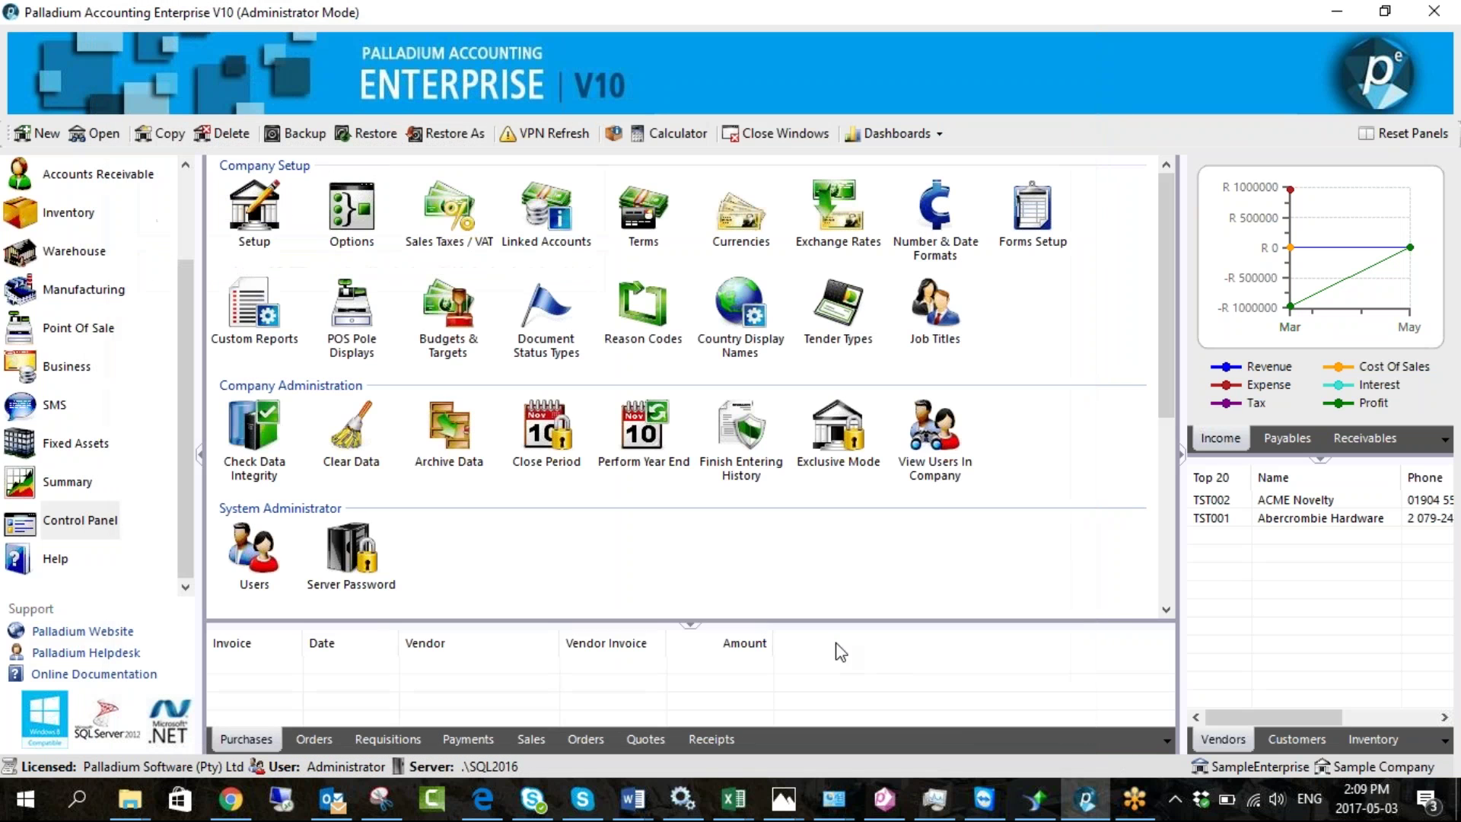
scroll(181, 268, "up", 3)
left_click(108, 365)
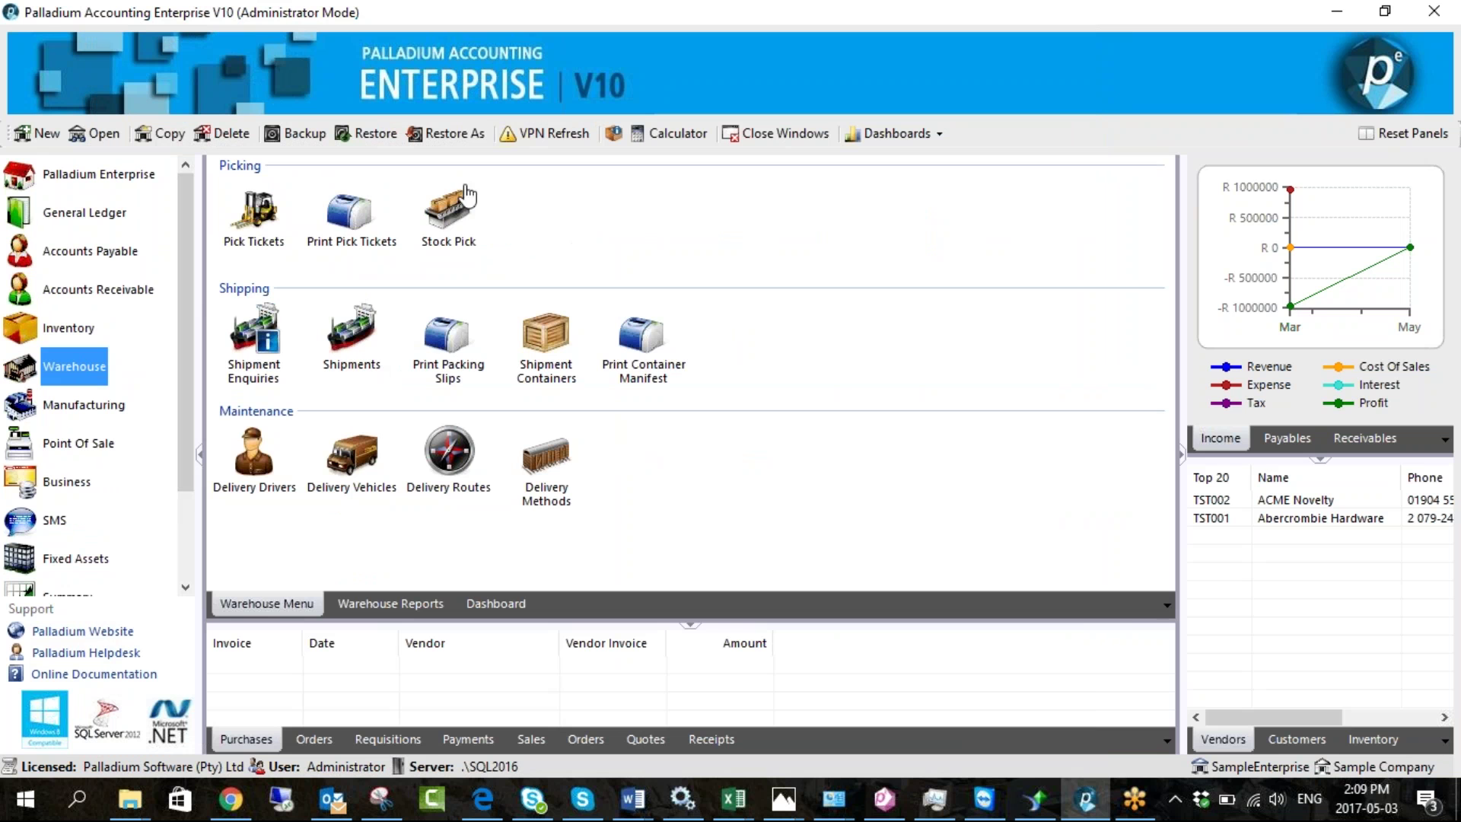
left_click(374, 185)
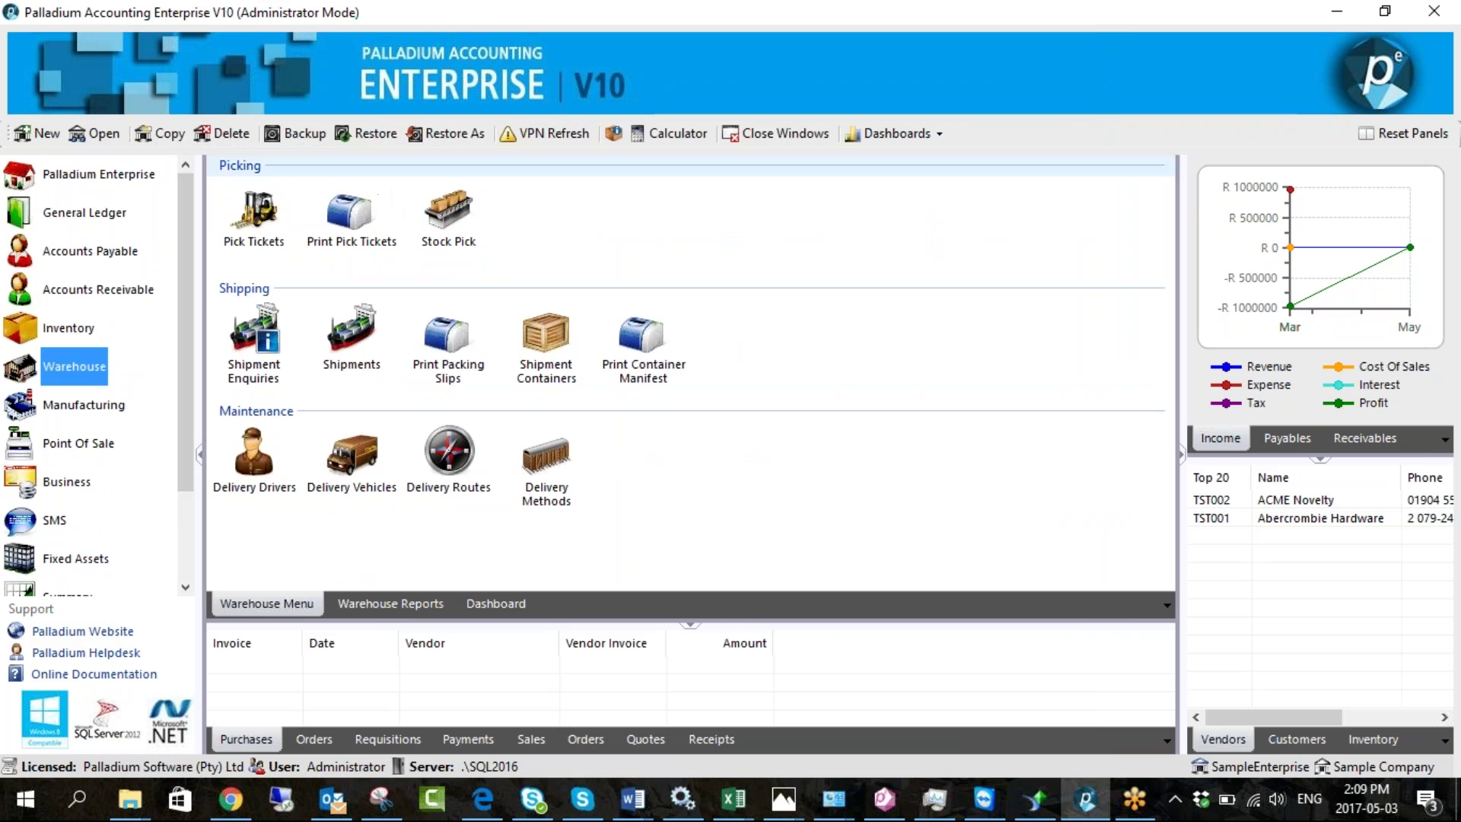
left_click(122, 290)
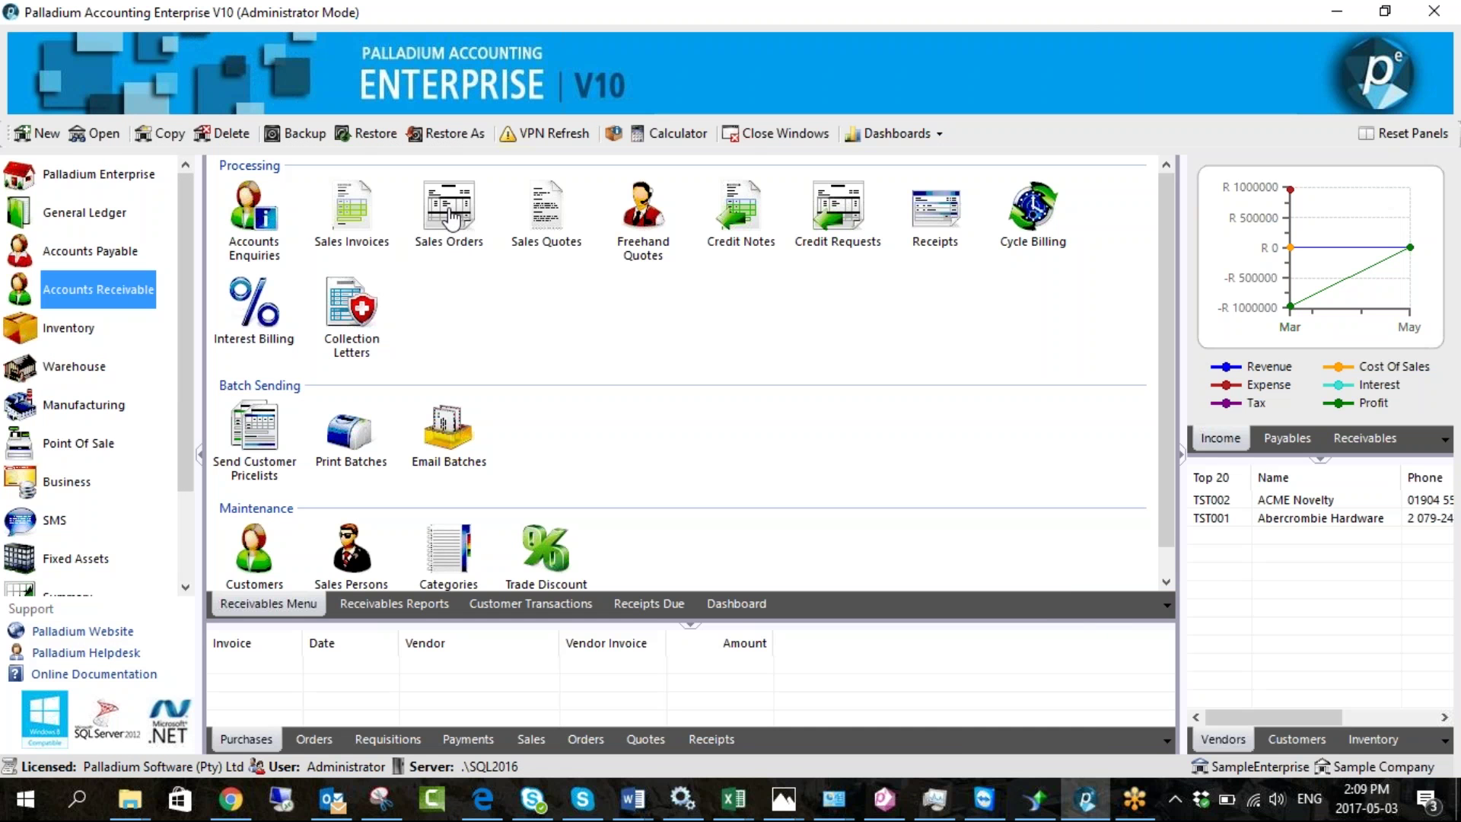
left_click(85, 368)
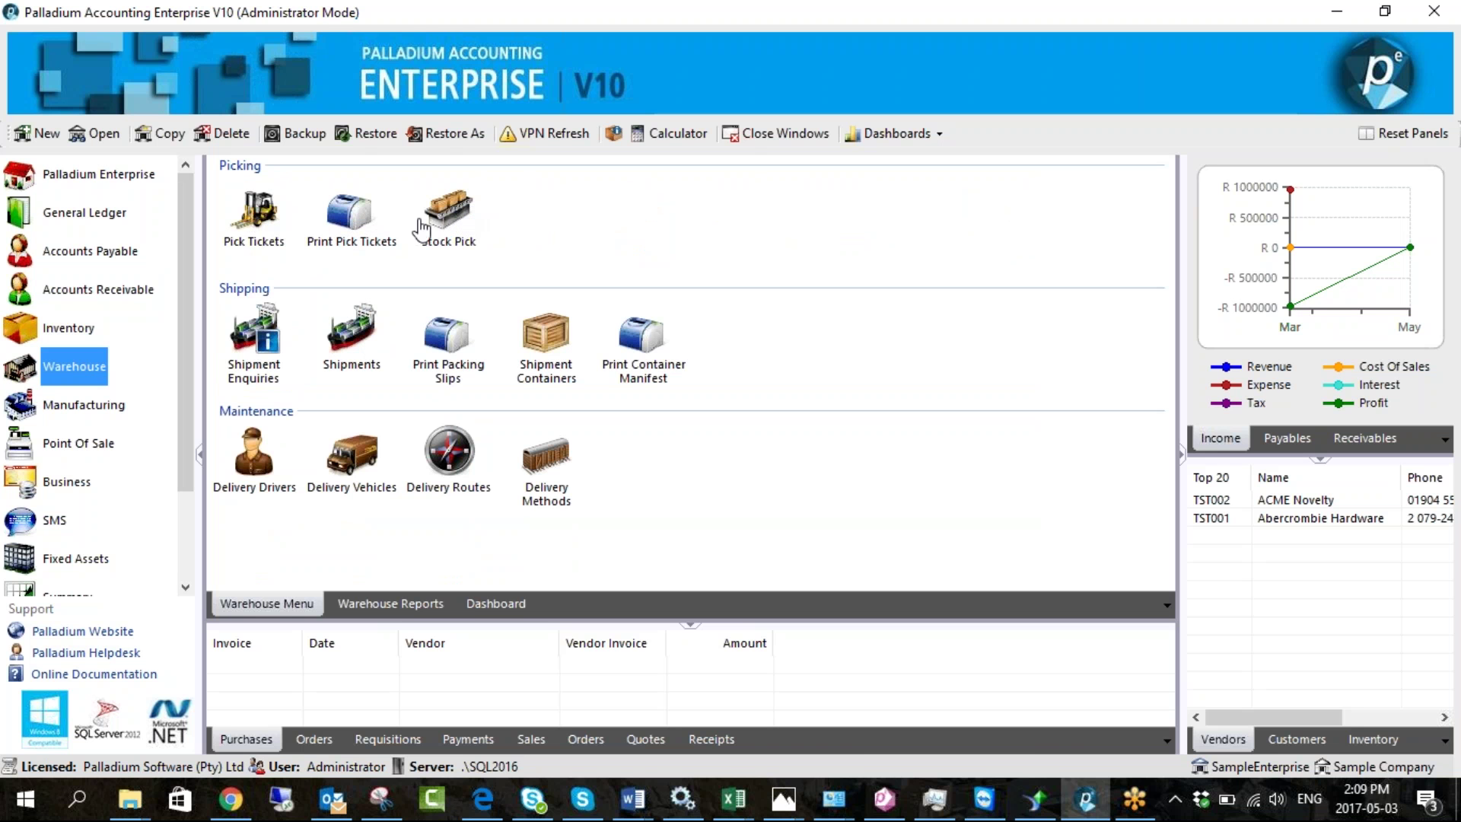
left_click(97, 290)
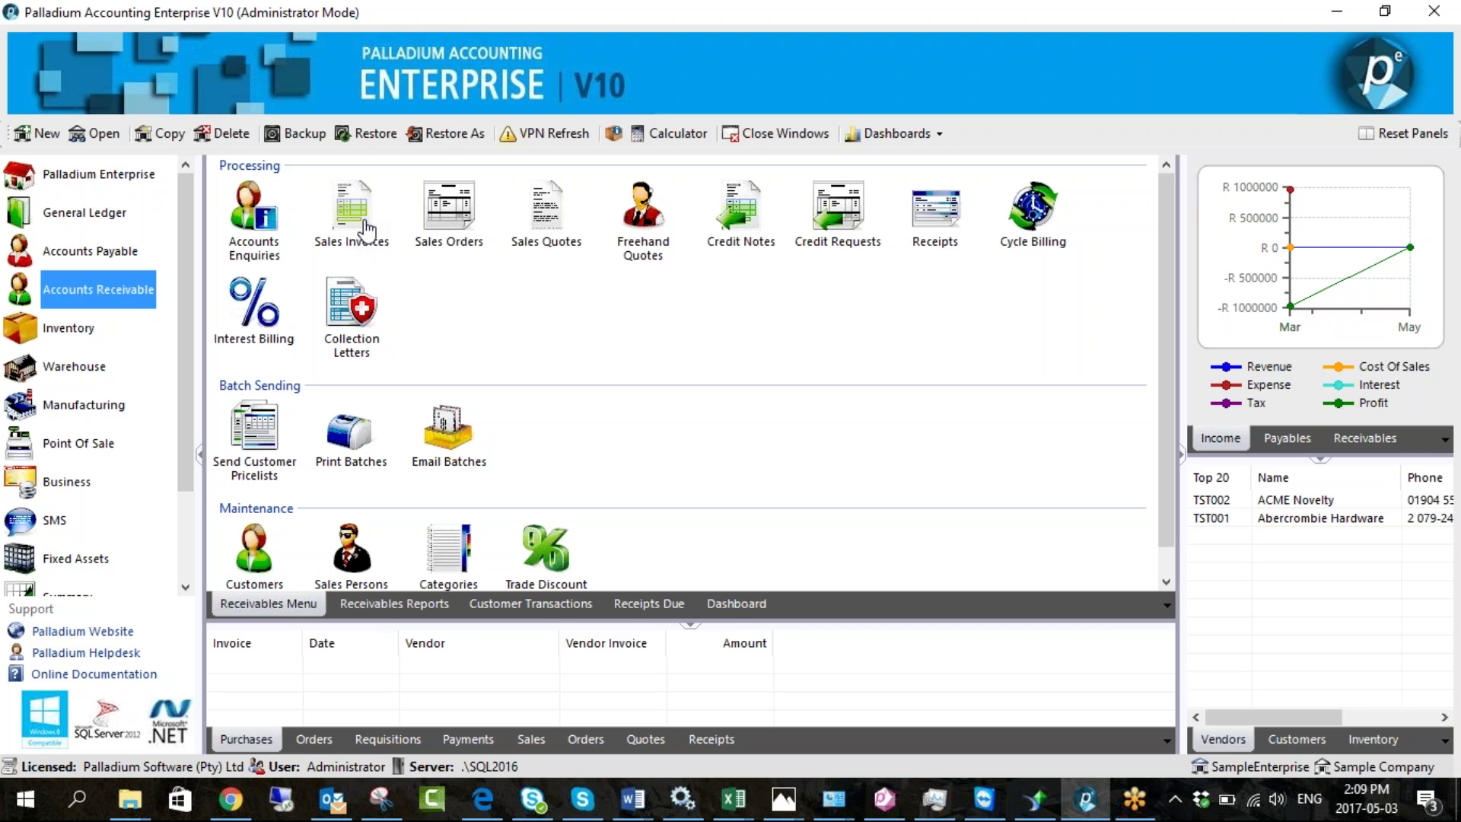
left_click(79, 368)
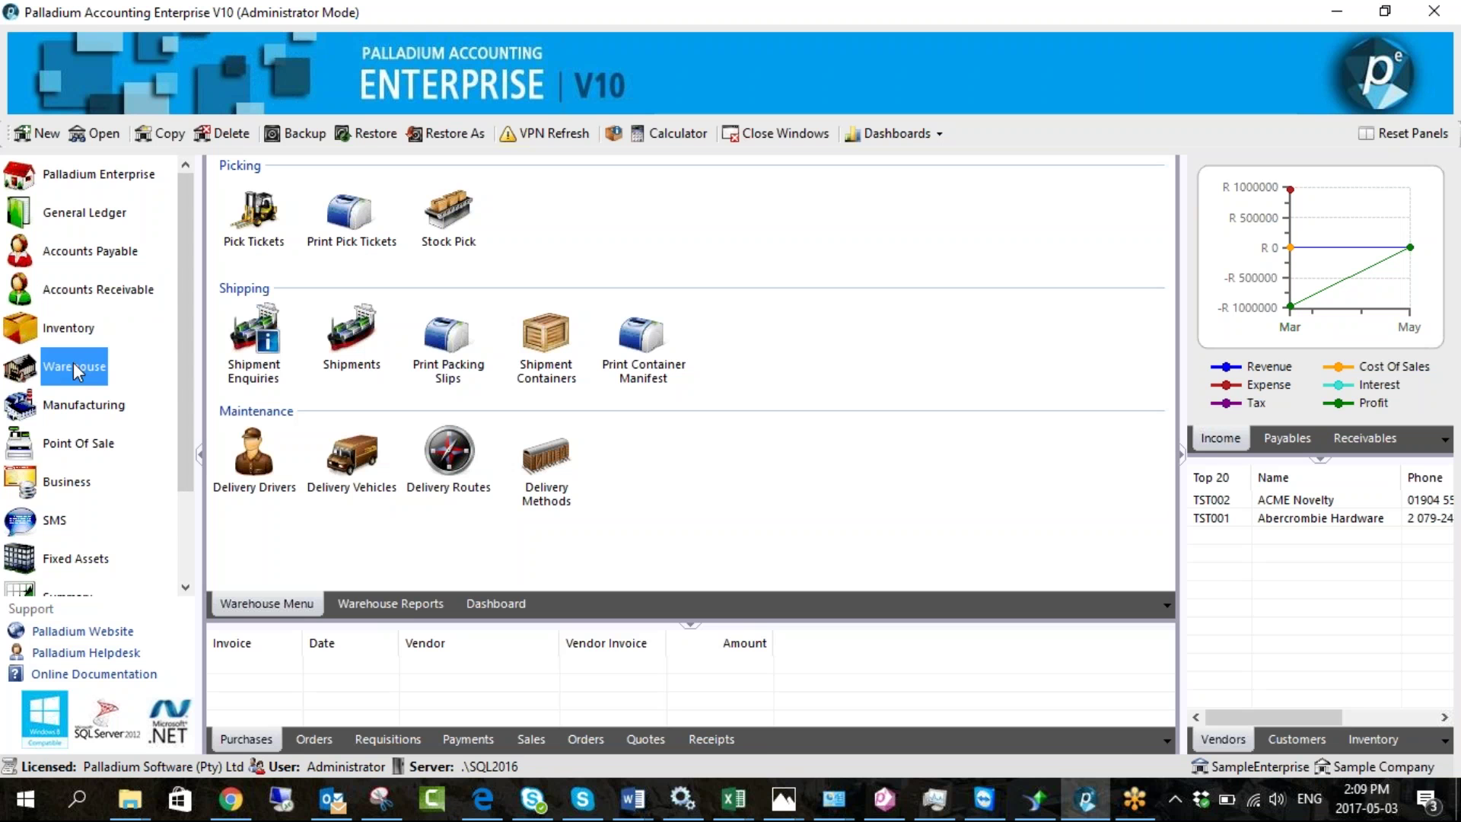
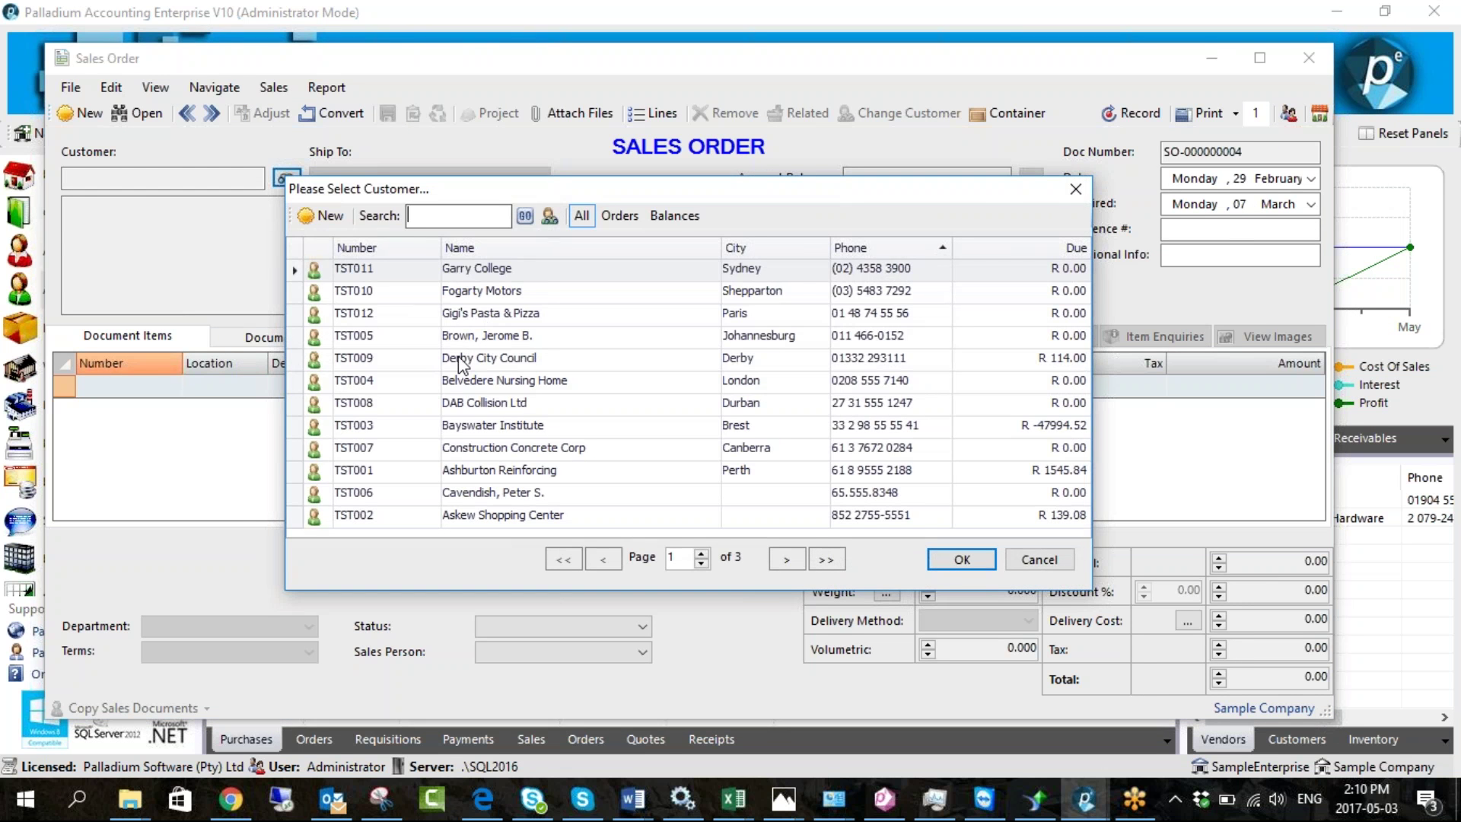
Choose Derby City Council as the sales order's customer and add a line for Inventory Item
double_click(476, 357)
left_click(173, 386)
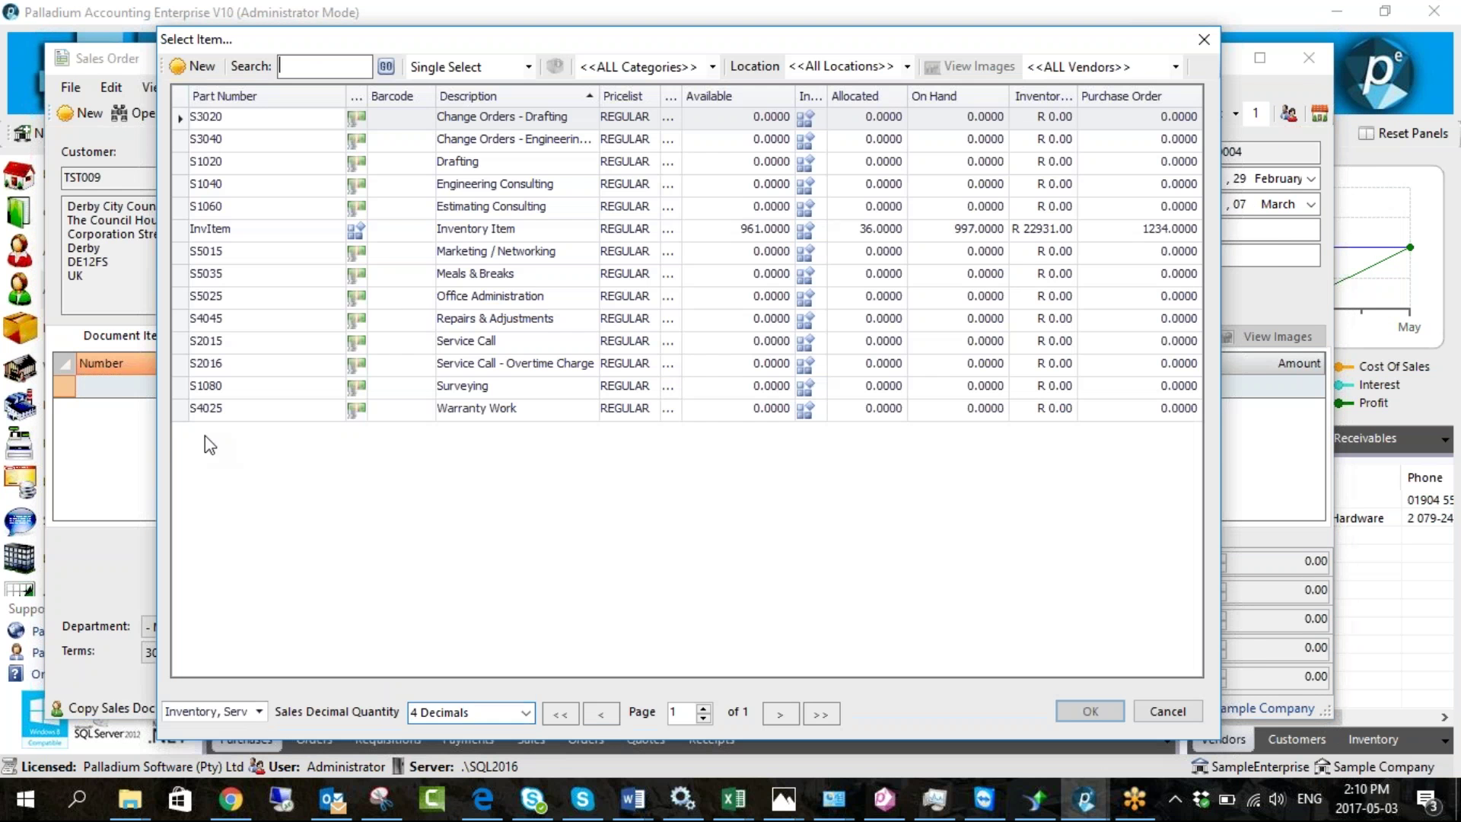
double_click(479, 232)
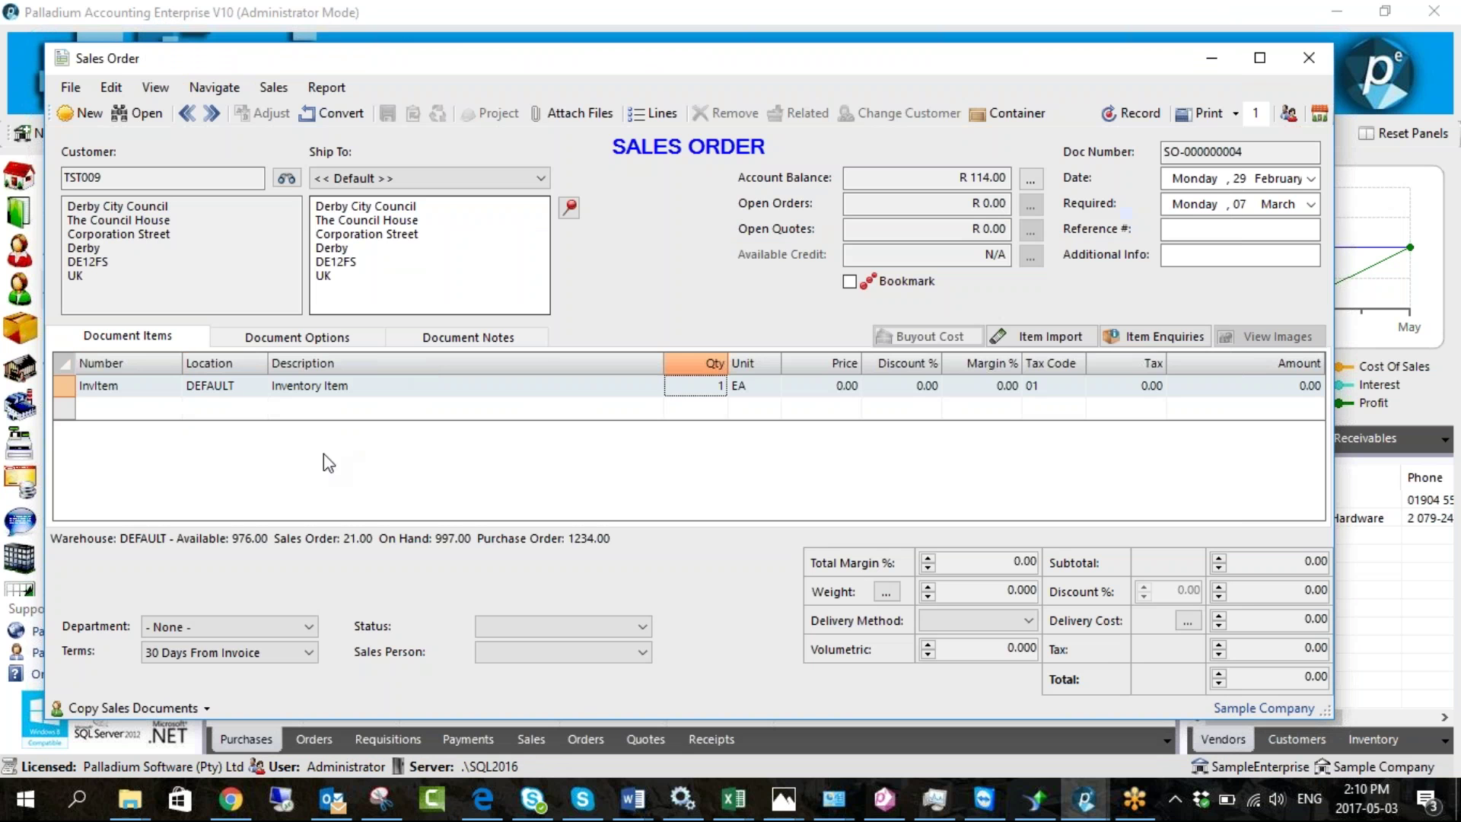
Set the Inventory Item line's quantity to 10 and its price to 20
left_click(692, 385)
type("0")
key("Tab")
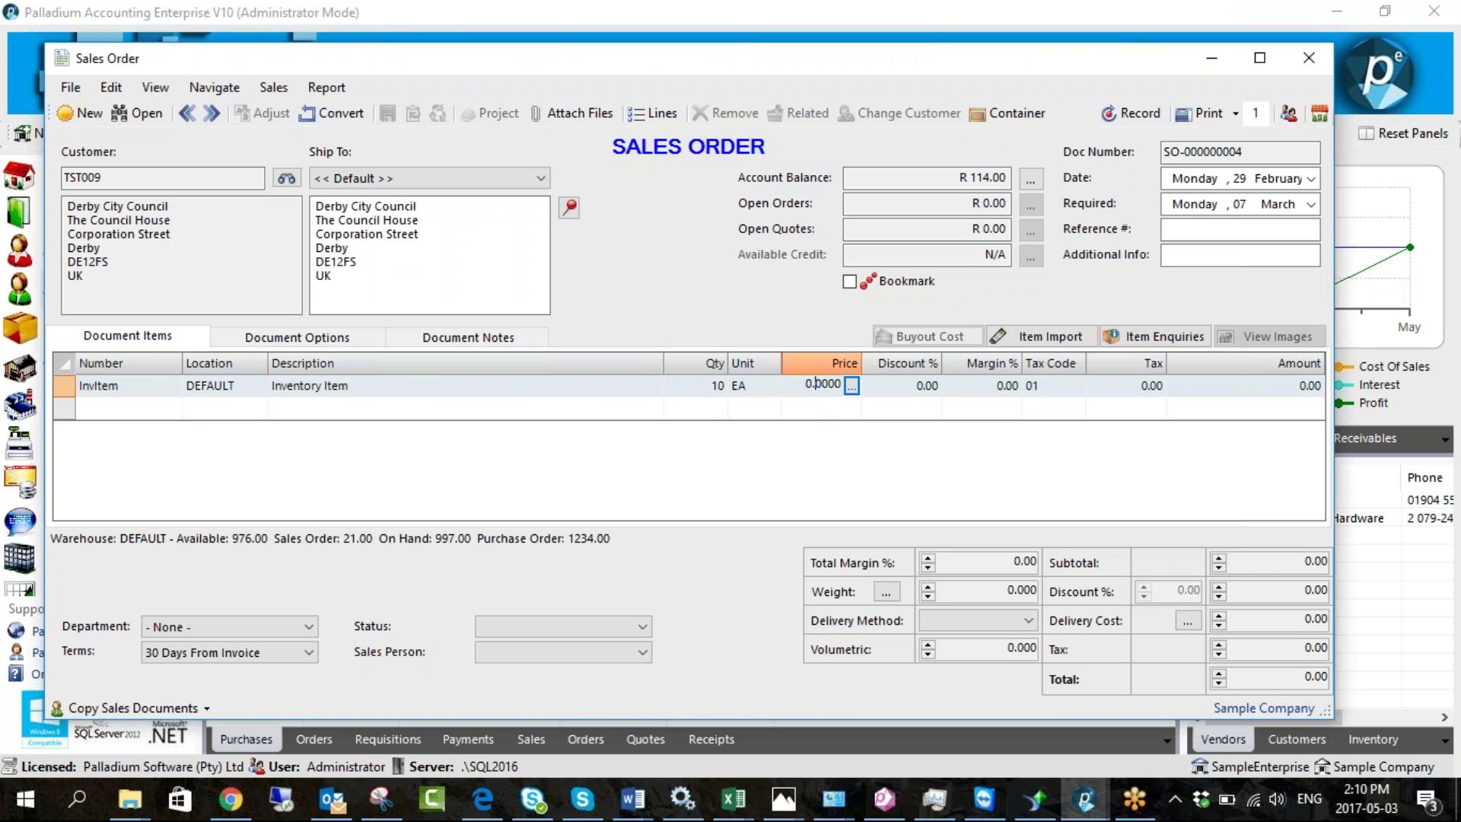
type("20")
key("Return")
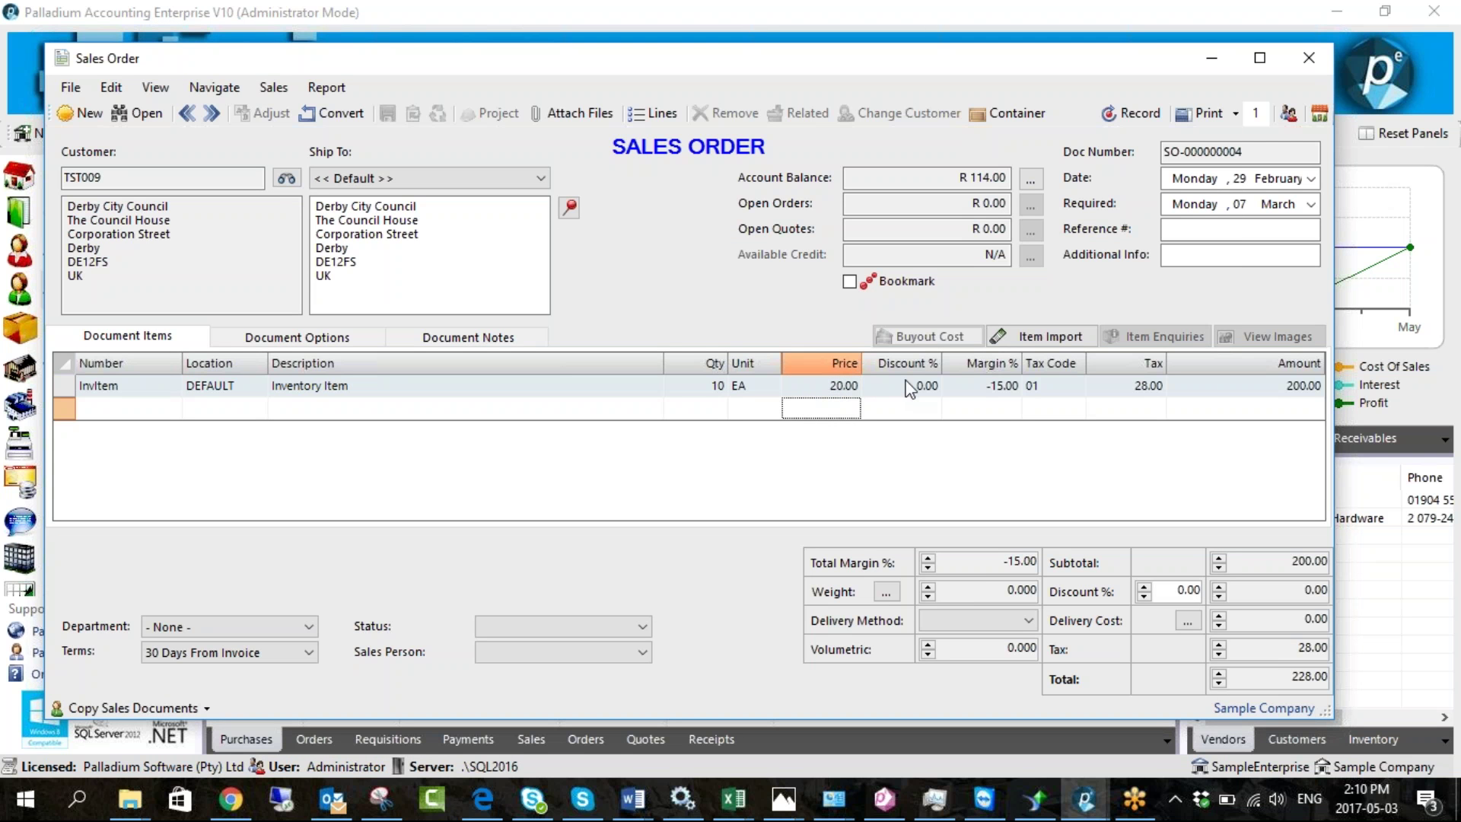
left_click(812, 385)
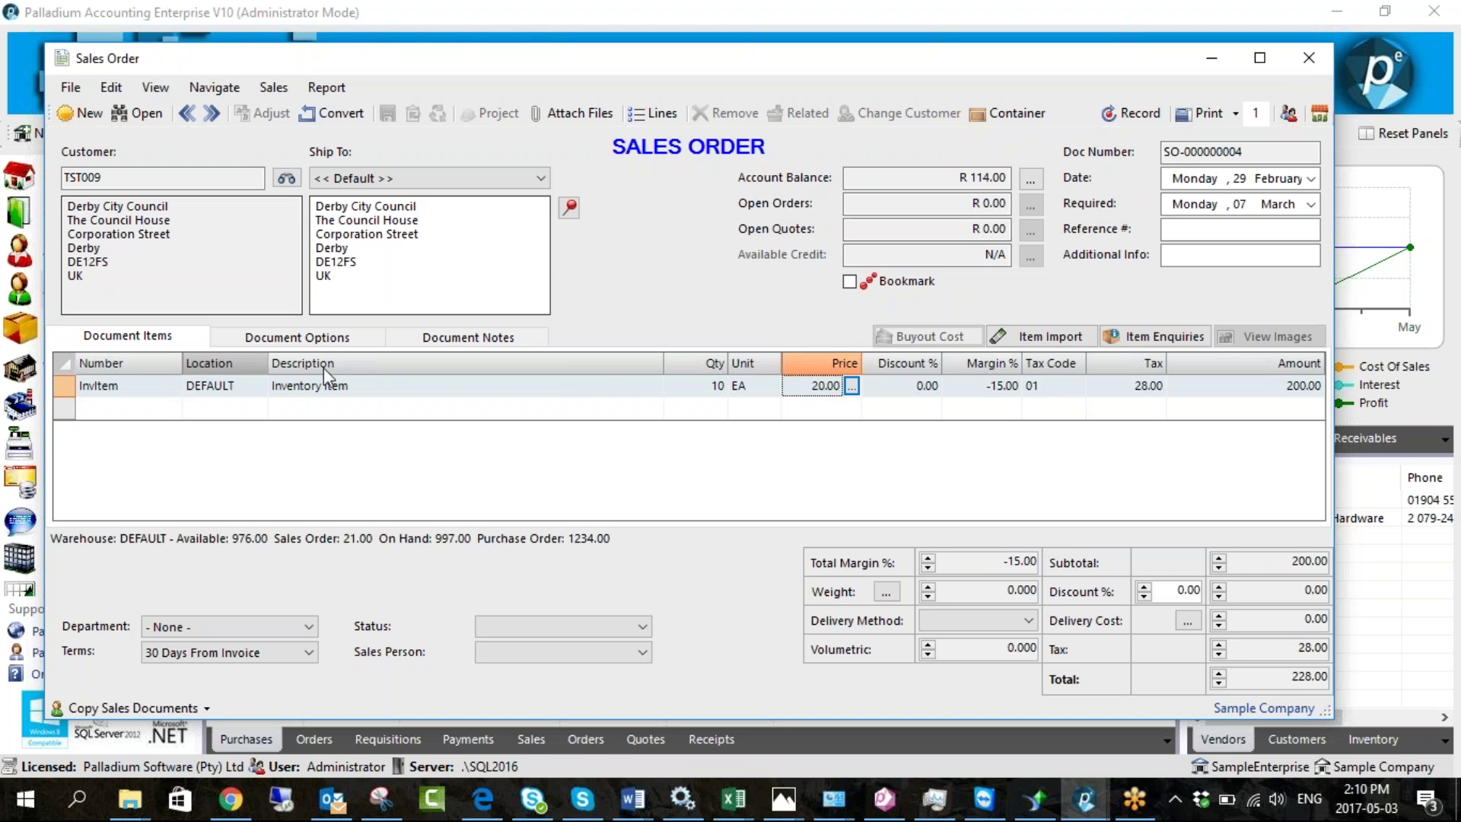
Record the Derby City Council sales order and close the order window
left_click(1130, 114)
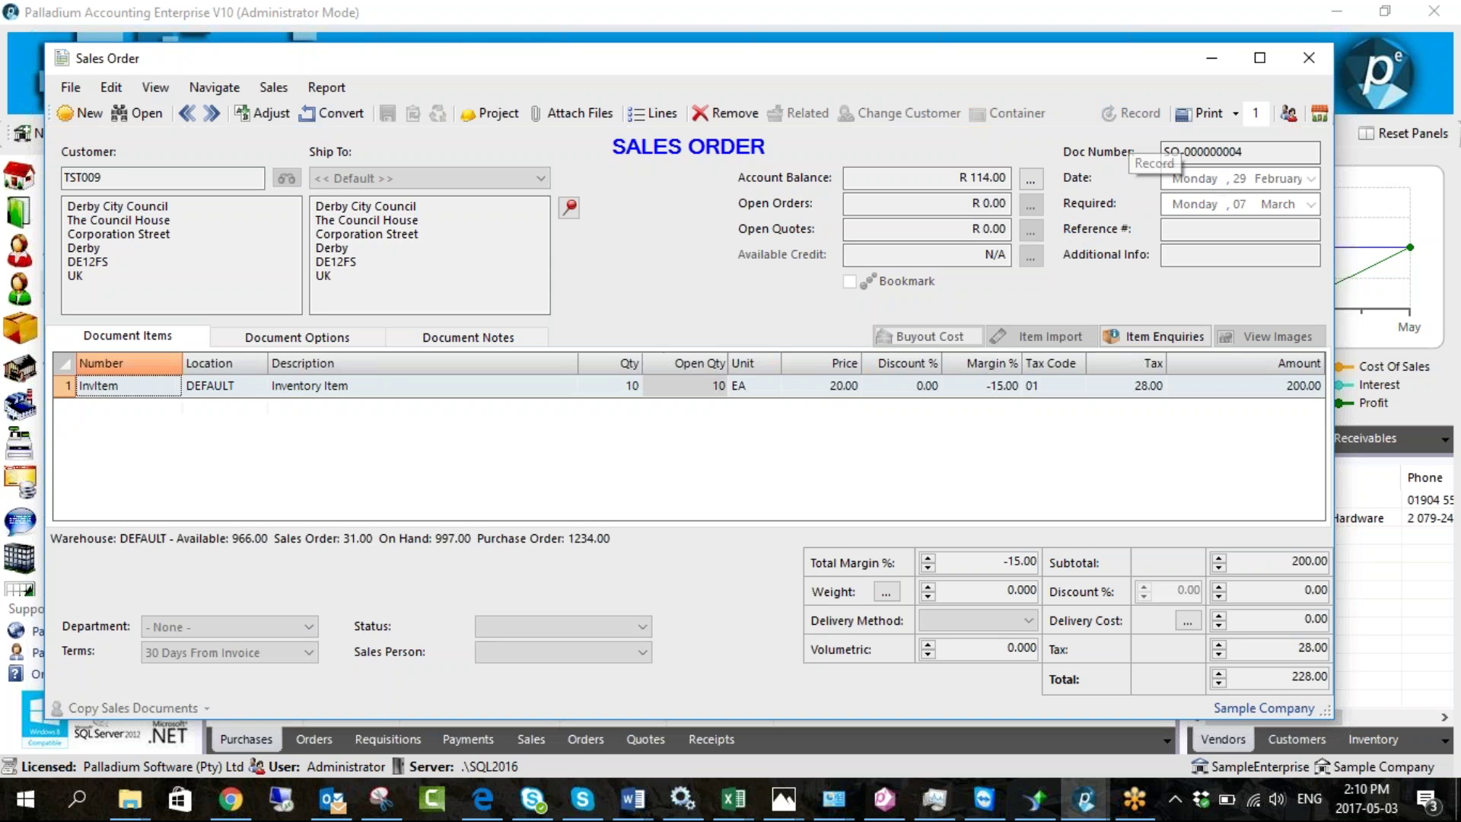
left_click(1261, 152)
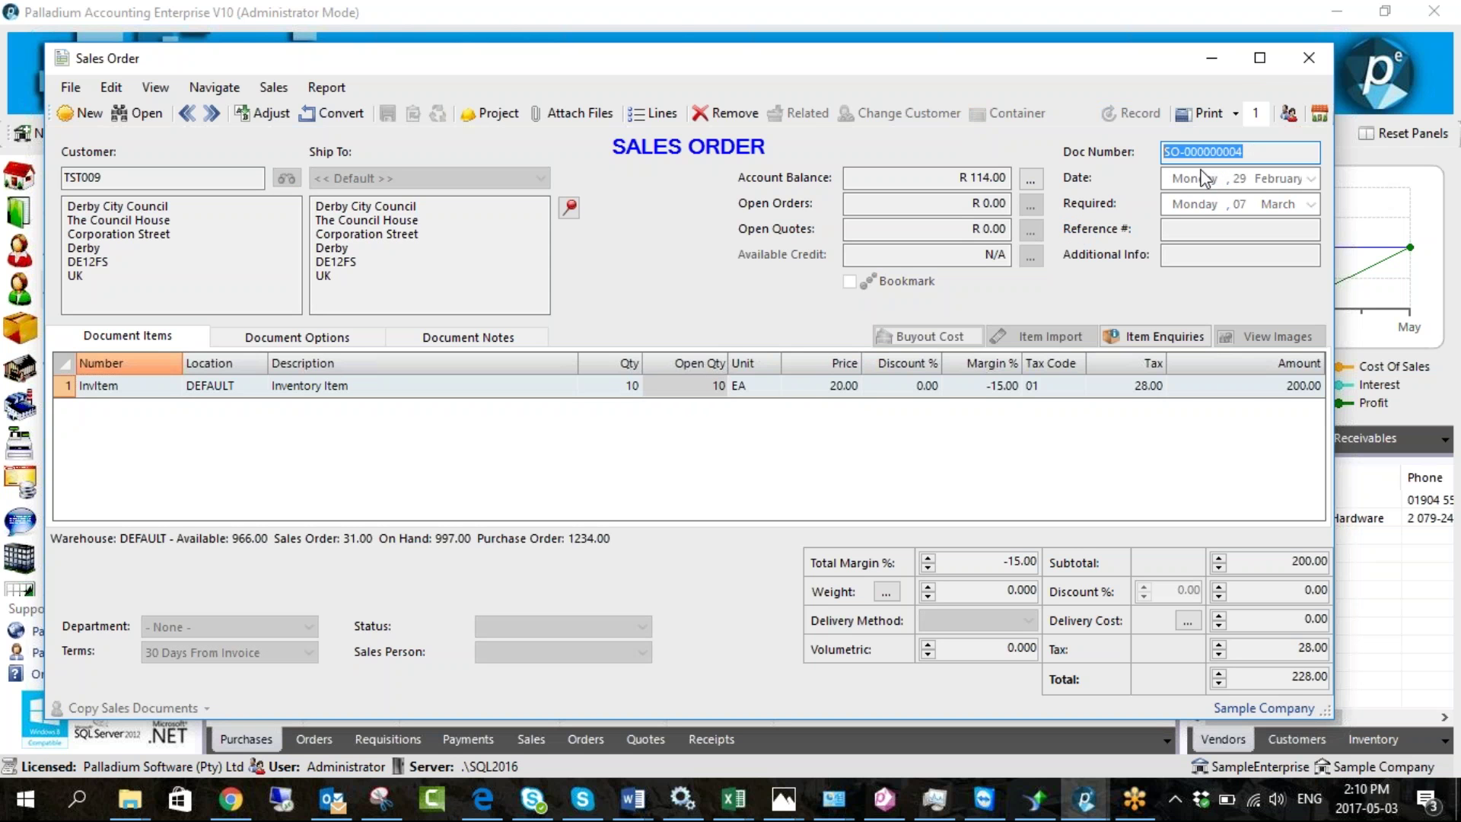
left_click(1306, 59)
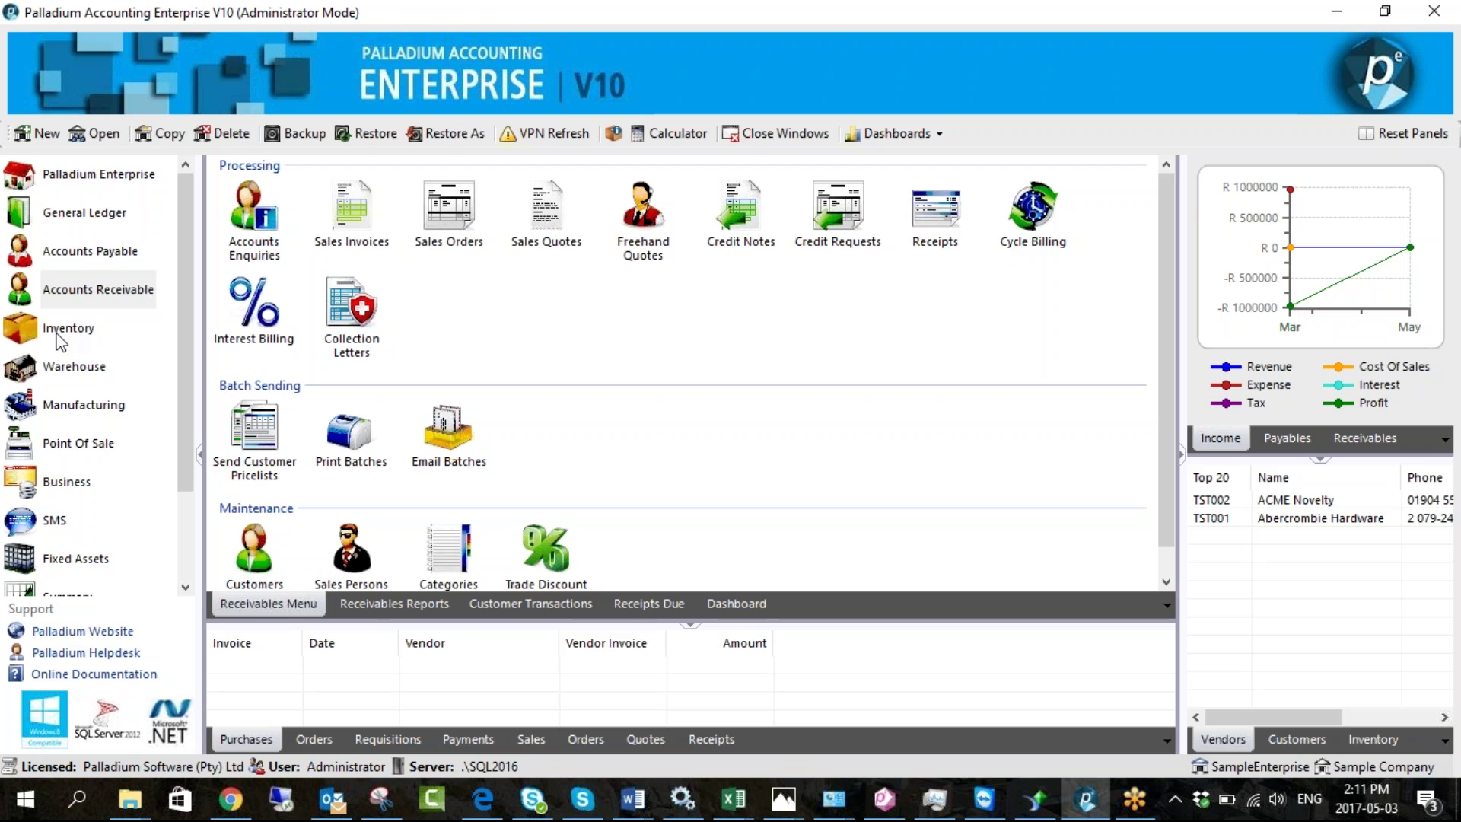
Issue a pick ticket for Derby City Council's sales order from the Warehouse module and close the Pick Tickets window
left_click(66, 368)
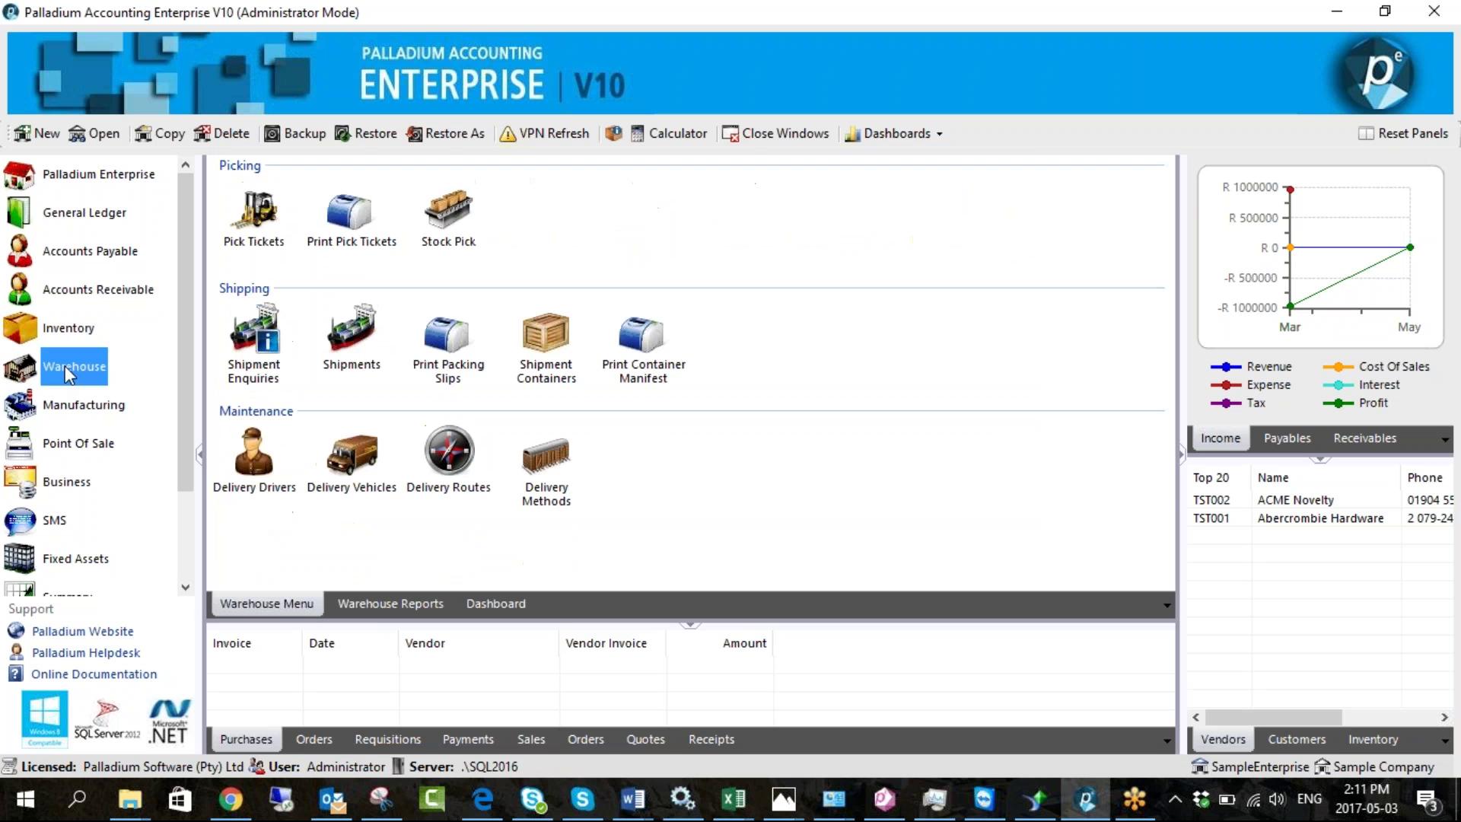
double_click(252, 222)
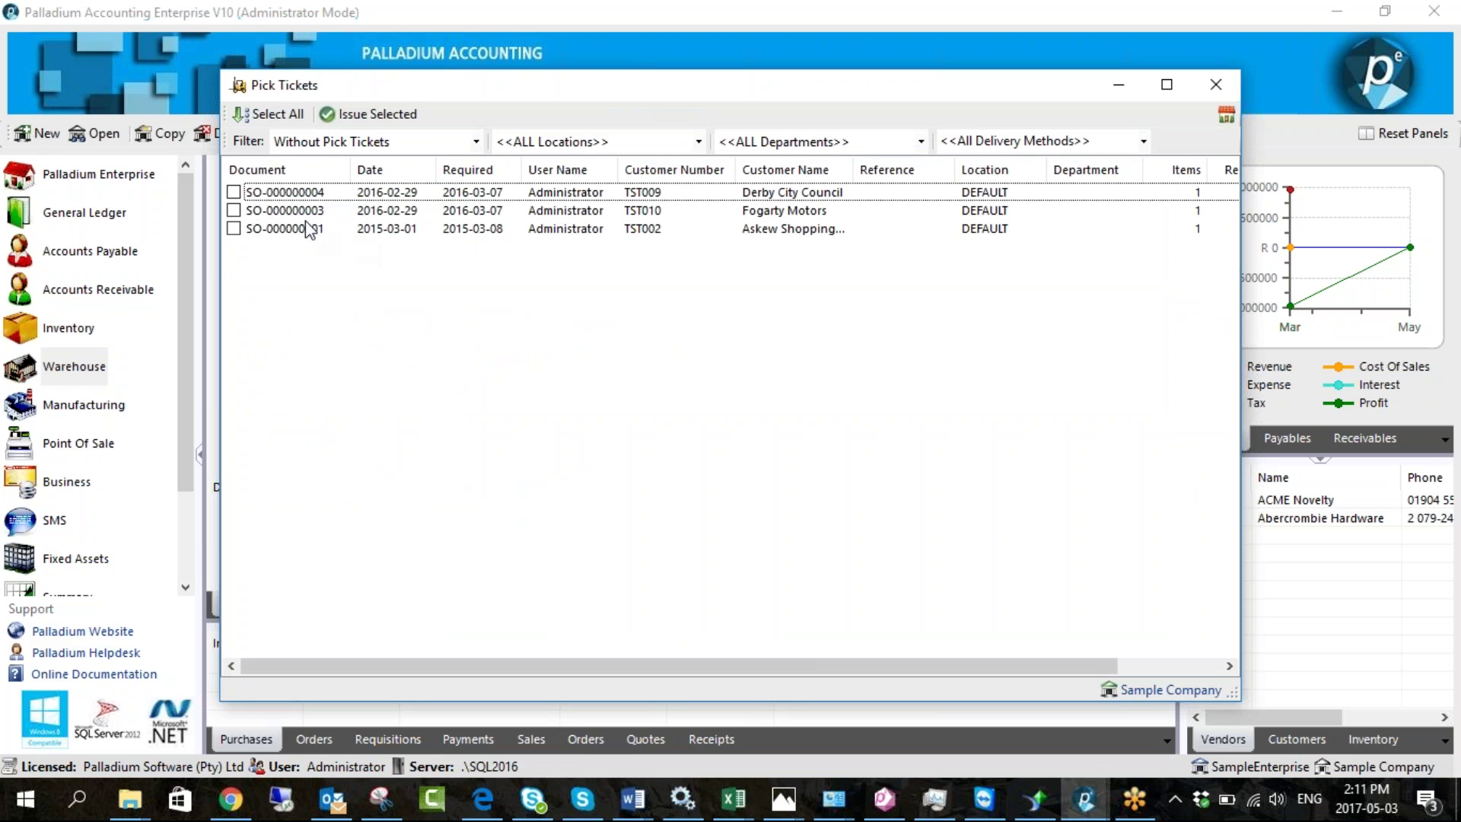
left_click(236, 193)
left_click(368, 116)
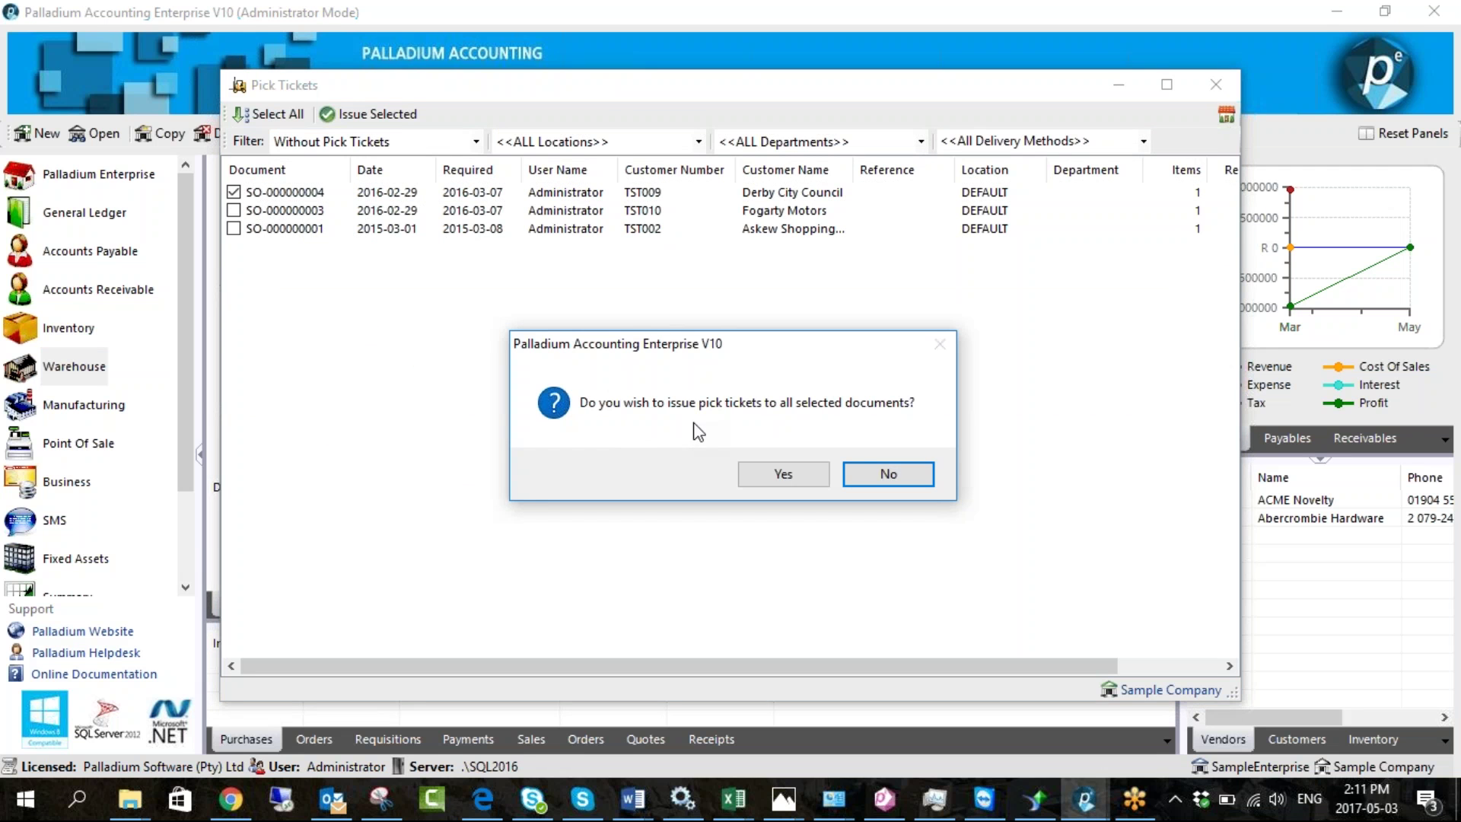
left_click(766, 480)
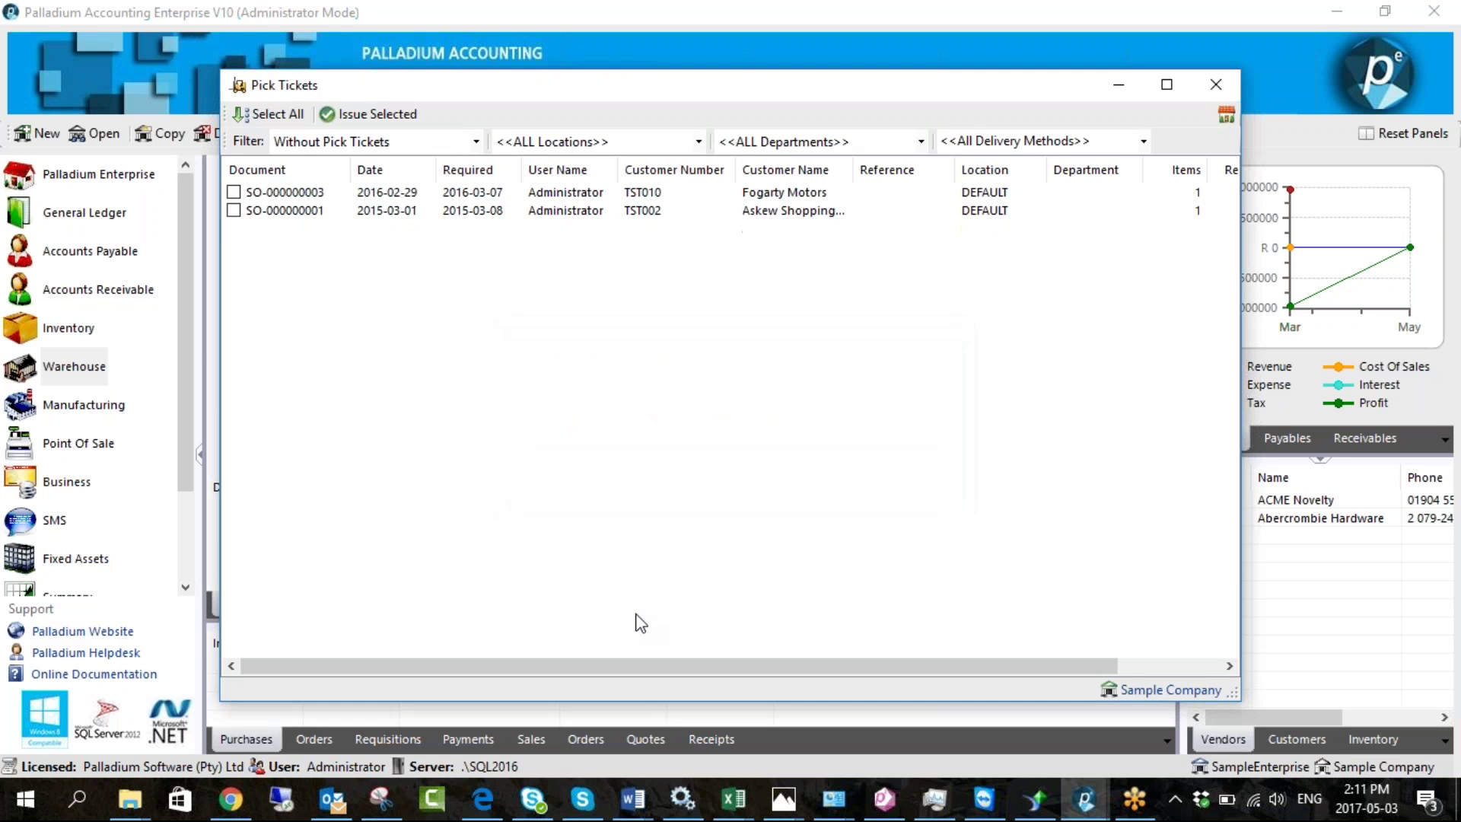
left_click(1222, 85)
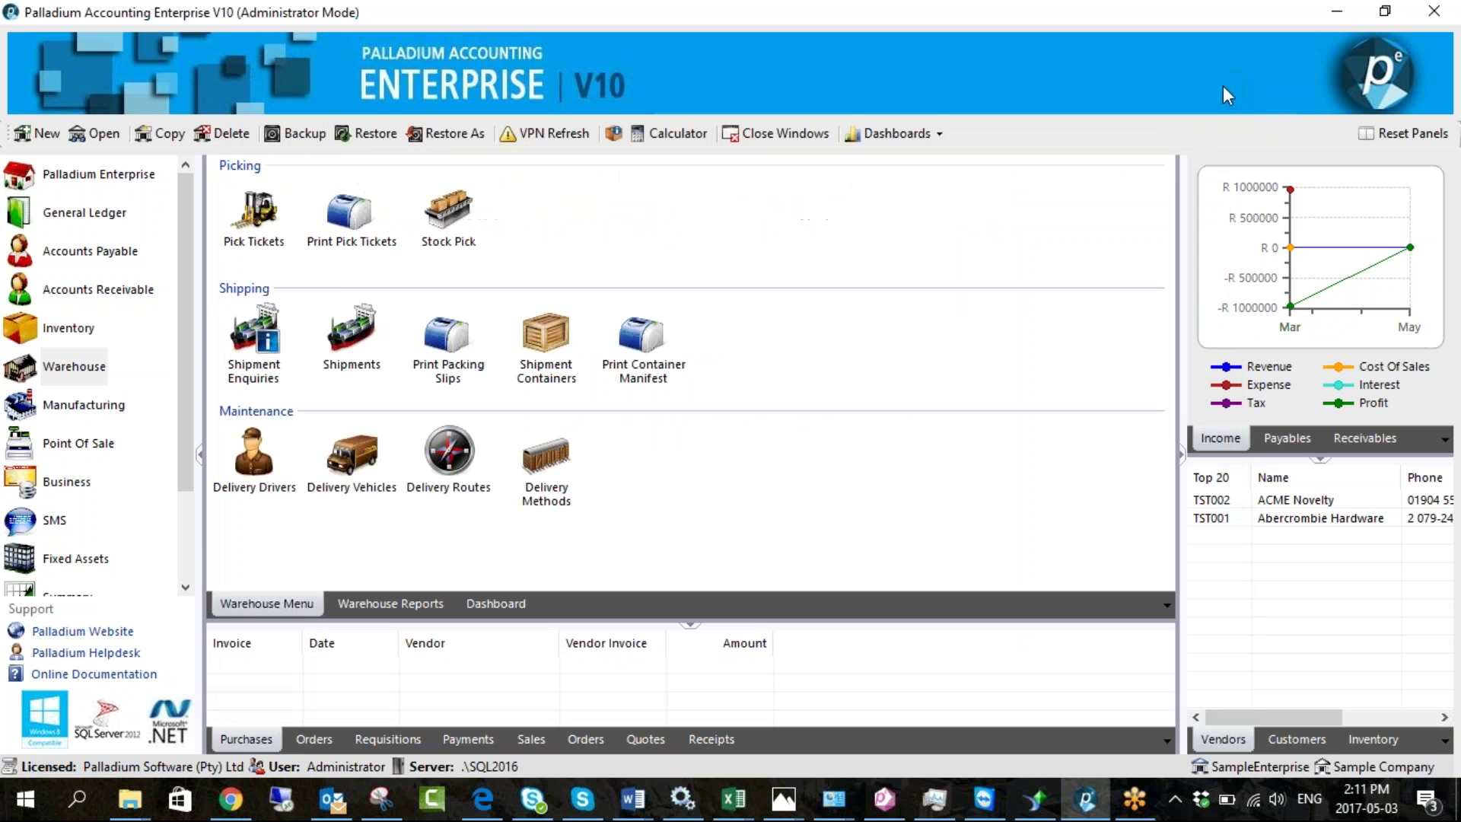
Print both listed pick tickets from the Warehouse module without including the batch list report
left_click(350, 215)
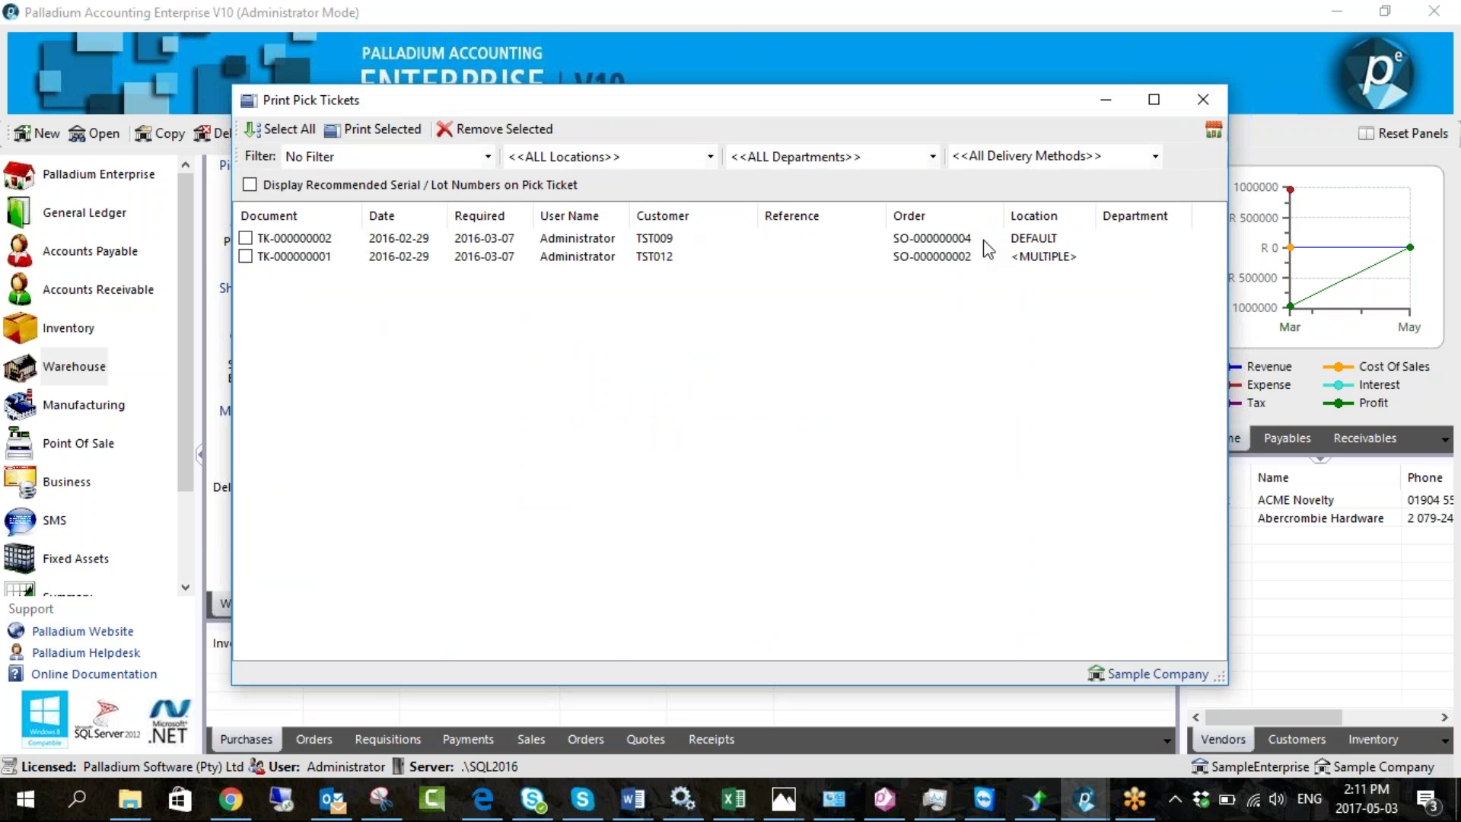
left_click(246, 238)
left_click(366, 135)
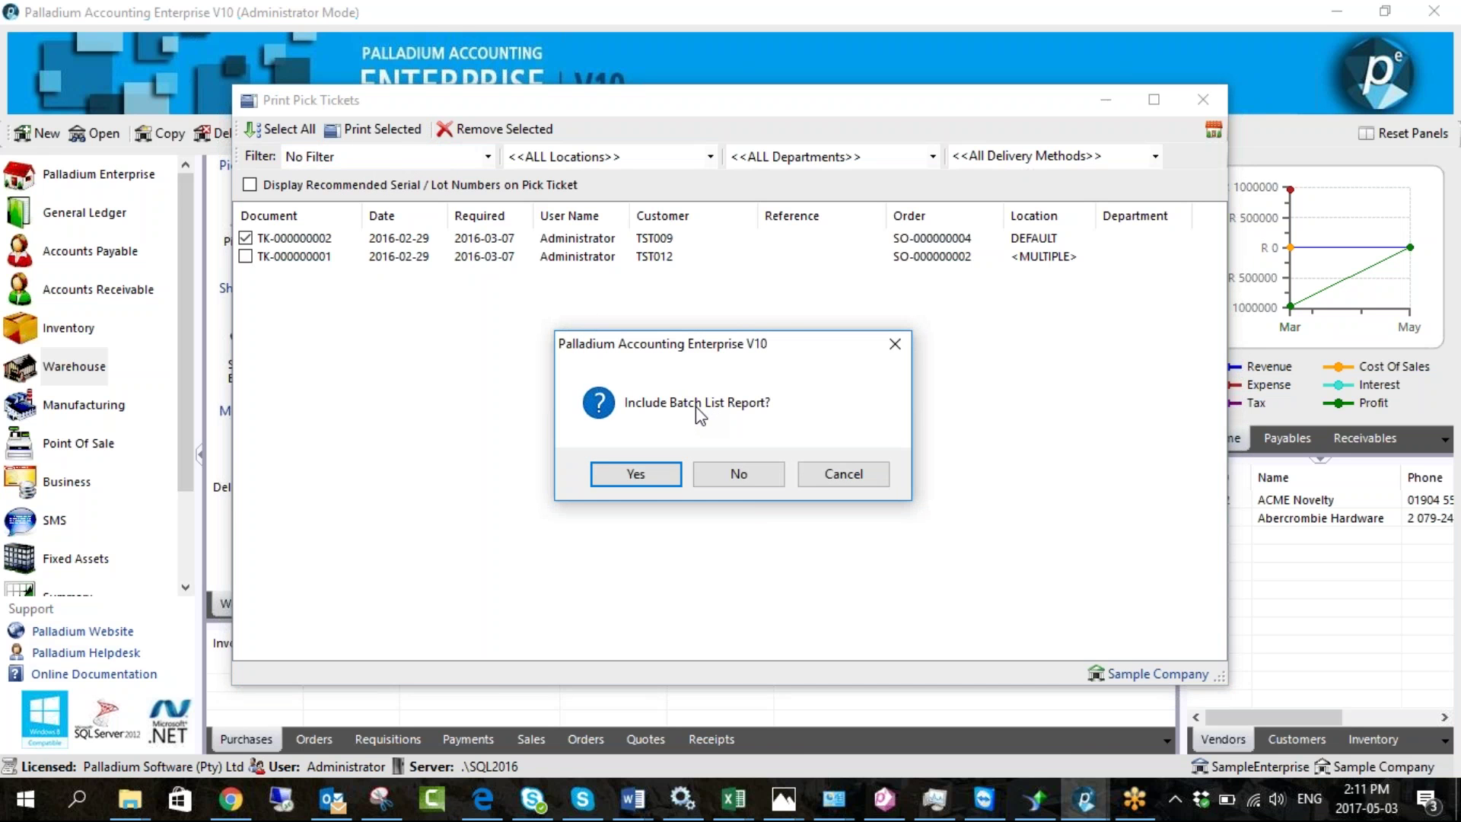
left_click(842, 475)
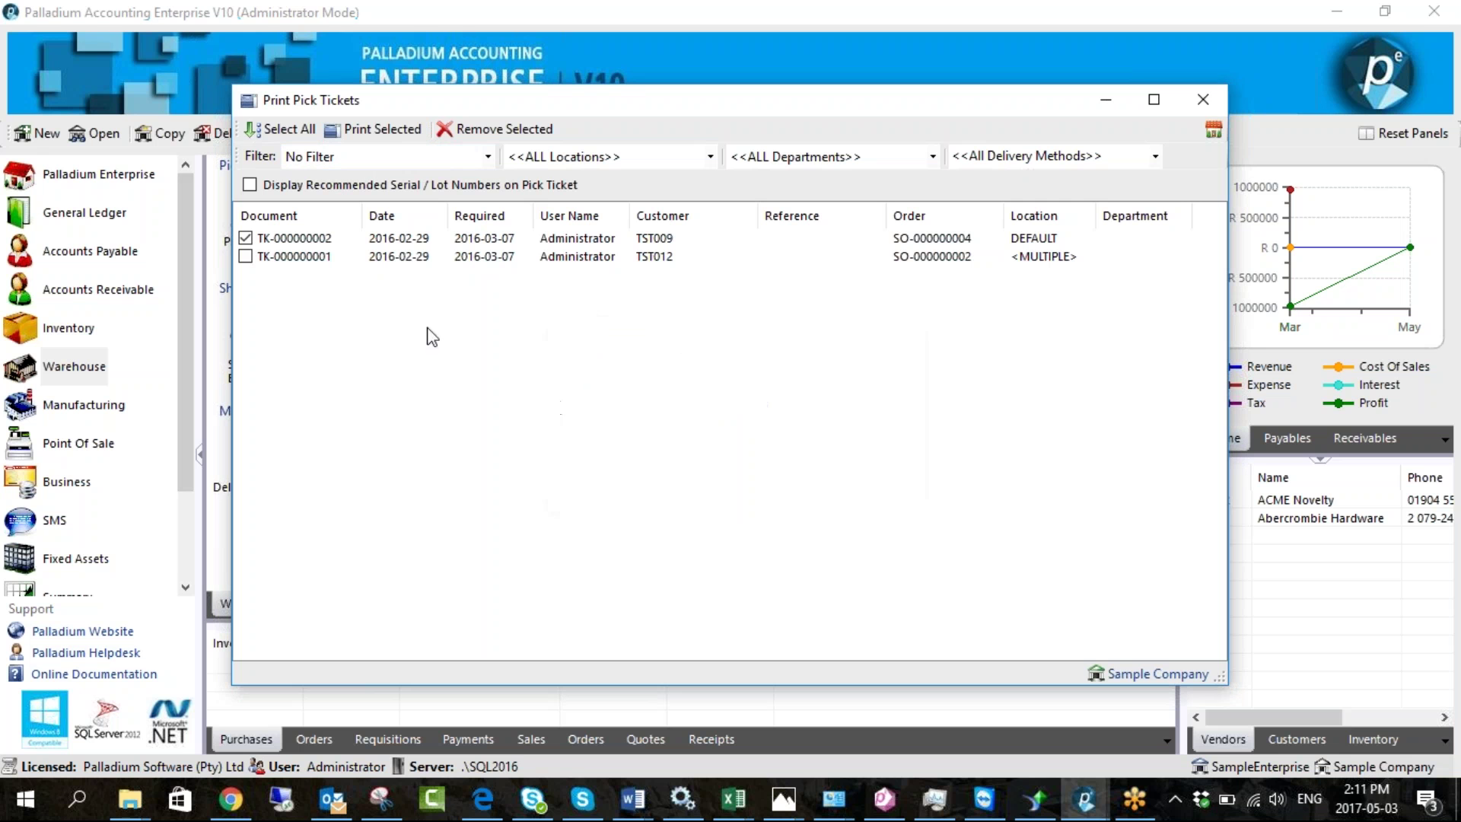
left_click(246, 257)
left_click(363, 127)
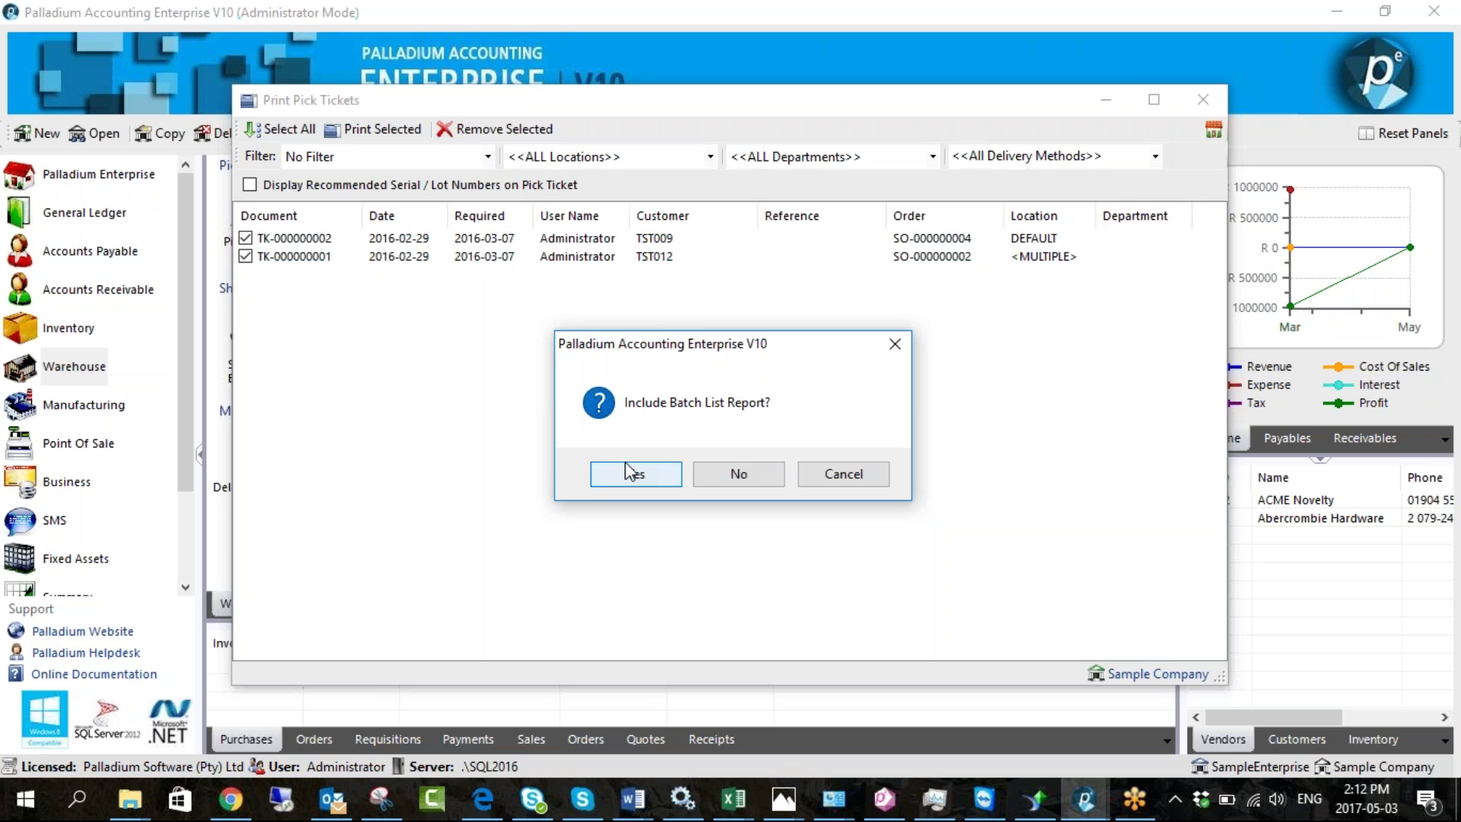
left_click(715, 478)
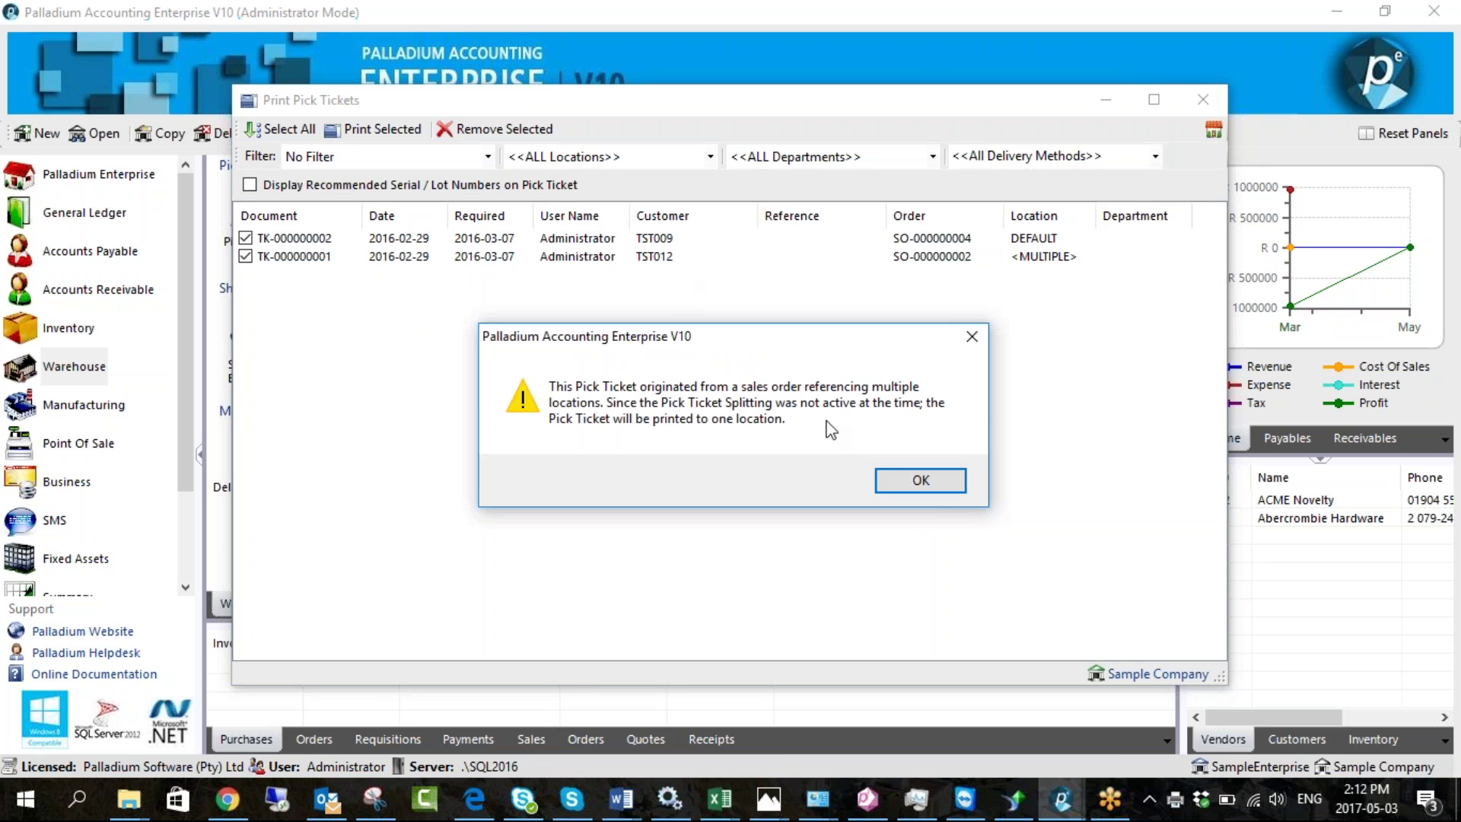
left_click(905, 484)
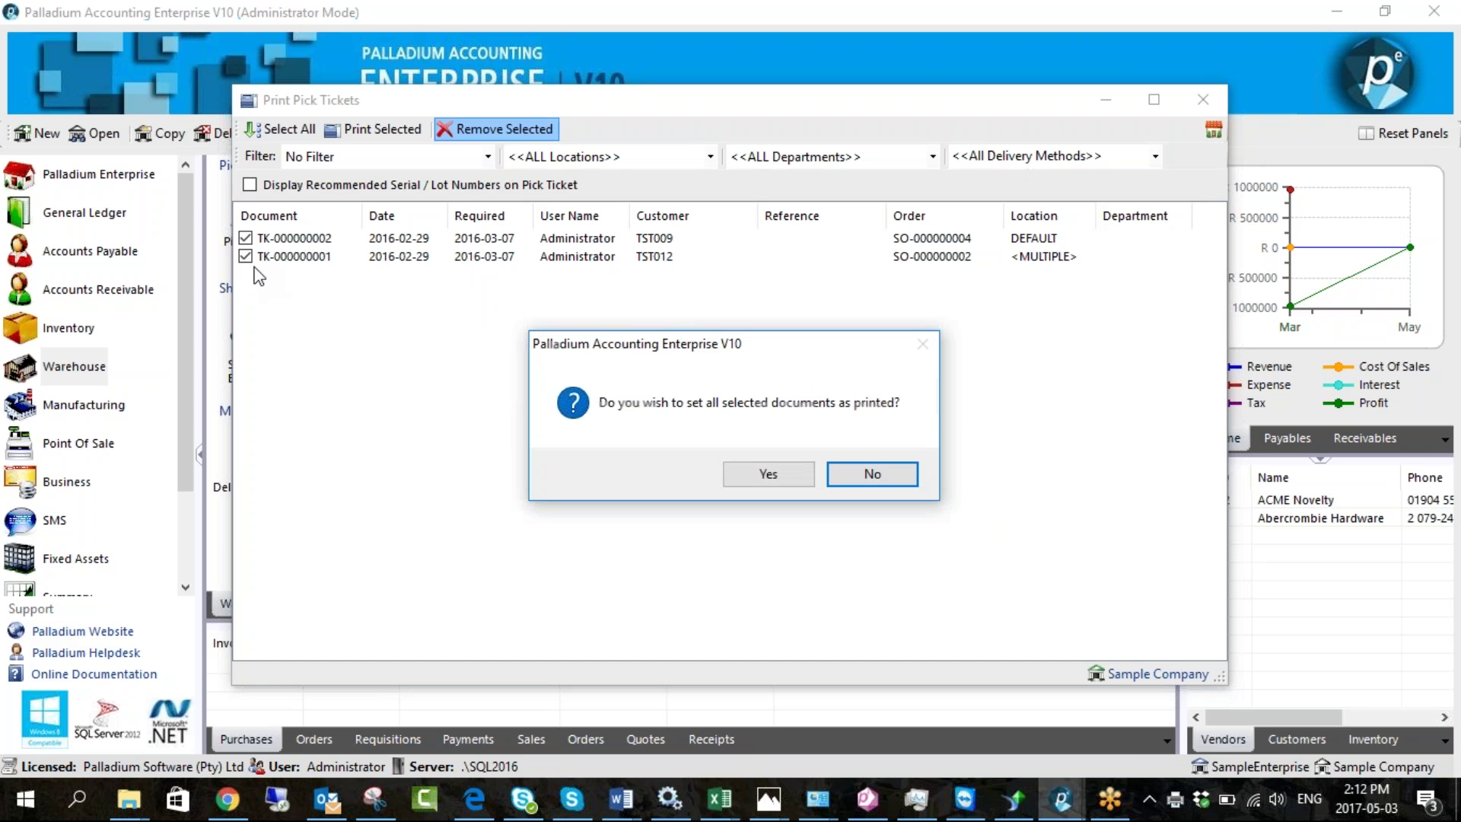
Set the selected pick tickets as printed, view the stock filter options, and close the Print Pick Tickets window
left_click(768, 474)
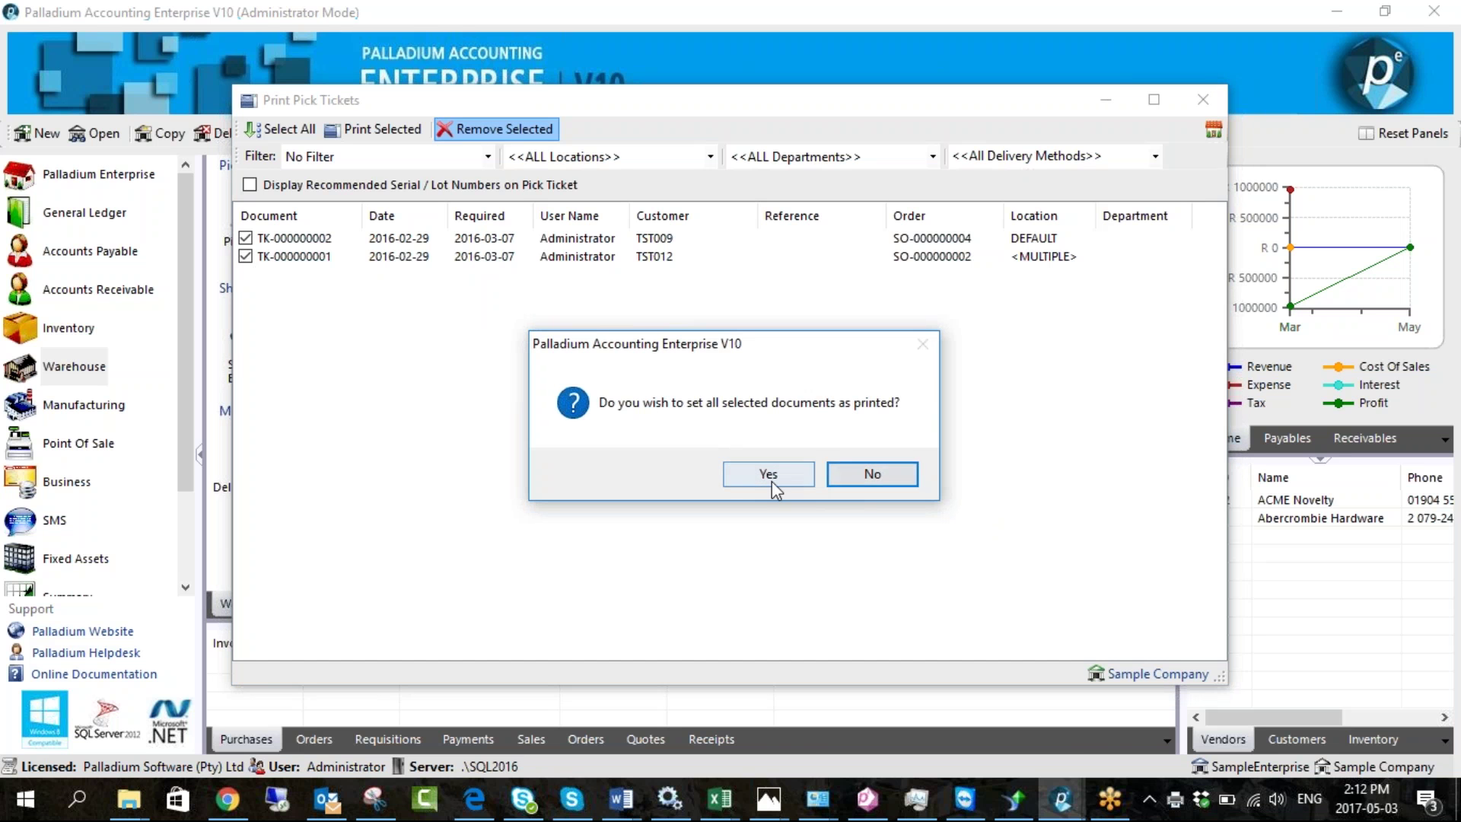
left_click(490, 157)
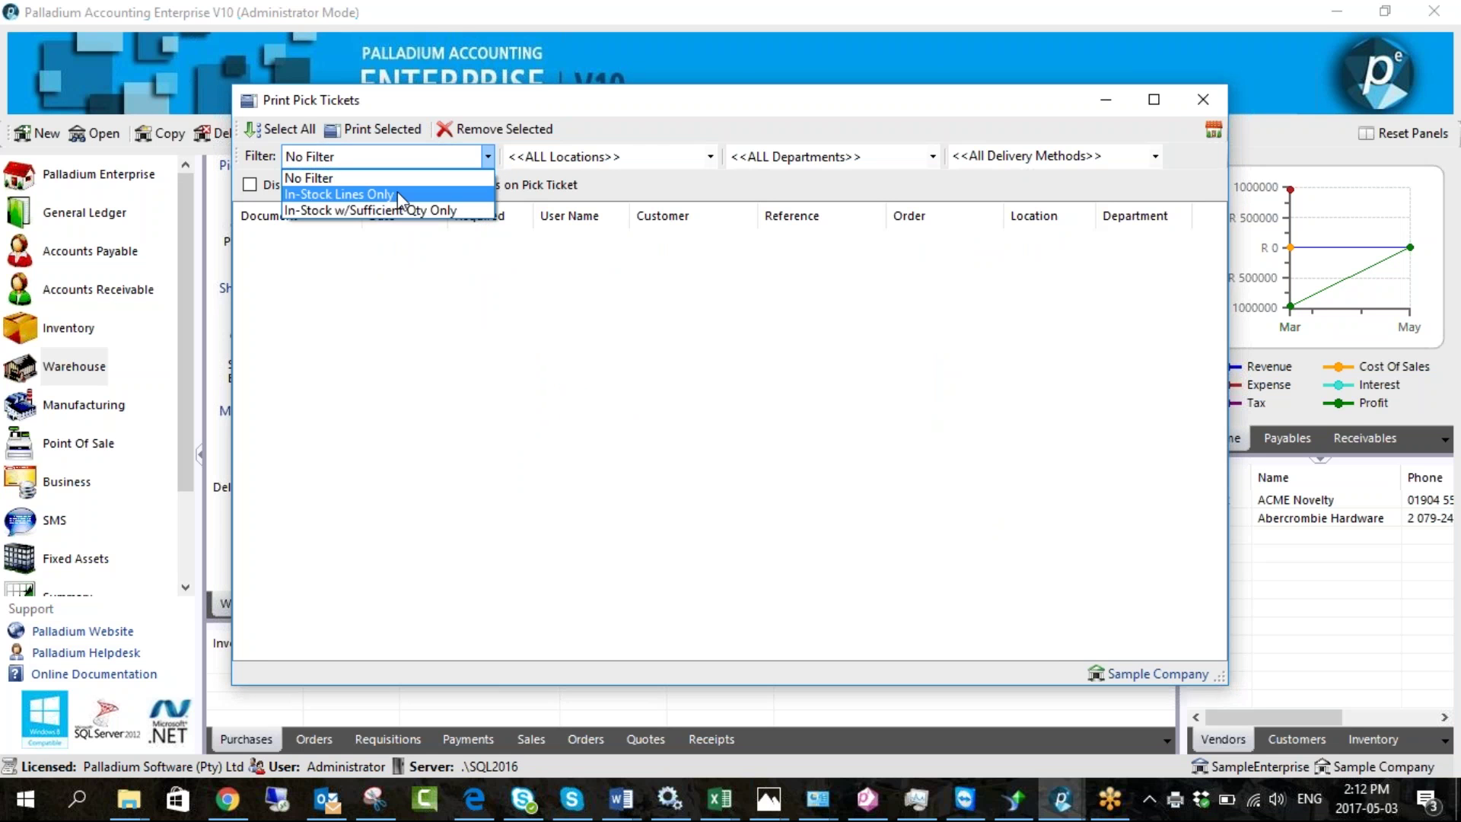
left_click(830, 273)
left_click(1201, 97)
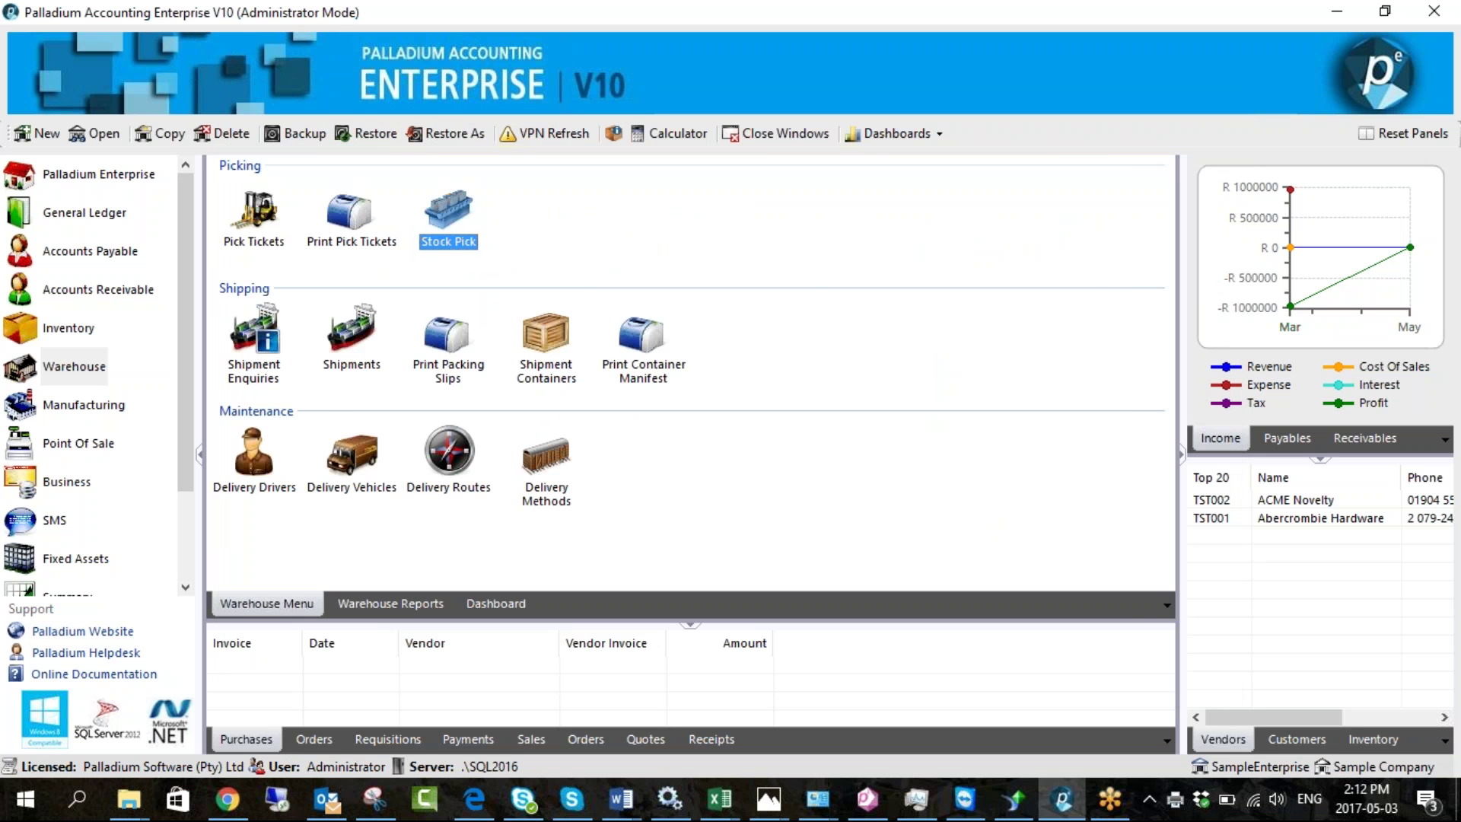
left_click(453, 236)
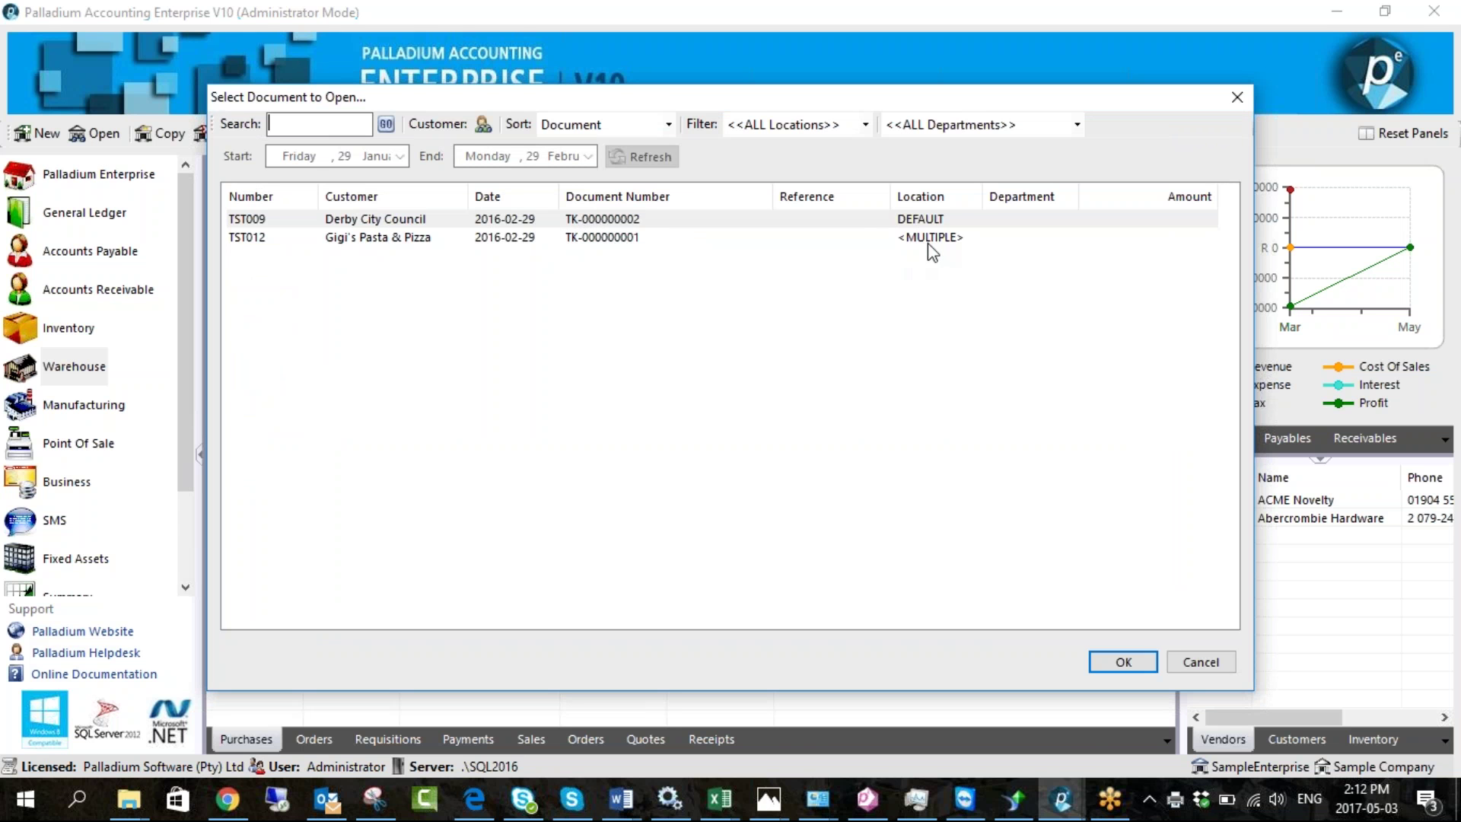
double_click(636, 220)
left_click(1121, 138)
left_click(878, 482)
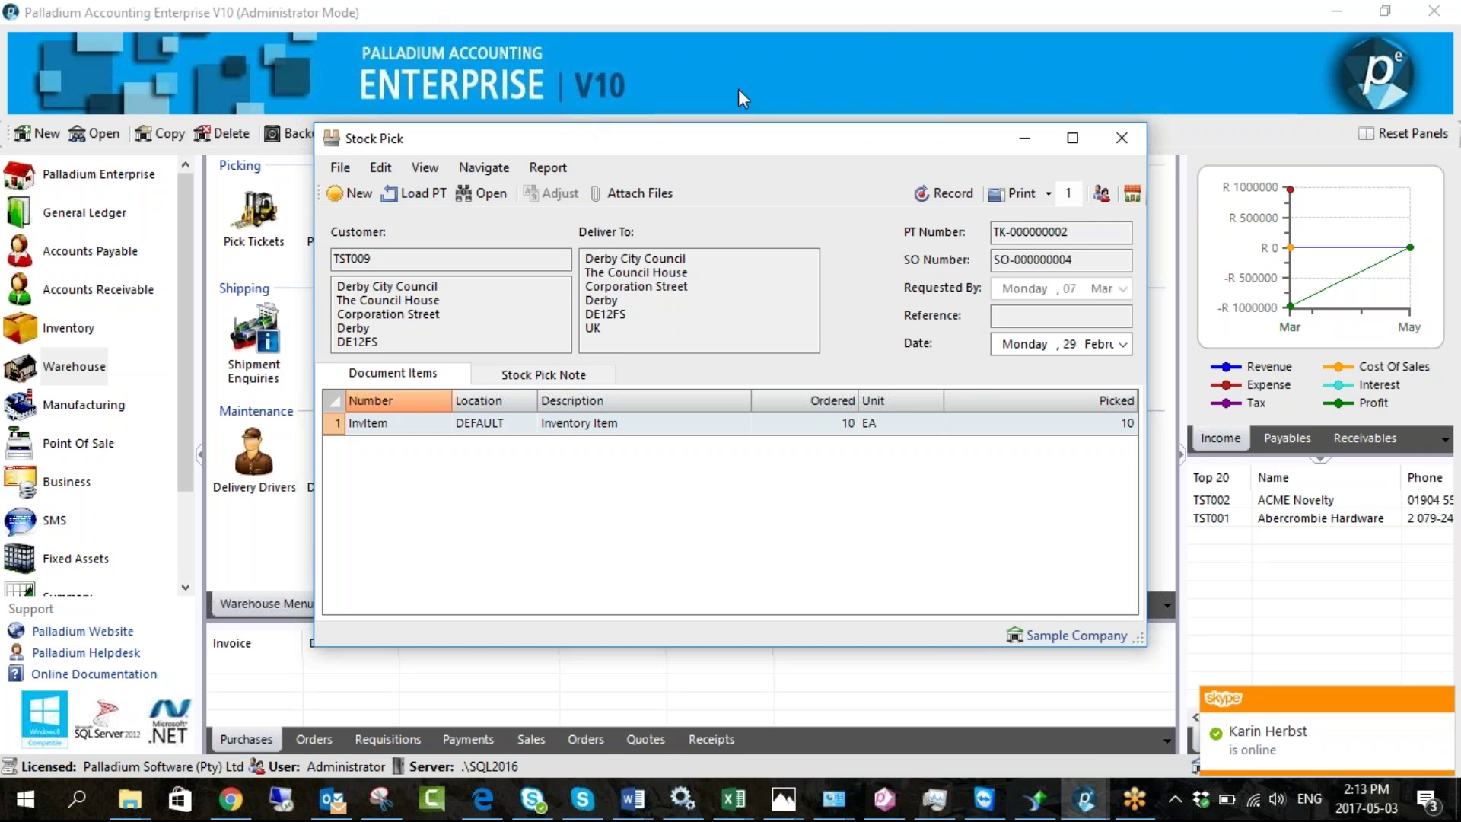
left_click(886, 21)
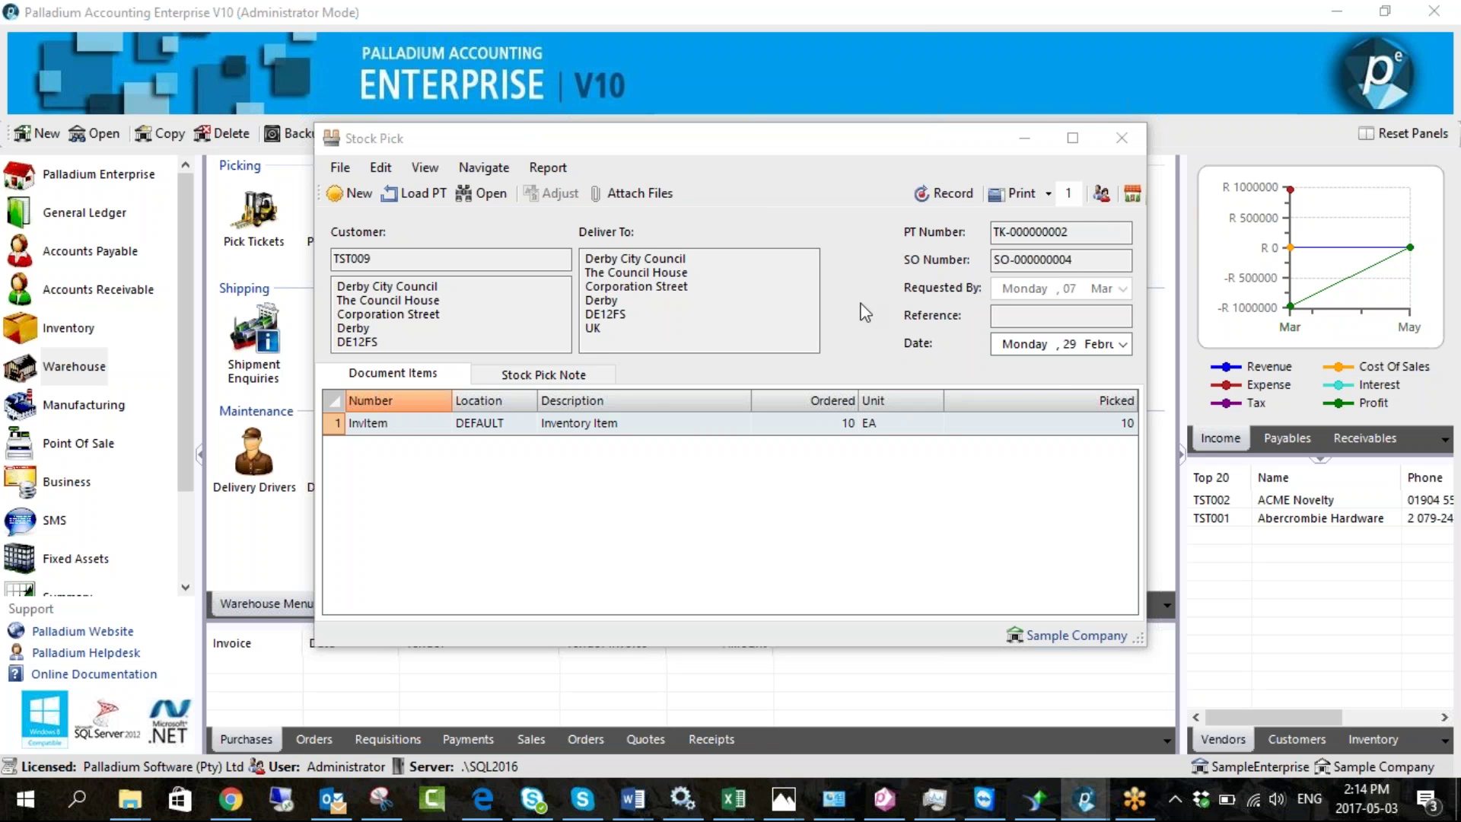
left_click(1122, 137)
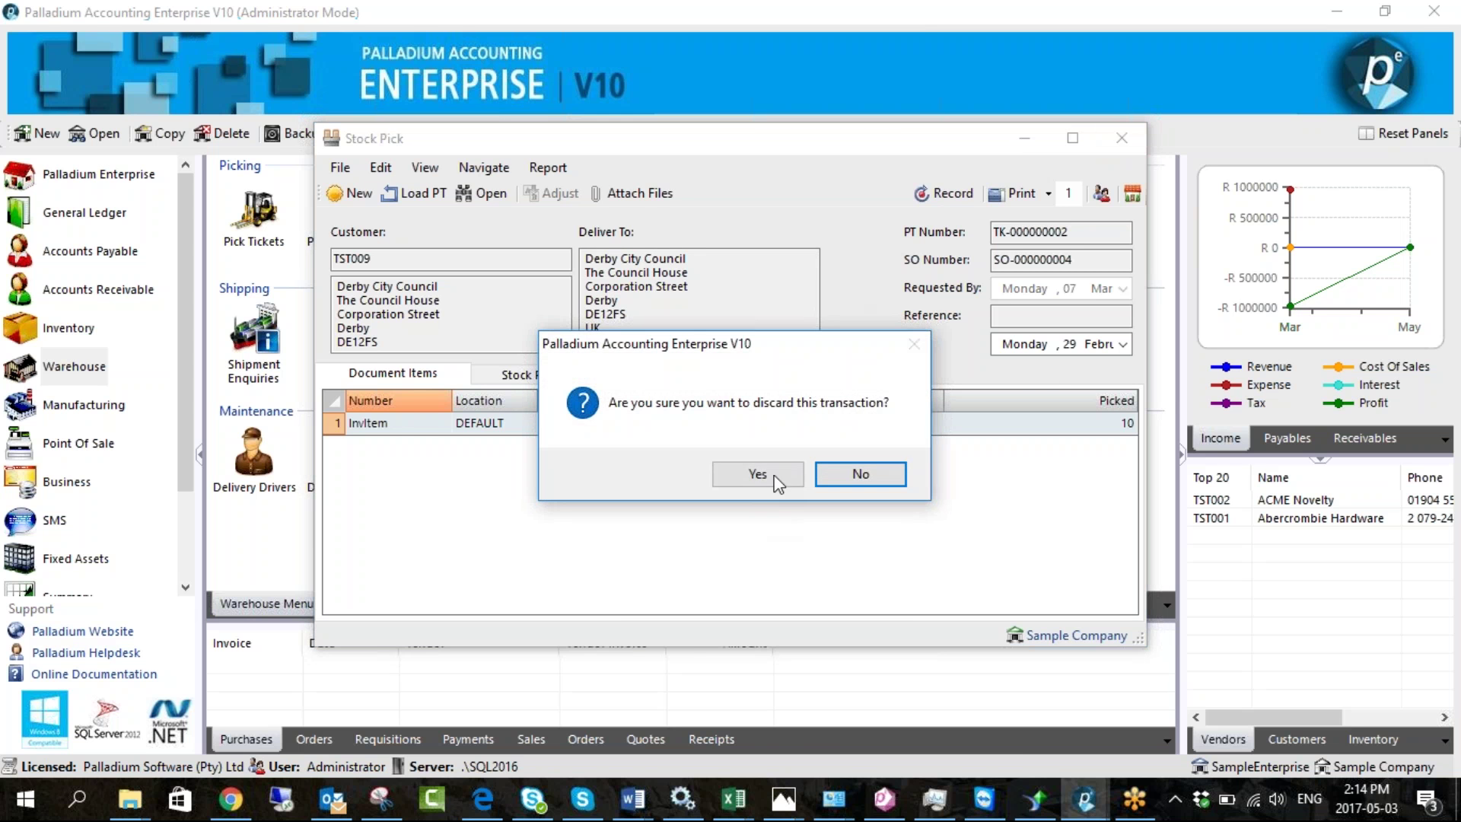
left_click(715, 468)
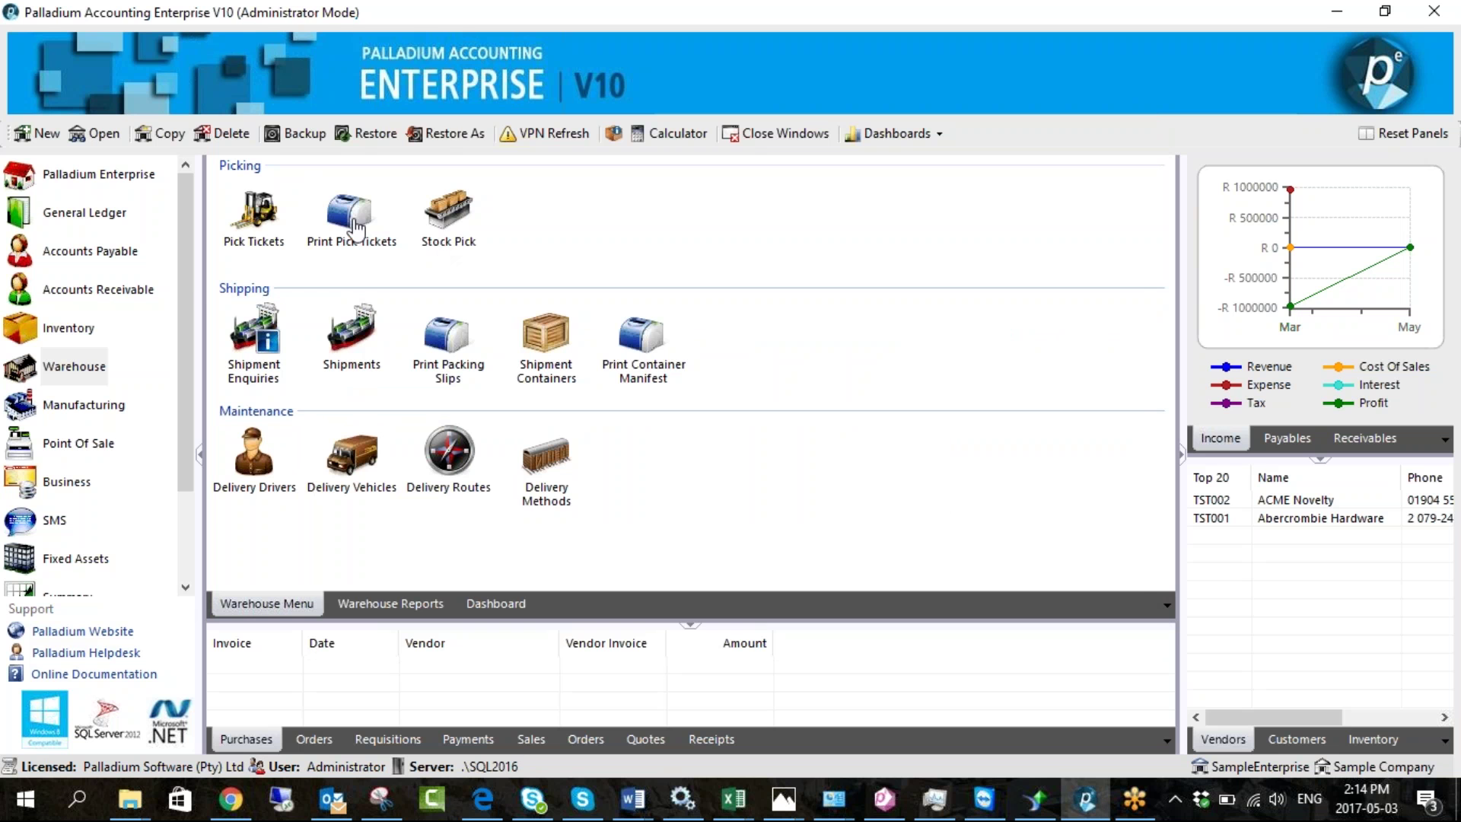
Start a stock pick in the Warehouse module and load Derby City Council's pick ticket into it
left_click(445, 221)
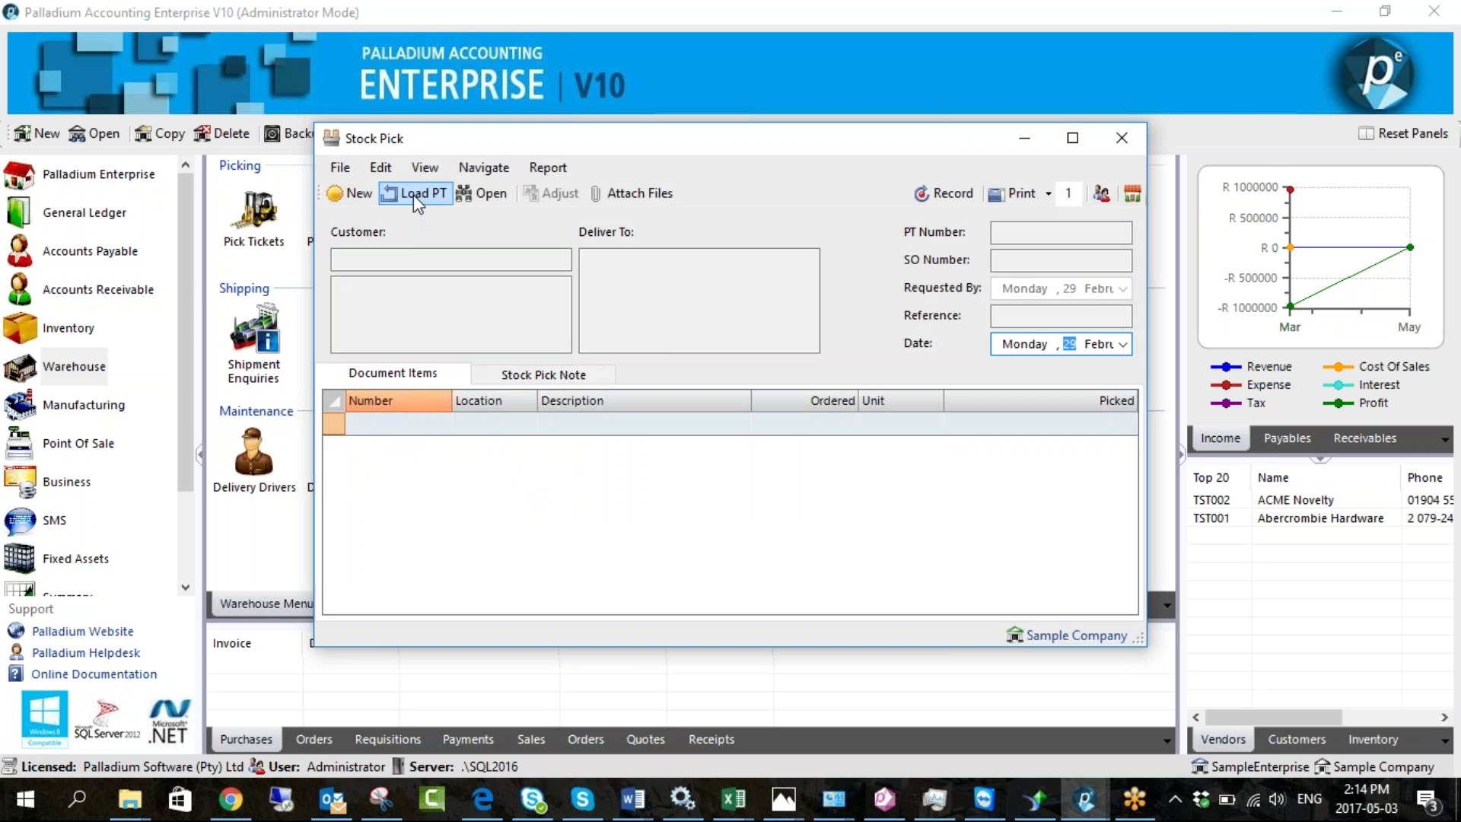
left_click(413, 195)
double_click(441, 216)
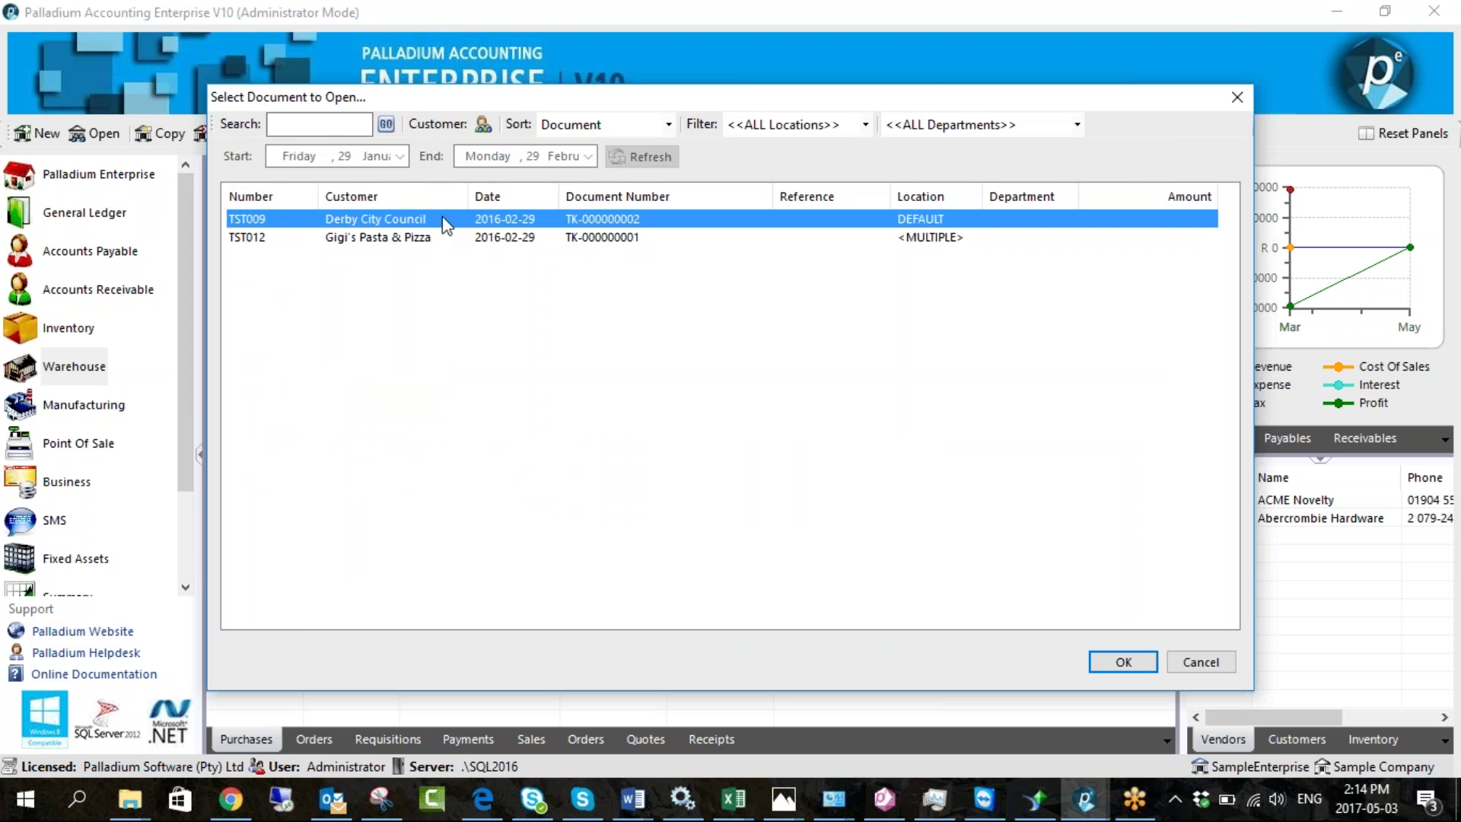
Set the picked quantity on the Inventory Item line to 5 and record the stock pick
left_click(766, 421)
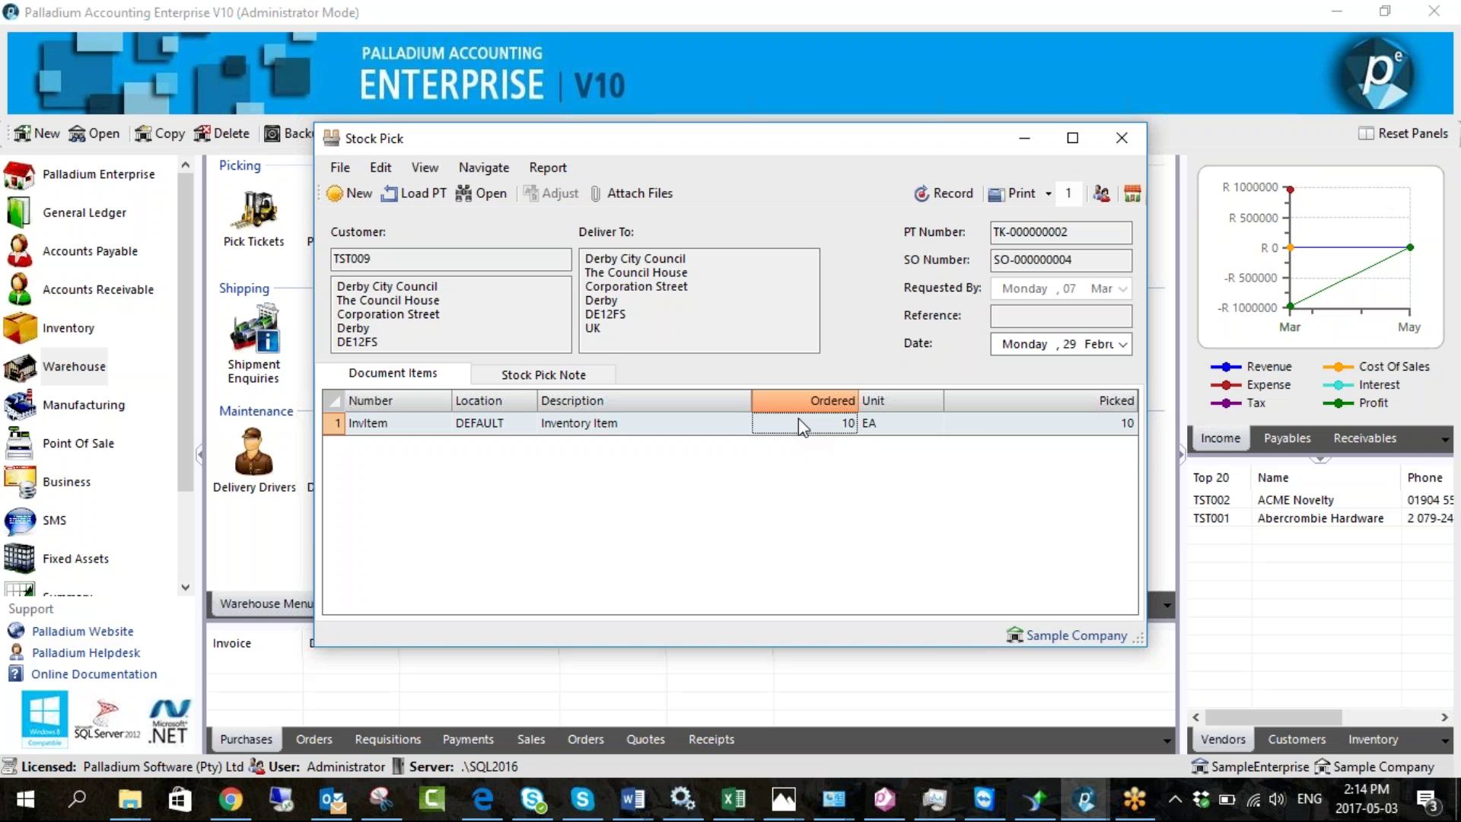
left_click(1016, 422)
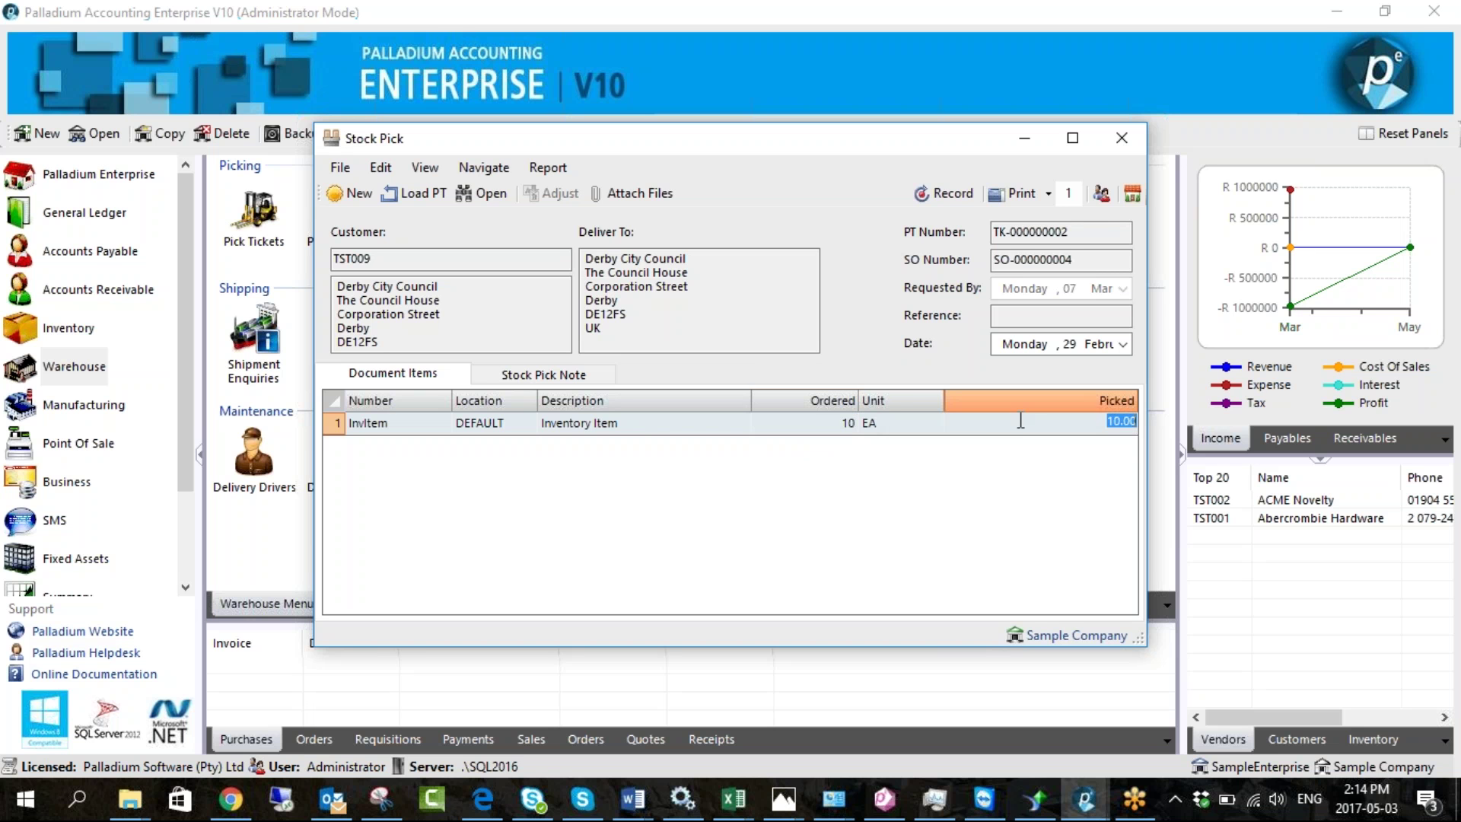
double_click(1111, 421)
type("5")
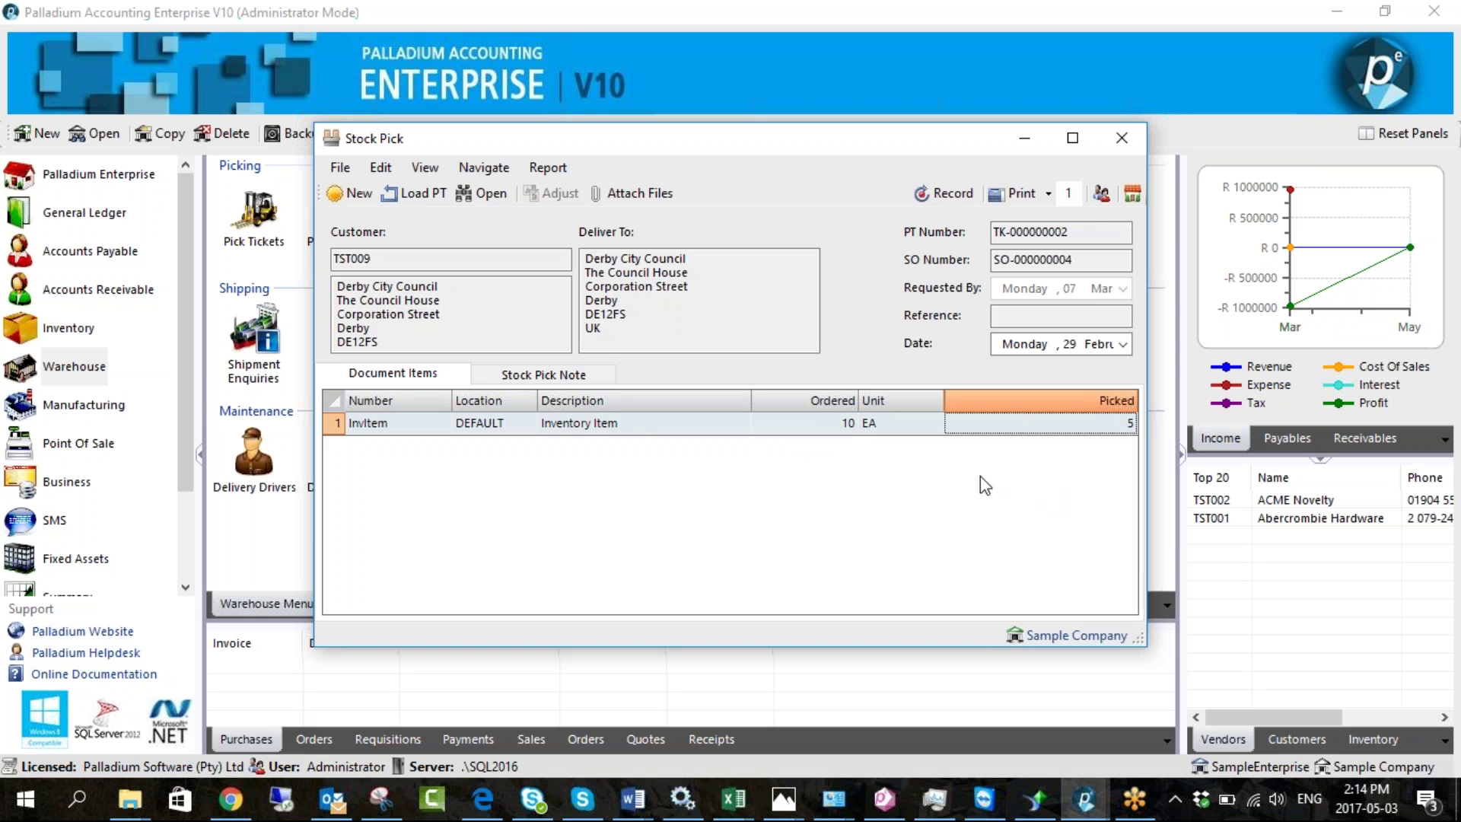
left_click(947, 196)
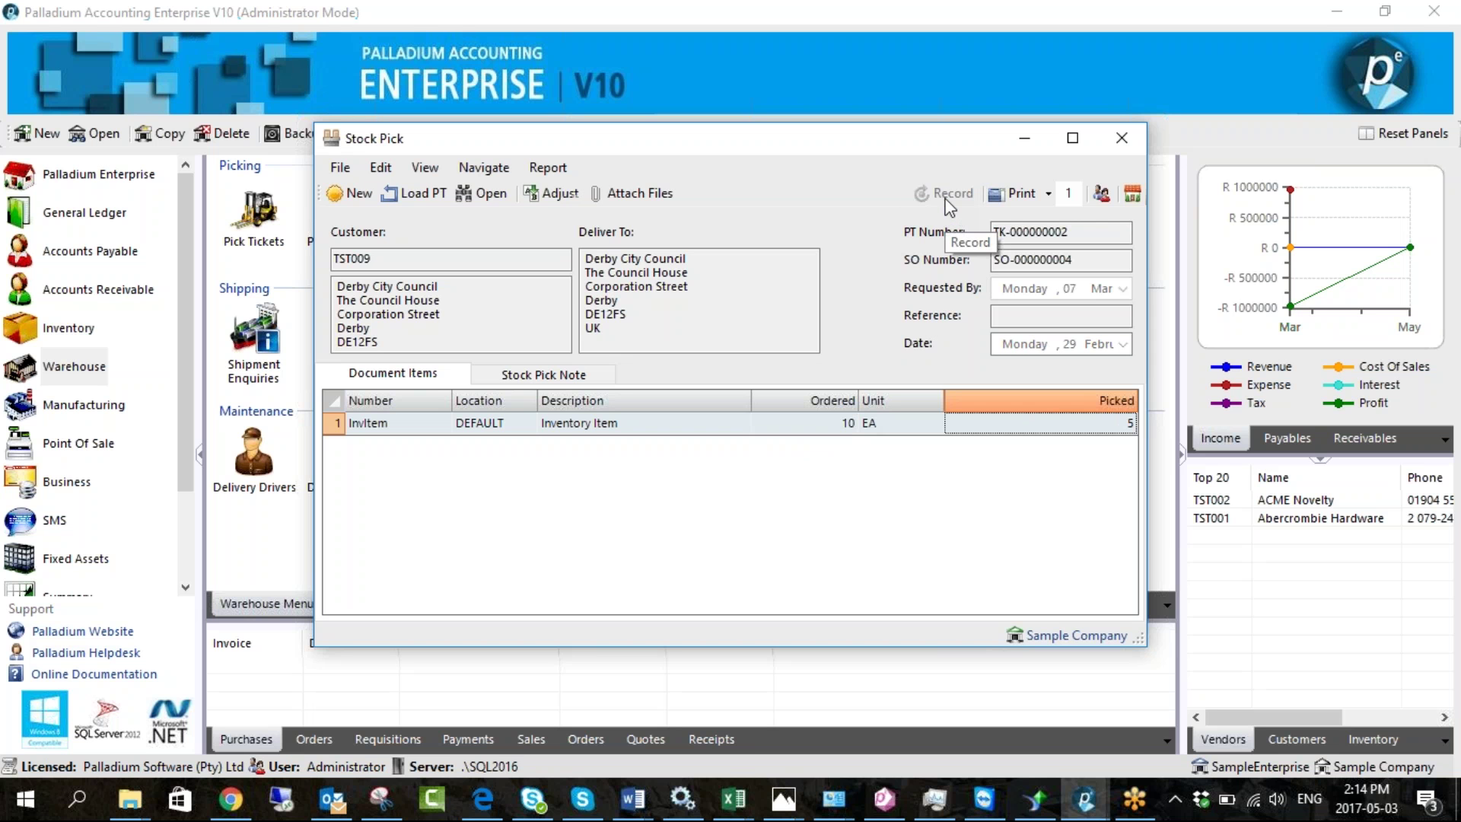
Preview the printout of the recorded stock pick and close the preview
left_click(1048, 193)
left_click(1042, 240)
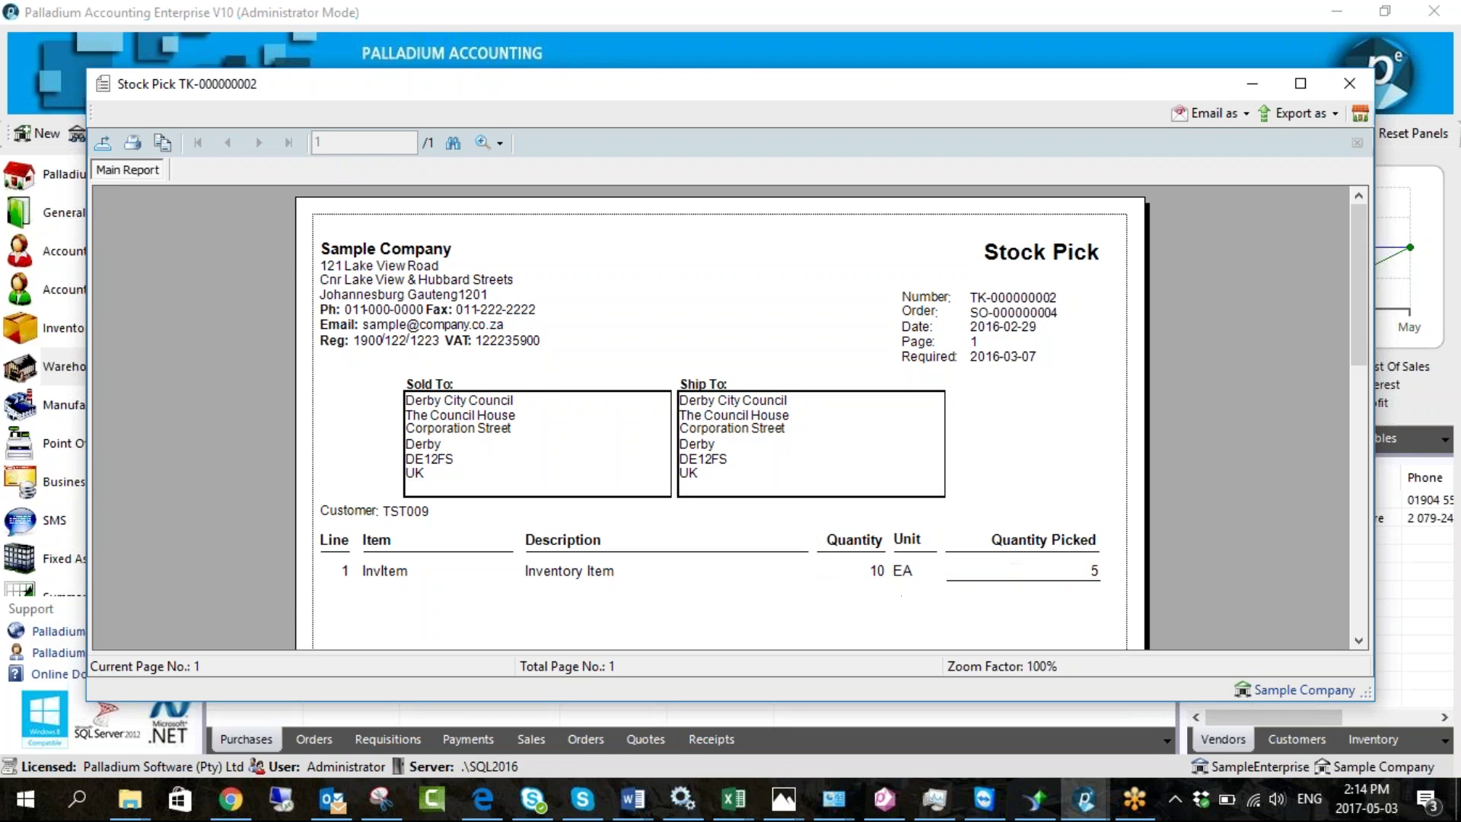
left_click(1348, 84)
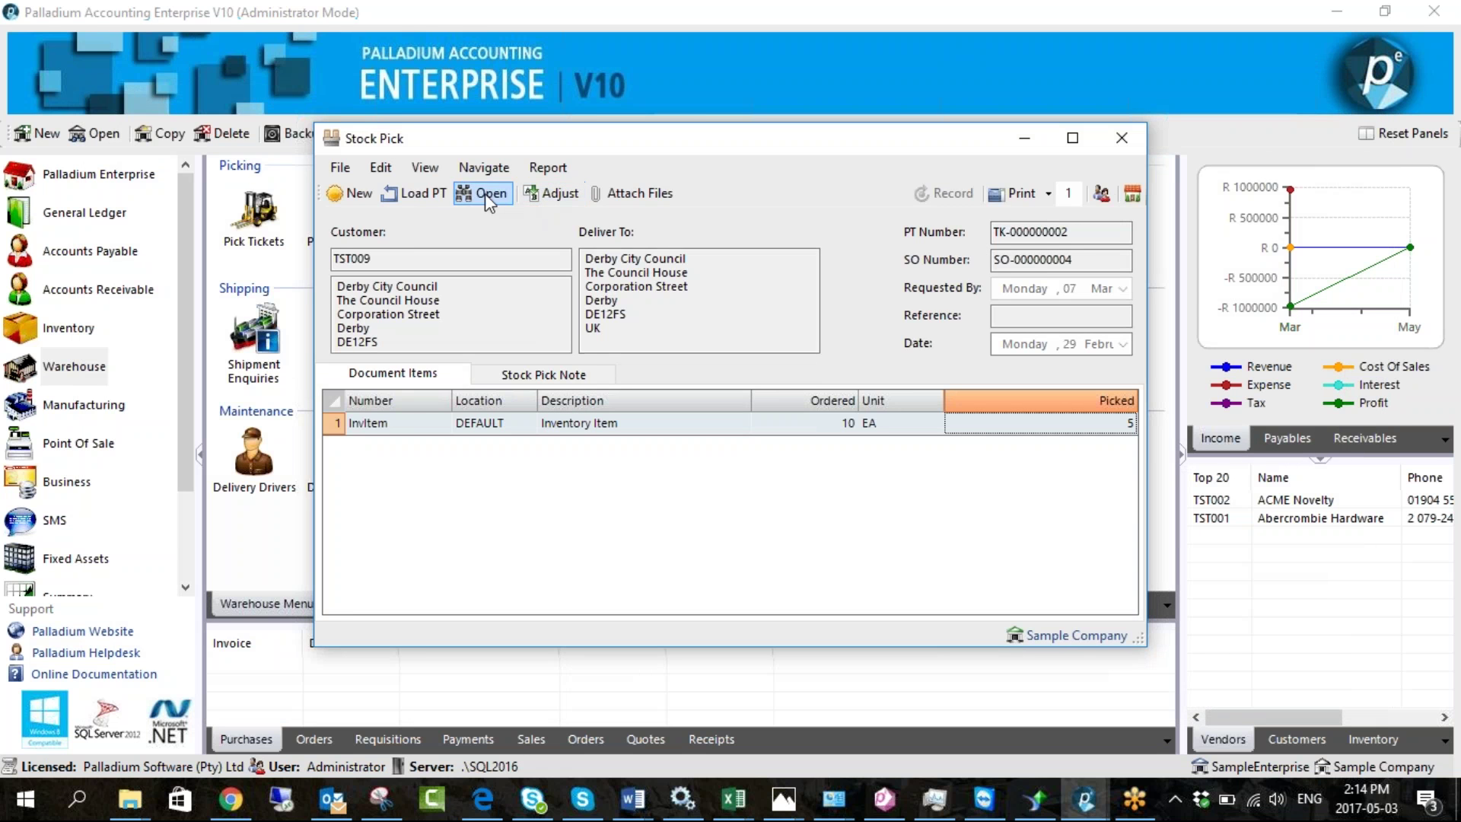
Review the stock pick's note area and document user information, and close the Stock Pick window
left_click(574, 376)
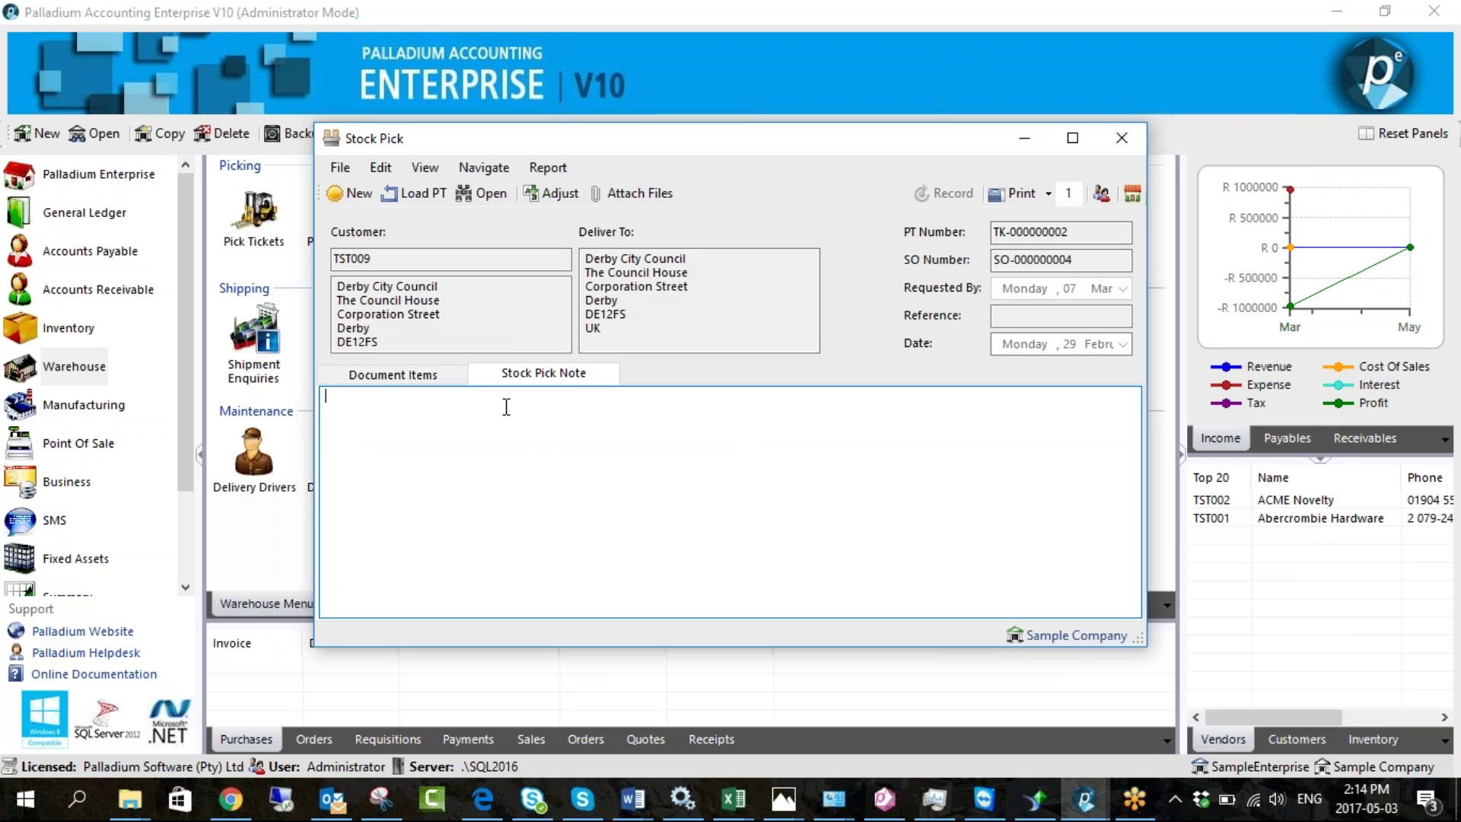
left_click(427, 374)
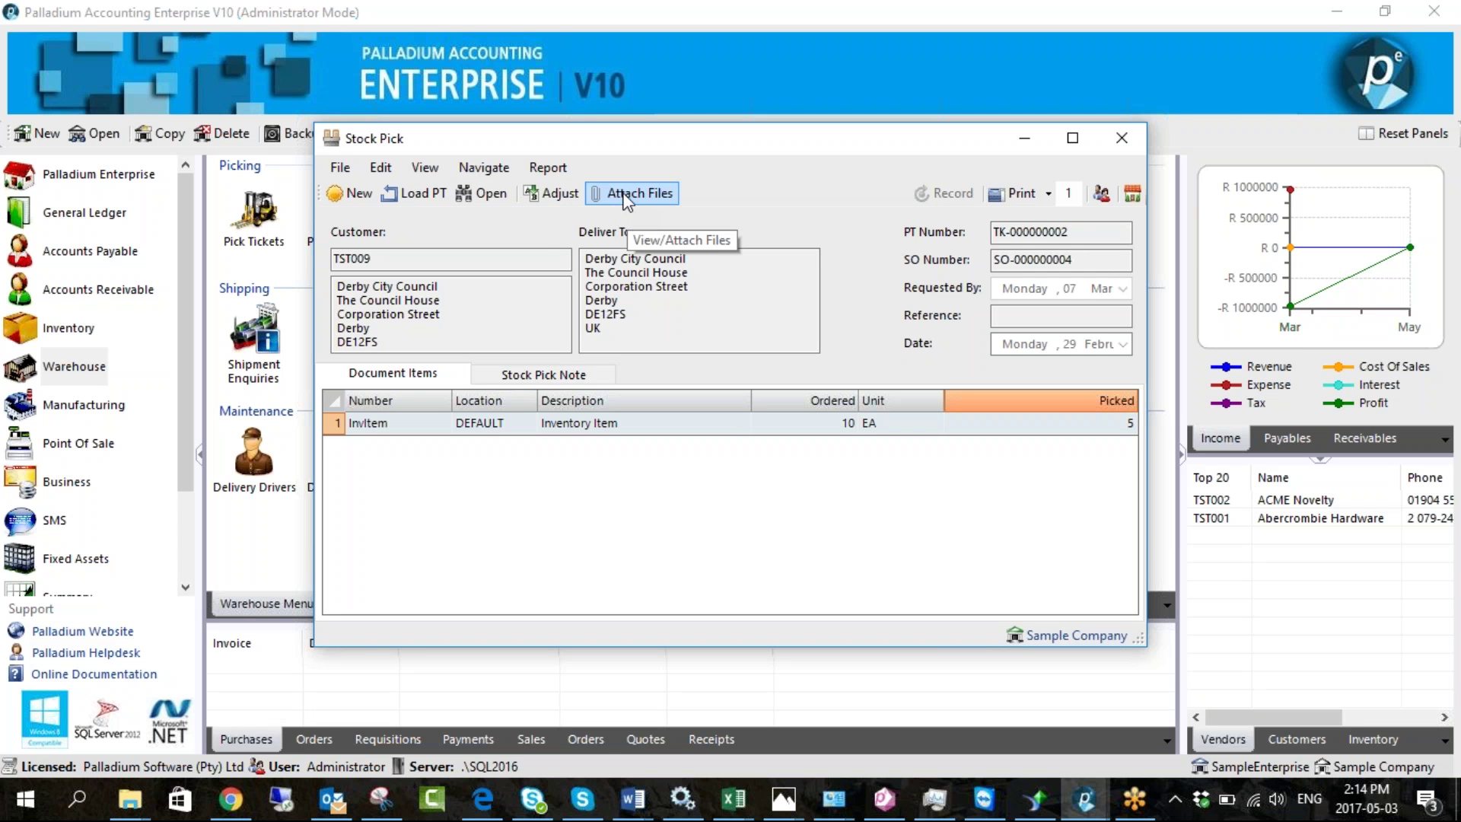
left_click(548, 195)
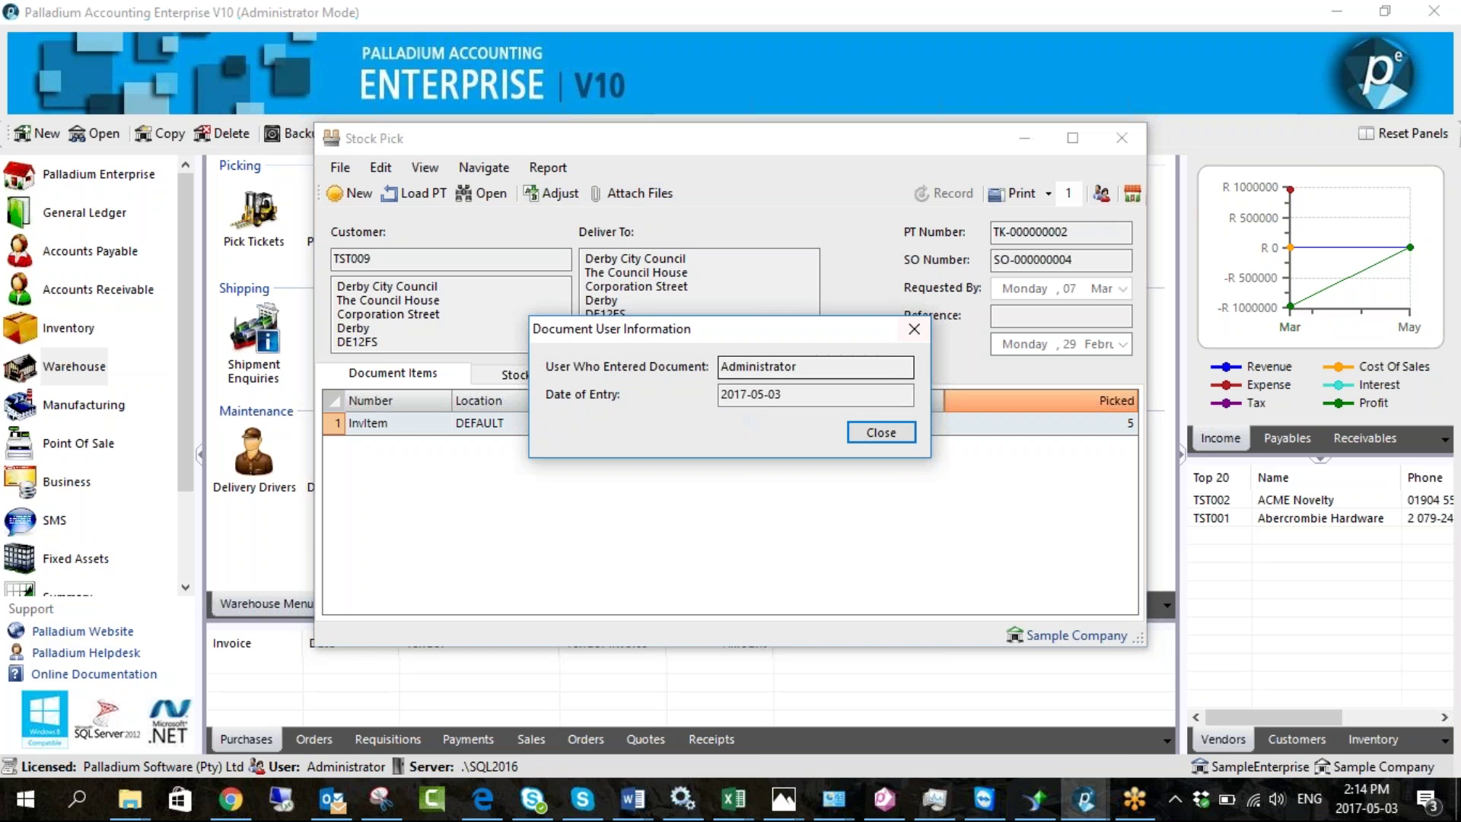
left_click(871, 438)
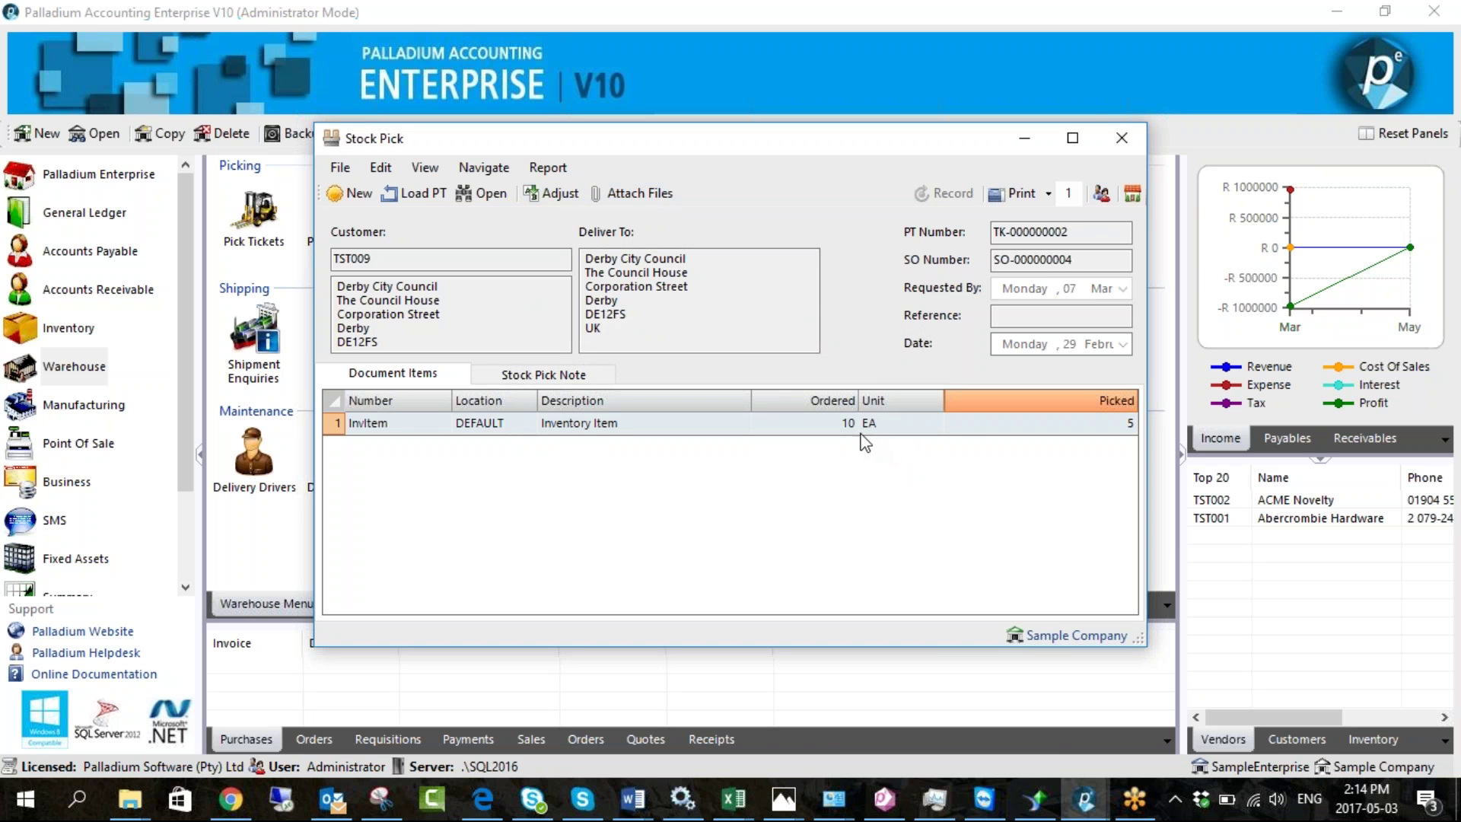
left_click(1120, 139)
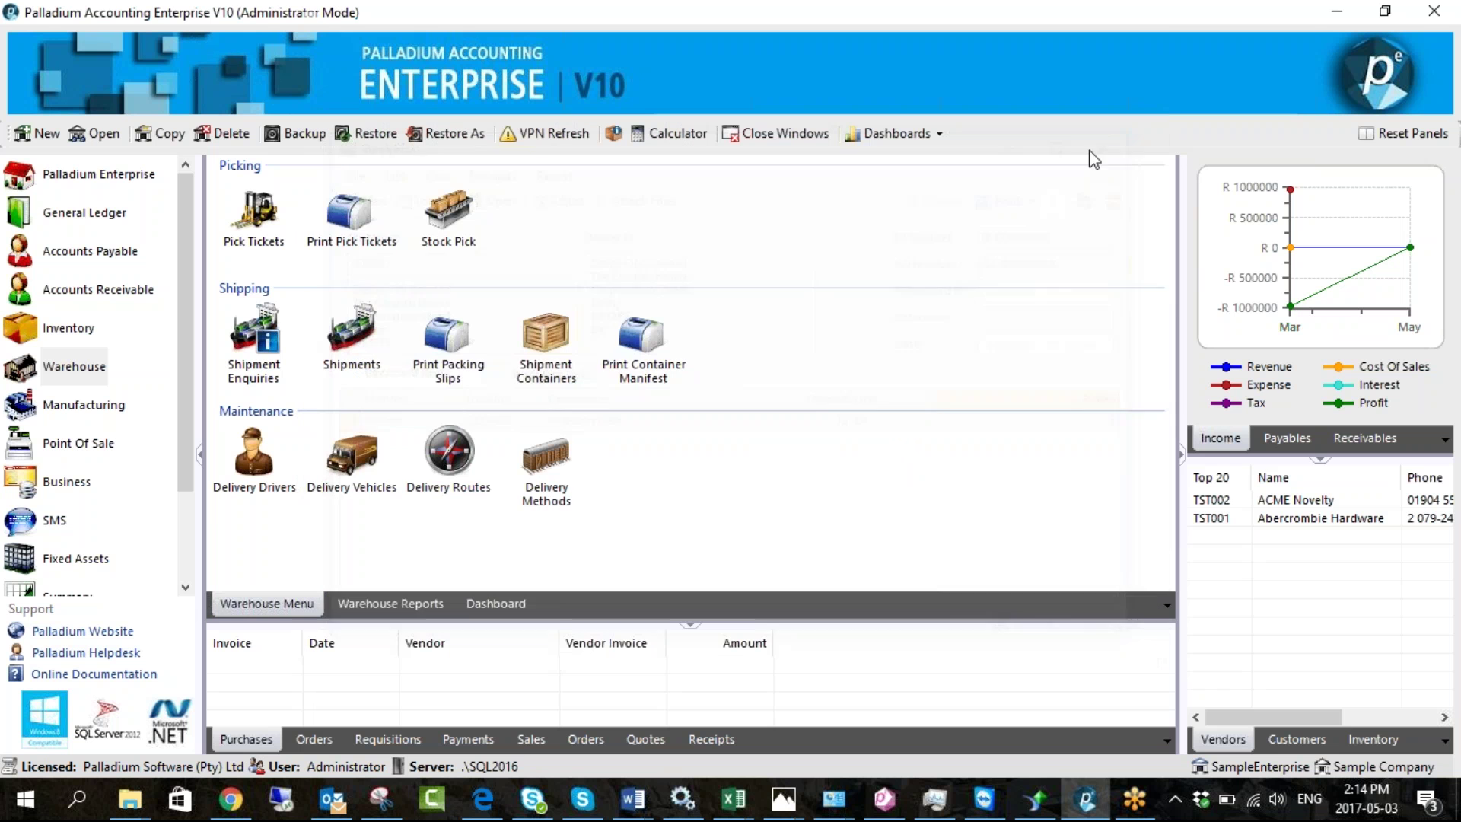
Start a sales invoice in Accounts Receivable by converting Derby City Council's sales order
left_click(69, 292)
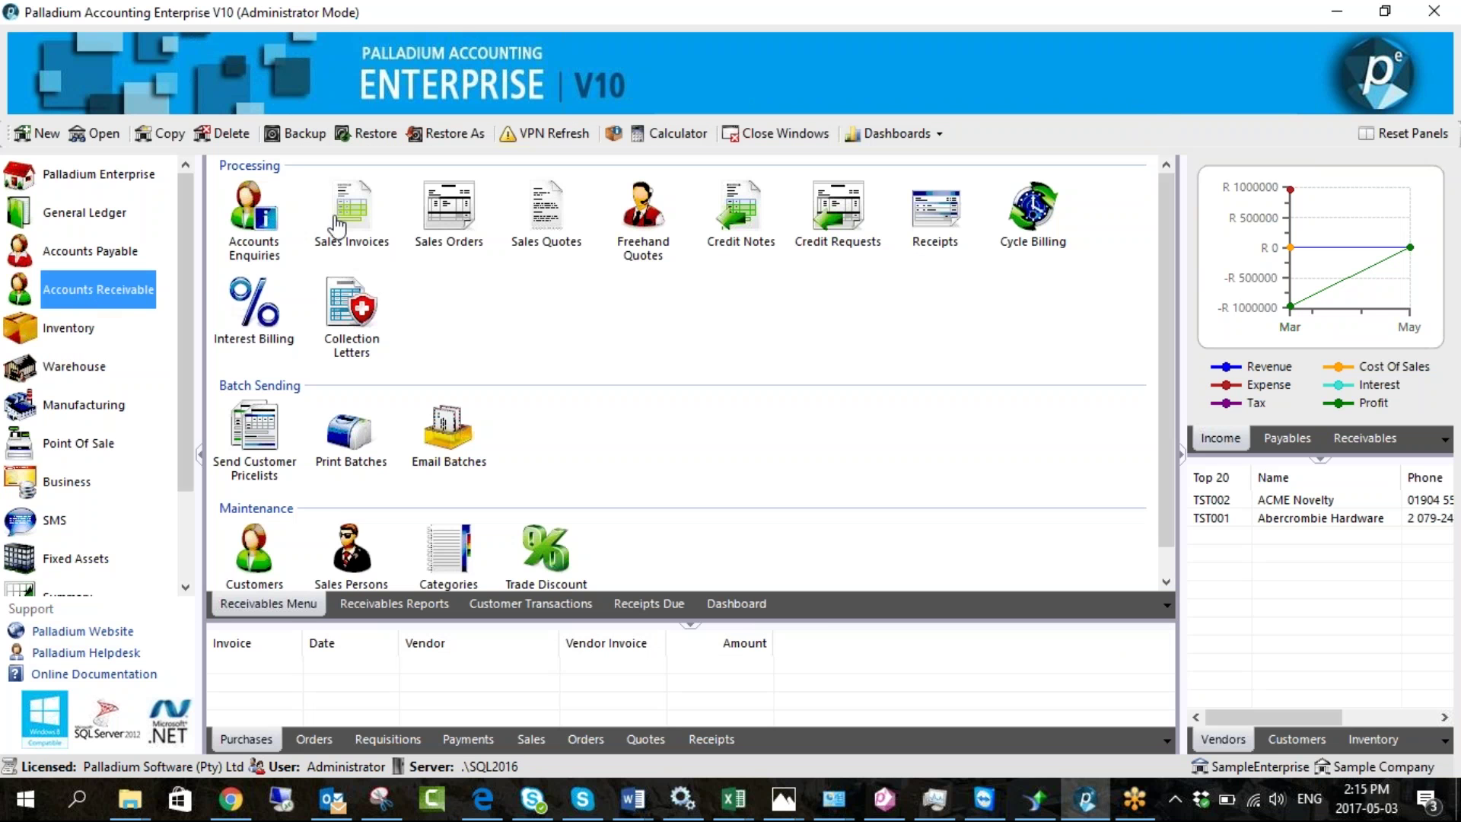
left_click(349, 236)
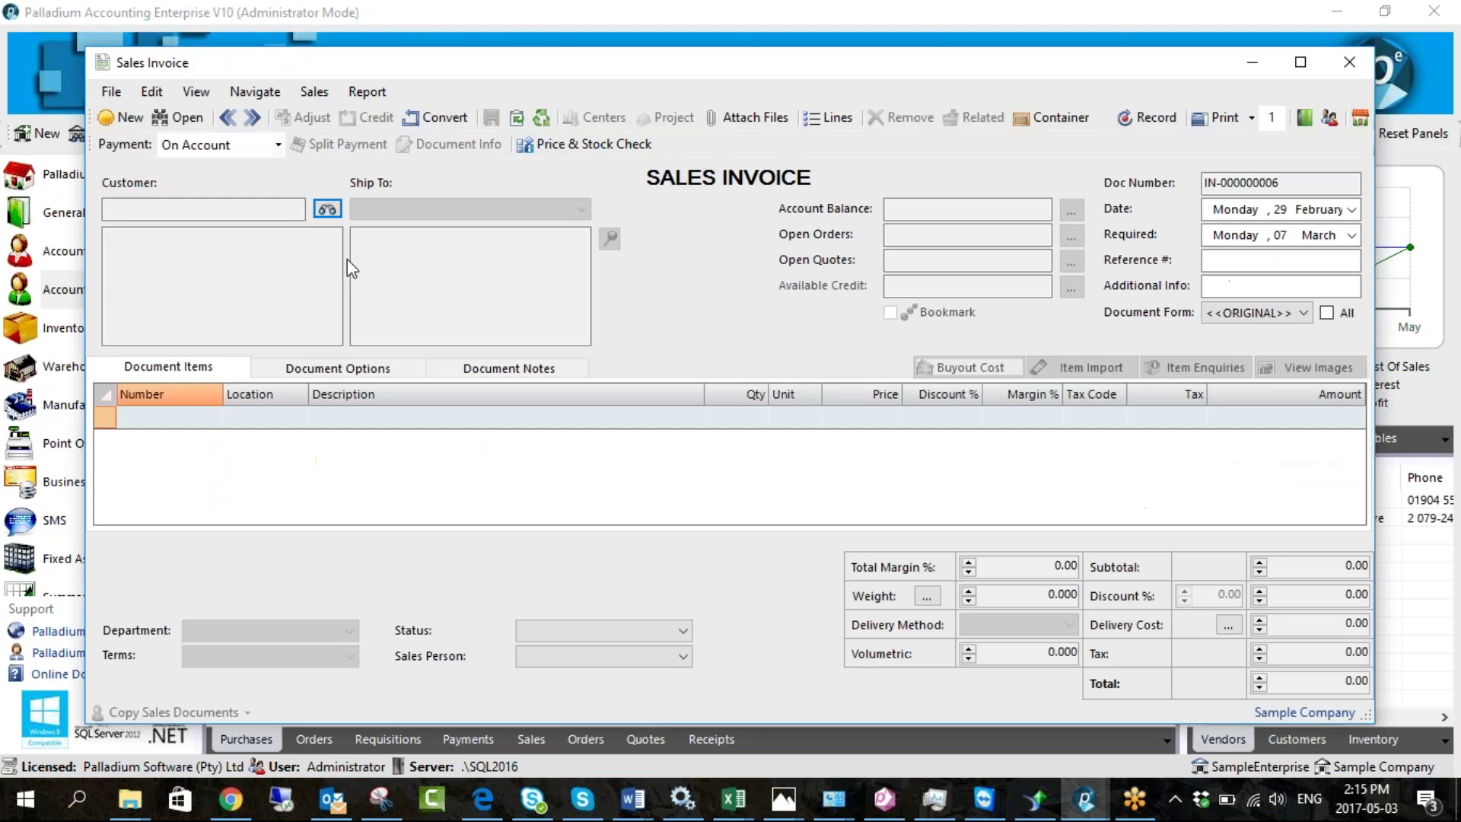
left_click(436, 118)
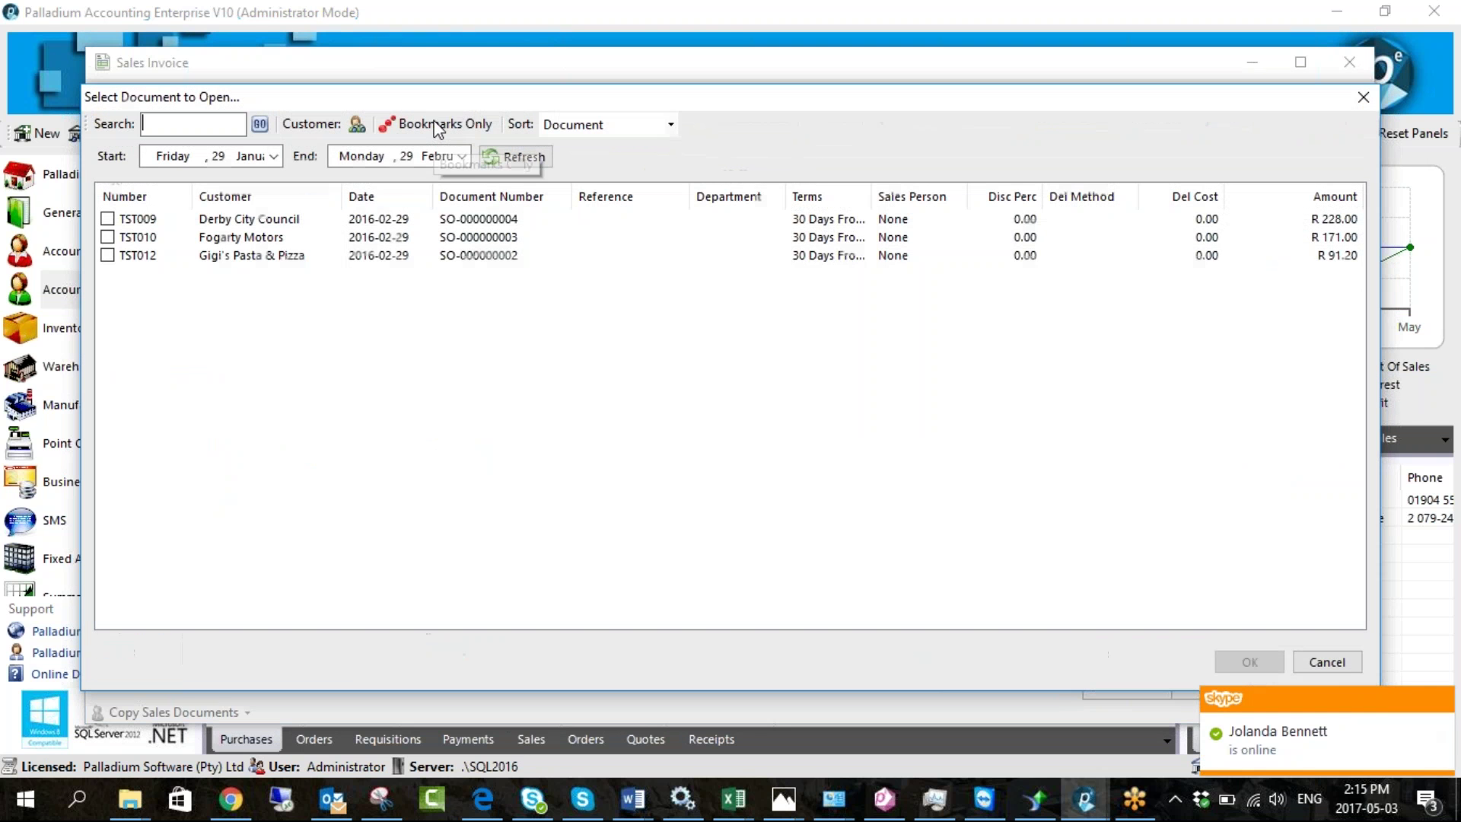
left_click(128, 221)
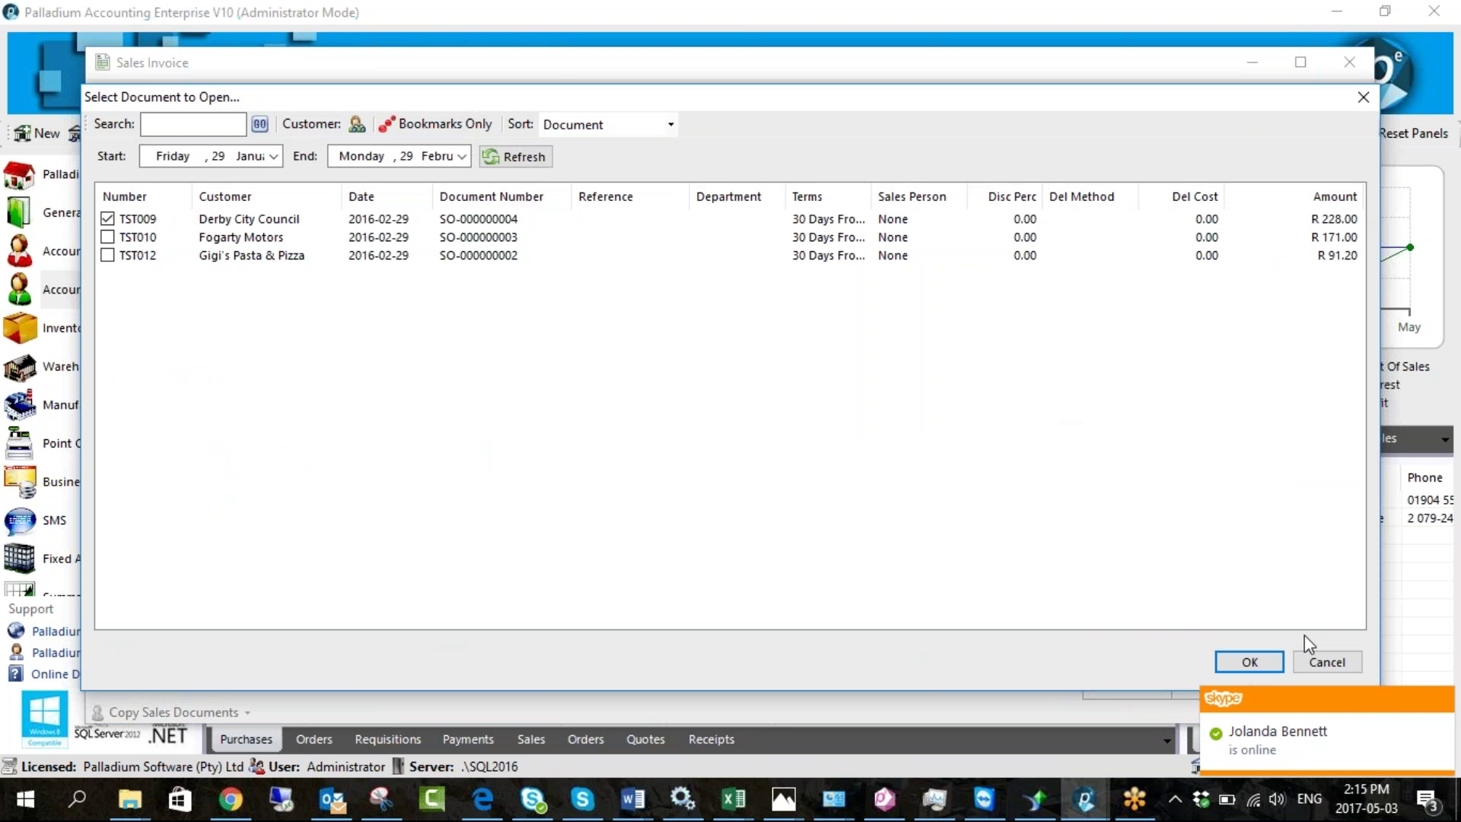
left_click(1441, 701)
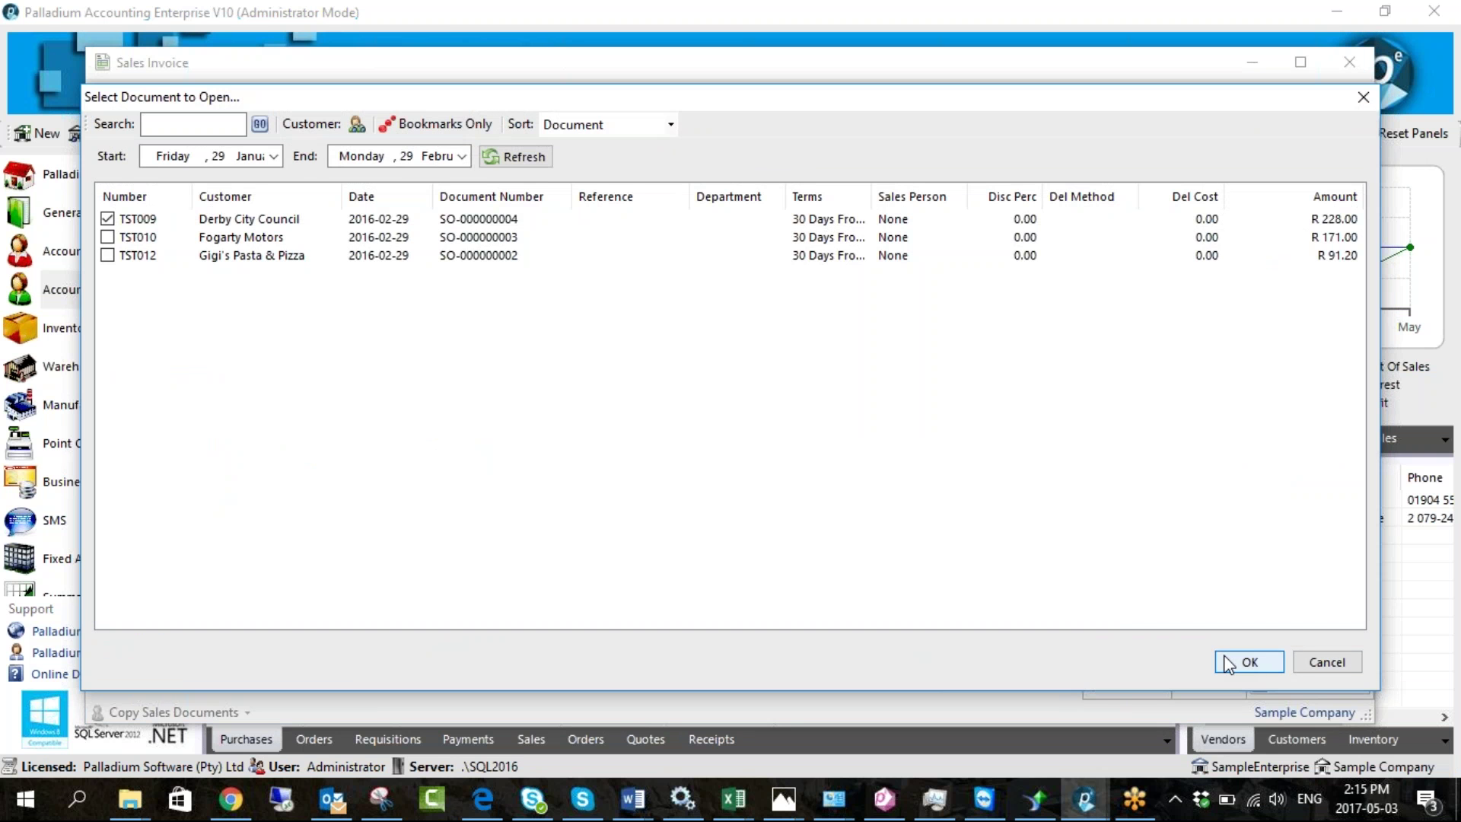
left_click(1249, 661)
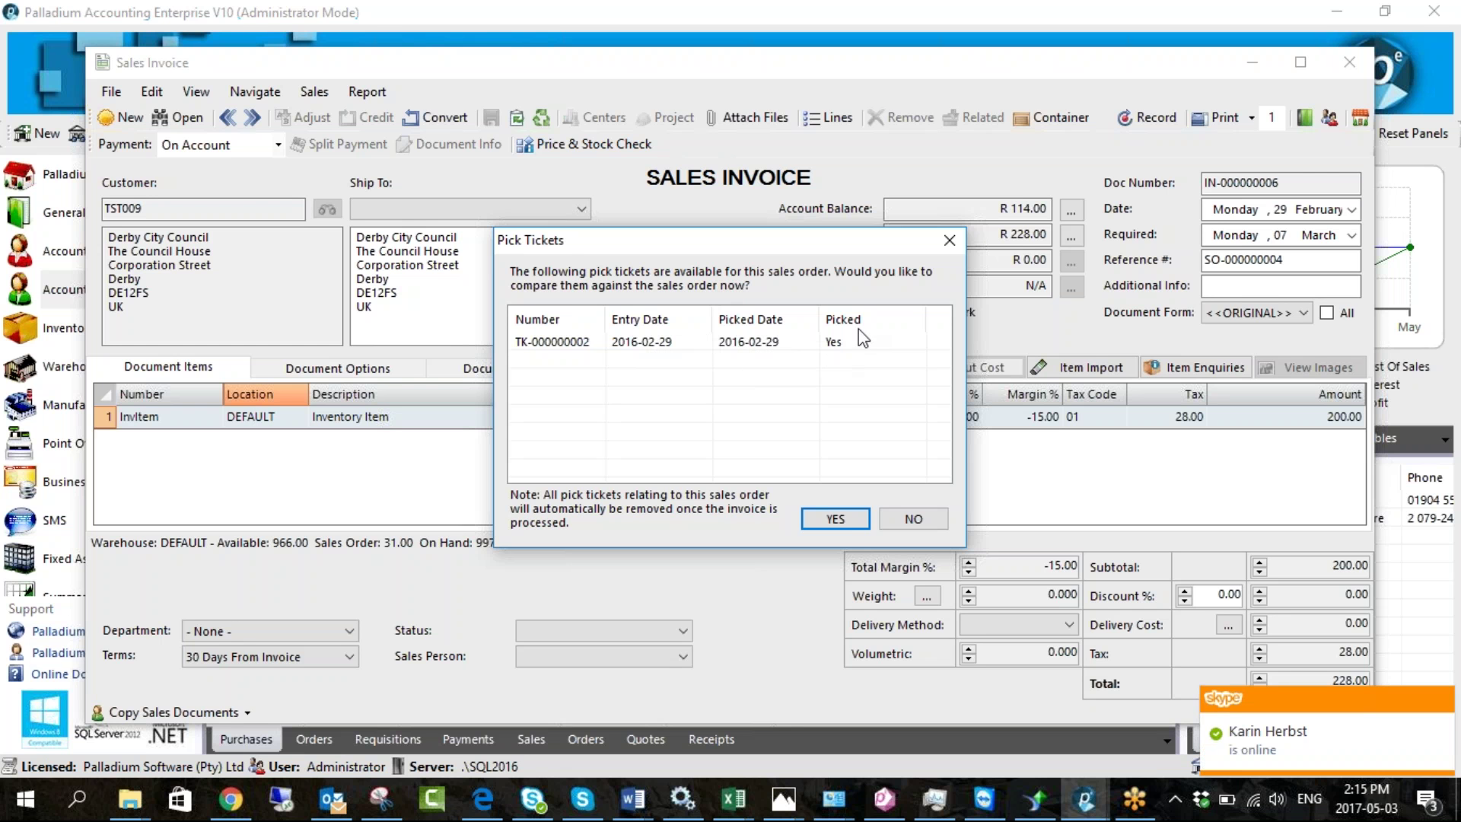
Compare the pick ticket against the sales order, accept the comparison results, and record the invoice
left_click(840, 525)
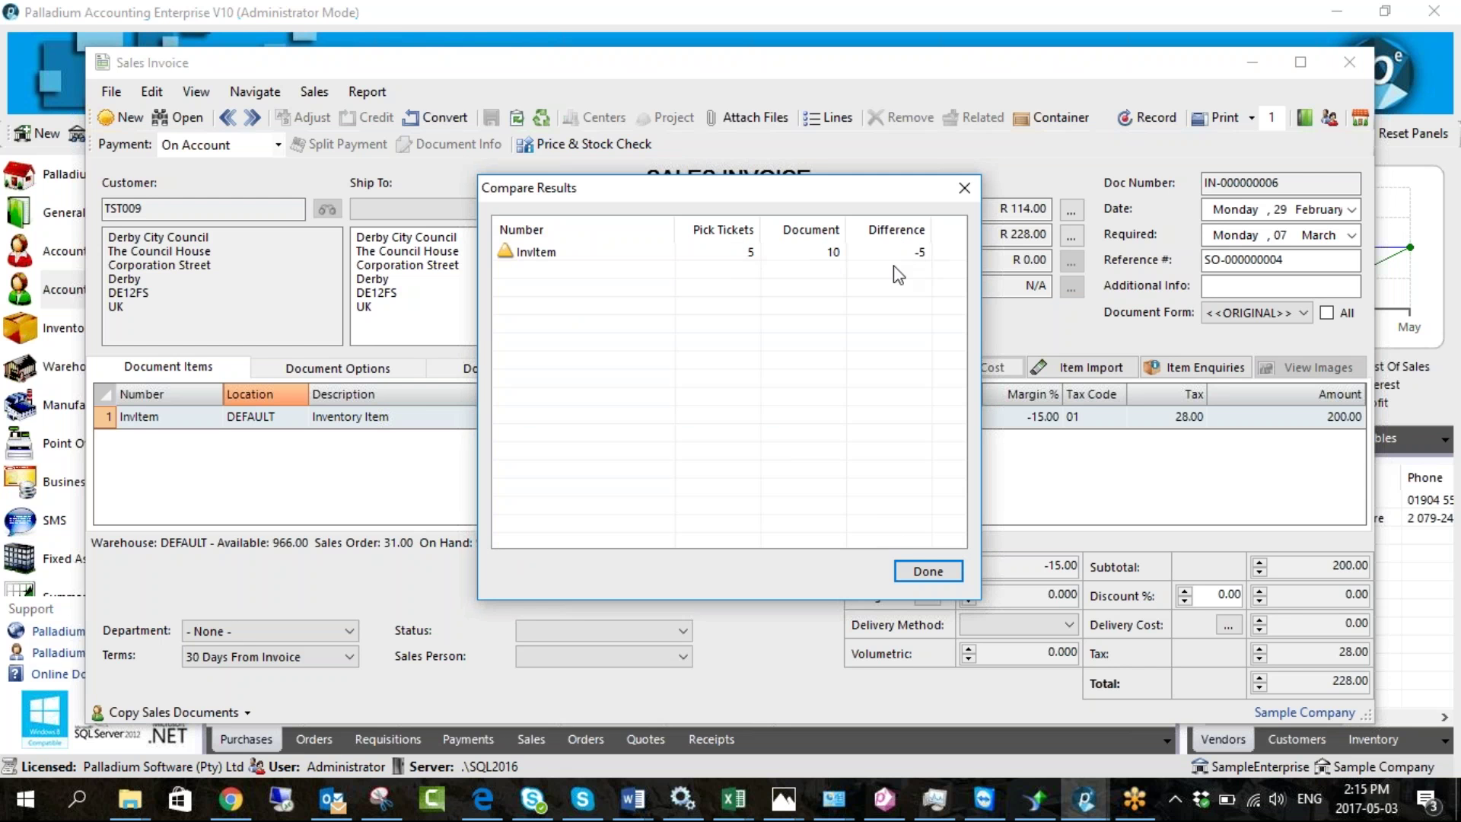
left_click(926, 574)
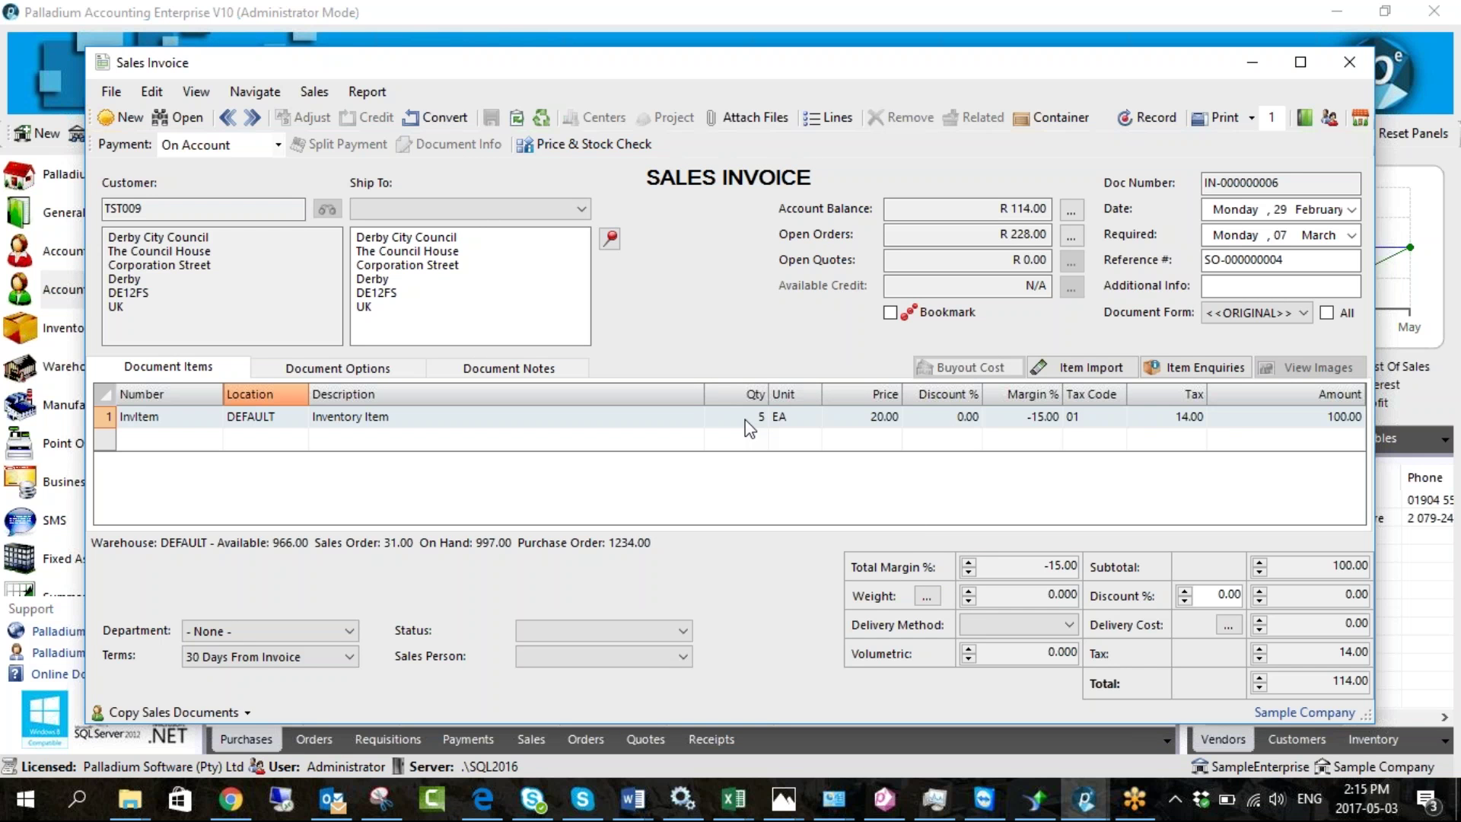
left_click(1134, 120)
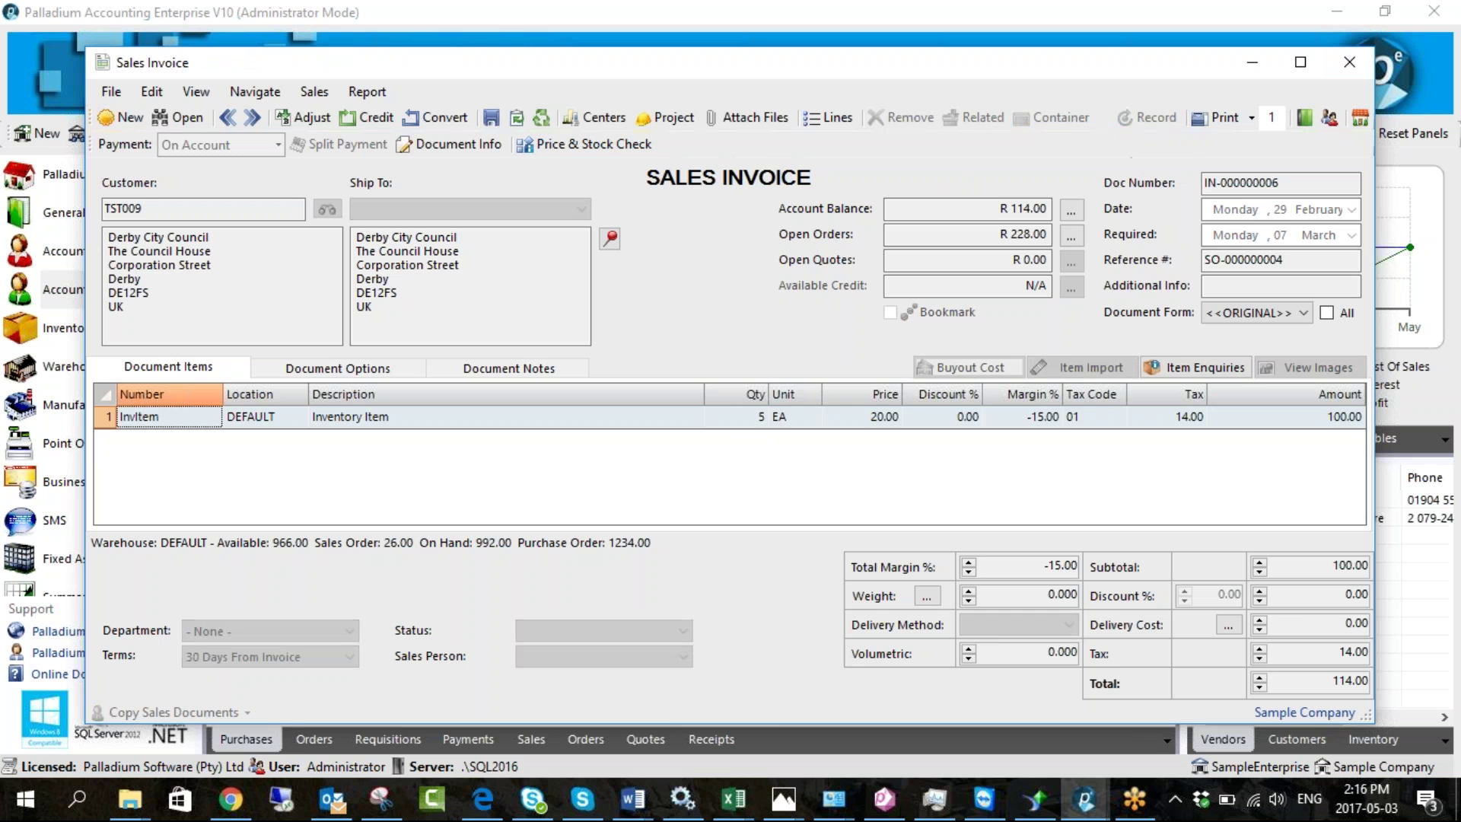
Close the sales invoice and review the open quantity on Derby City Council's sales order
left_click(1352, 61)
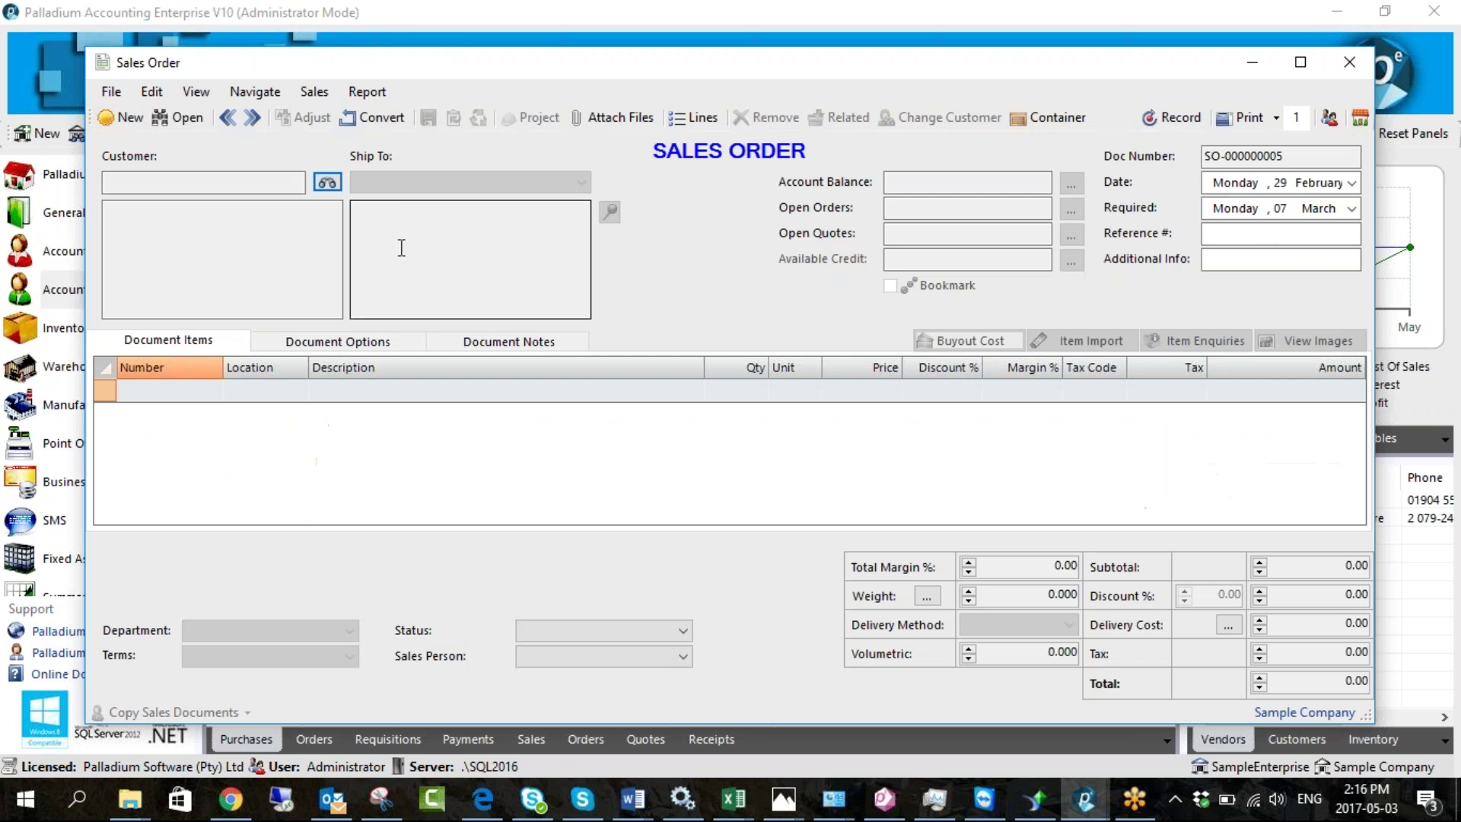
left_click(230, 118)
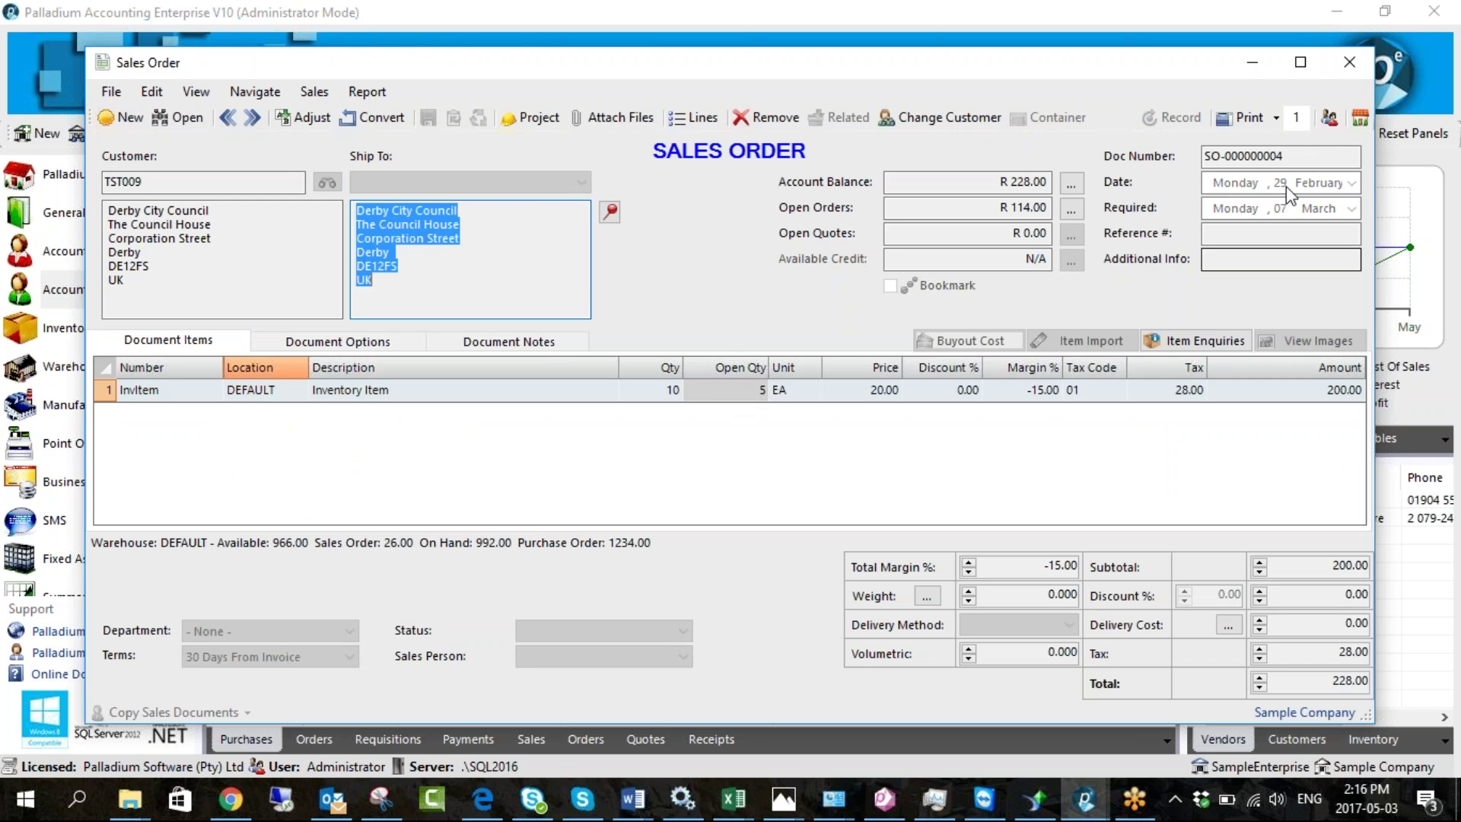
left_click(1341, 67)
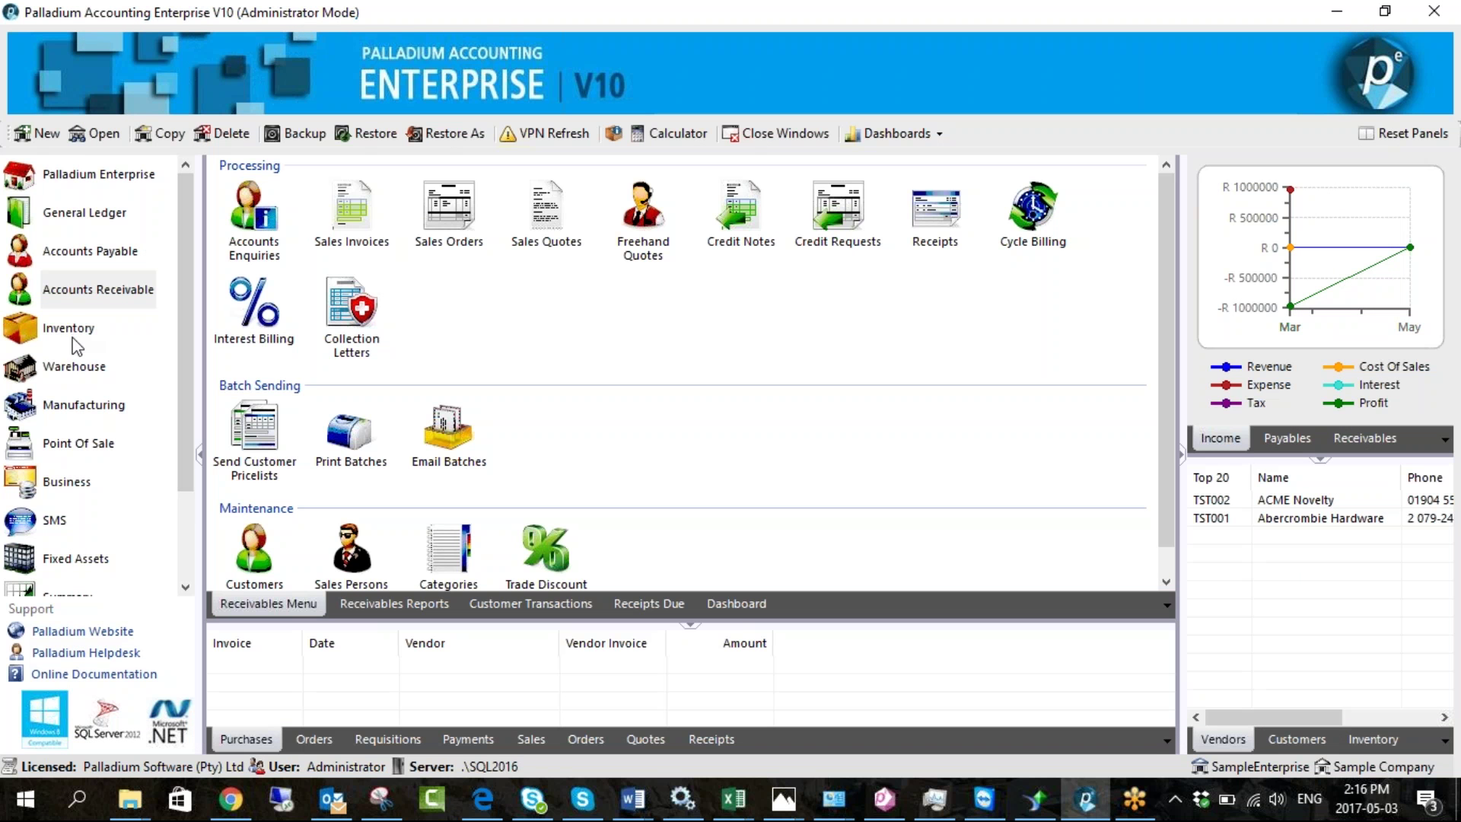
Issue a Warehouse pick ticket for the remaining quantity on Derby City Council's sales order and close the Pick Tickets window
left_click(79, 367)
left_click(251, 210)
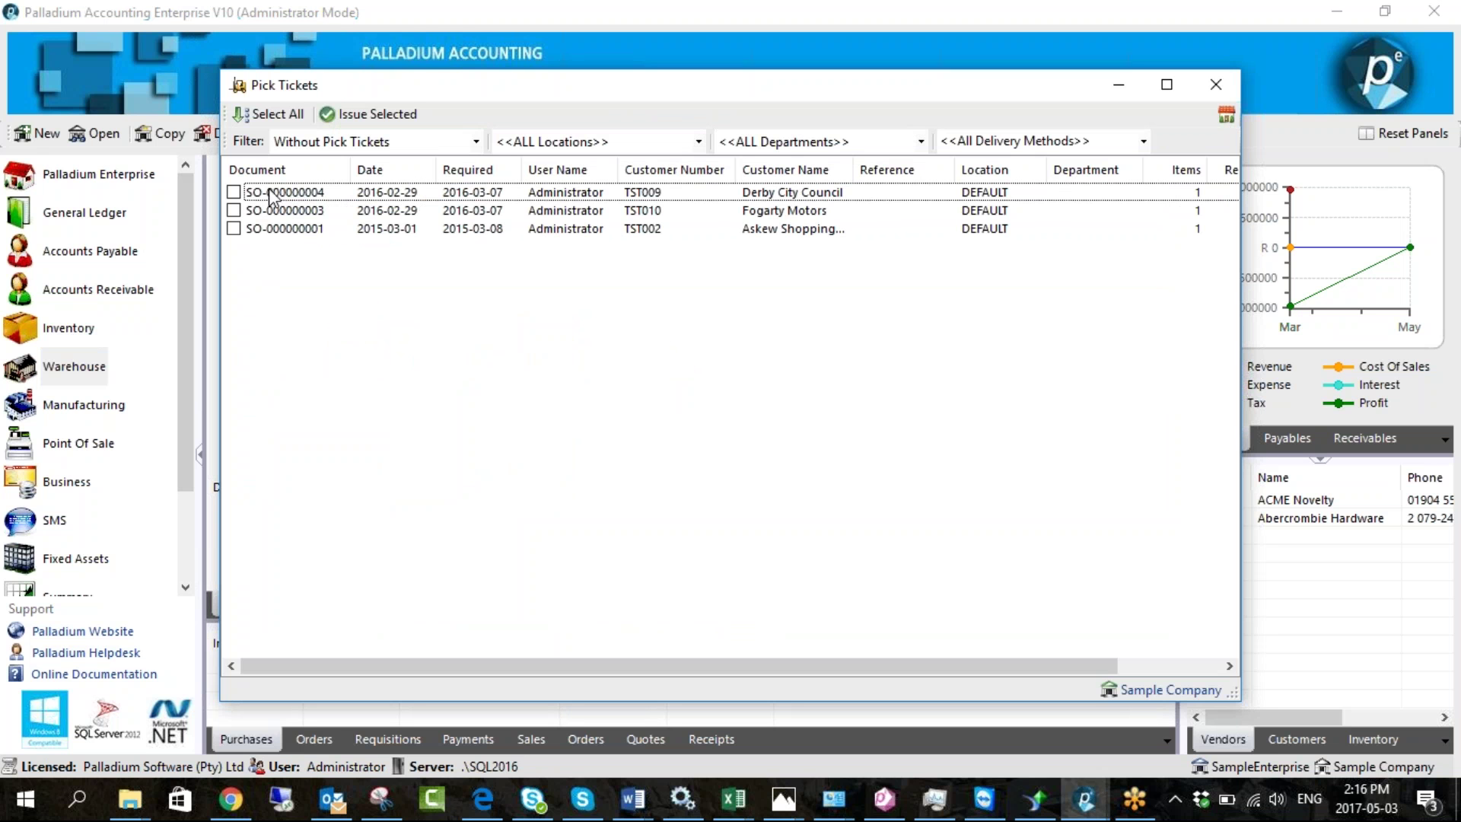
left_click(234, 193)
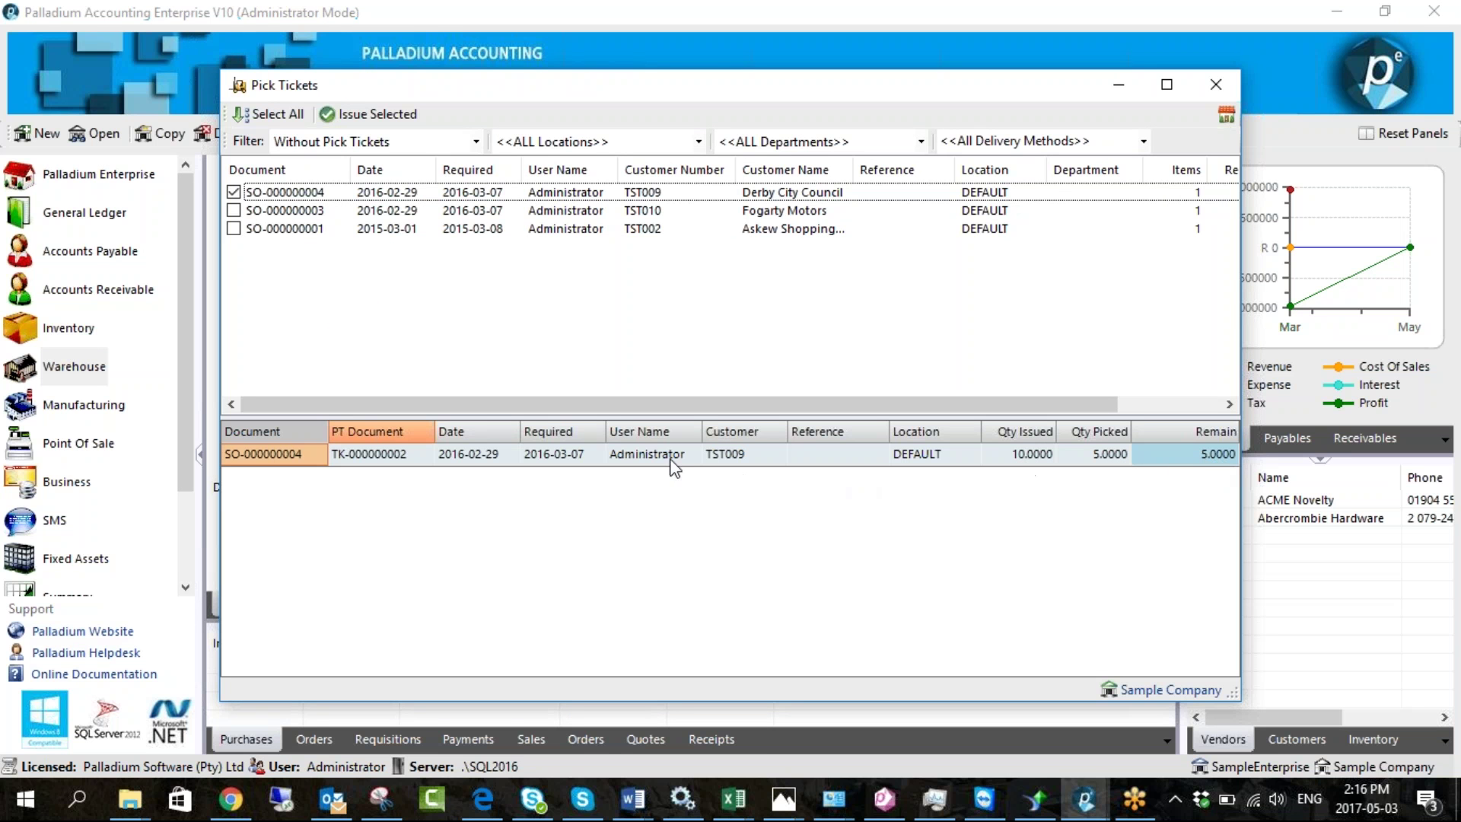
left_click(404, 116)
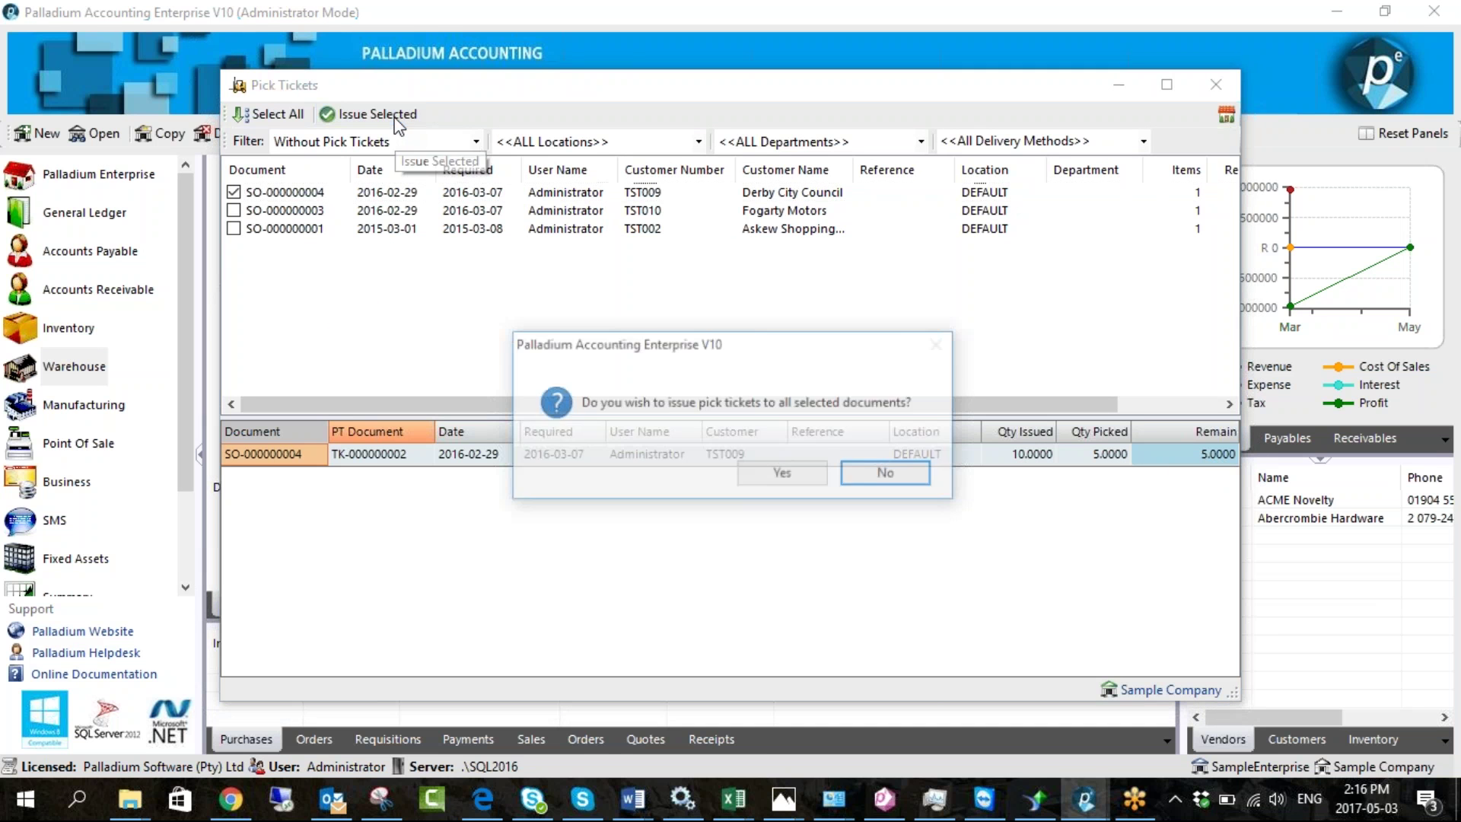
left_click(781, 477)
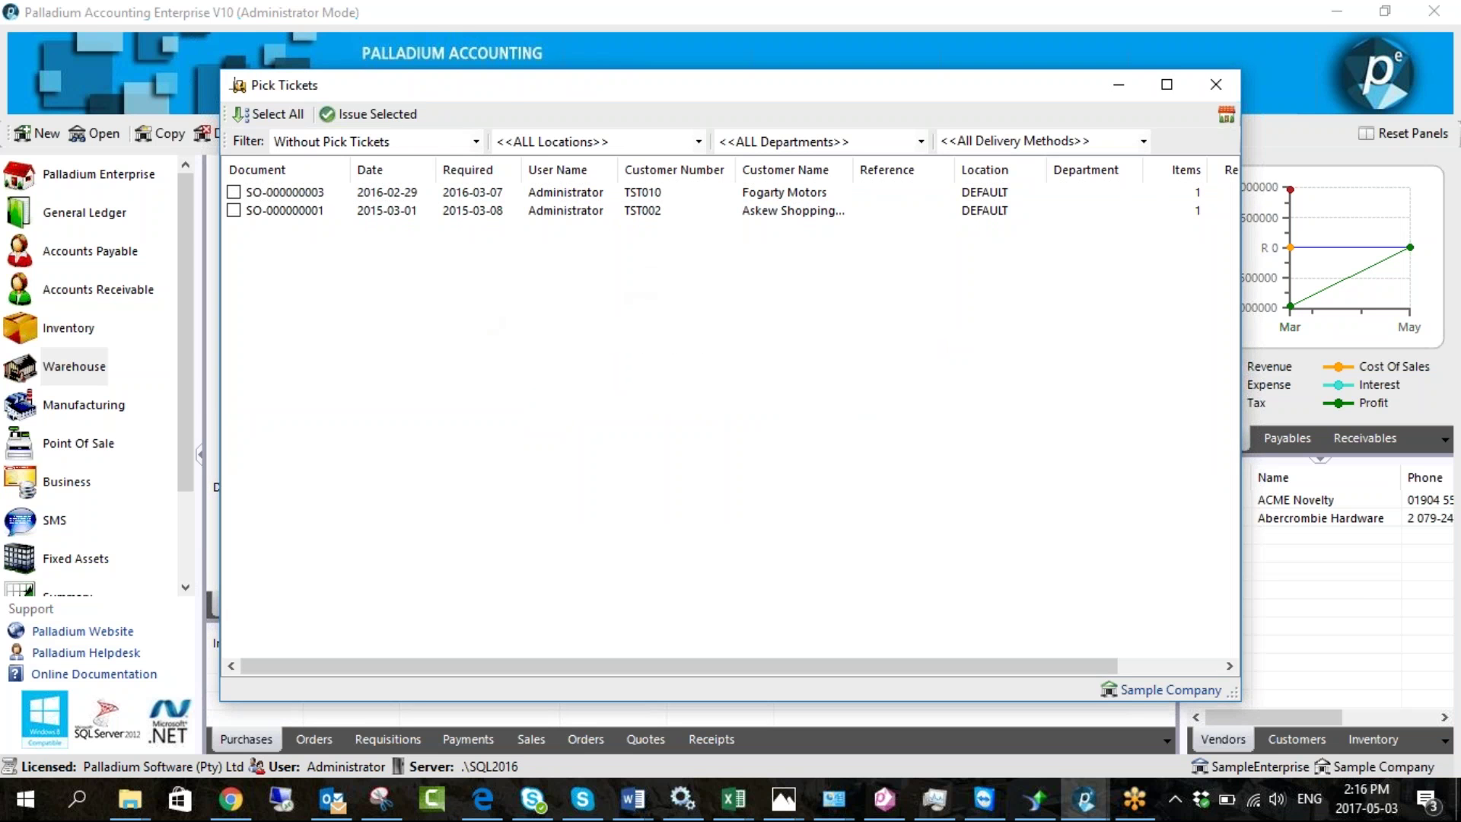
left_click(1215, 85)
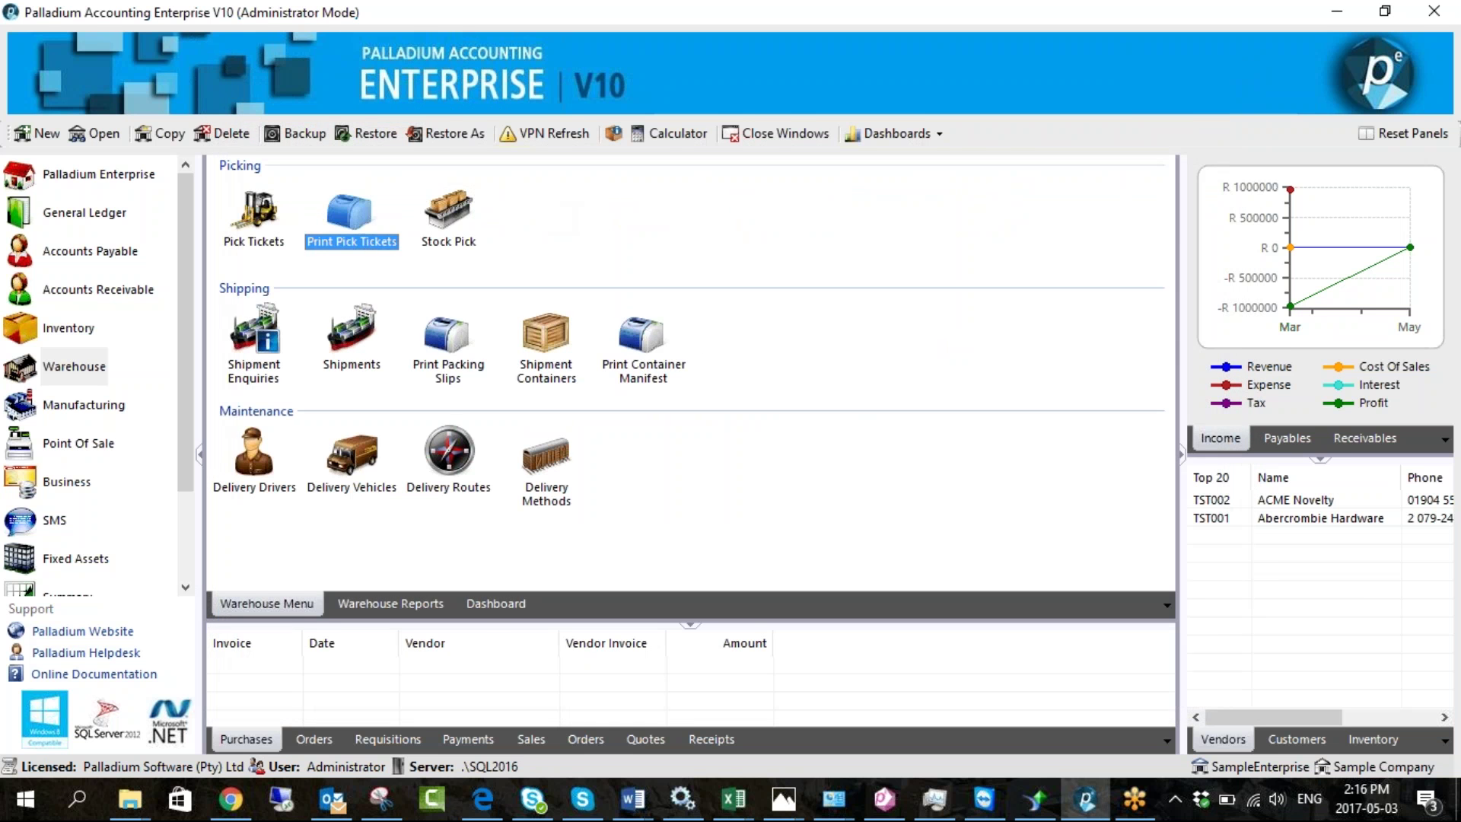
Print Derby City Council's pick ticket without the batch list report, set it as printed, and close the window
left_click(351, 222)
left_click(246, 238)
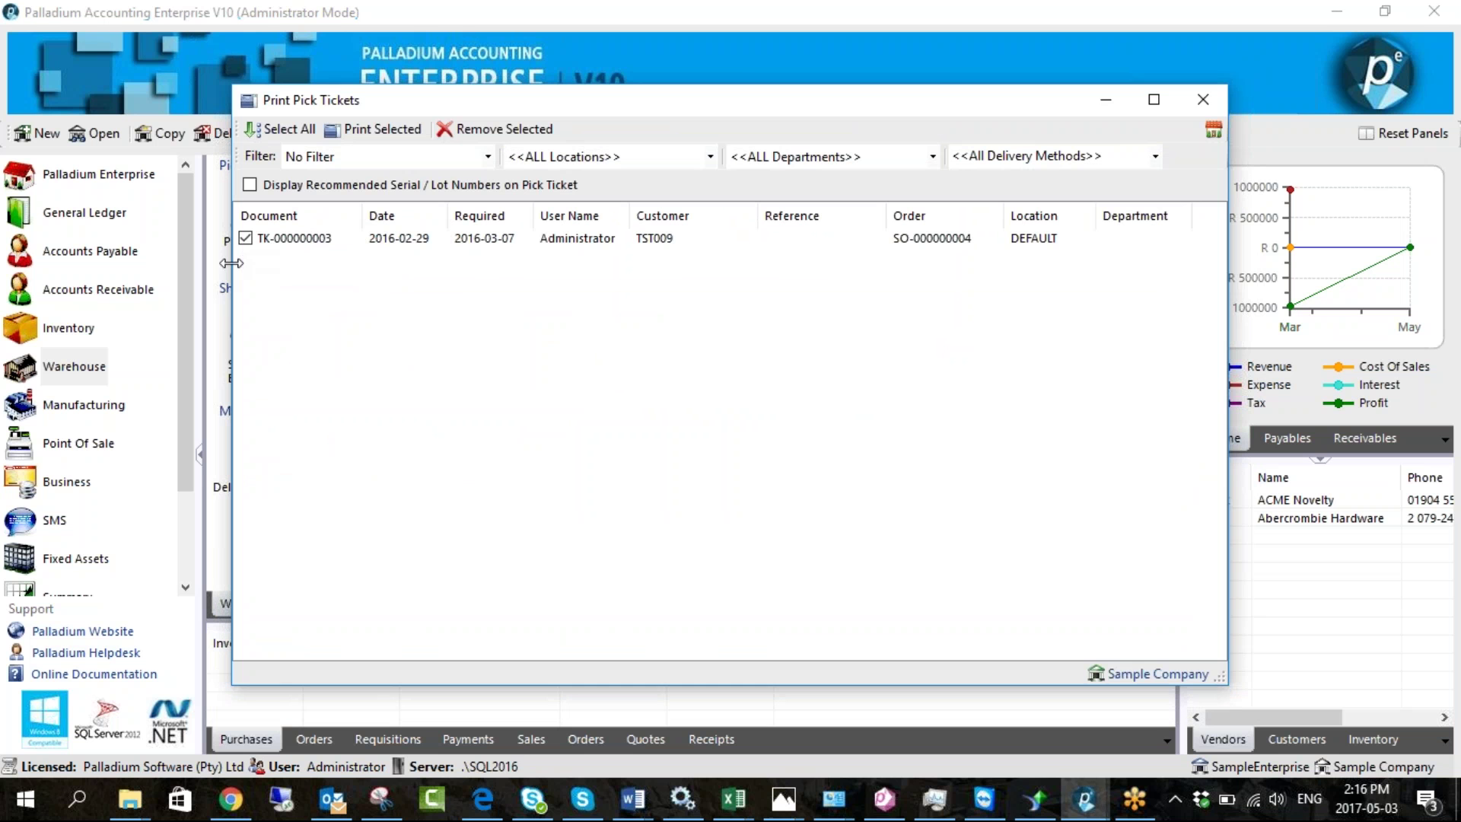
left_click(383, 134)
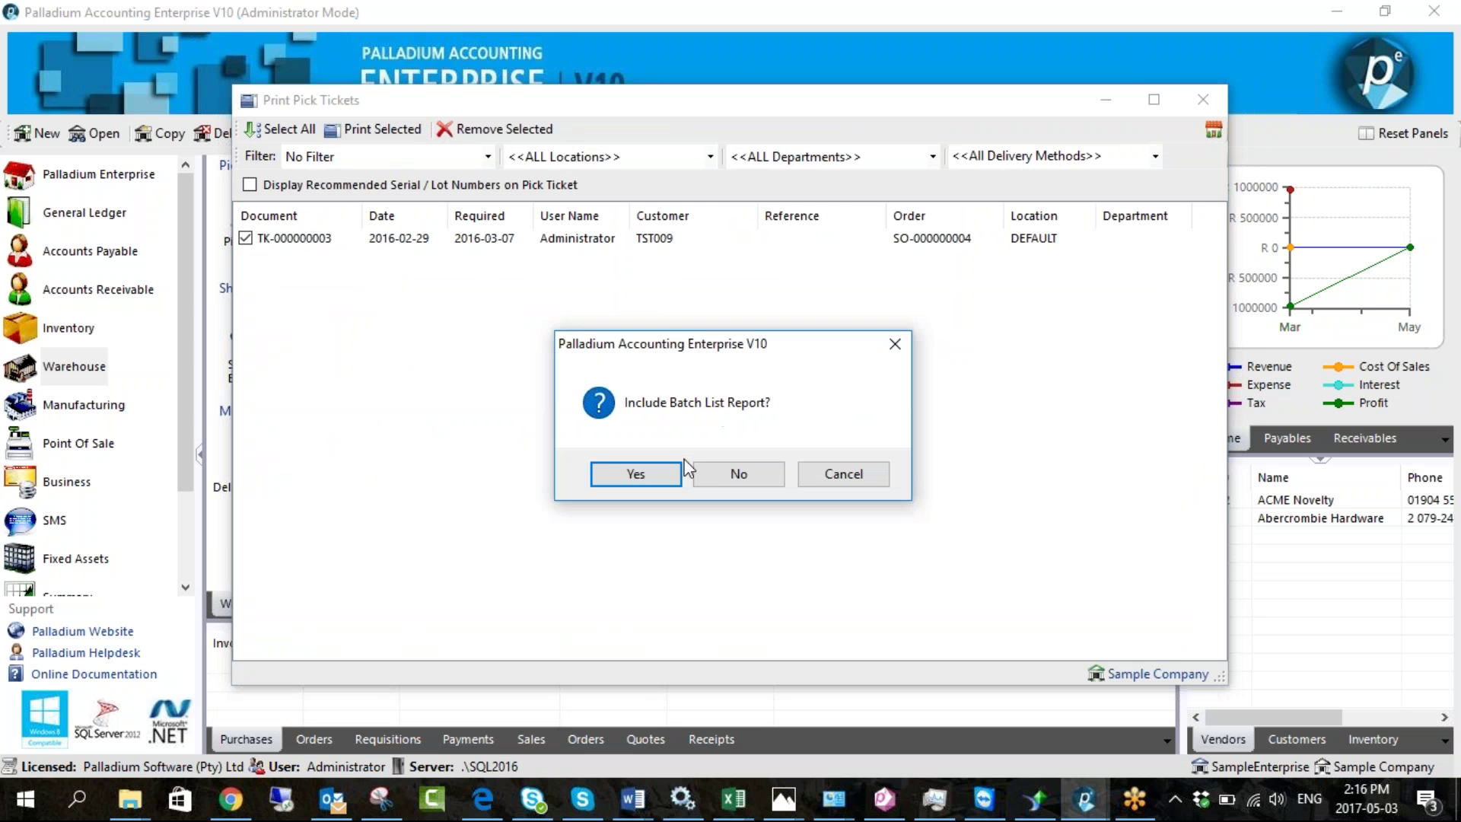
left_click(737, 474)
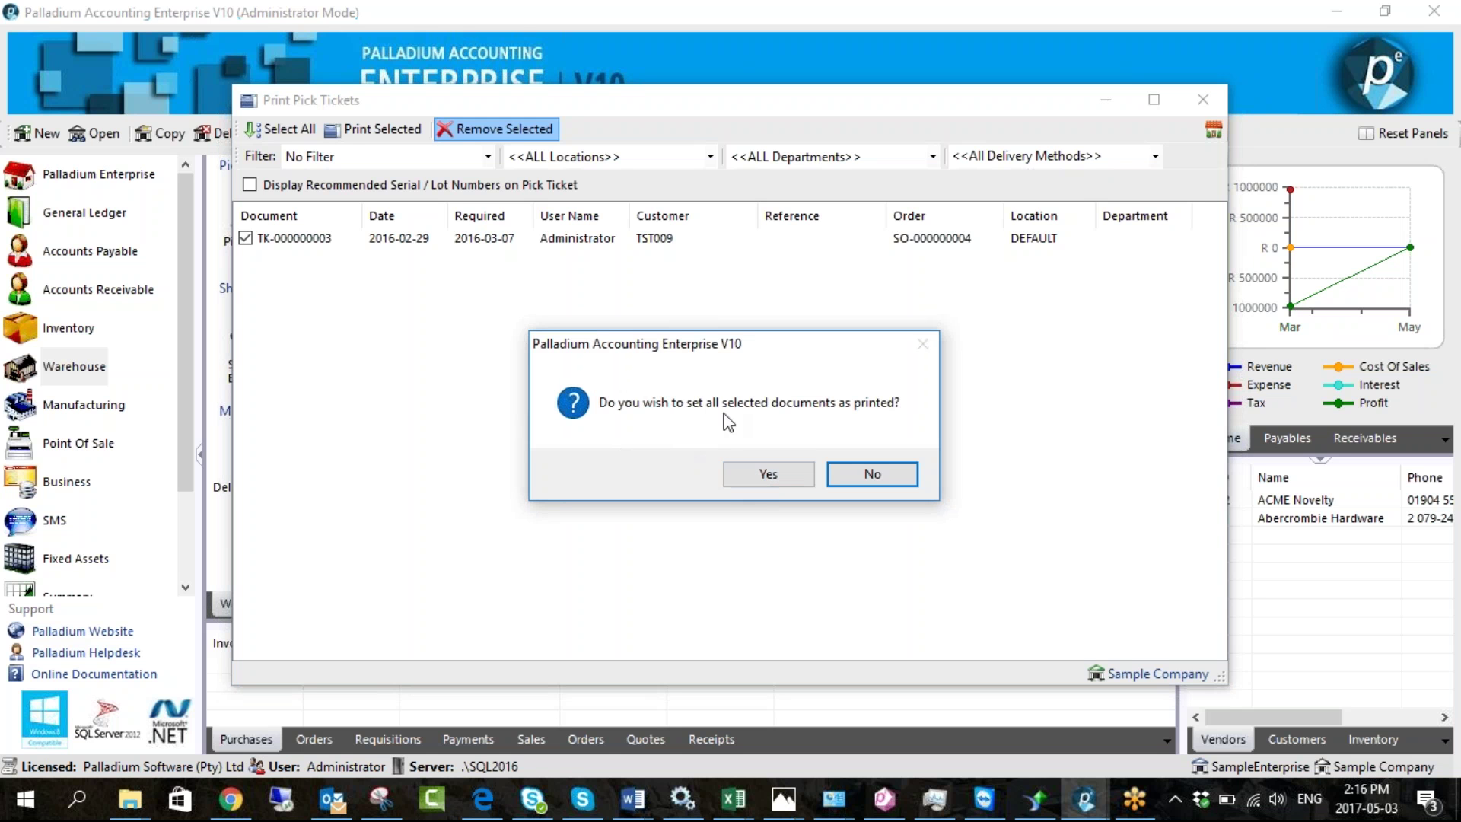
left_click(749, 473)
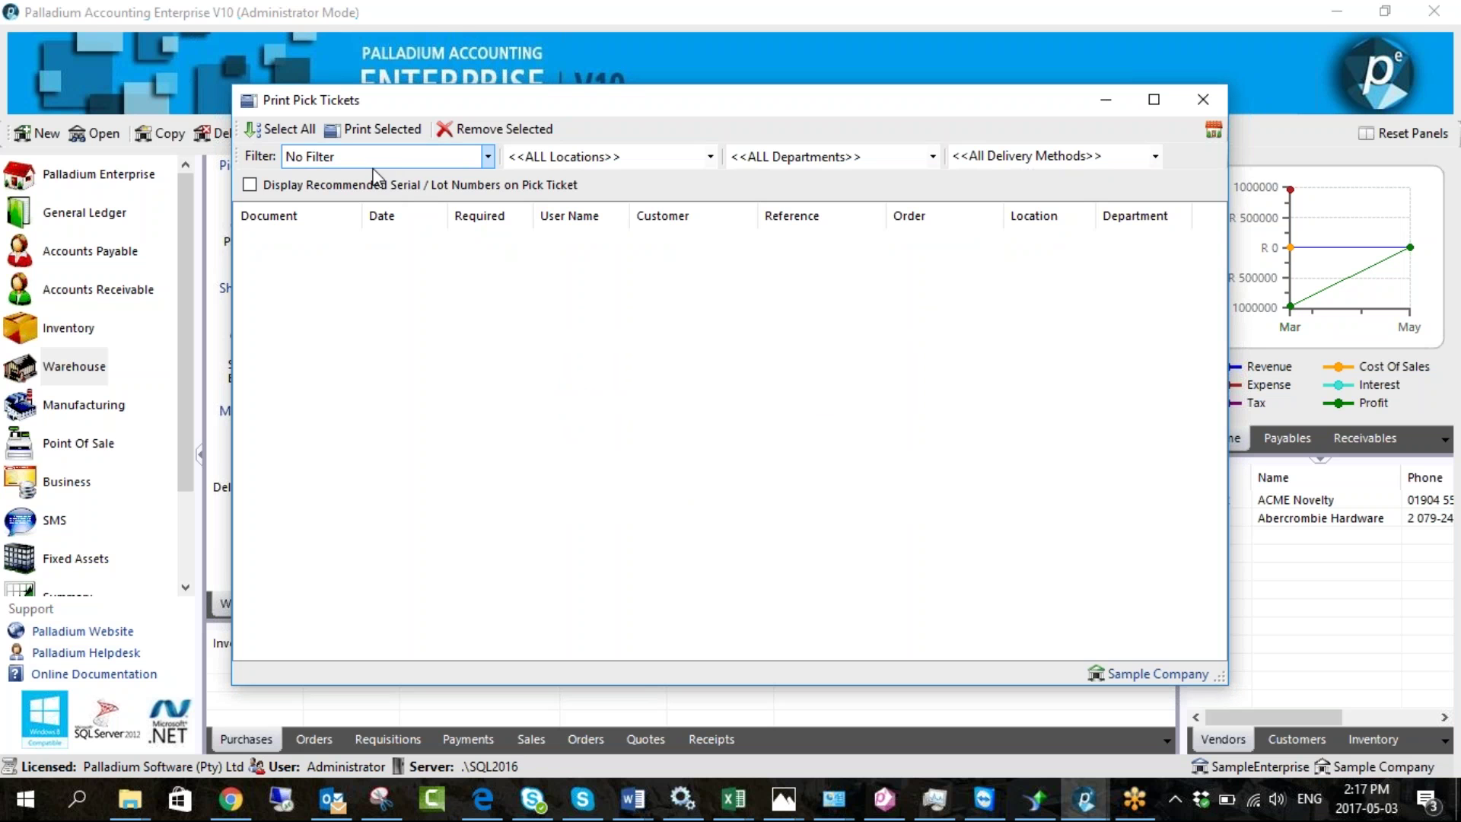
left_click(1202, 100)
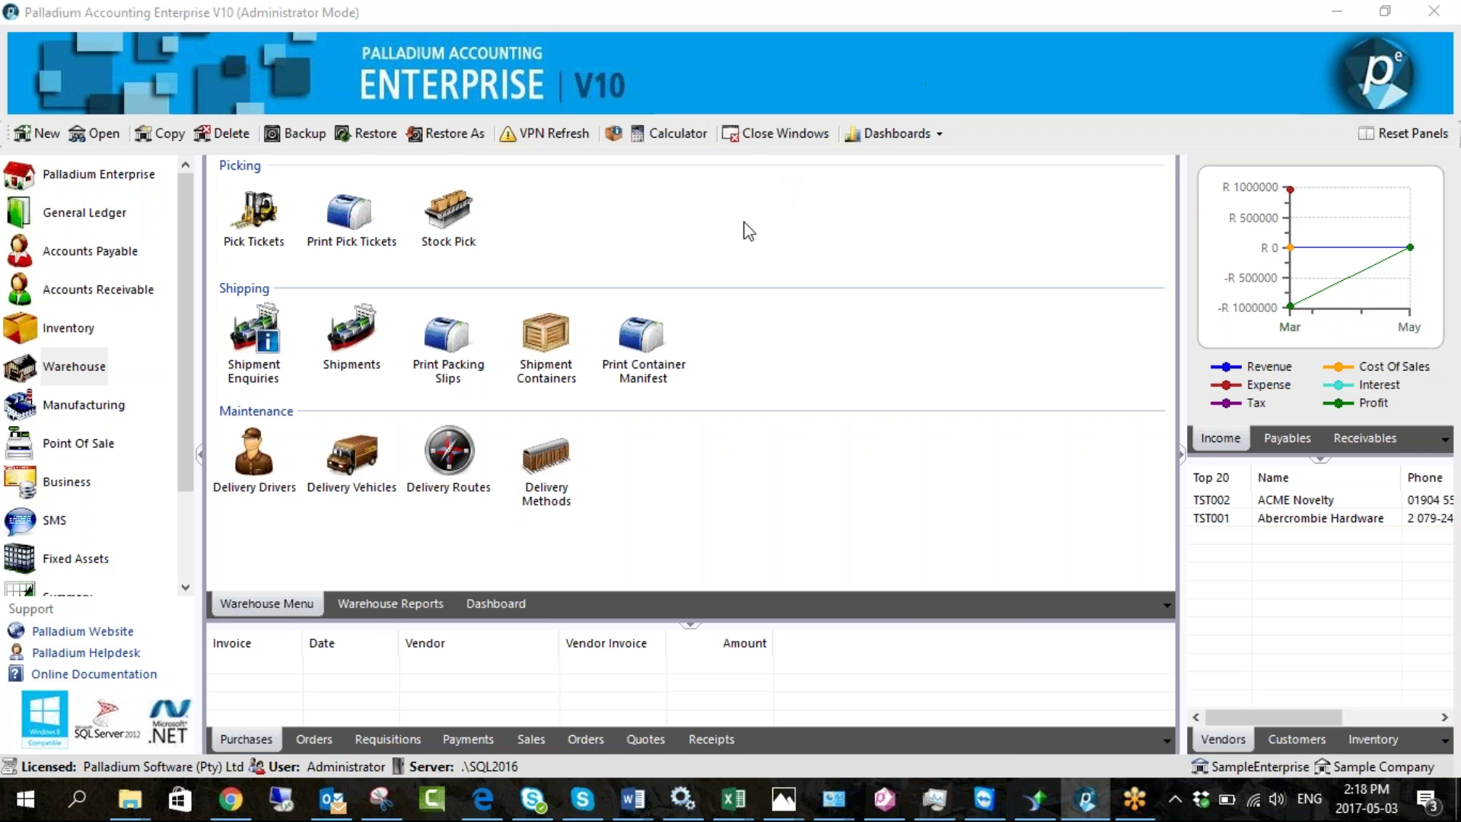
Load Derby City Council's pick ticket into a stock pick, record it at the full quantity, and close the window
left_click(440, 228)
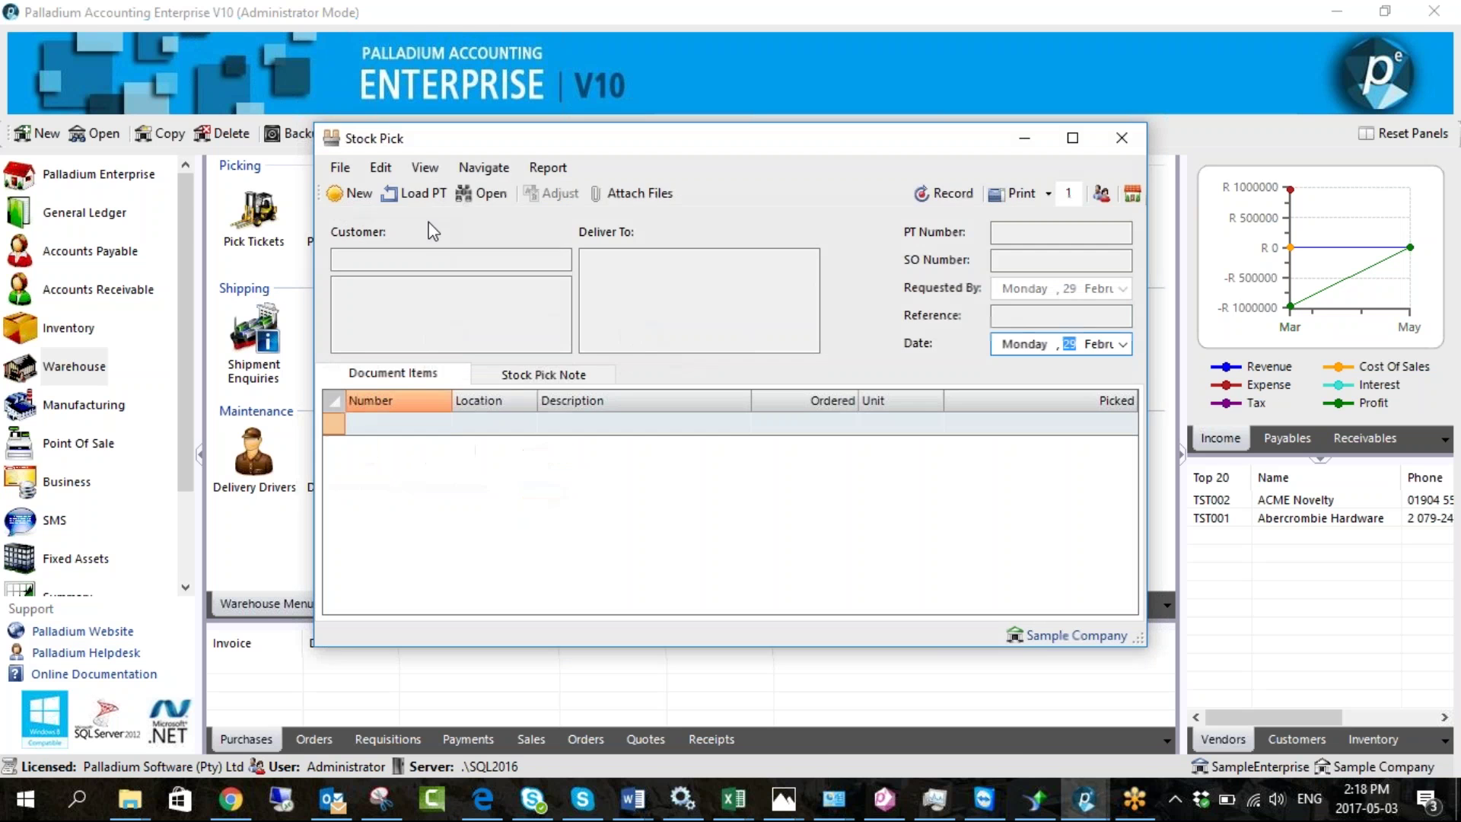
left_click(437, 195)
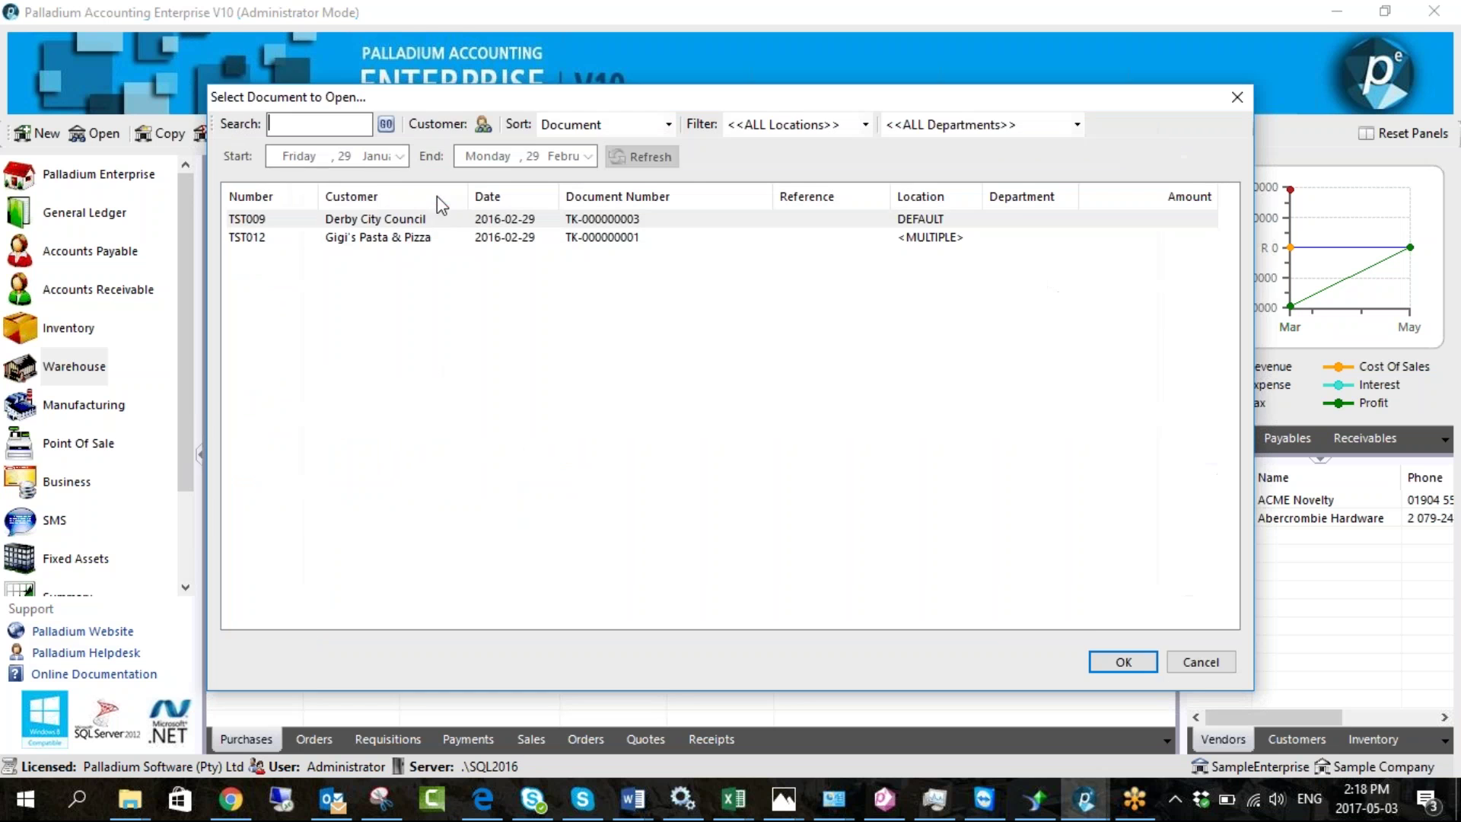
double_click(497, 221)
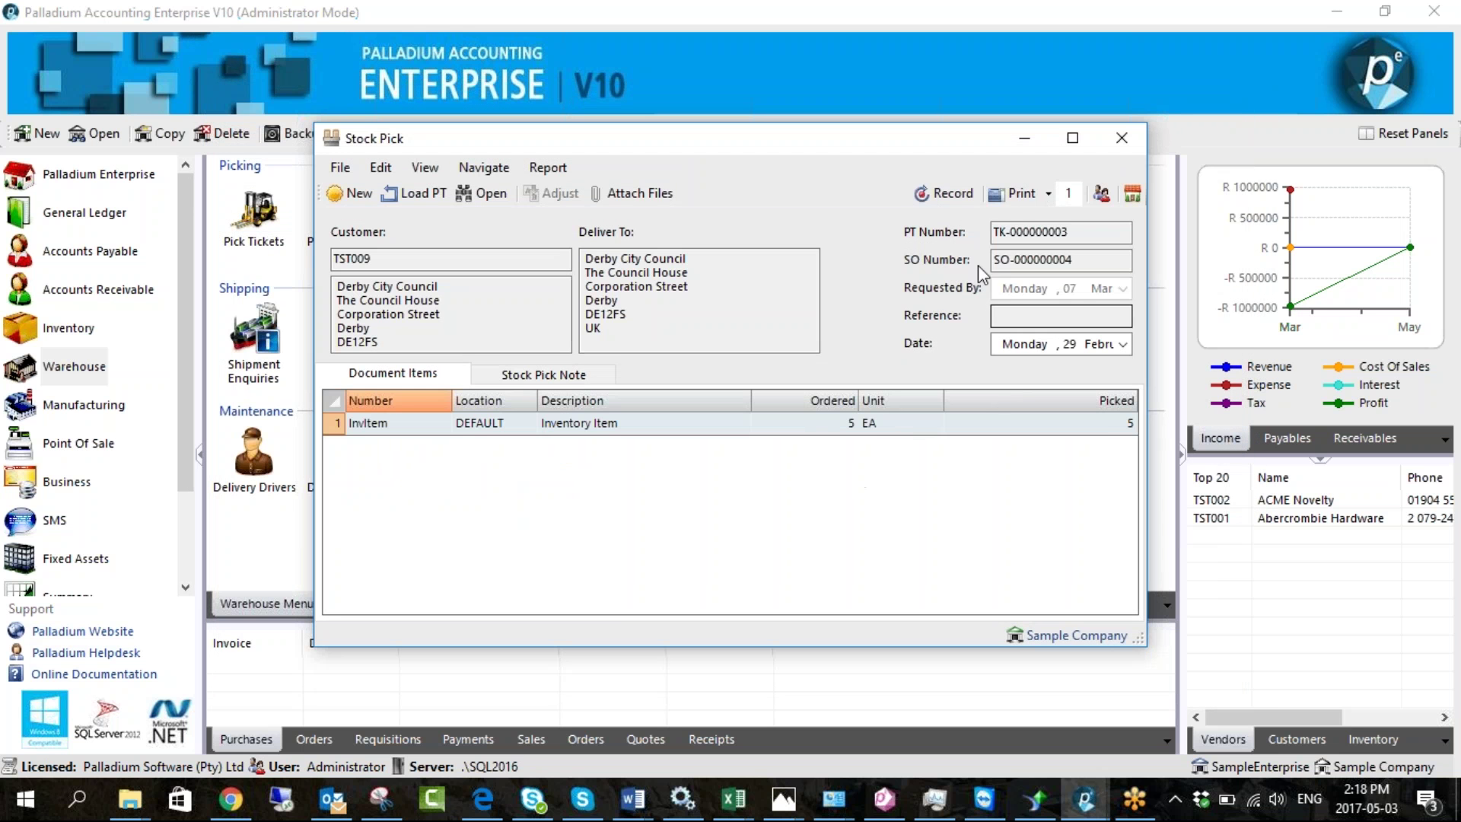
left_click(951, 195)
left_click(1122, 138)
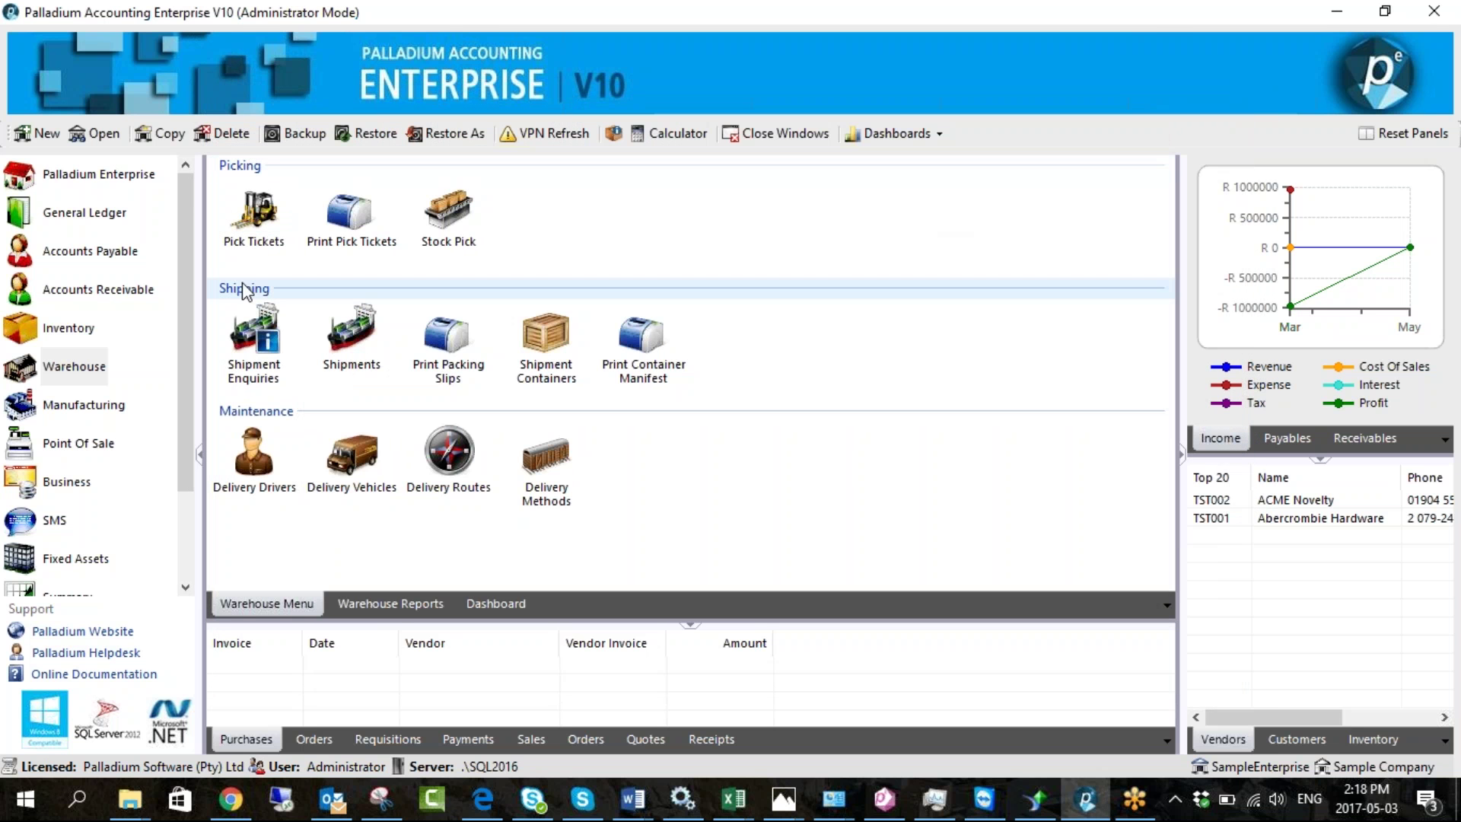
Create a sales invoice in Accounts Receivable by converting Derby City Council's remaining sales order
left_click(142, 297)
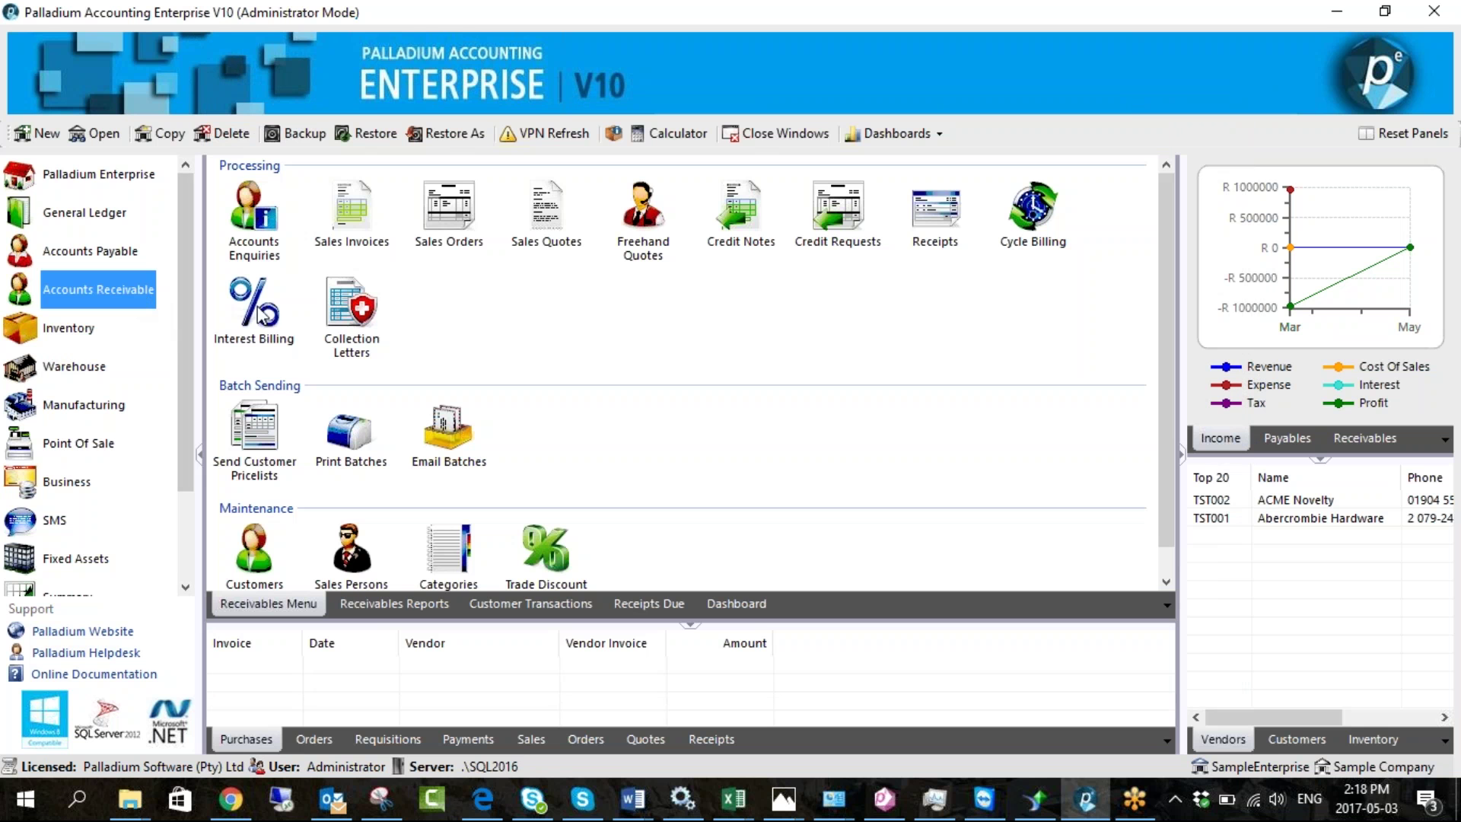
double_click(355, 224)
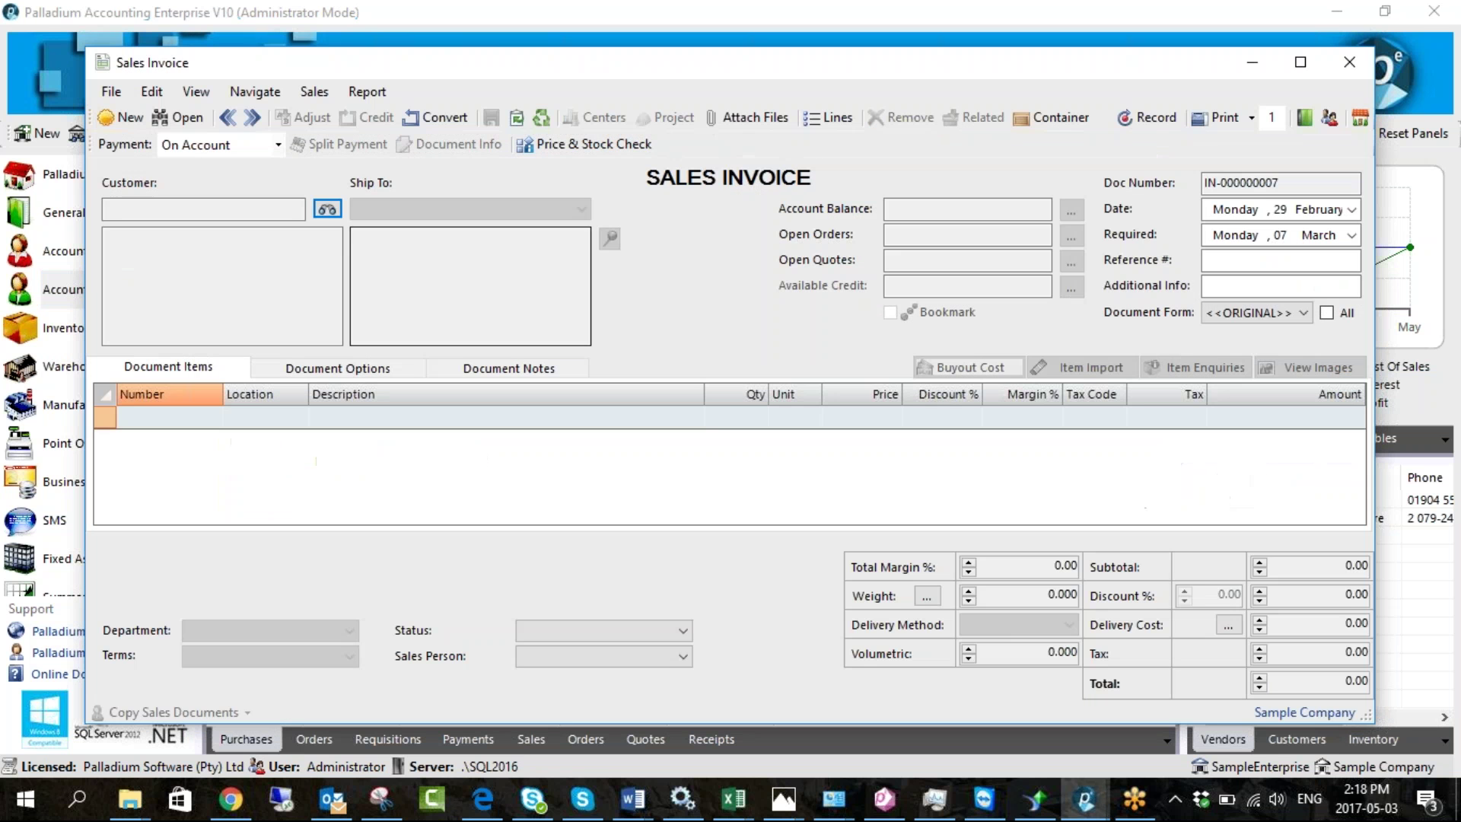
left_click(437, 121)
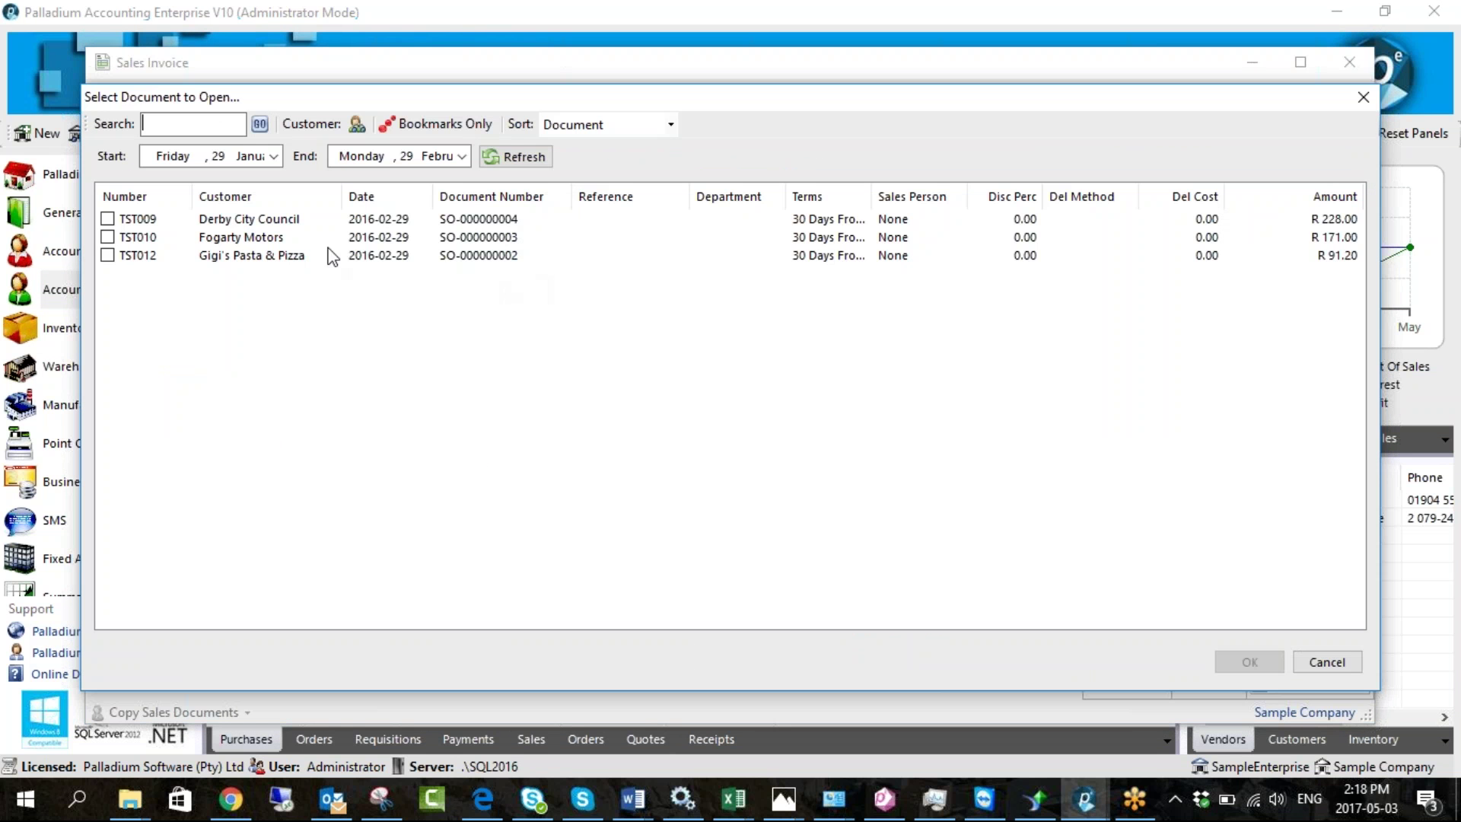
left_click(107, 220)
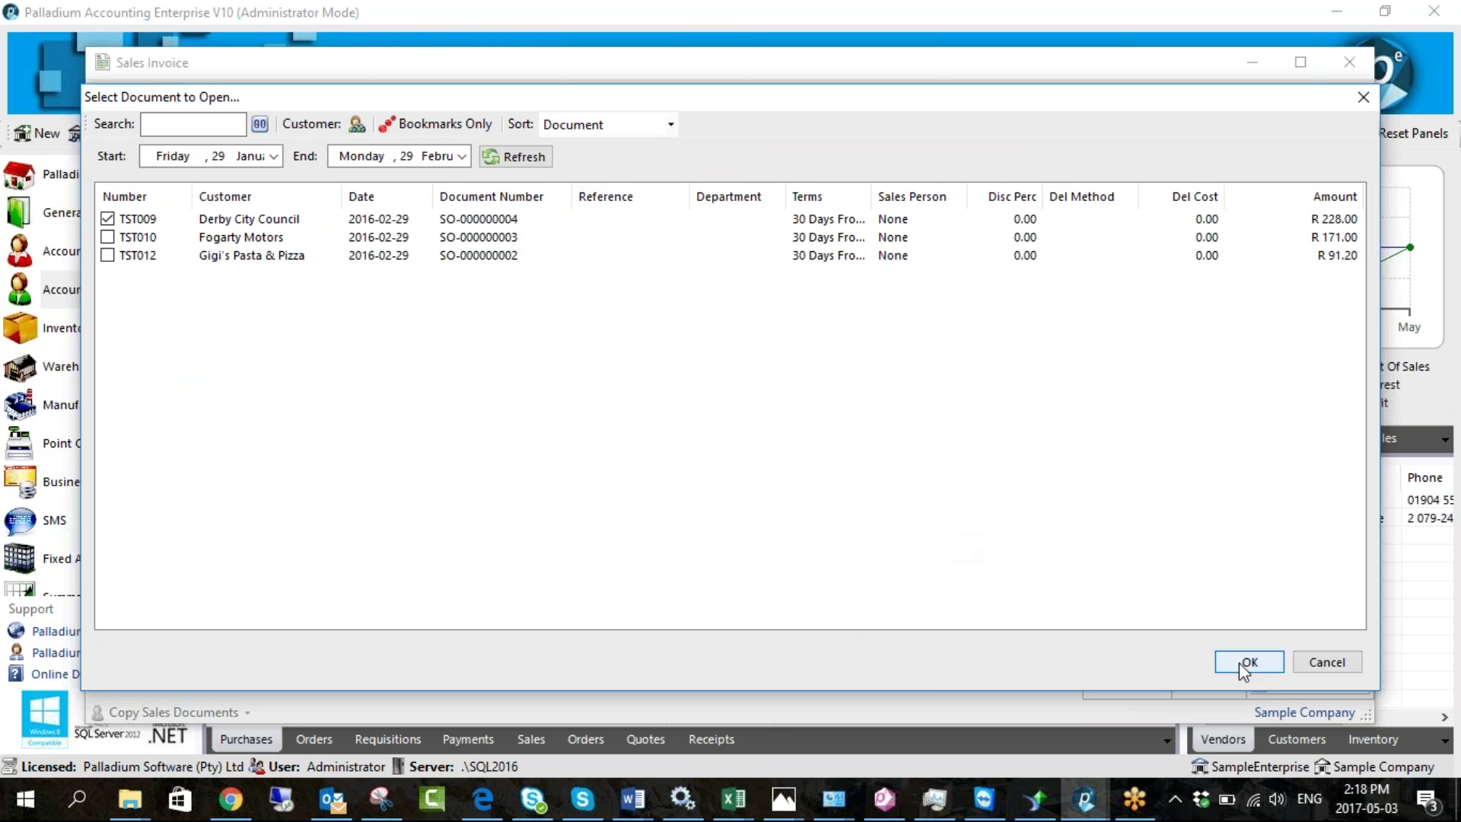
left_click(1249, 662)
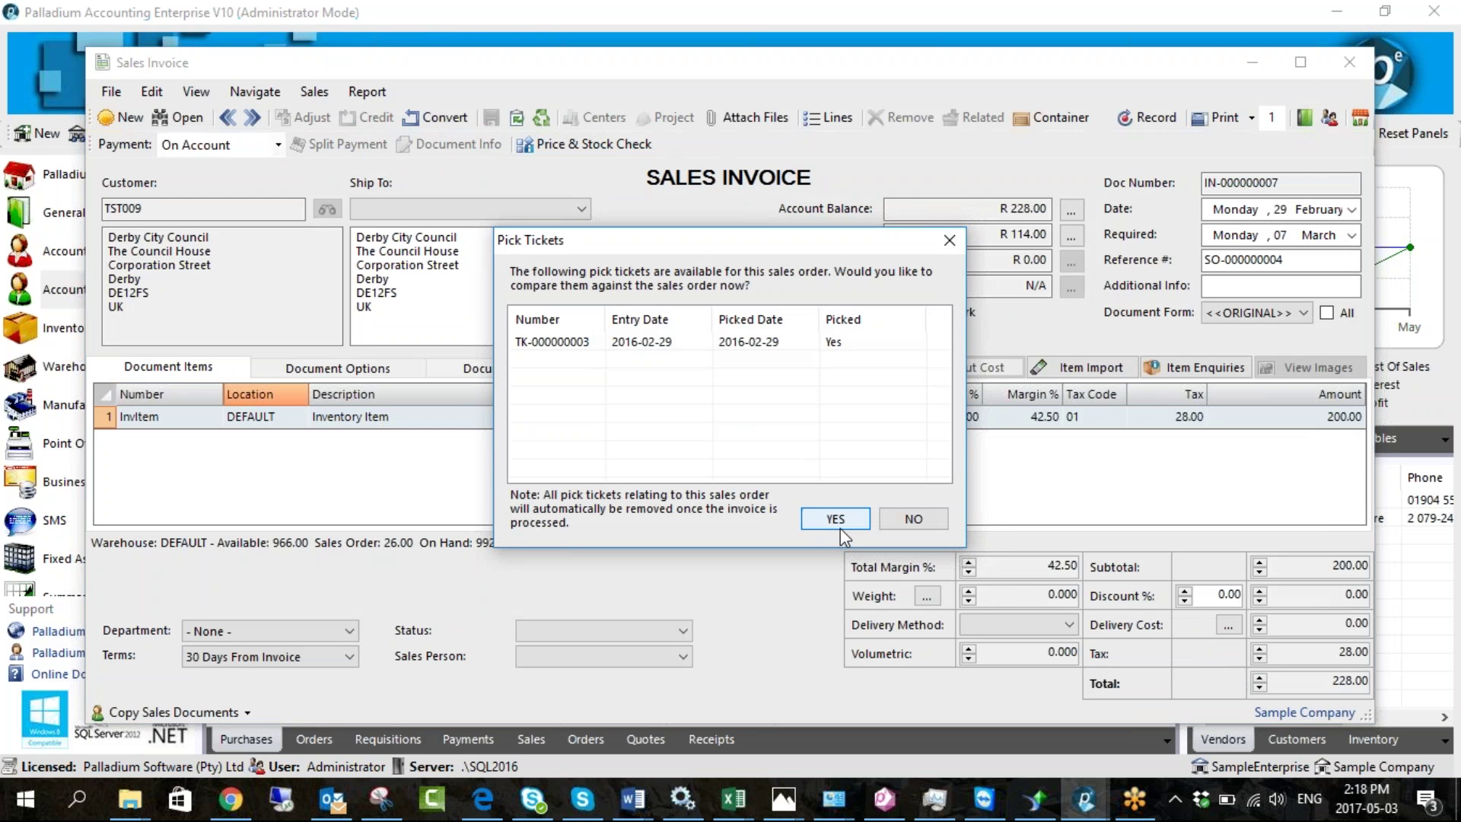
Compare the pick ticket with the sales order, accept the results, then record and close the invoice
left_click(835, 519)
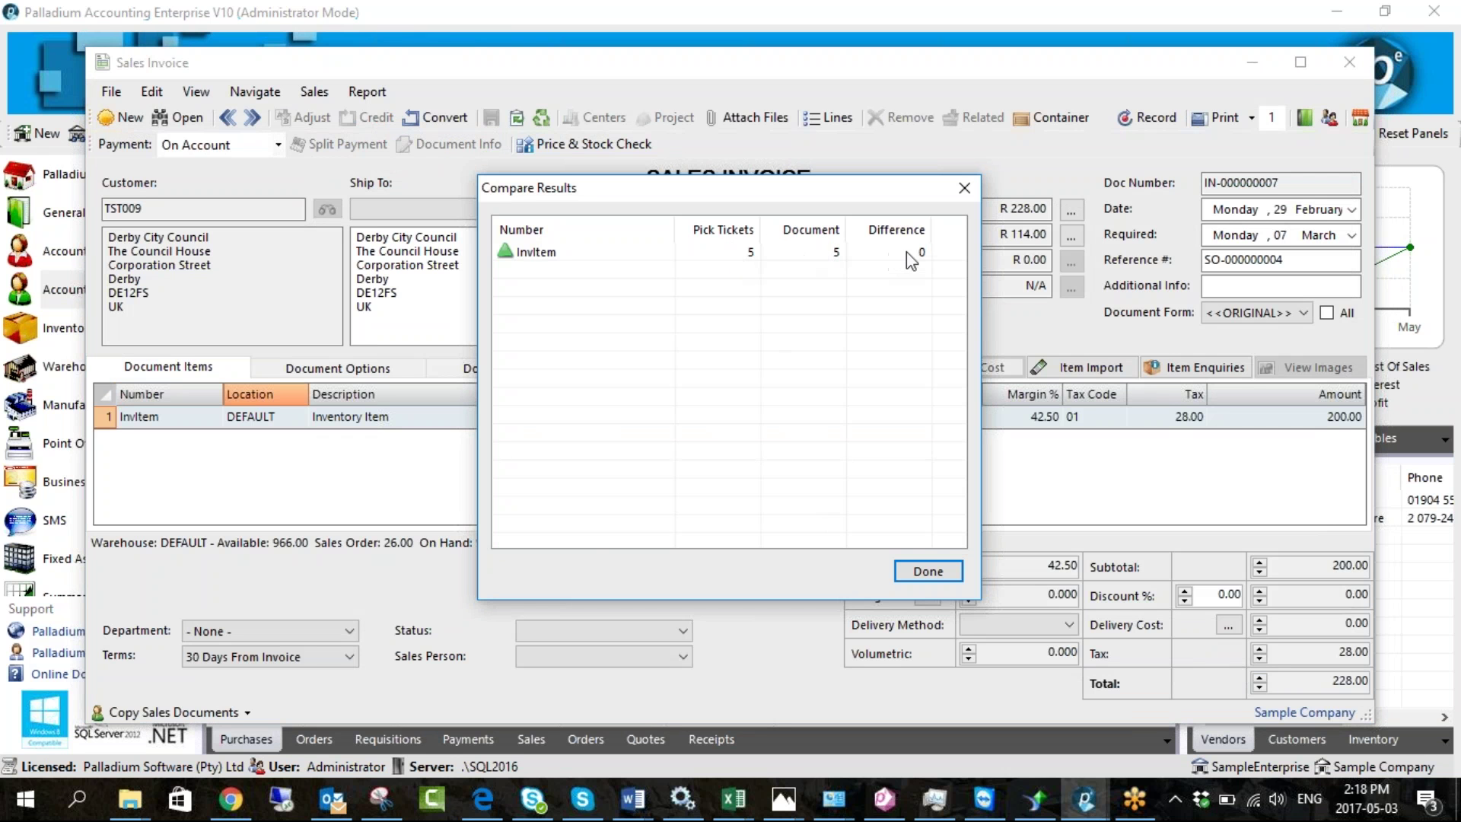
left_click(928, 571)
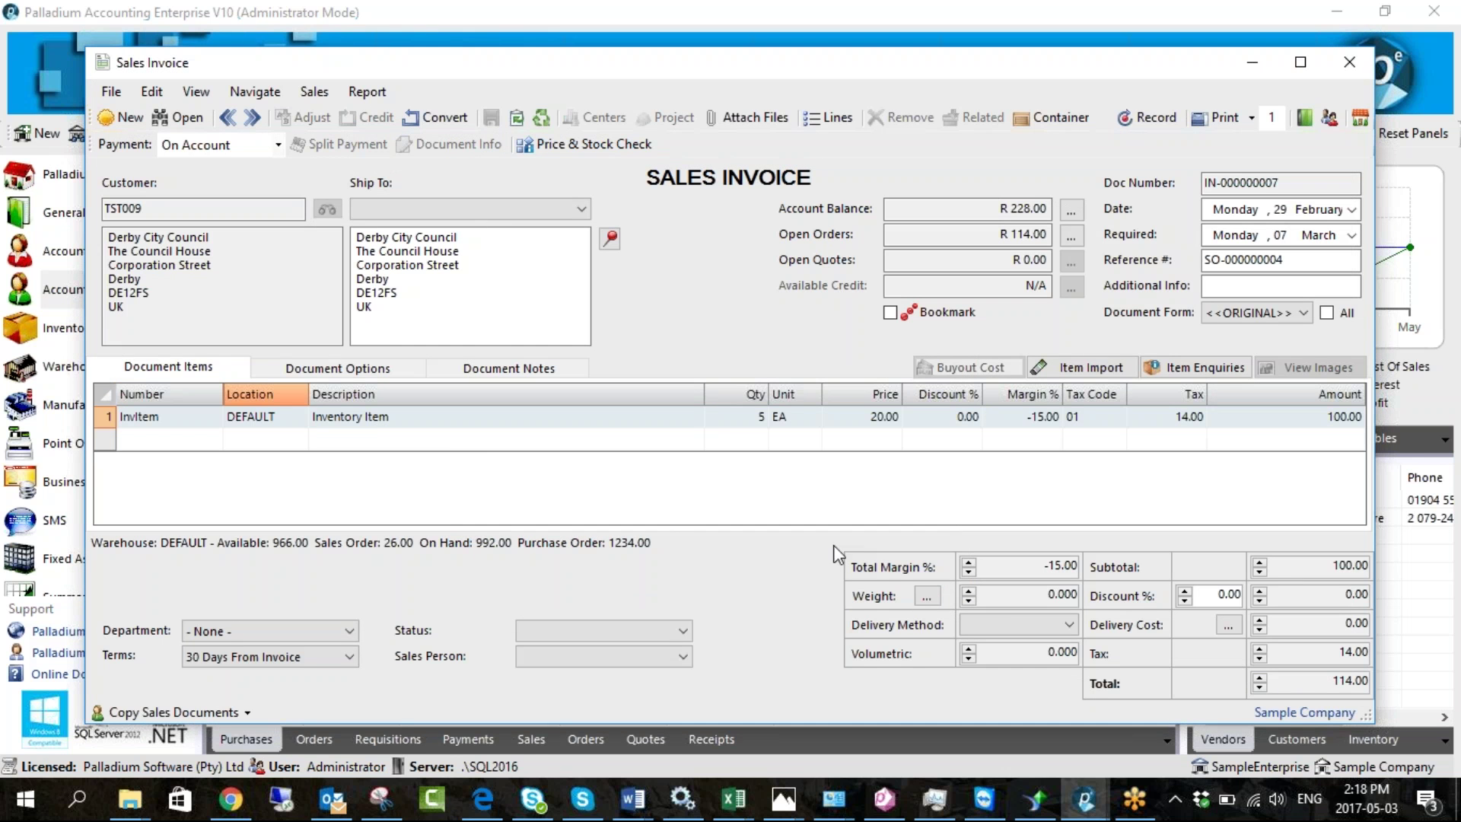
left_click(1147, 118)
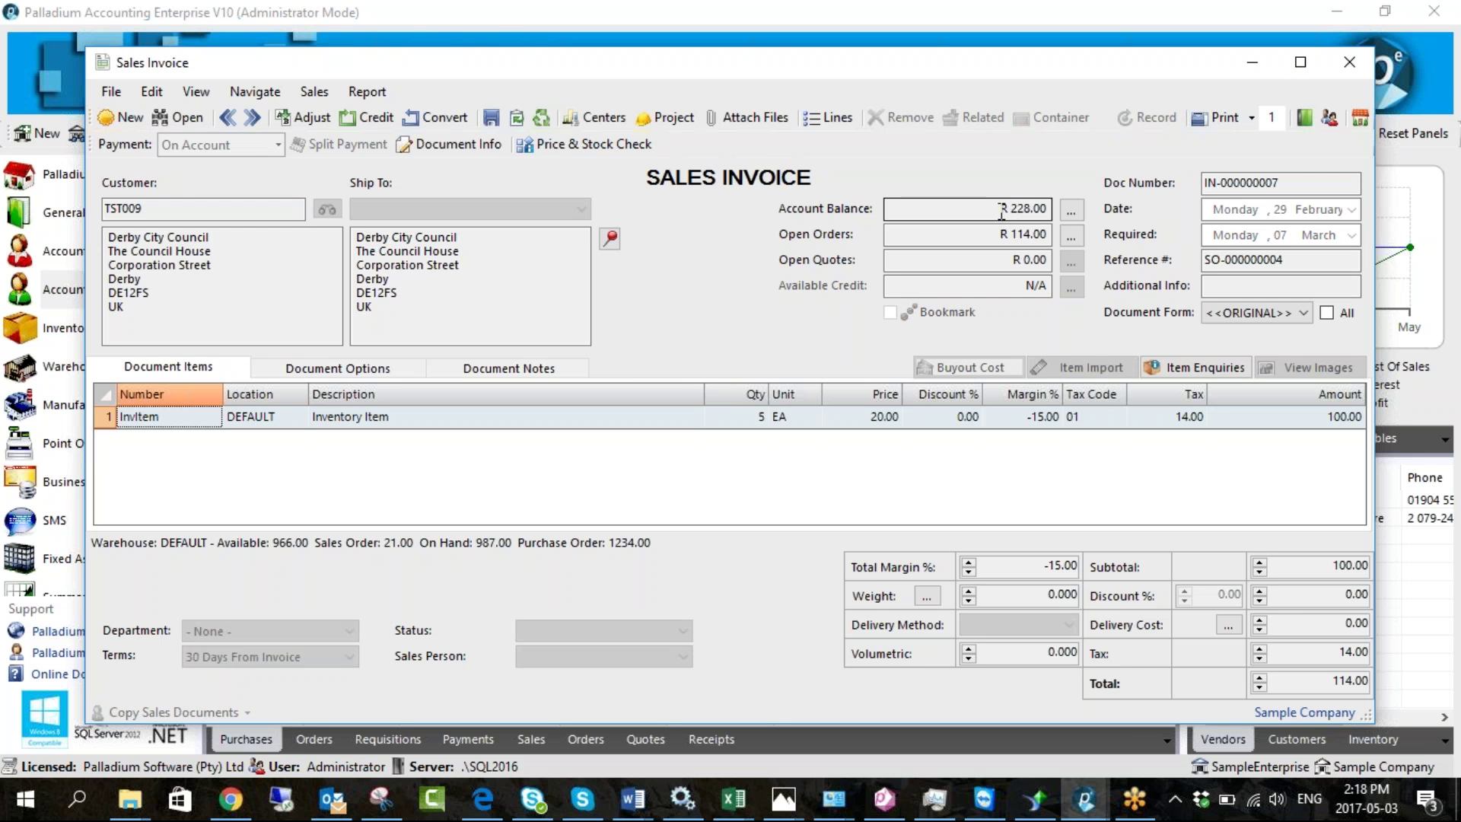
left_click(1350, 63)
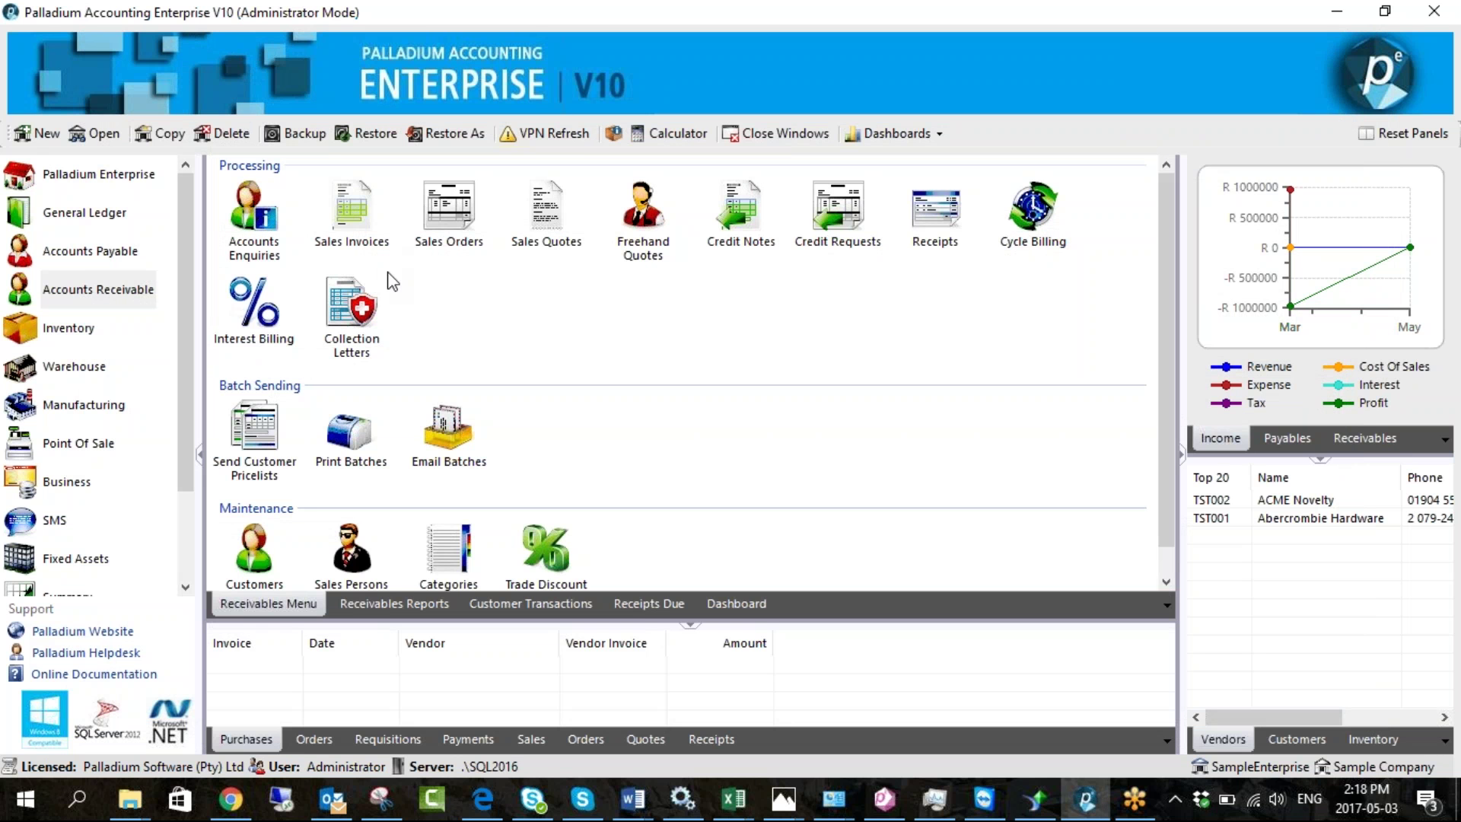
Start a new sales order for the customer Gigi's Pasta & Pizza
left_click(457, 223)
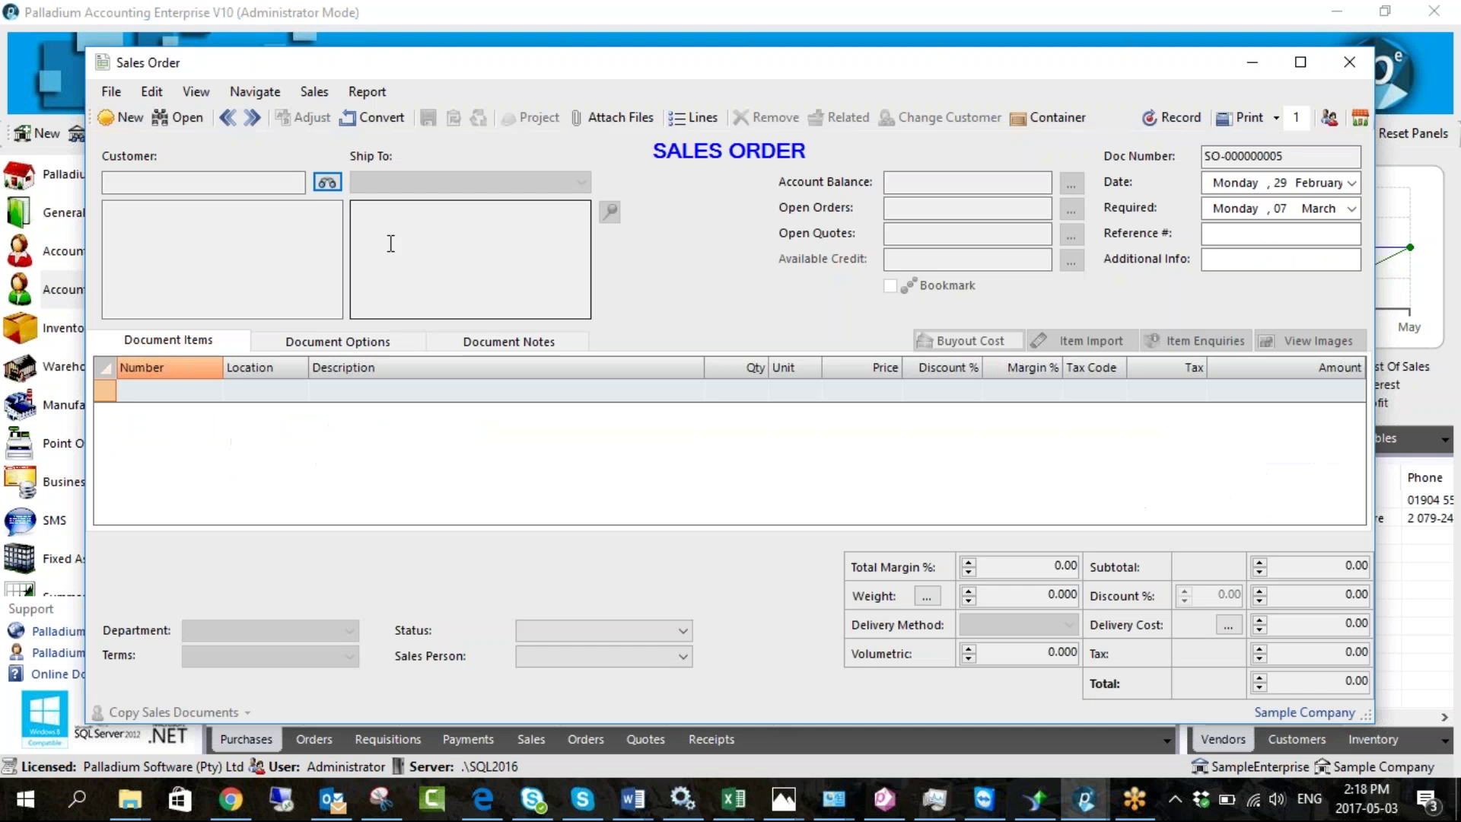
left_click(327, 184)
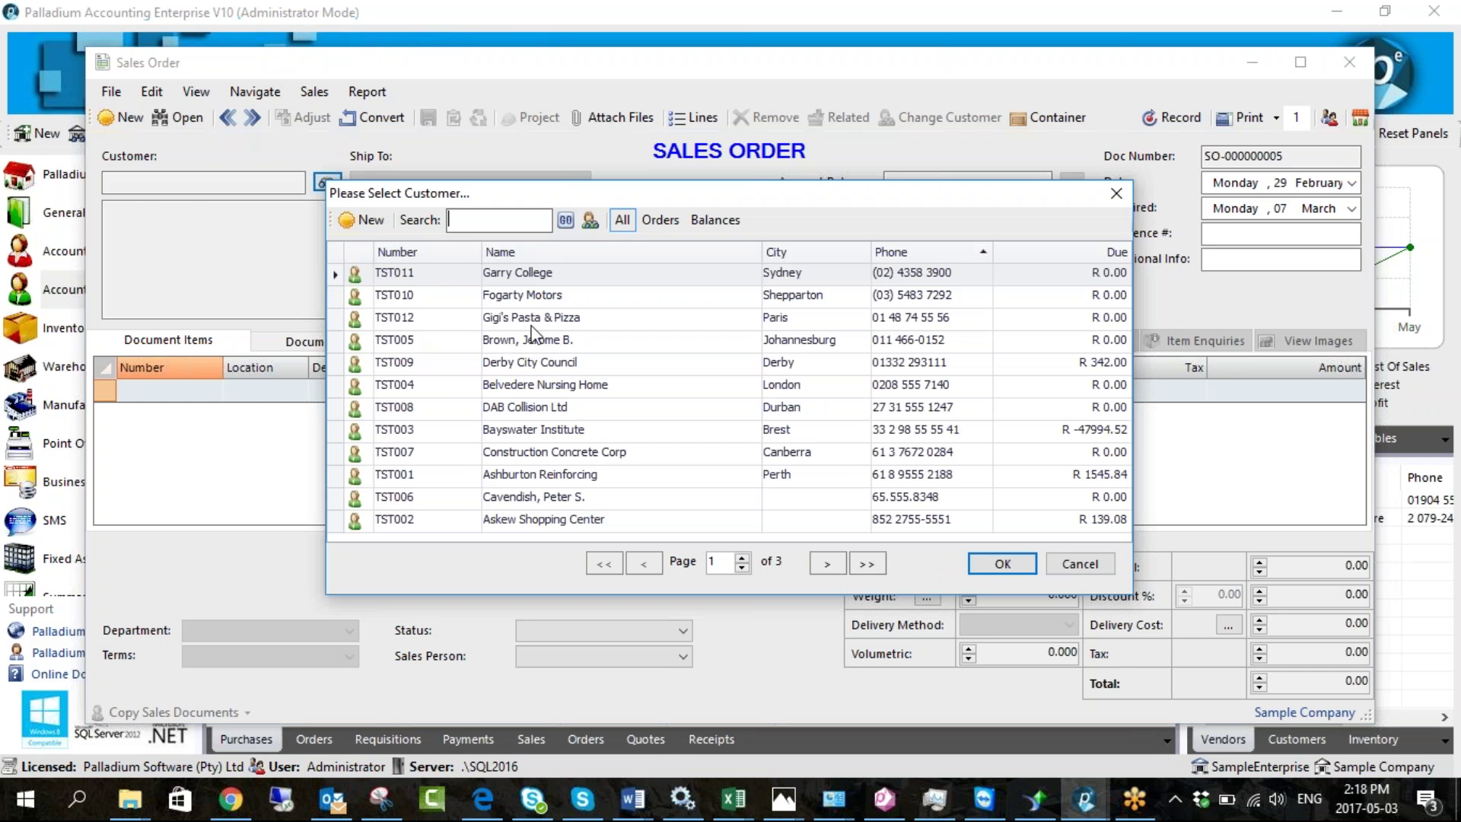
double_click(528, 318)
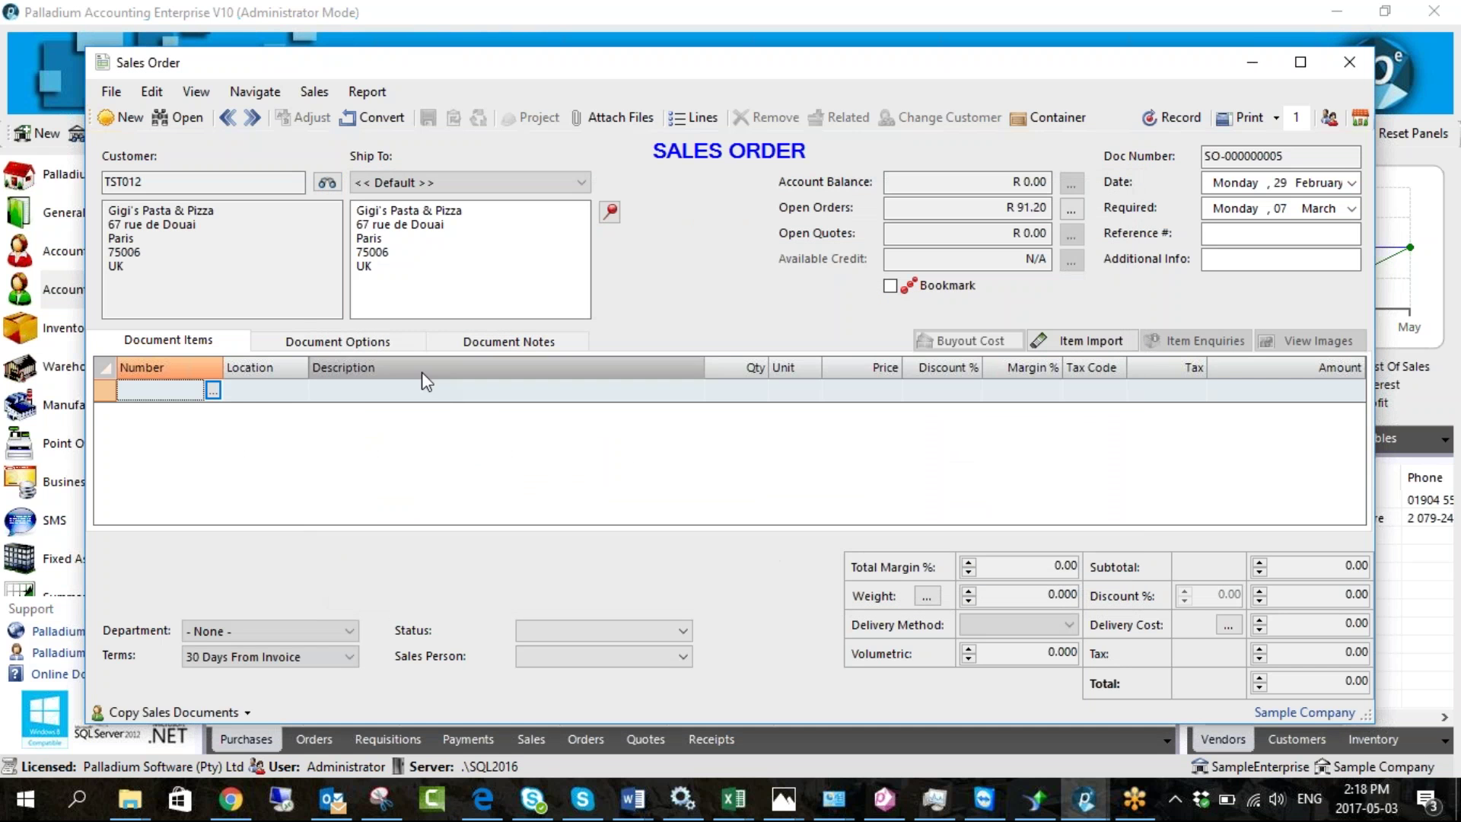
Add InvItem to the sales order's first line with a quantity of 20 and a price of 5
left_click(213, 391)
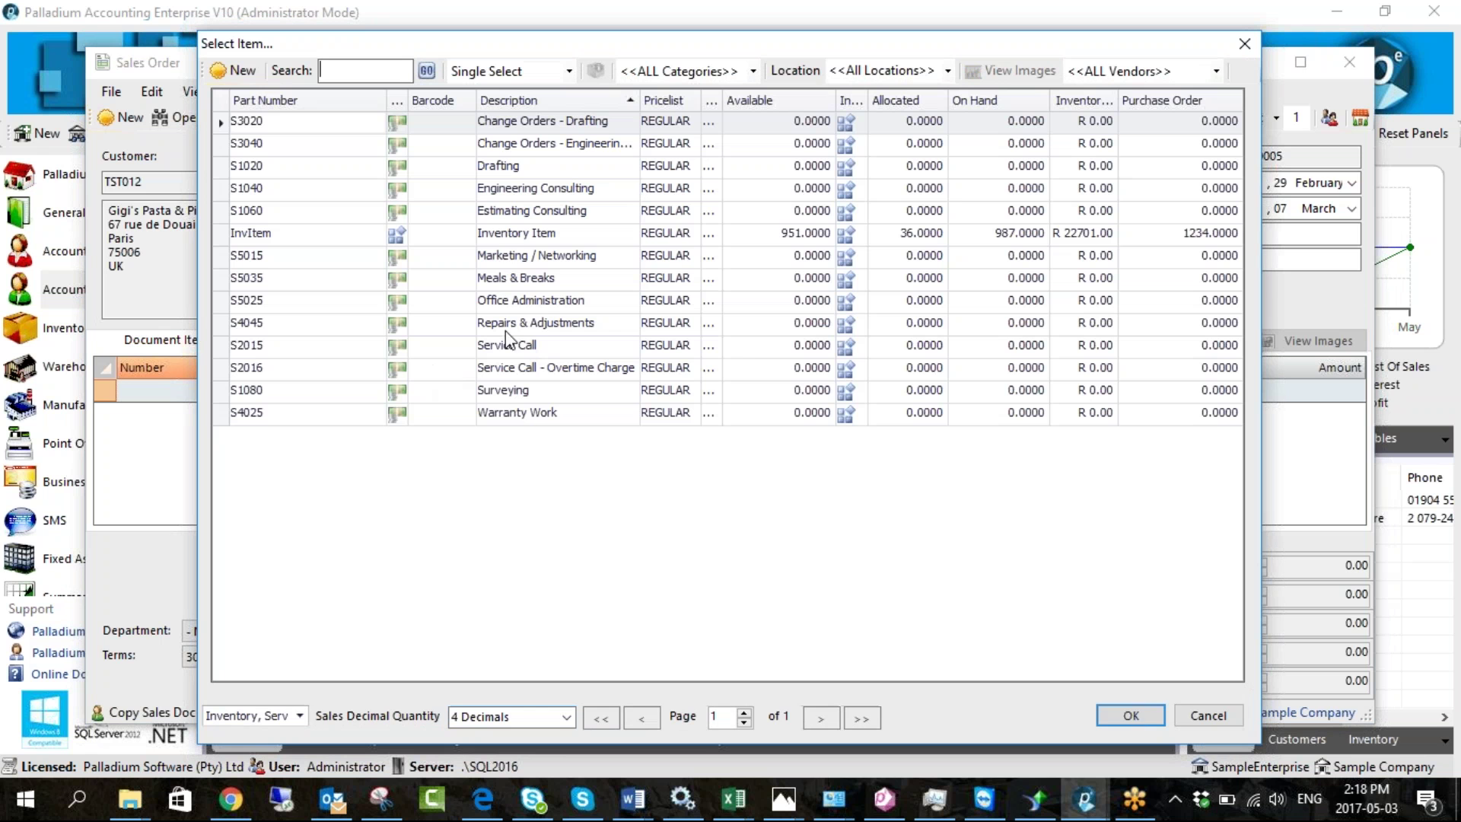
double_click(512, 233)
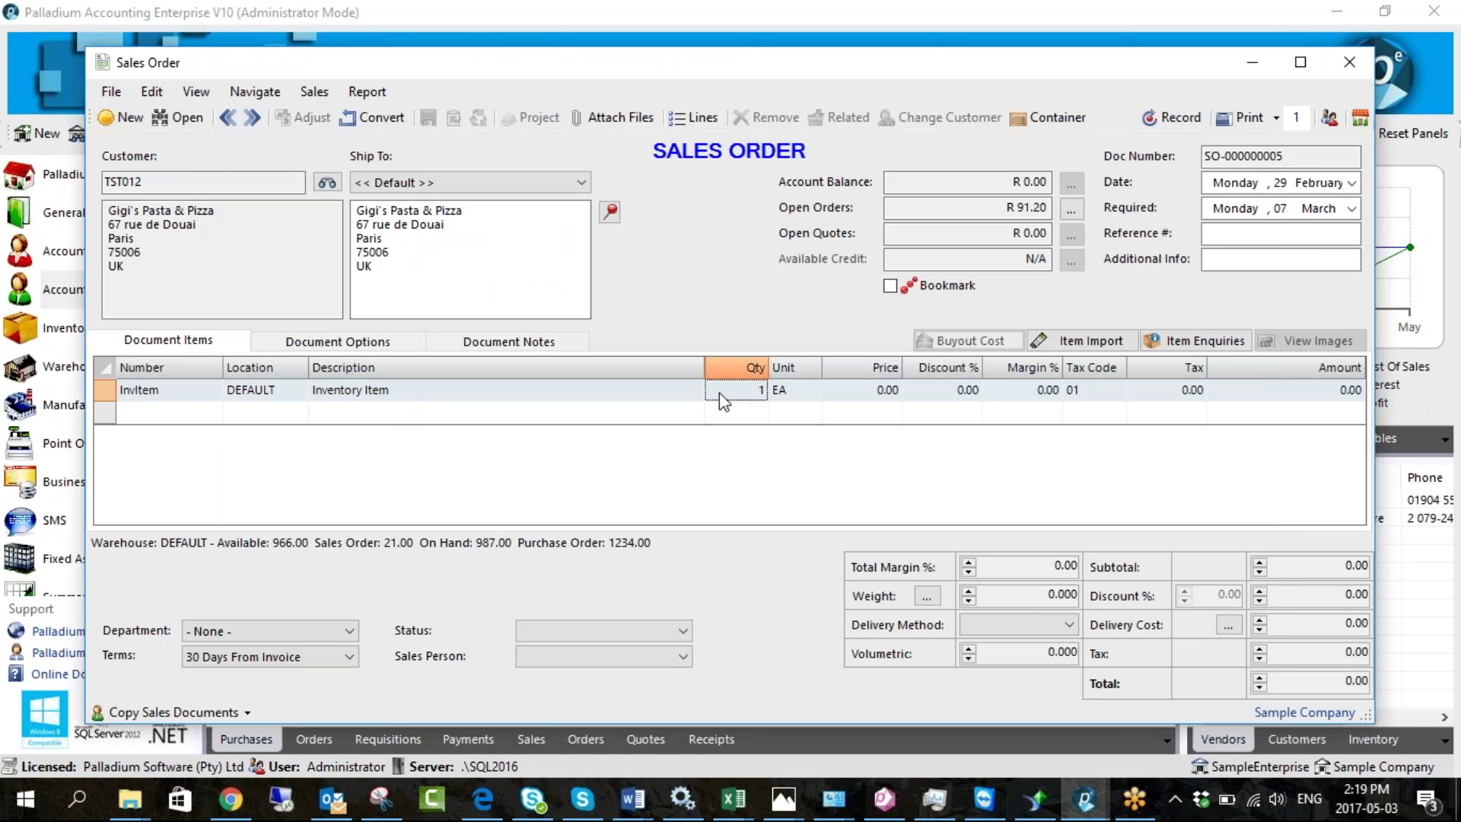
type("20")
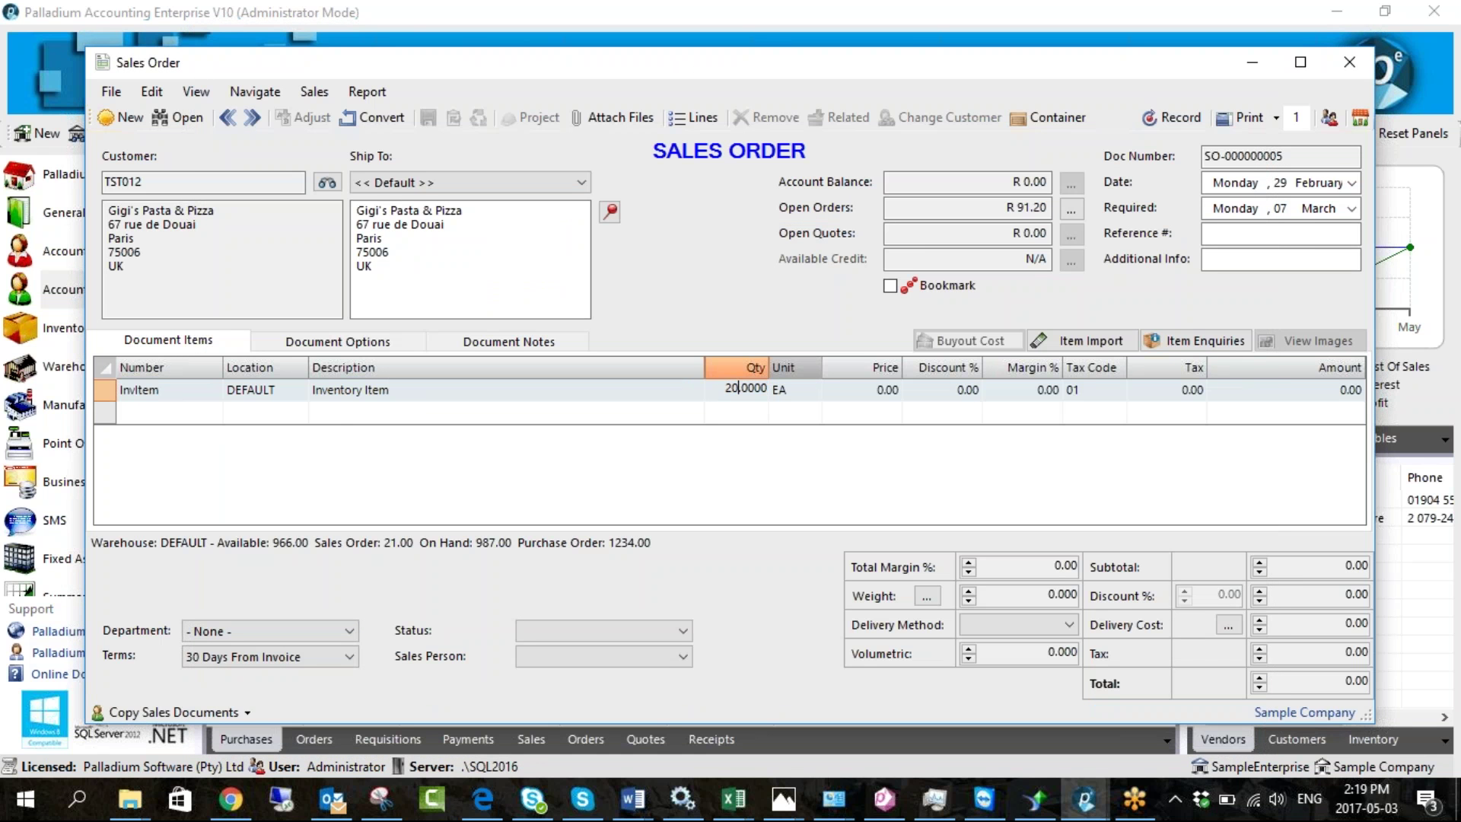
left_click(835, 387)
type("5")
key("Return")
Start a new inventory item from the order's second line with number itemx and description "item x"
left_click(280, 390)
double_click(214, 414)
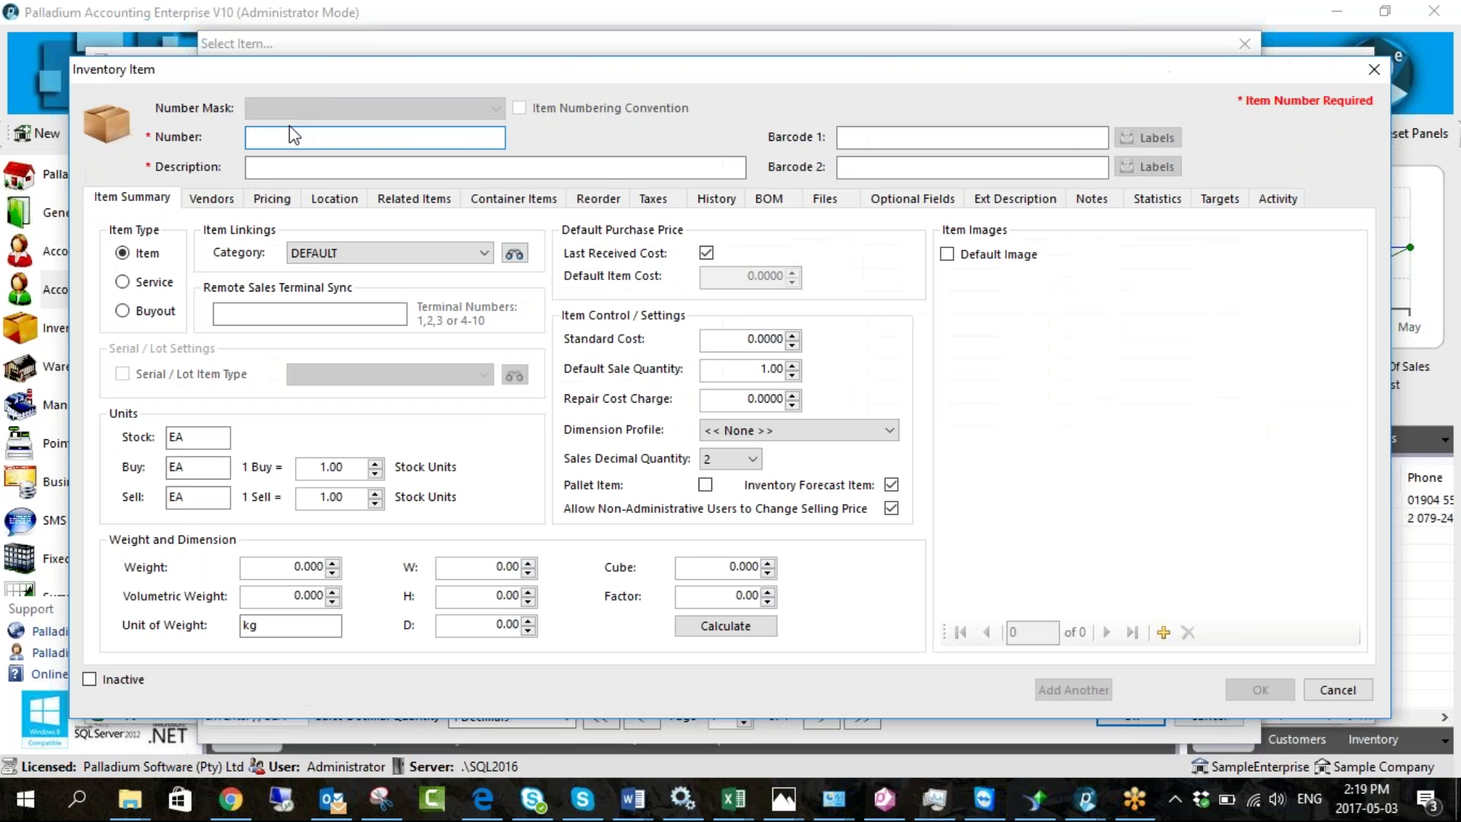
type("itemx")
left_click(287, 167)
type("item x")
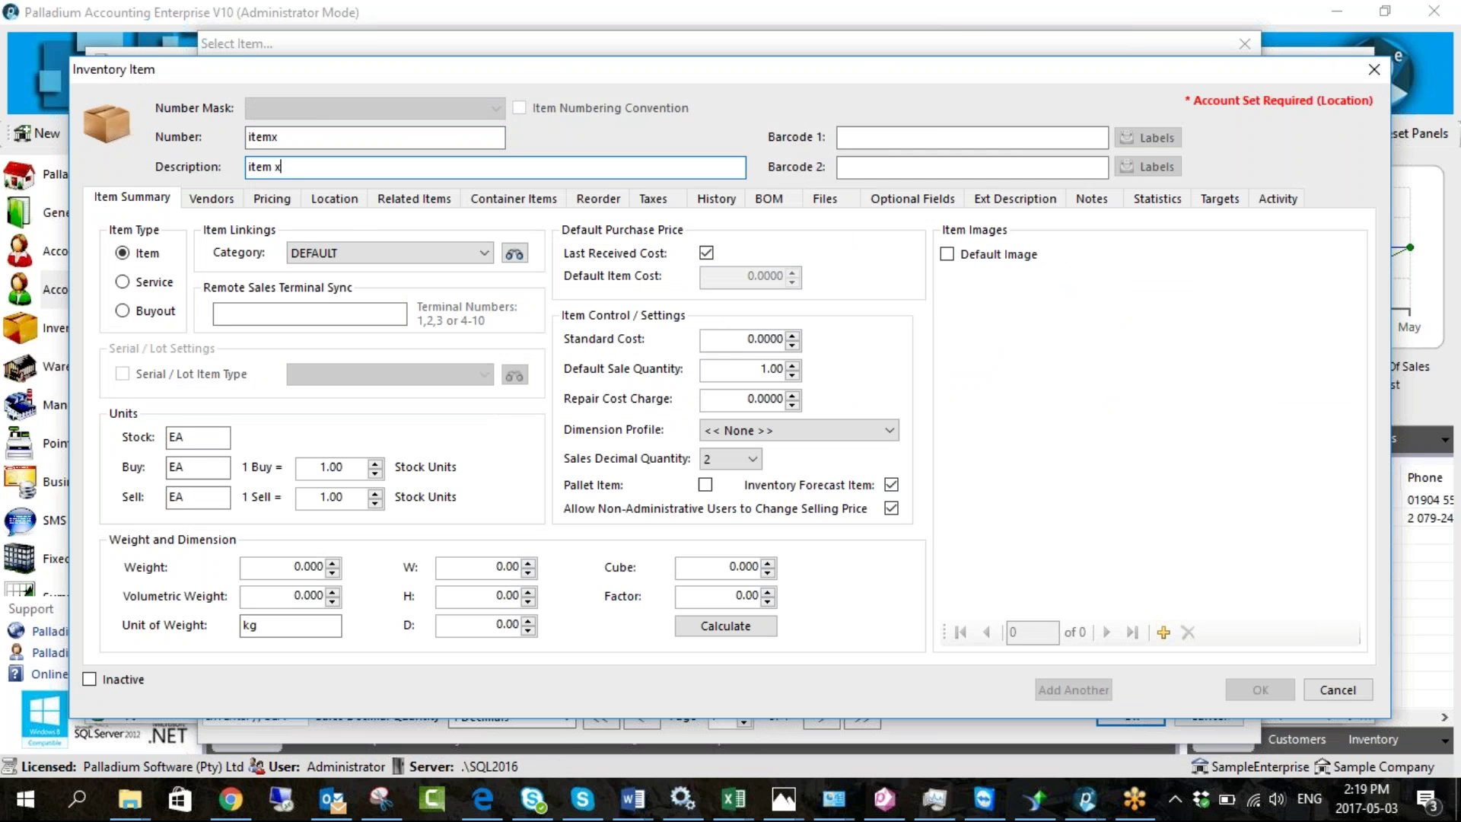
Assign the required account sets in the new item's location settings and save the item
left_click(339, 200)
left_click(1005, 268)
left_click(1052, 266)
left_click(979, 312)
left_click(1047, 289)
left_click(1051, 288)
left_click(1027, 335)
left_click(141, 202)
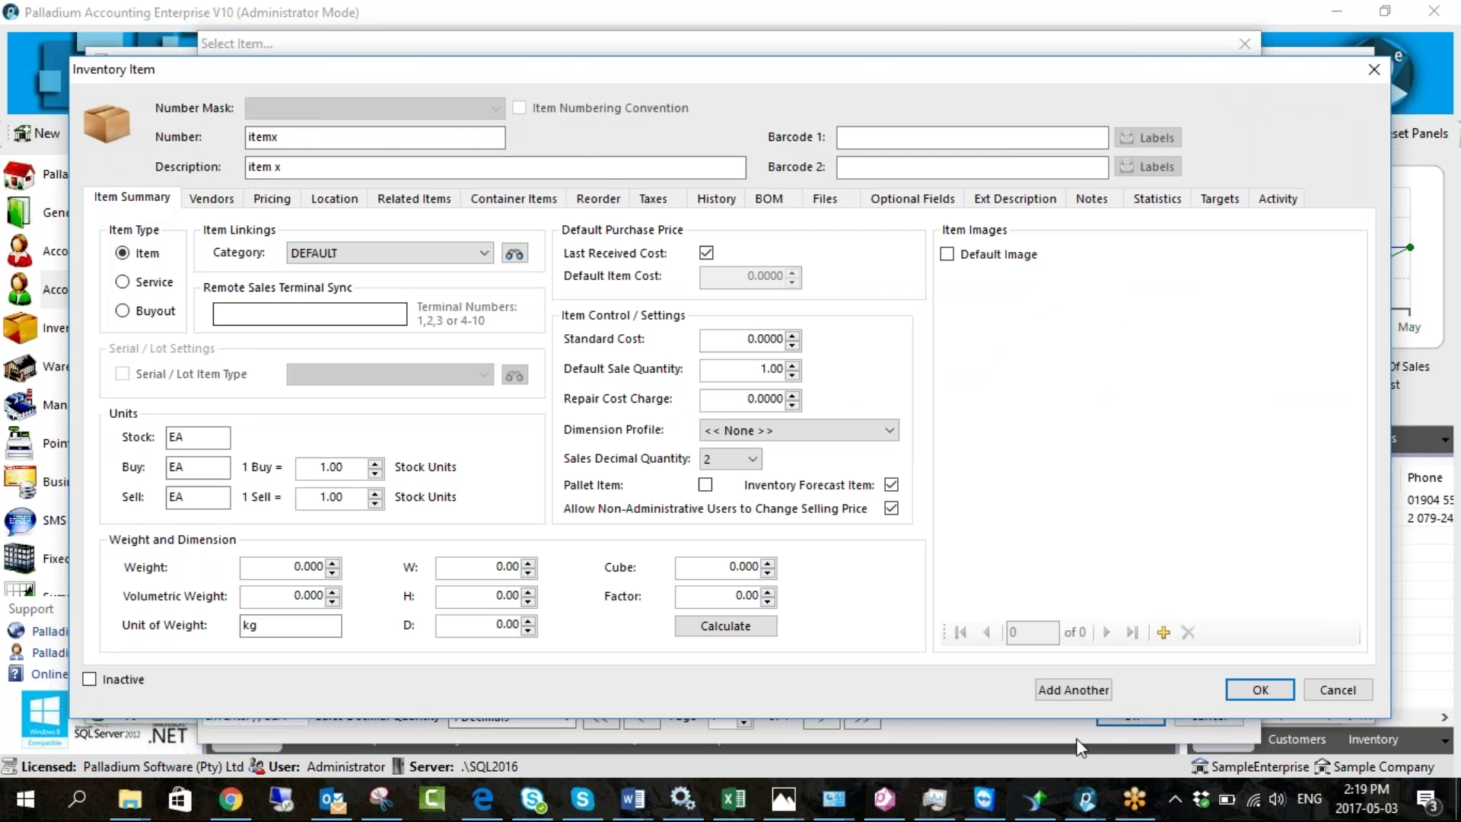
left_click(1234, 691)
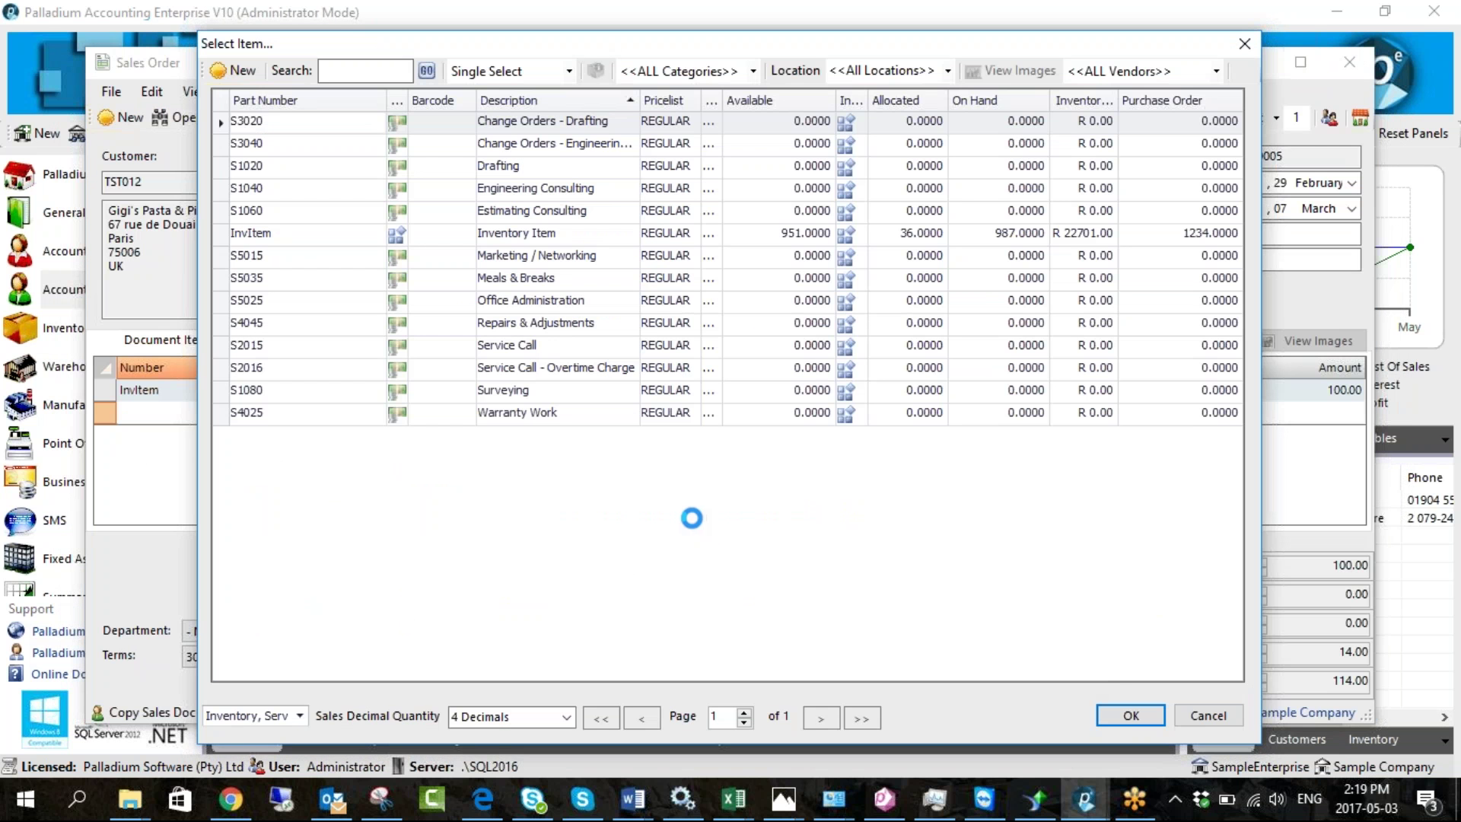
Search the item selection list for itemx and discard the unsaved sales order
type("Itemx")
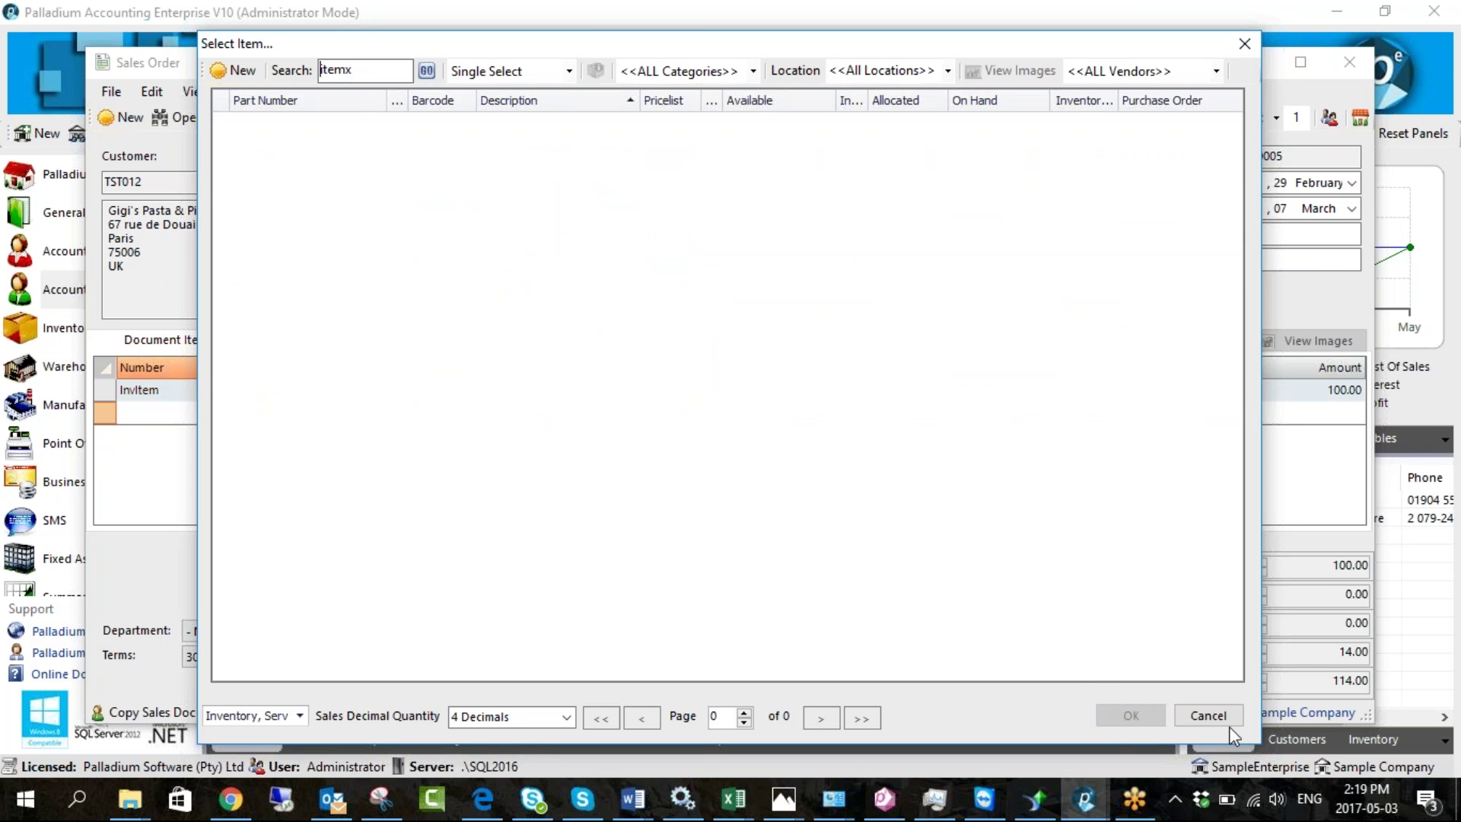
left_click(1209, 715)
left_click(212, 414)
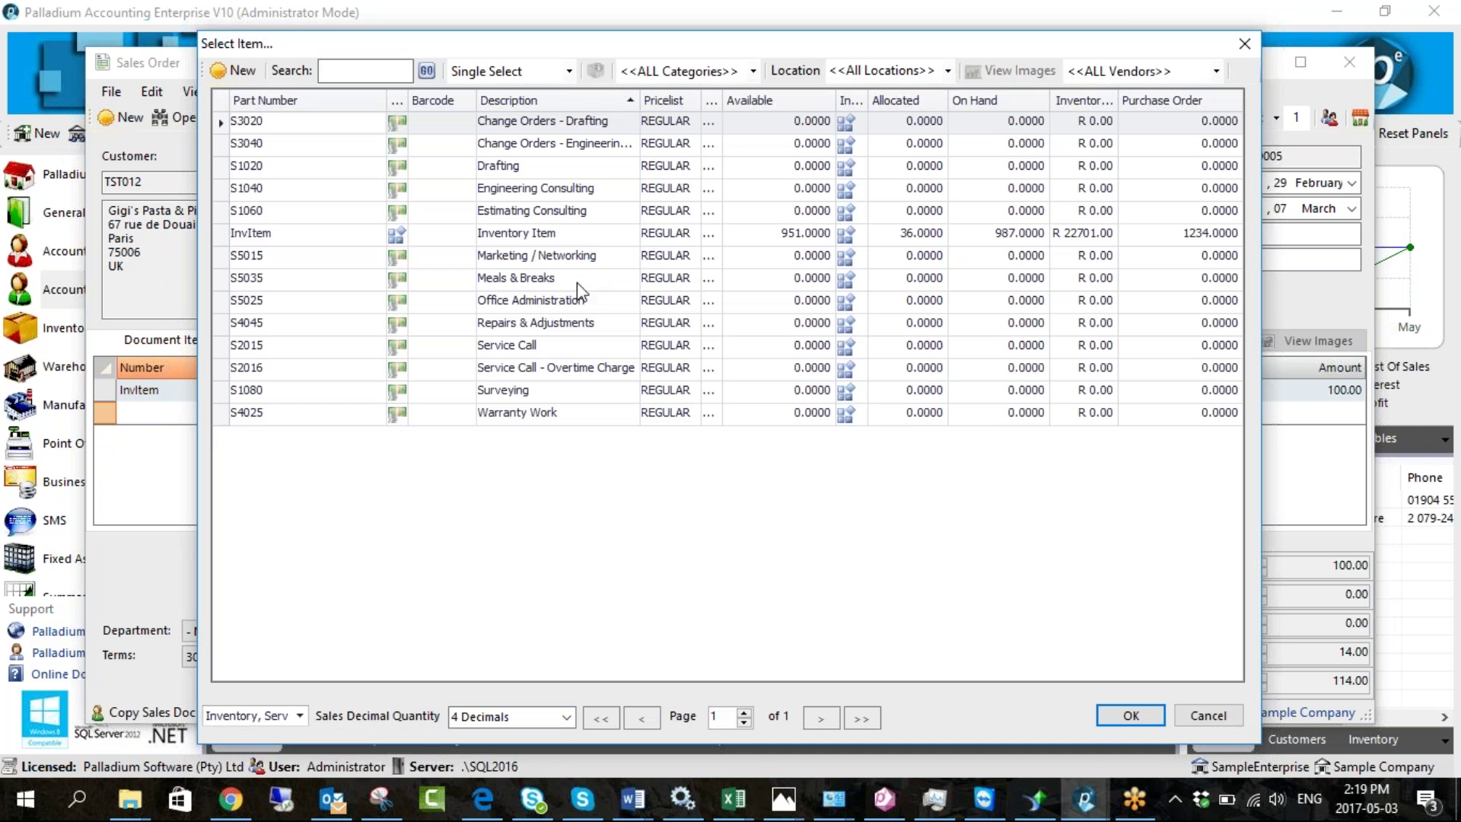
left_click(469, 232)
left_click(1210, 715)
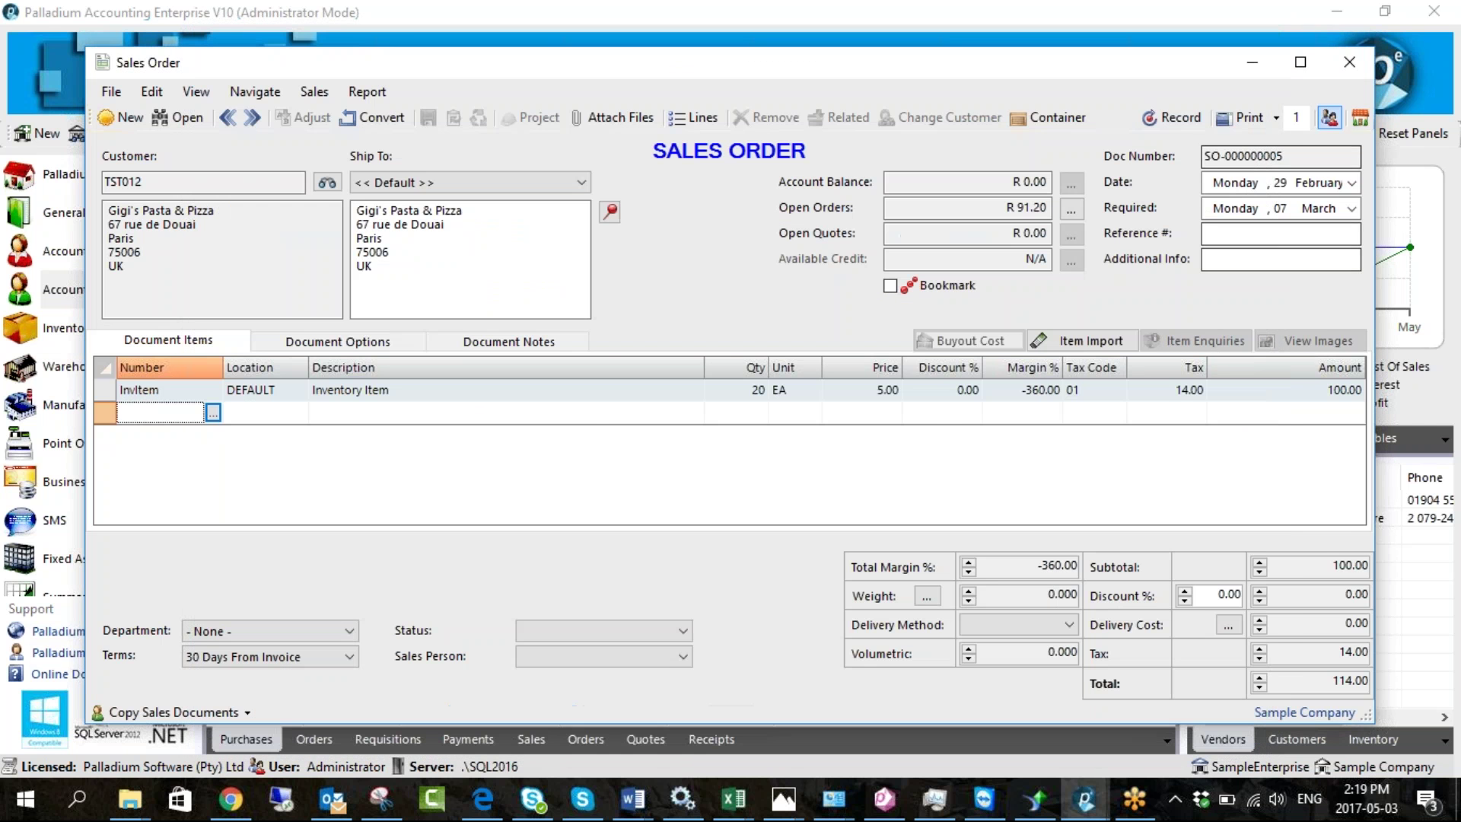
left_click(1349, 62)
left_click(784, 467)
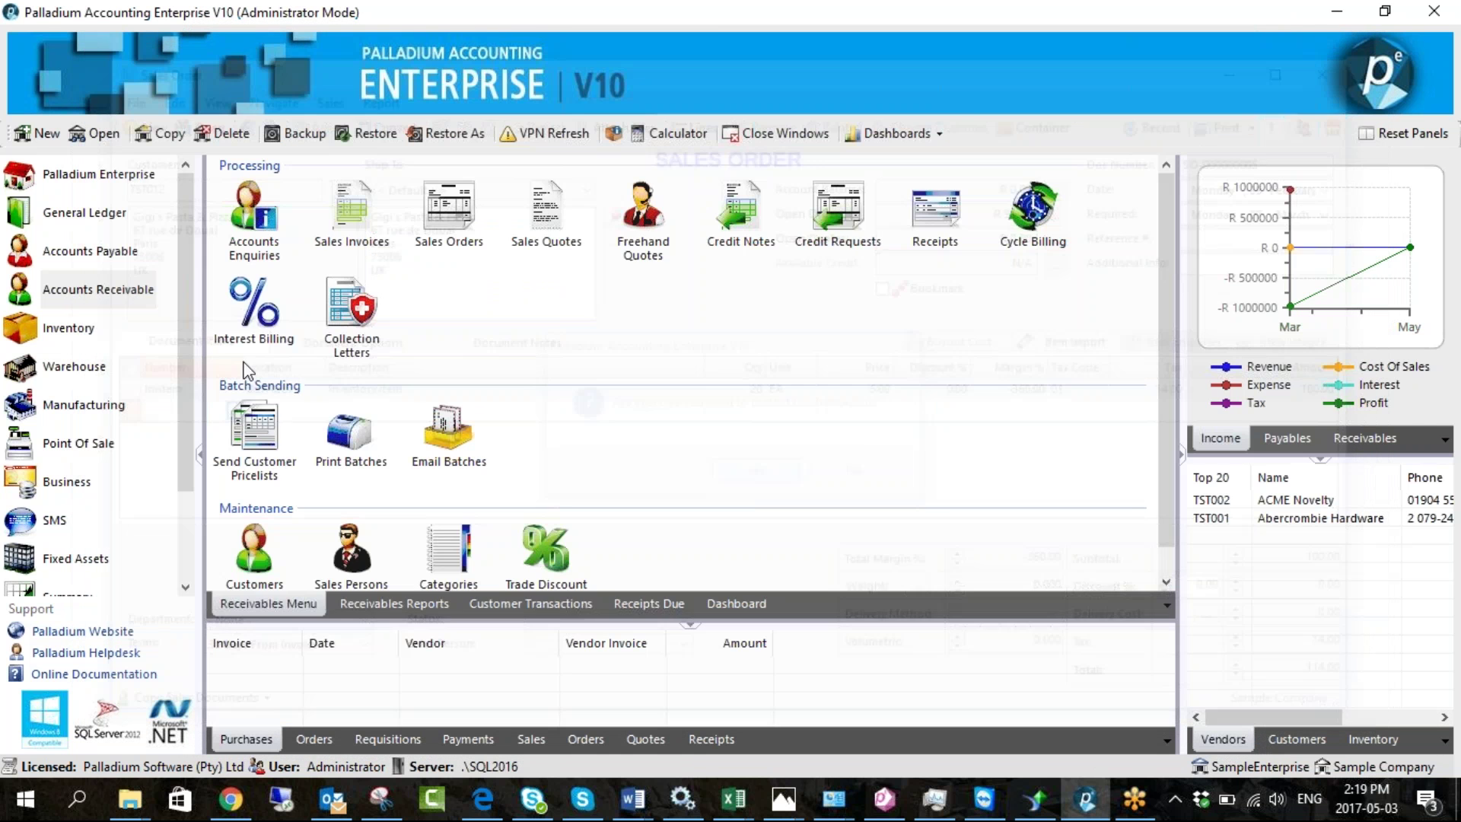
Look up itemx in the inventory item list and view its record
left_click(68, 328)
double_click(256, 556)
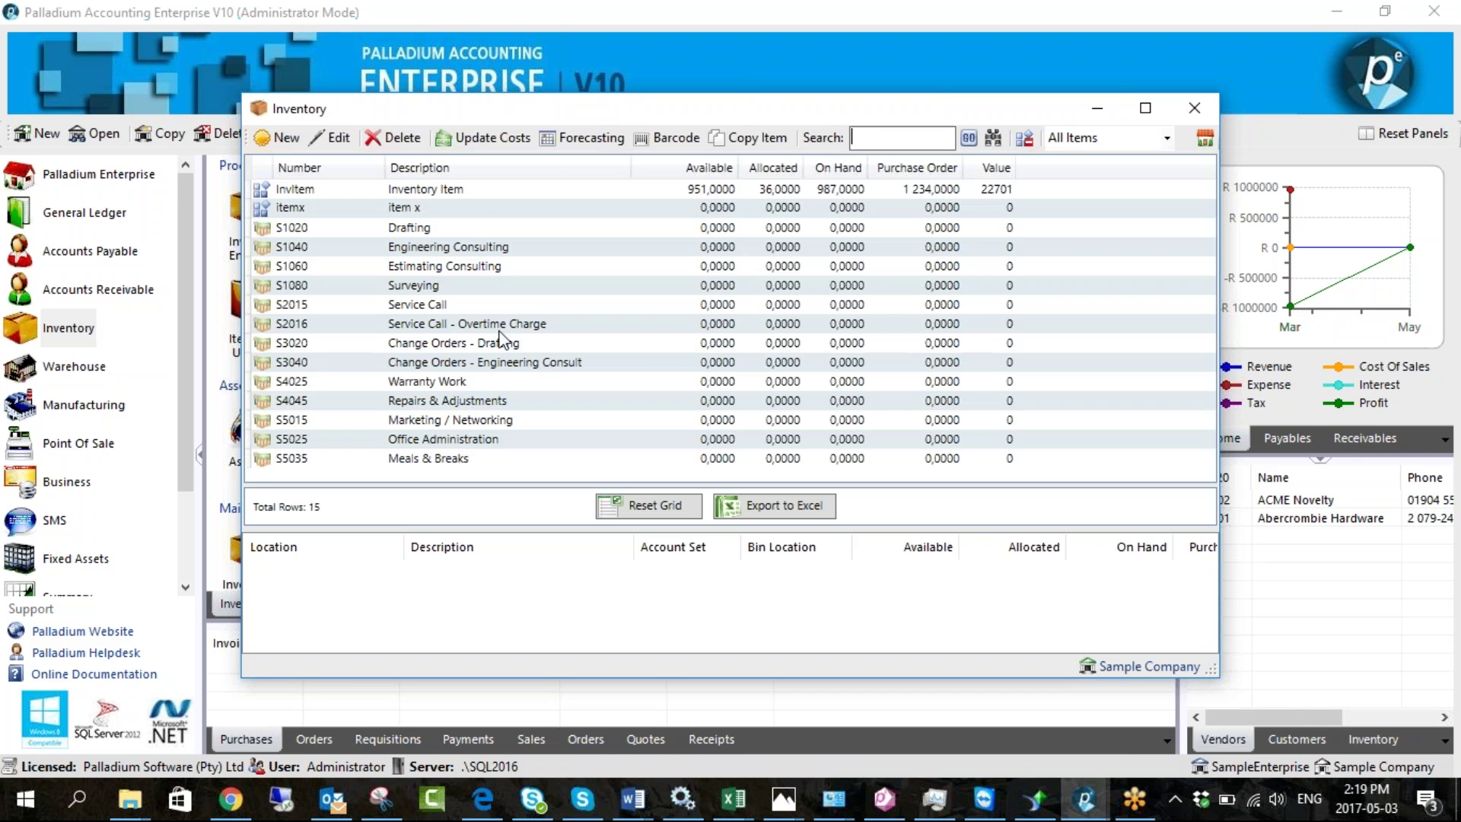
left_click(478, 208)
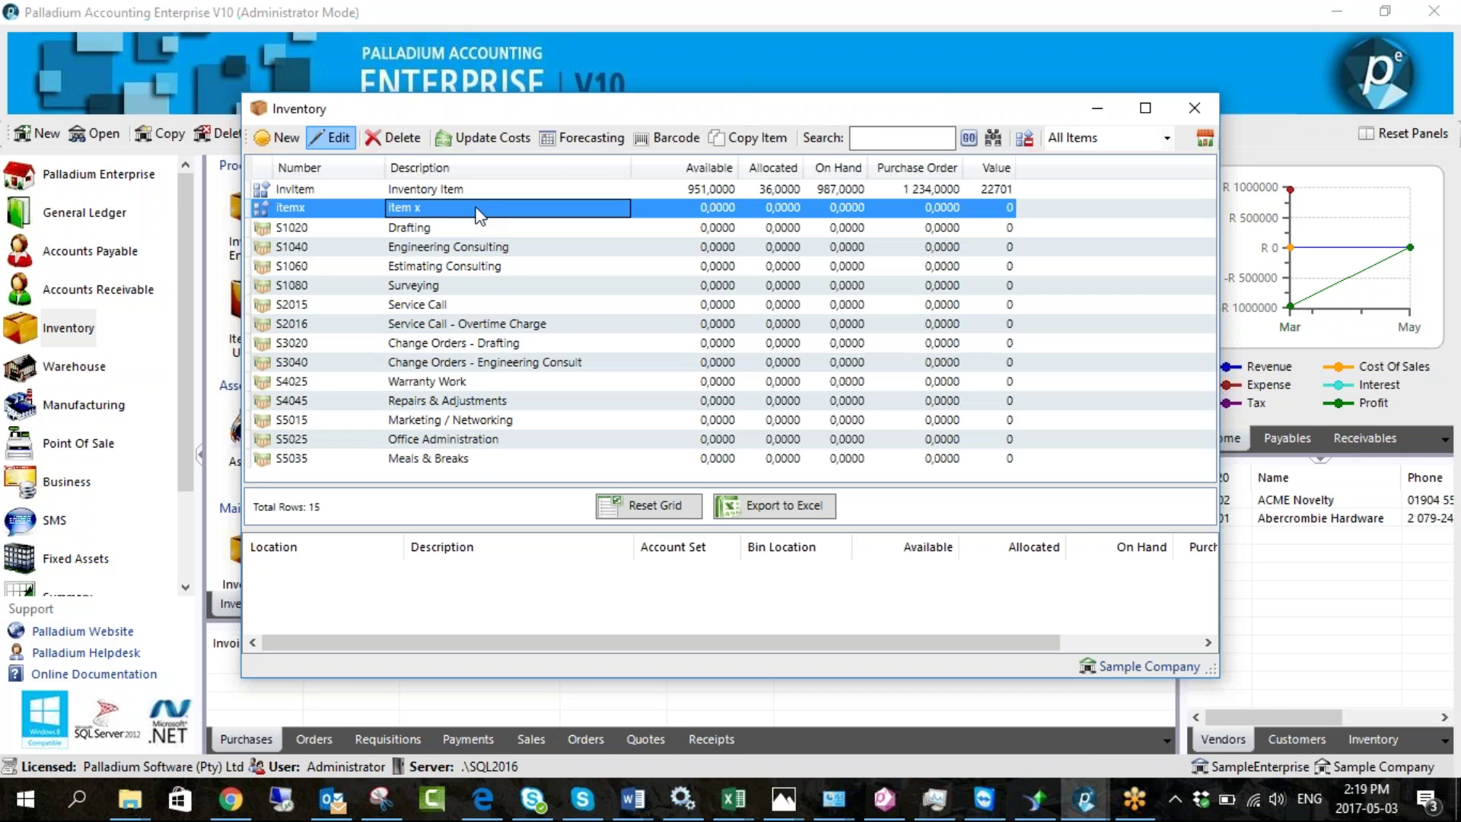
double_click(436, 217)
key("Escape")
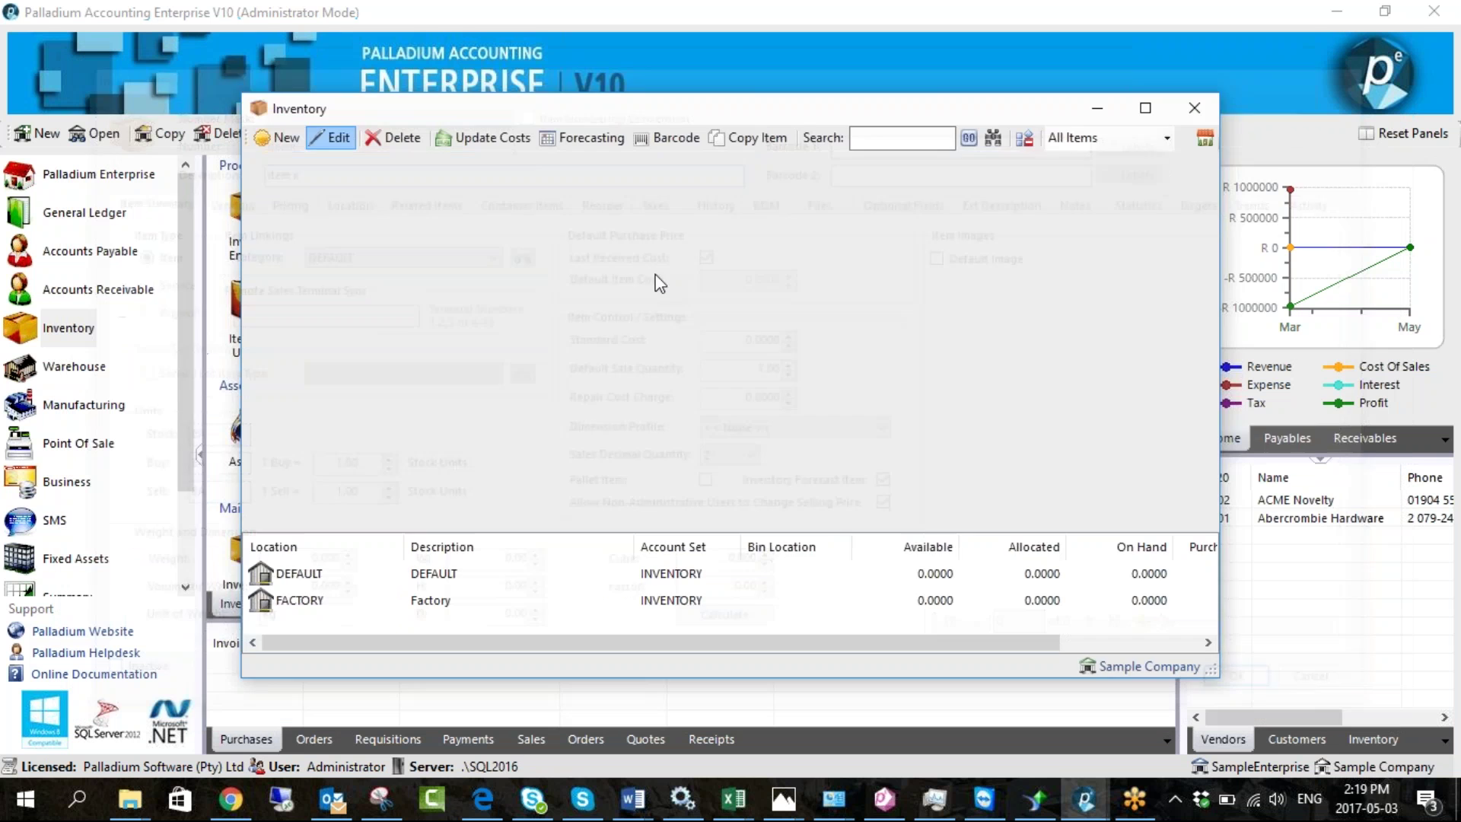
left_click(1194, 108)
Try to add itemx to a new sales order for Gigi's Pasta & Pizza and discard the order
left_click(120, 302)
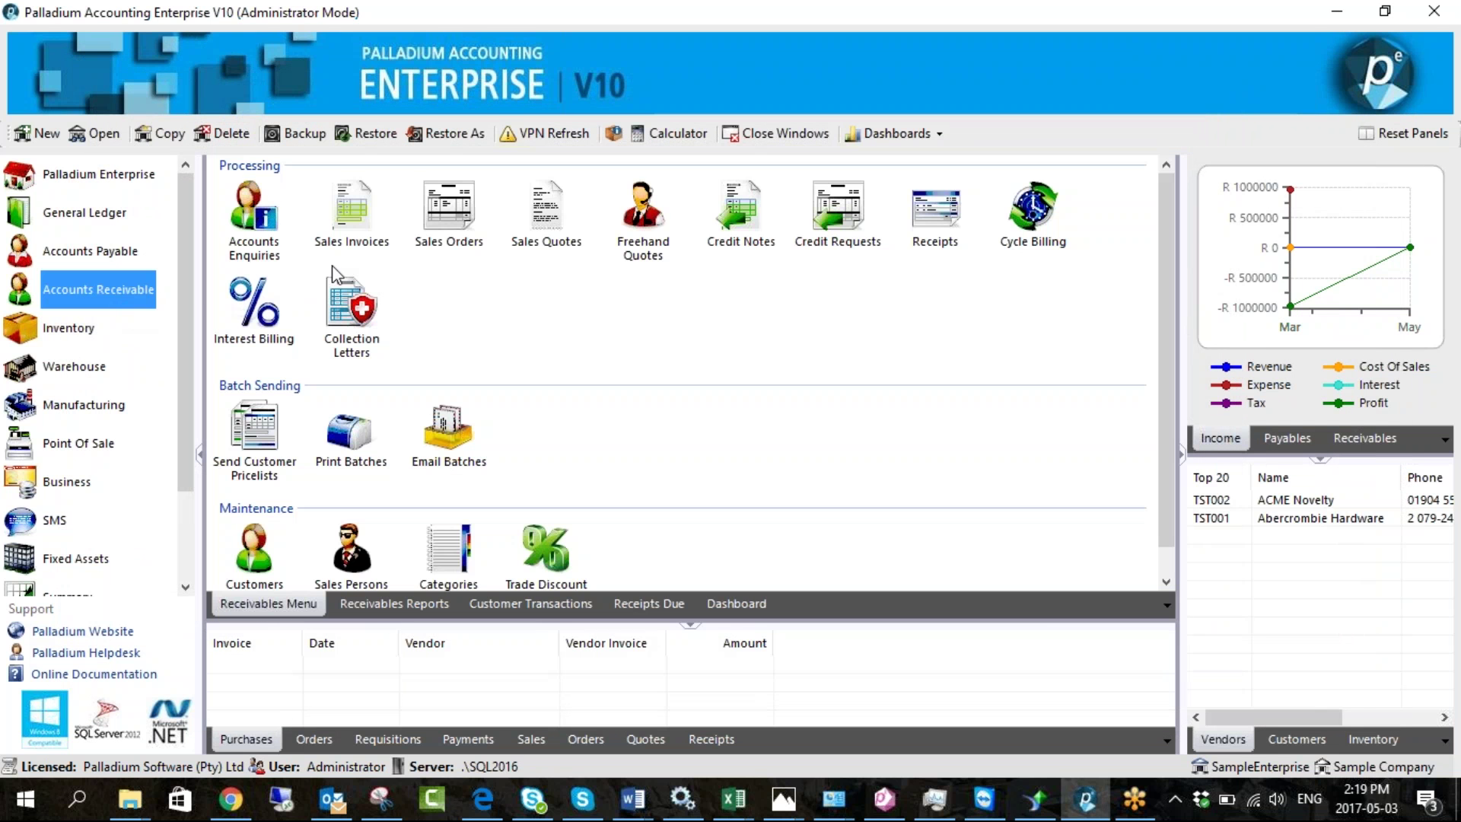
left_click(449, 209)
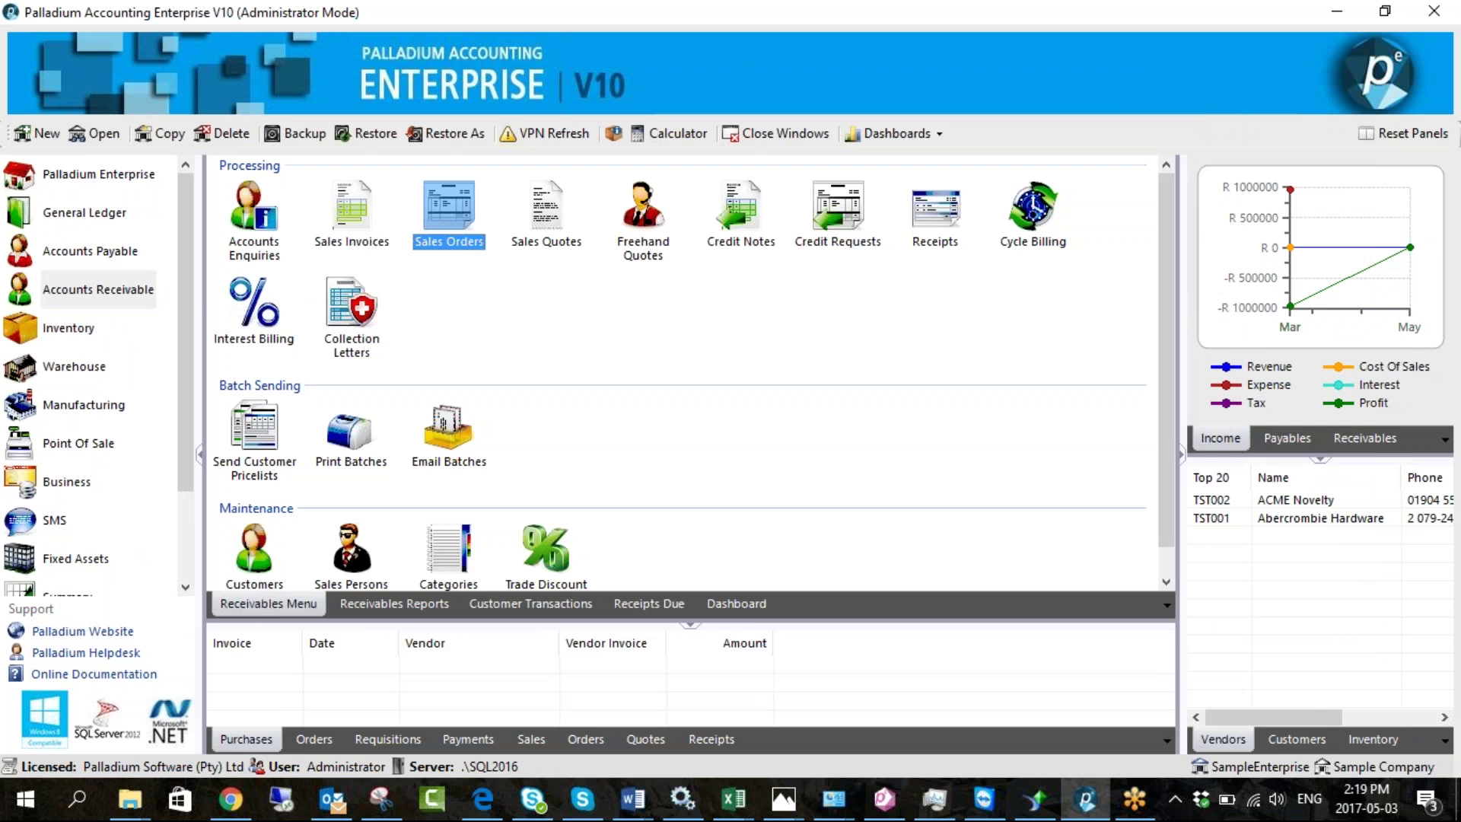
double_click(456, 241)
left_click(325, 183)
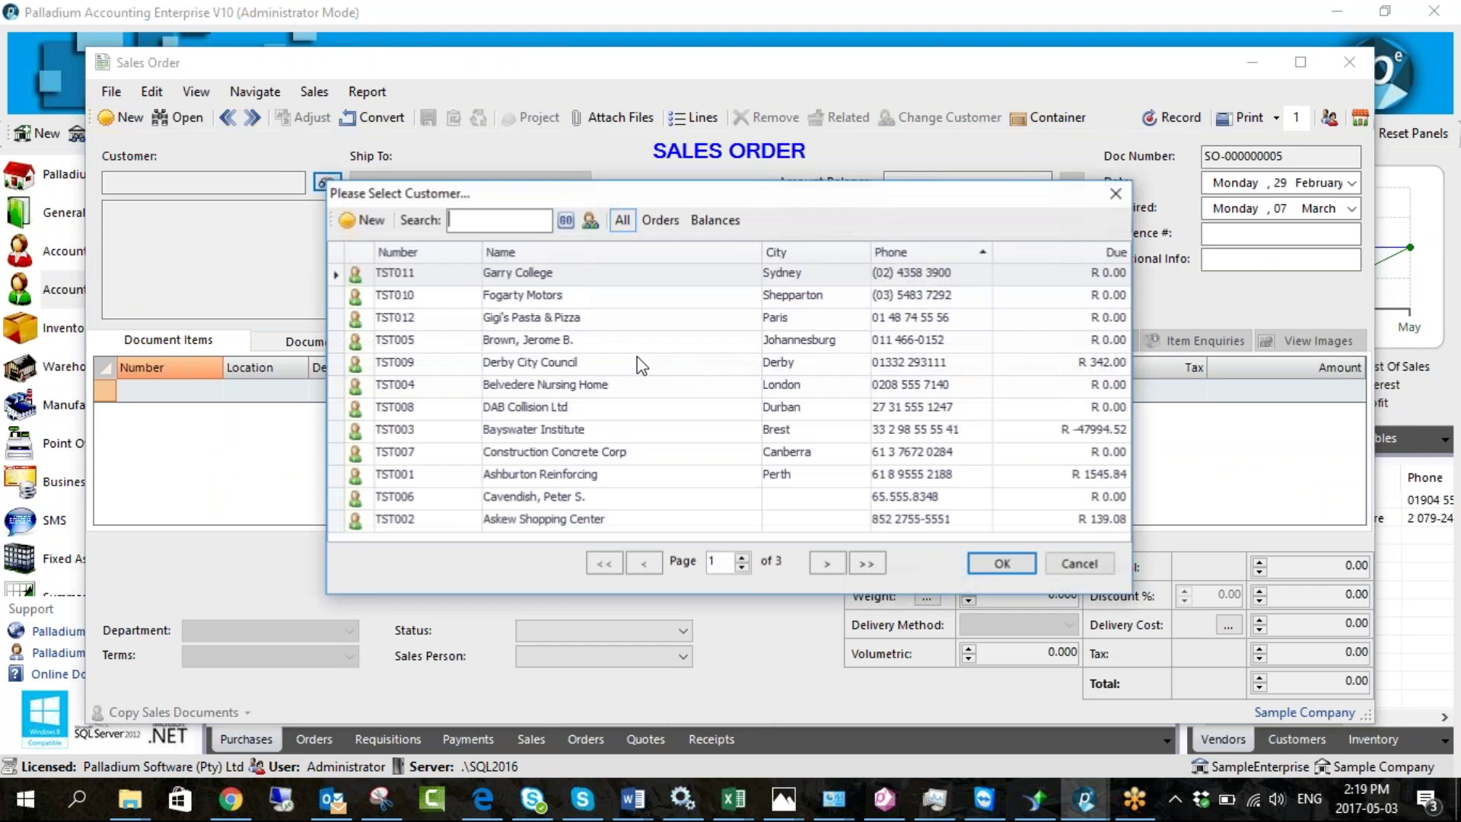
double_click(561, 319)
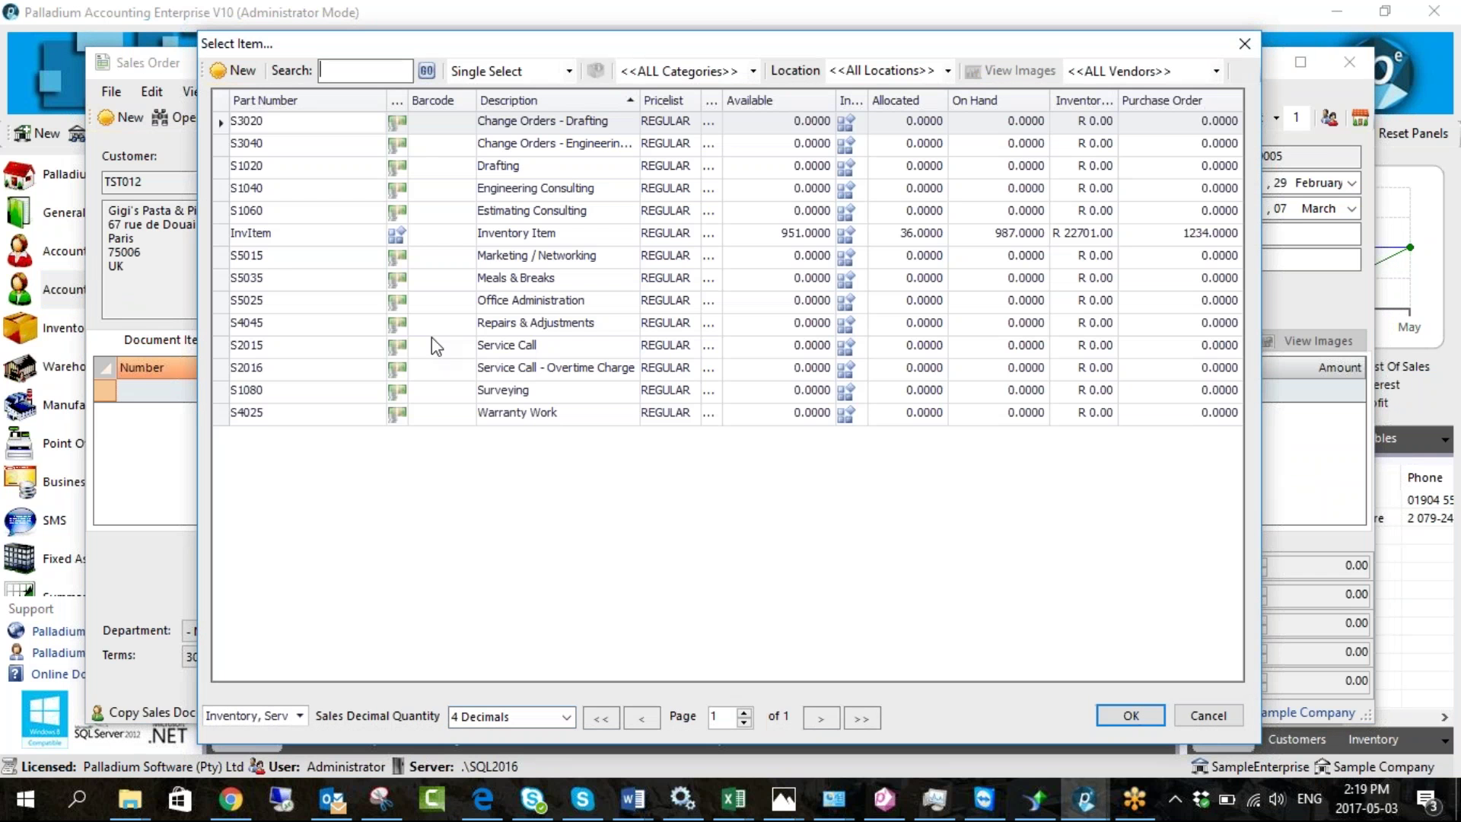
left_click(301, 716)
left_click(533, 631)
left_click(1192, 716)
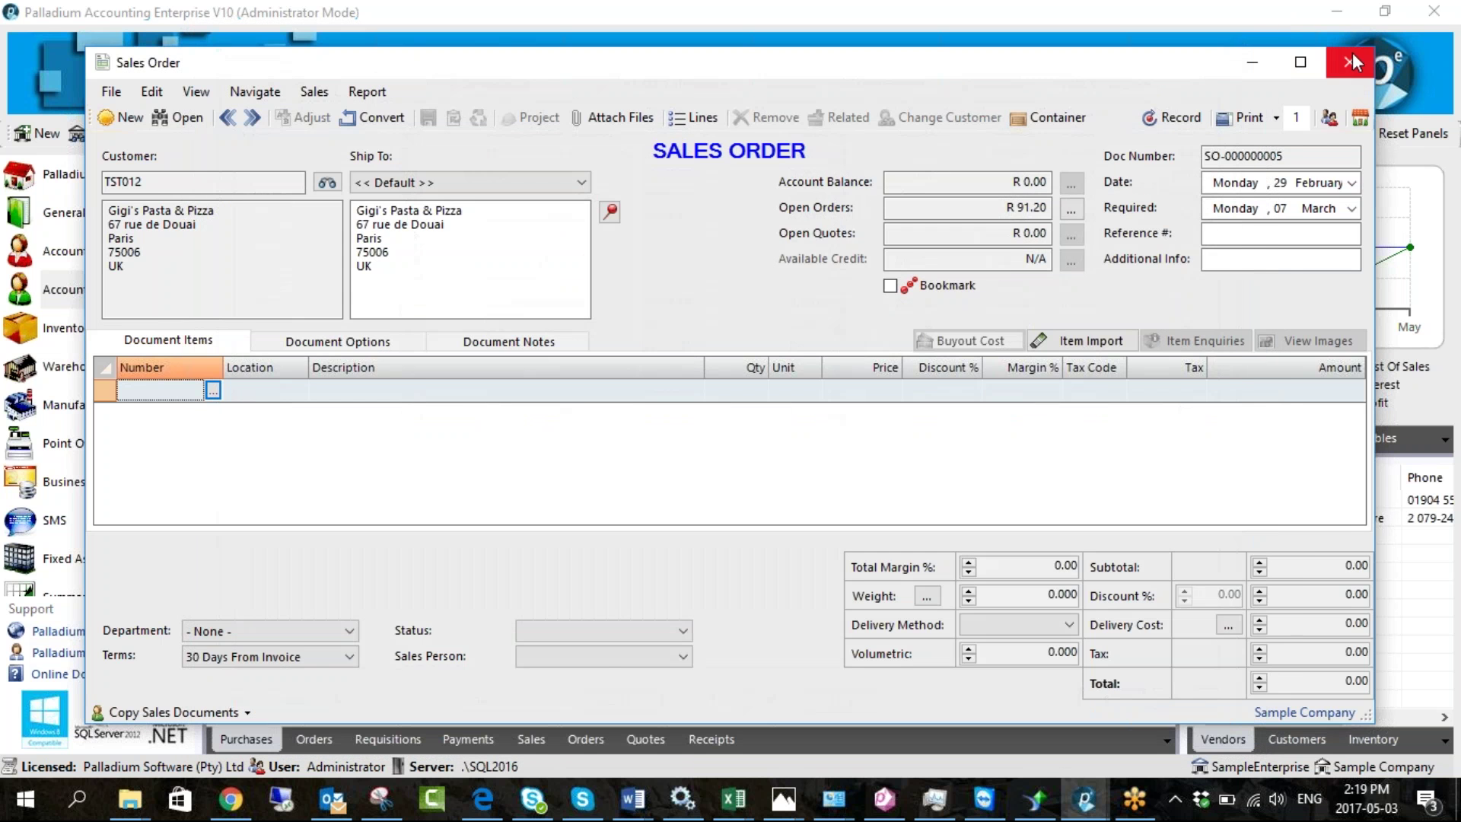
left_click(1354, 52)
Reopen itemx from the inventory list and examine its location account sets and item summary settings
left_click(257, 539)
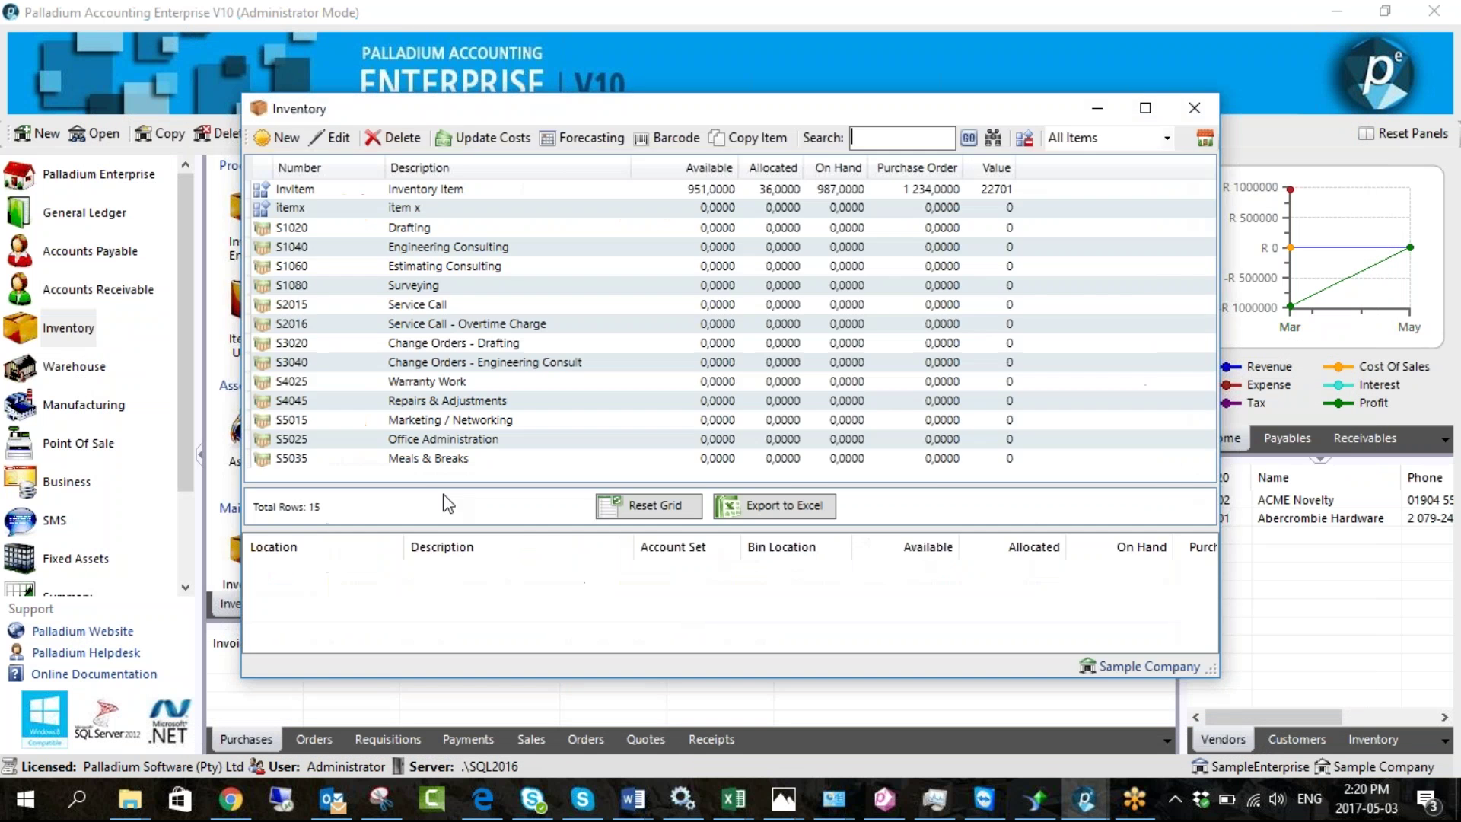
left_click(390, 207)
double_click(385, 207)
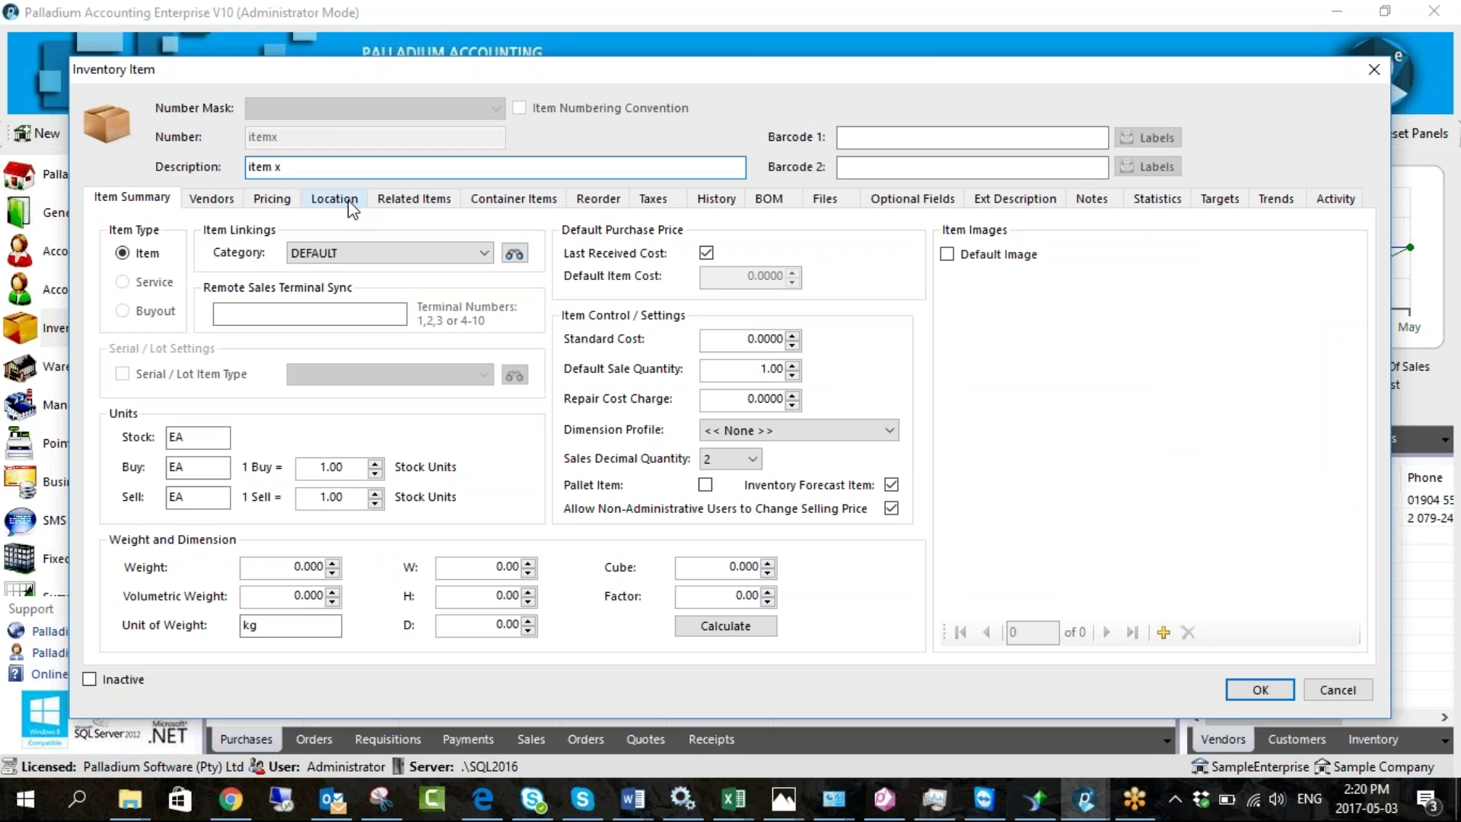
left_click(351, 202)
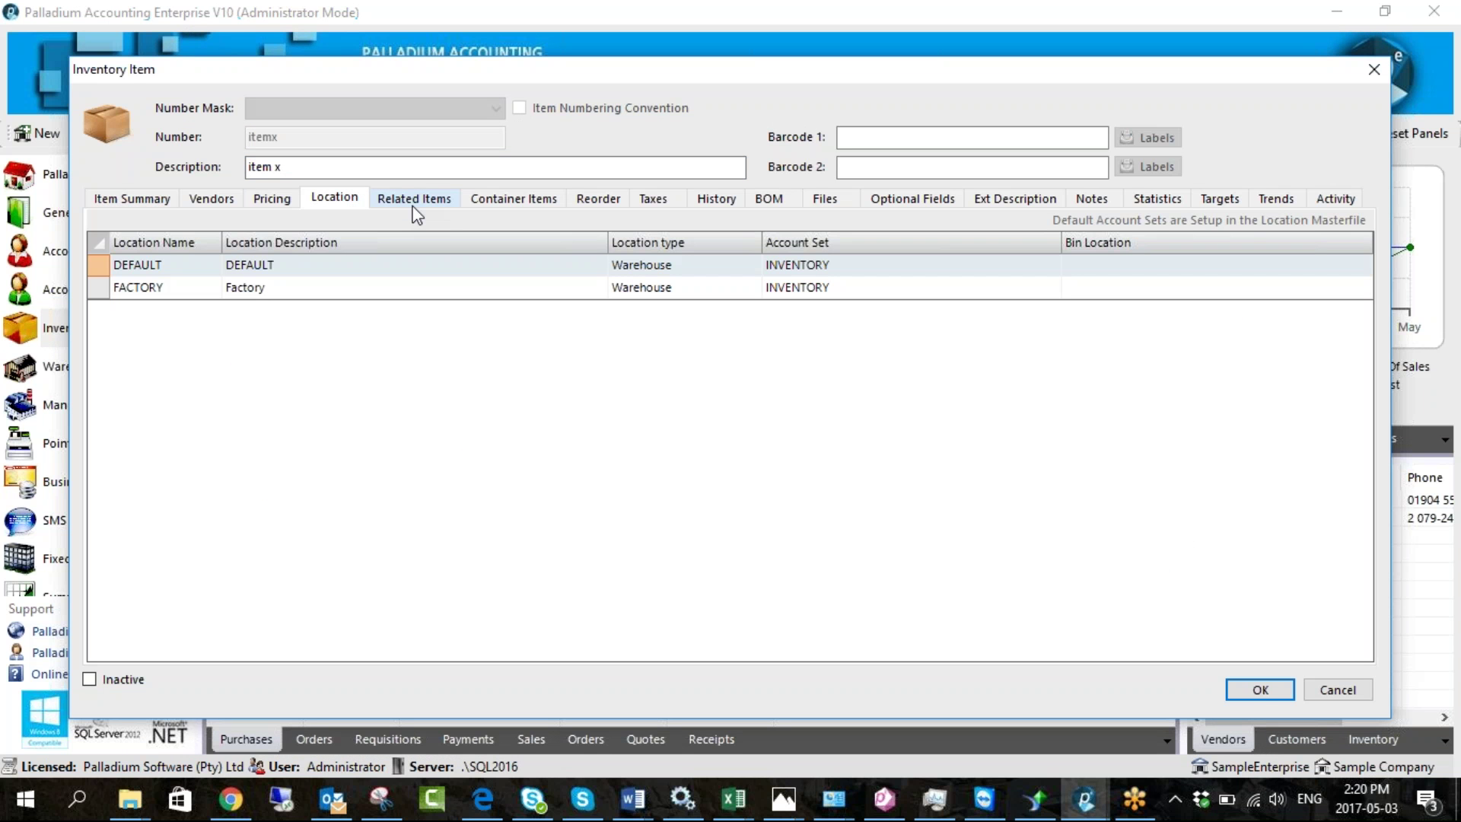
left_click(132, 198)
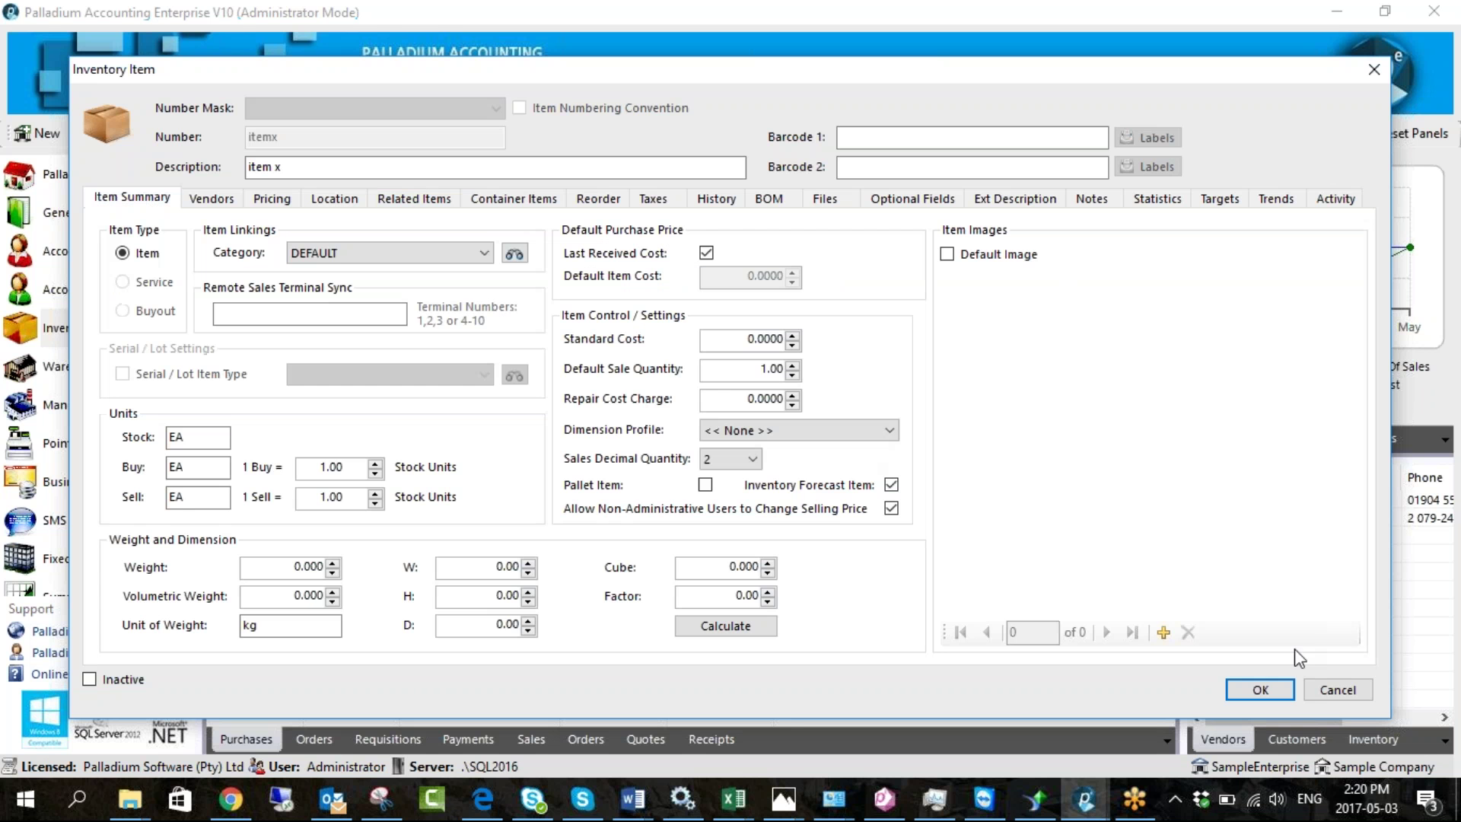
left_click(1337, 690)
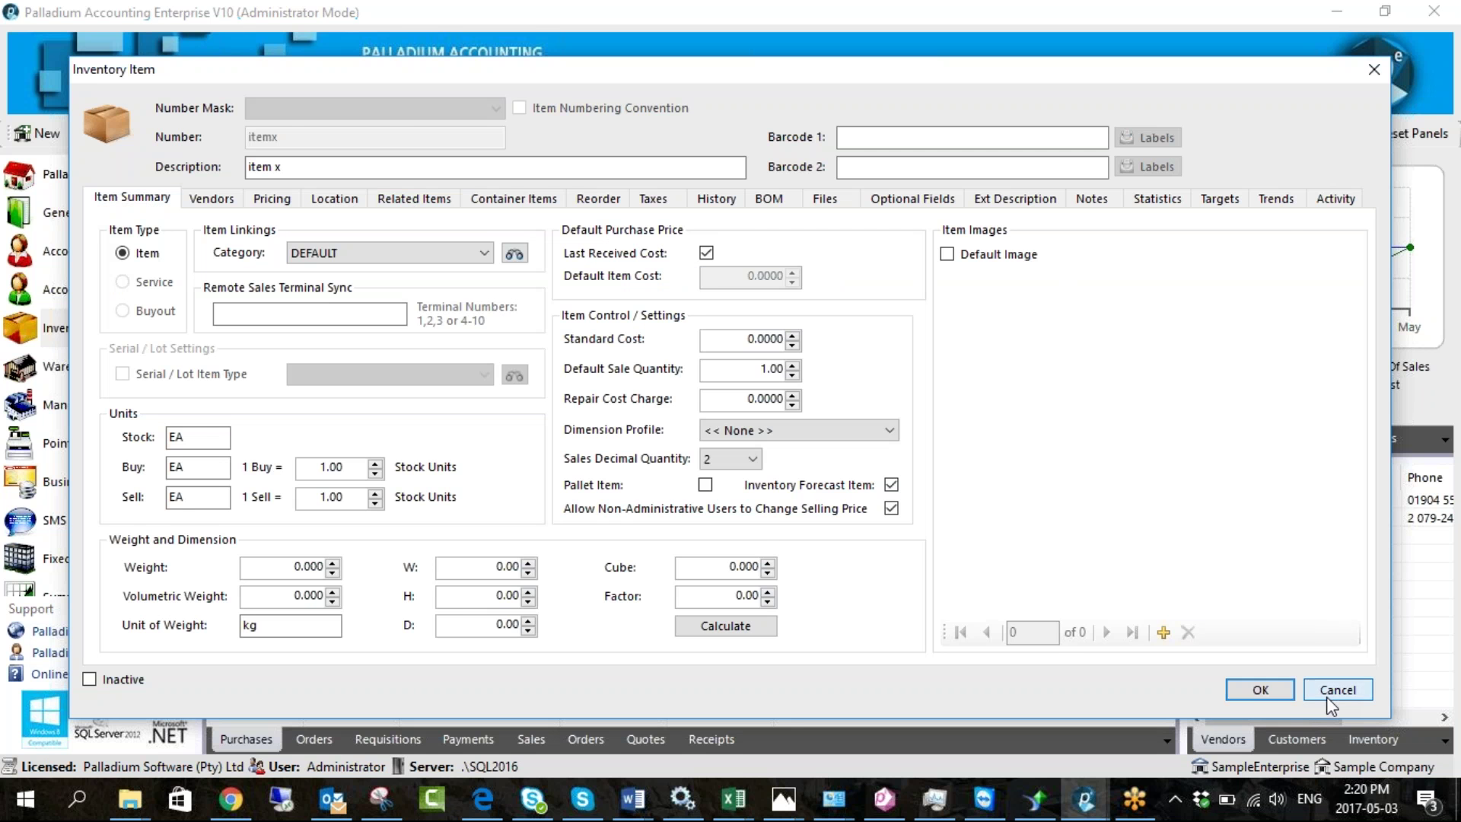
Start a new inventory item with number ItemA and description "itemA"
left_click(288, 138)
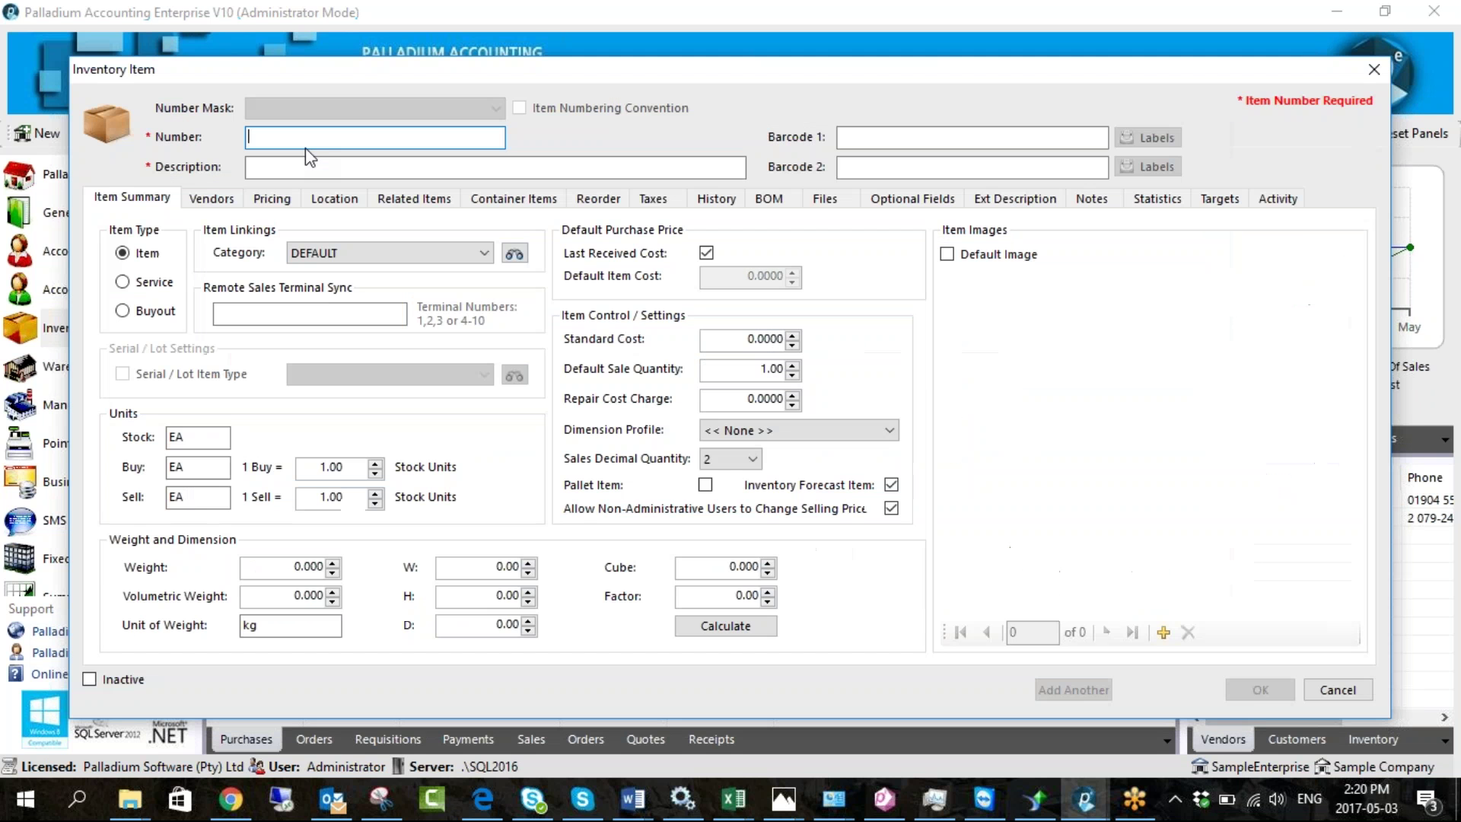
type("ItemA")
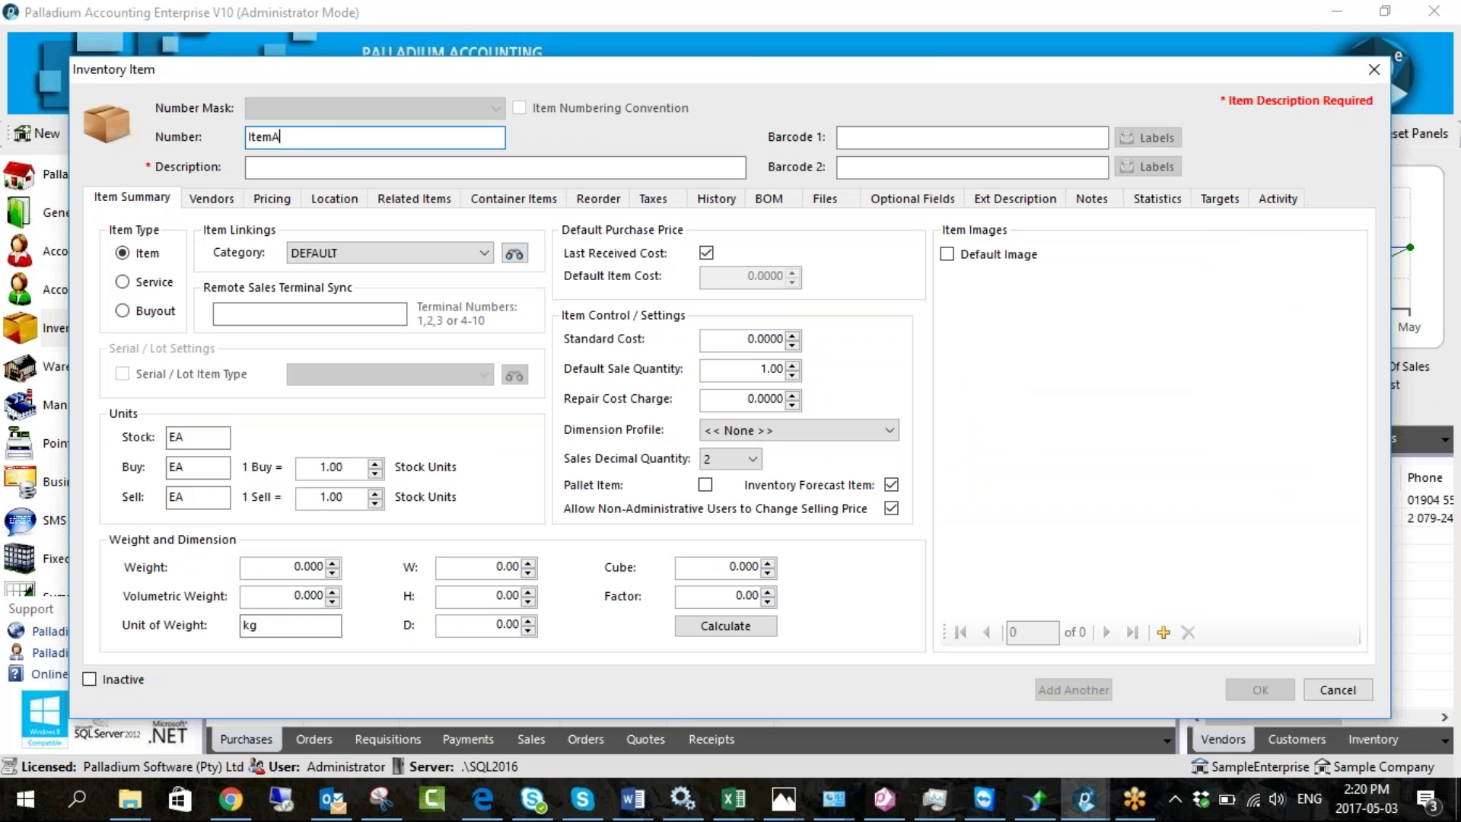
left_click(249, 167)
type("itemA")
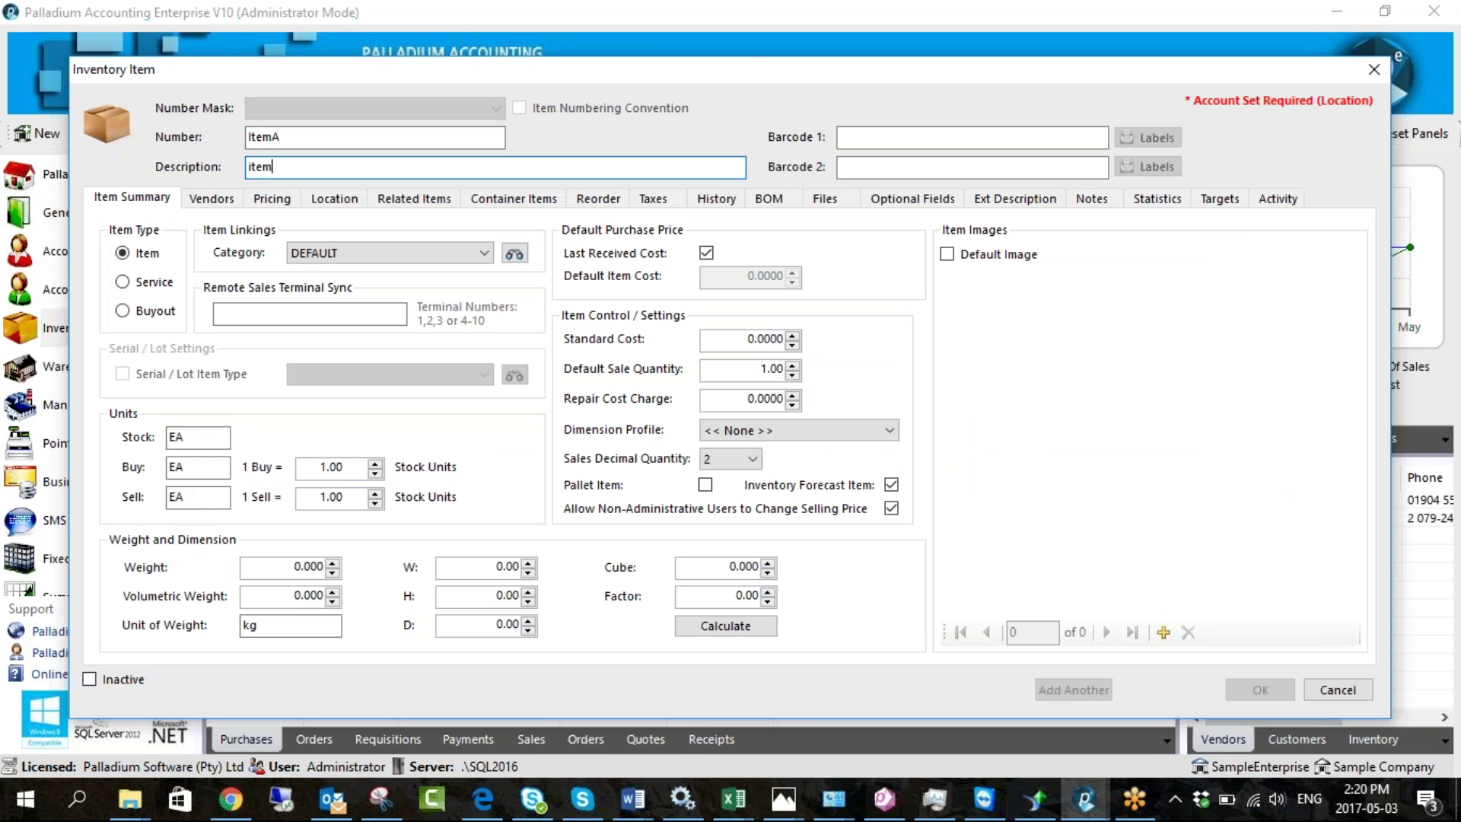
Assign the INVENTORY account set to ItemA's DEFAULT and FACTORY locations and save the item
left_click(335, 198)
left_click(1053, 265)
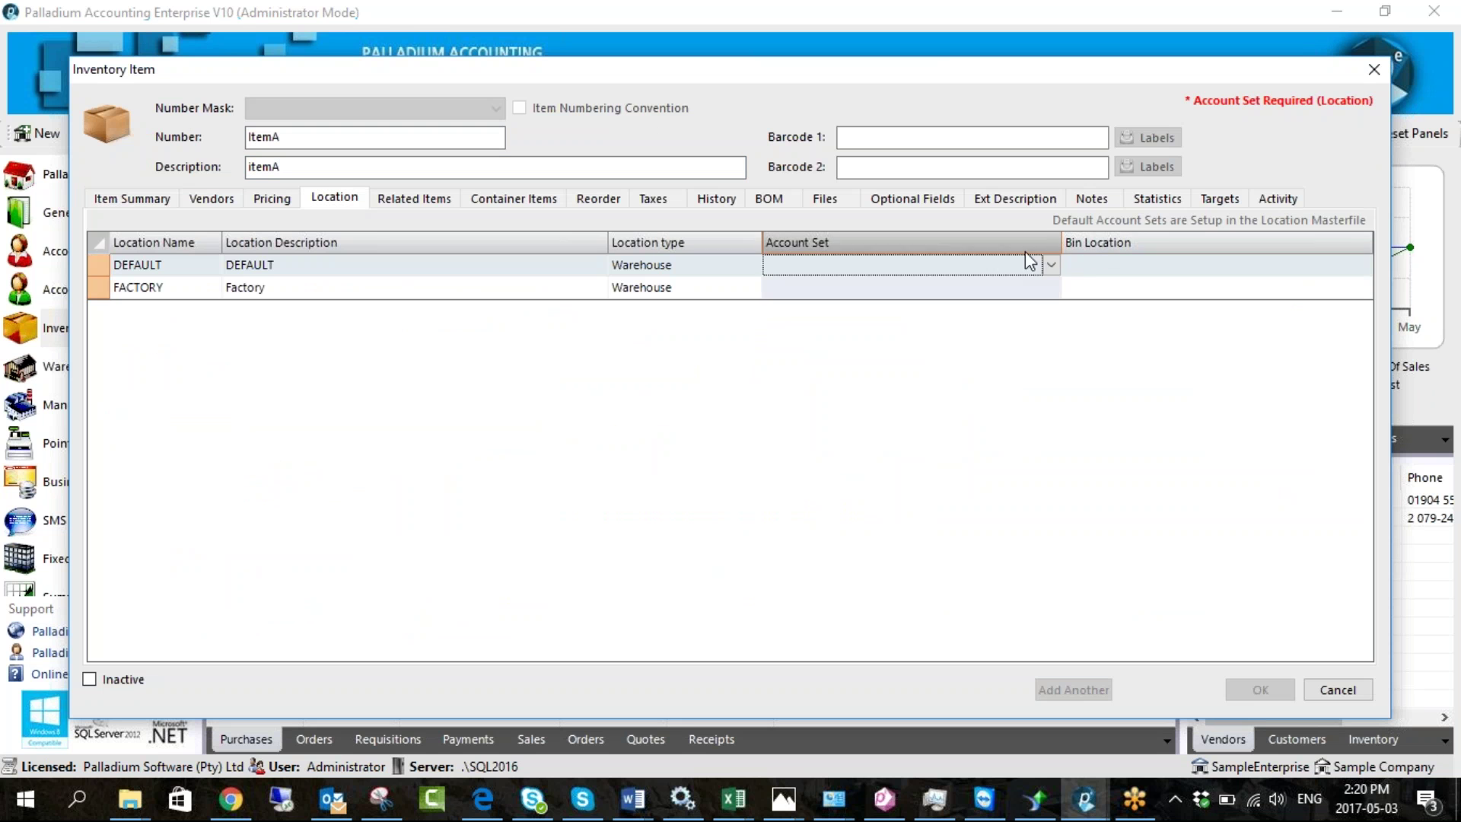
left_click(927, 318)
left_click(991, 288)
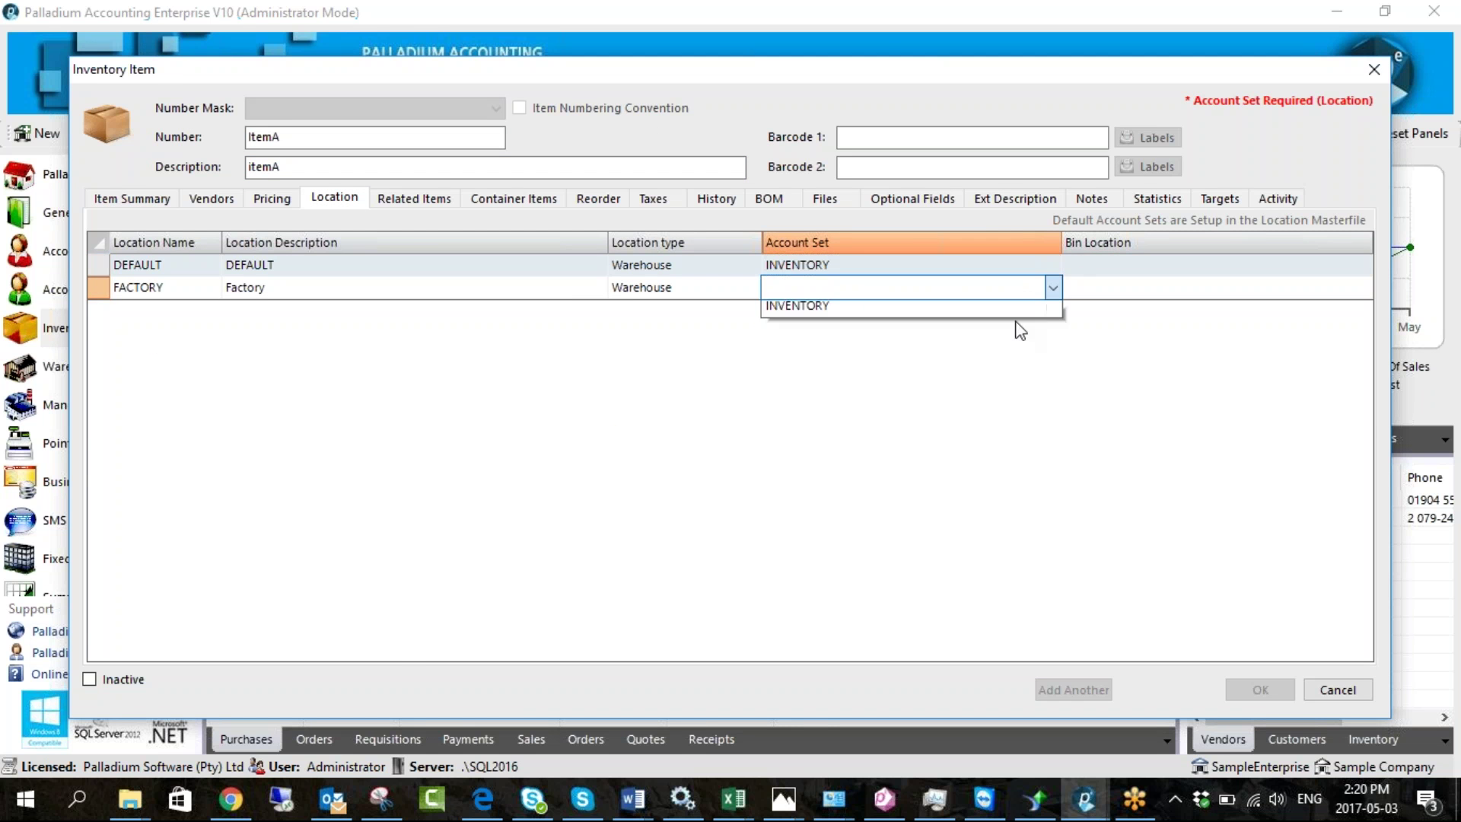
left_click(968, 333)
left_click(1248, 688)
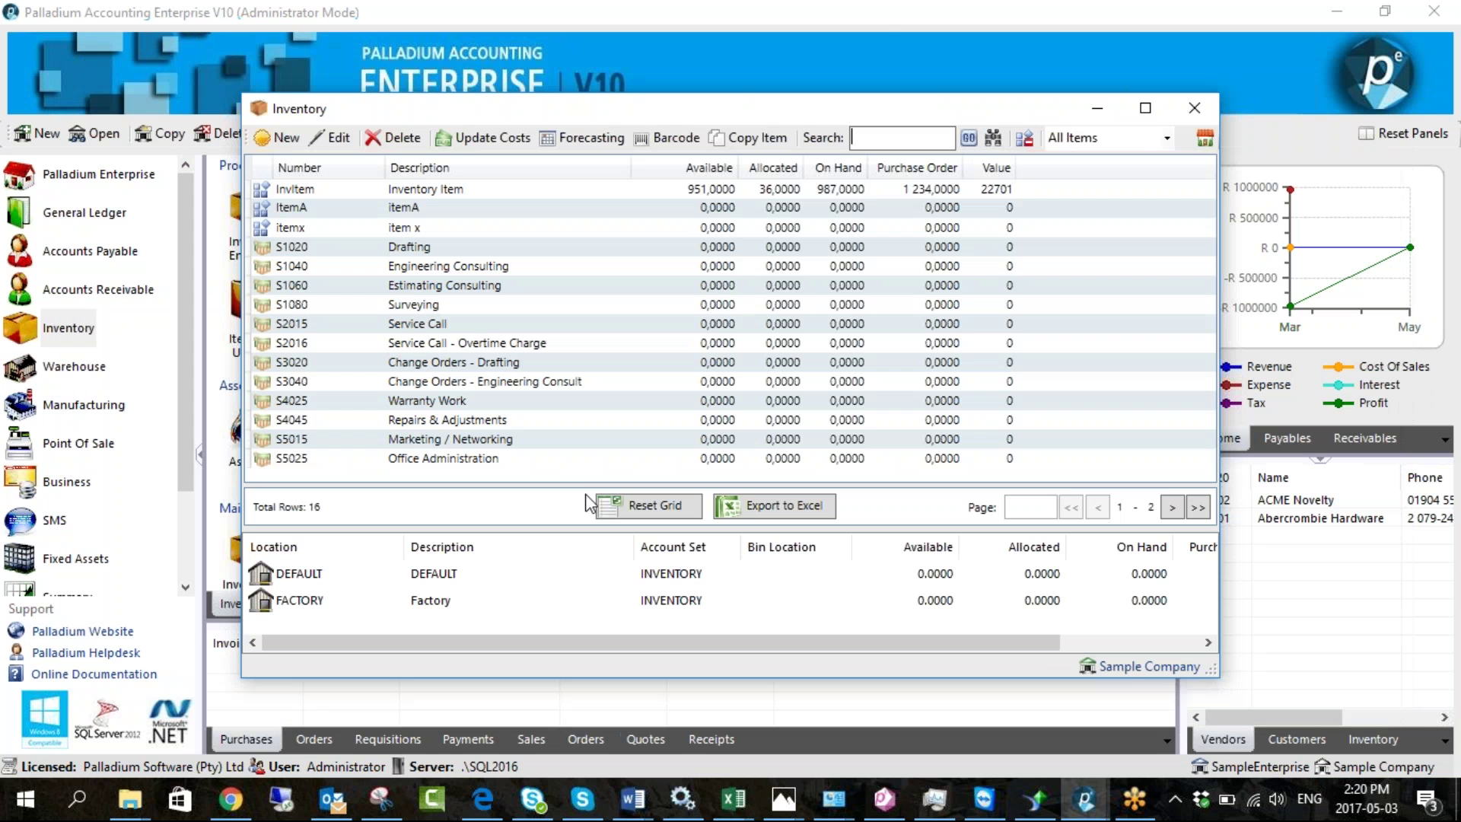
Close the inventory list and start a new sales order for the customer in Johannesburg
left_click(1194, 107)
left_click(108, 303)
left_click(447, 257)
left_click(327, 182)
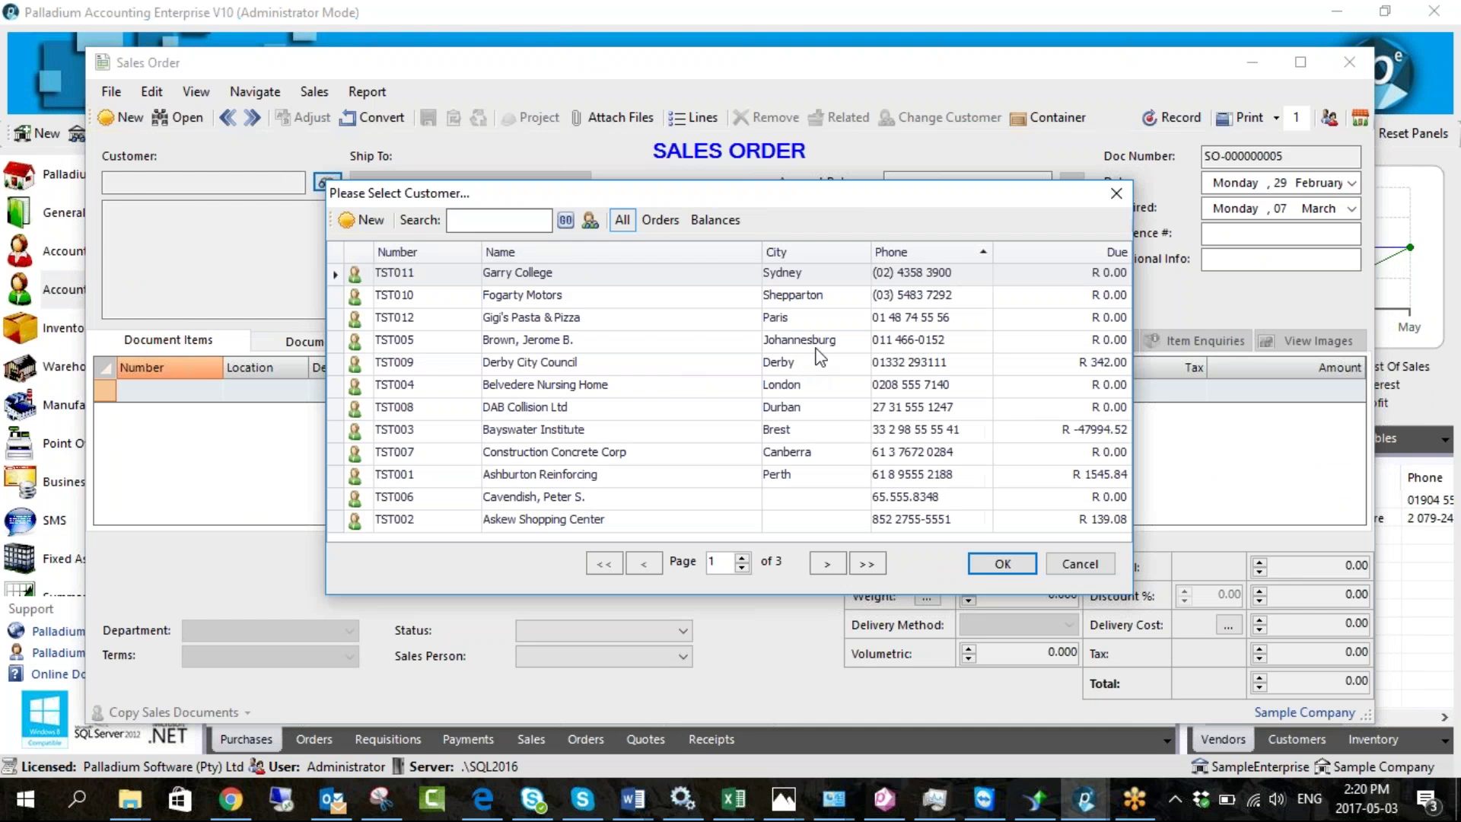
double_click(522, 336)
Add InvItem to the sales order's first line with a quantity of 10 and a price of 5
left_click(214, 390)
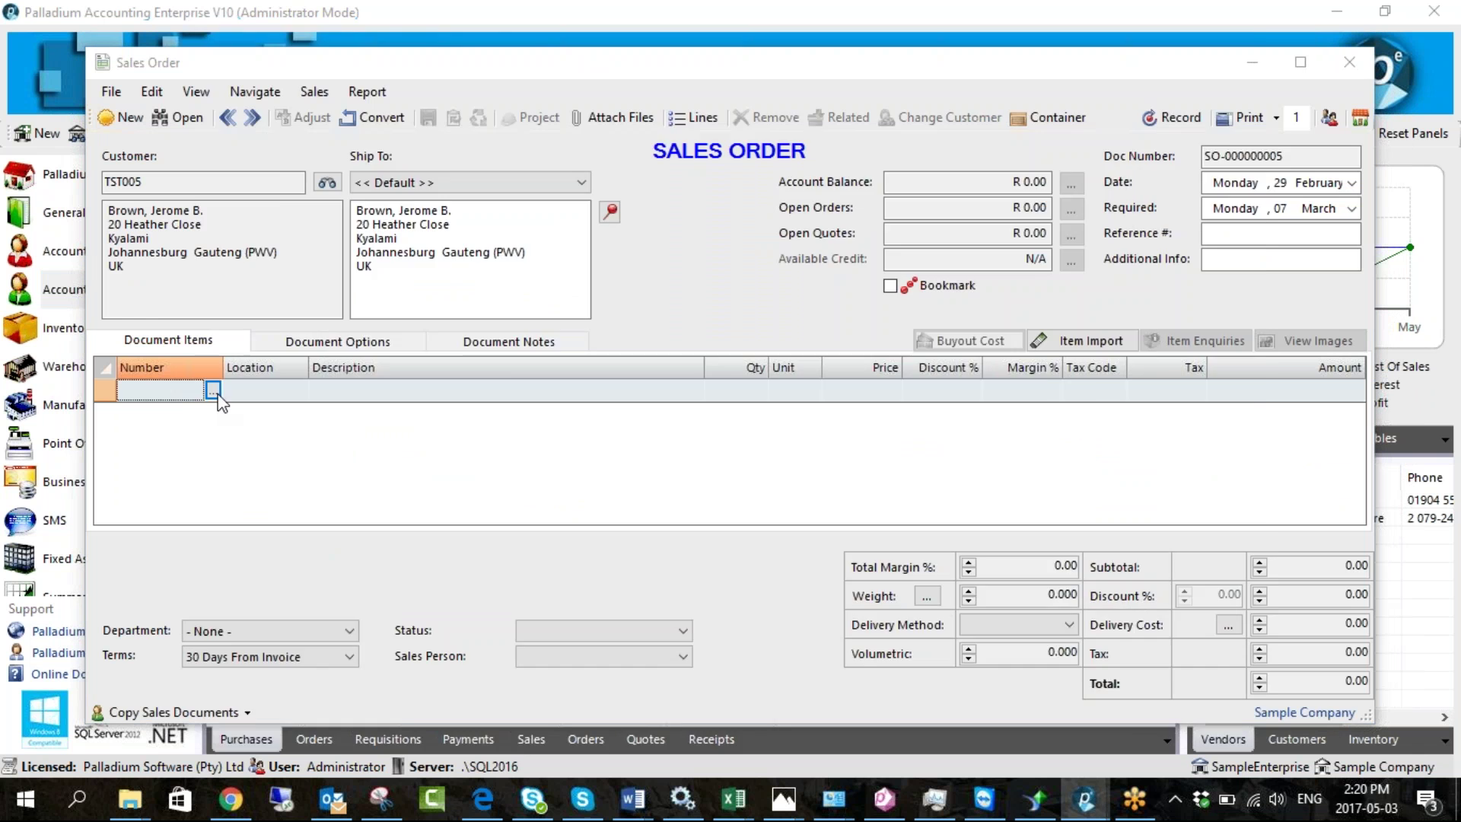
left_click(507, 239)
double_click(507, 239)
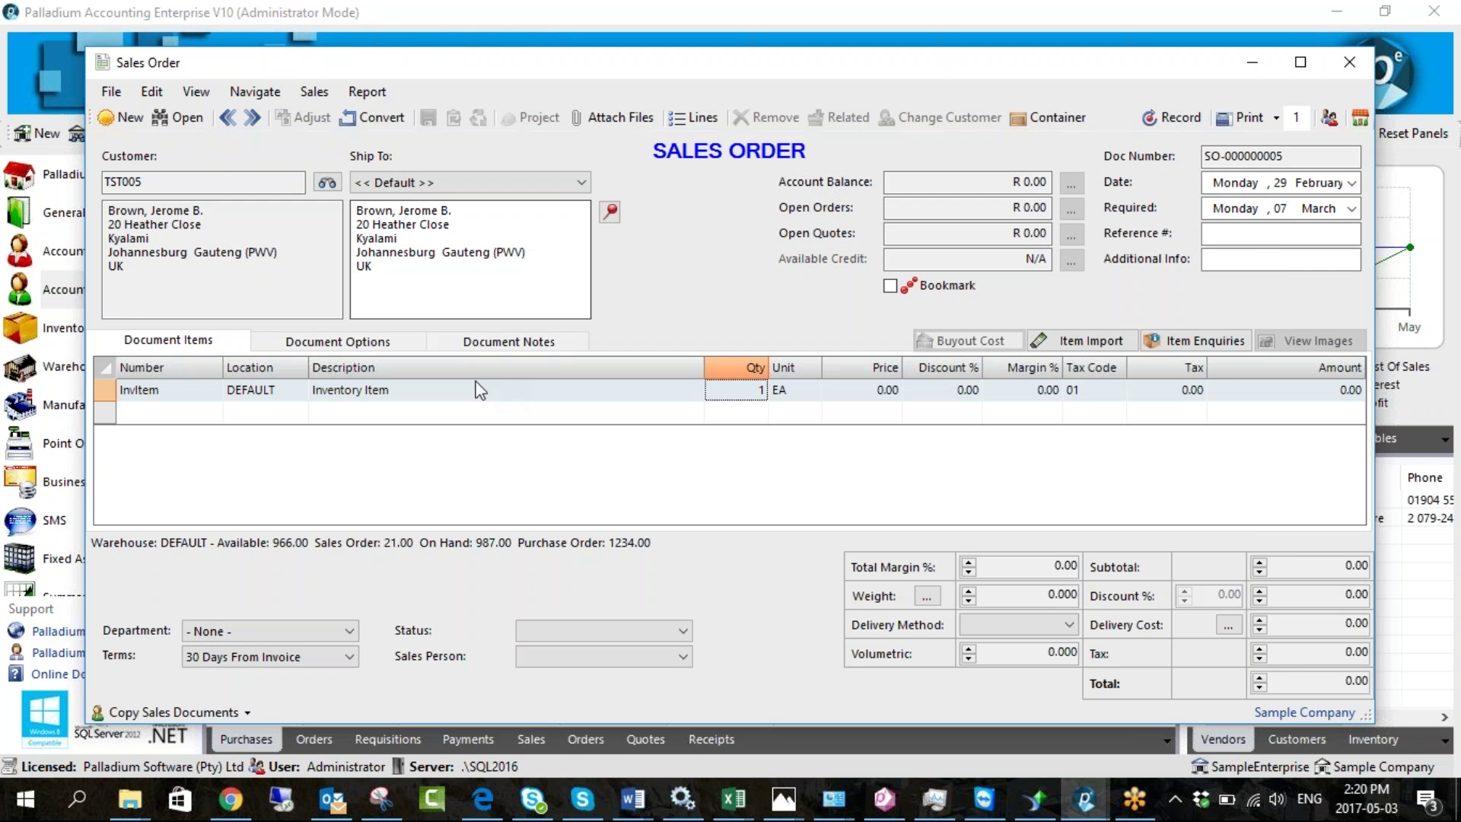
type("10")
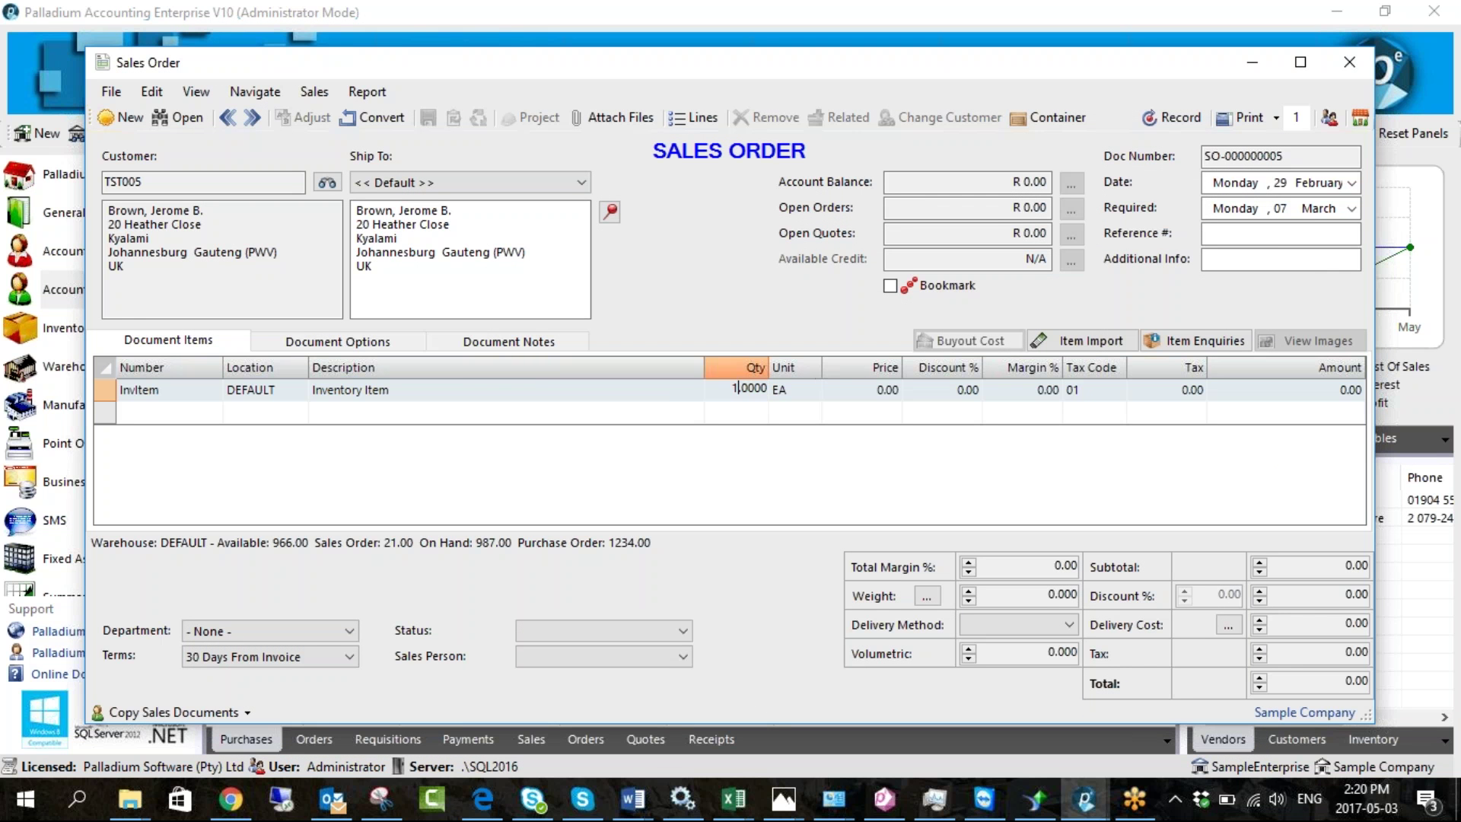
left_click(852, 394)
left_click(852, 395)
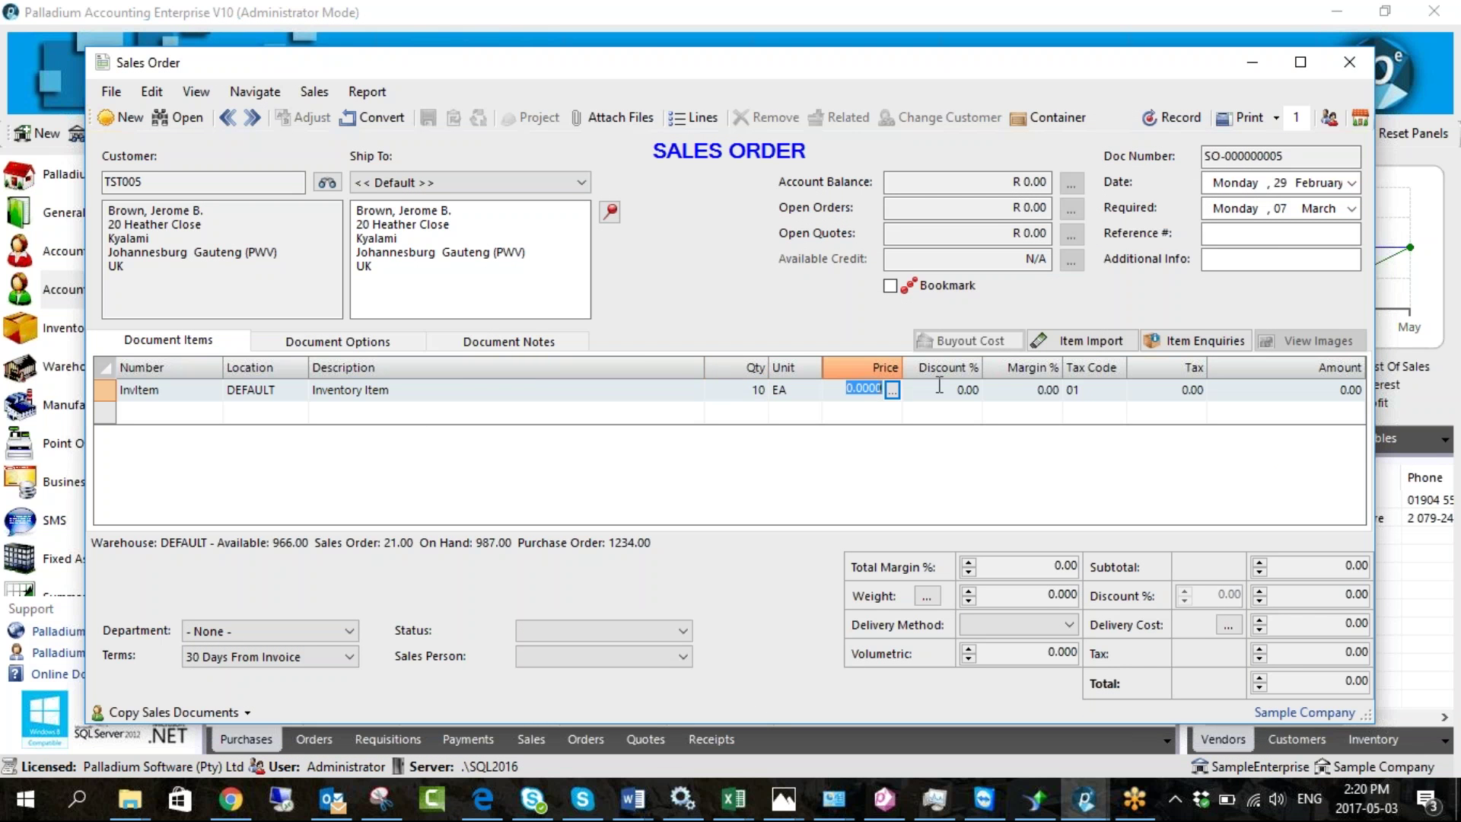
type("5")
Add ItemA to the sales order's second line with a quantity of 20 and a price of 12
left_click(207, 411)
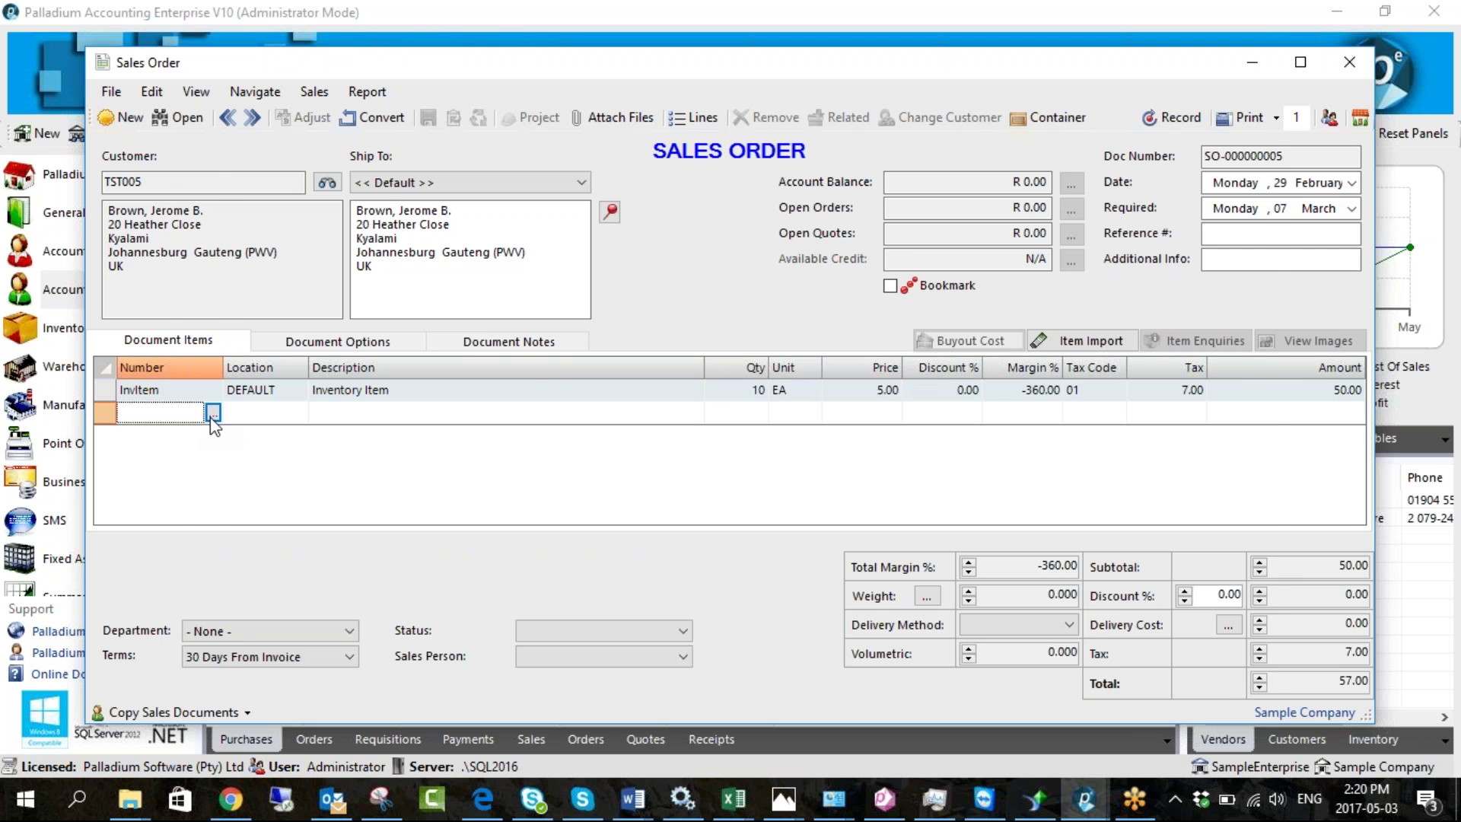
left_click(215, 413)
double_click(502, 278)
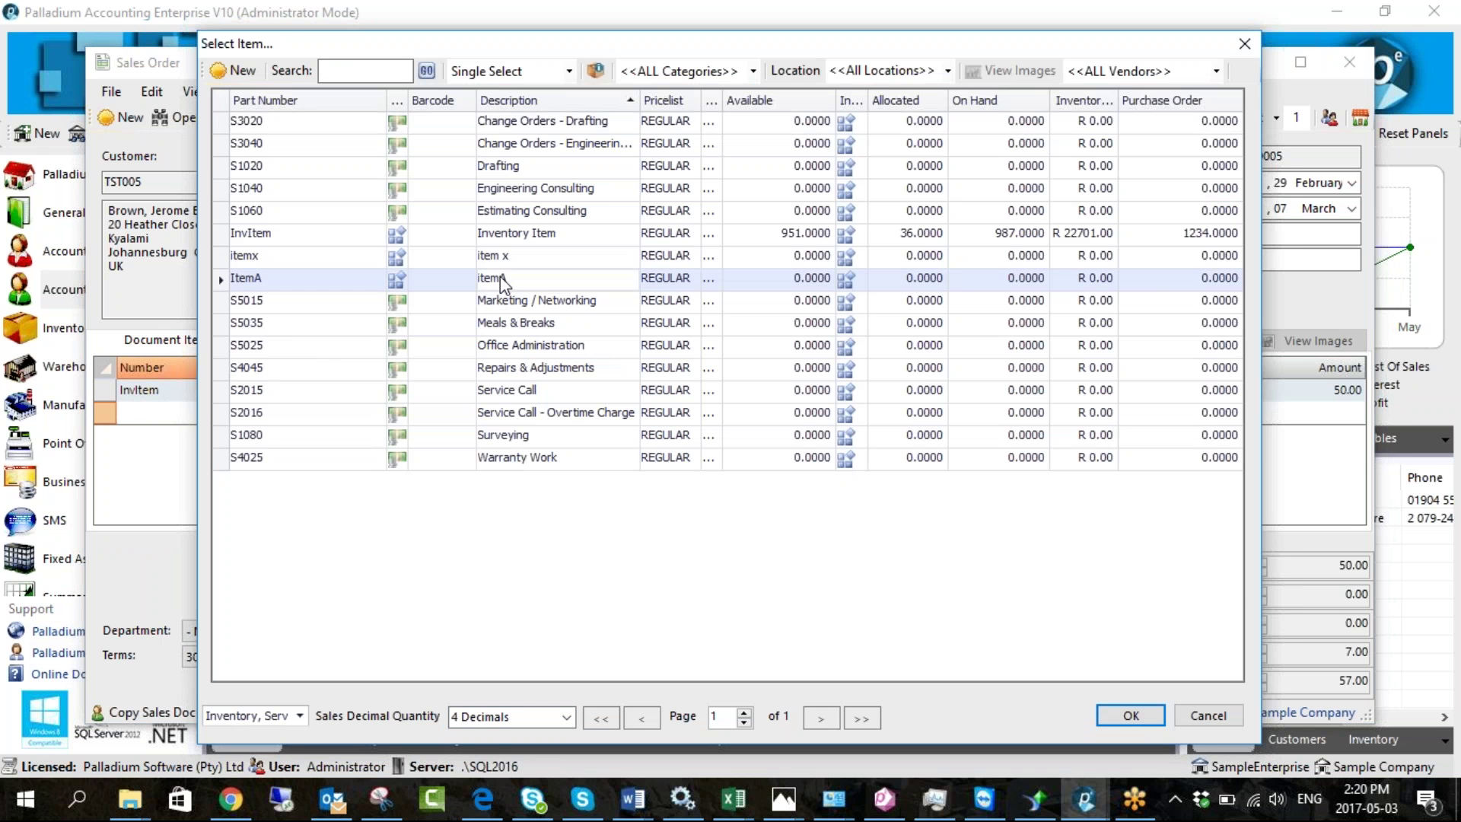
double_click(753, 412)
type("20")
left_click(865, 412)
double_click(865, 412)
type("12")
Change the ItemA line's location to FACTORY, record the sales order and close it
left_click(294, 408)
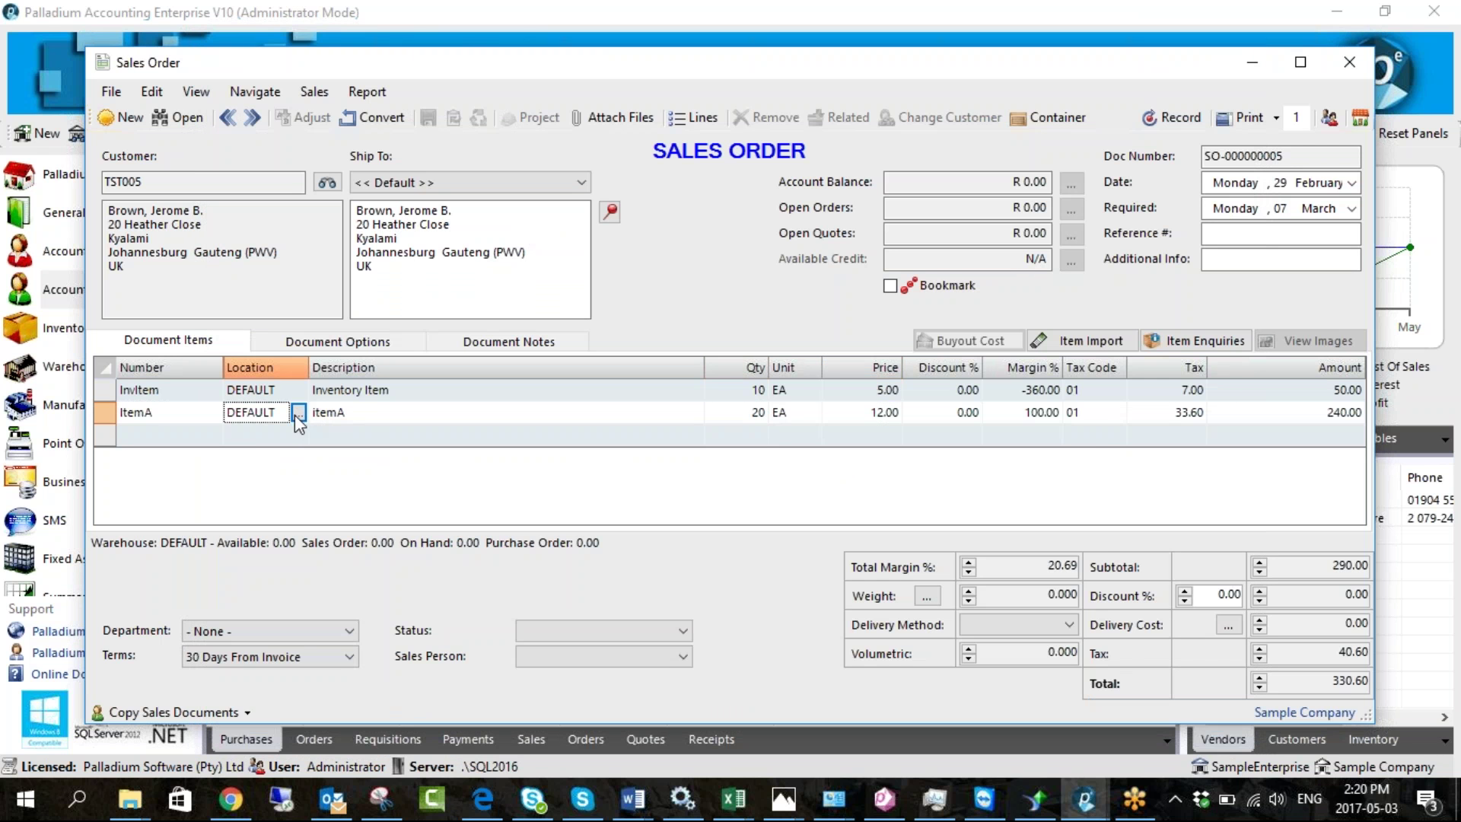
left_click(298, 412)
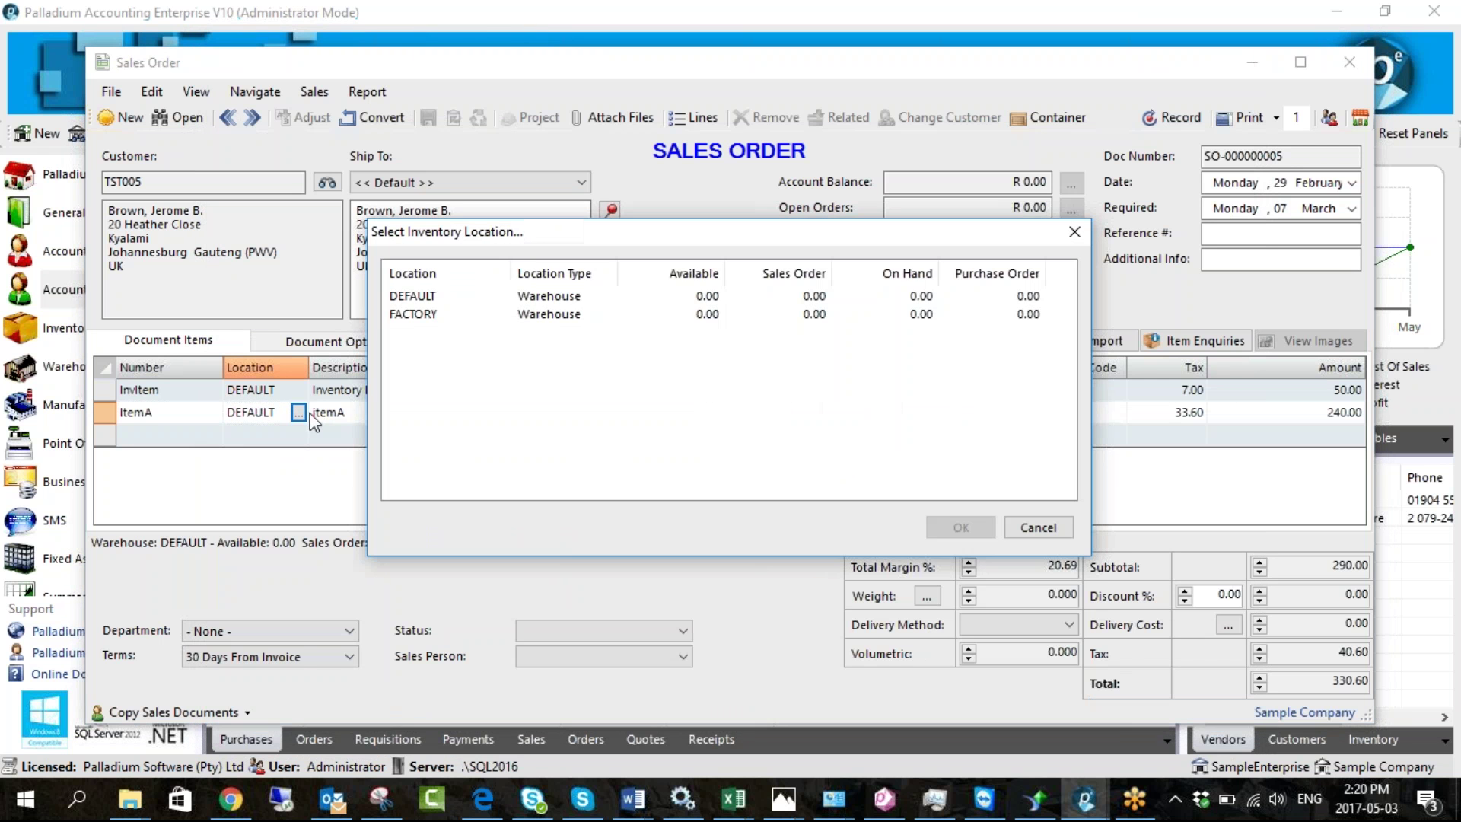
double_click(434, 314)
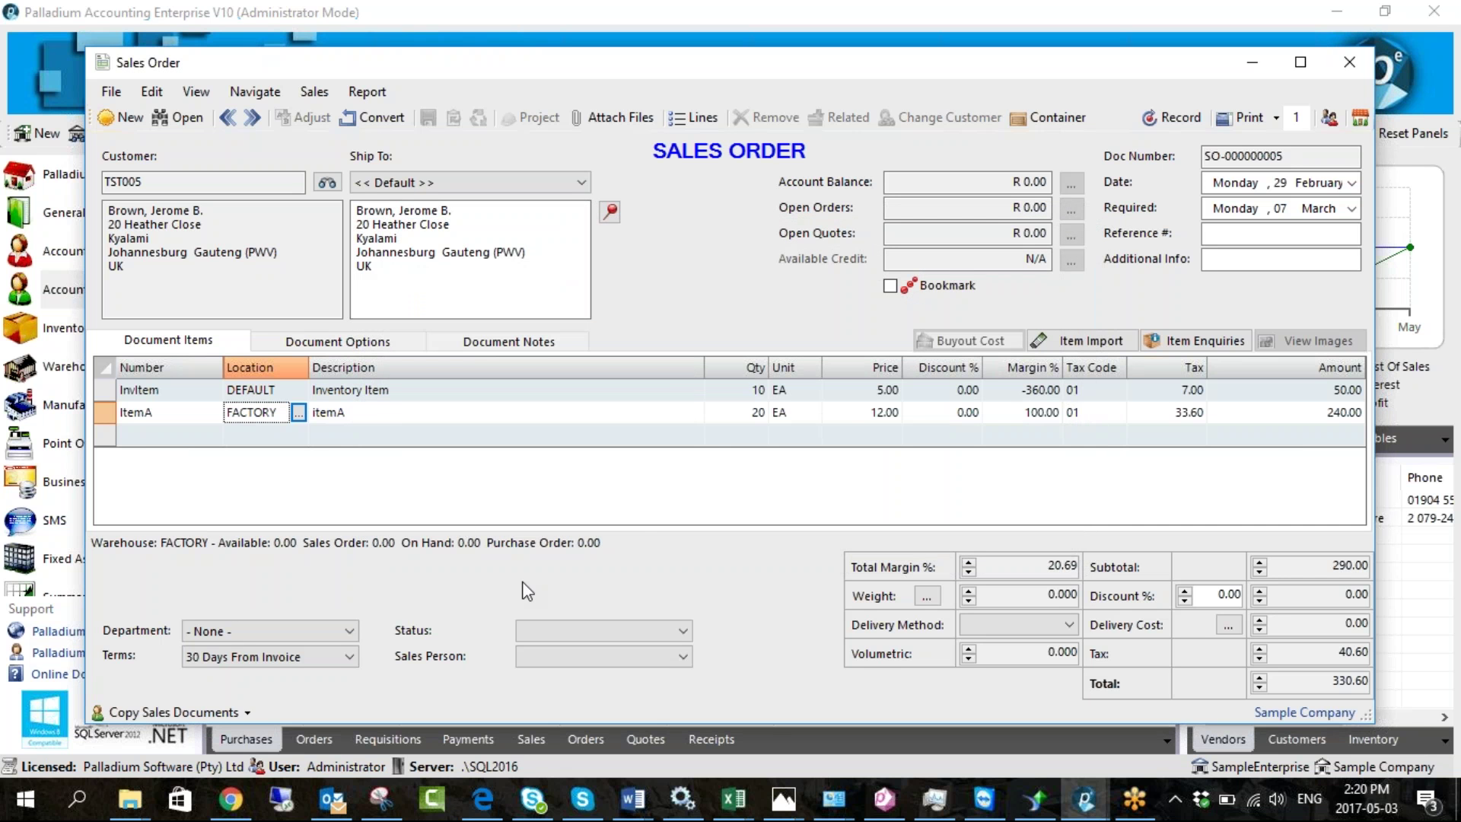
left_click(1170, 125)
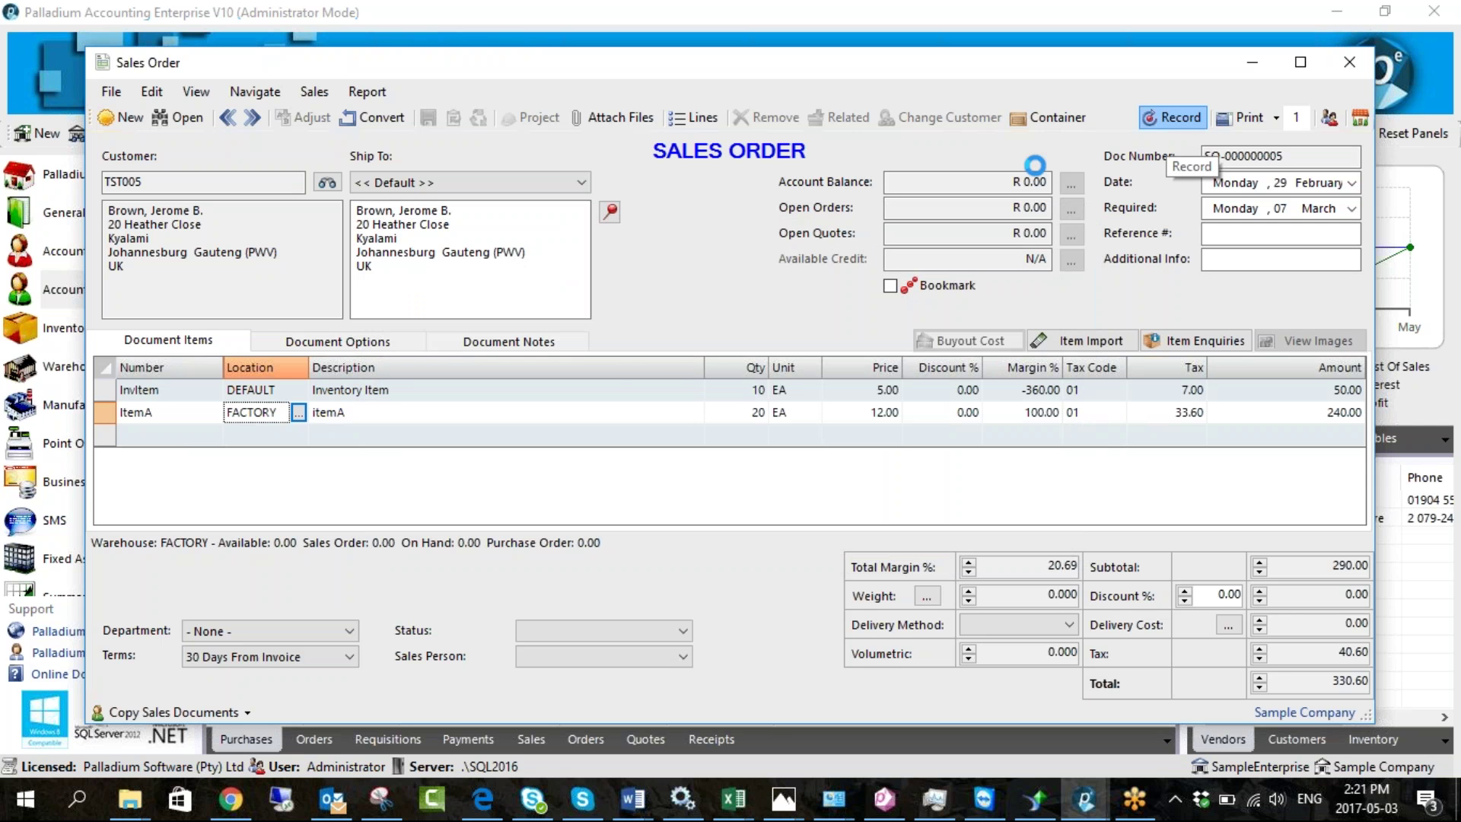
left_click(1349, 62)
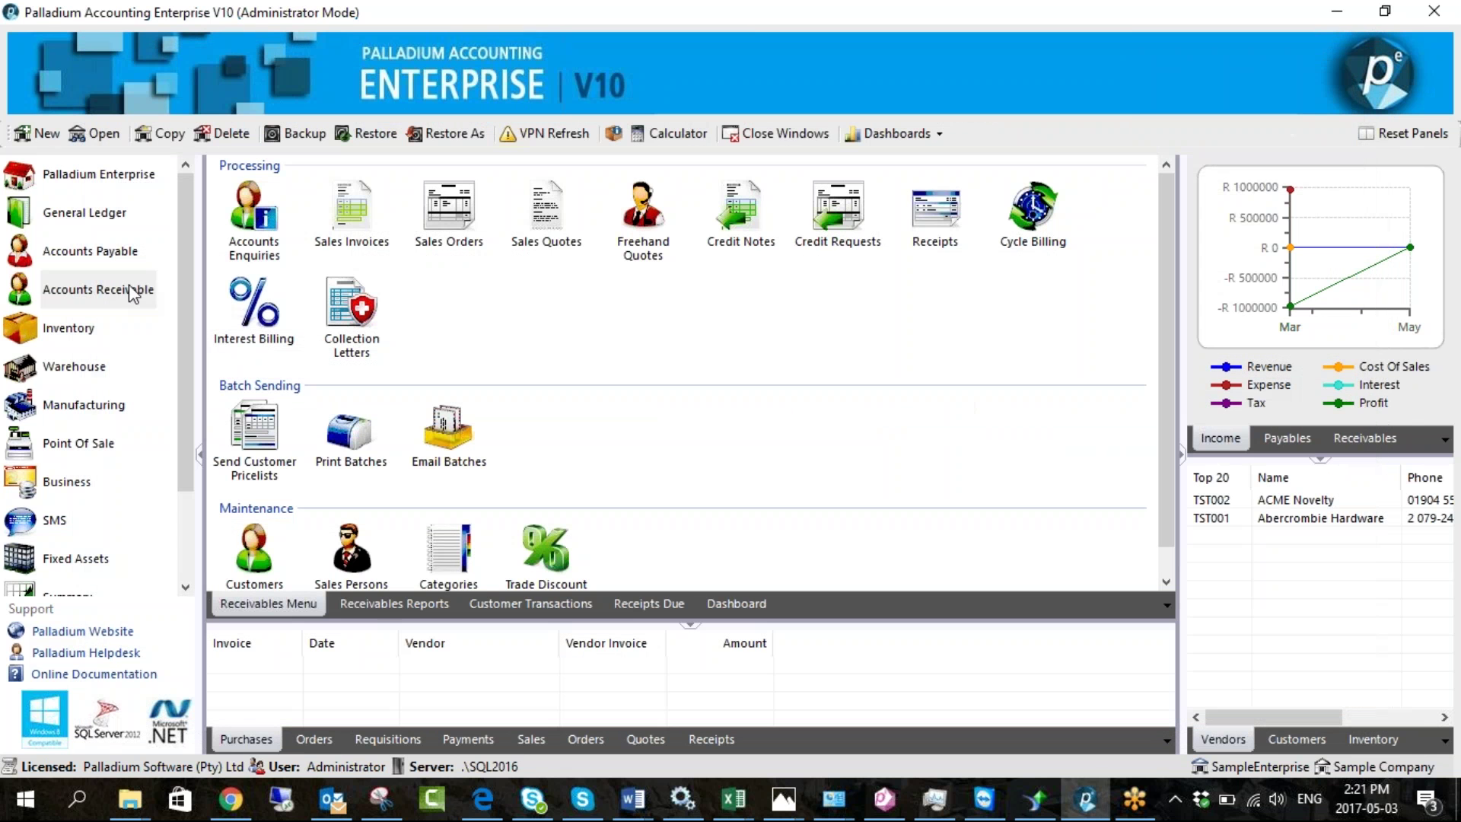
Issue pick tickets for the sales order with multiple locations and close the pick ticket list
left_click(103, 368)
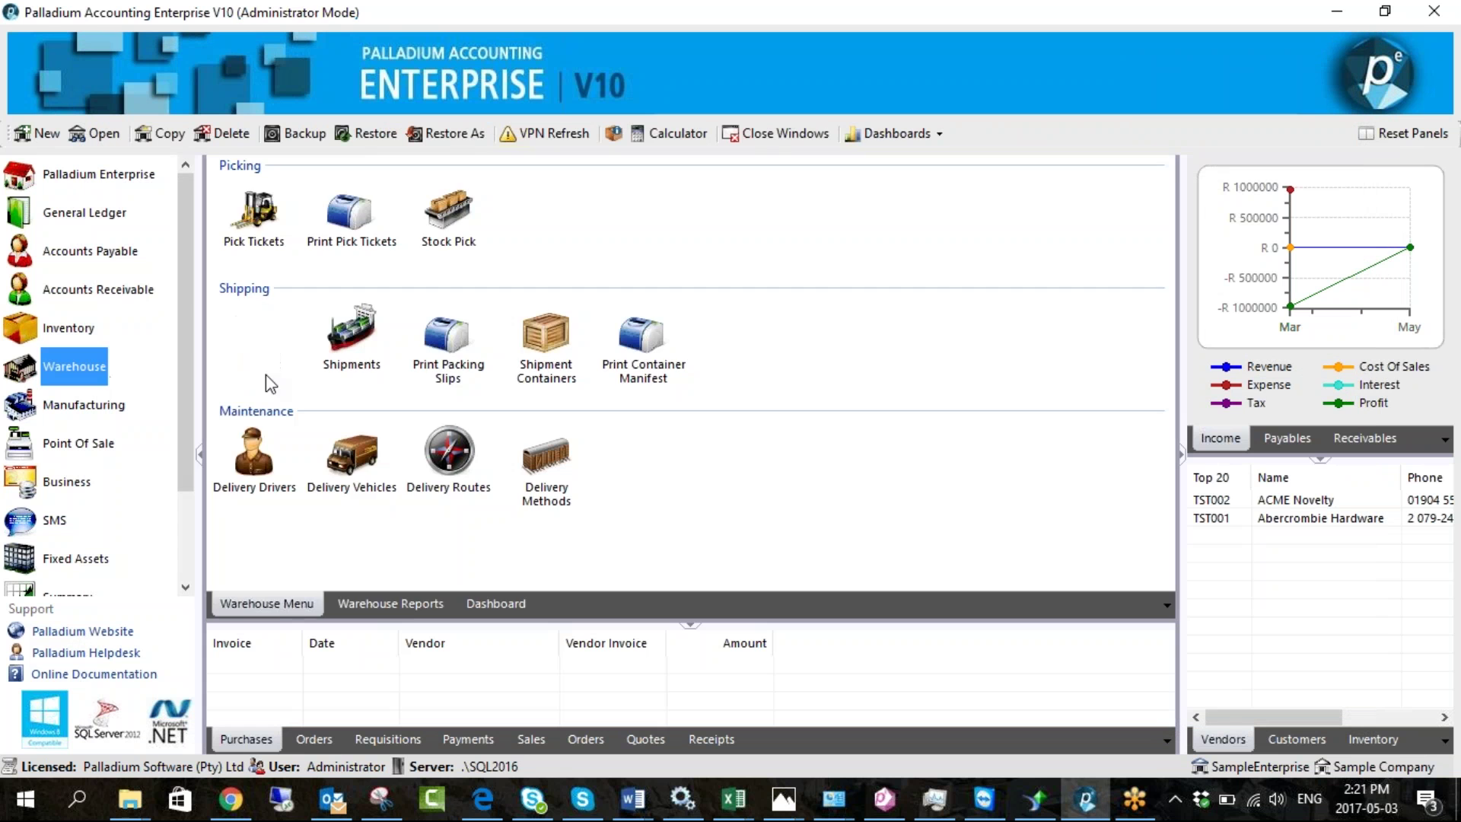
left_click(253, 217)
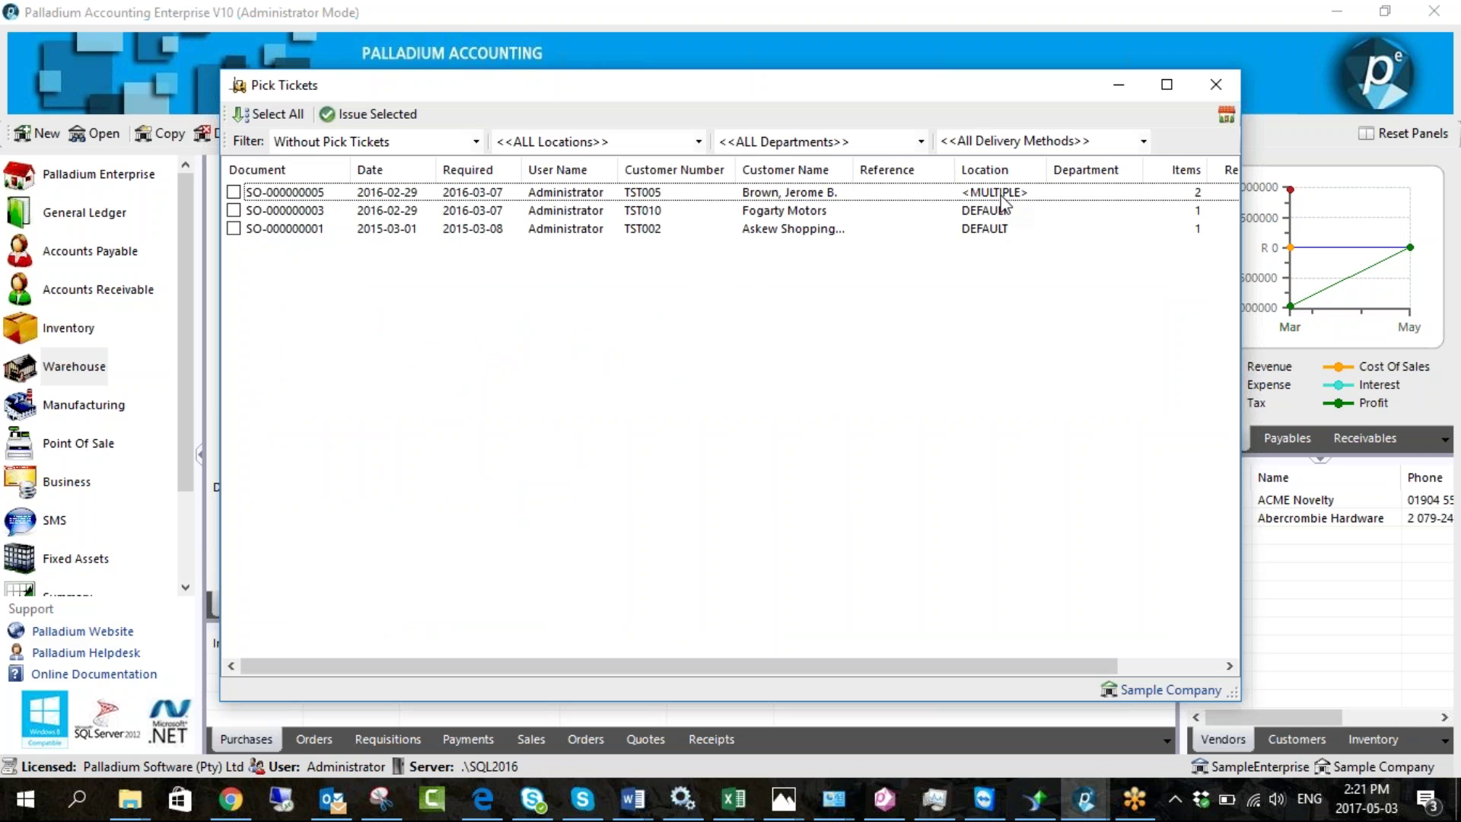
left_click(234, 193)
left_click(358, 116)
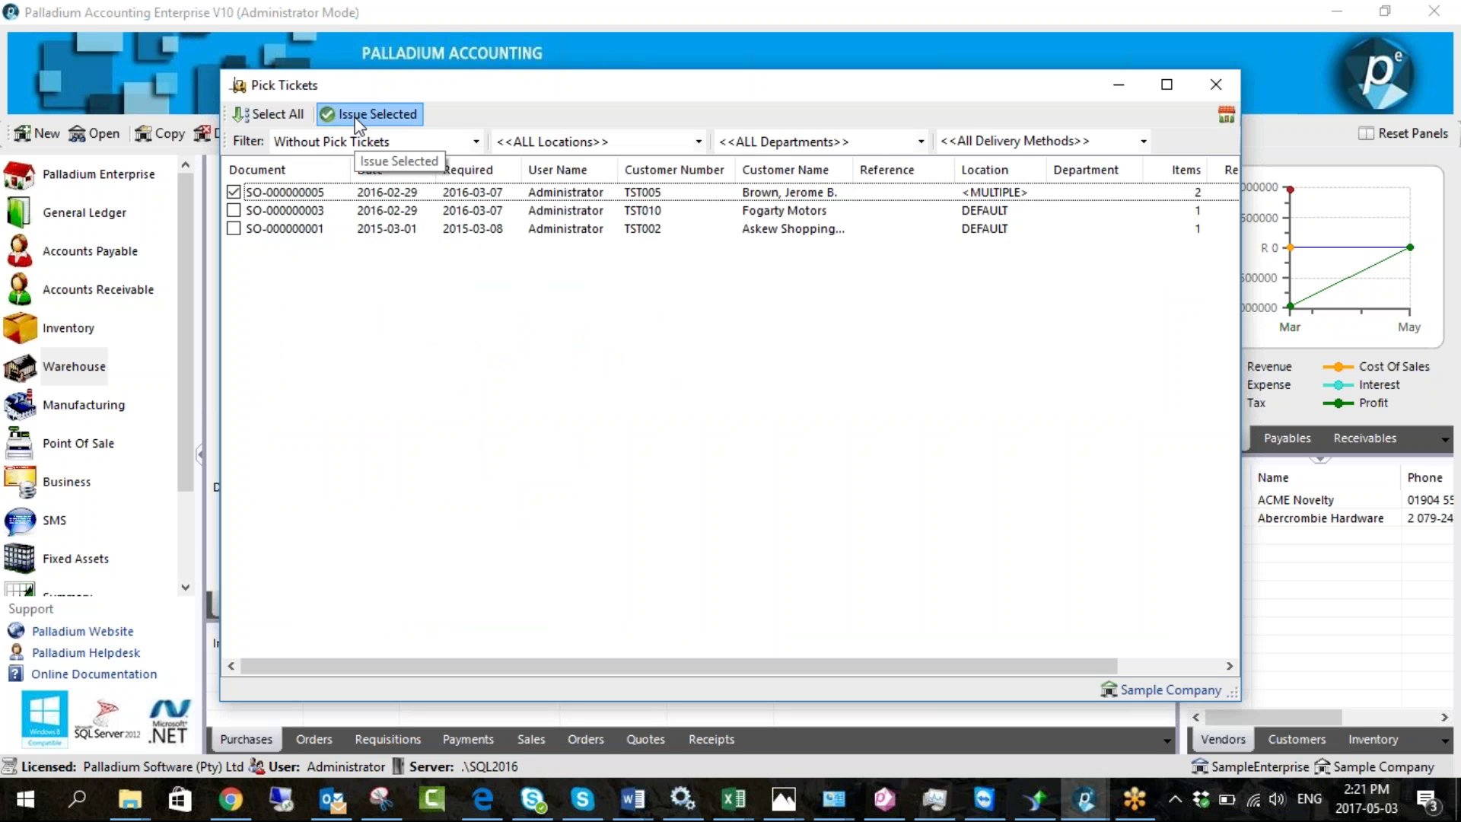
left_click(783, 473)
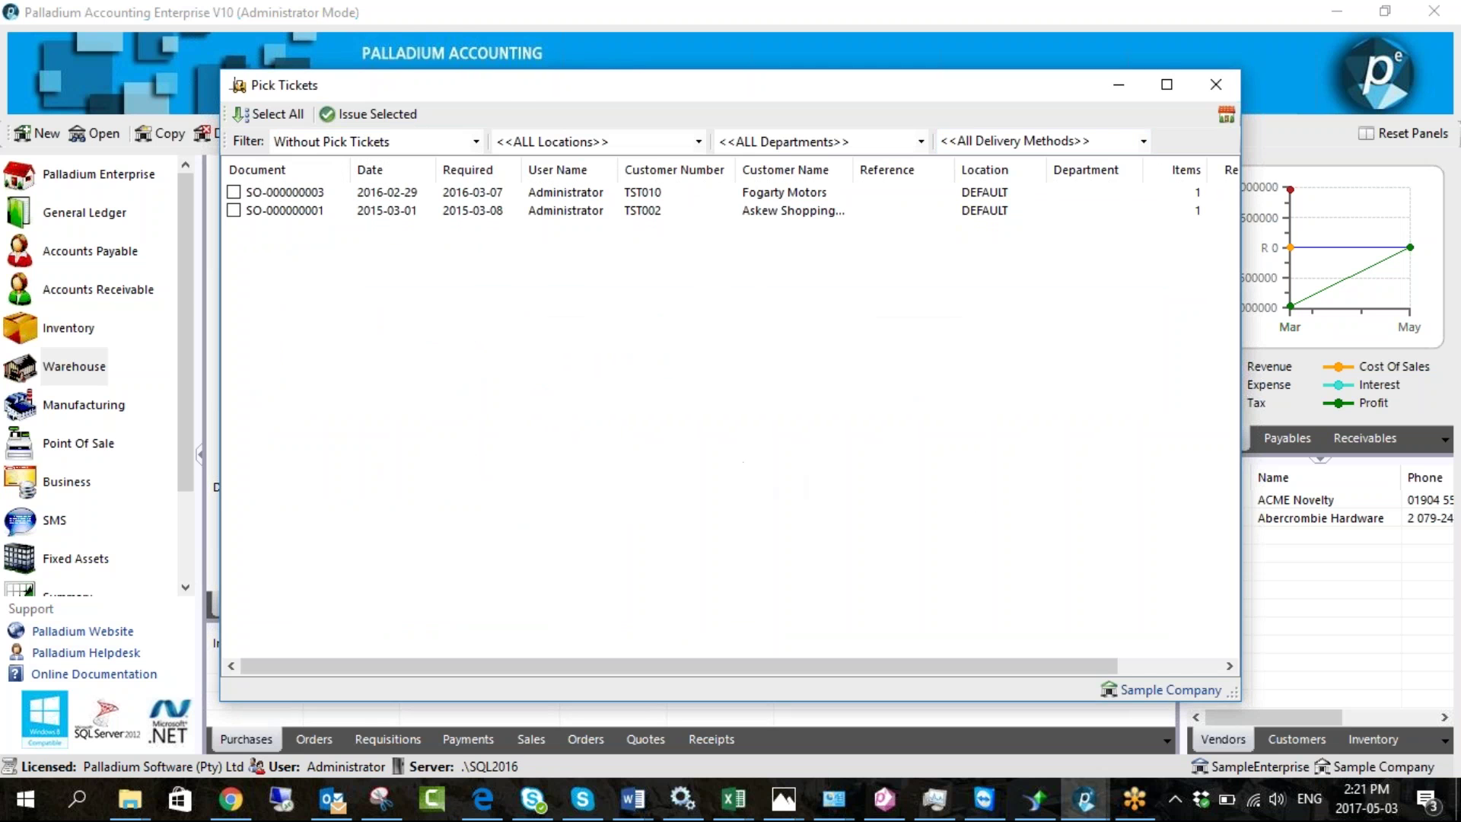
left_click(1216, 85)
Review the FACTORY and DEFAULT pick tickets available for printing, and close the list without printing
left_click(354, 230)
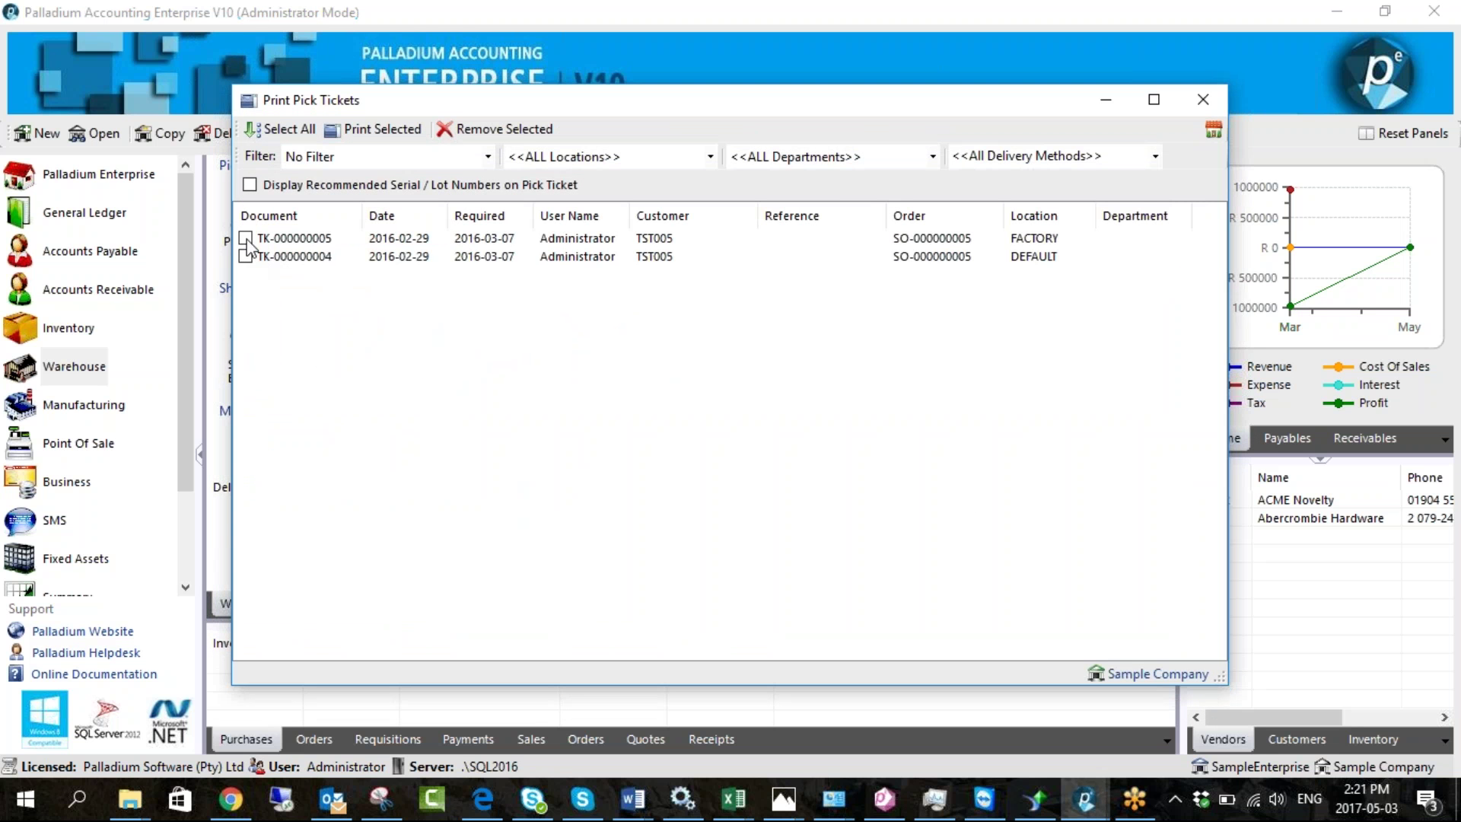
left_click(246, 256)
left_click(1194, 106)
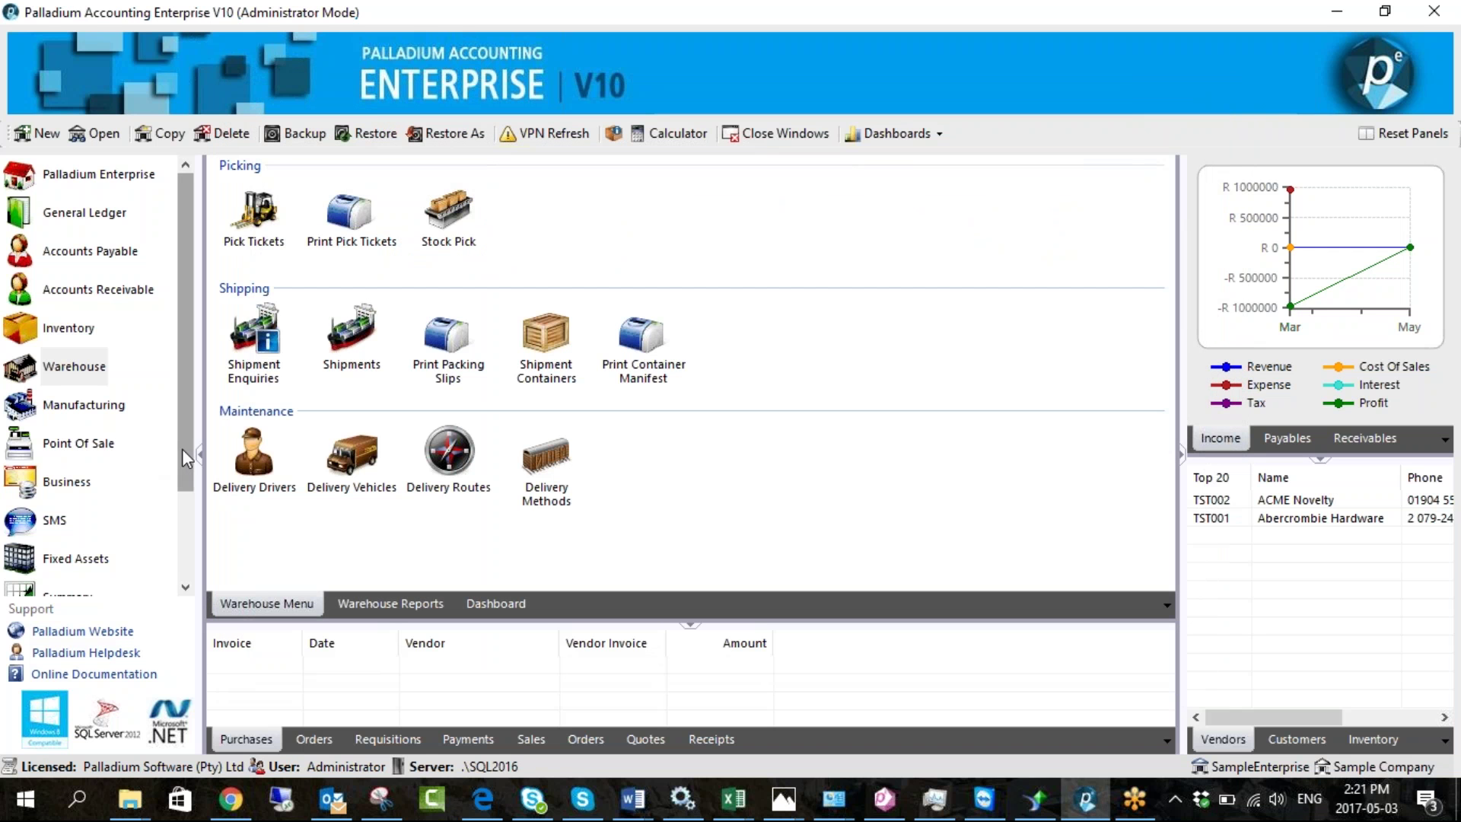
Review the warehouse pick ticket options in the company options, including splitting per location, and cancel
scroll(181, 449, "down", 3)
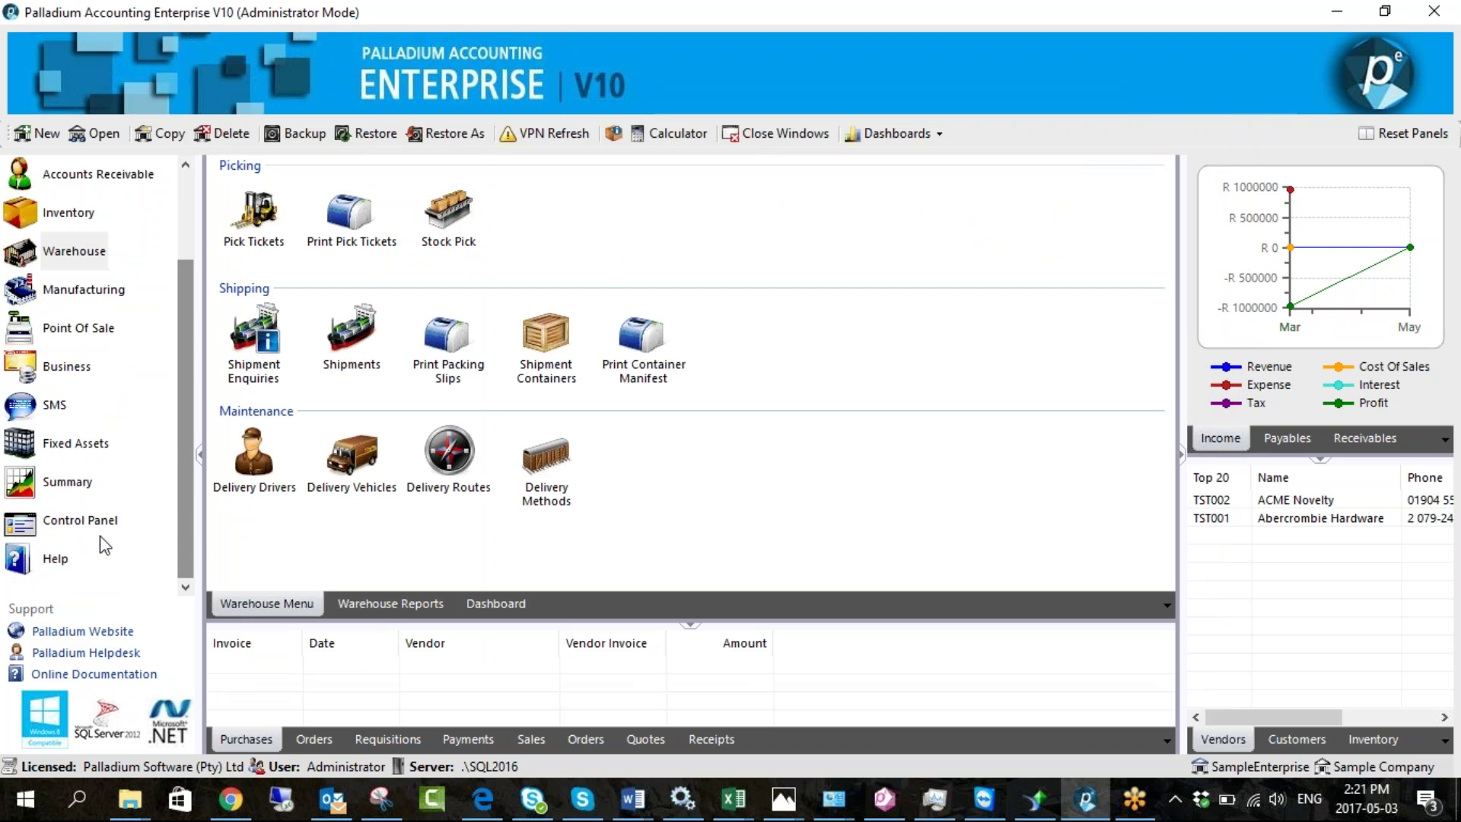
left_click(92, 533)
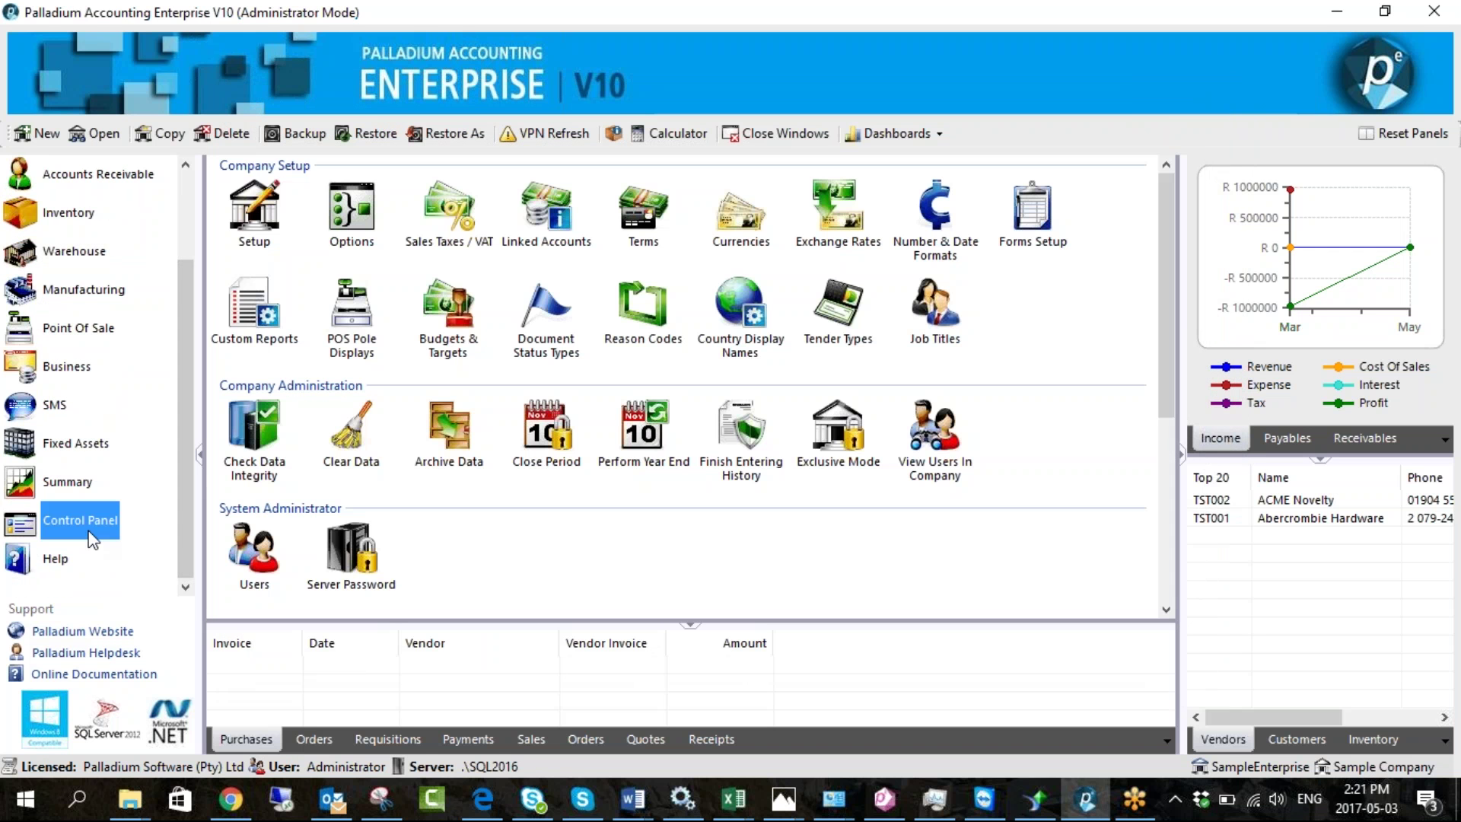
left_click(1037, 232)
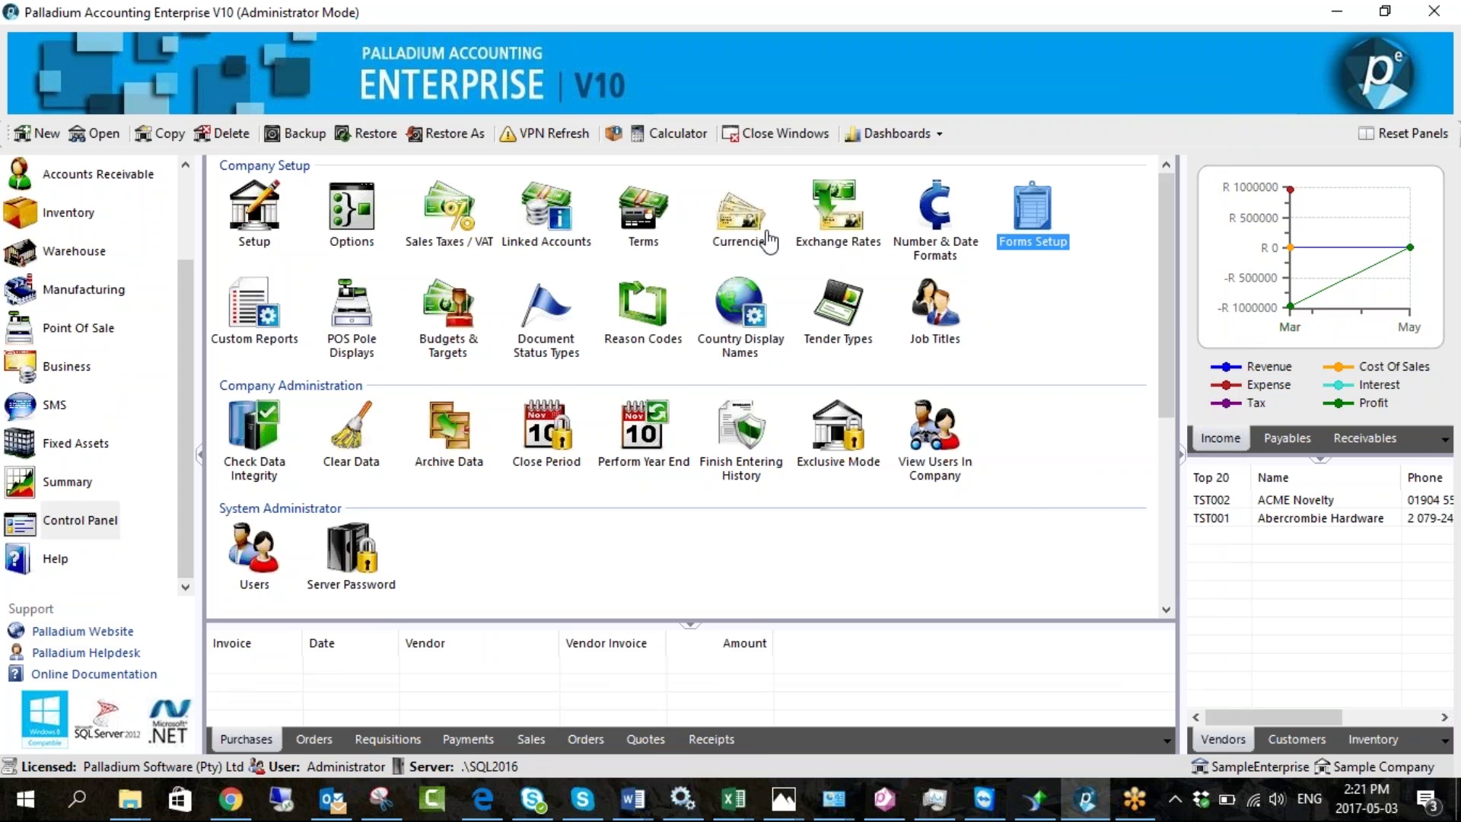
left_click(943, 505)
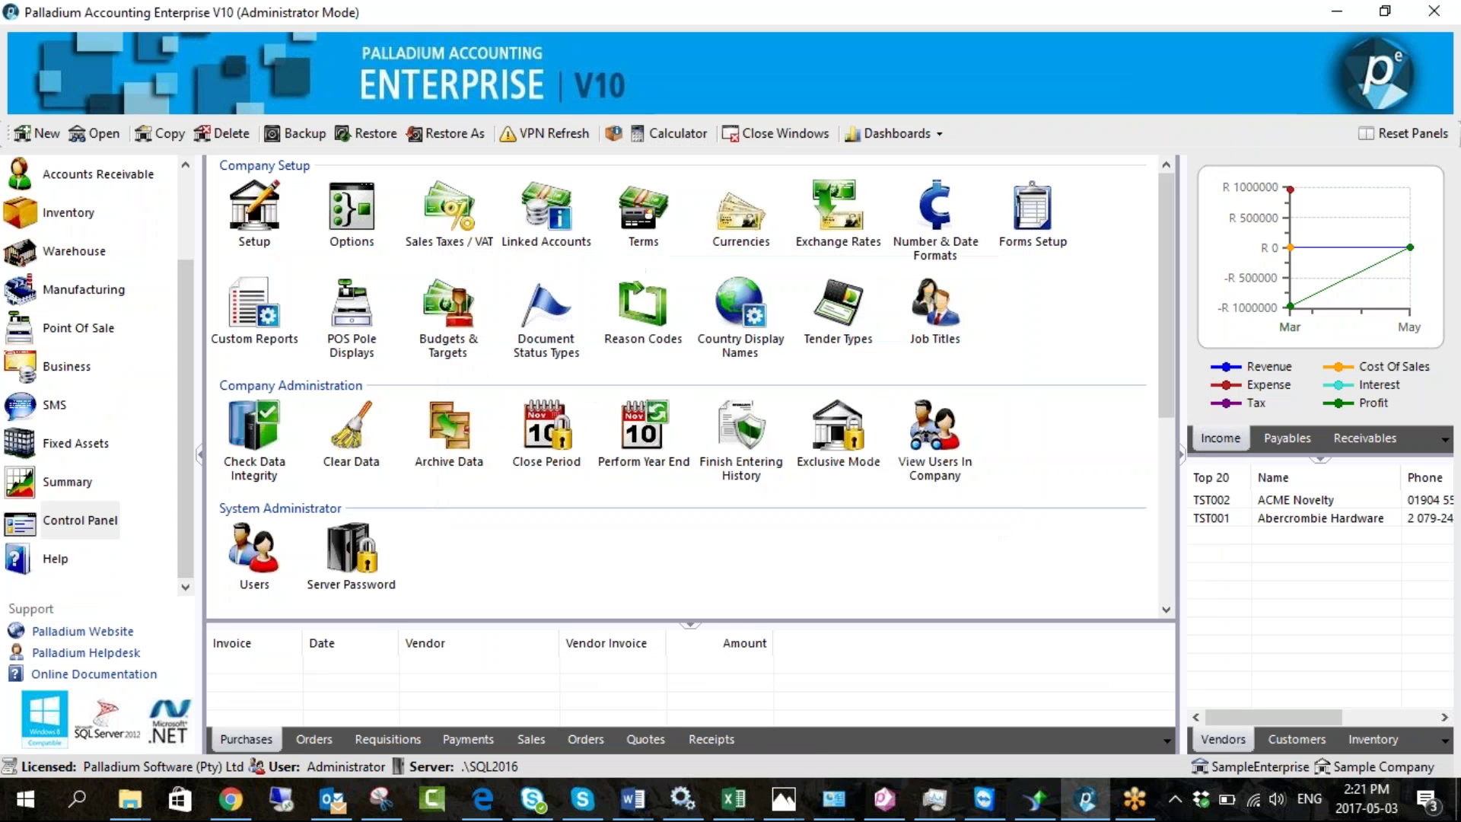
left_click(363, 226)
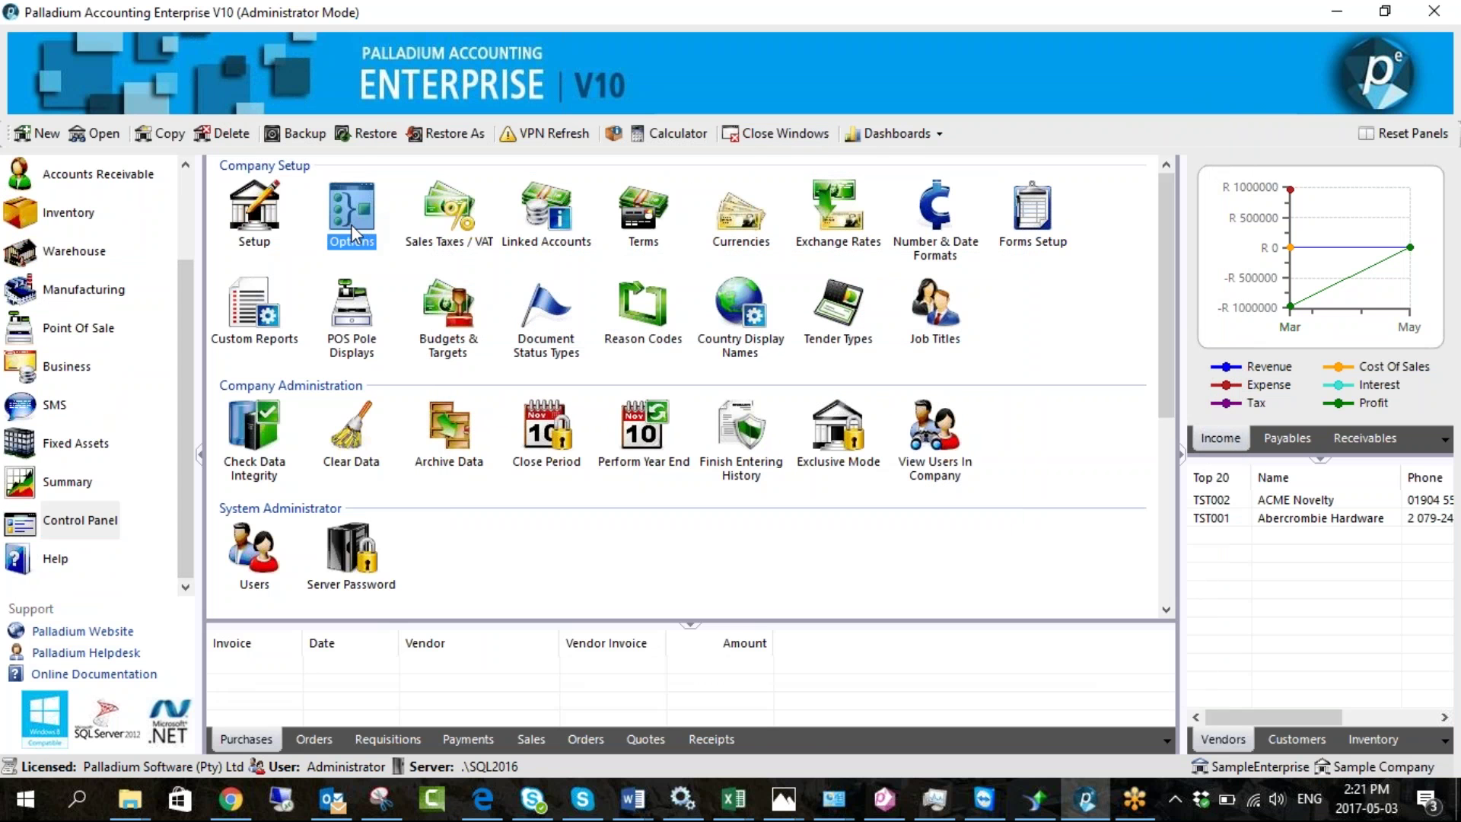
double_click(348, 227)
left_click(657, 91)
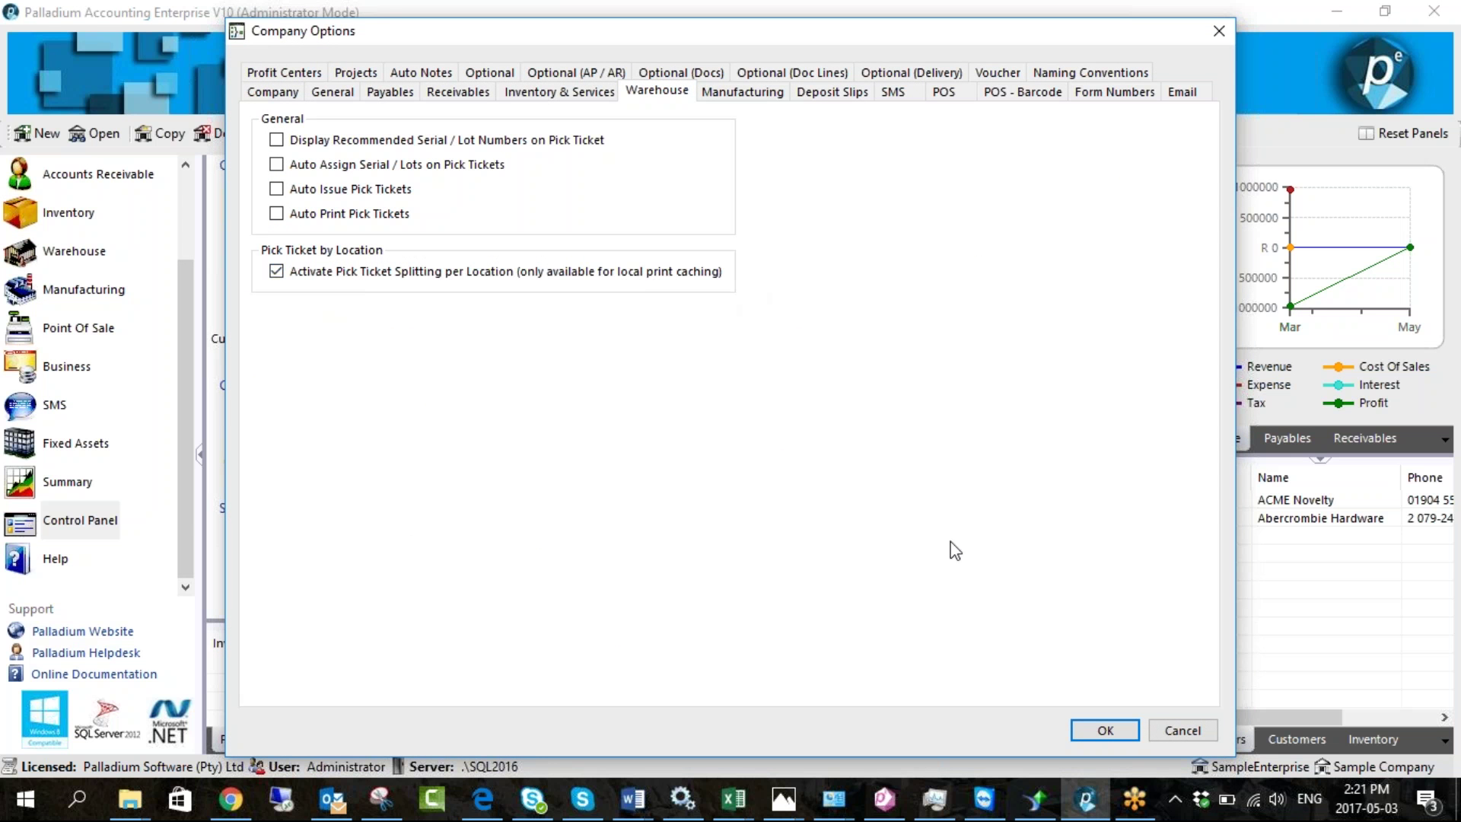
left_click(1172, 733)
Open the local forms setup and view where a warehouse pick ticket template is chosen, cancelling the file selection
double_click(1030, 213)
key("Return")
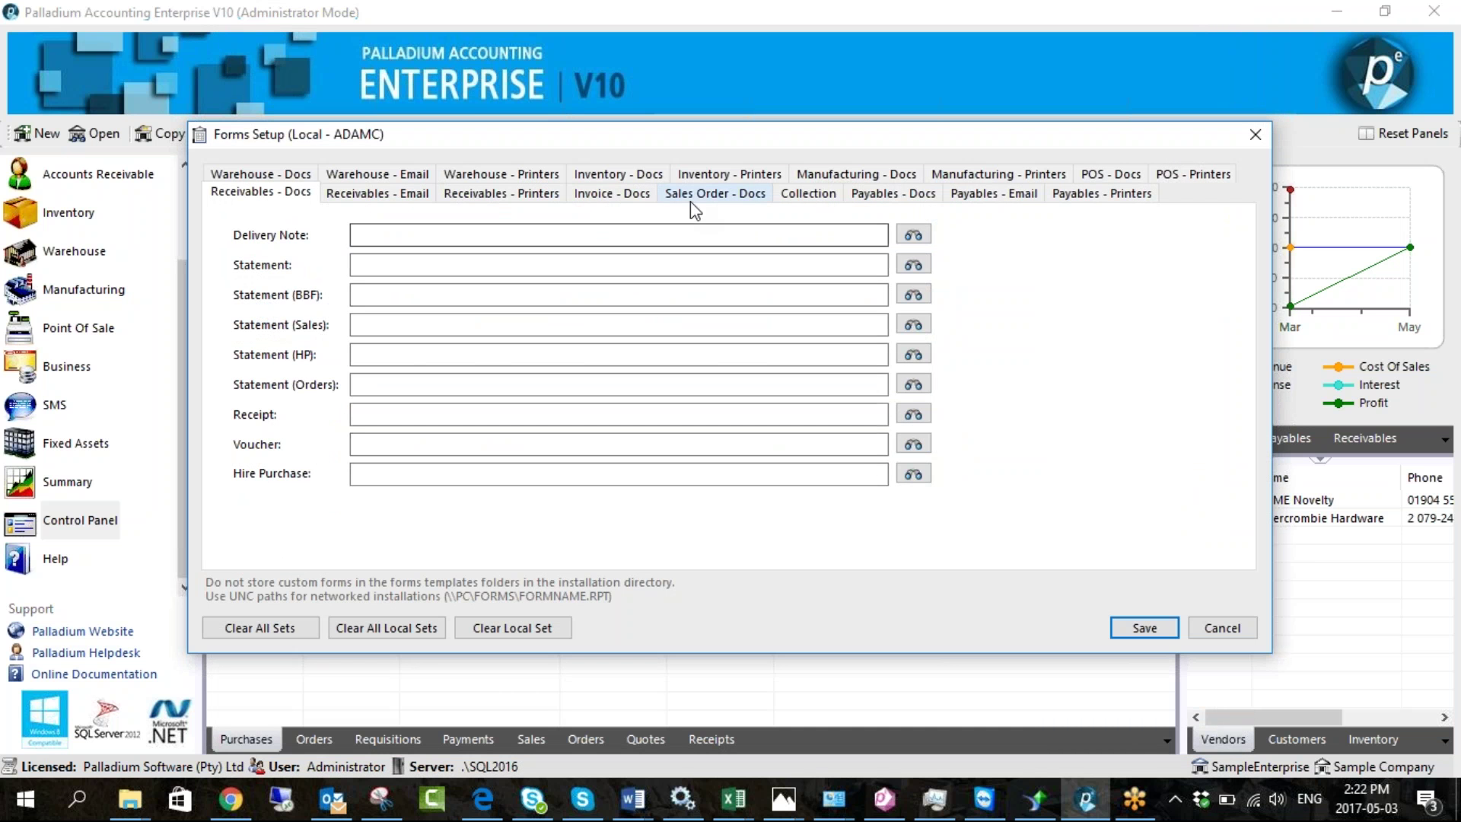
left_click(670, 195)
left_click(273, 177)
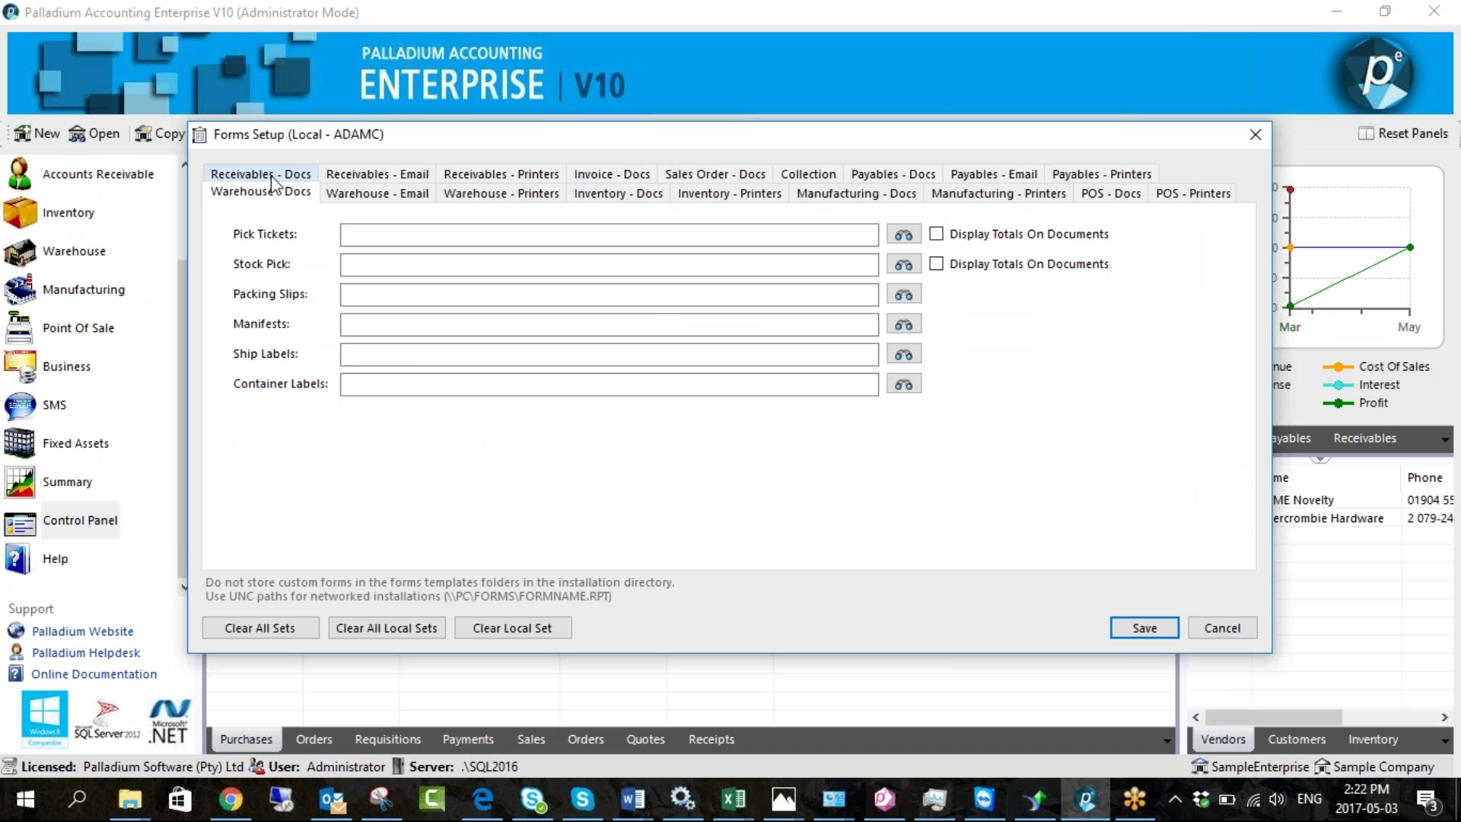
left_click(904, 236)
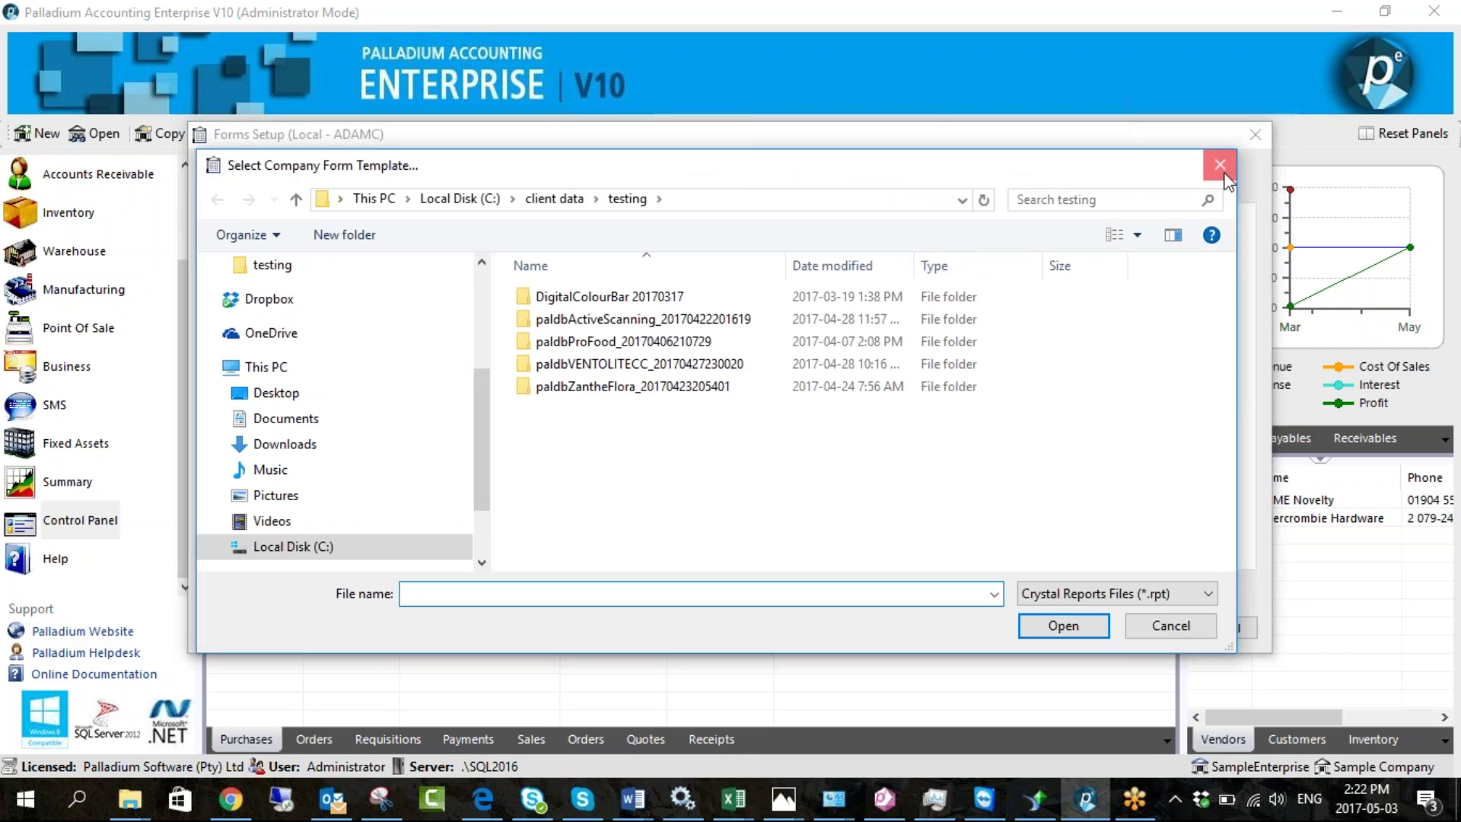
key("Escape")
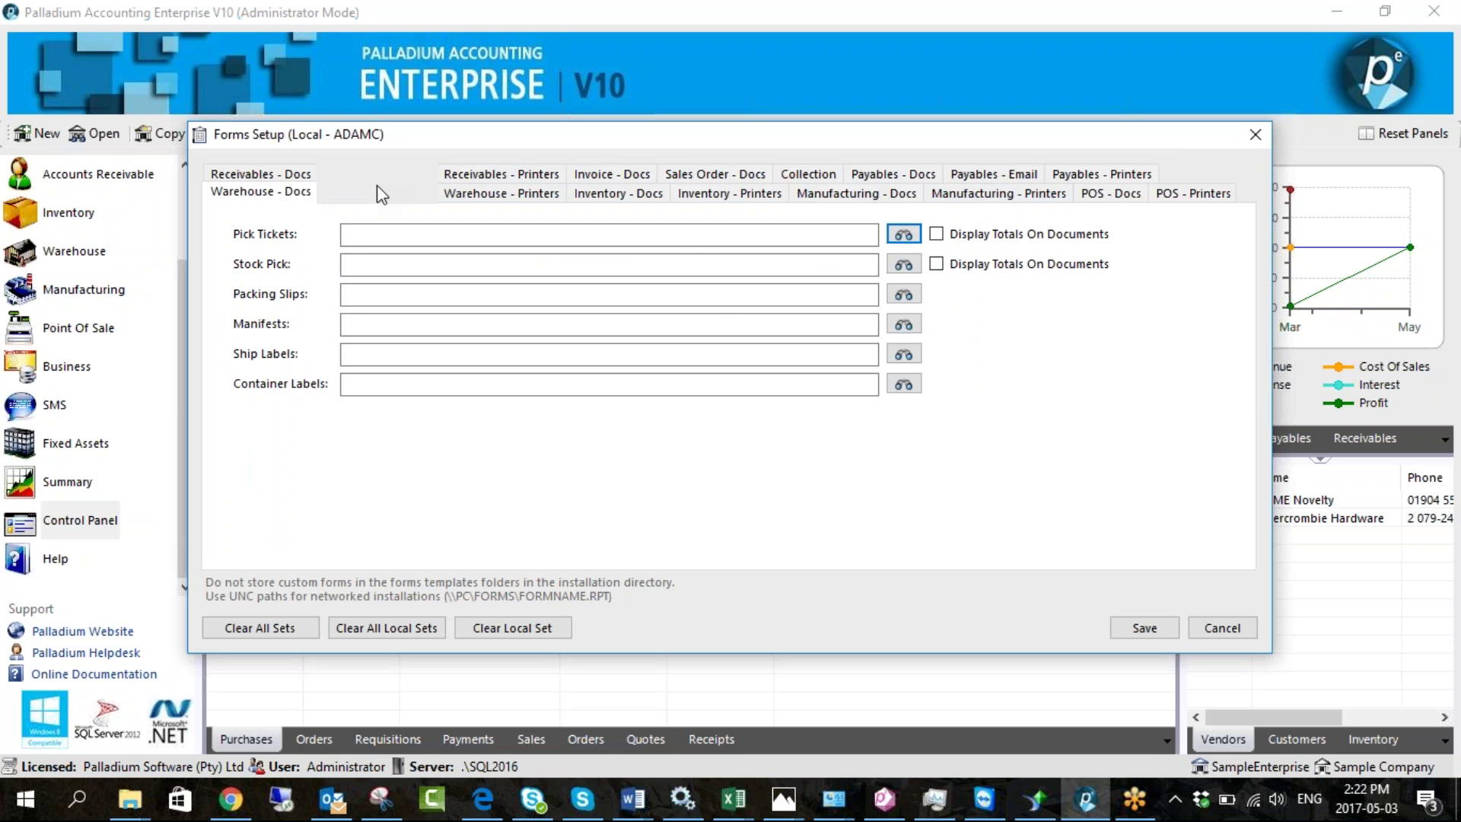
Examine the pick ticket printer choices for the DEFAULT and FACTORY locations, and cancel the forms setup
left_click(471, 200)
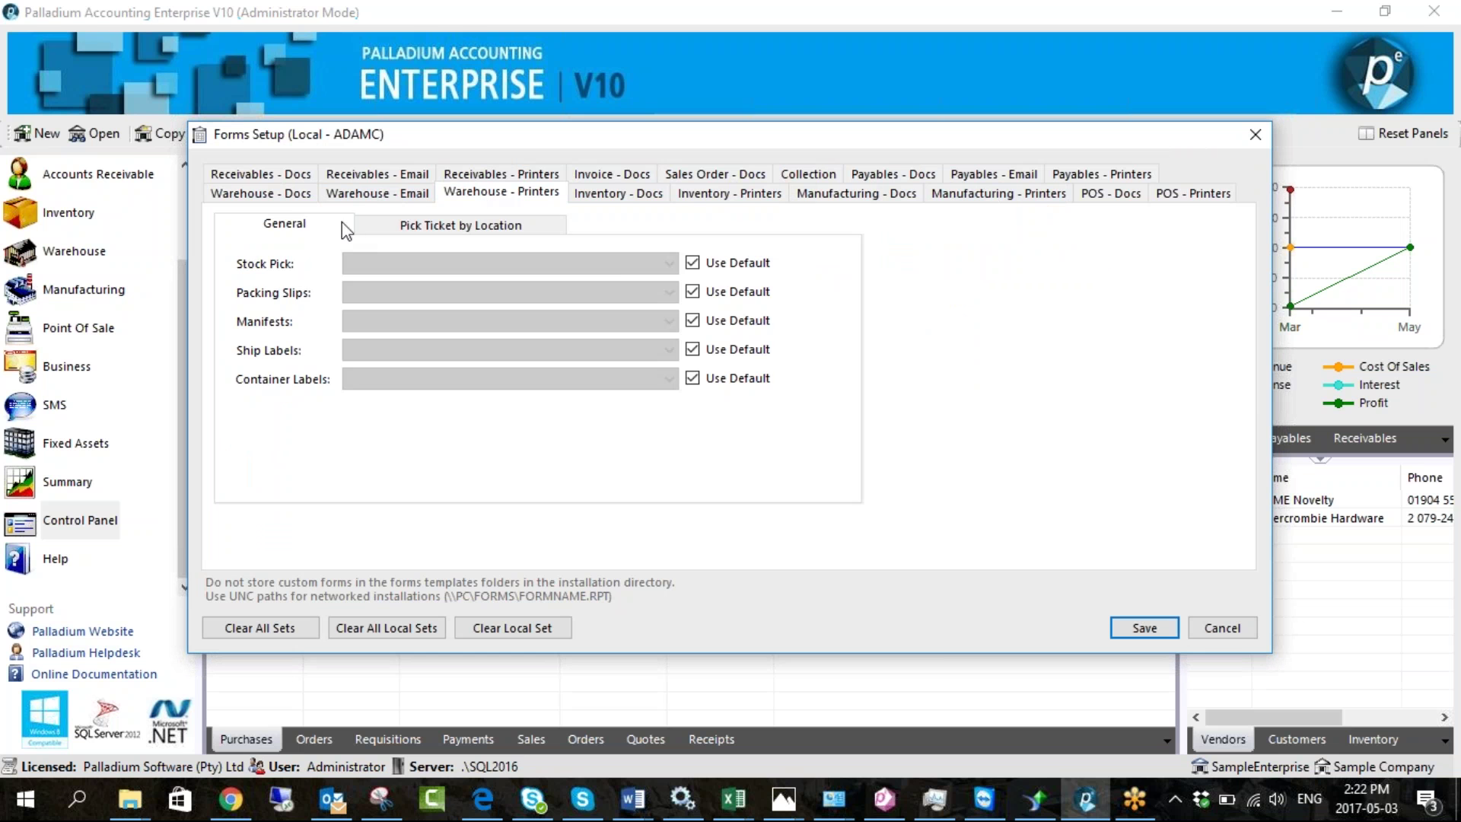
left_click(417, 229)
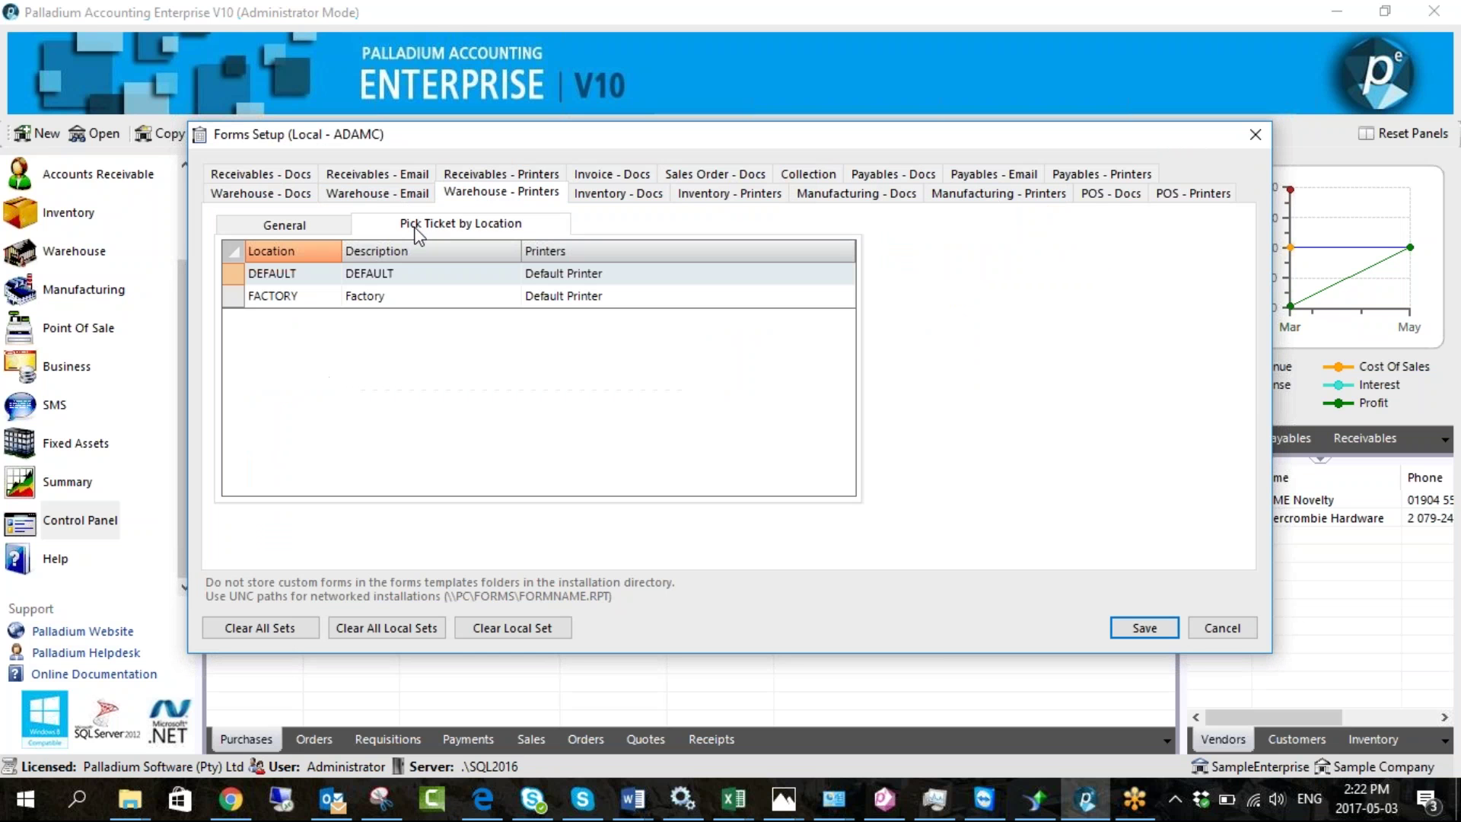
left_click(669, 275)
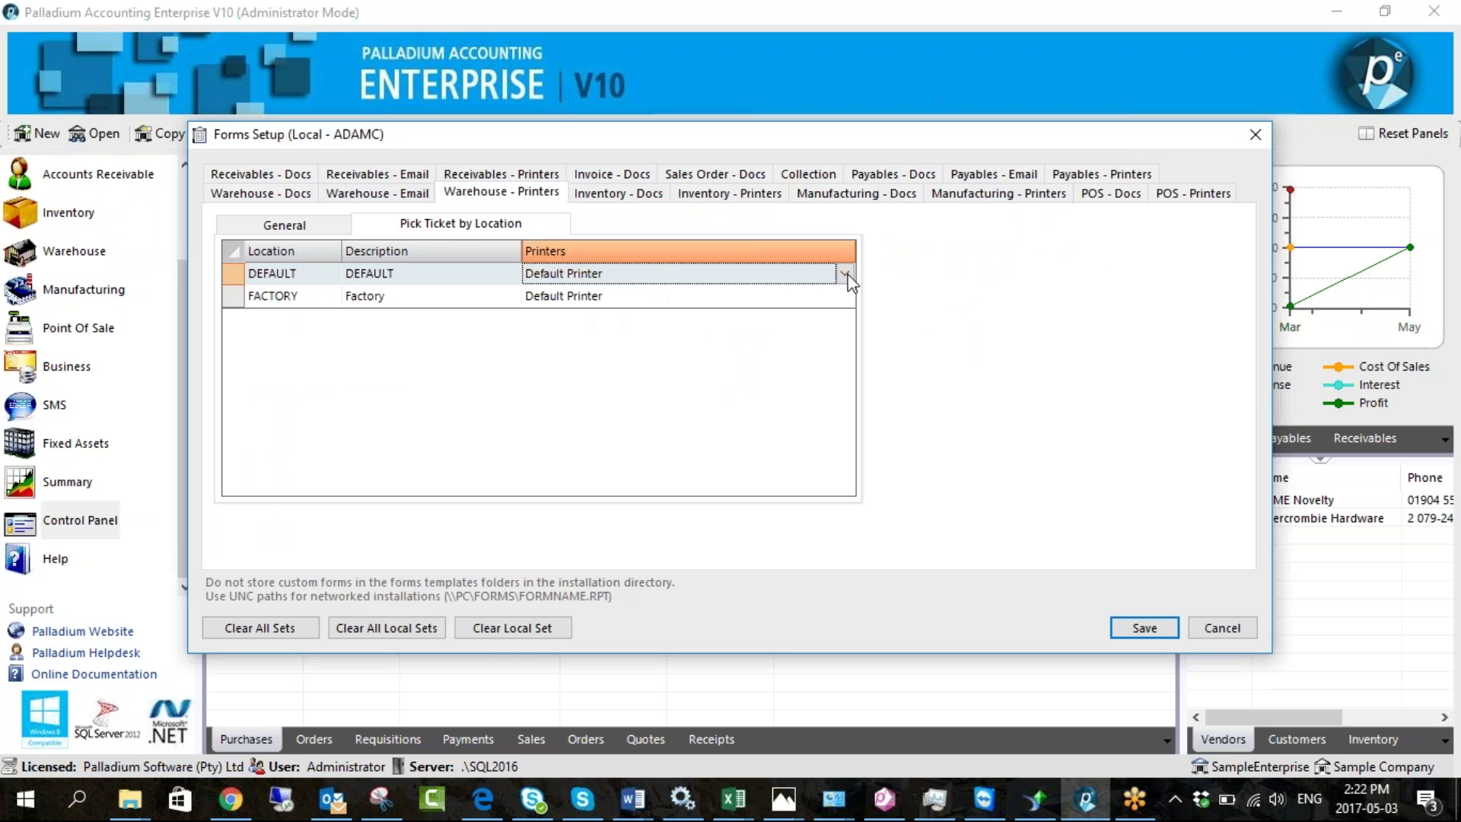
left_click(845, 276)
left_click(842, 294)
left_click(846, 299)
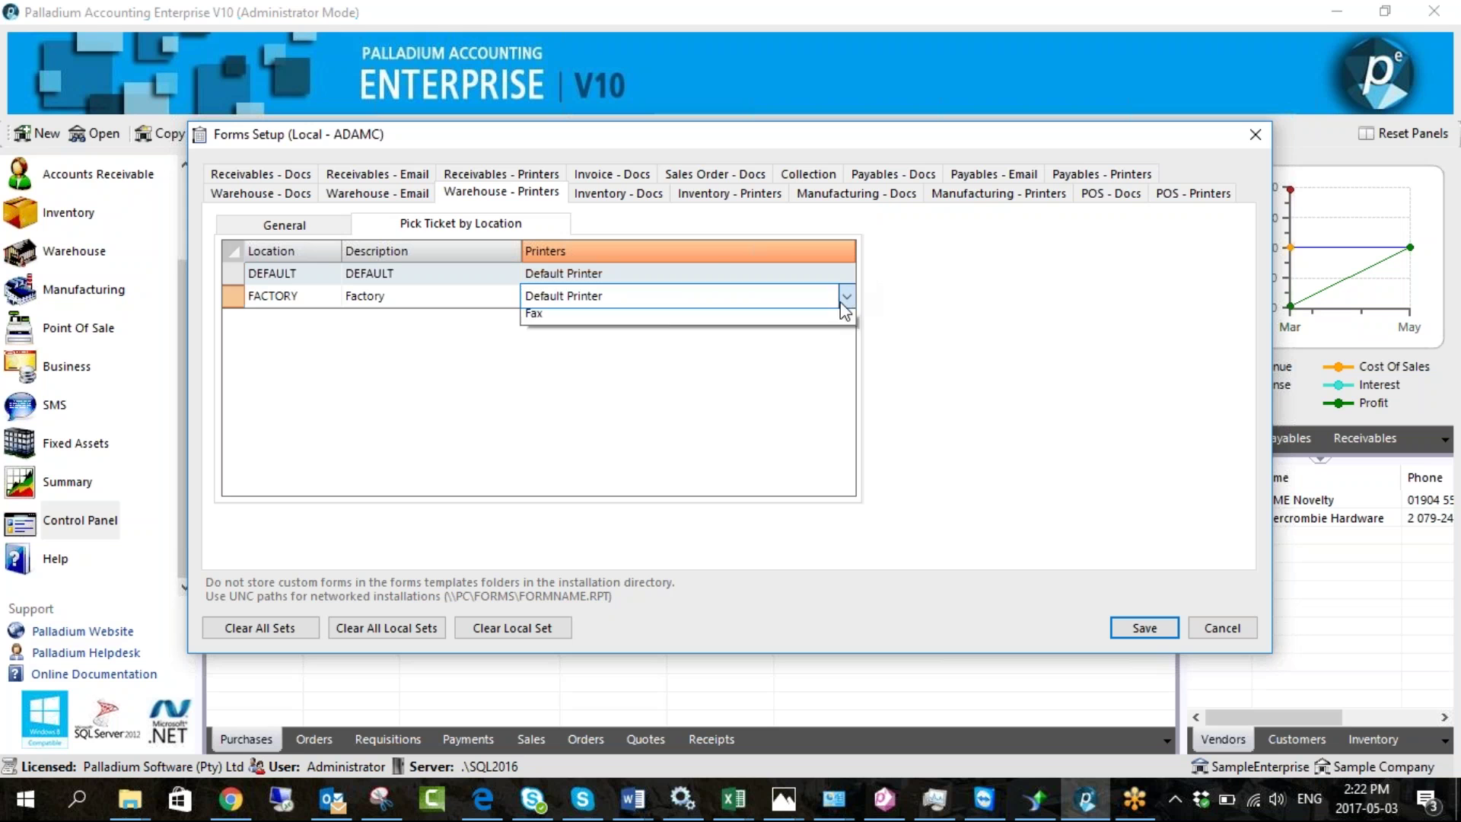
left_click(843, 301)
left_click(720, 273)
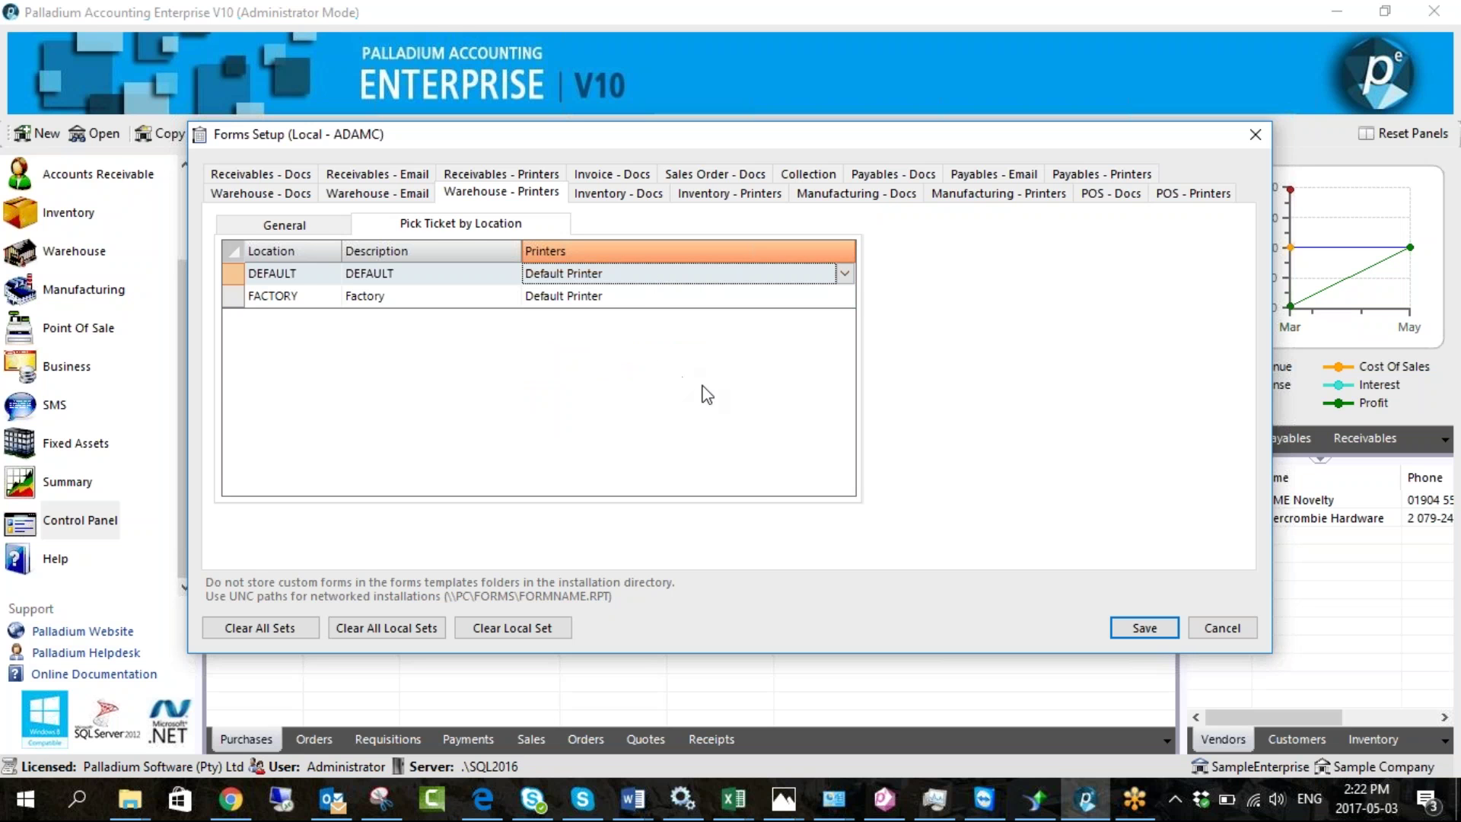
left_click(1218, 630)
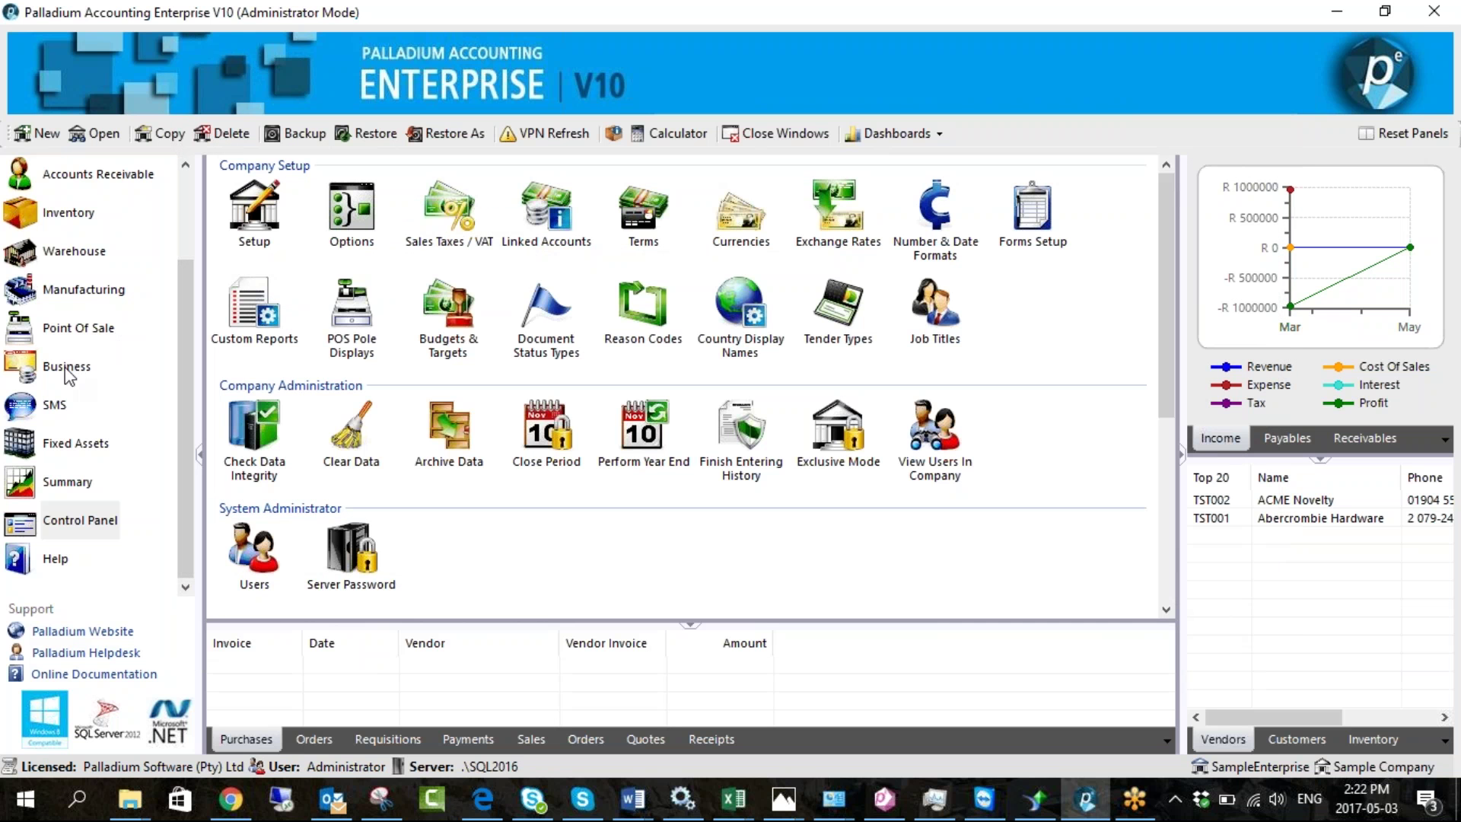
left_click(68, 211)
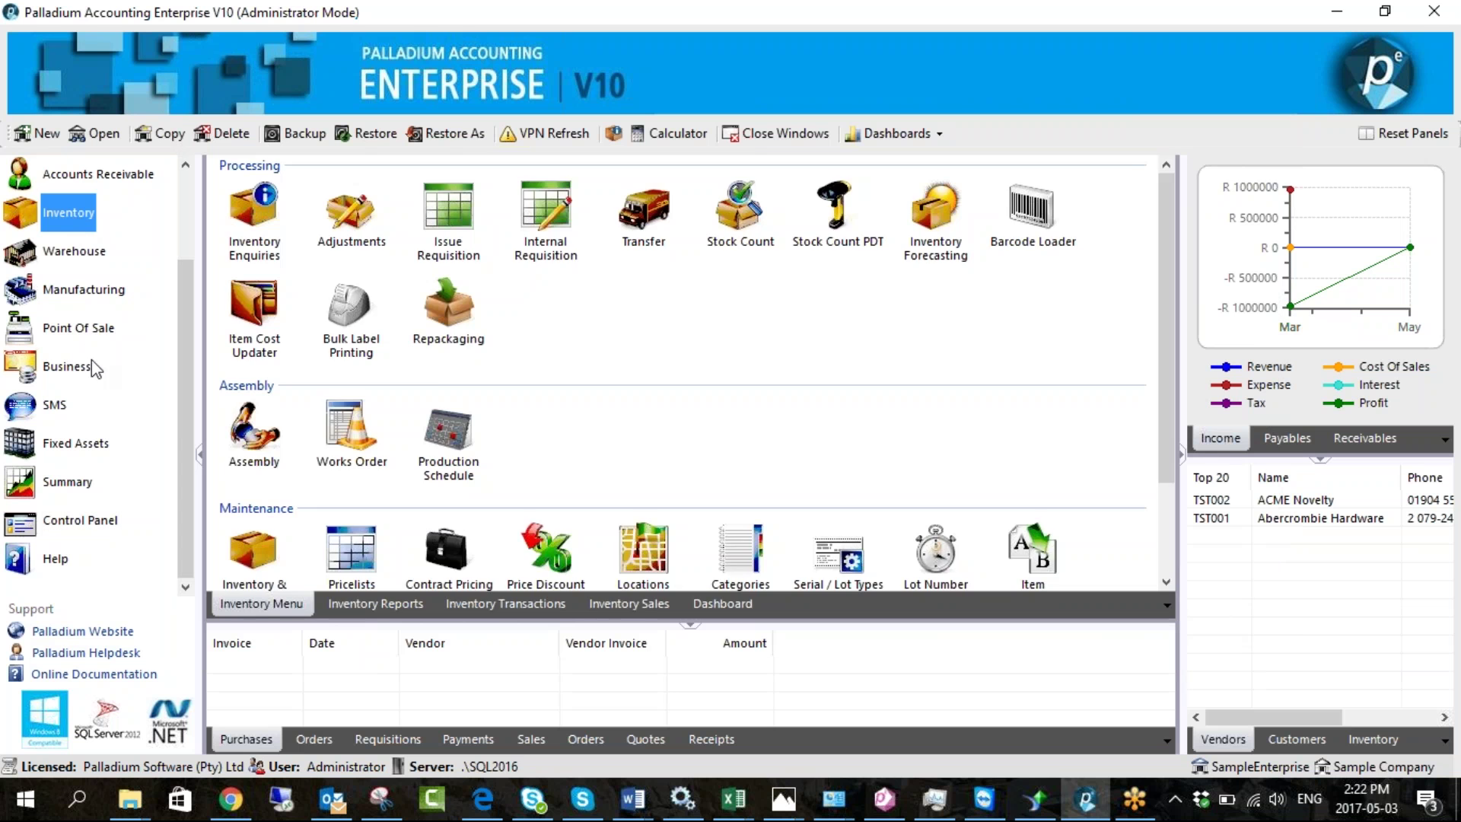
left_click(76, 253)
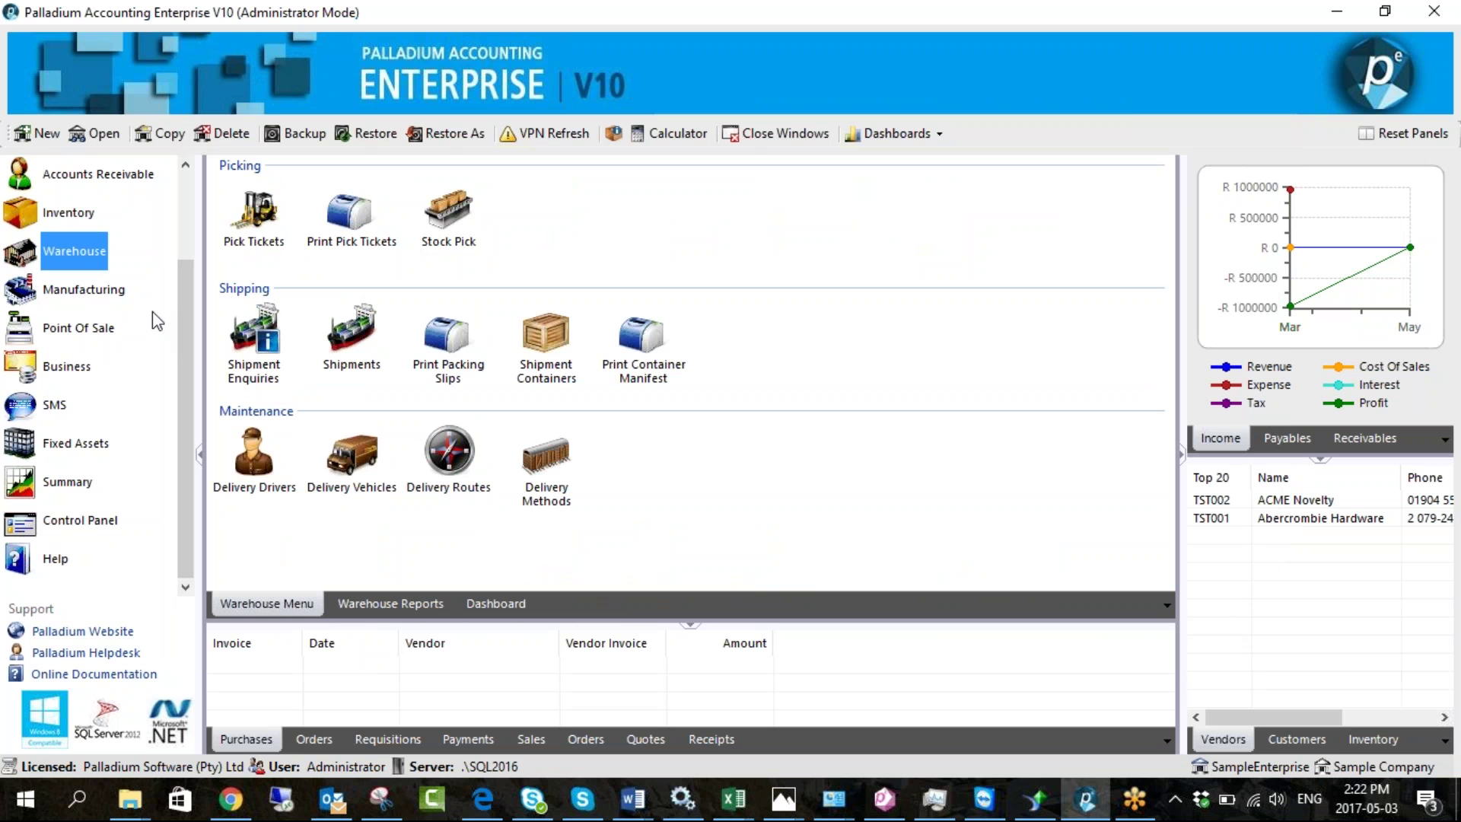
left_click_drag(184, 294, 167, 213)
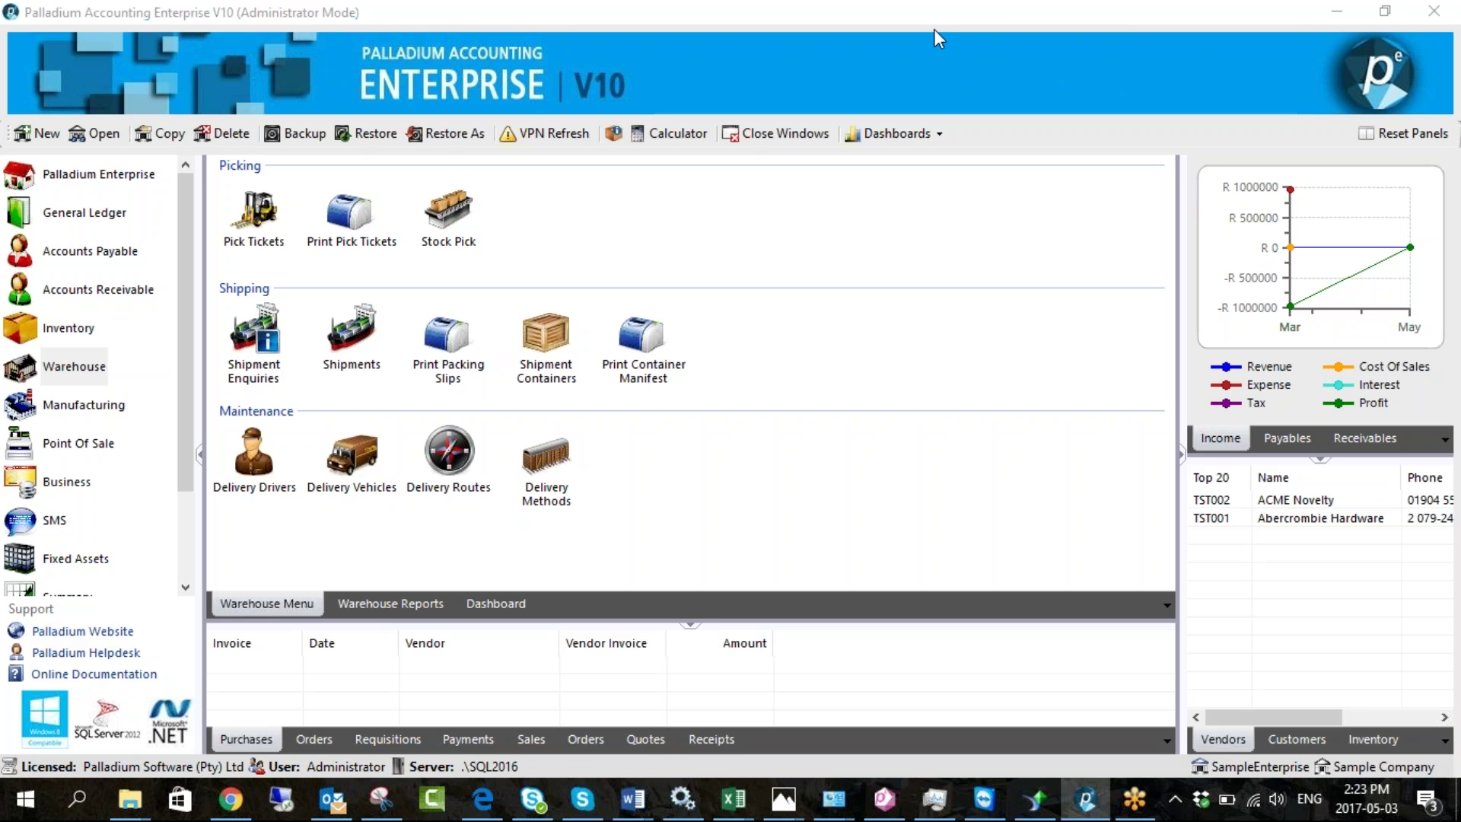
left_click(69, 325)
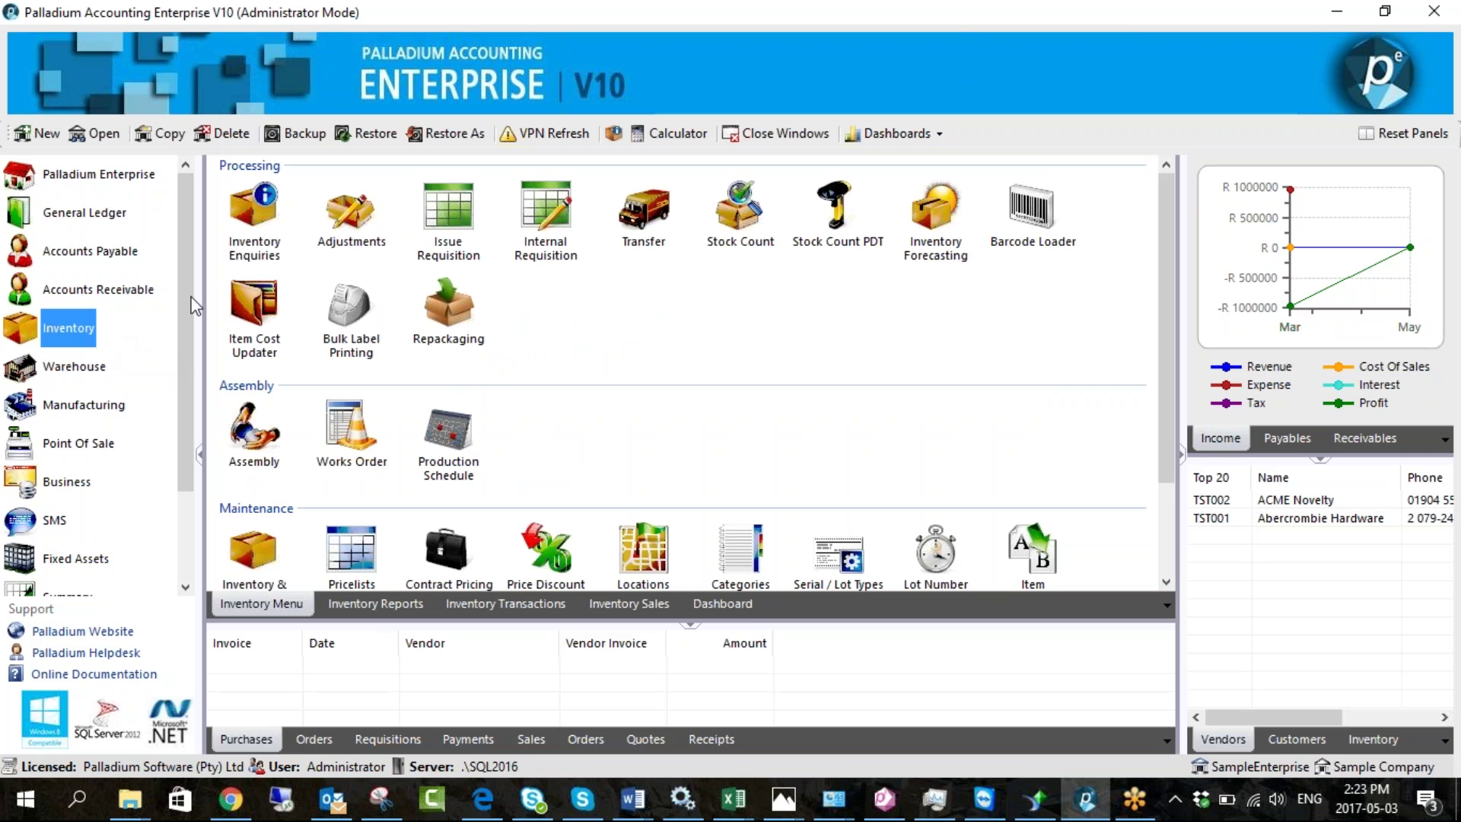
Load the DEFAULT location's pick ticket in Stock Pick, set InvItem's picked quantity to 8 and record it
left_click(98, 372)
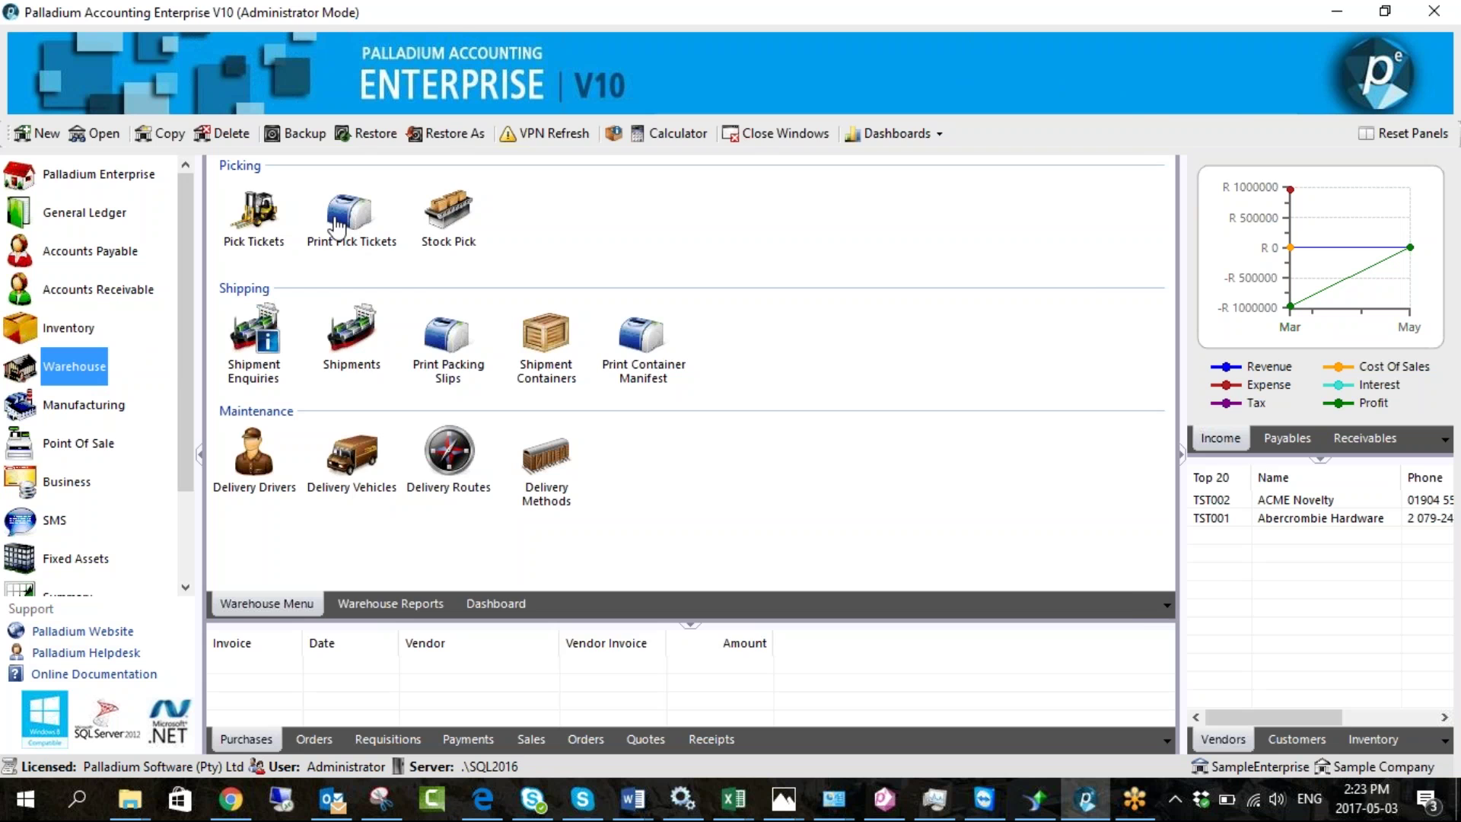
left_click(446, 217)
left_click(415, 192)
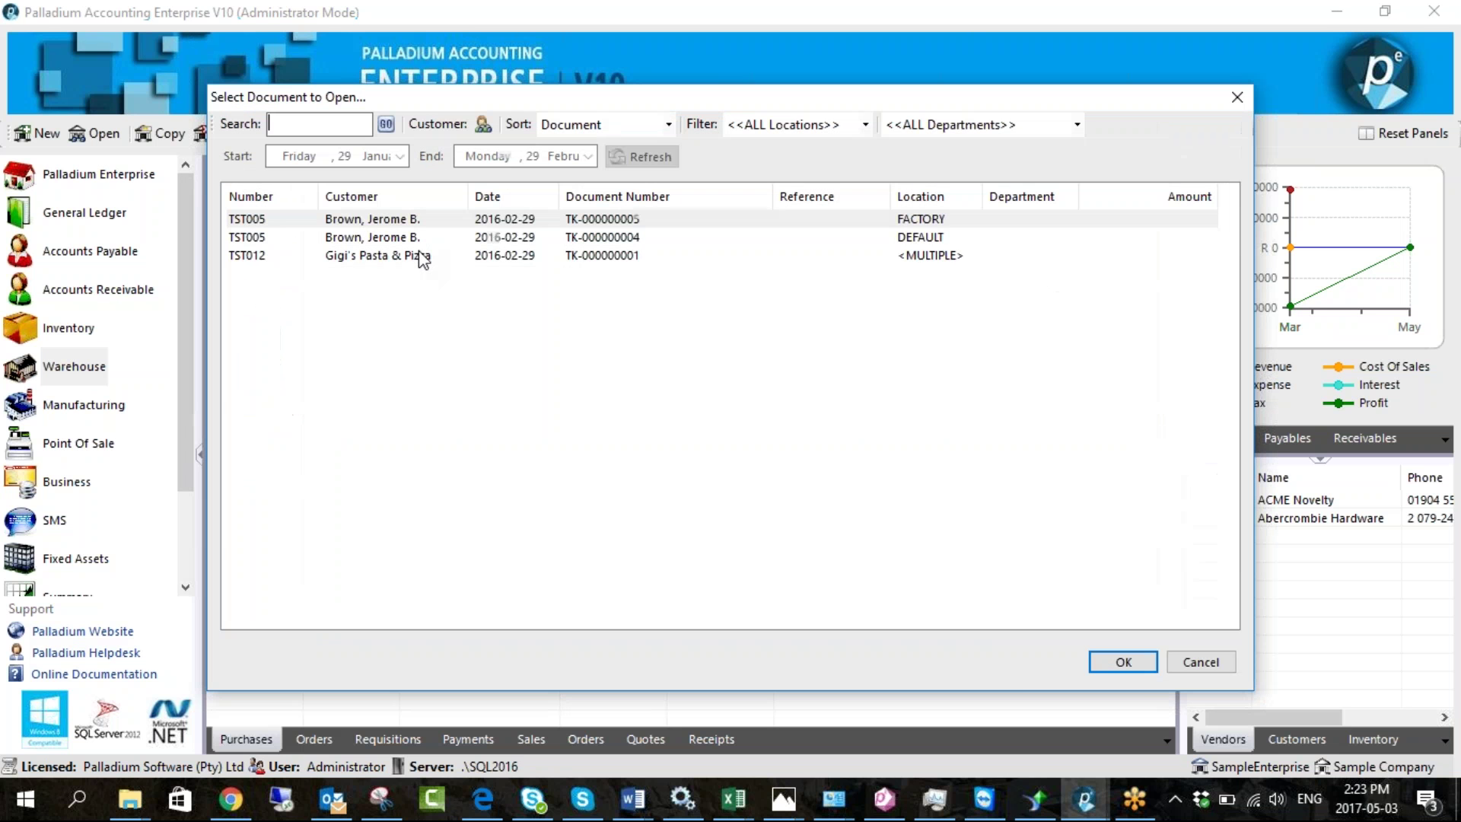
double_click(314, 233)
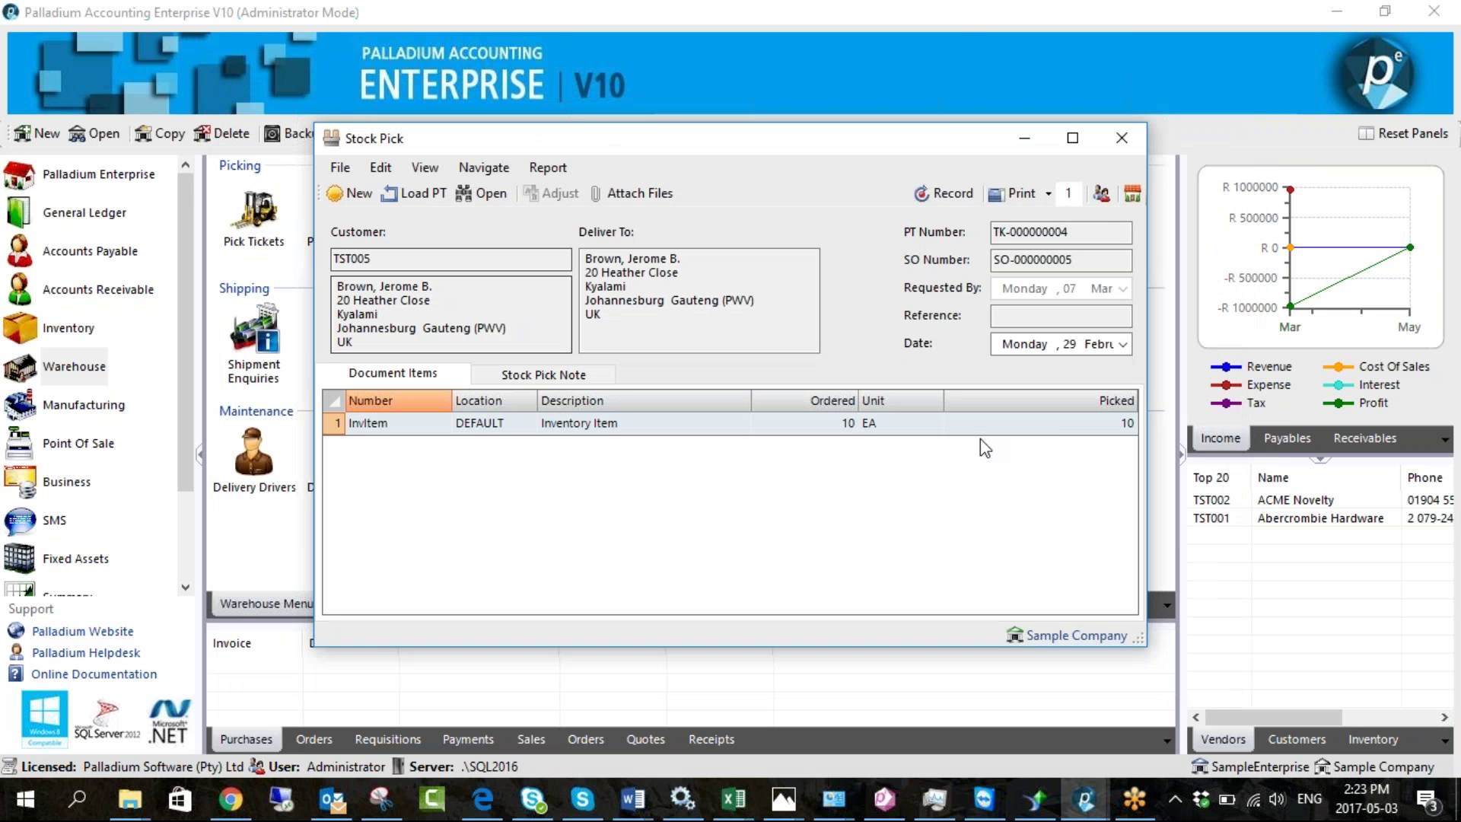
left_click(1055, 431)
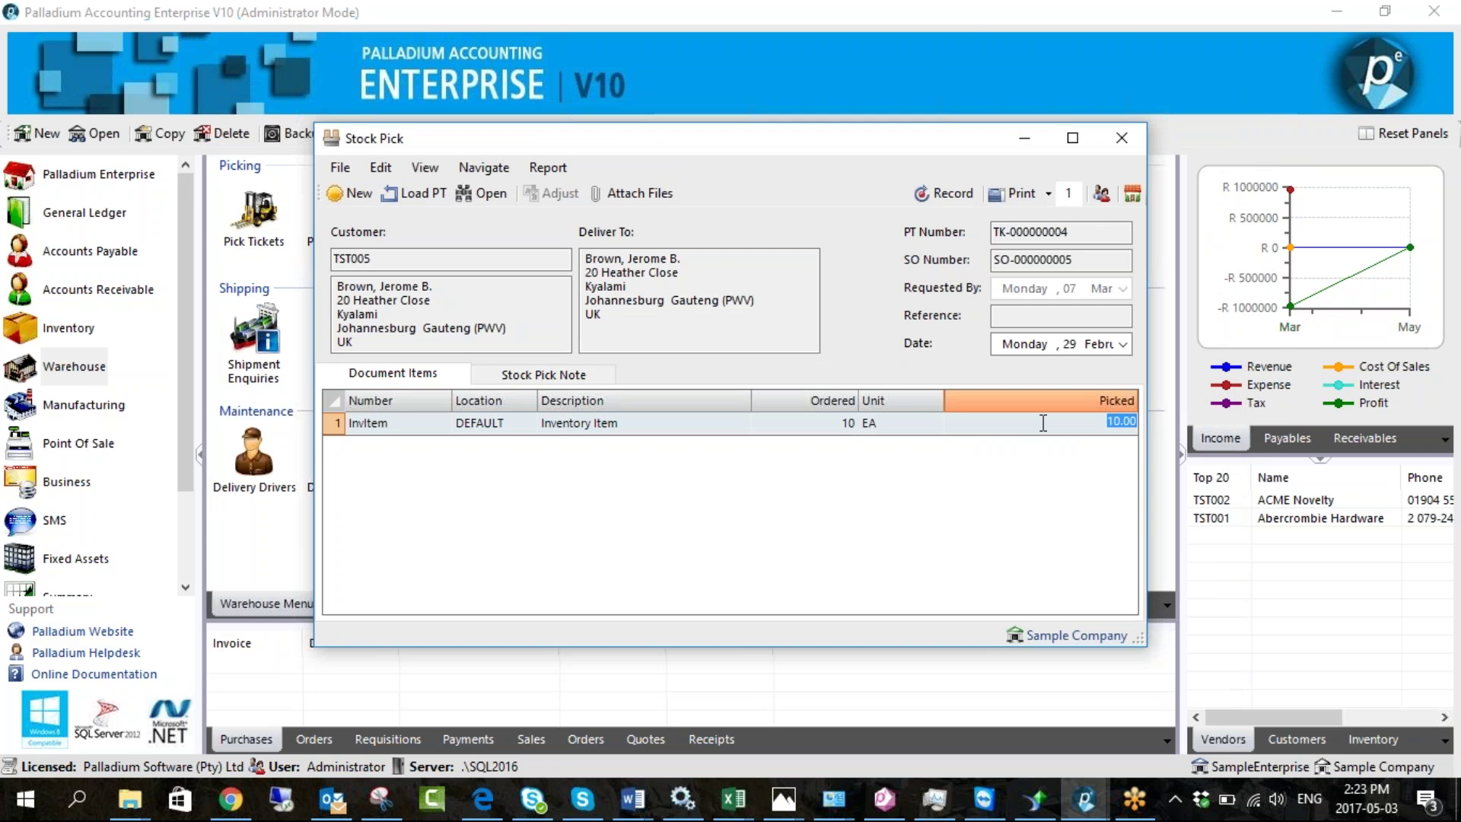
type("8")
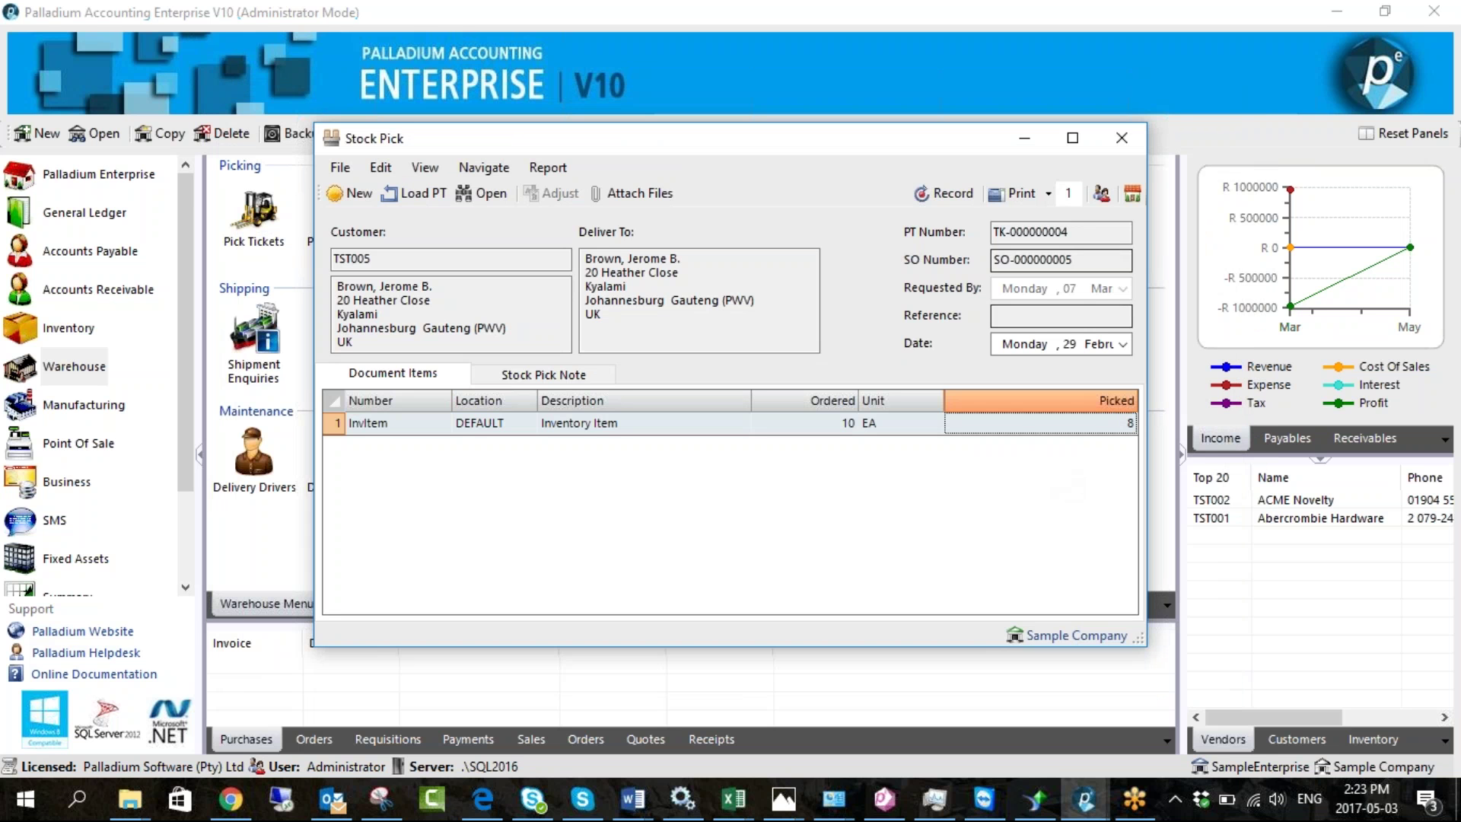
left_click(944, 193)
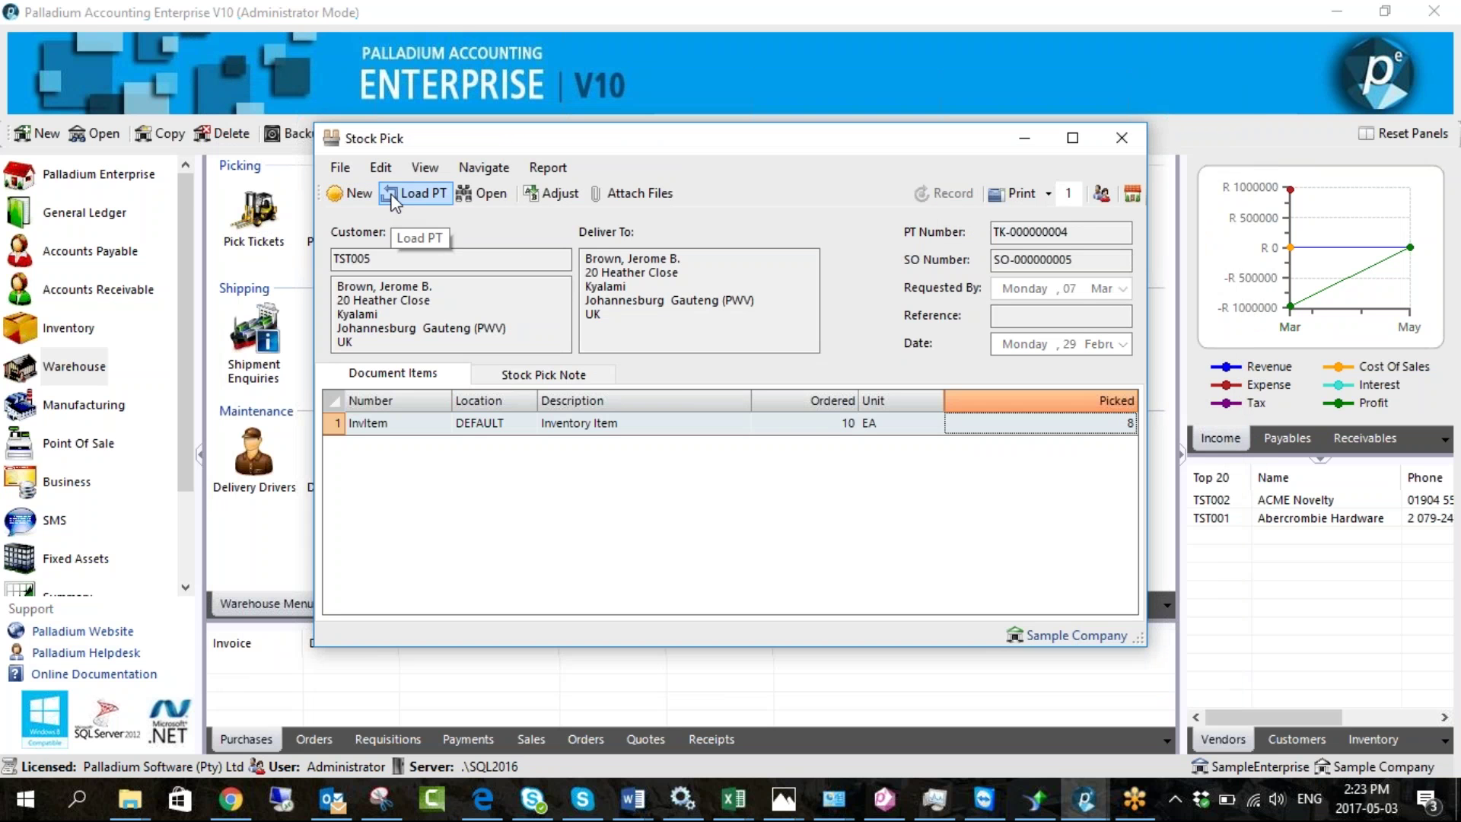
Load the FACTORY location's pick ticket for ItemA, record the full pick and close Stock Pick
left_click(415, 194)
double_click(525, 220)
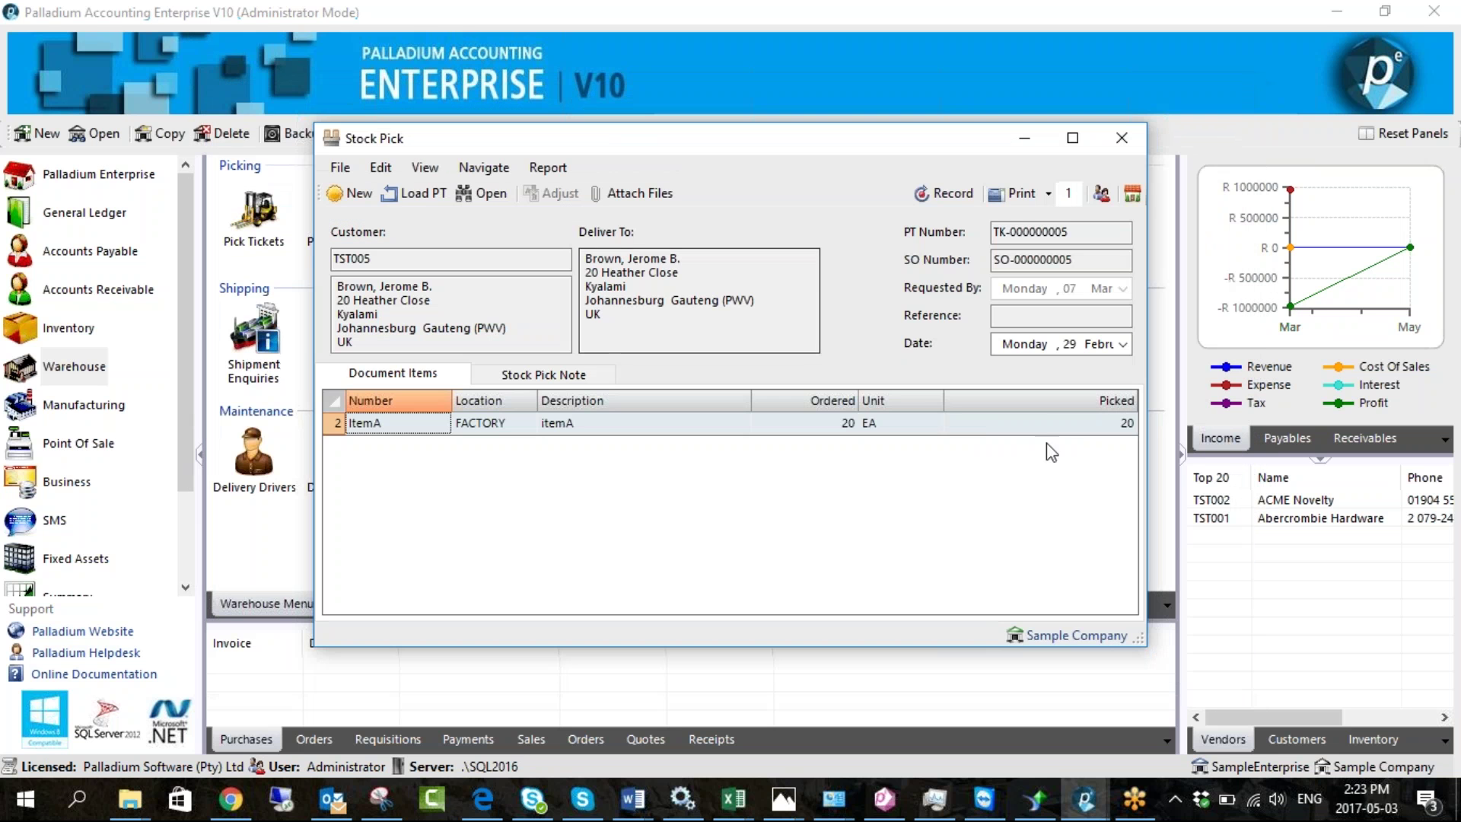
left_click(948, 196)
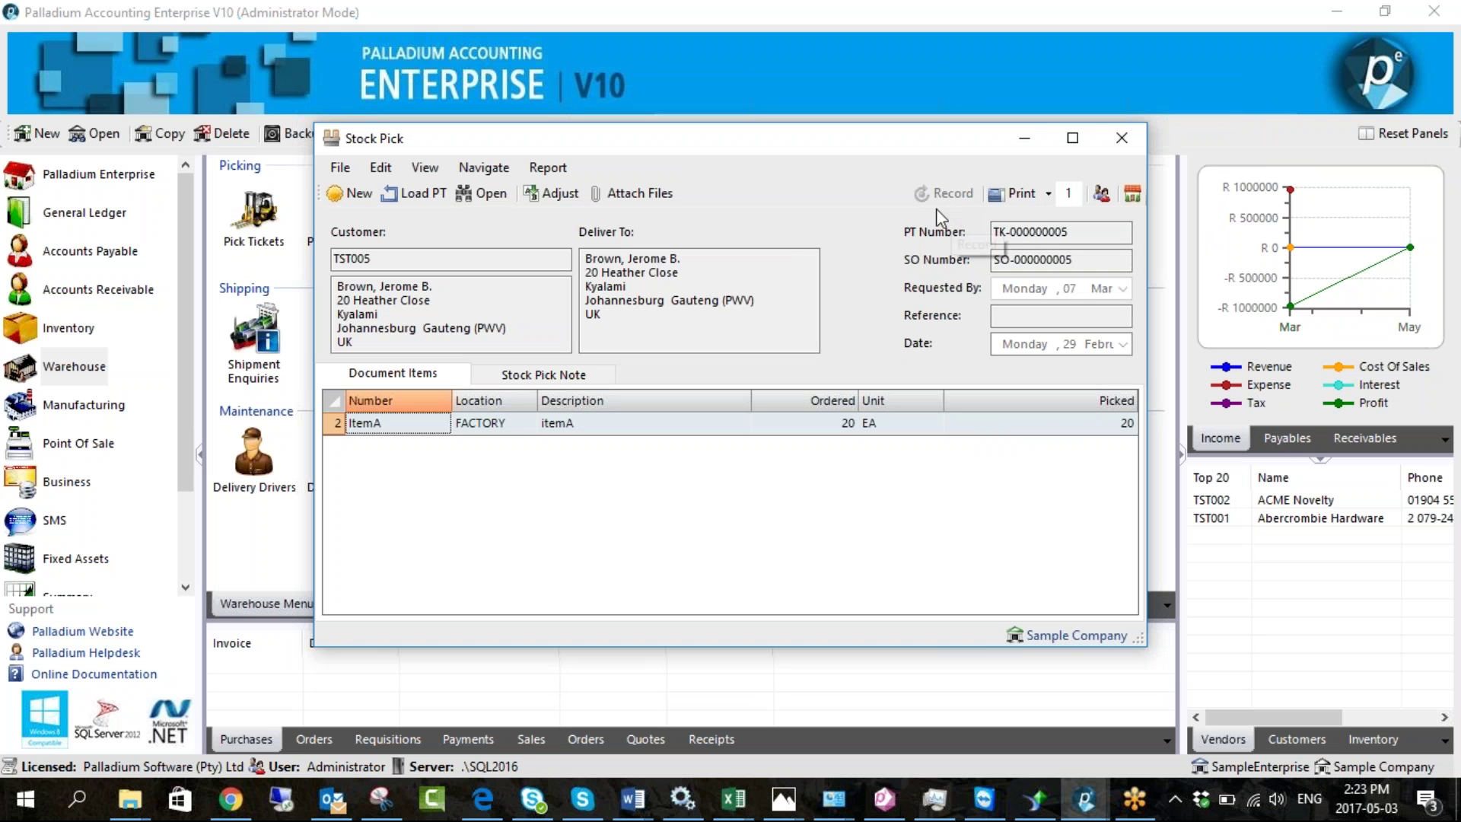
left_click(1122, 137)
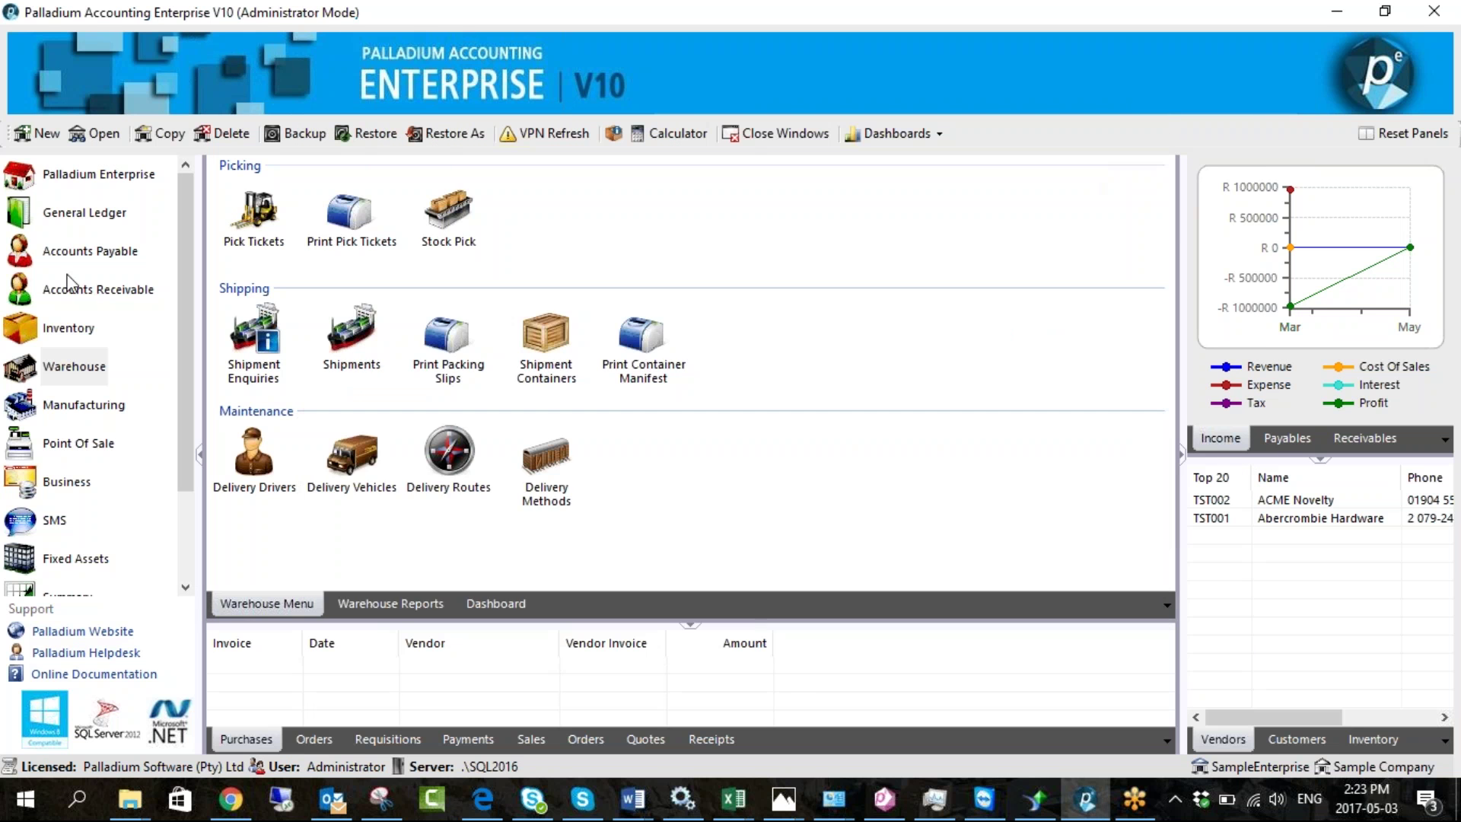
Open a new sales invoice from Accounts Receivable and convert the R 330.60 sales order for InvItem and ItemA into it
left_click(85, 289)
left_click(354, 228)
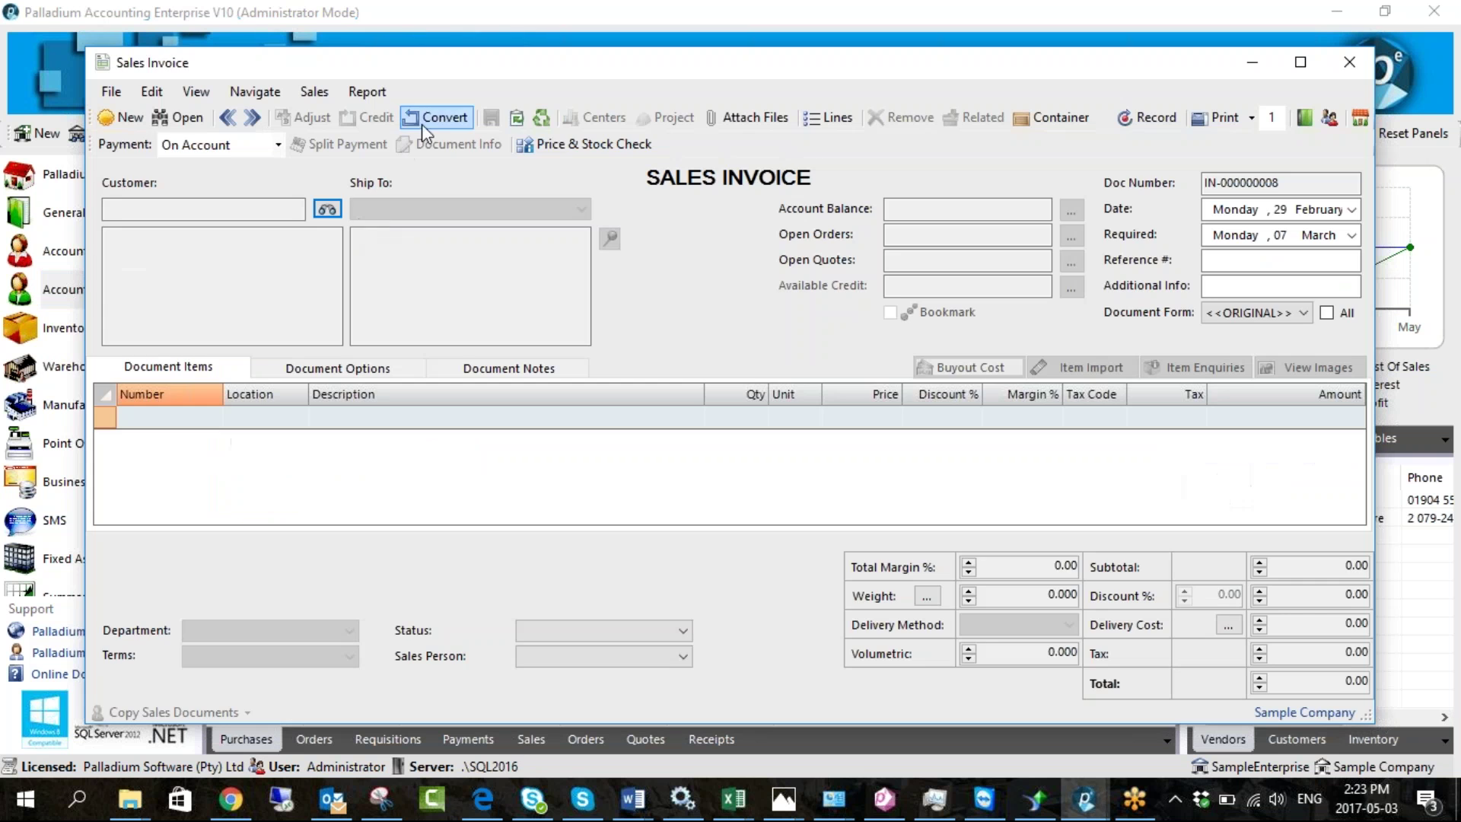
left_click(421, 125)
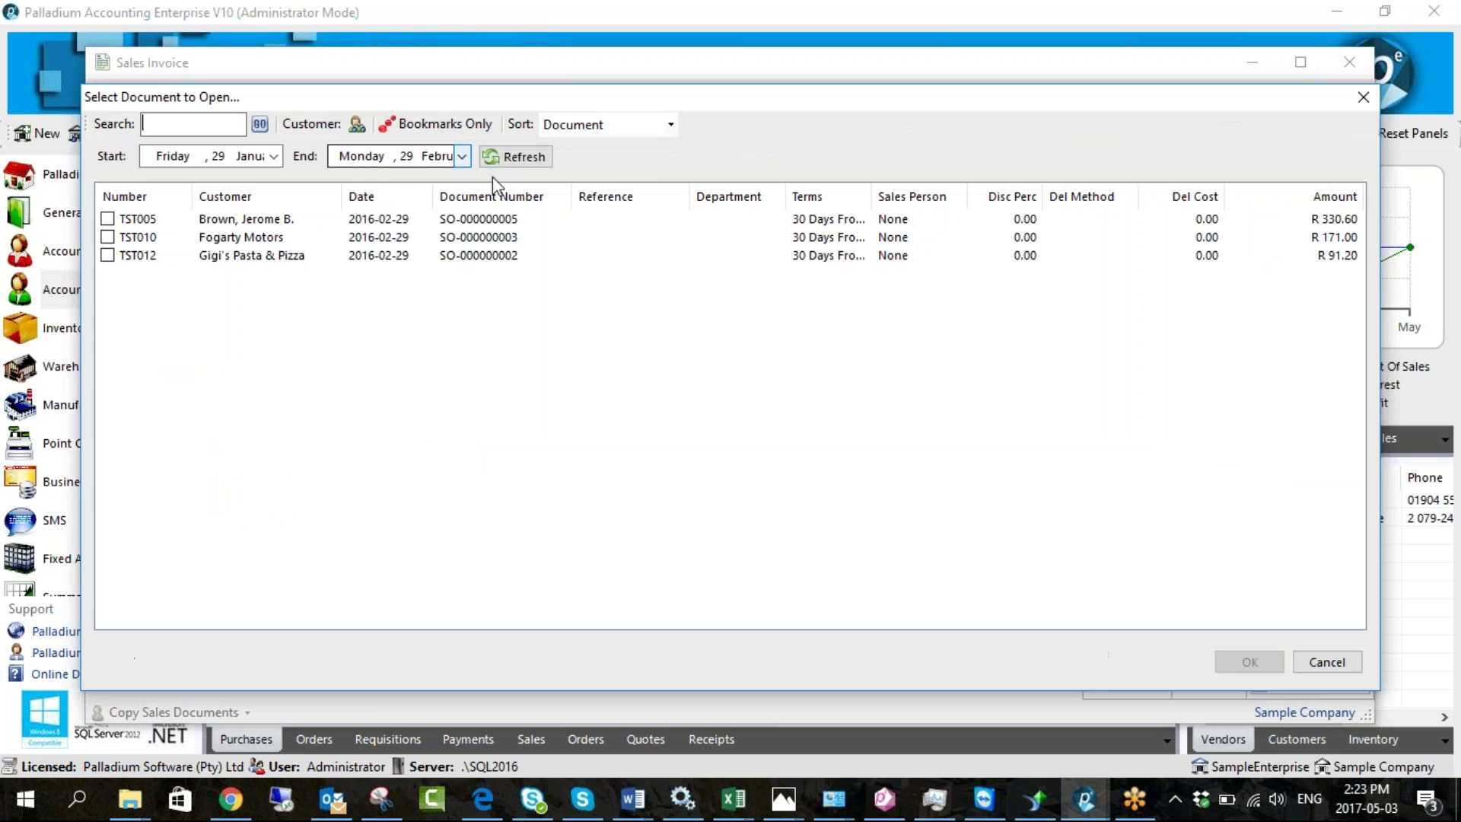
left_click(107, 219)
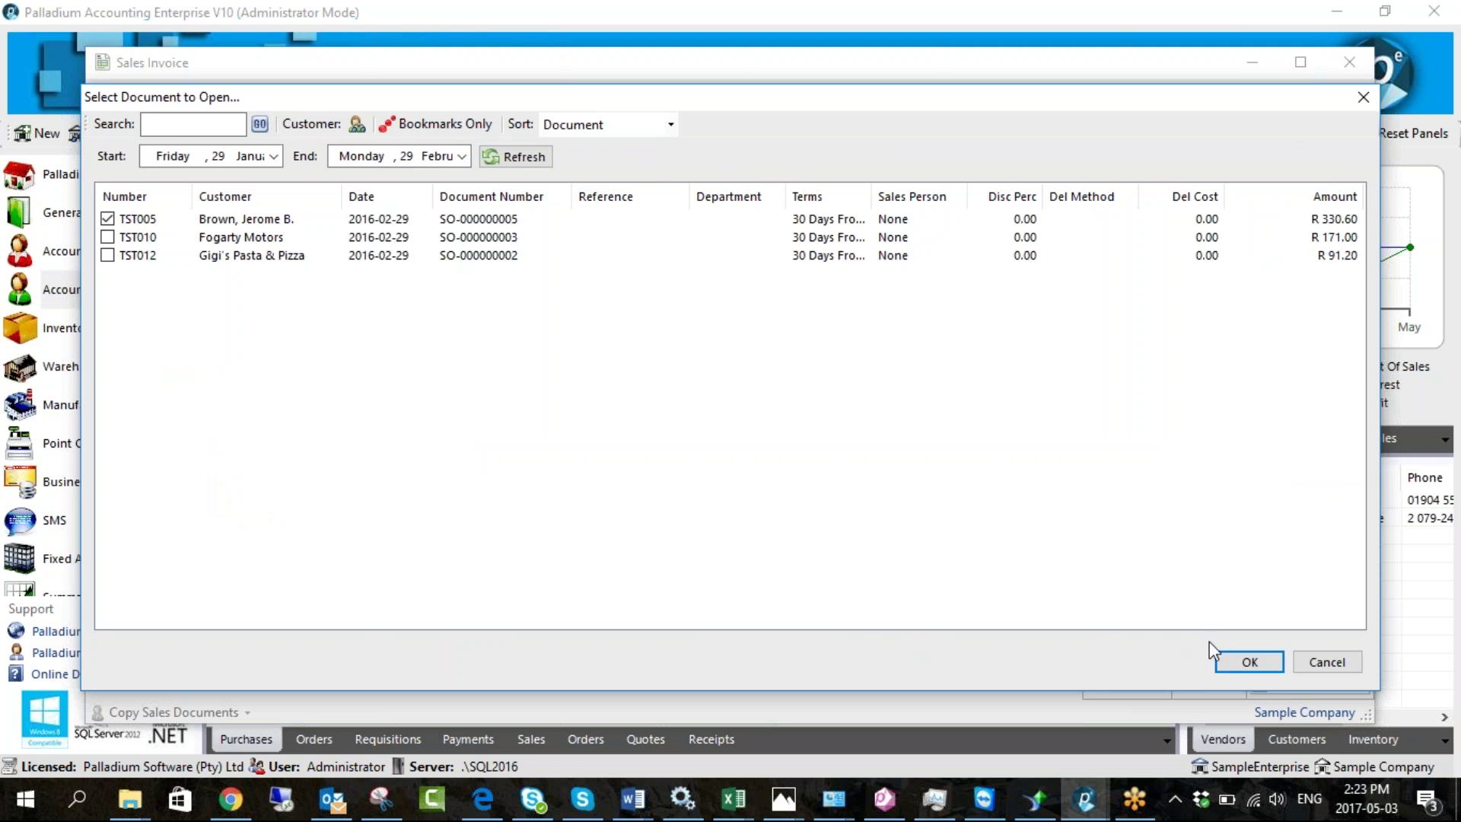
left_click(1248, 662)
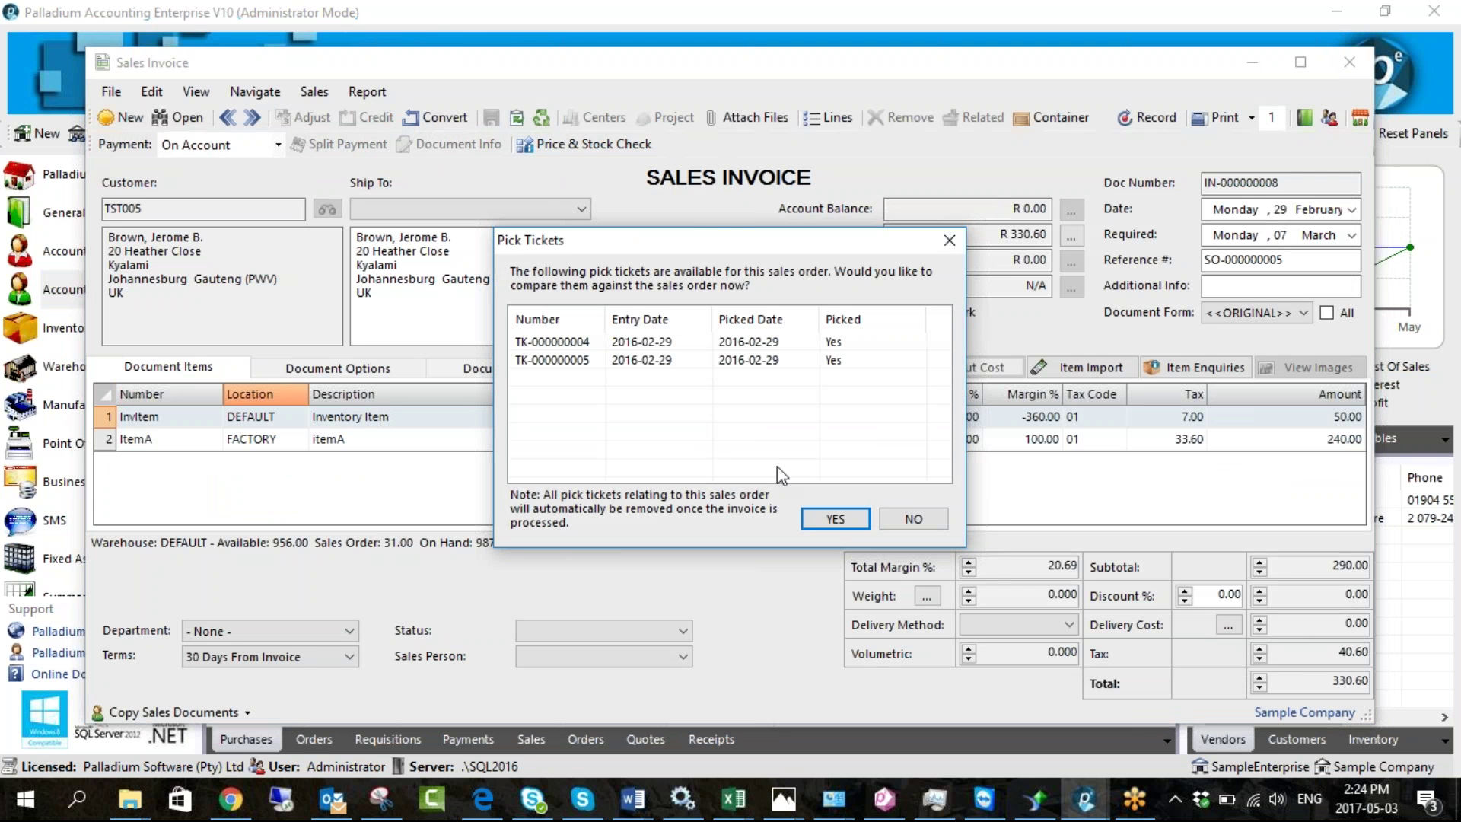
Compare the available pick tickets against the sales order, apply the picked quantities, and close the invoice without processing it
left_click(812, 518)
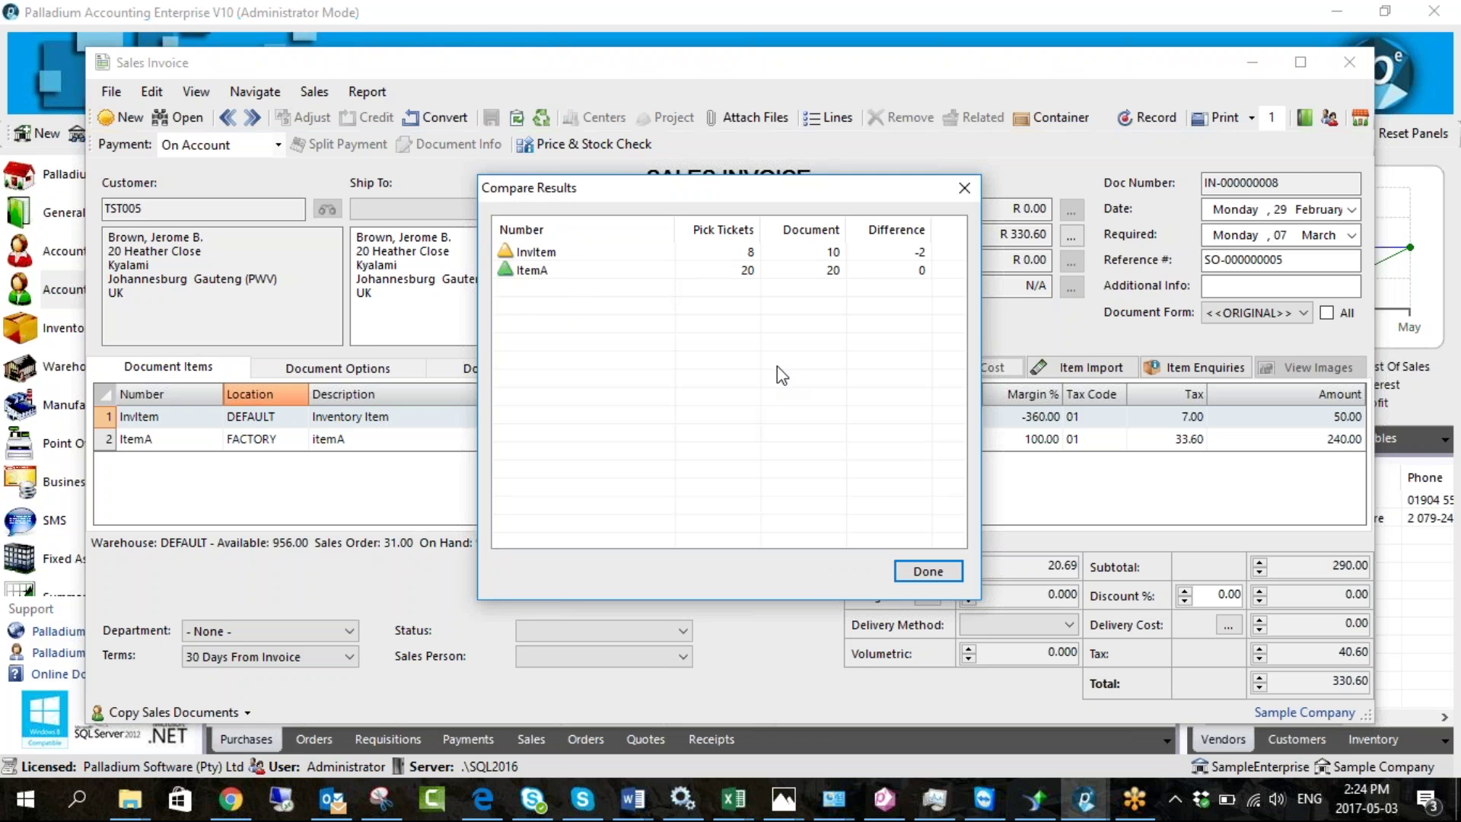
left_click(924, 572)
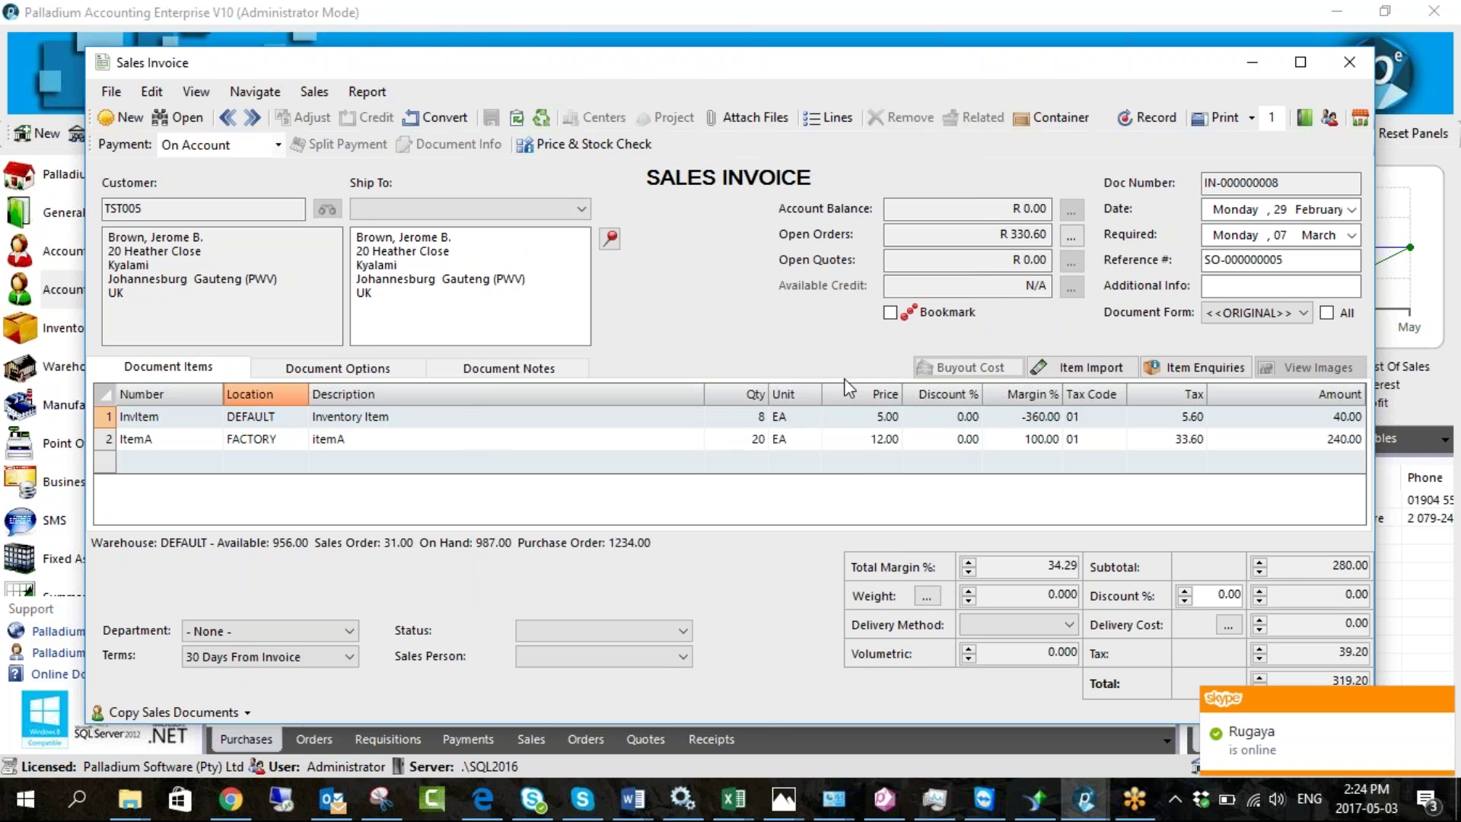
left_click(1350, 61)
left_click(762, 478)
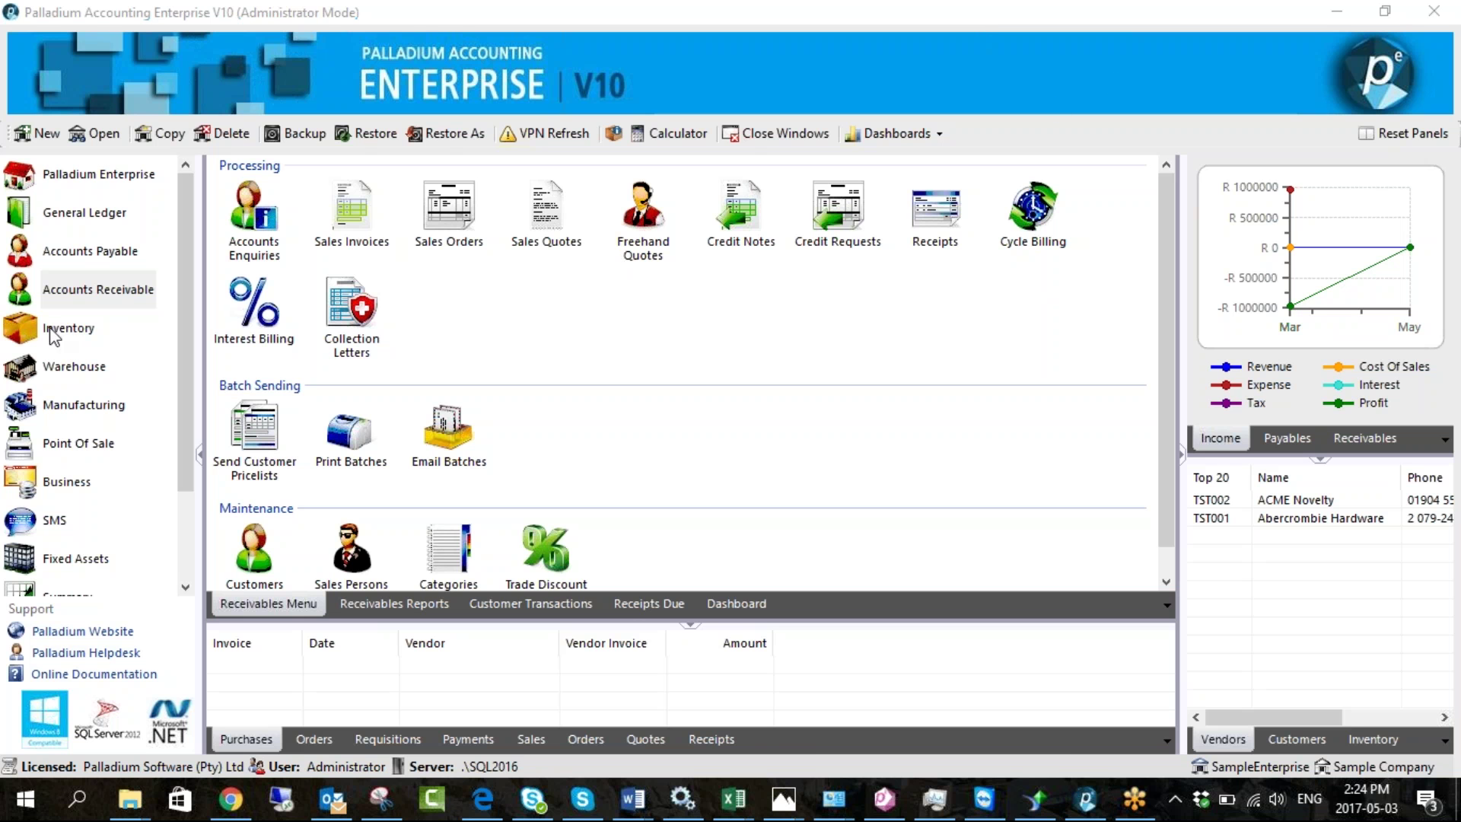
Bring up the previous sales invoice, view its print options including Delivery Note, and close the invoice
left_click(77, 369)
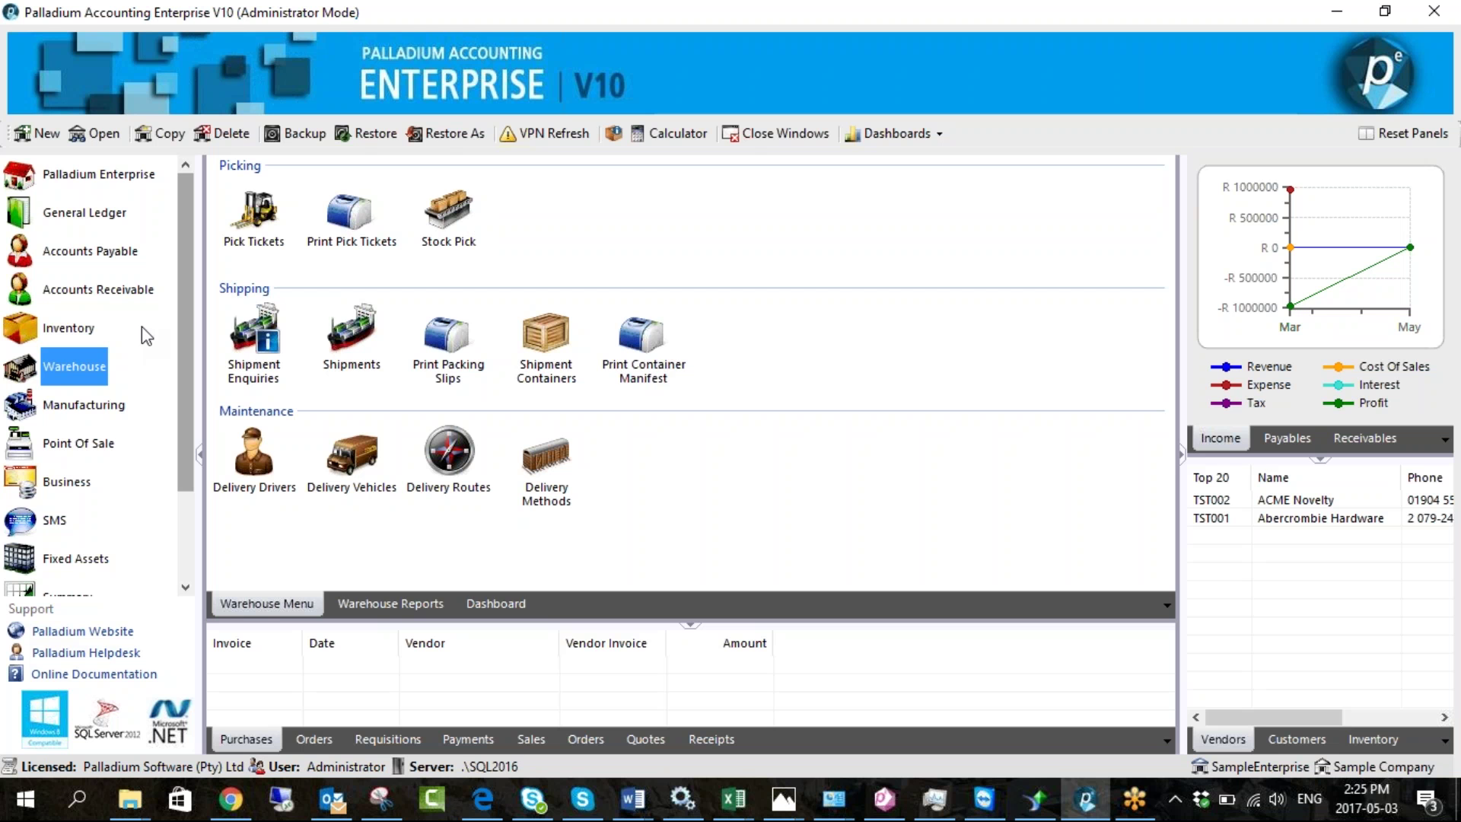
left_click(111, 303)
left_click(340, 228)
left_click(228, 117)
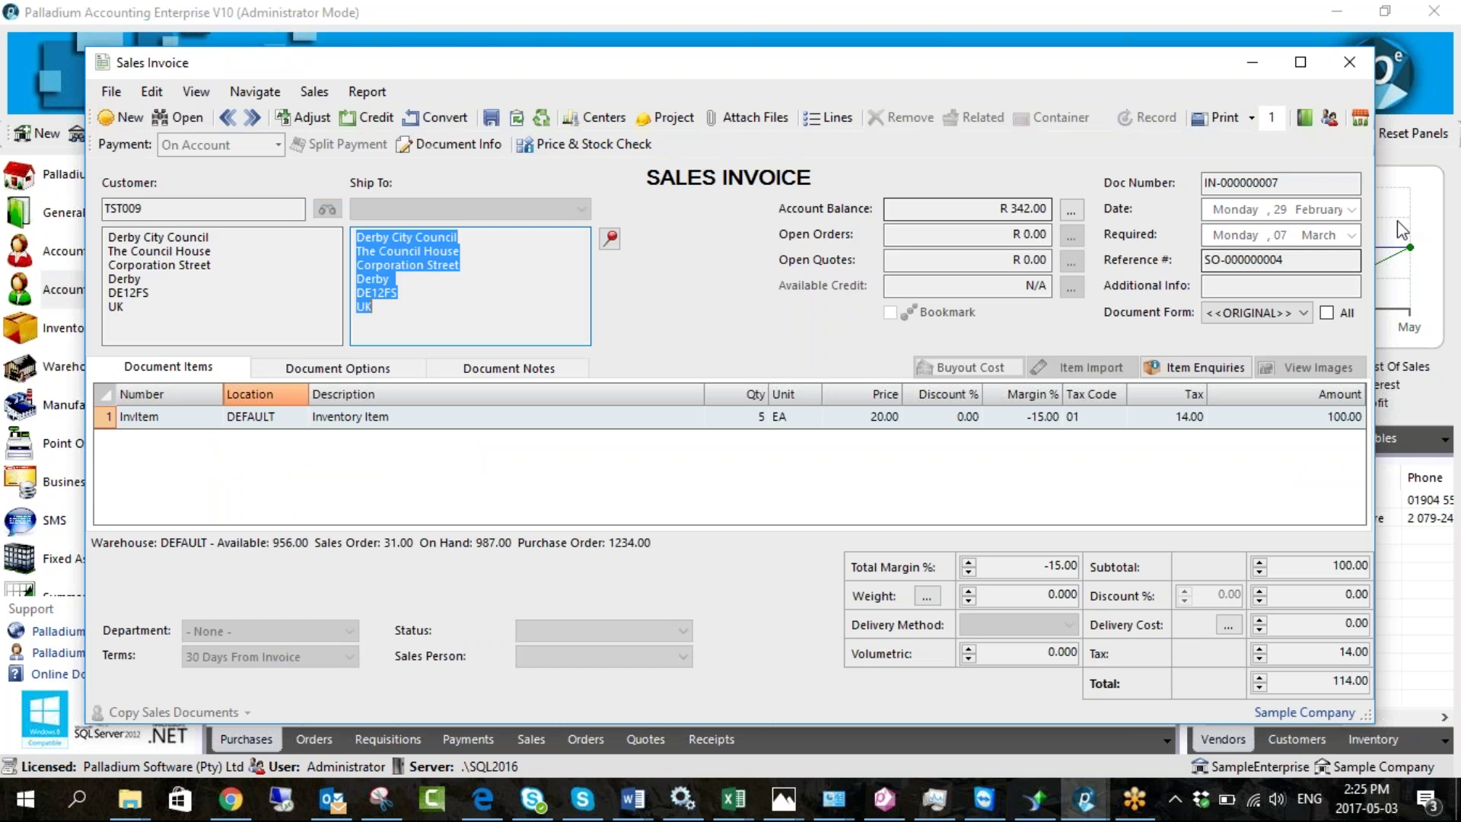
left_click(1252, 117)
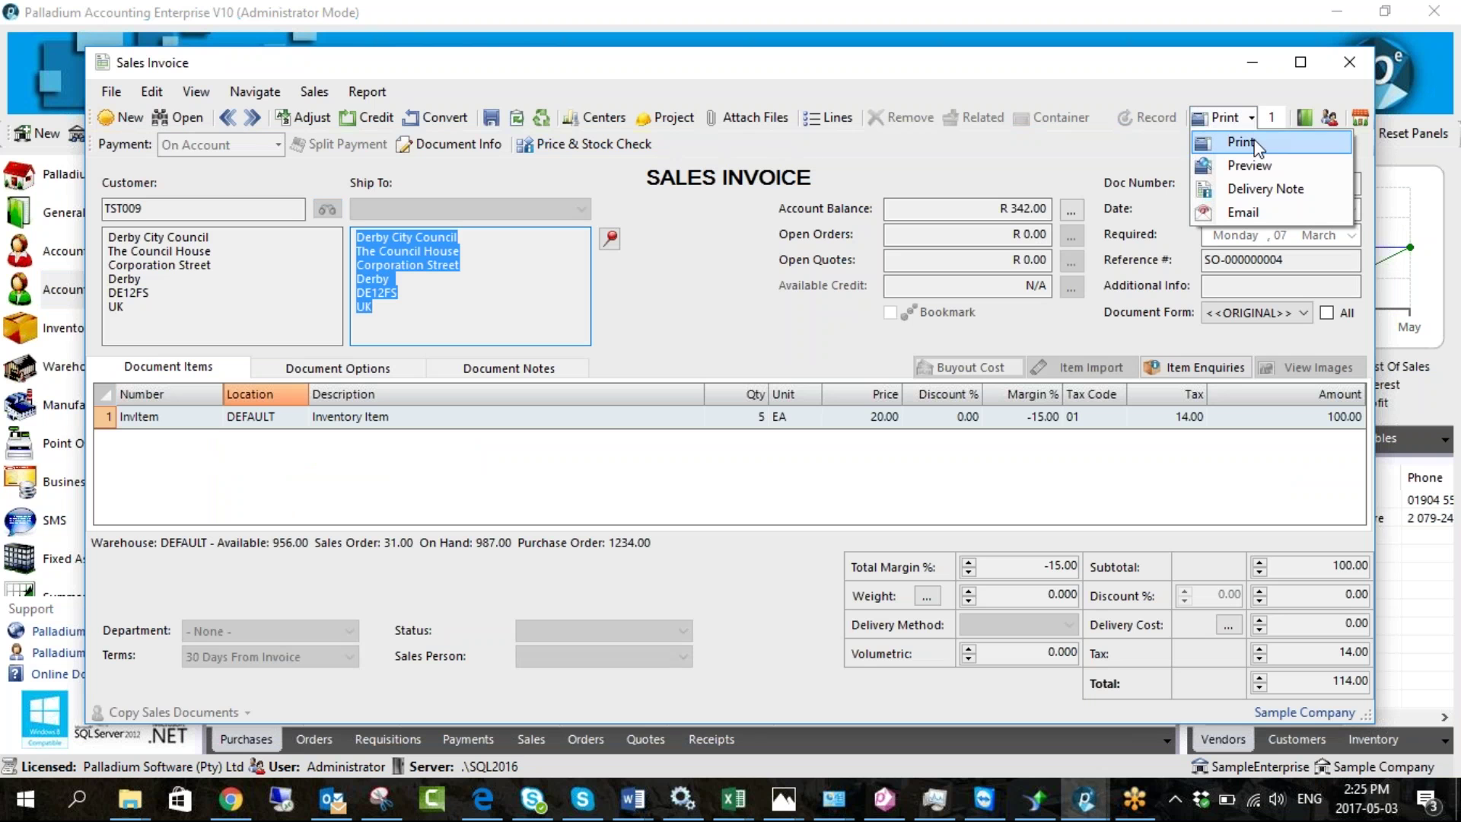
left_click(1257, 189)
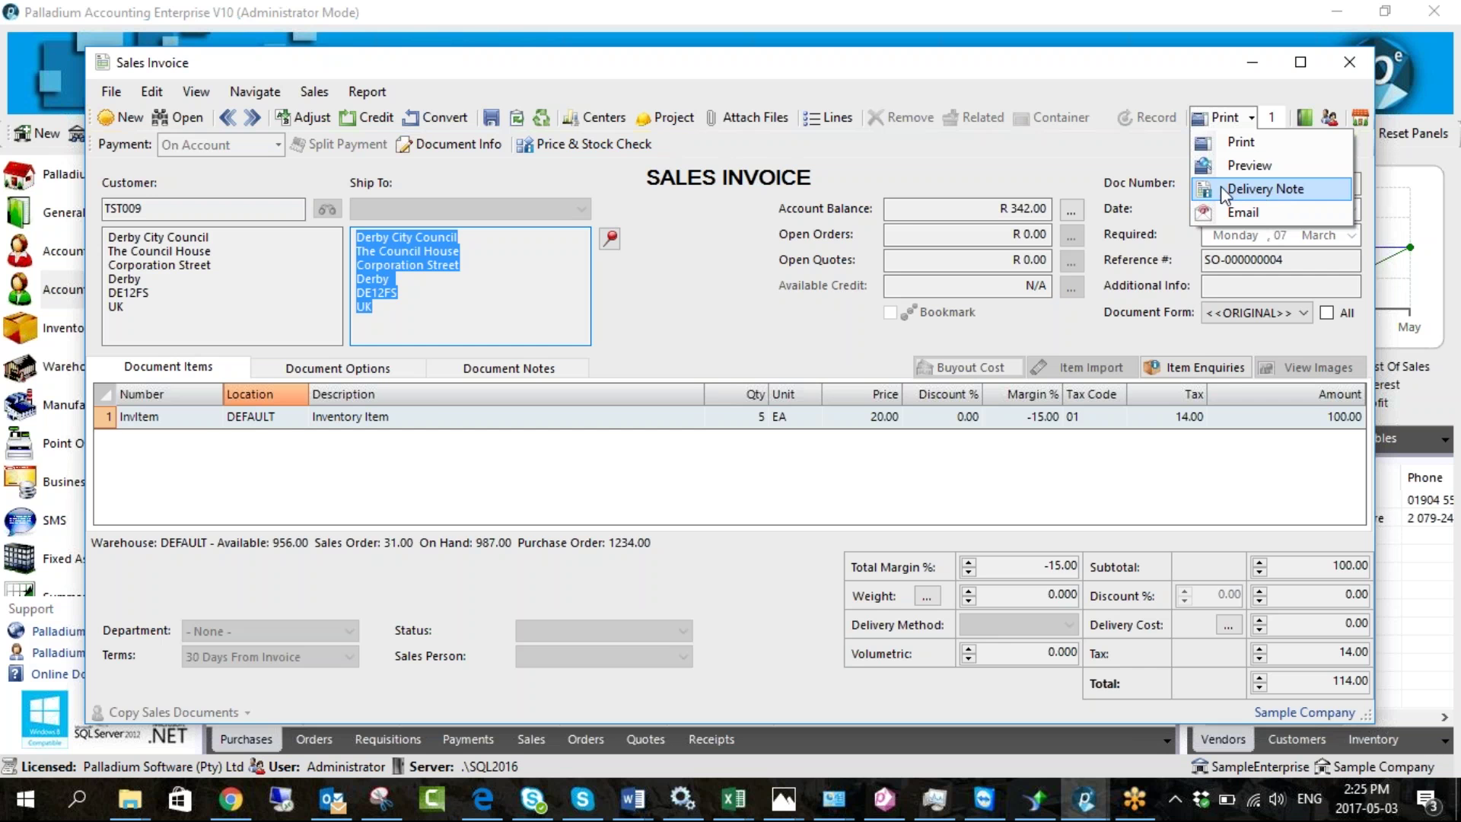
left_click(1350, 64)
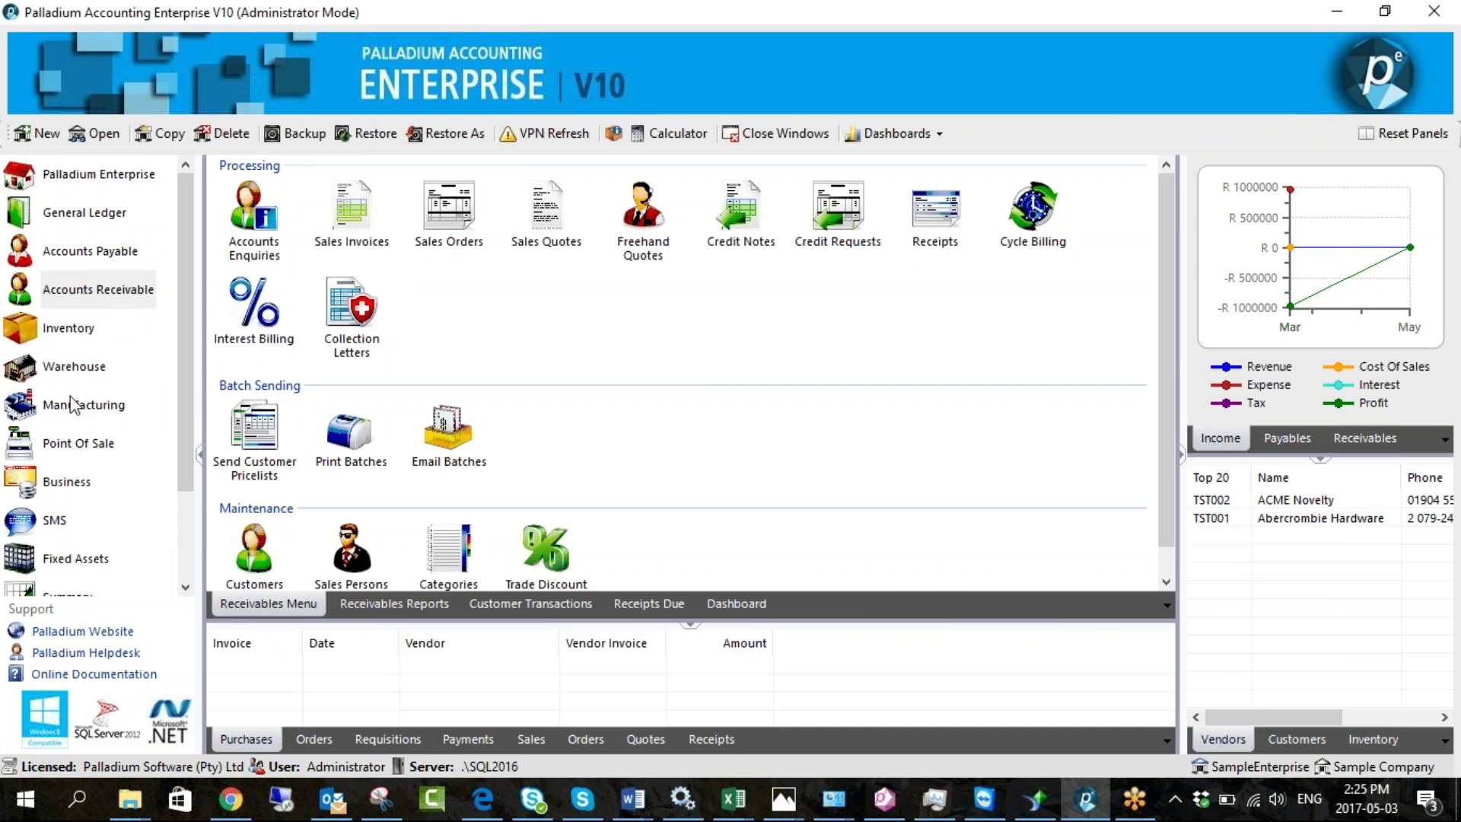
Start a new delivery driver in the Warehouse module, entering the driver's name as both code and description
left_click(72, 369)
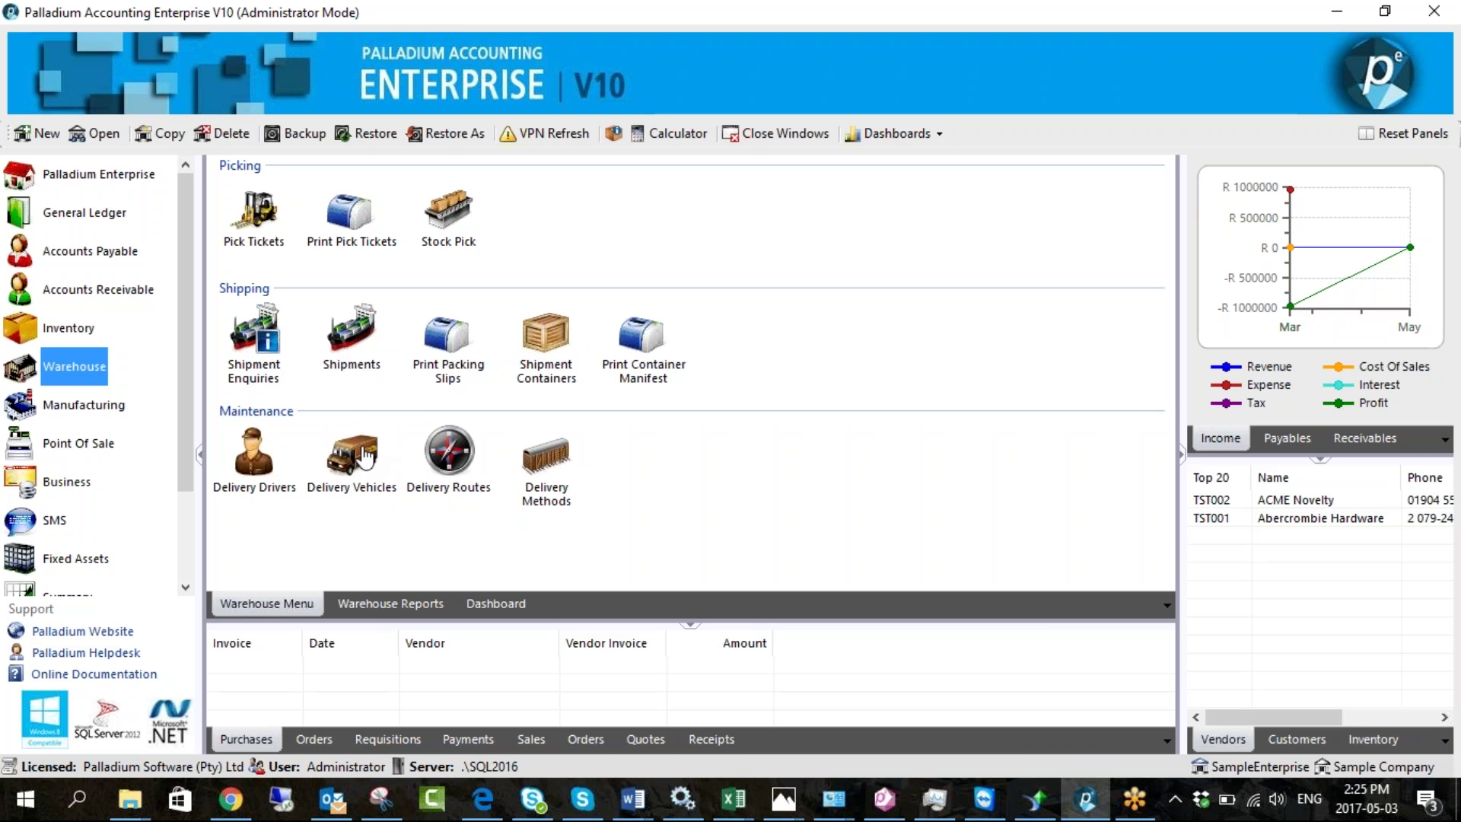
double_click(254, 468)
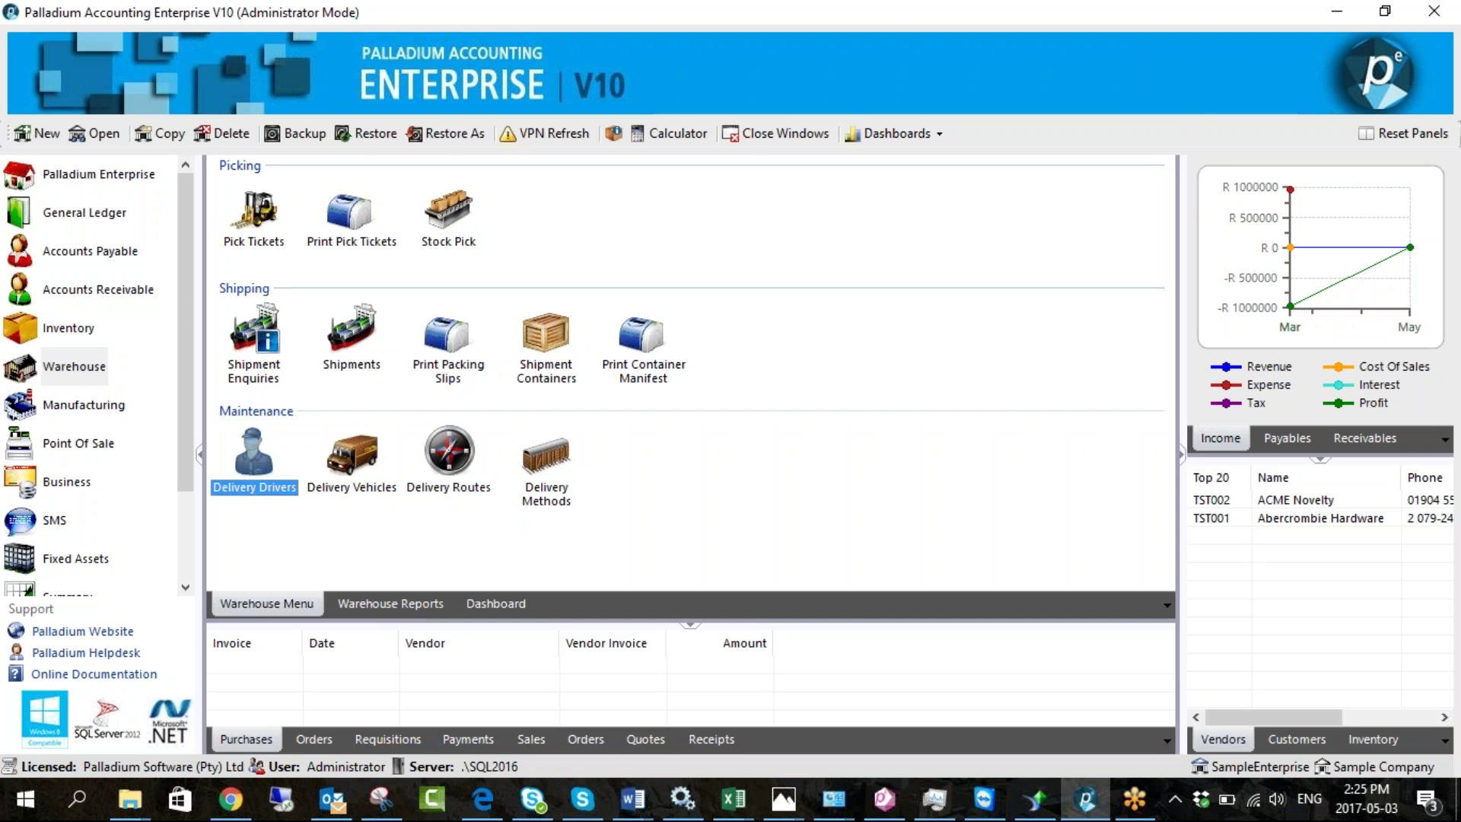
left_click(306, 139)
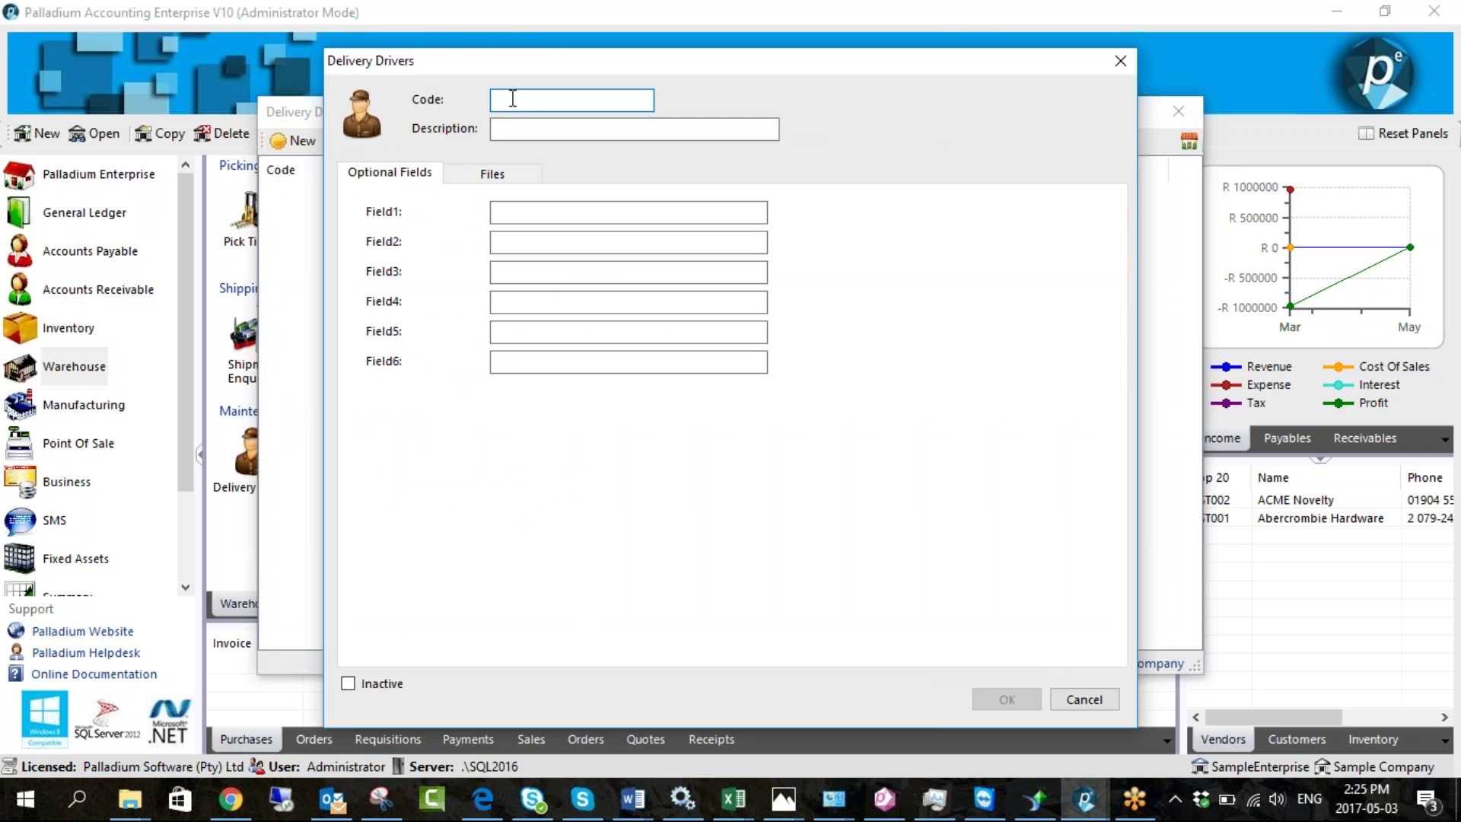
type("NISHAAN")
key("Tab")
type("Nishaan")
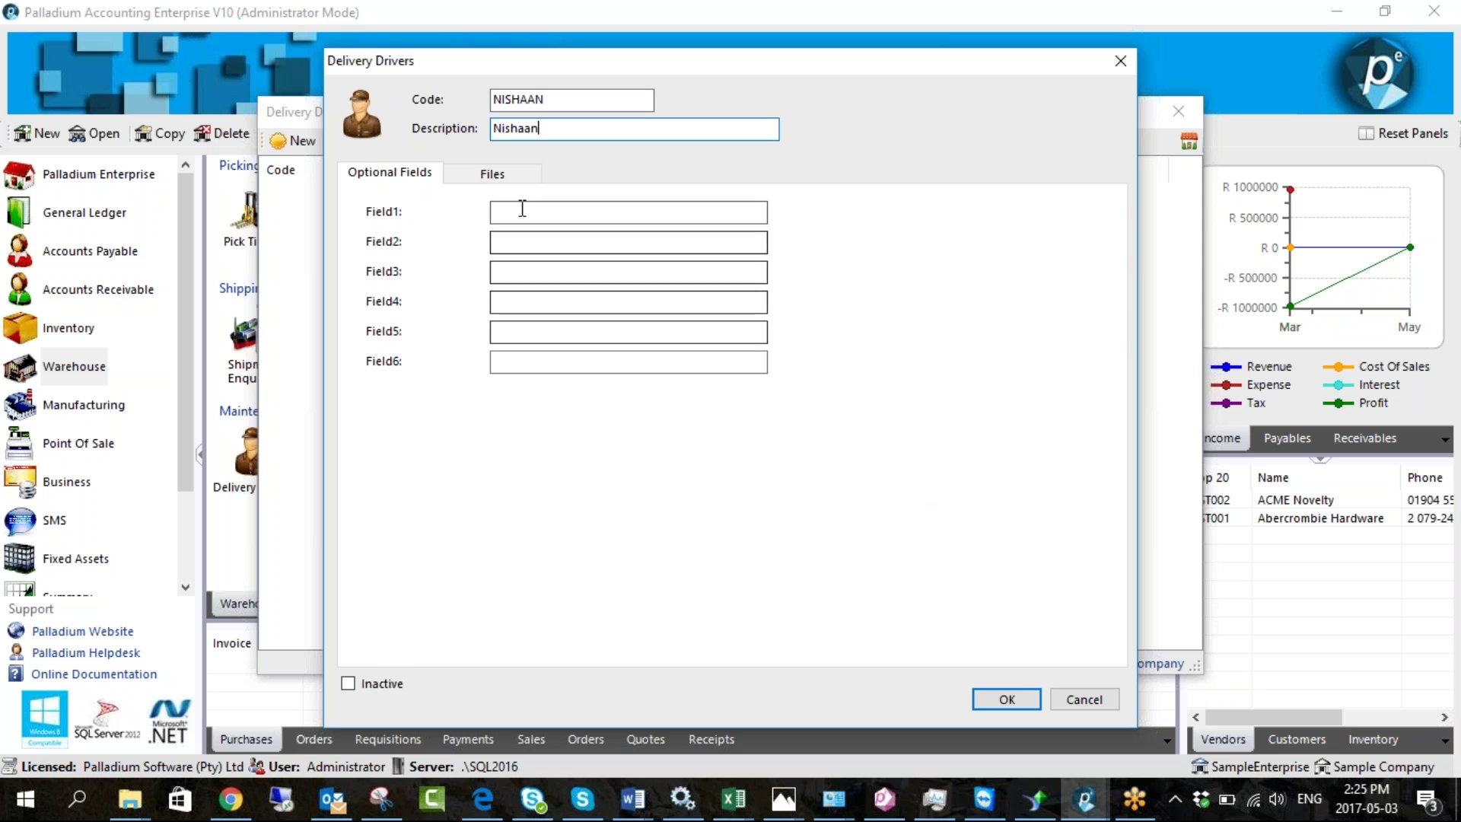
Review the driver's file attachments and blank optional fields, then save the driver and close the drivers list
left_click(494, 175)
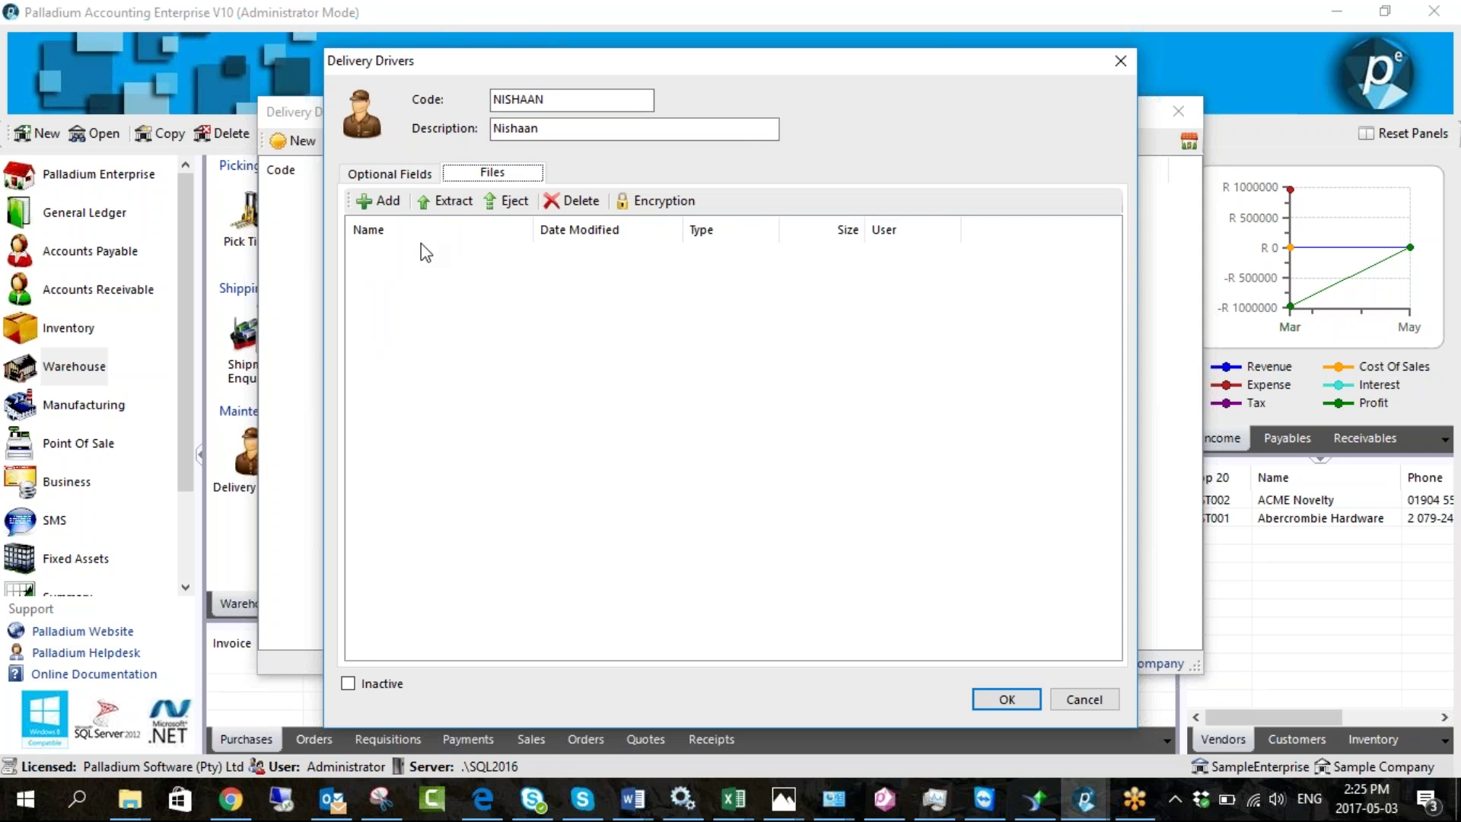
left_click(402, 183)
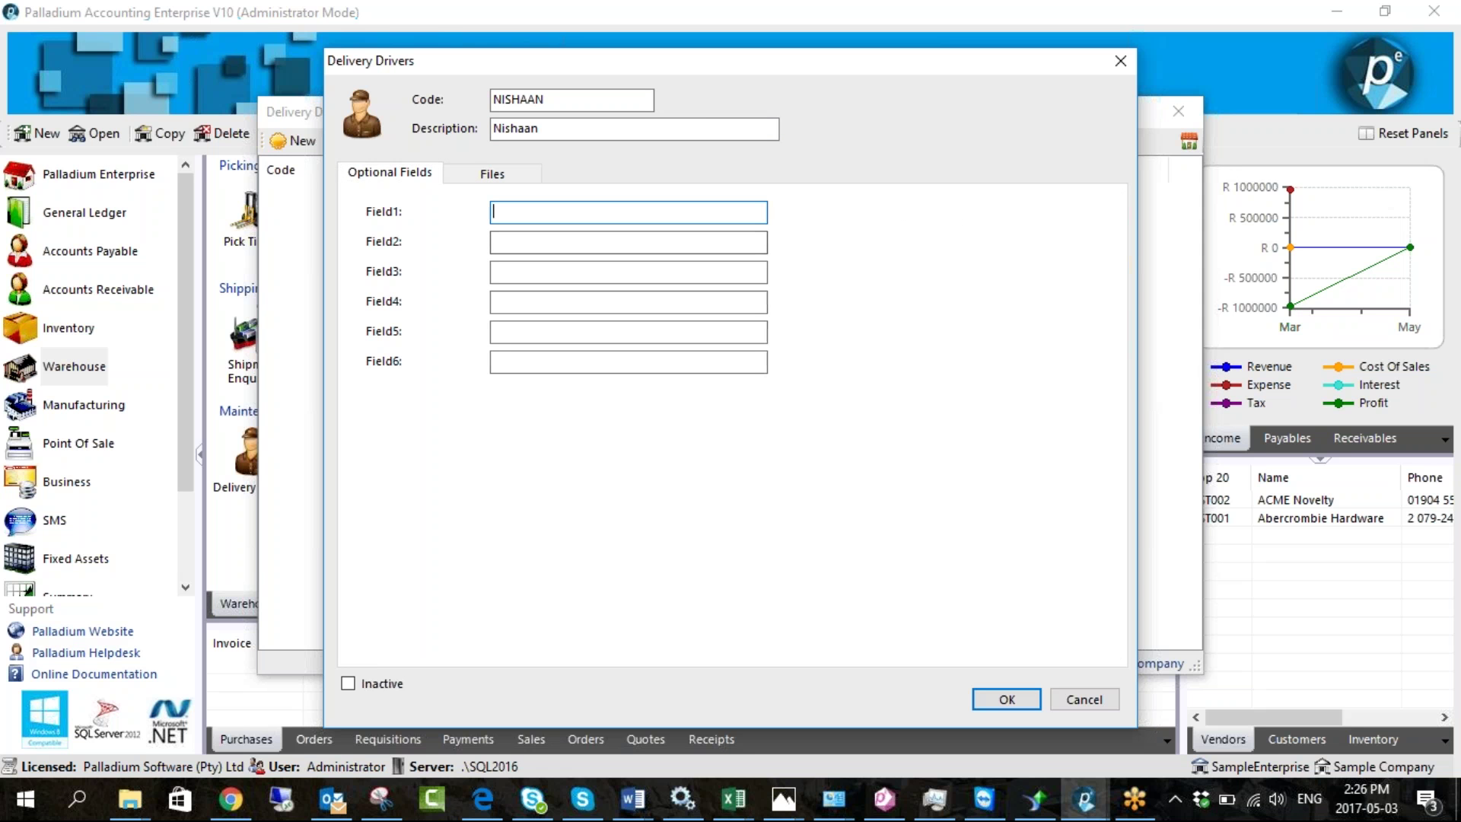
left_click(535, 332)
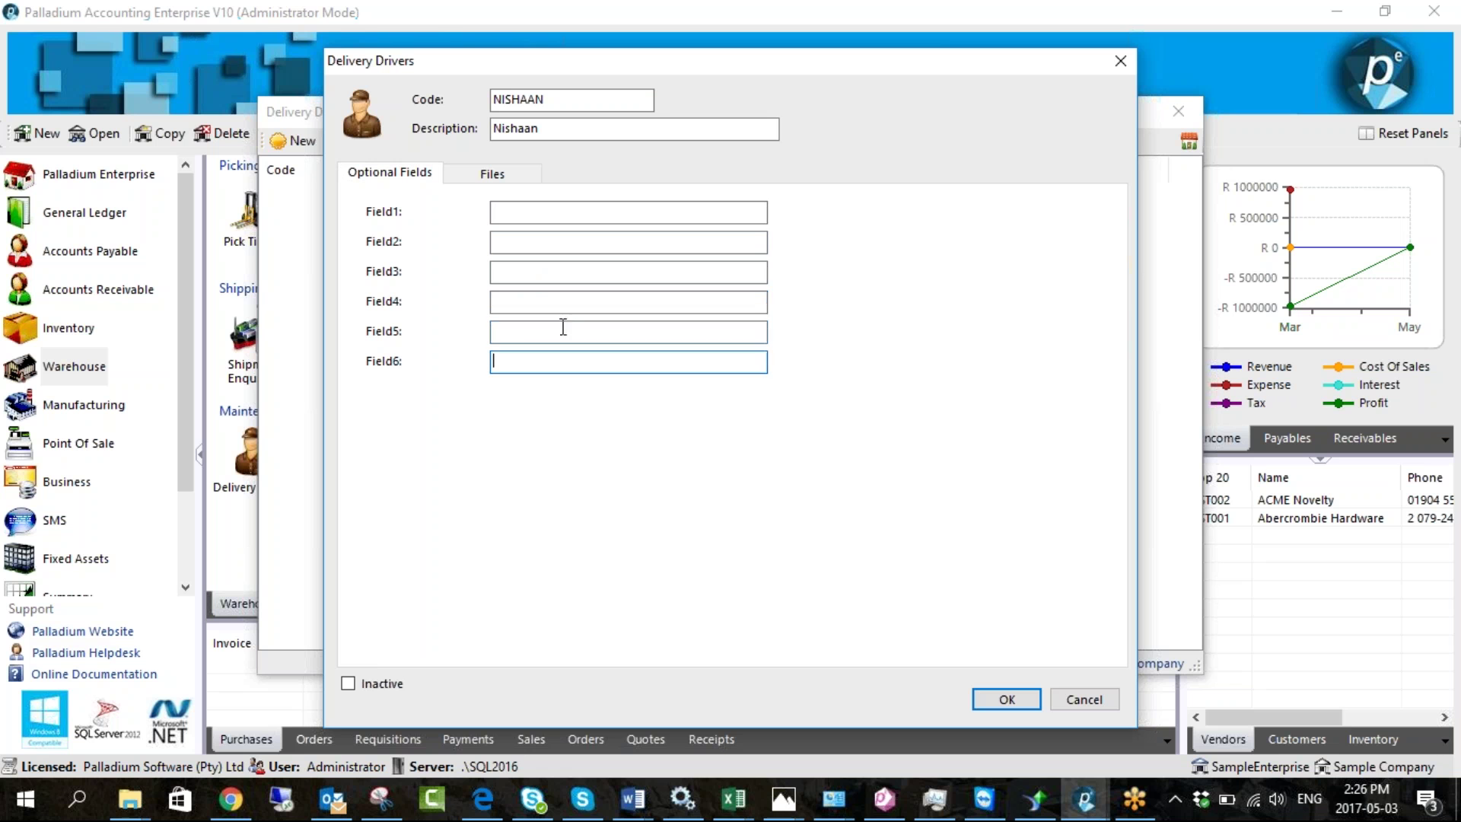
left_click(561, 217)
left_click(558, 243)
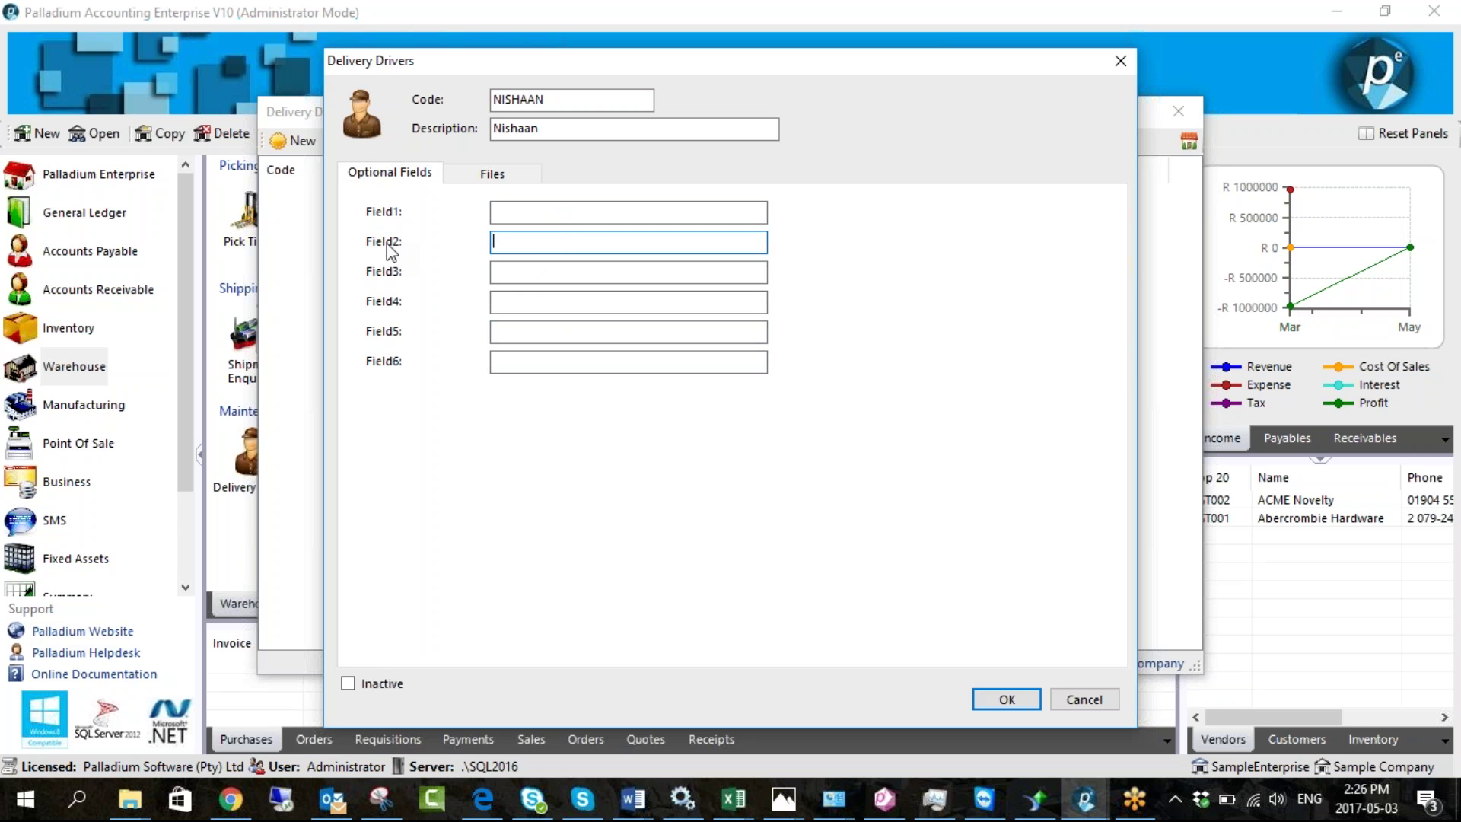
left_click(517, 213)
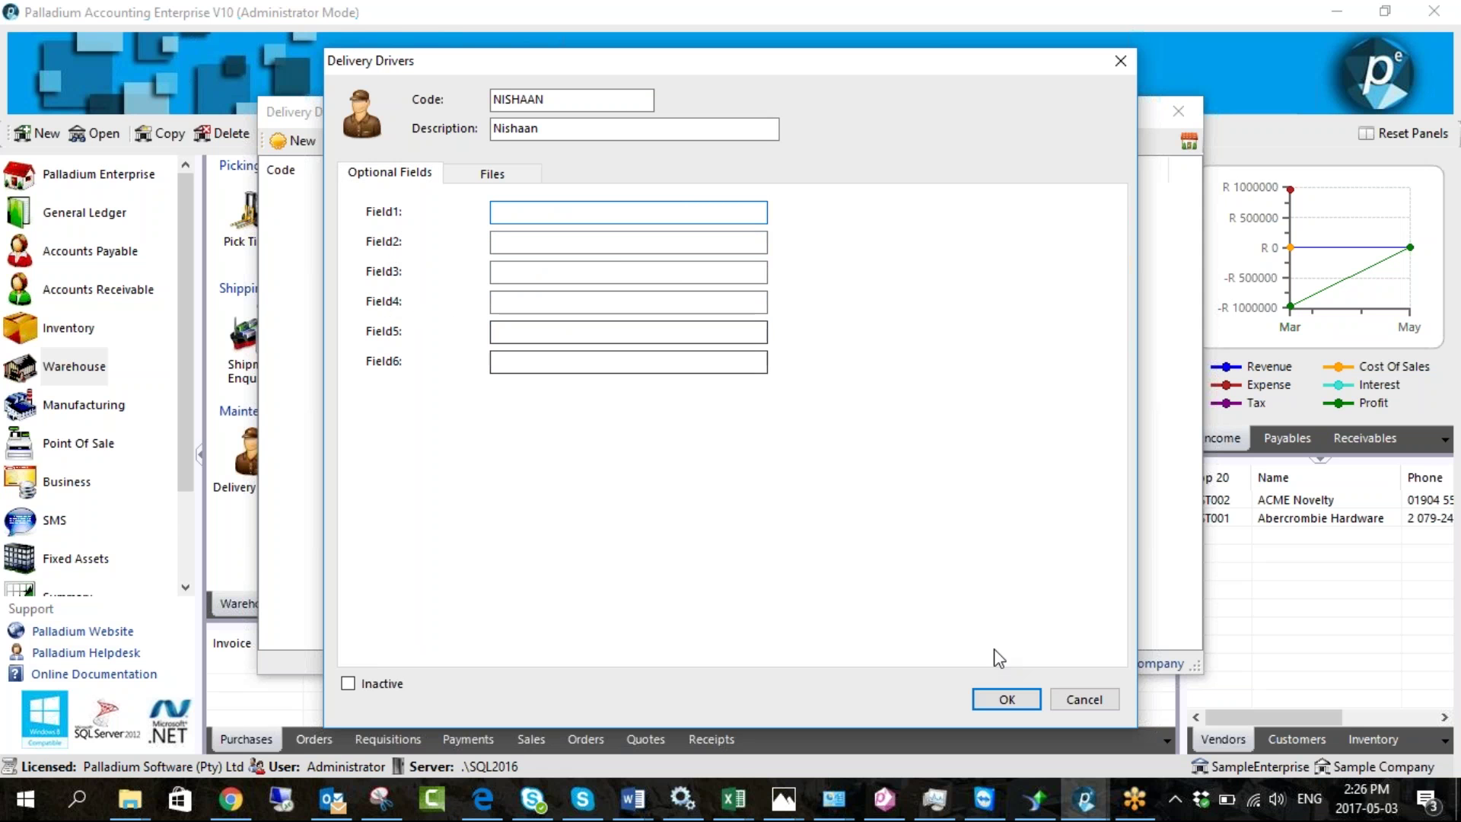
left_click(1006, 699)
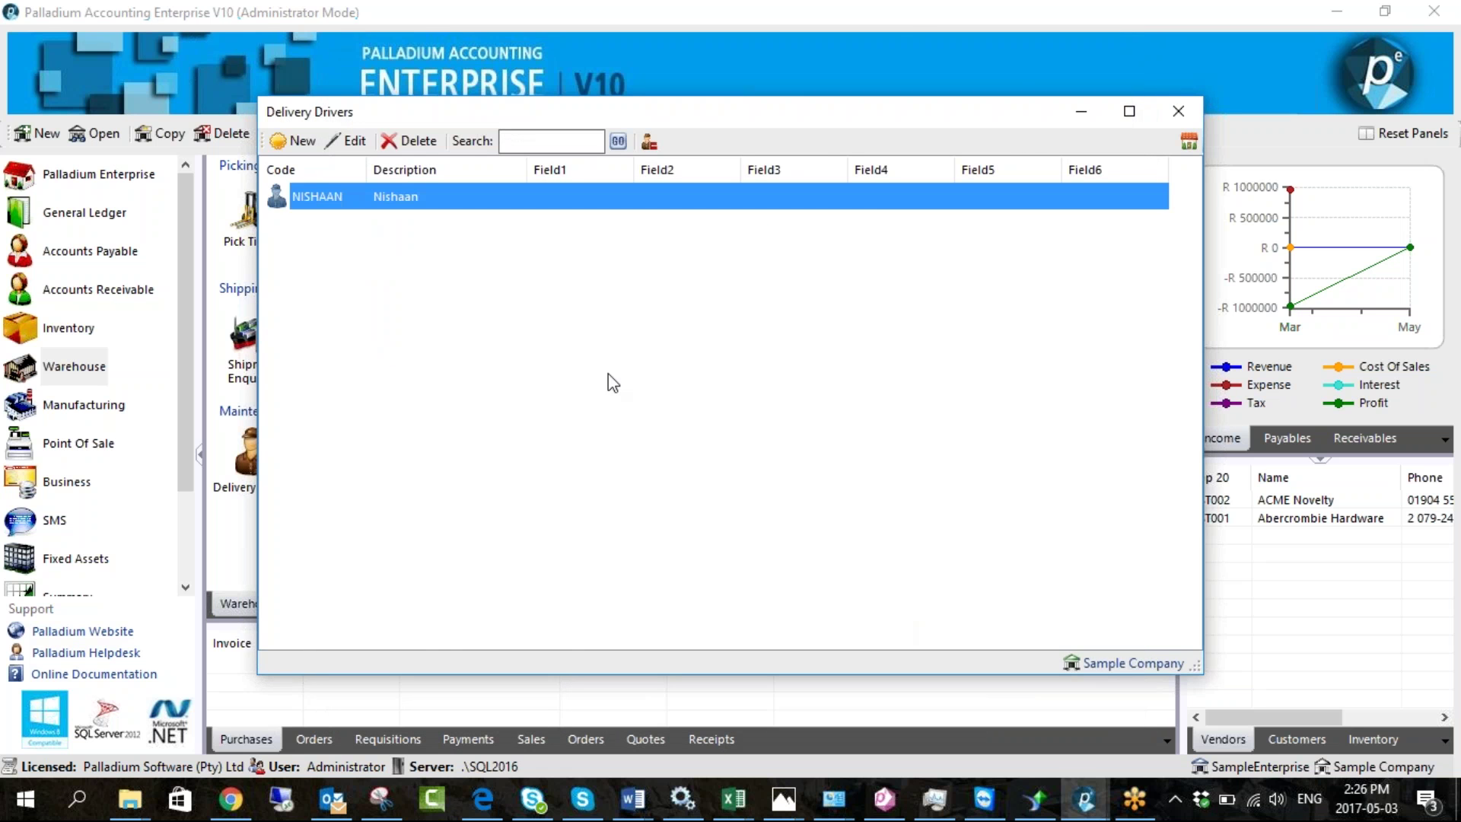
left_click(1179, 111)
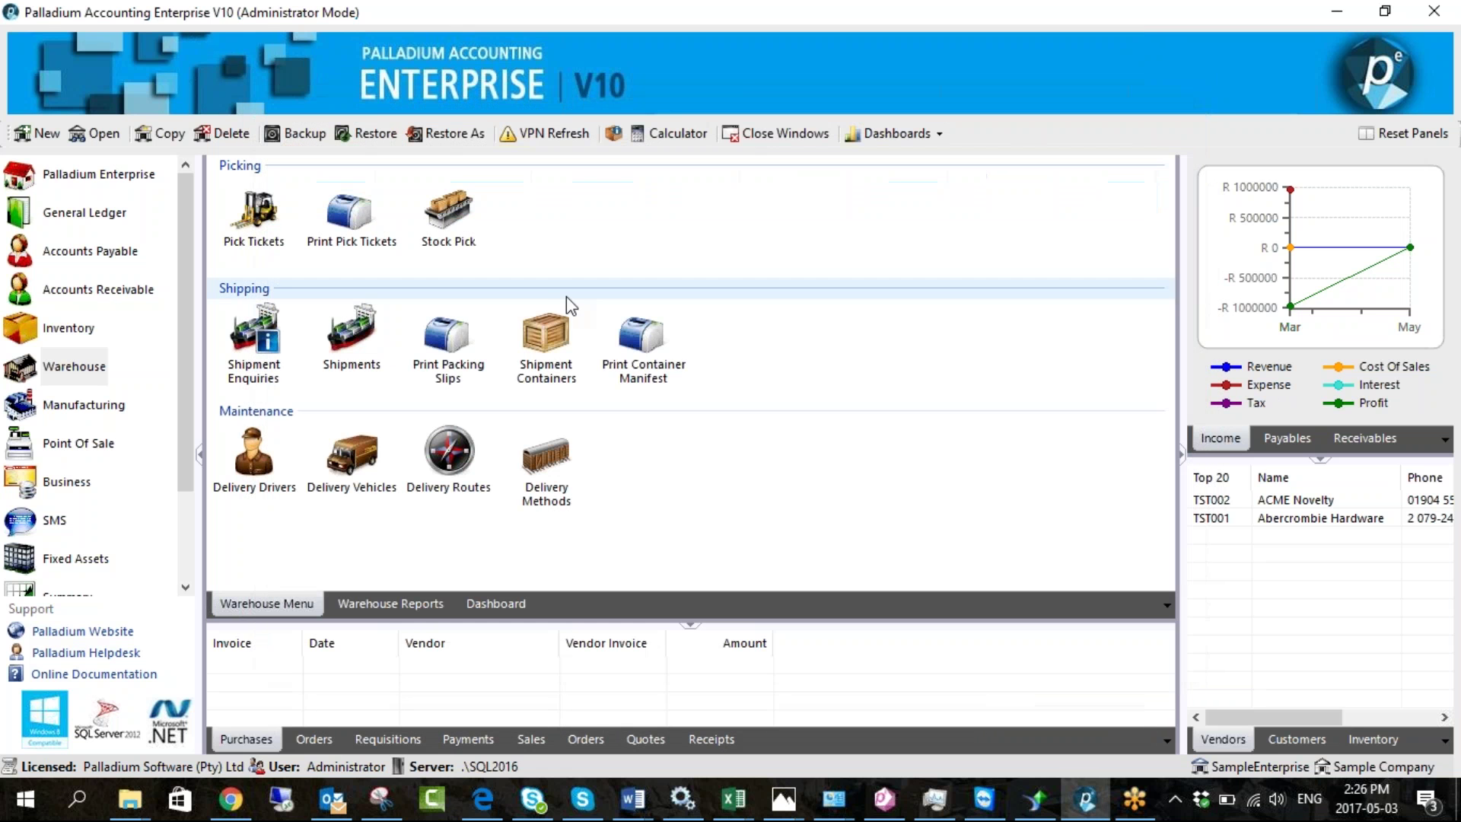
Start a new delivery vehicle with code VAN and description Van
left_click(351, 455)
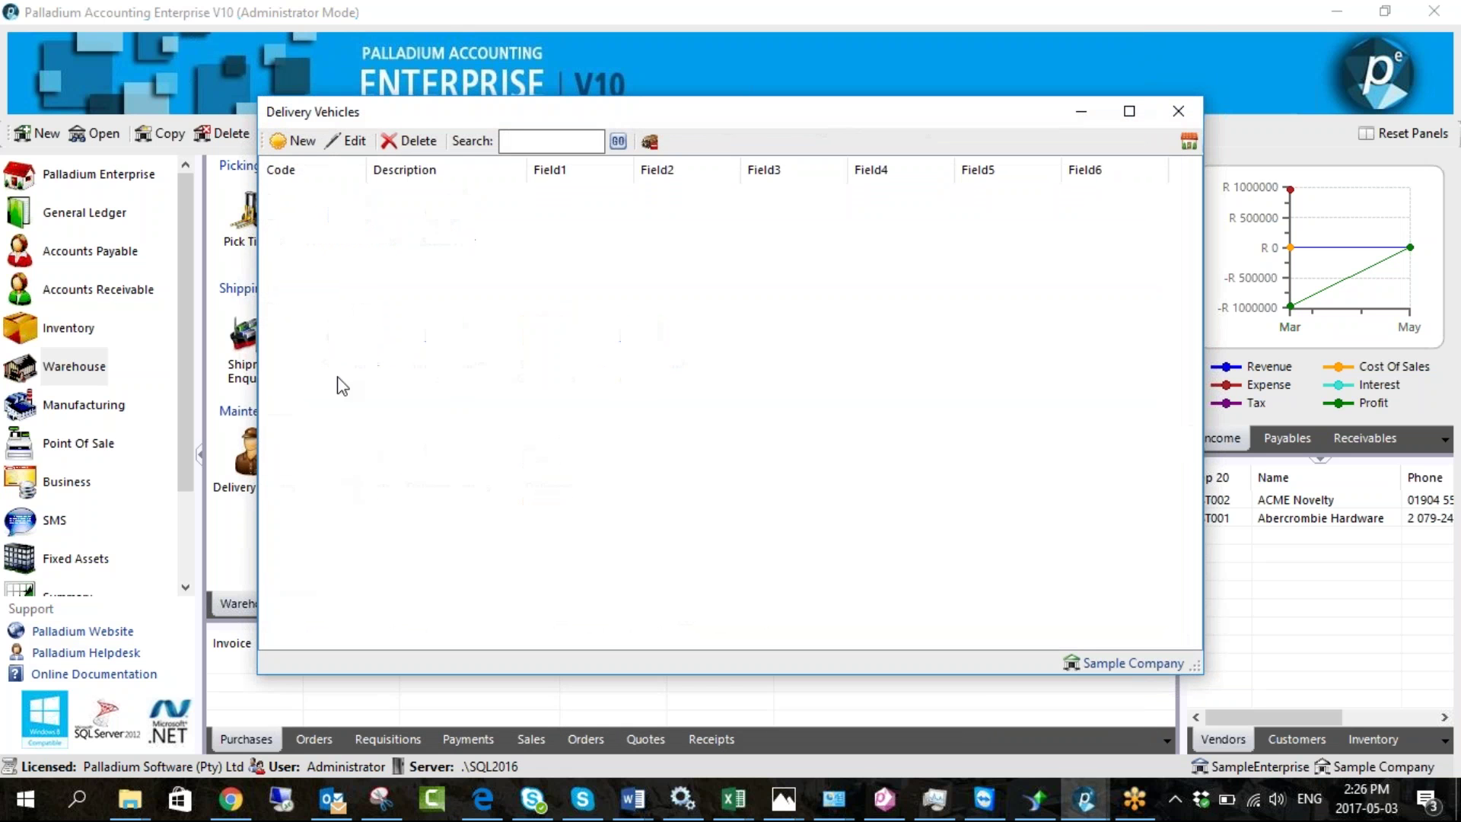
left_click(298, 141)
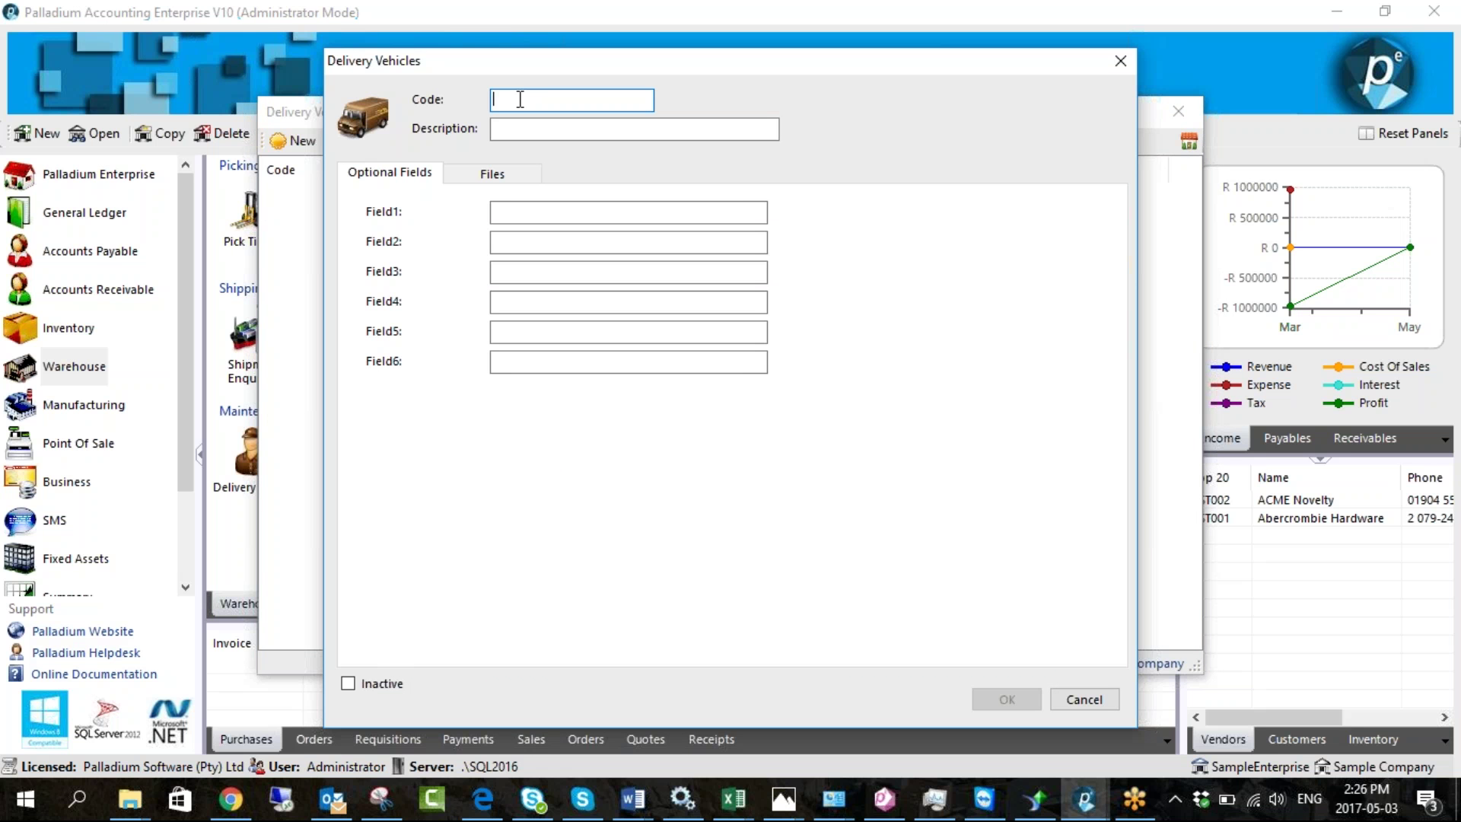
type("HILUX")
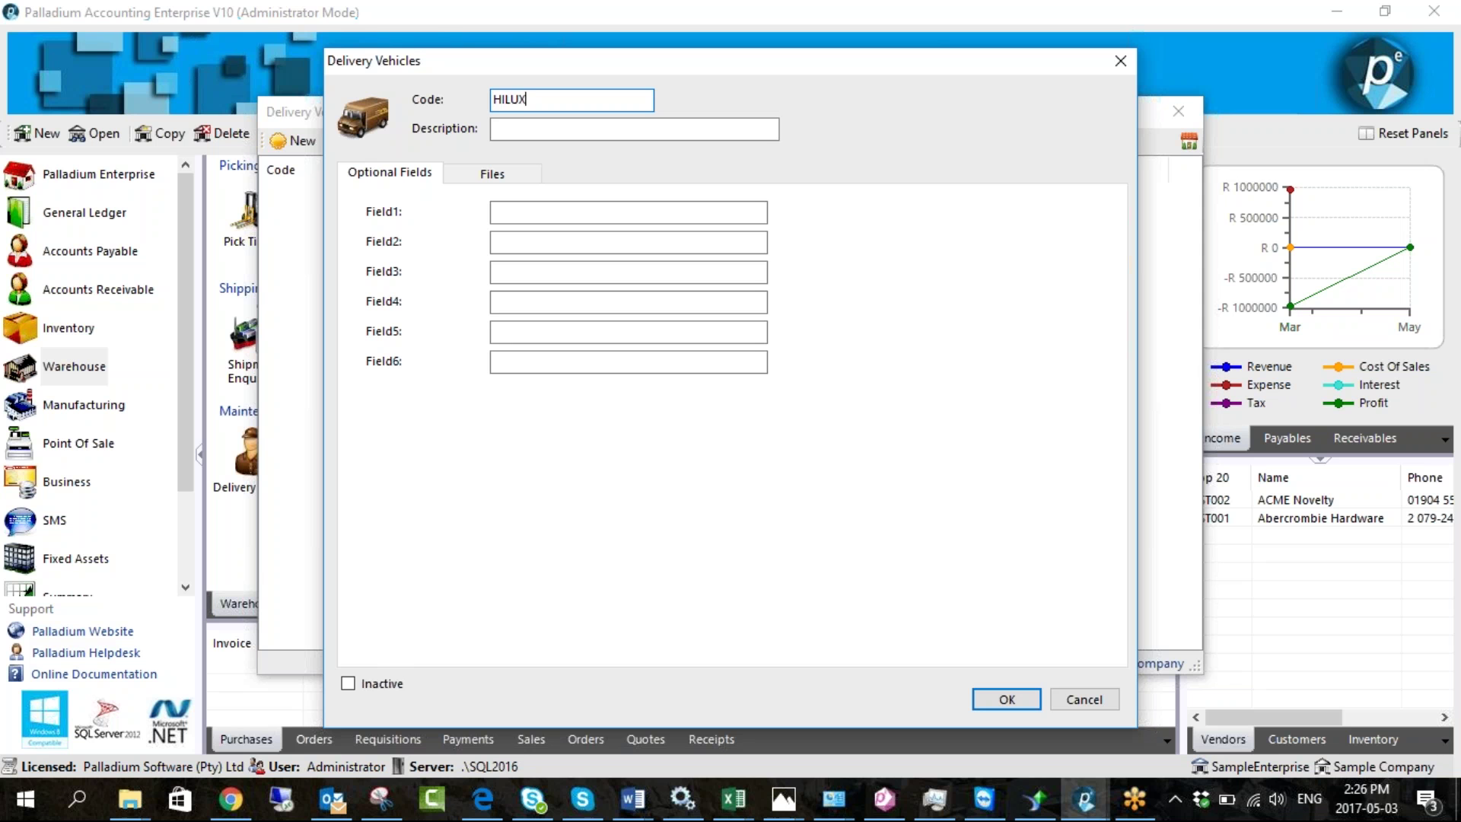
left_click(523, 124)
type("Hi")
key("shift+Tab")
type("VAN")
double_click(517, 128)
type("Van")
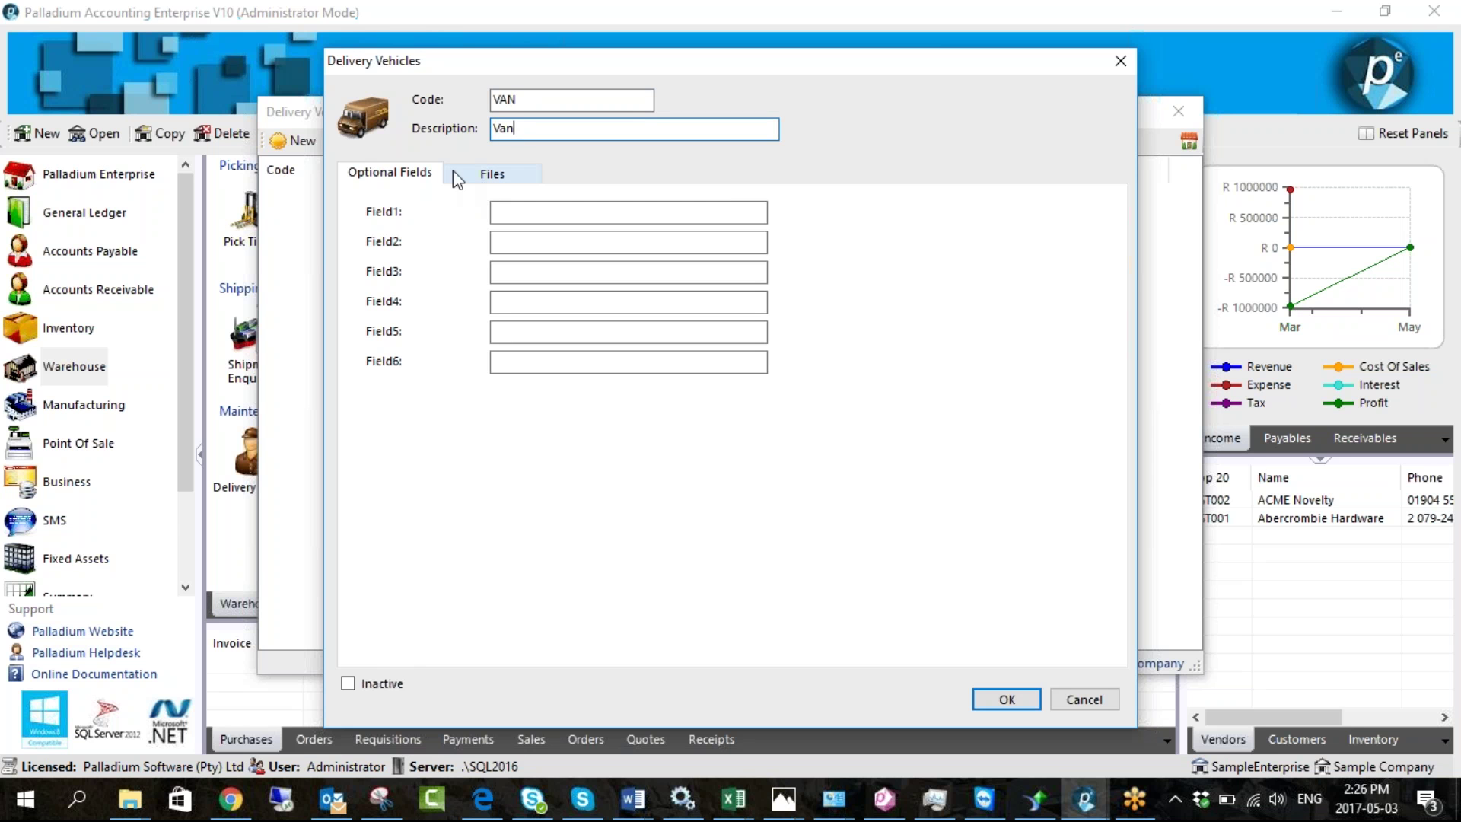
Review the vehicle's optional fields and file attachments, then save the vehicle and close the vehicles list
left_click(526, 214)
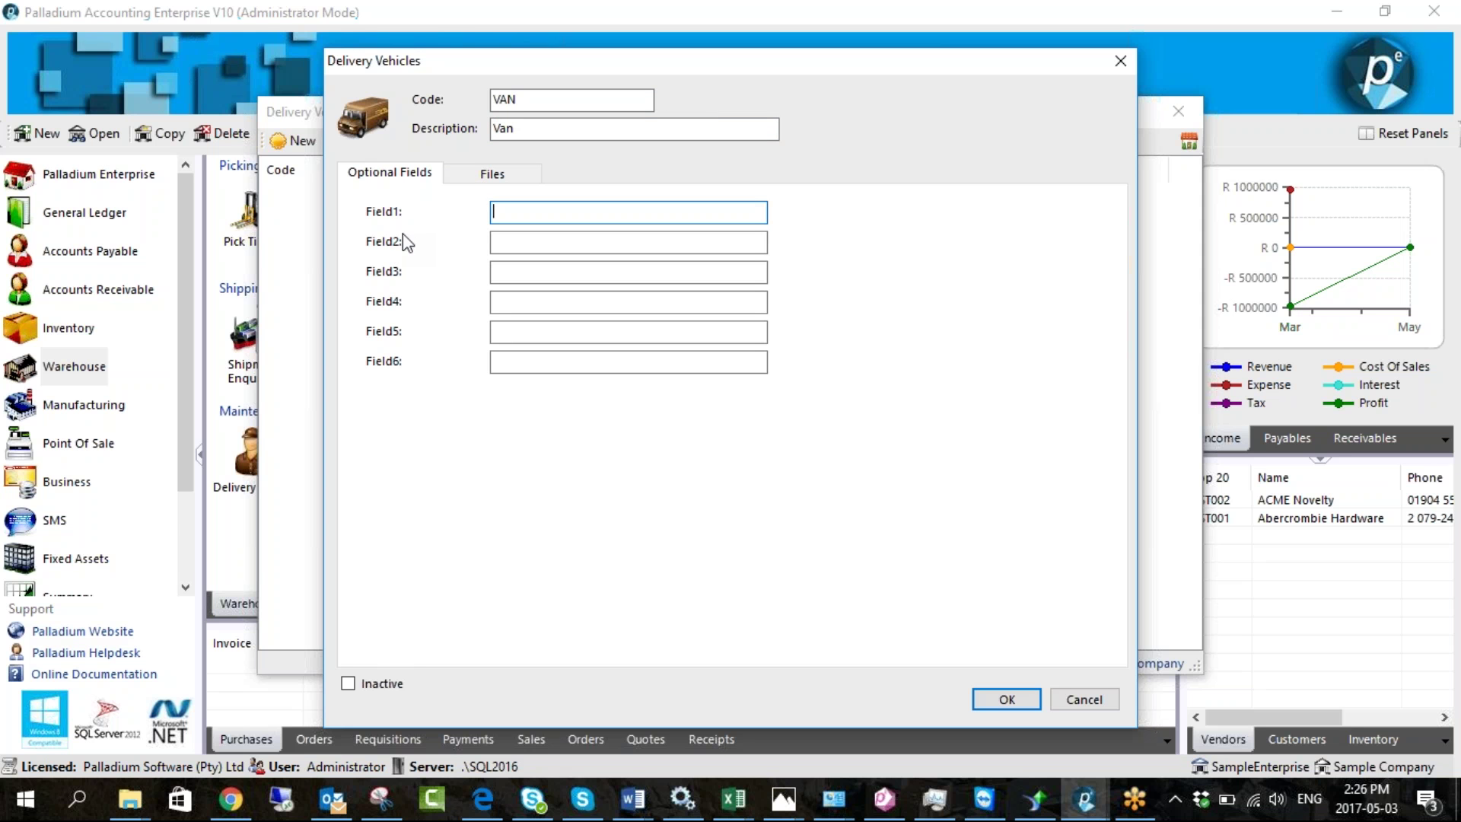
left_click(468, 180)
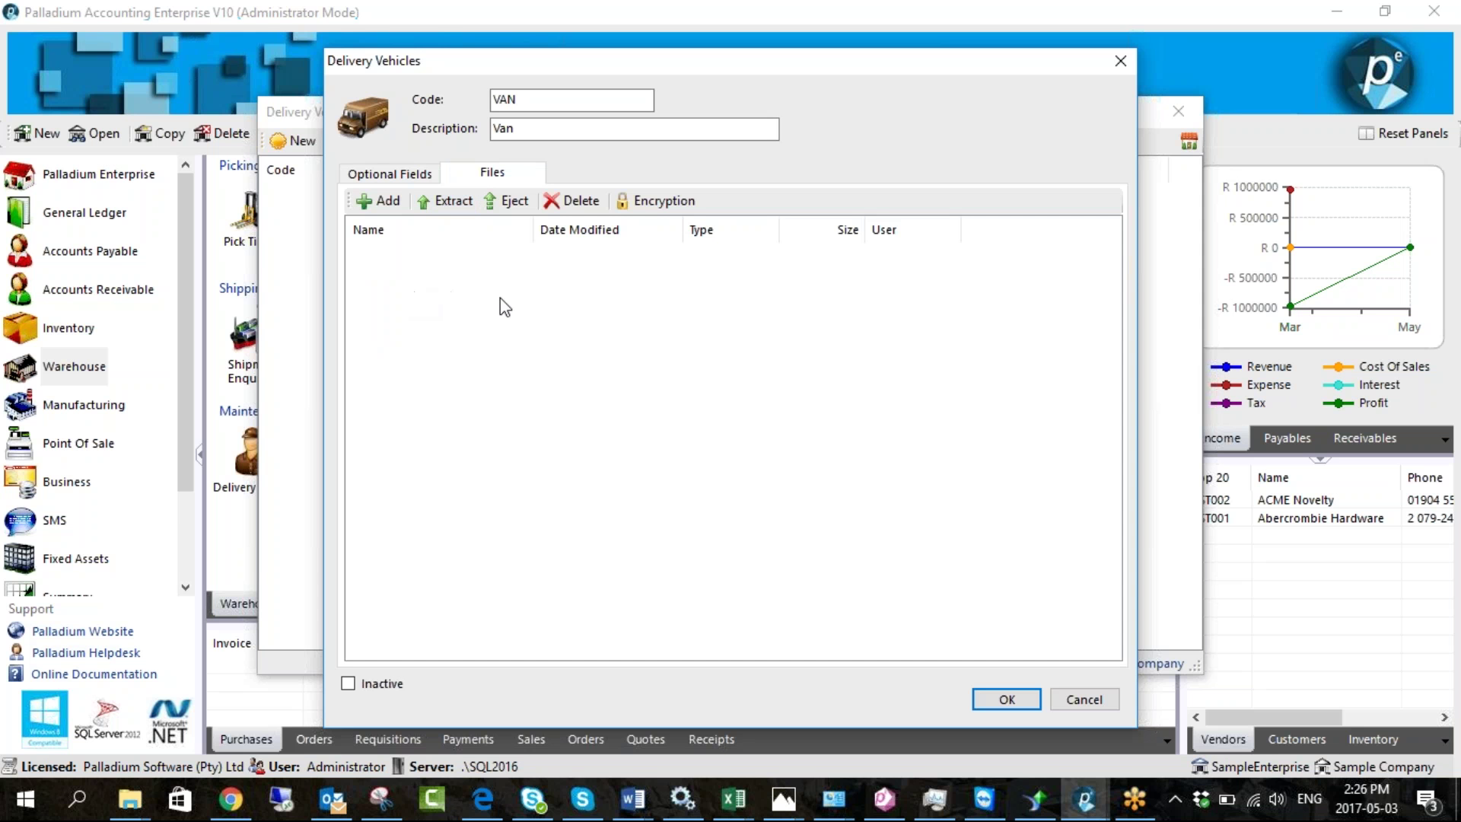
left_click(1020, 705)
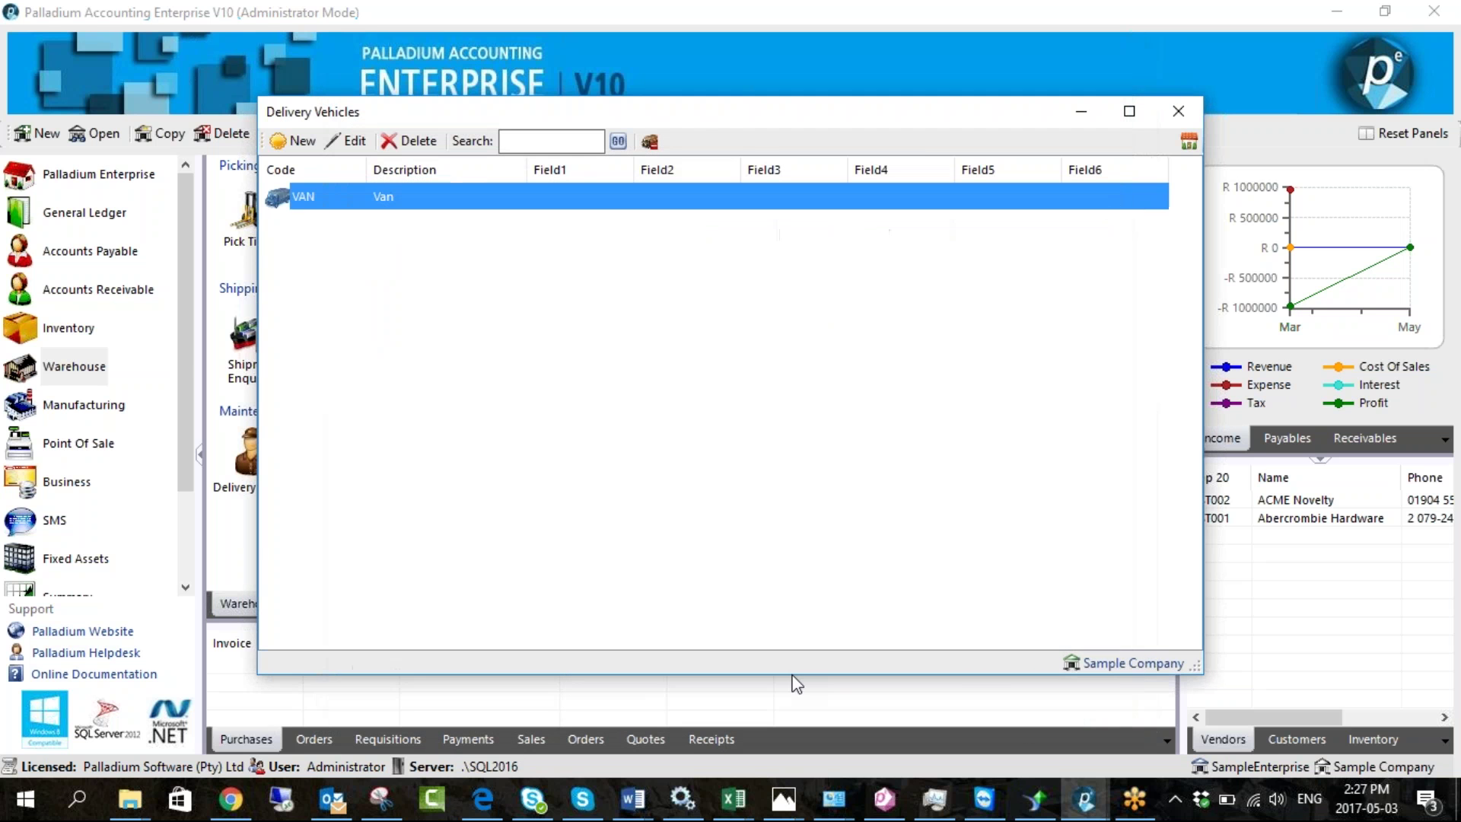
left_click(1176, 112)
Start a new delivery route with code N1 and description N1 South
left_click(448, 454)
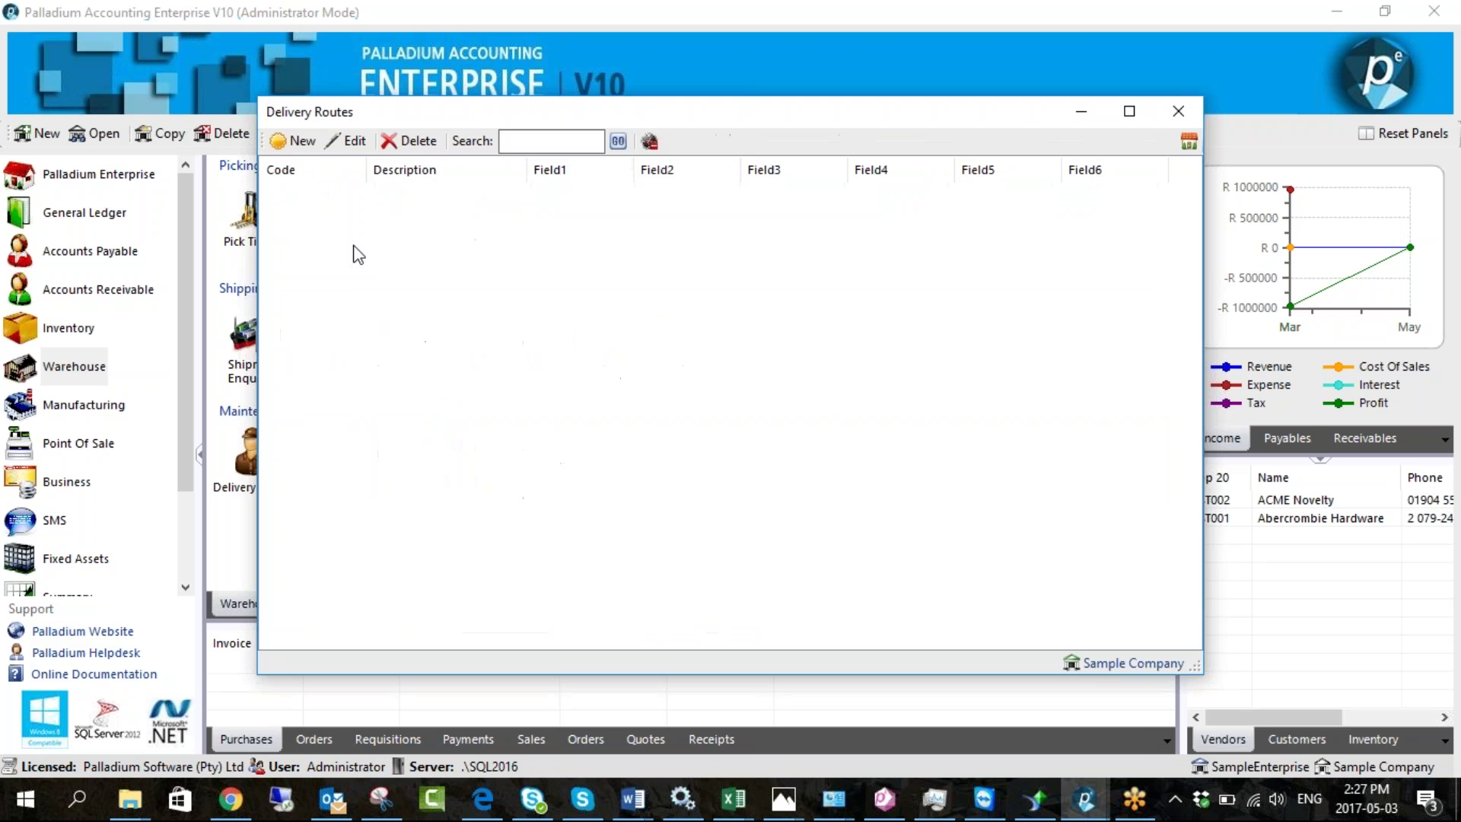
left_click(300, 140)
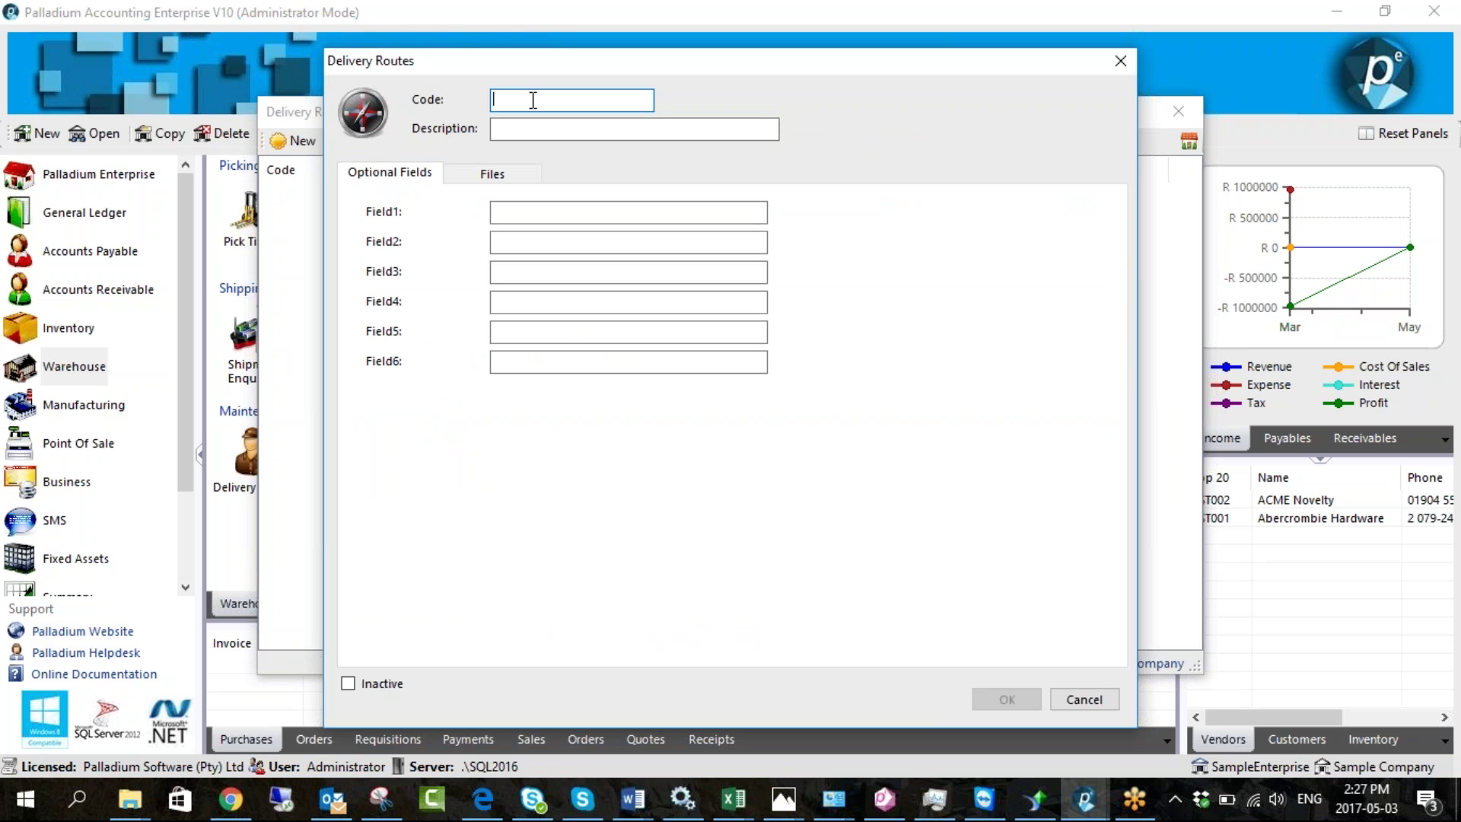
type("N")
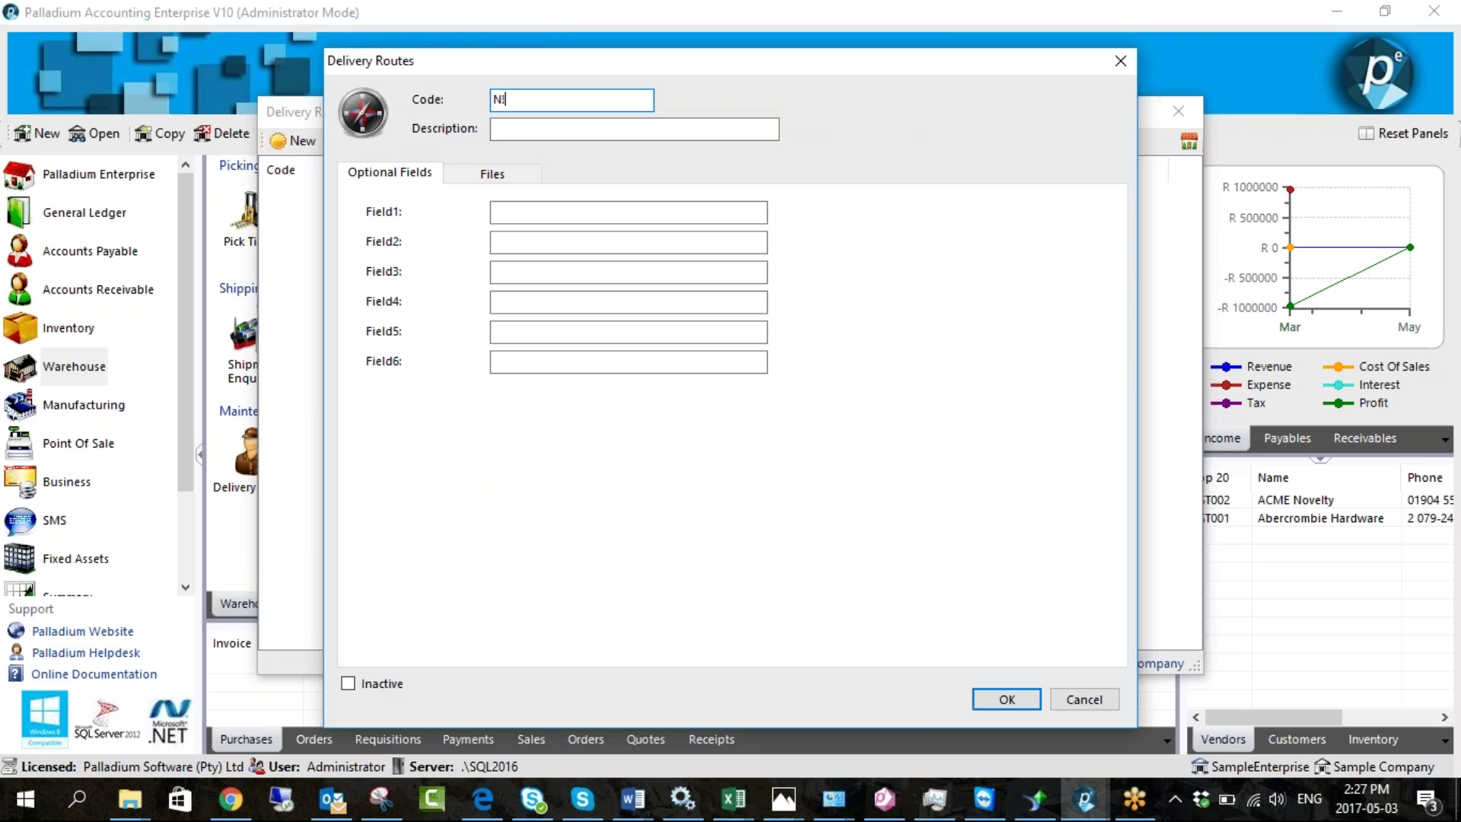
type("1")
key("Tab")
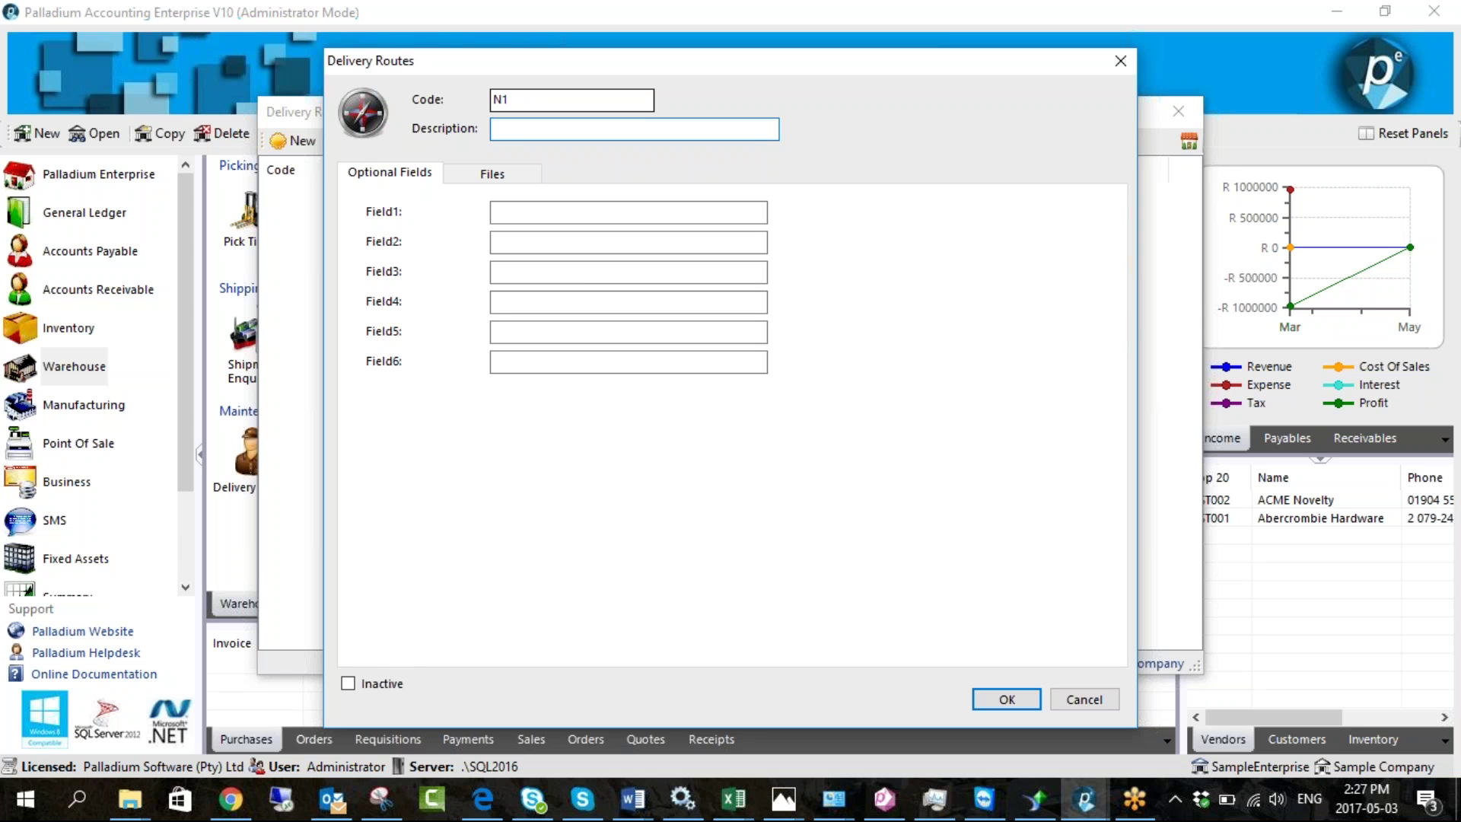
type("n")
key("BackSpace")
type("N1 South")
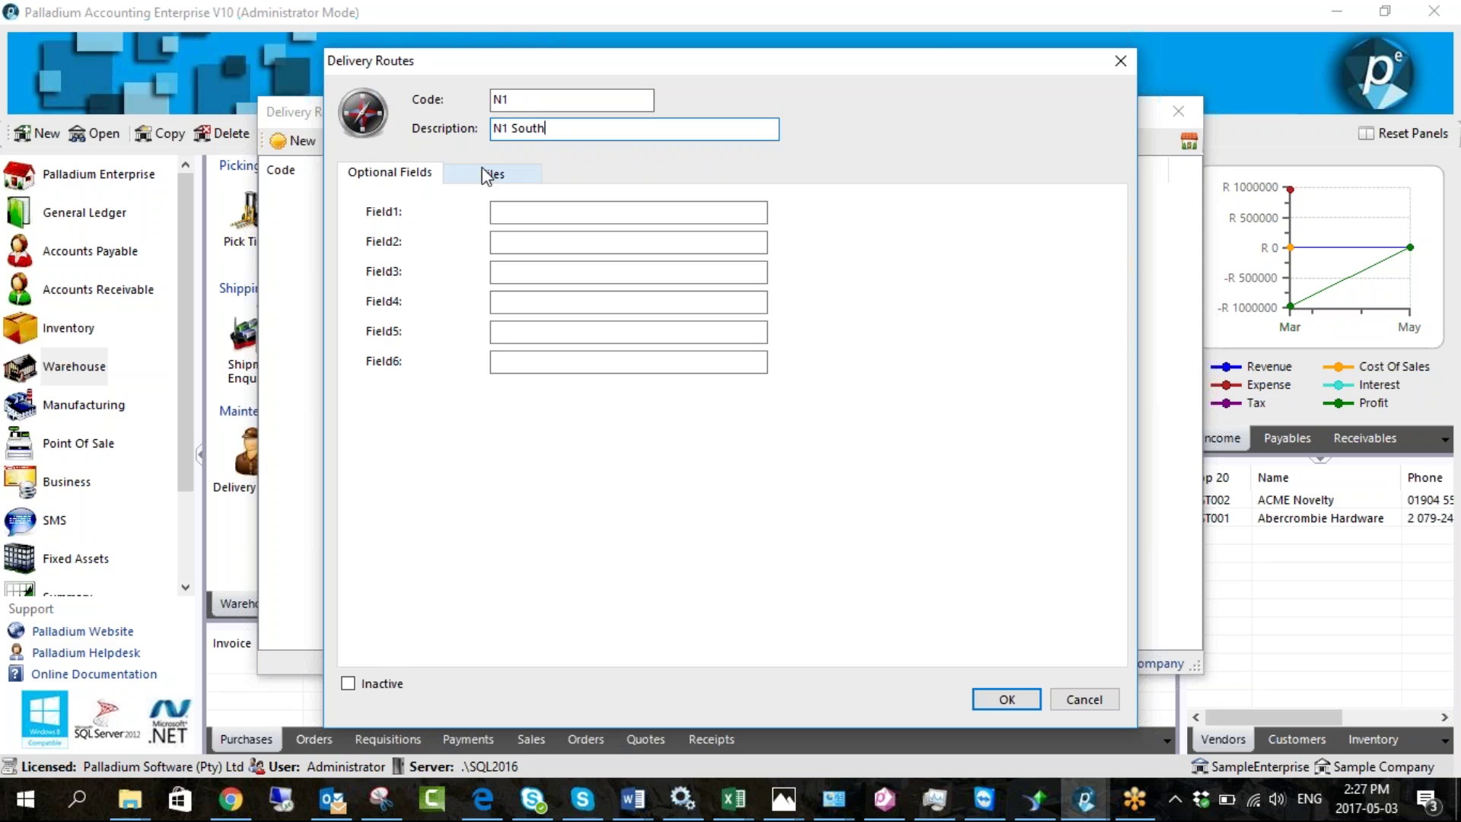
Review the route's optional fields and file attachments, then save the route and close the routes list
key("Tab")
left_click(519, 241)
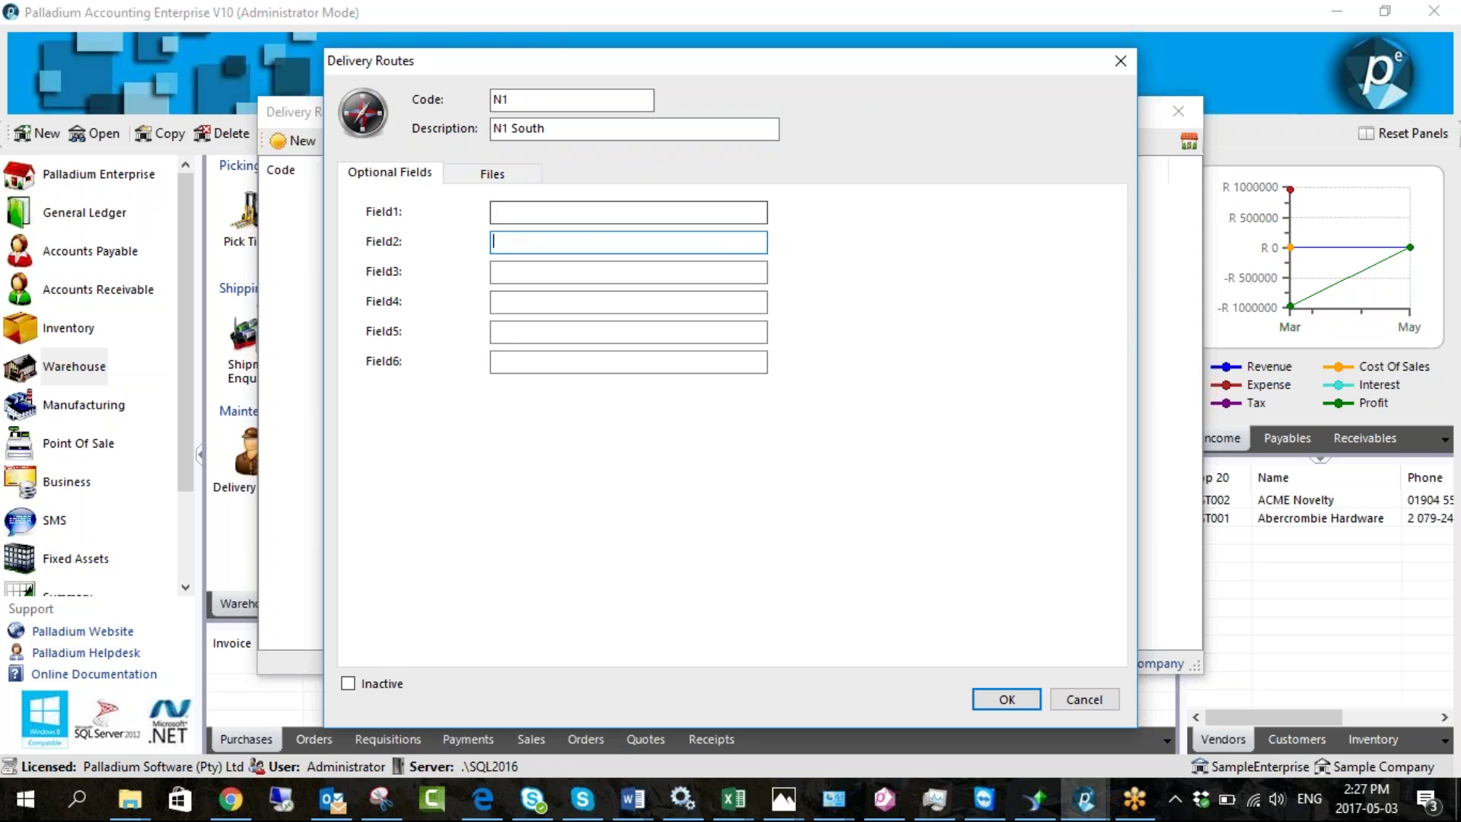
left_click(493, 173)
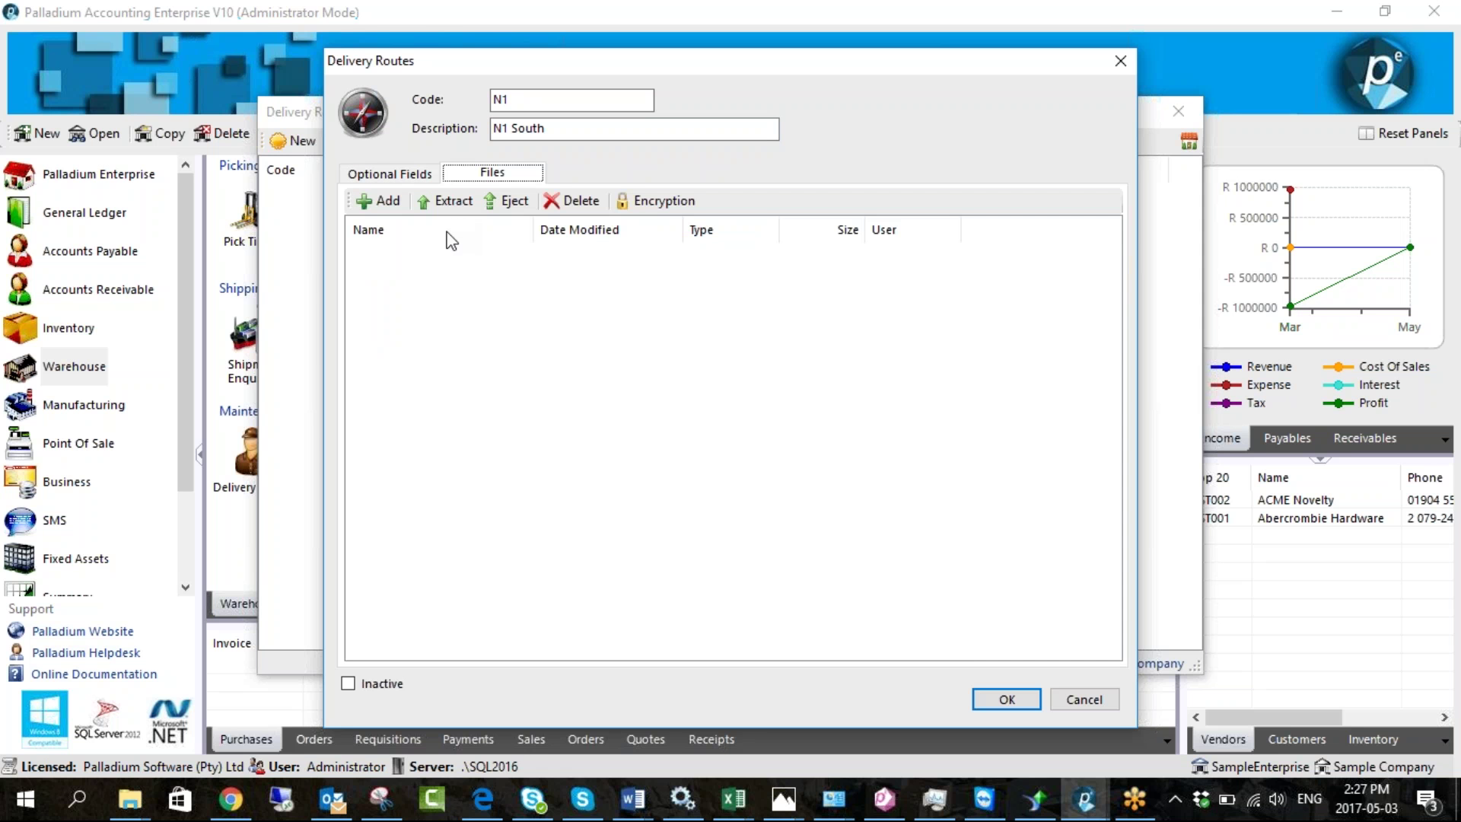
left_click(1003, 698)
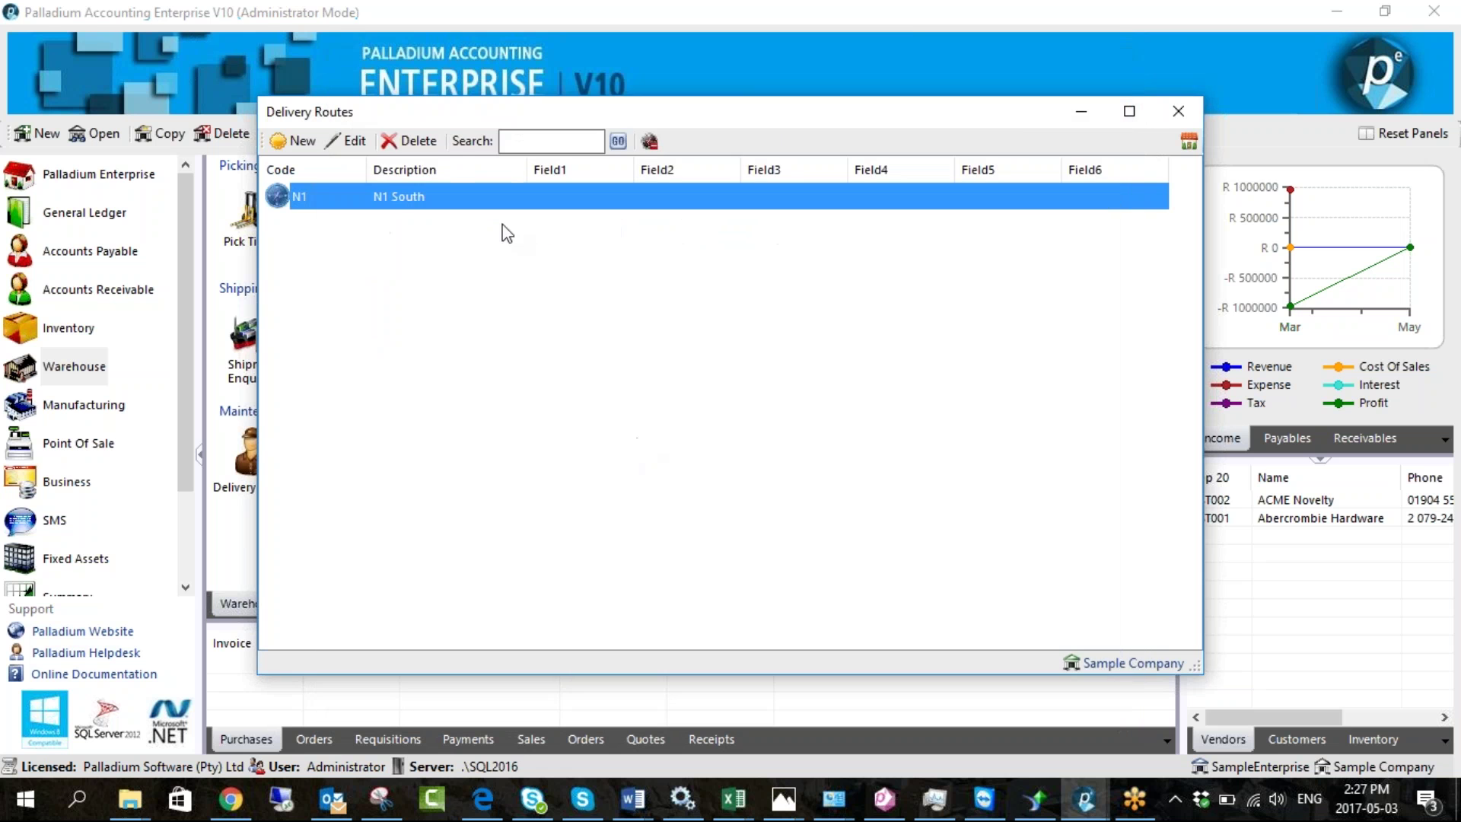
left_click(1178, 112)
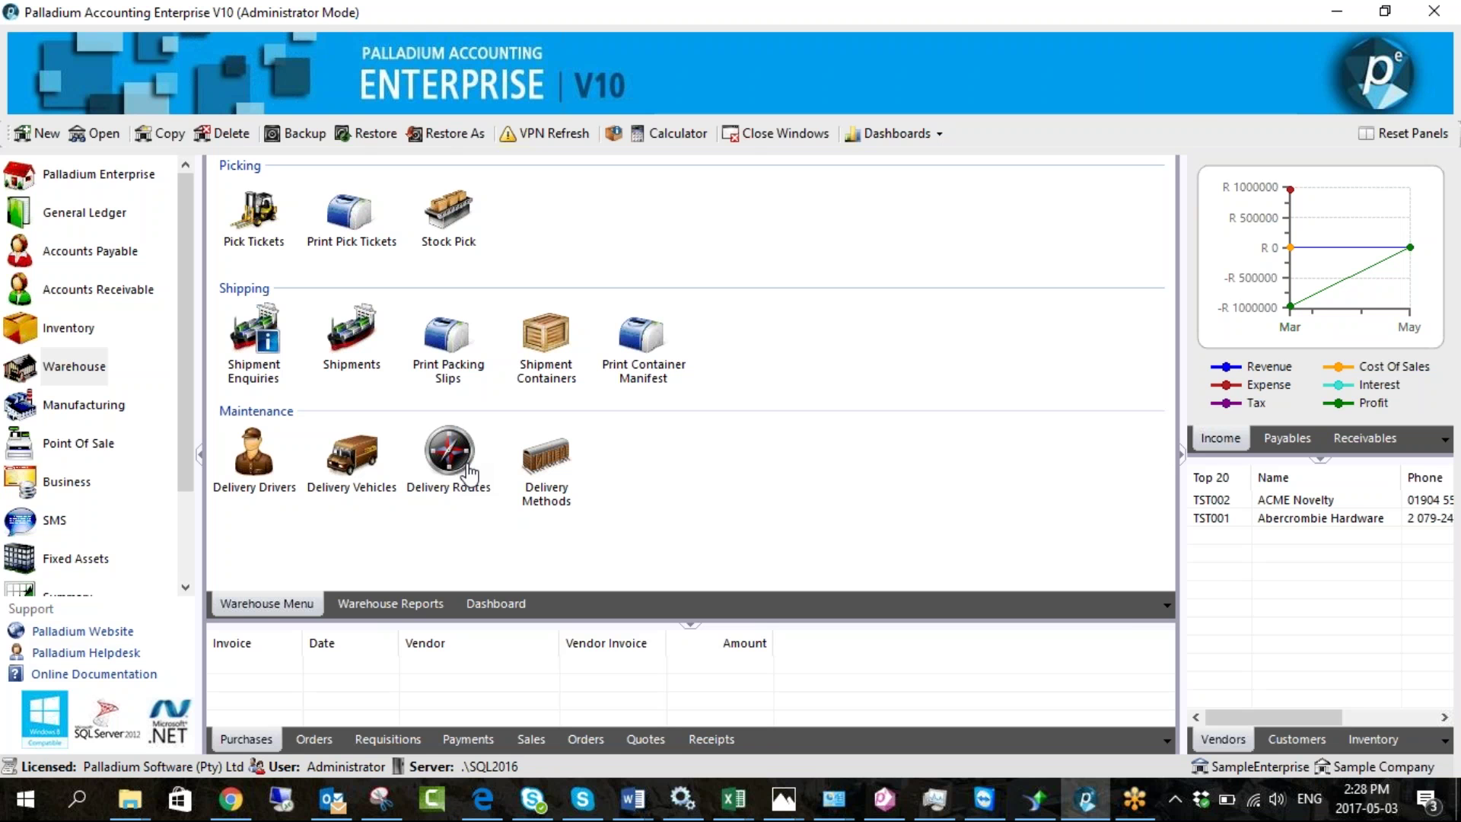
Start a new delivery method with code DELIVERYCOST and description Delivery Fee
left_click(537, 473)
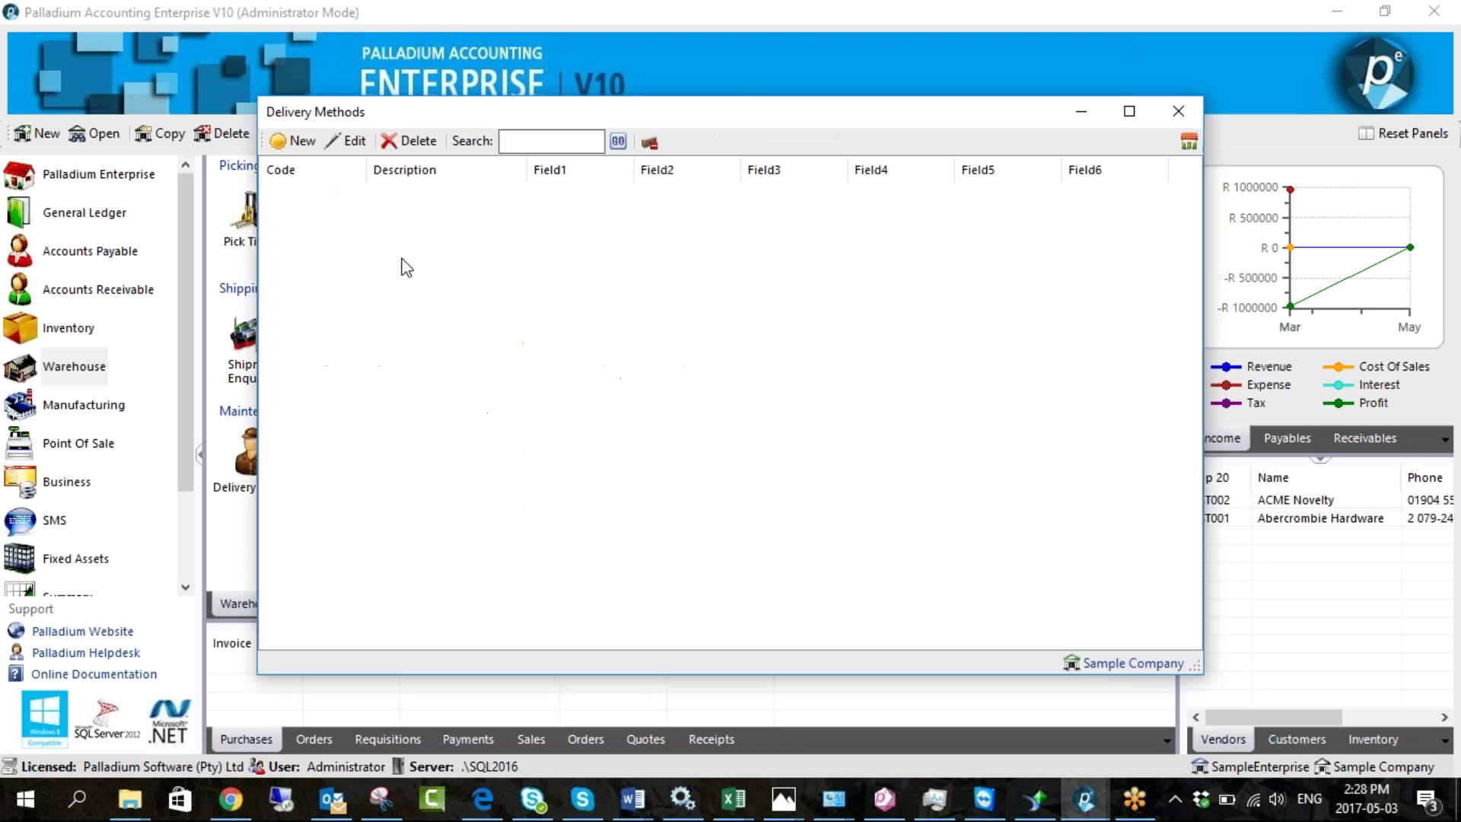
left_click(293, 141)
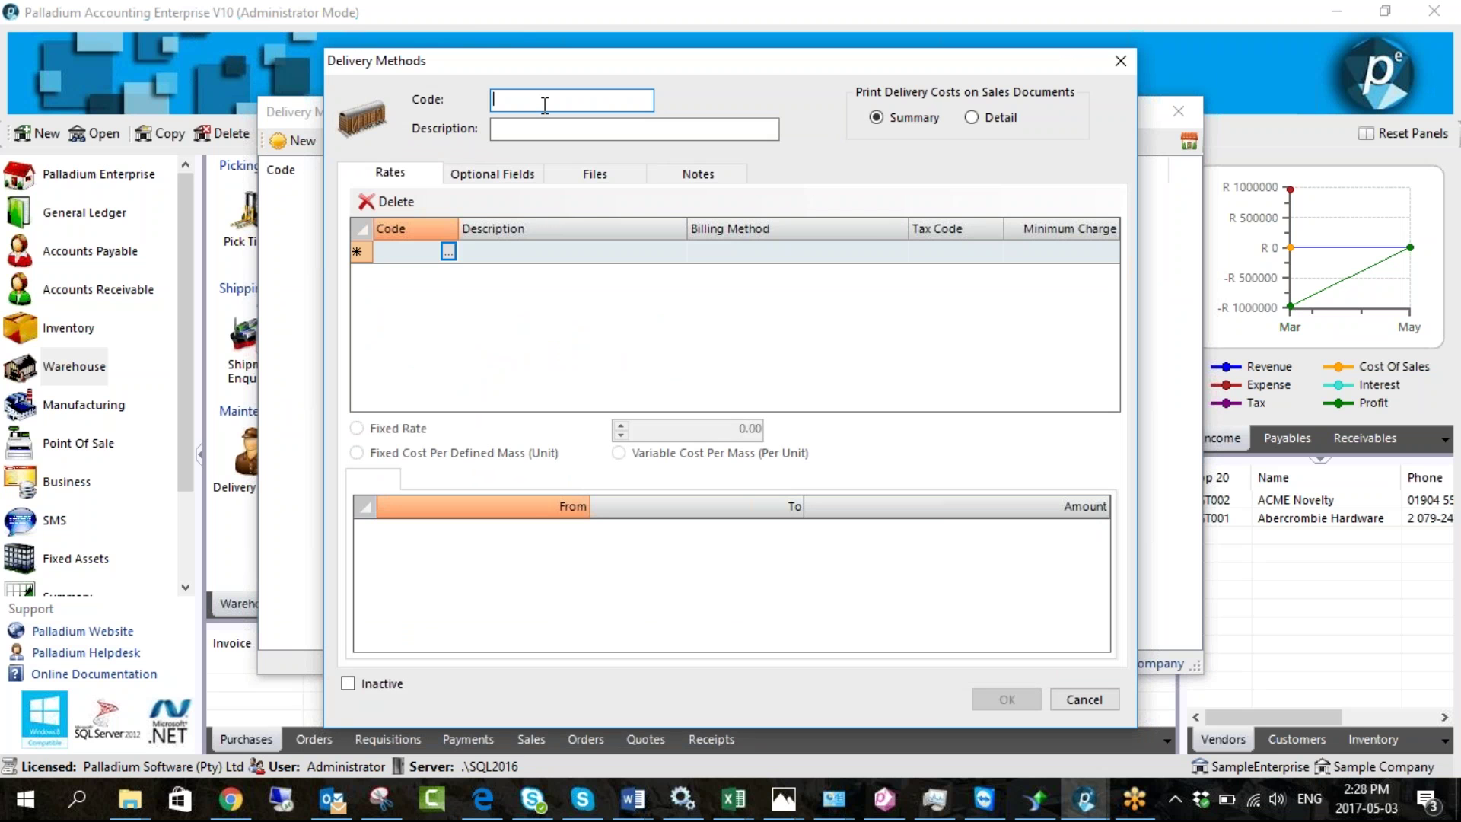
type("DELIVERYCOST")
key("Tab")
type("Delivery Fee")
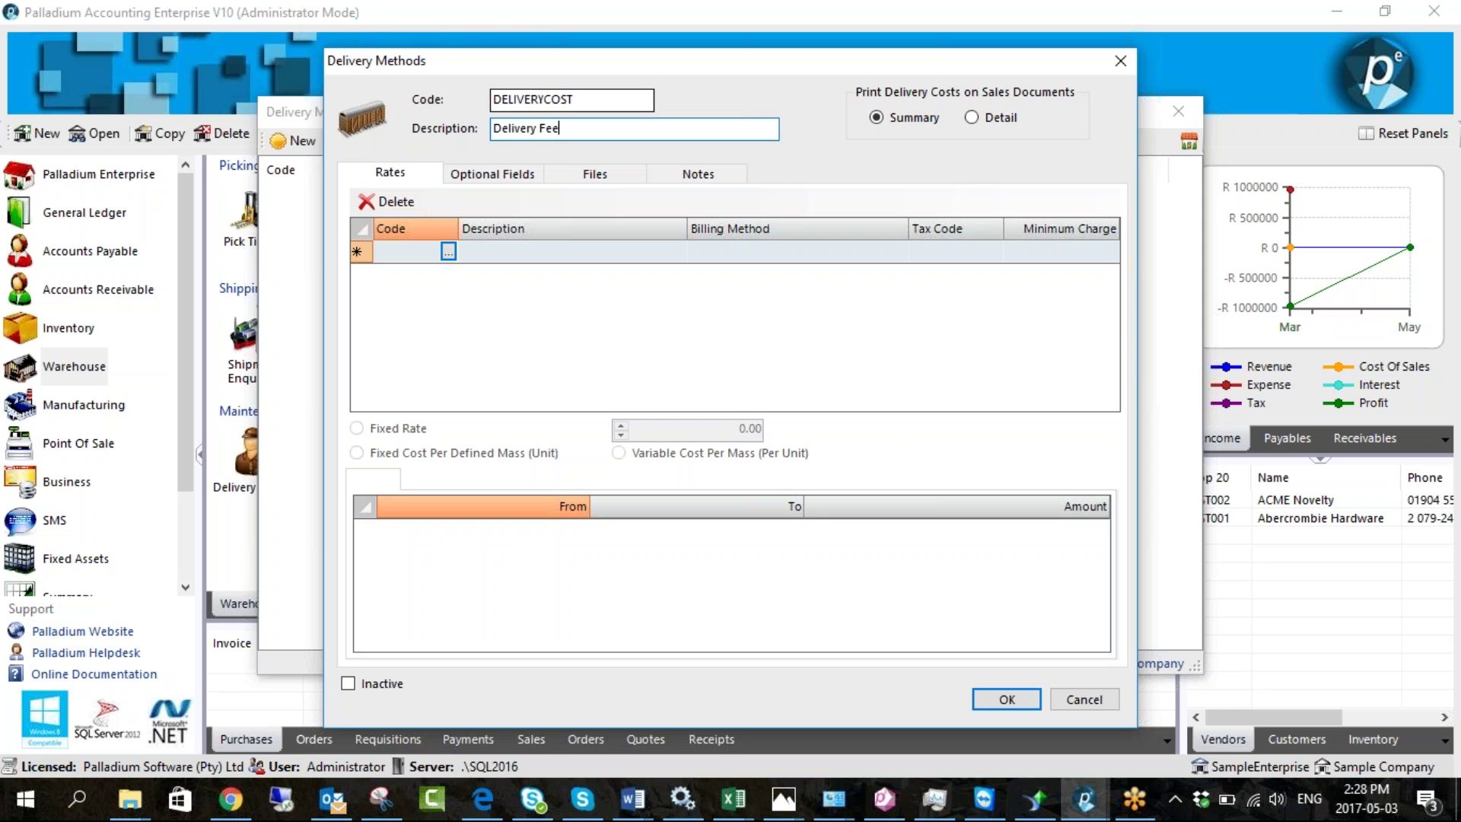
Choose the Service Call item (S2015) for the delivery method's first rate line
left_click(448, 251)
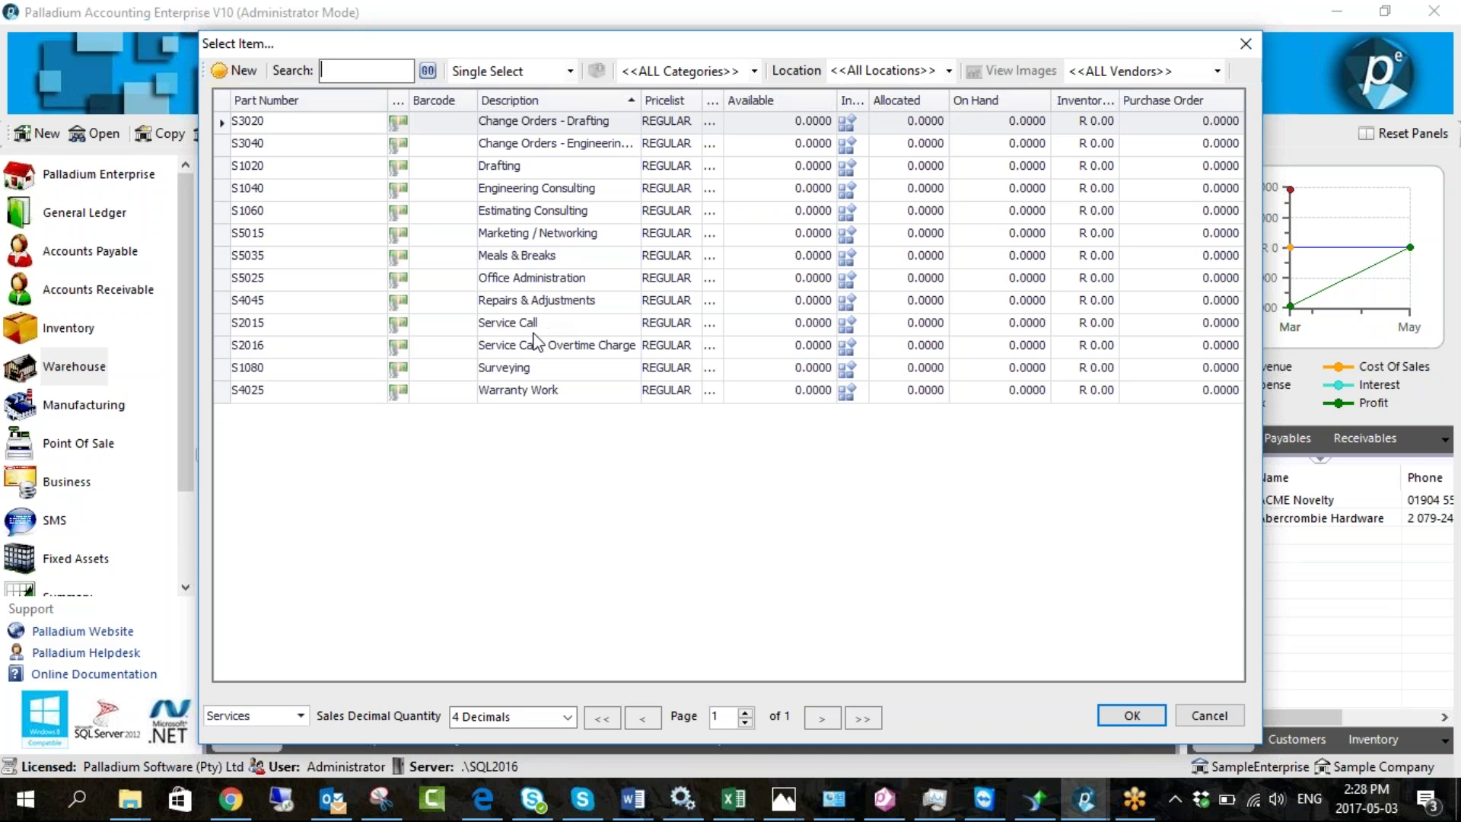
left_click(500, 329)
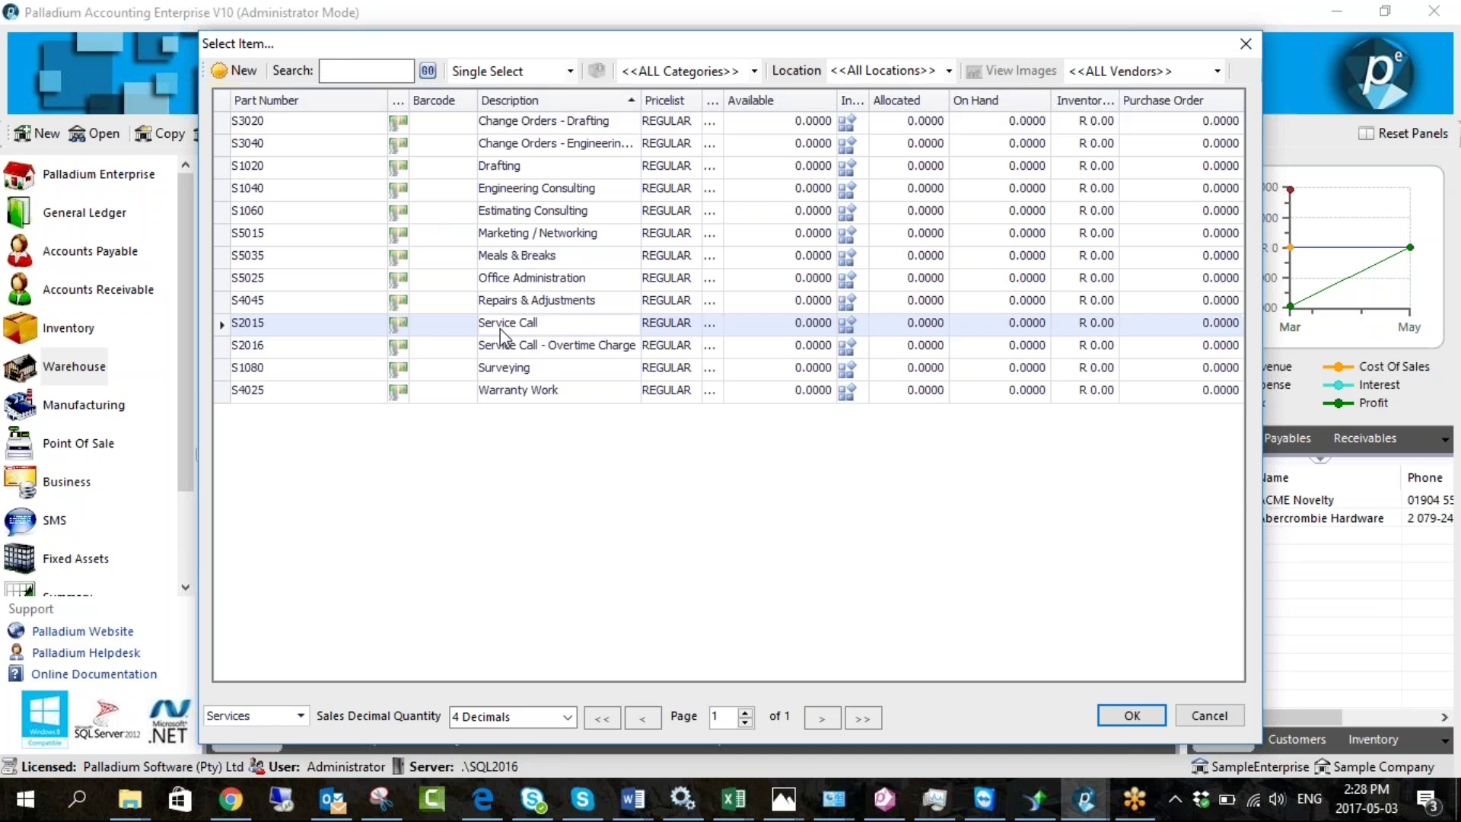
Add the Service Call item (S2015) as a delivery rate with the Distance To Client billing method
double_click(500, 328)
left_click(750, 253)
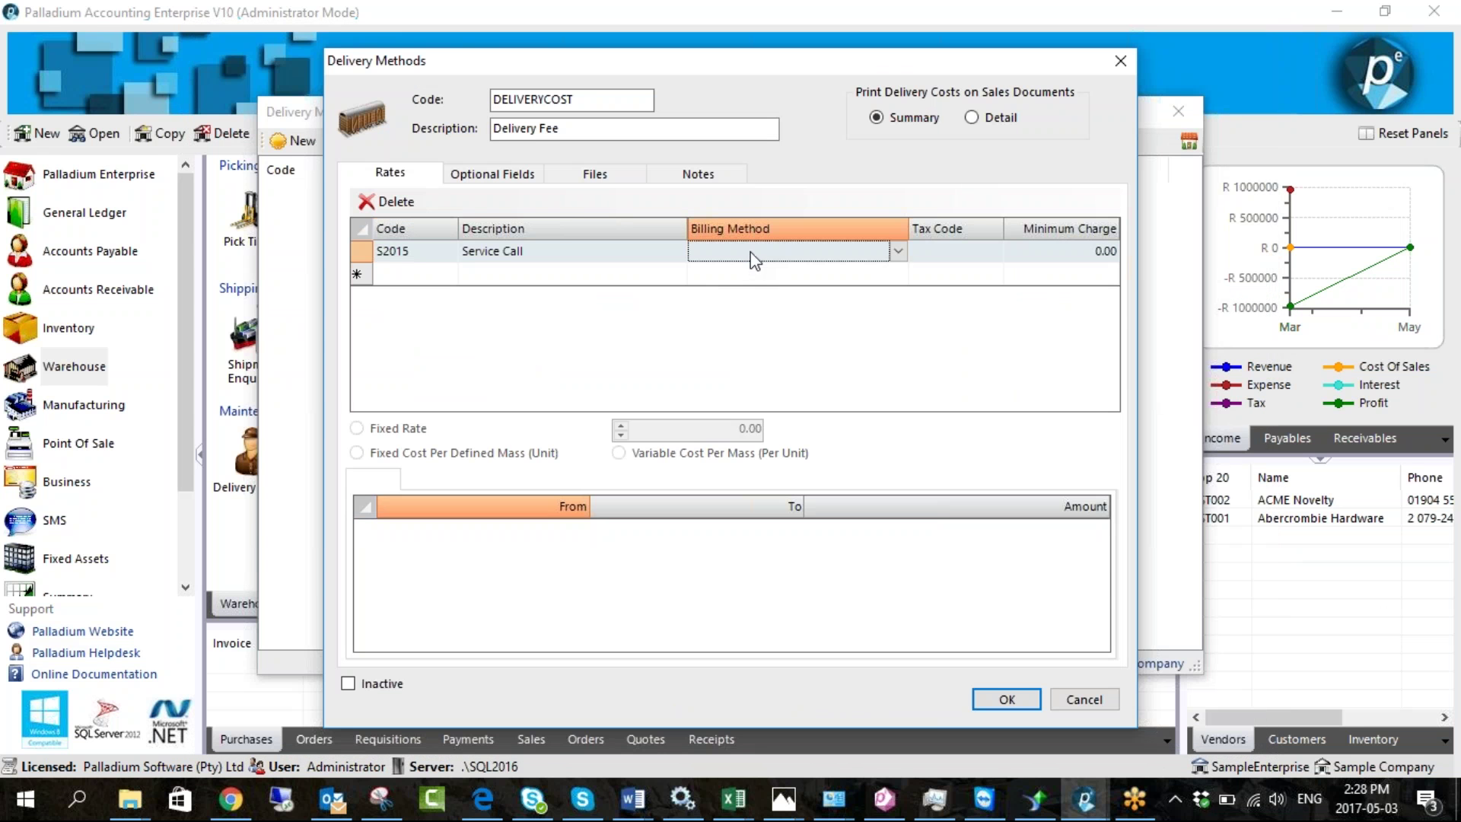
left_click(897, 253)
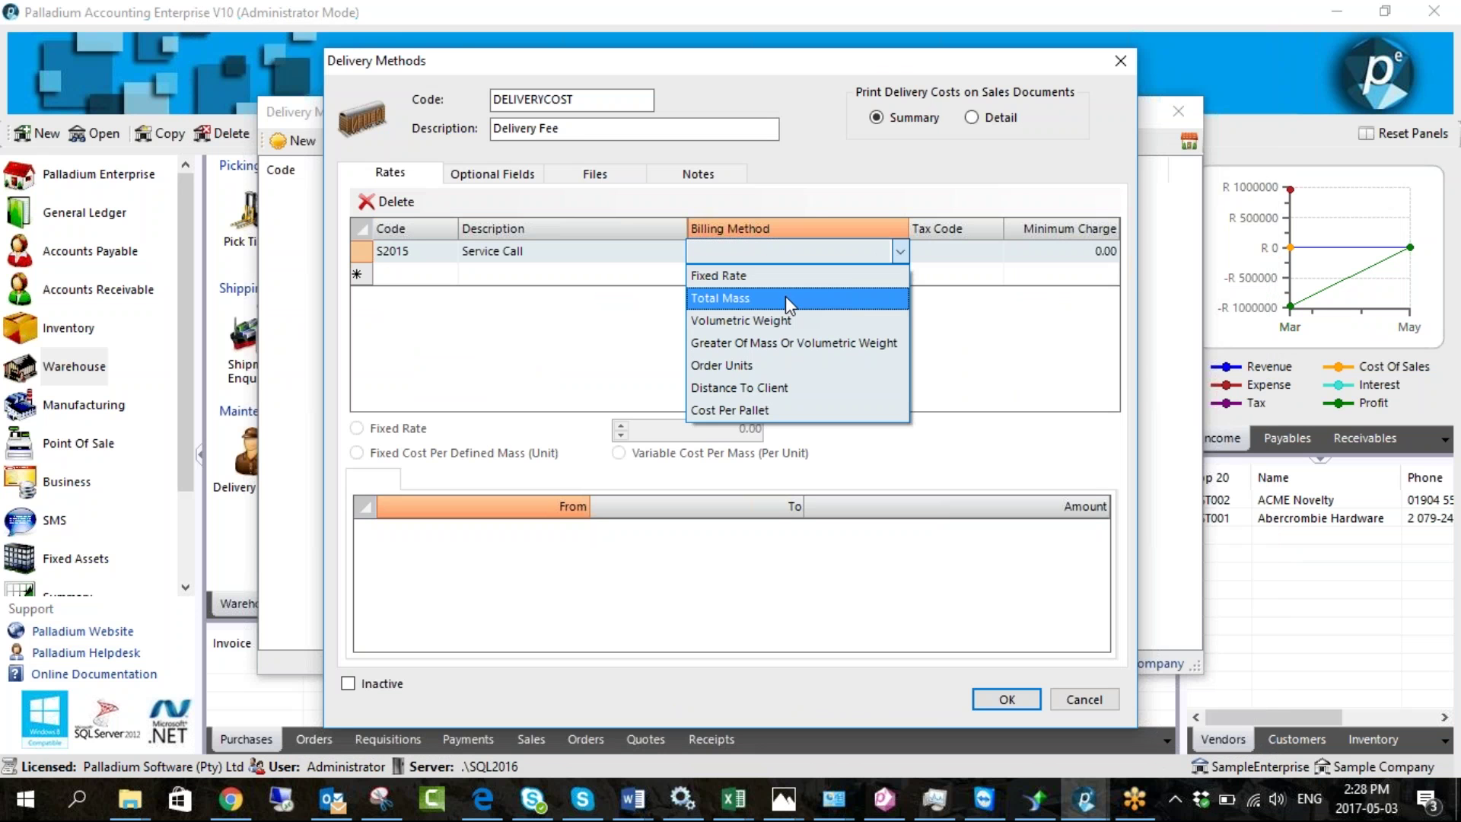
left_click(752, 388)
Assign tax code 01 to the Service Call rate and set its minimum charge to 50
left_click(941, 257)
left_click(993, 251)
double_click(730, 312)
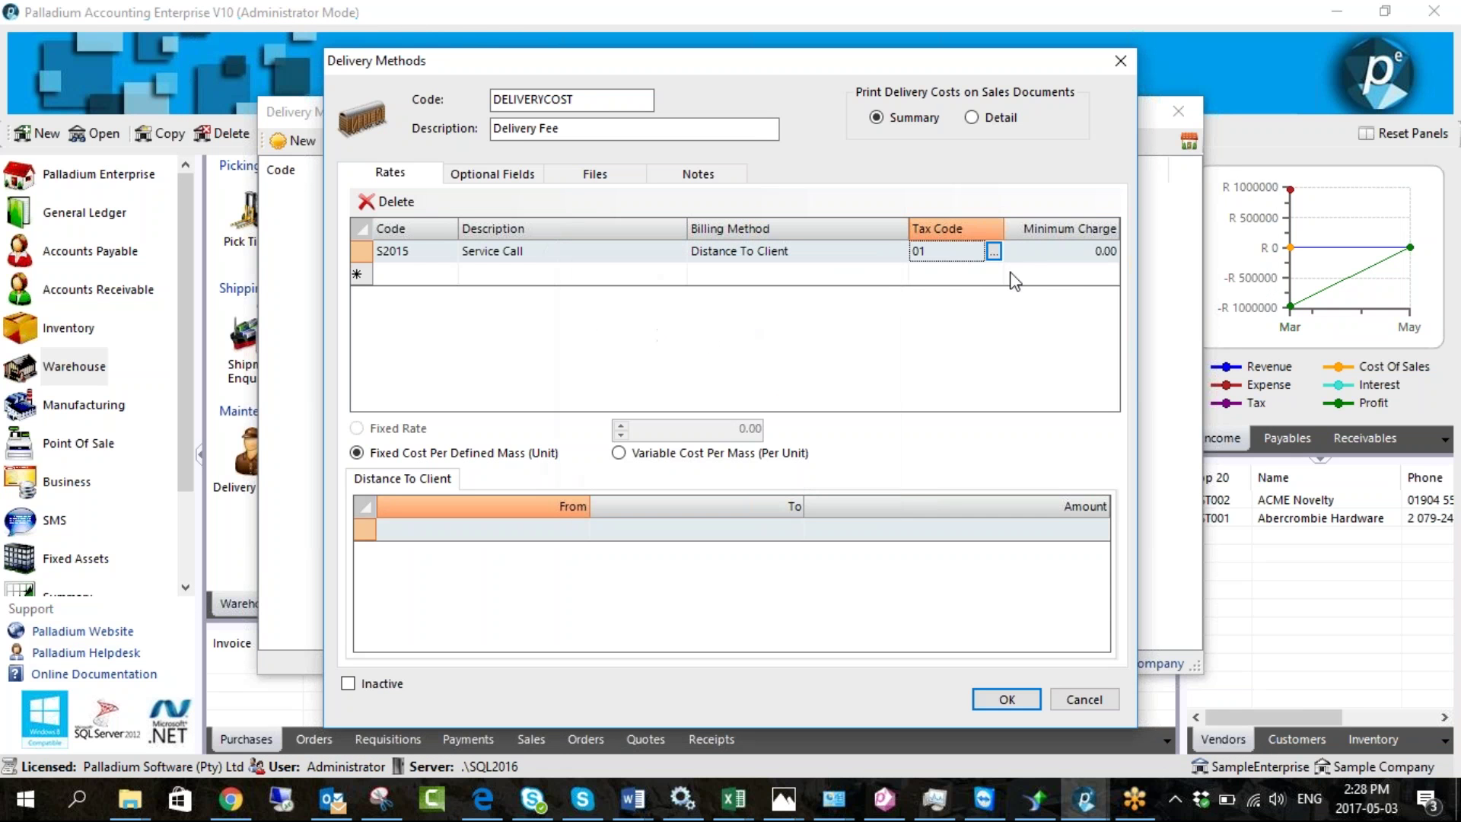
left_click(1038, 257)
type("50")
left_click(980, 308)
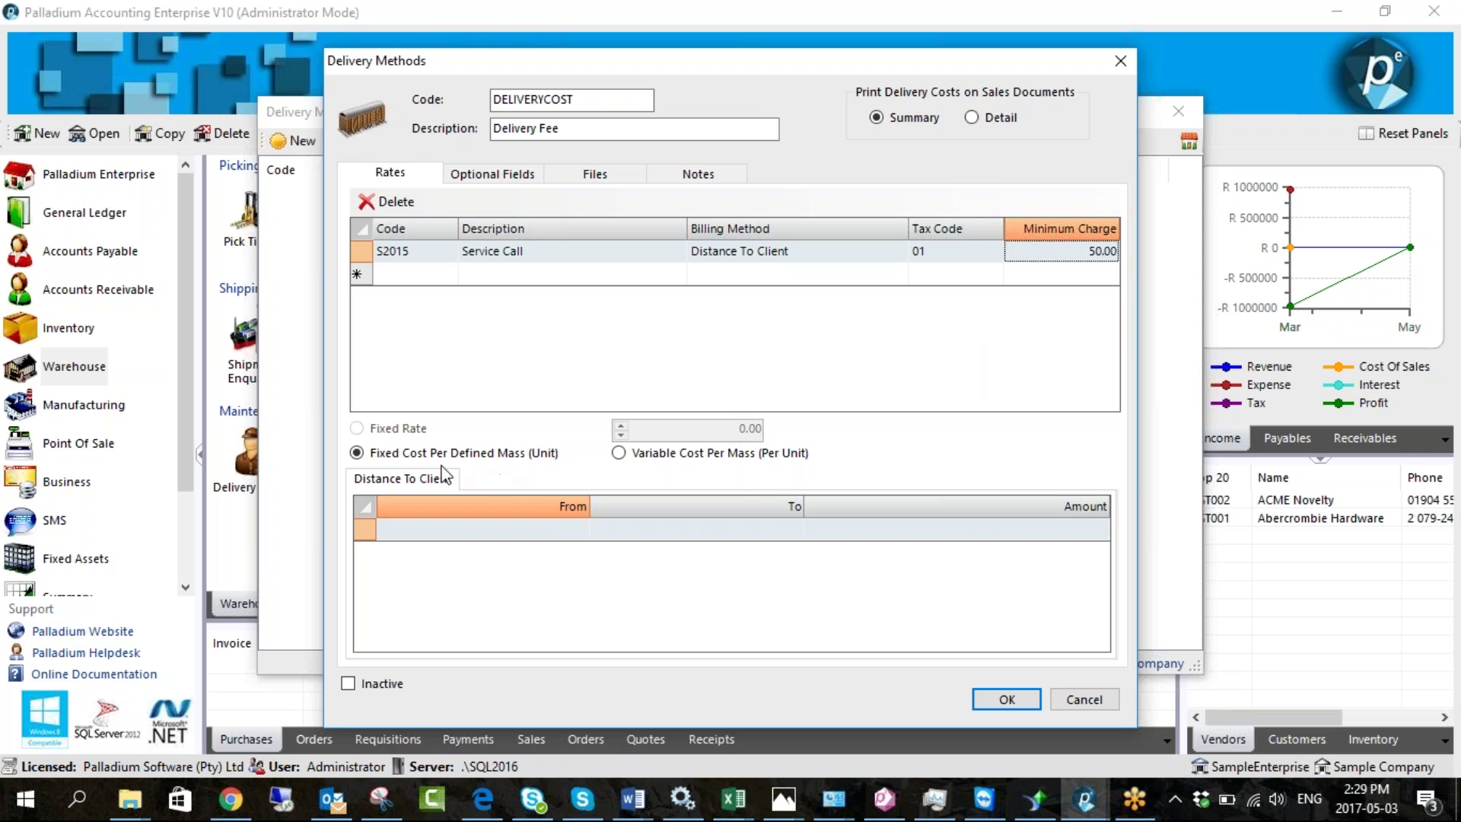
Enter the first Distance To Client bracket, from 1 to 10, with an amount of 70
mouse_move(426, 459)
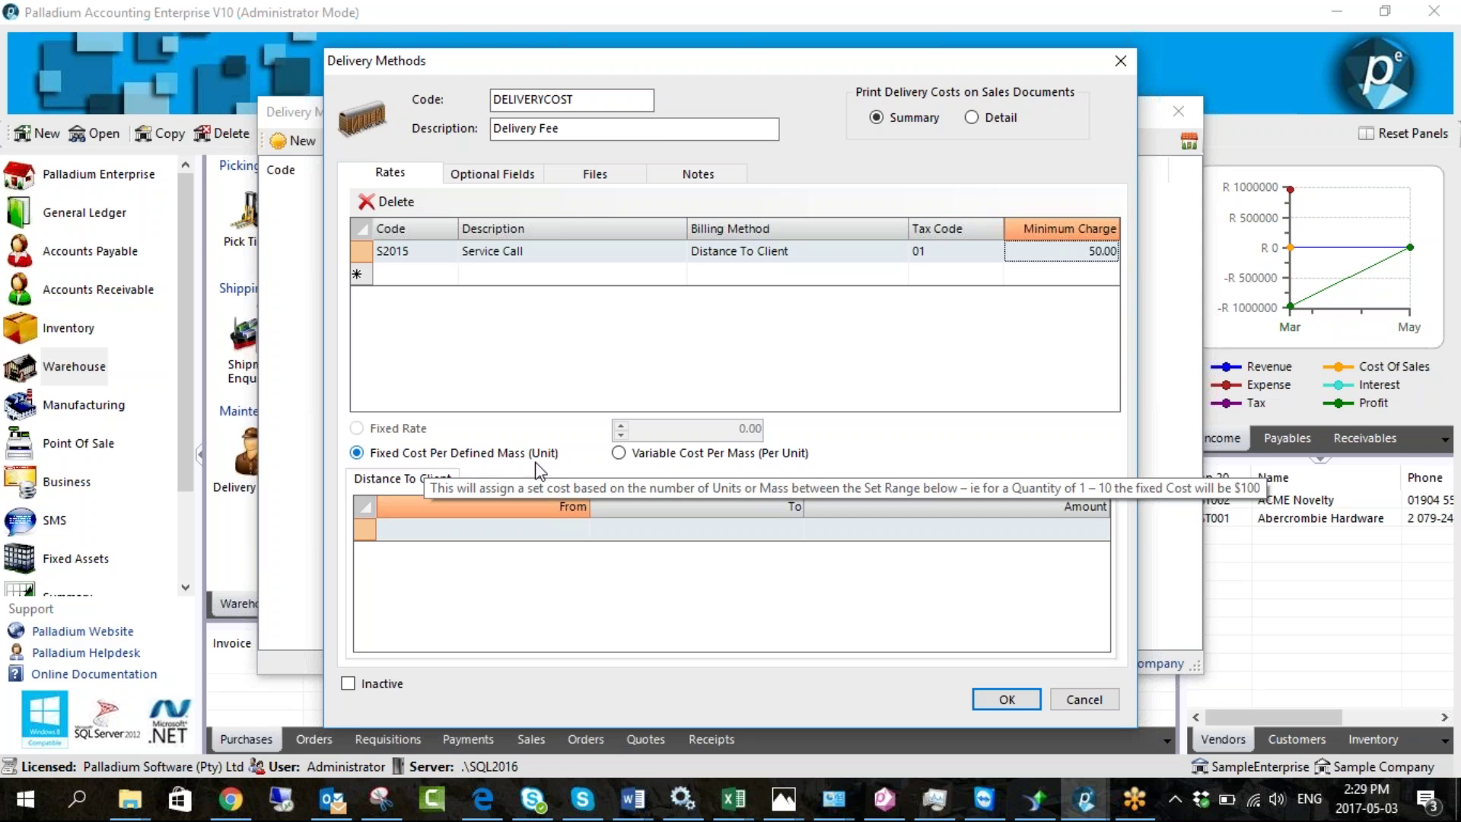
left_click(534, 532)
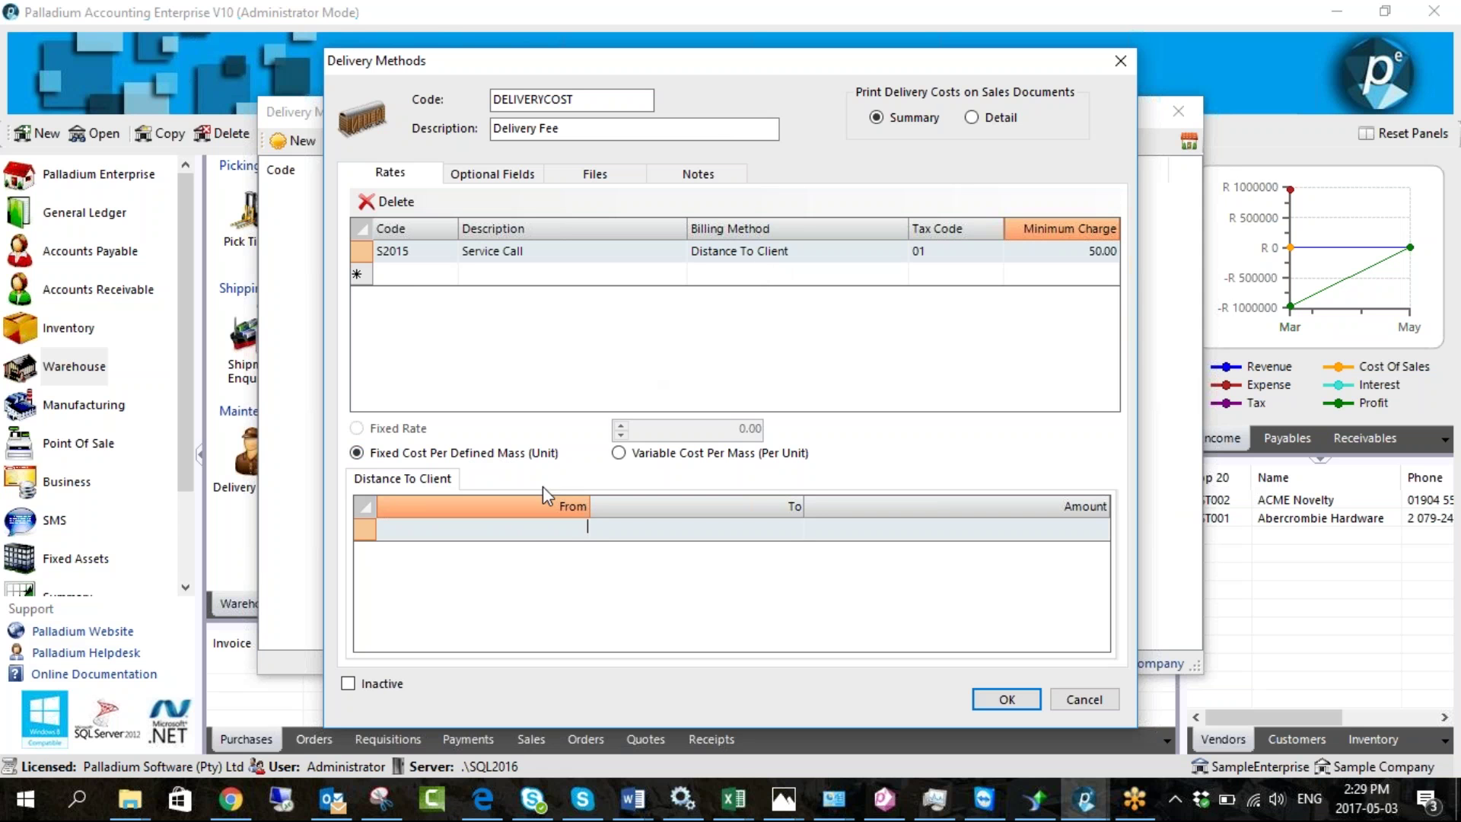
type("1")
key("Tab")
type("10")
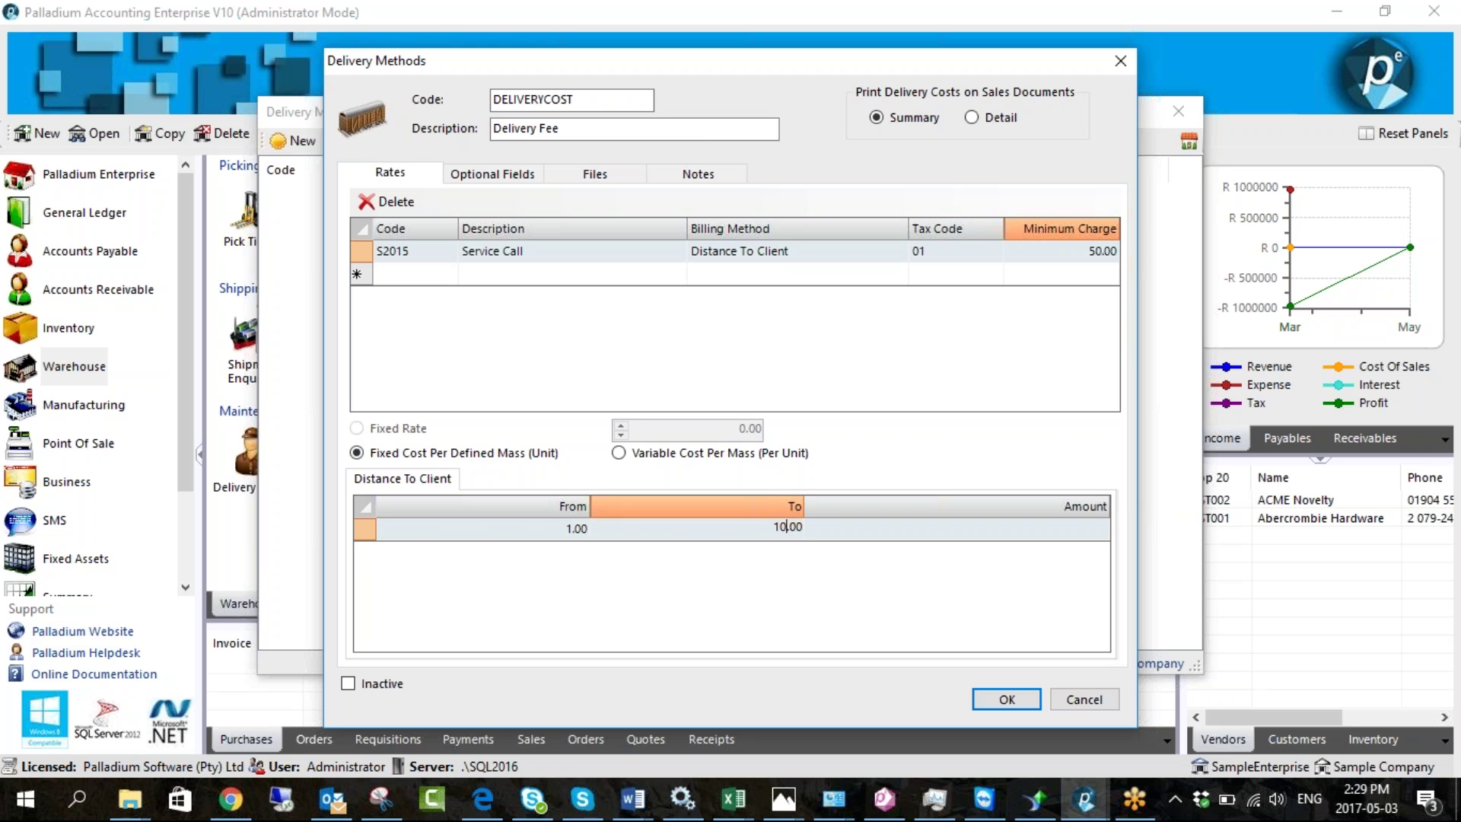
key("Tab")
type("70")
key("Tab")
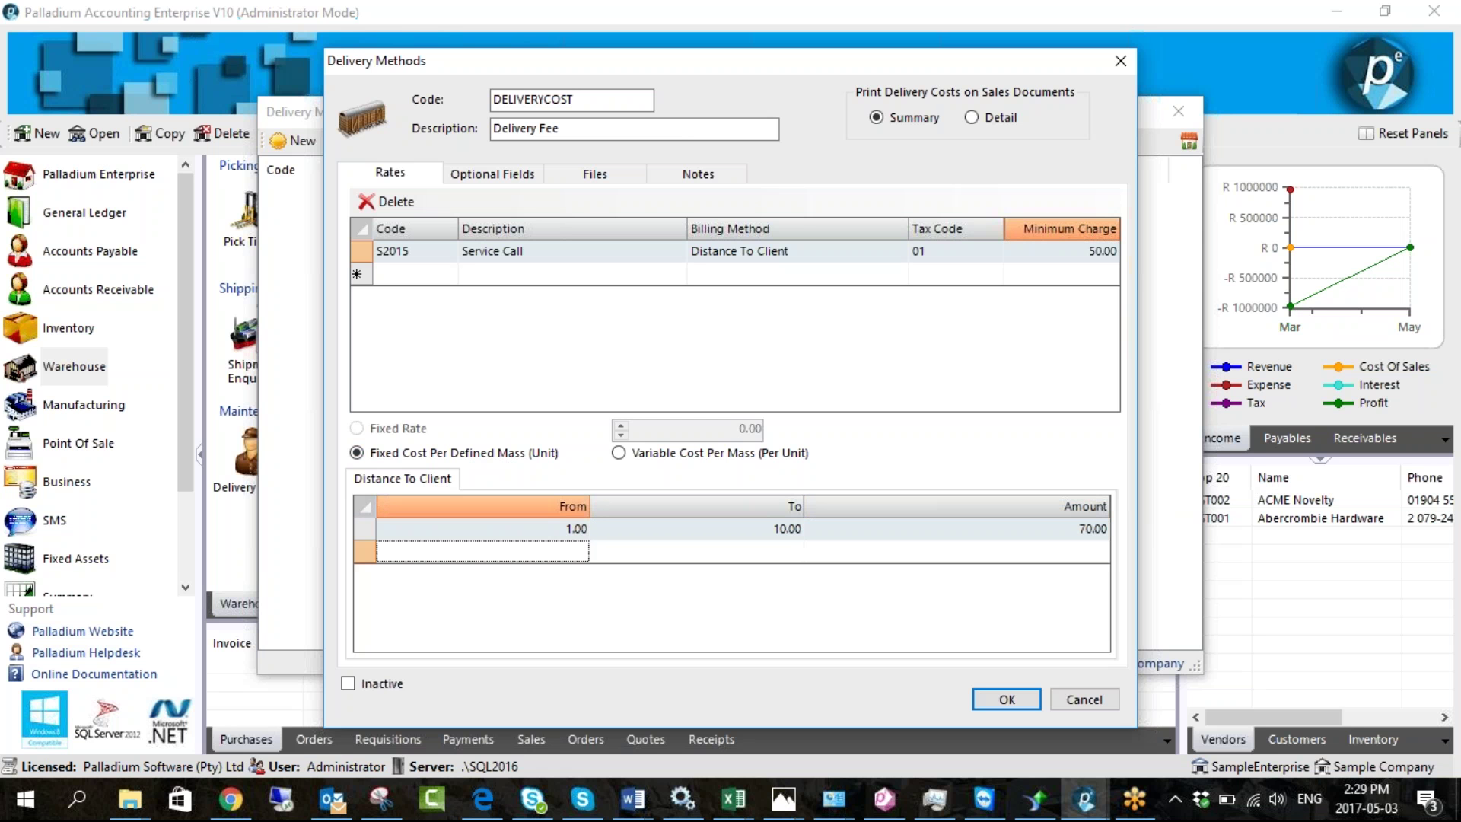
Enter a second distance bracket, from 11 to 20, with an amount of 100
type("11")
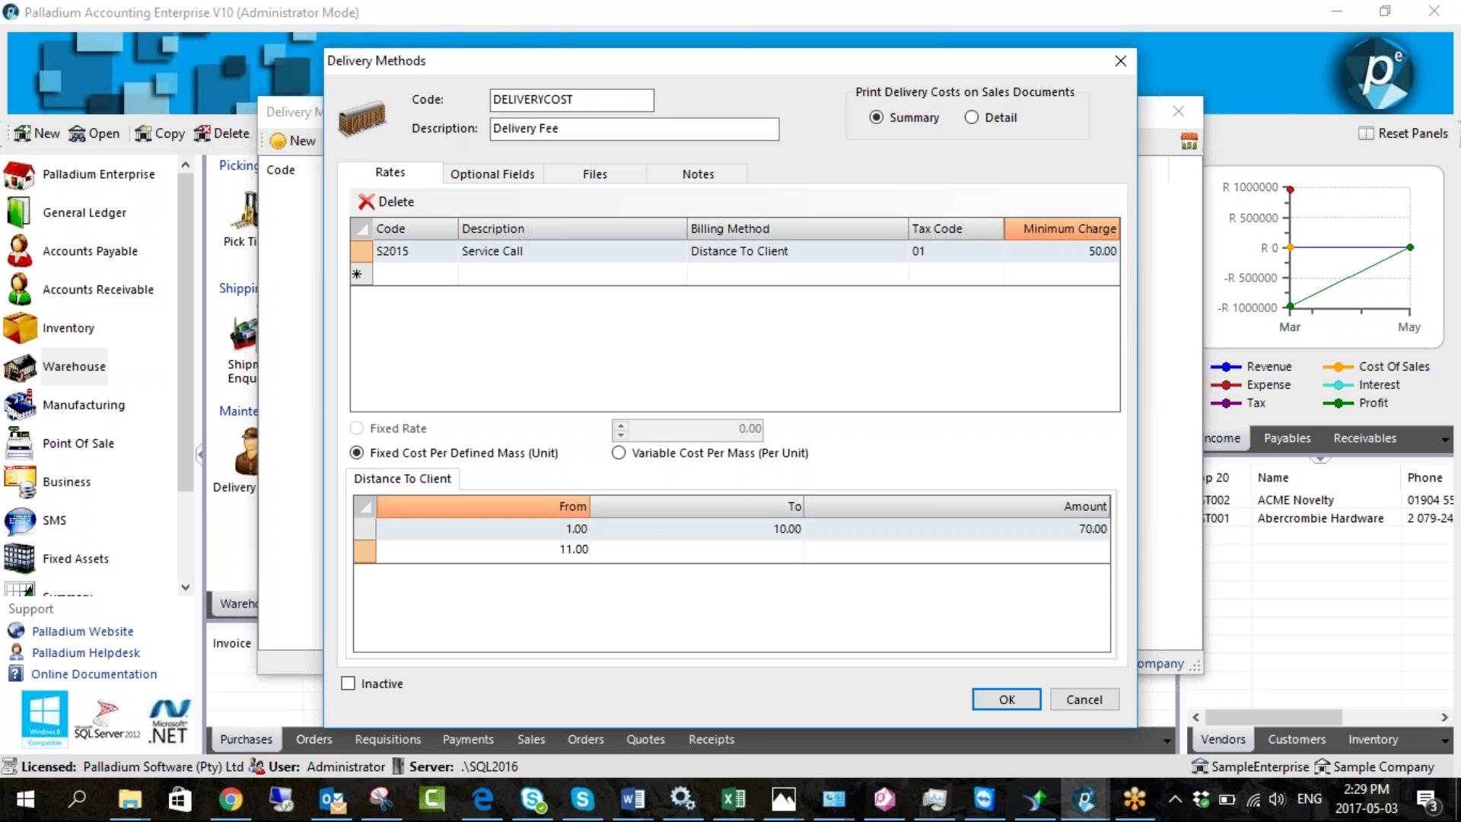
key("Tab")
type("20")
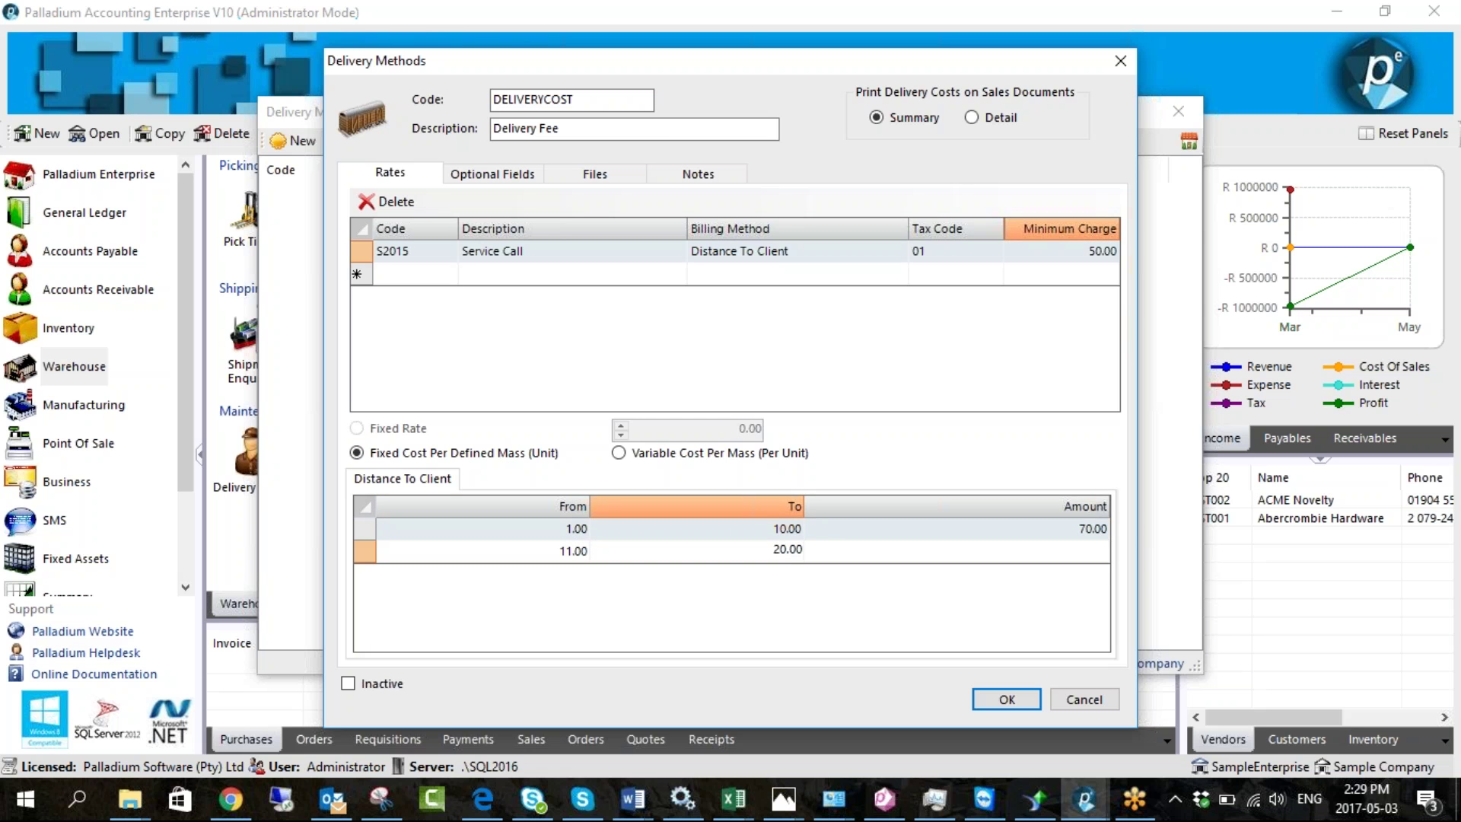
key("Tab")
type("100")
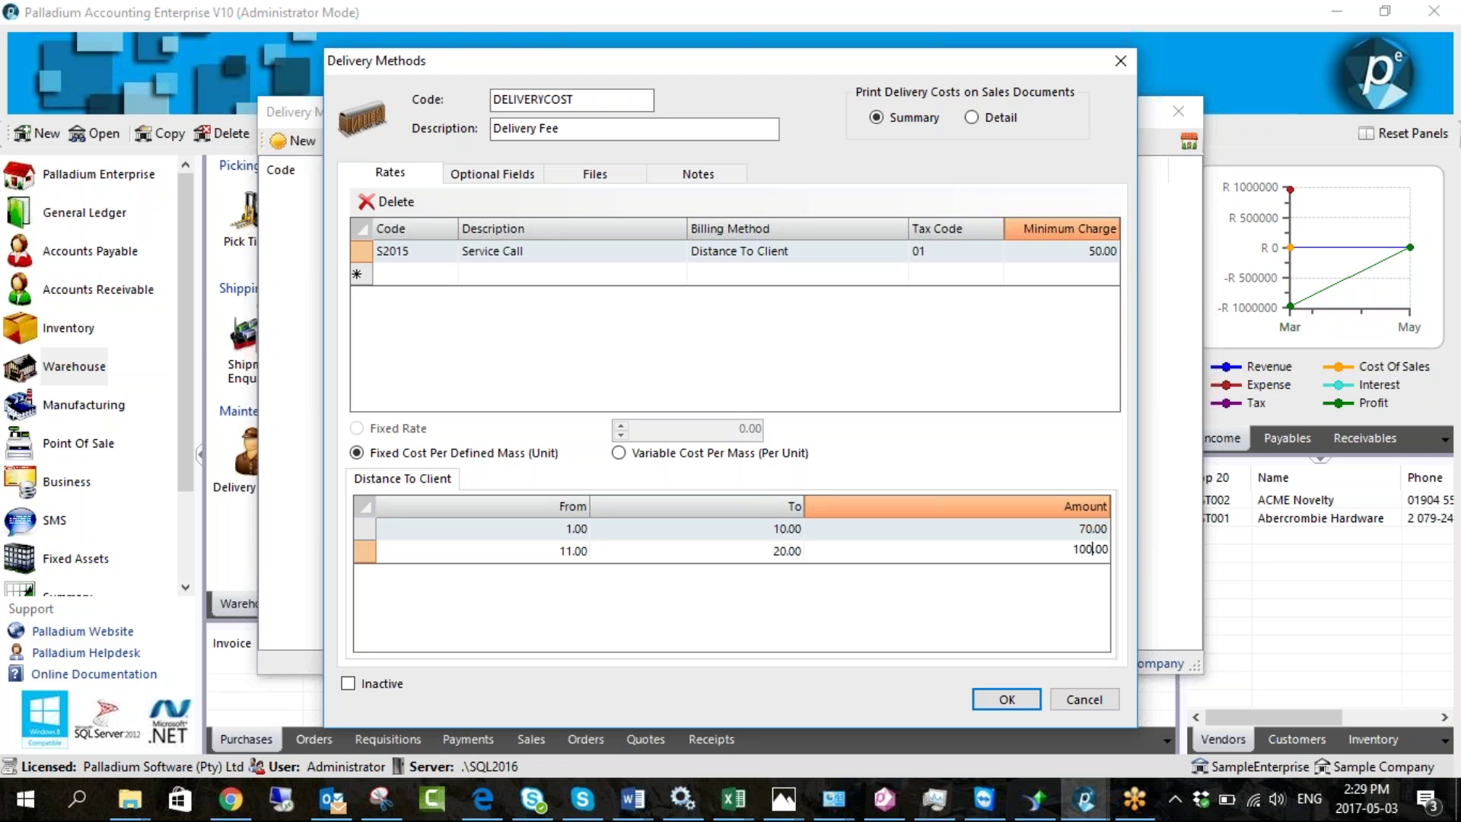
Enter a third distance bracket, from 21 to 30, with an amount of 150
key("Tab")
type("21")
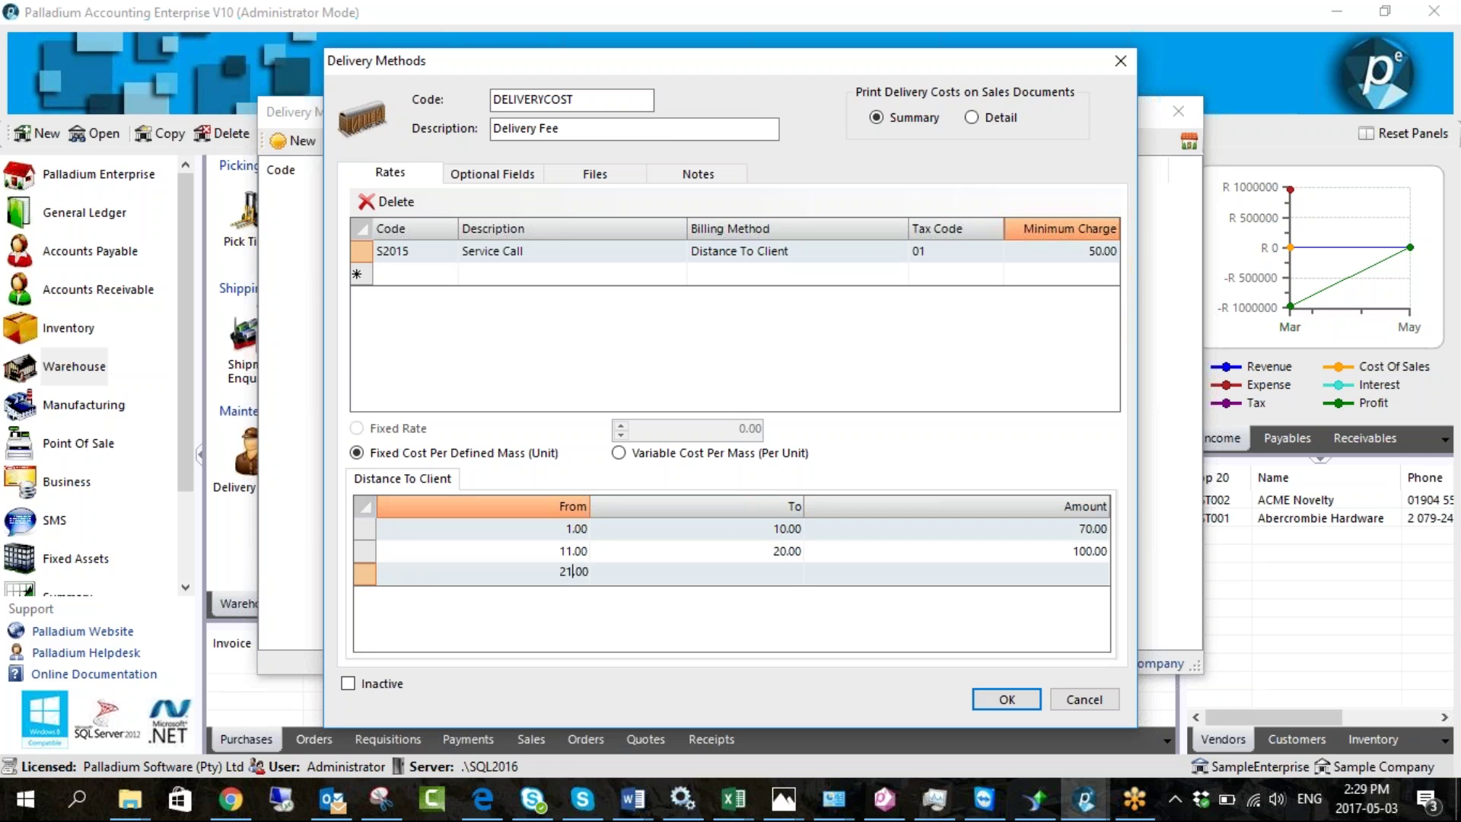
key("Tab")
type("30")
key("Tab")
type("150")
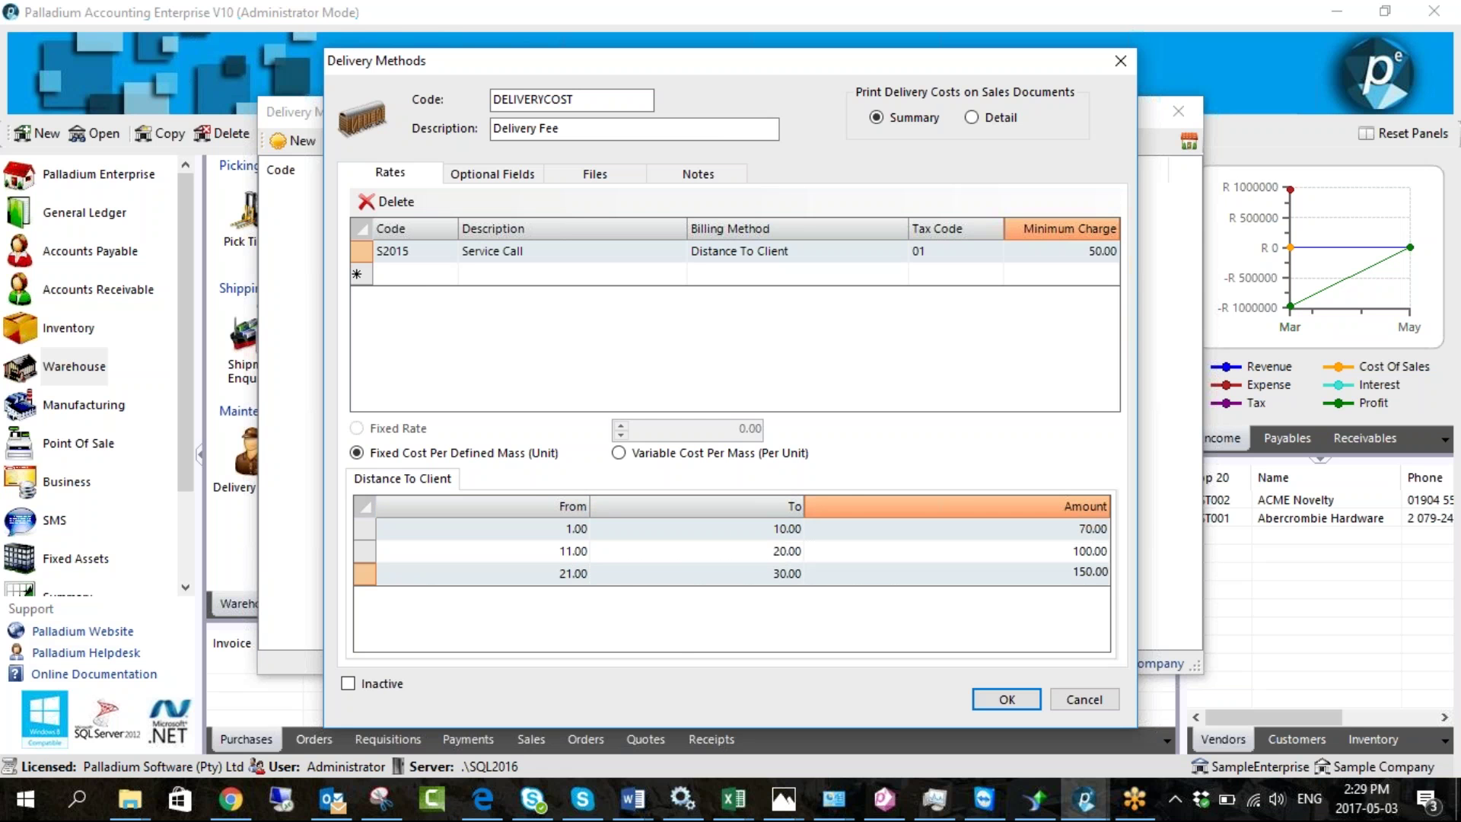
left_click(609, 581)
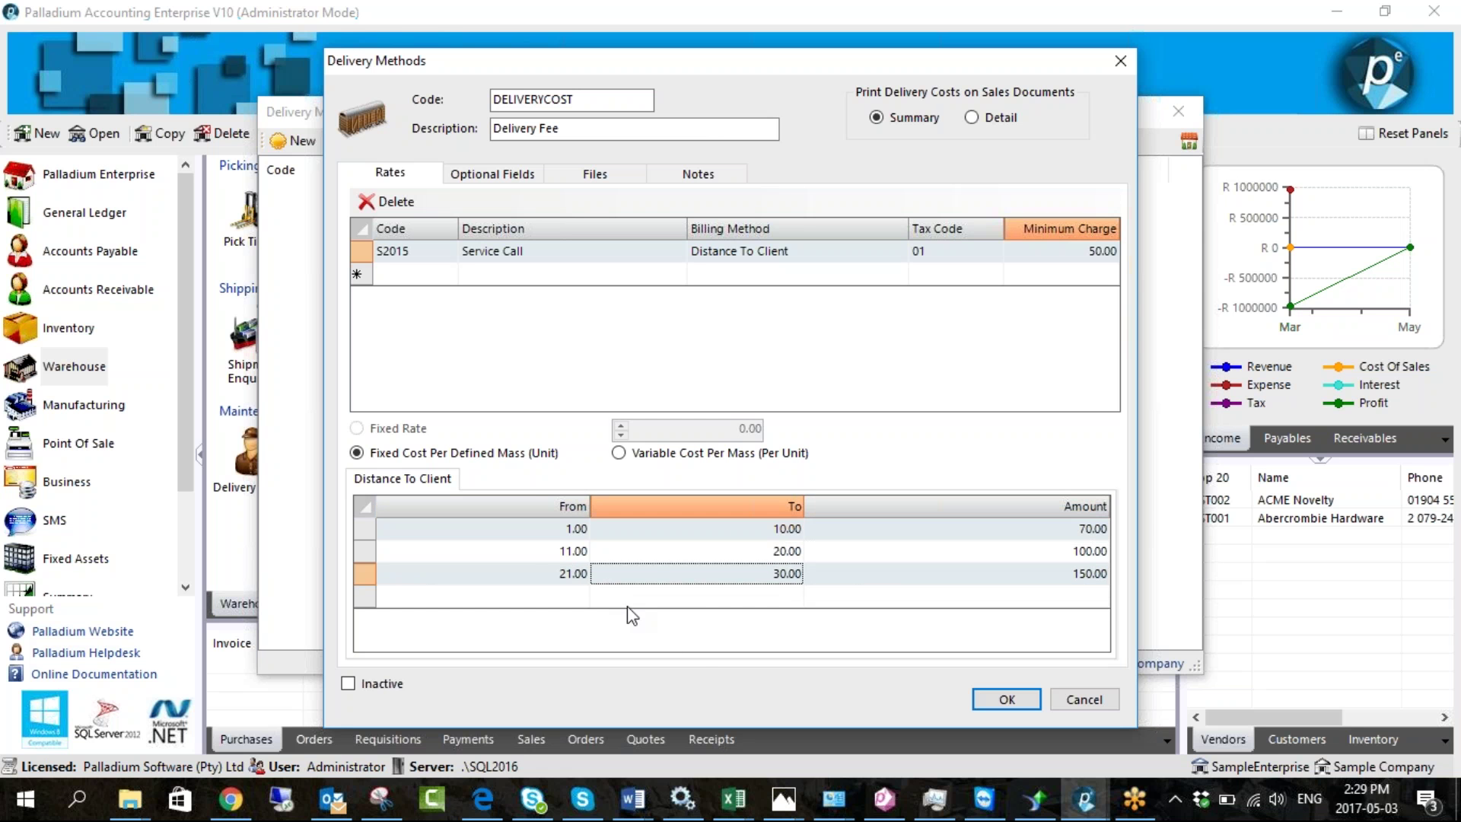
Save the DELIVERYCOST delivery method and close the delivery methods list
left_click(723, 554)
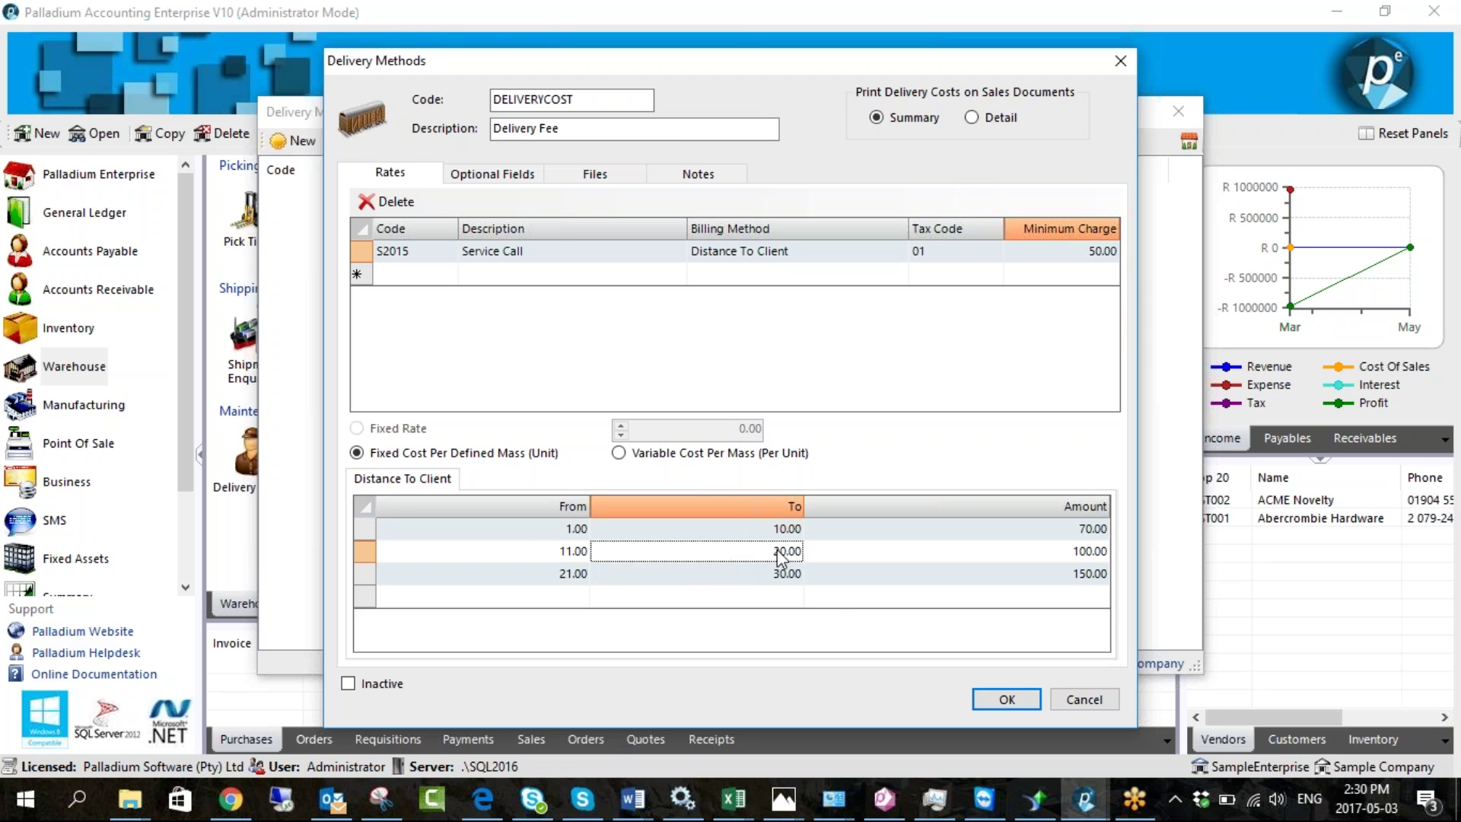
left_click(1007, 700)
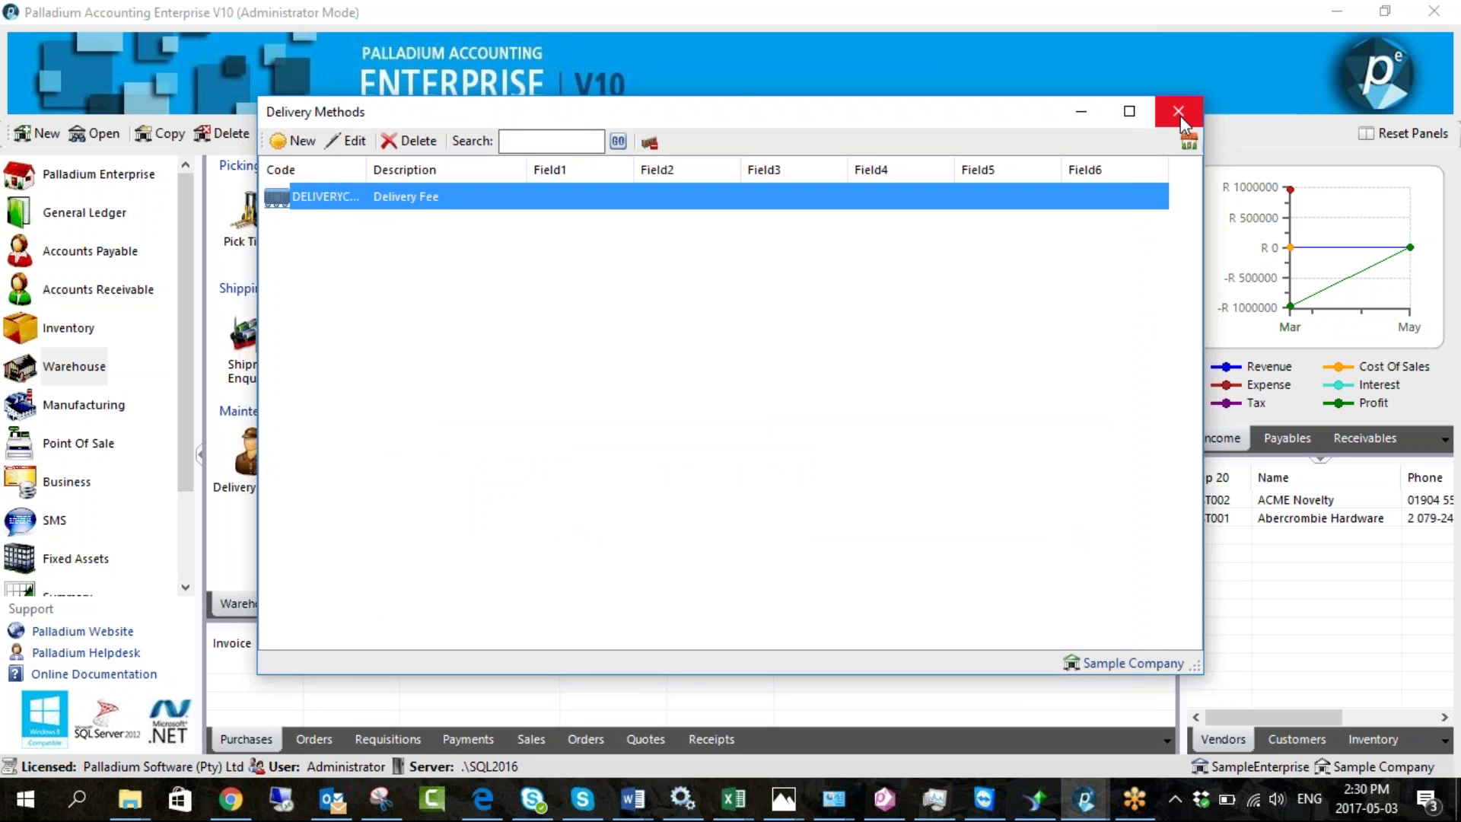
left_click(1191, 139)
Open the receivables customer listed just above Construction Concrete Corp and show its shipping locations
left_click(97, 290)
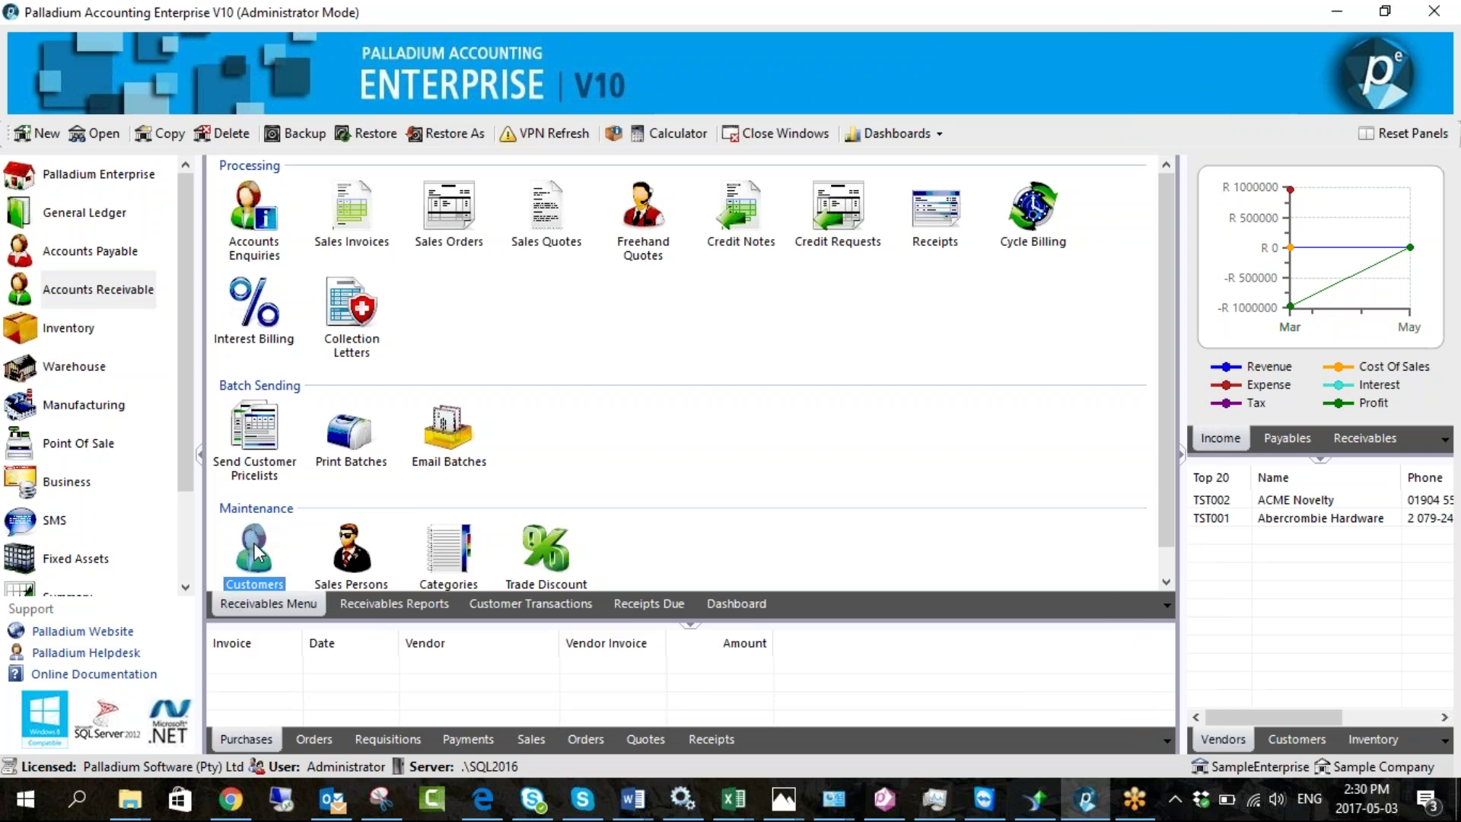
left_click(257, 552)
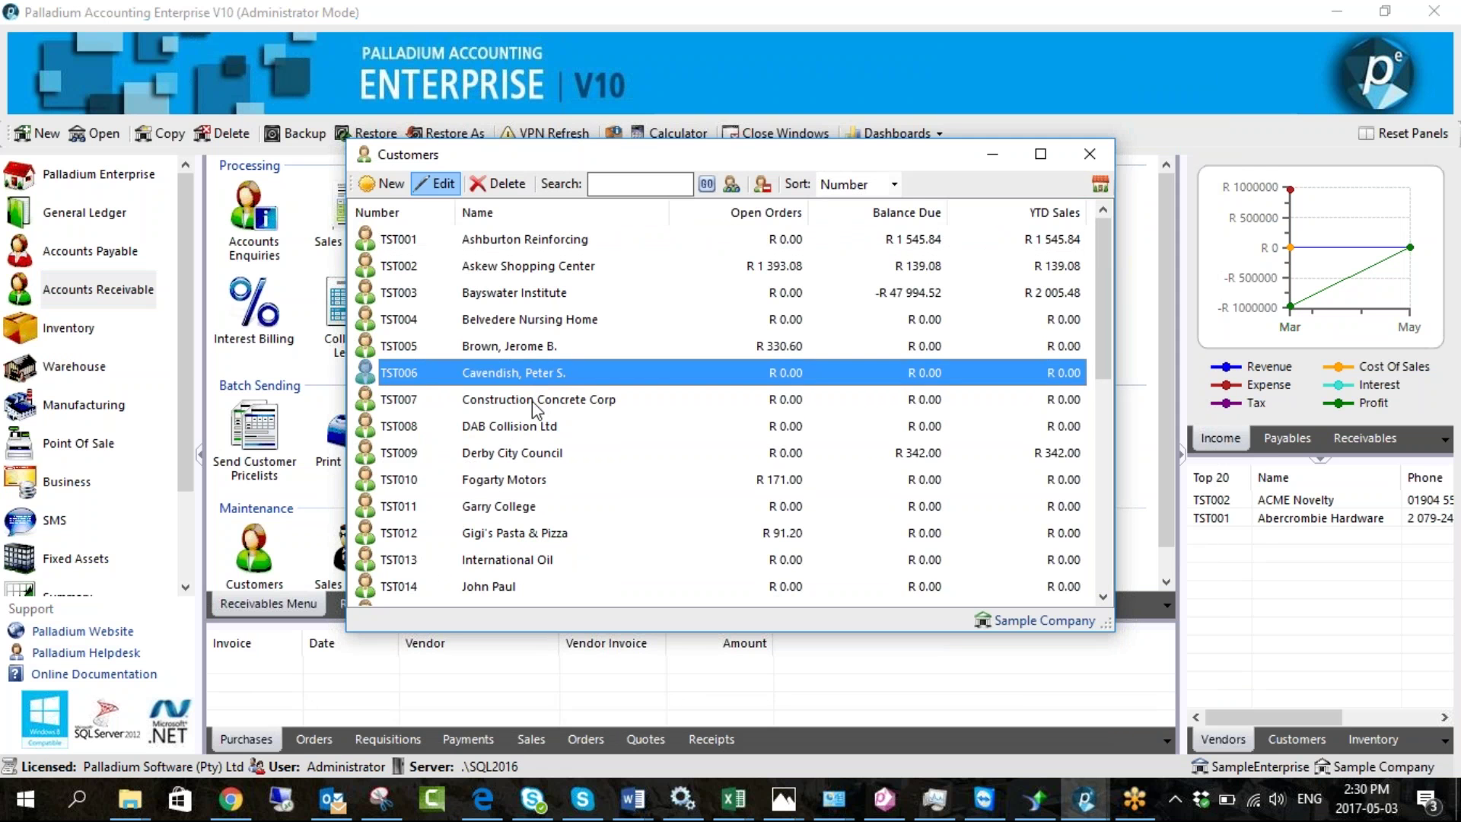
key("Return")
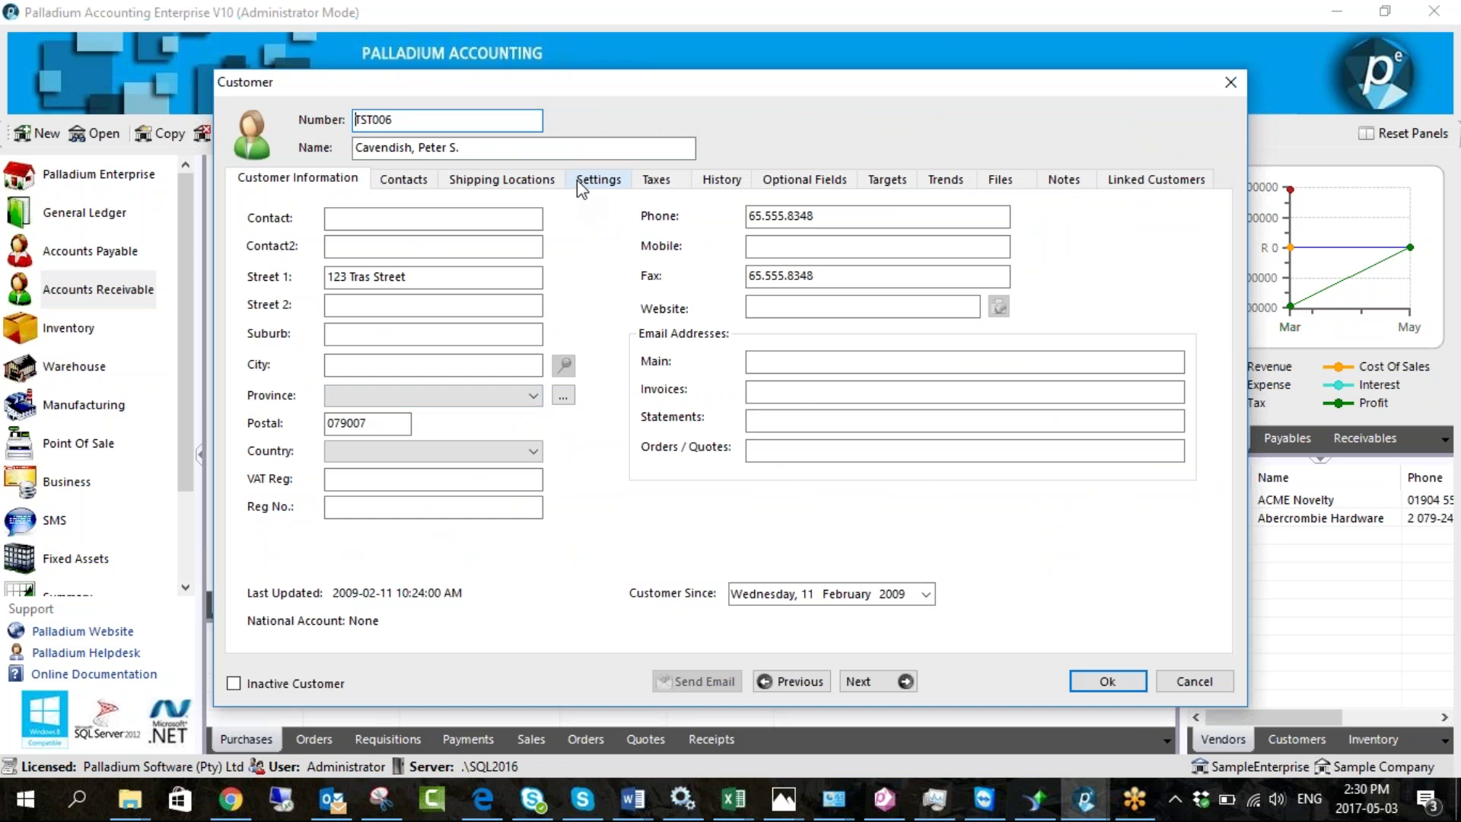
left_click(516, 182)
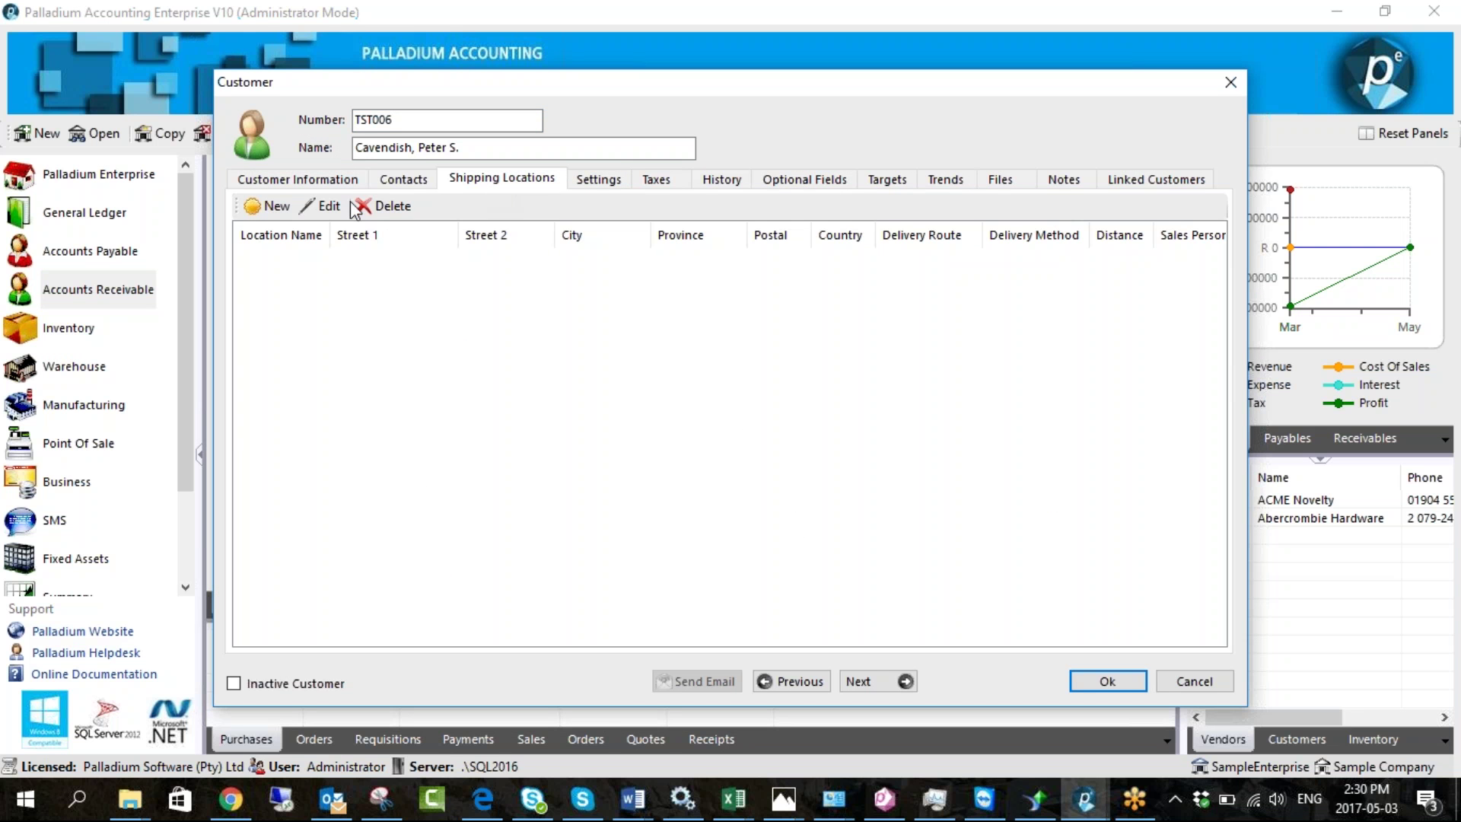
Add a shipping location named Bodafon hall with a distance of 15, save the customer and close the customer list
left_click(267, 206)
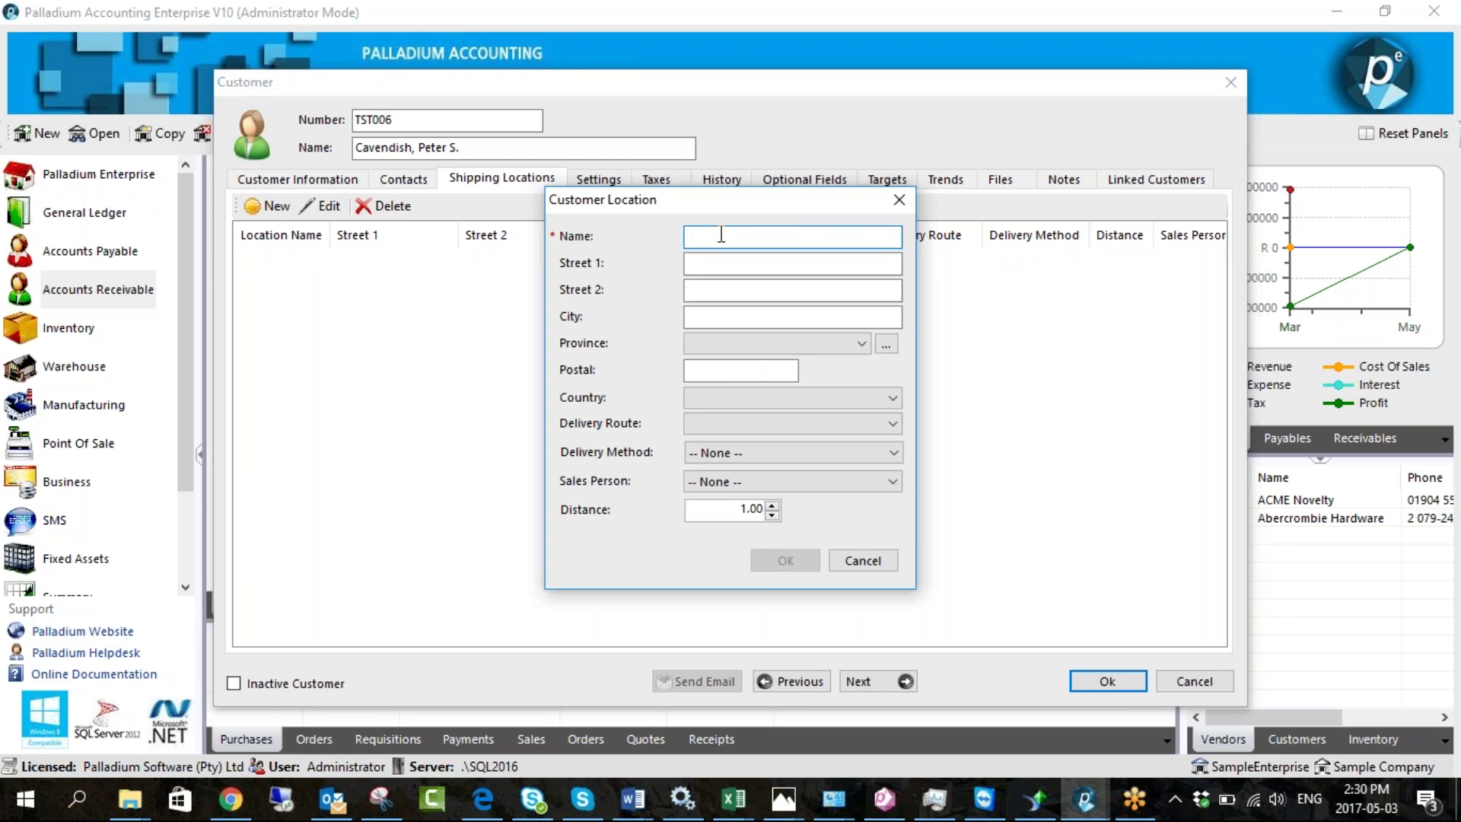
type("Bodafon hall")
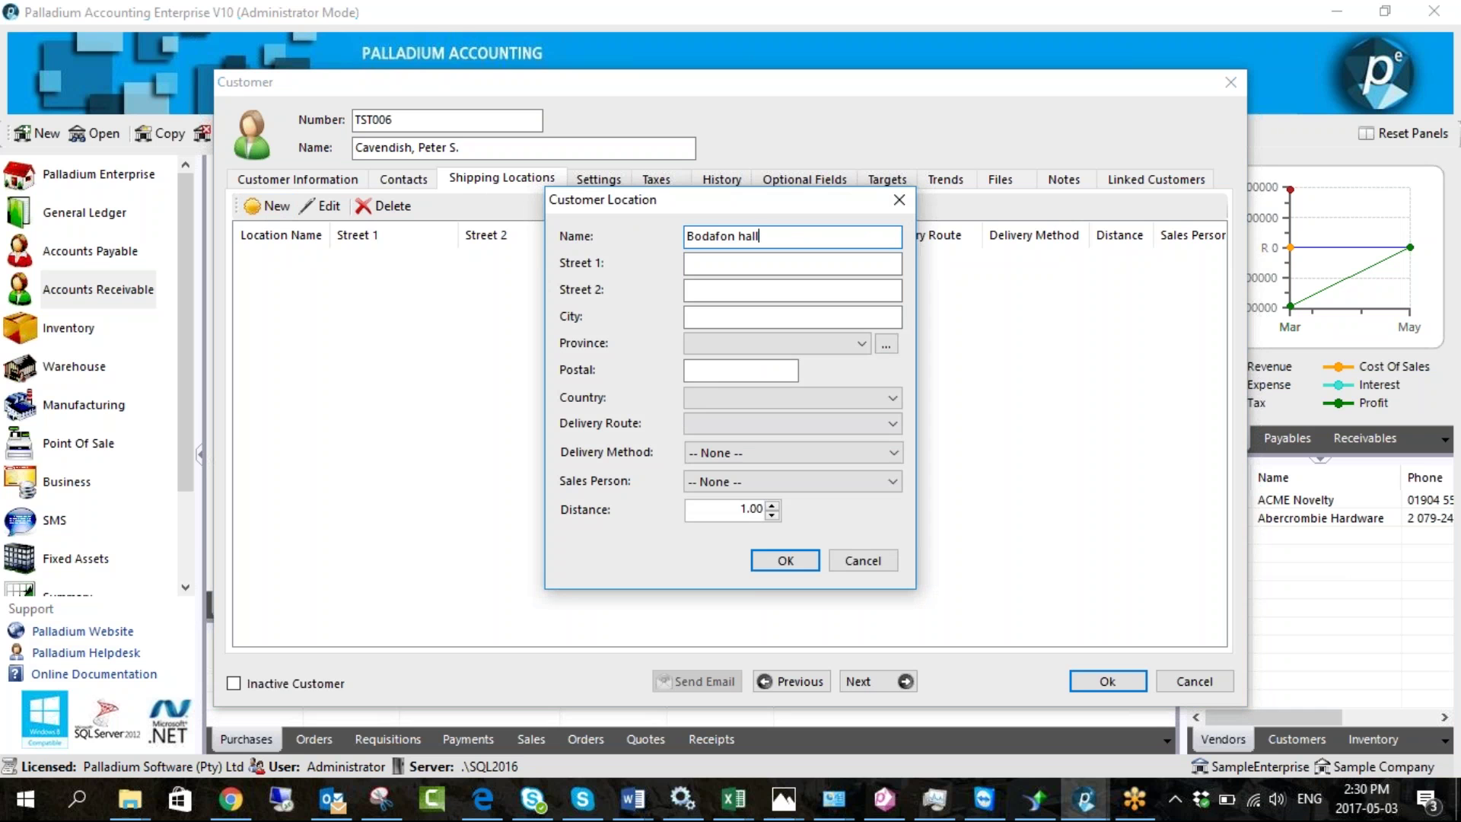
left_click(753, 508)
type("15")
left_click(777, 563)
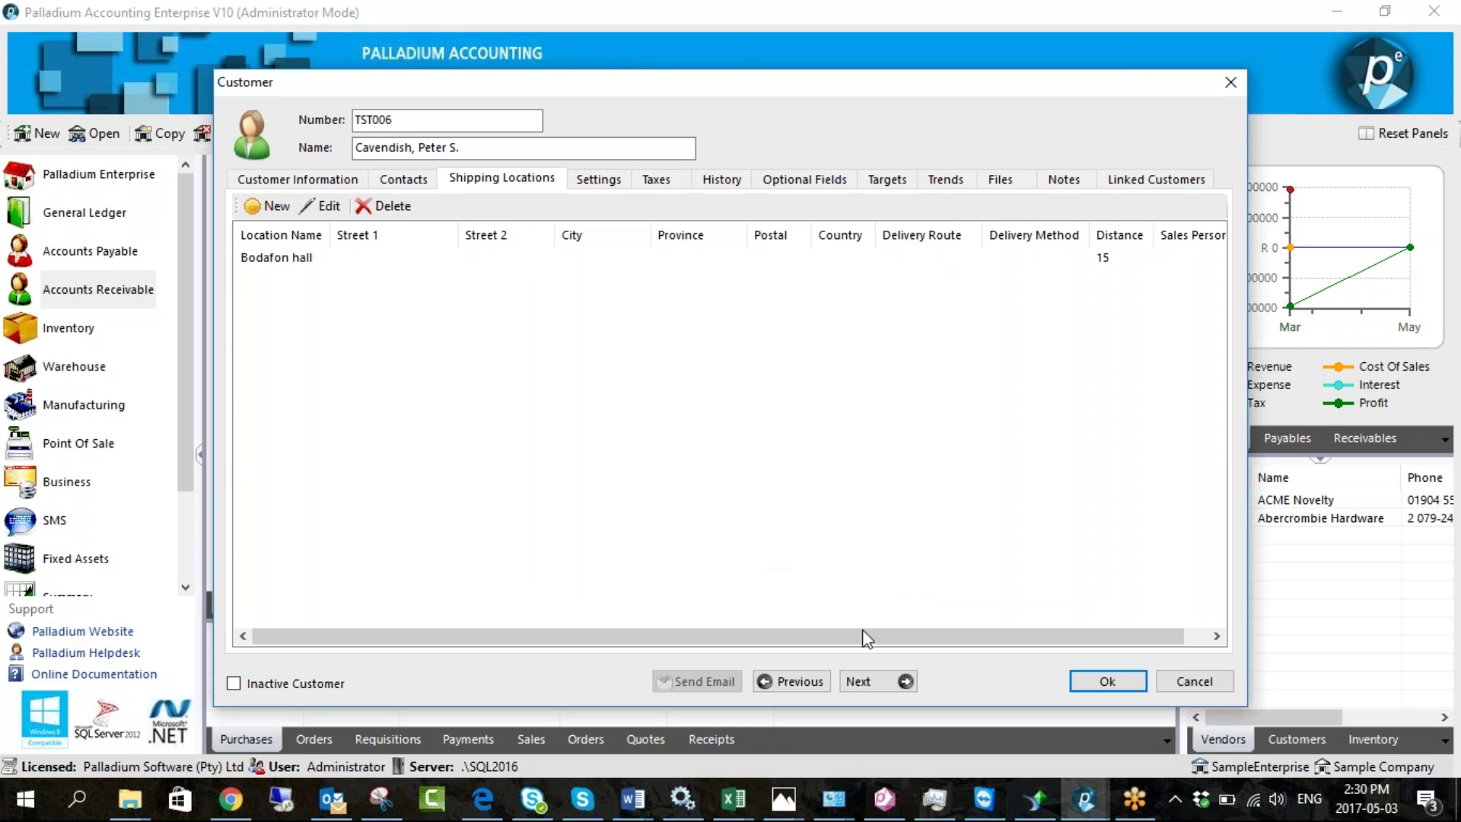
left_click(1108, 682)
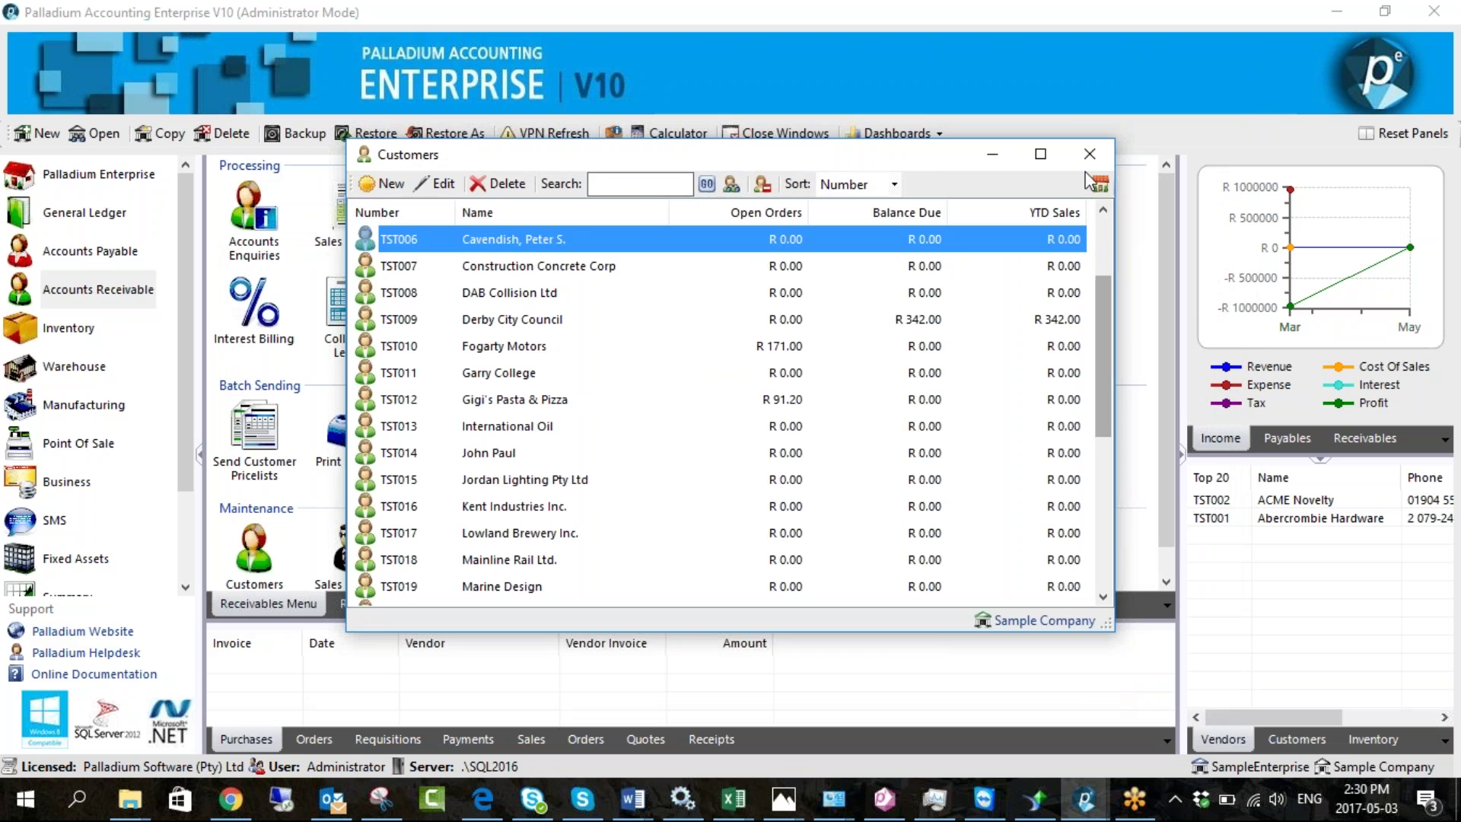
left_click(1090, 155)
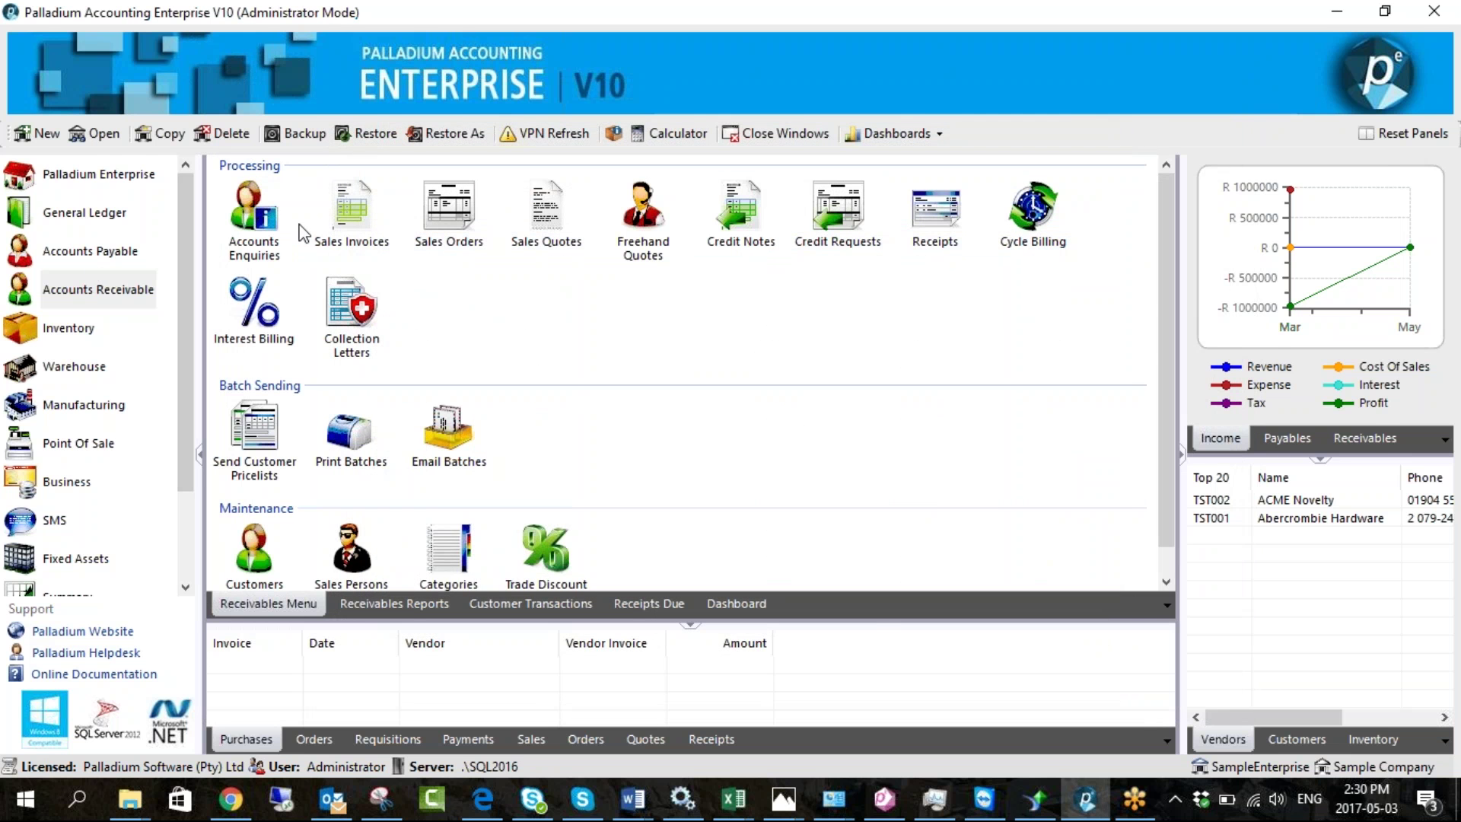
double_click(350, 217)
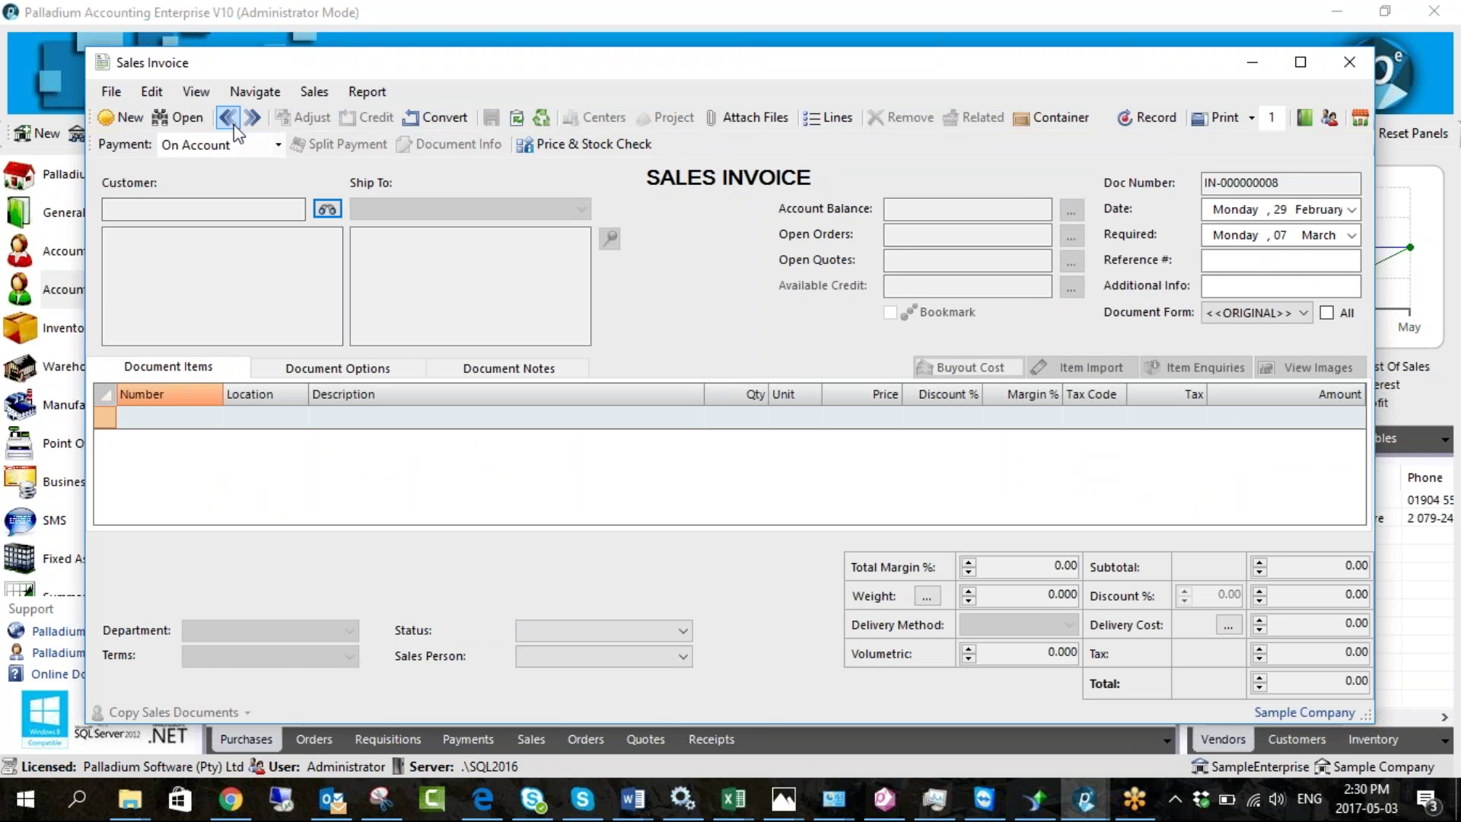
left_click(227, 118)
left_click(124, 117)
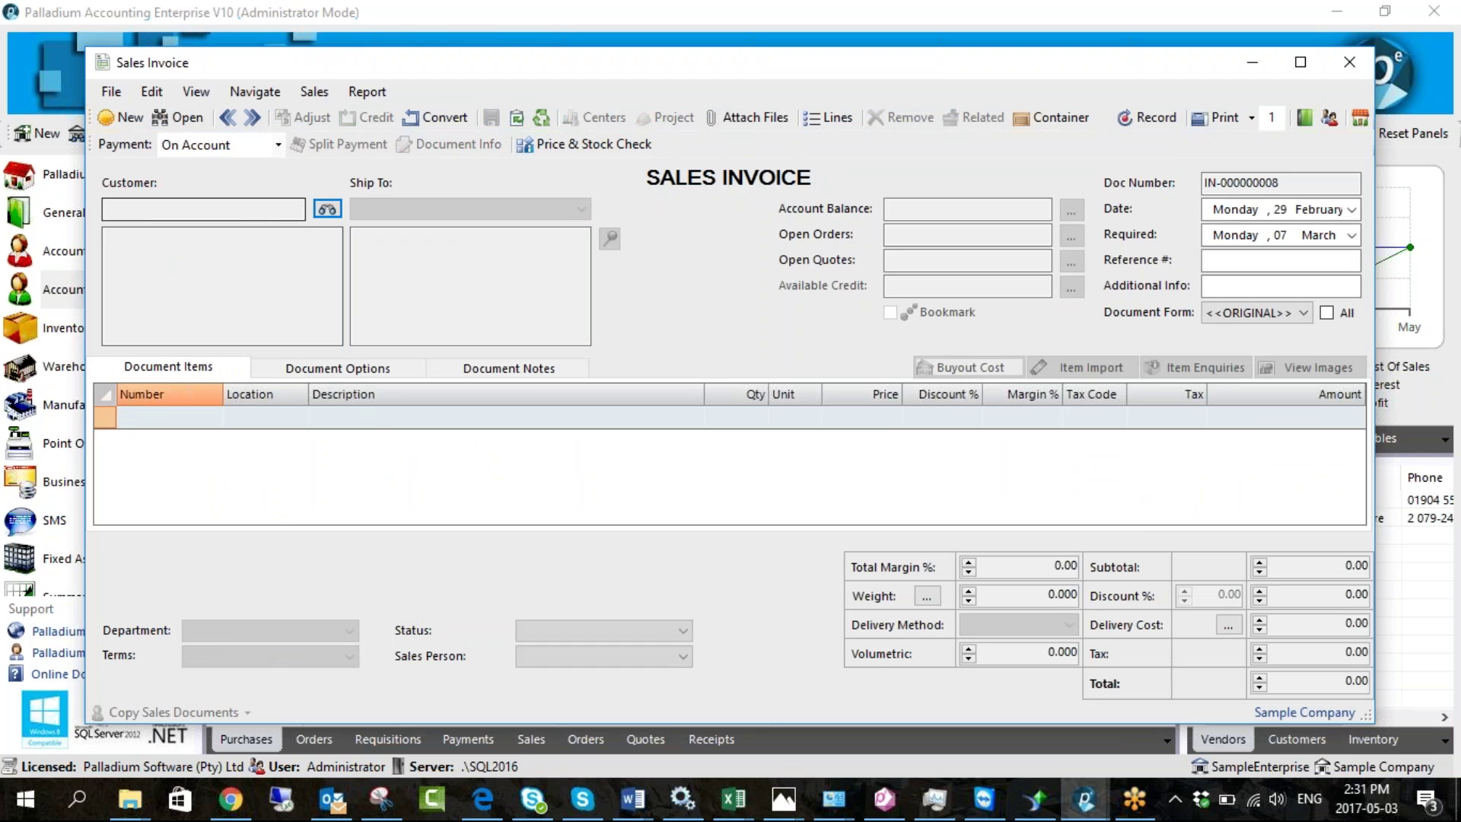
left_click(327, 209)
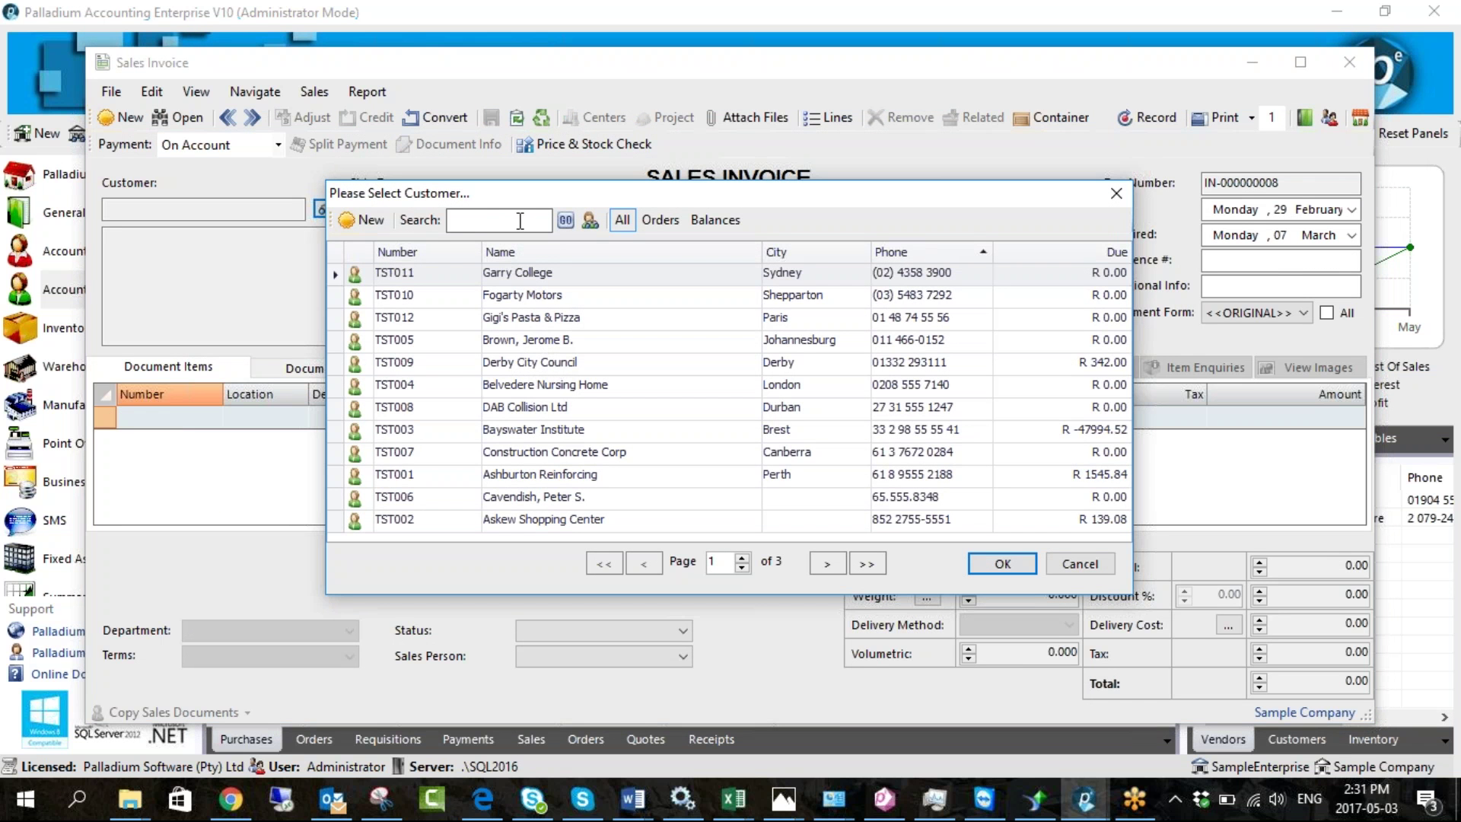
type("peter")
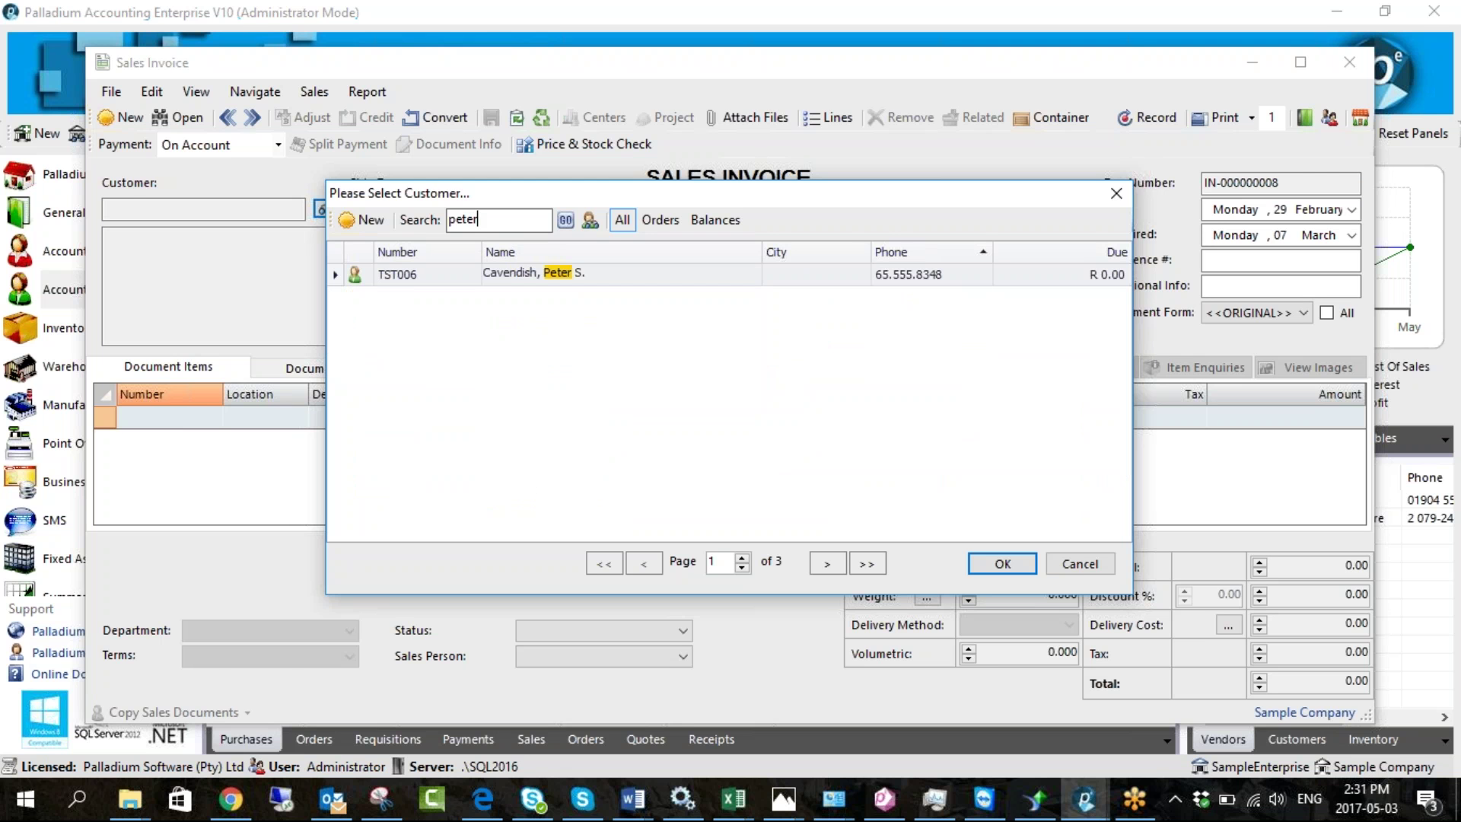
double_click(500, 277)
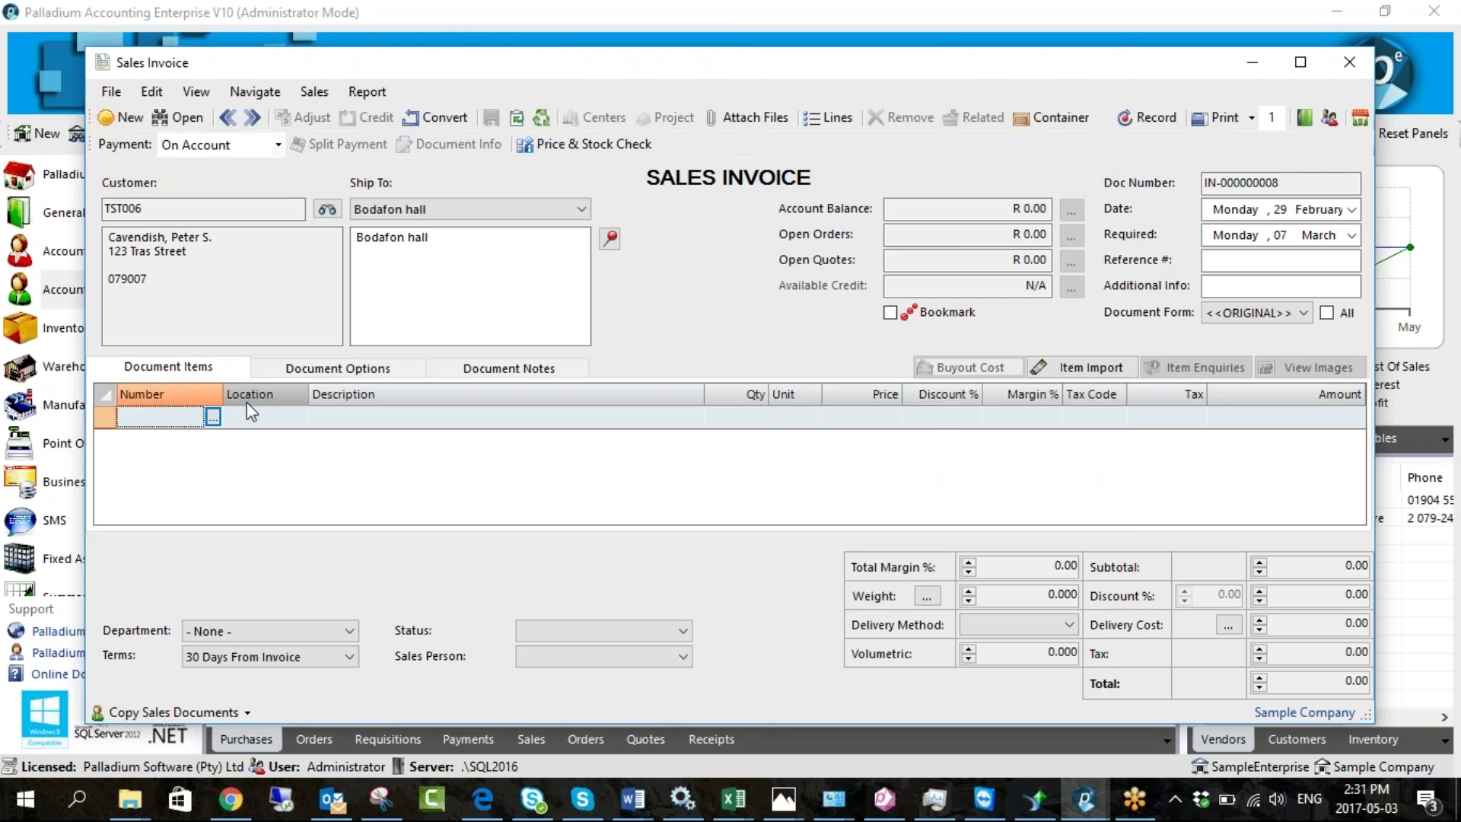
left_click(213, 417)
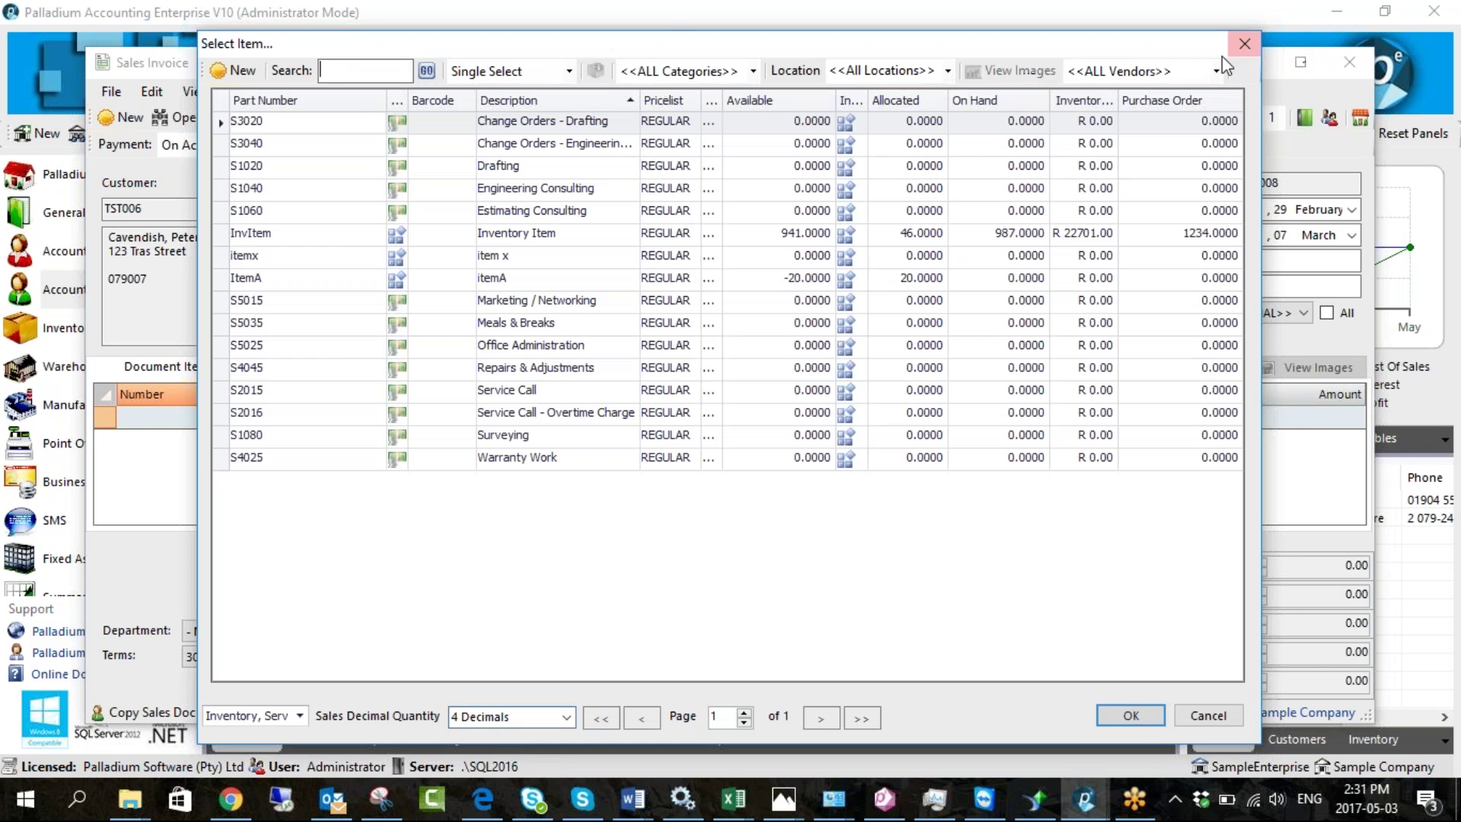
left_click(1246, 43)
left_click(1359, 624)
left_click(1350, 62)
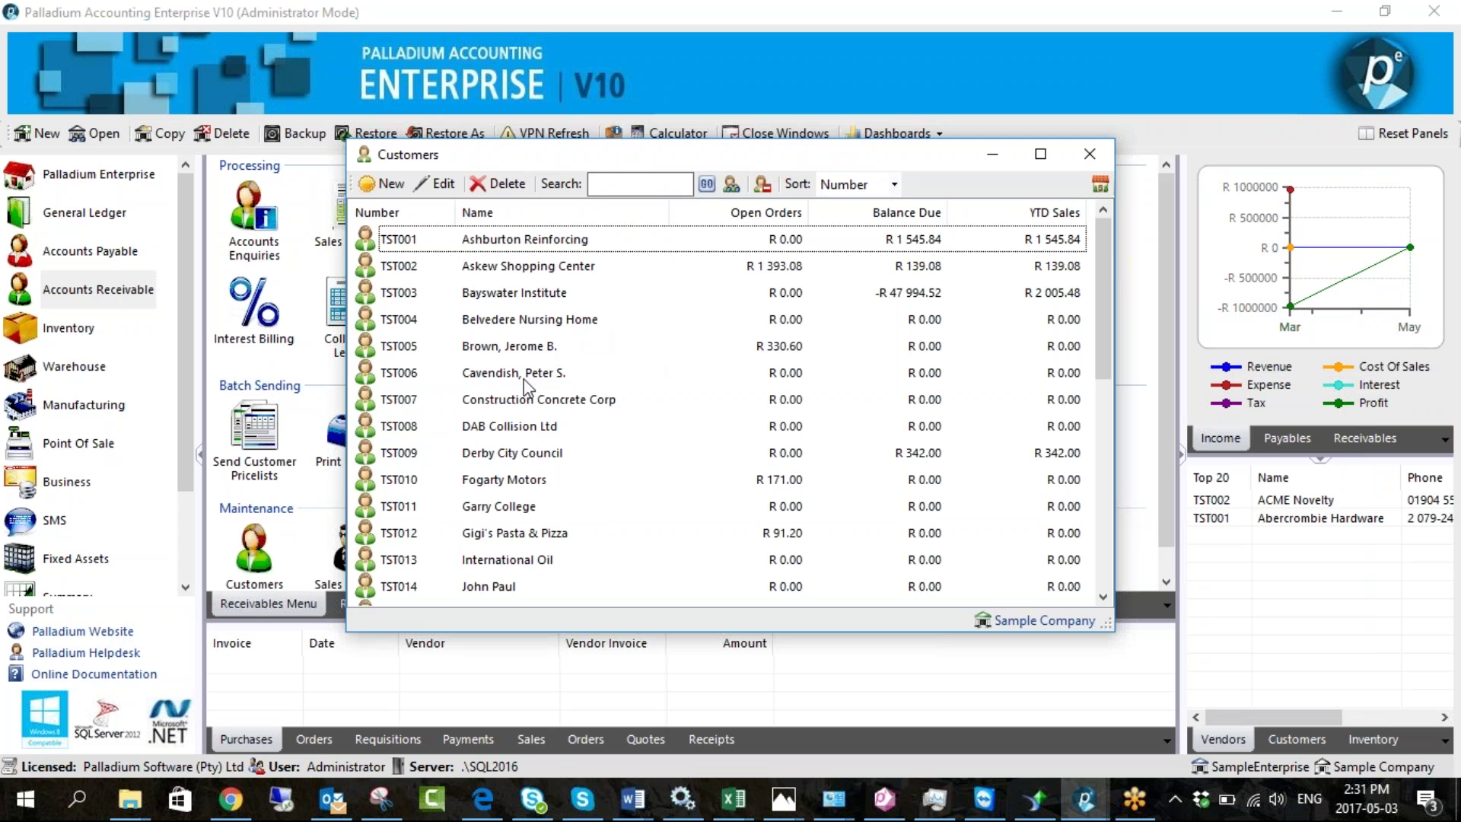
In the settings of the customer listed above Construction Concrete Corp, set the delivery method to DELIVERYCOST
double_click(524, 374)
left_click(598, 178)
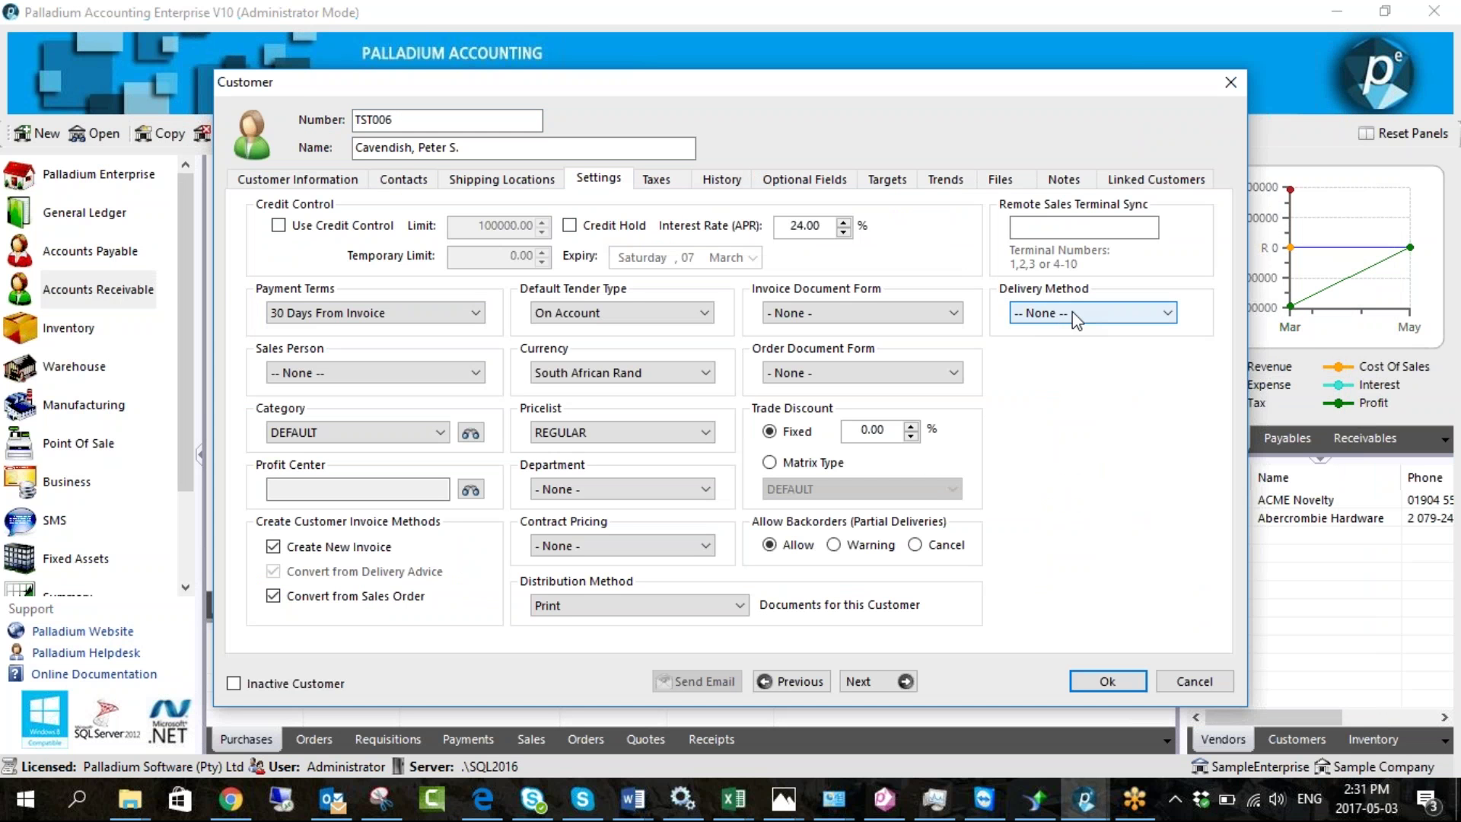
left_click(1072, 312)
left_click(1062, 336)
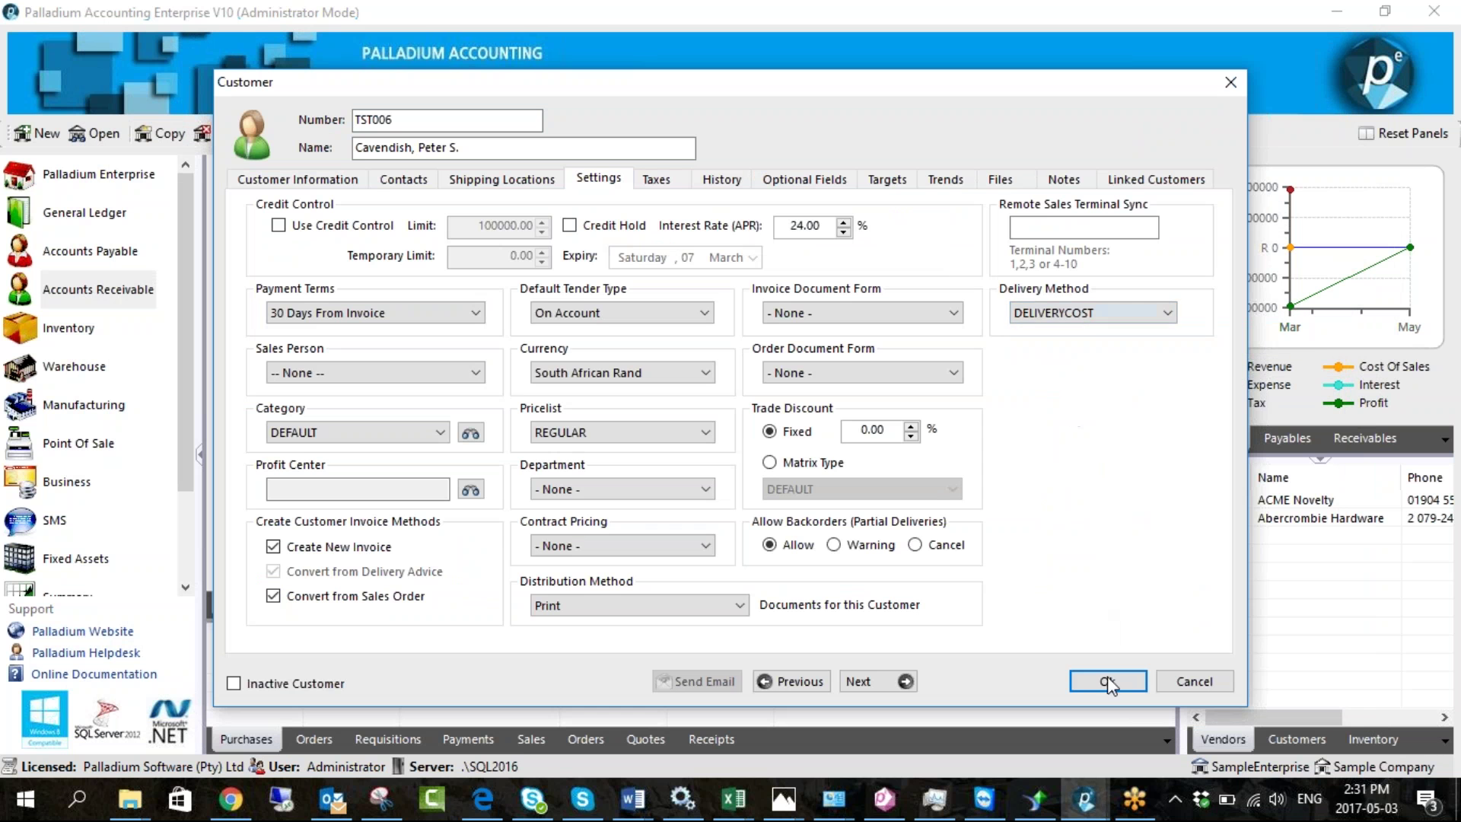
Select DELIVERYCOST again as the customer's delivery method, save the customer and close the customer list
left_click(1125, 313)
left_click(1111, 325)
left_click(1111, 318)
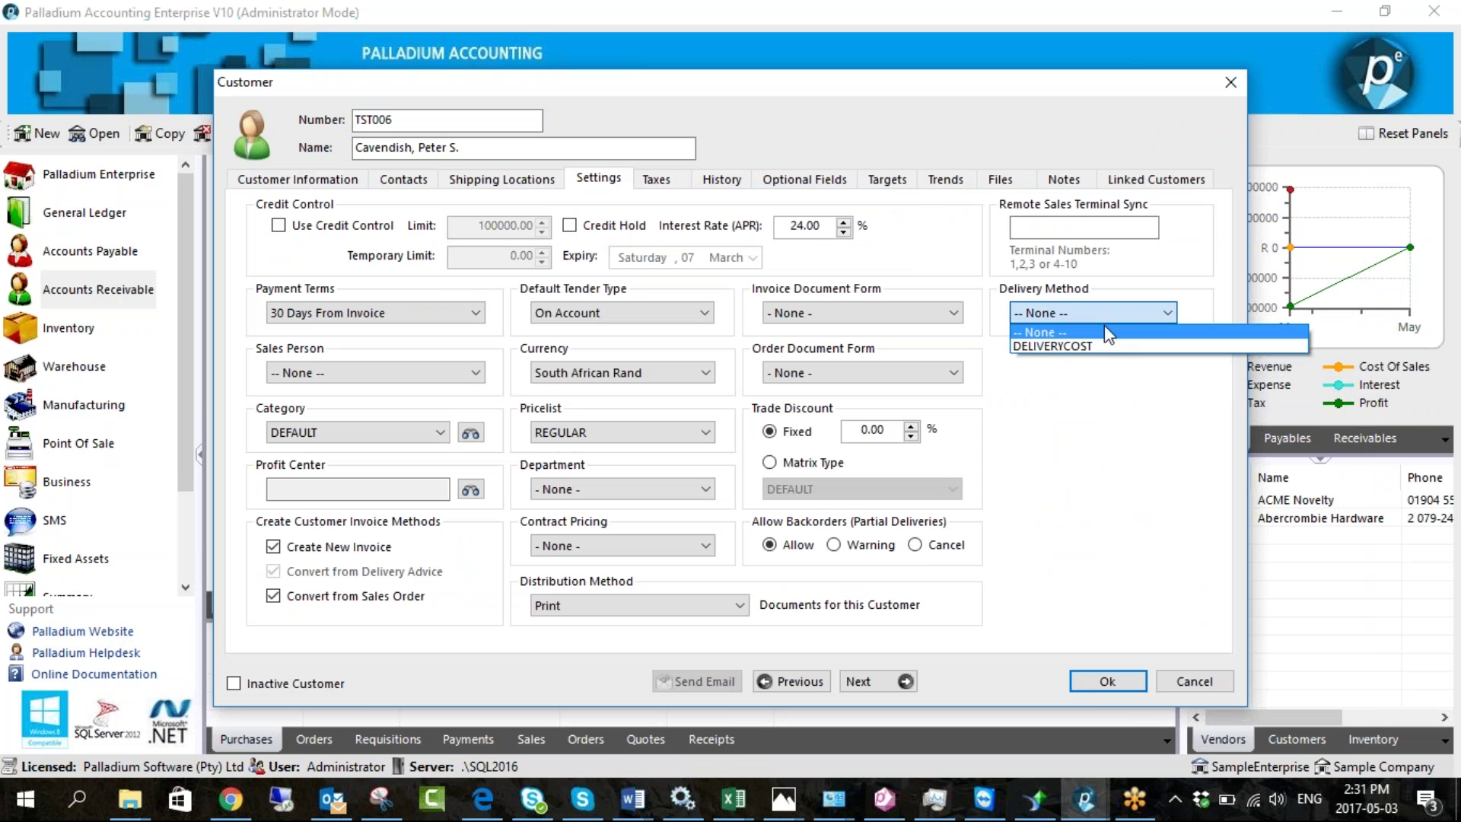
left_click(1098, 339)
left_click(1105, 682)
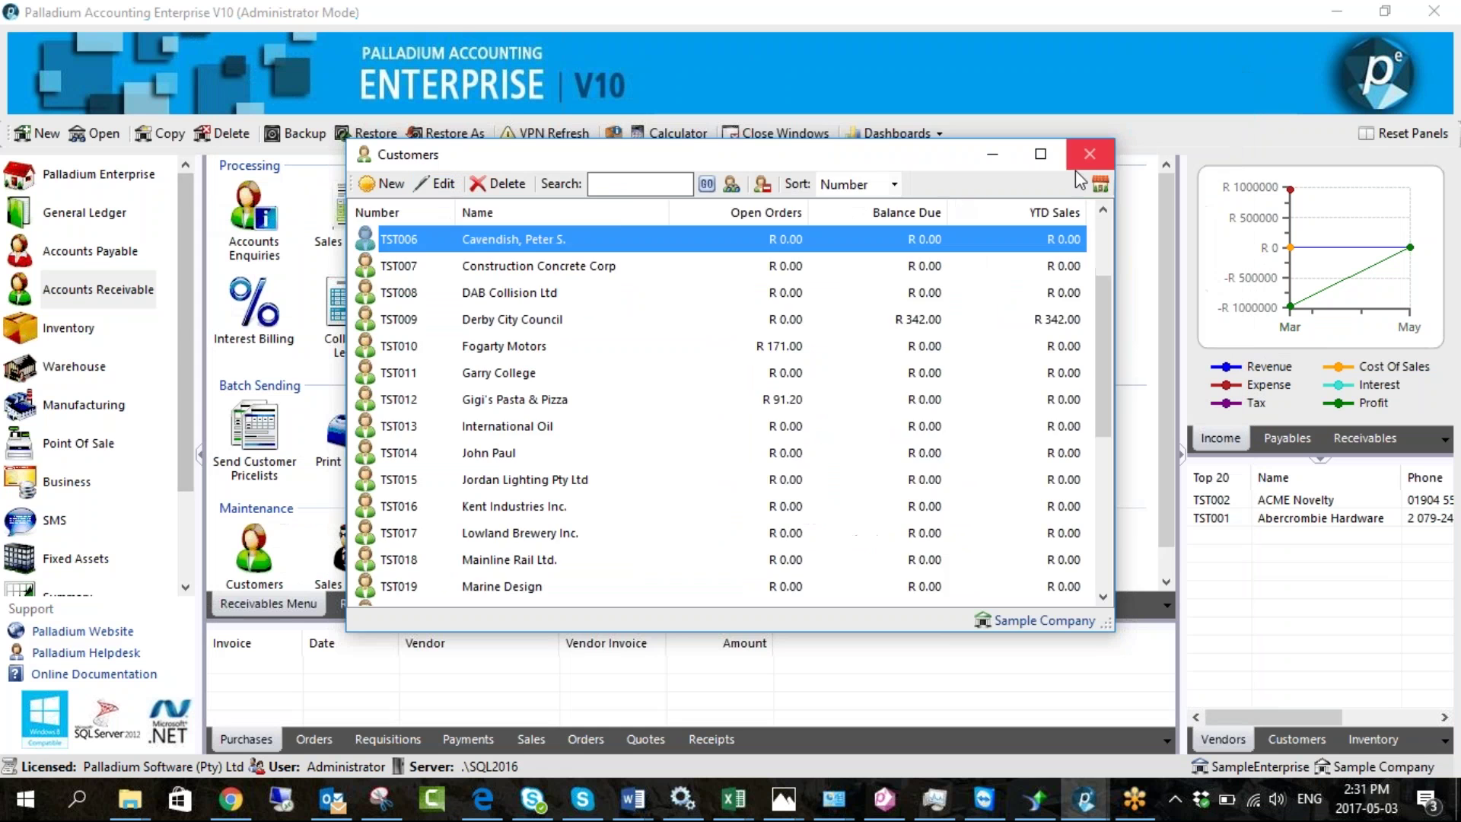
left_click(1089, 153)
Start a new sales invoice and find and select the customer assigned the DELIVERYCOST method by first name
left_click(347, 267)
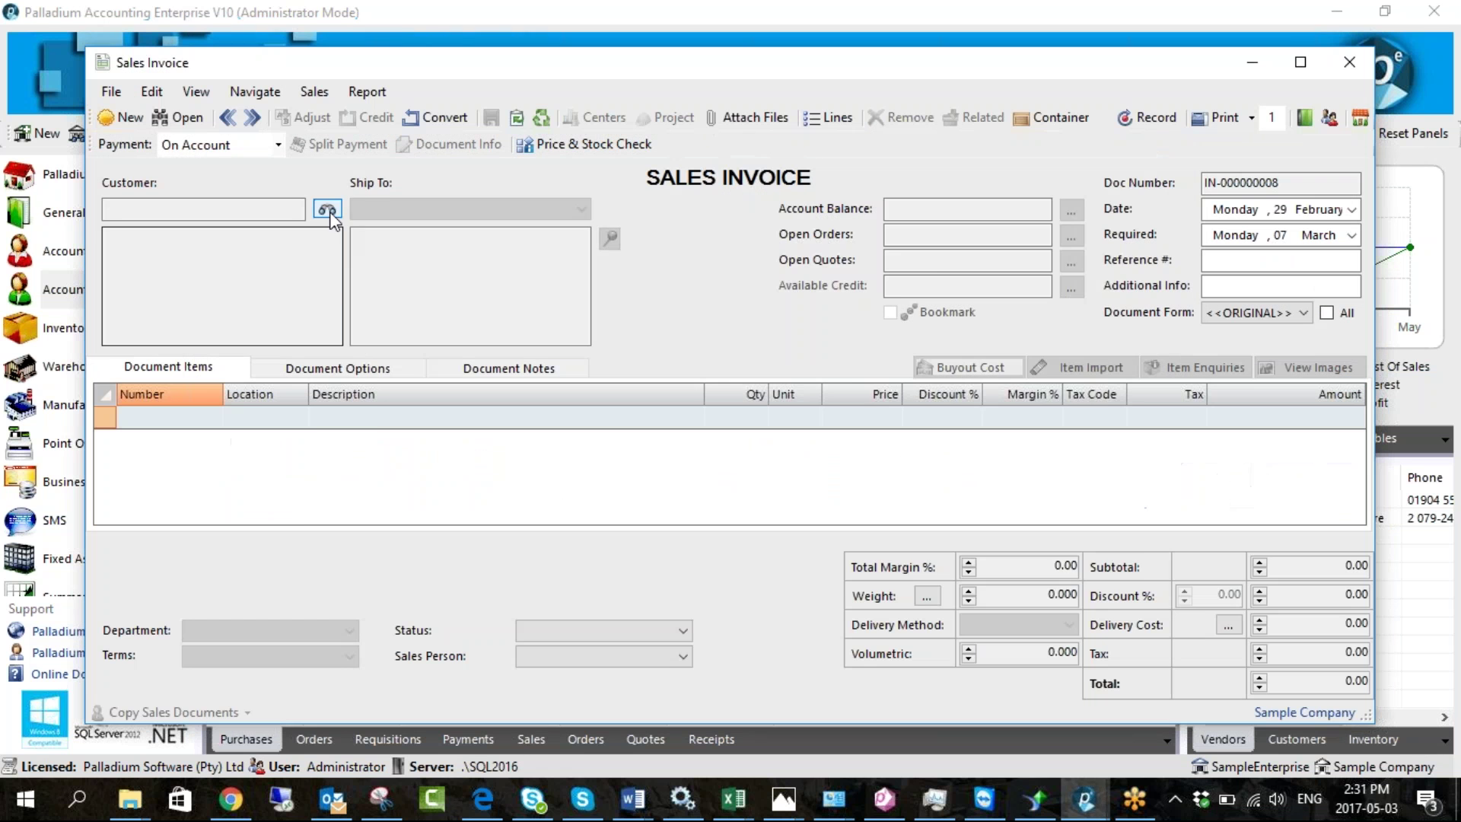
type("peter")
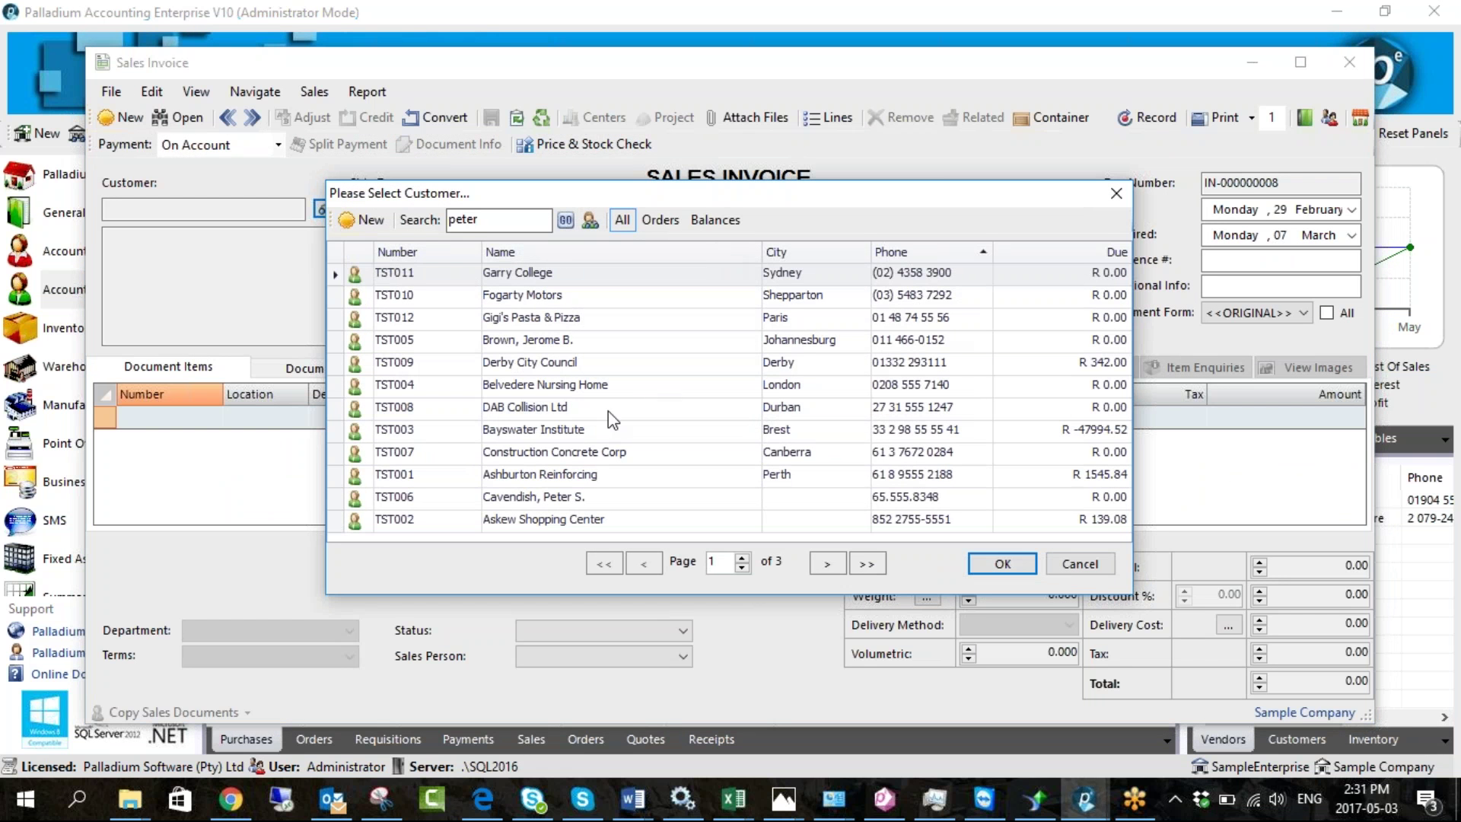
key("Return")
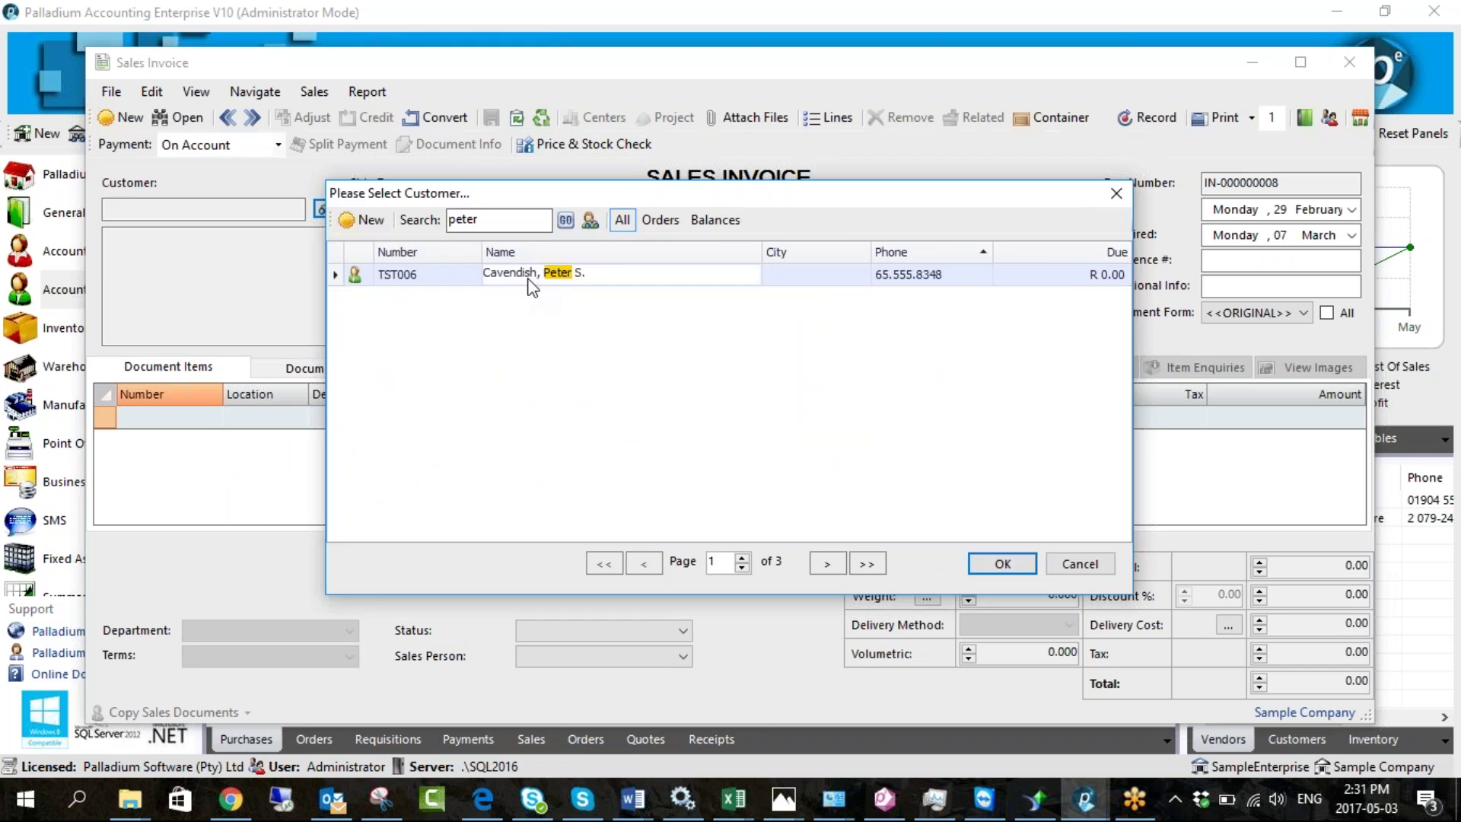
key("Return")
Inspect the invoice's delivery cost and the delivery methods available for it
left_click(1358, 624)
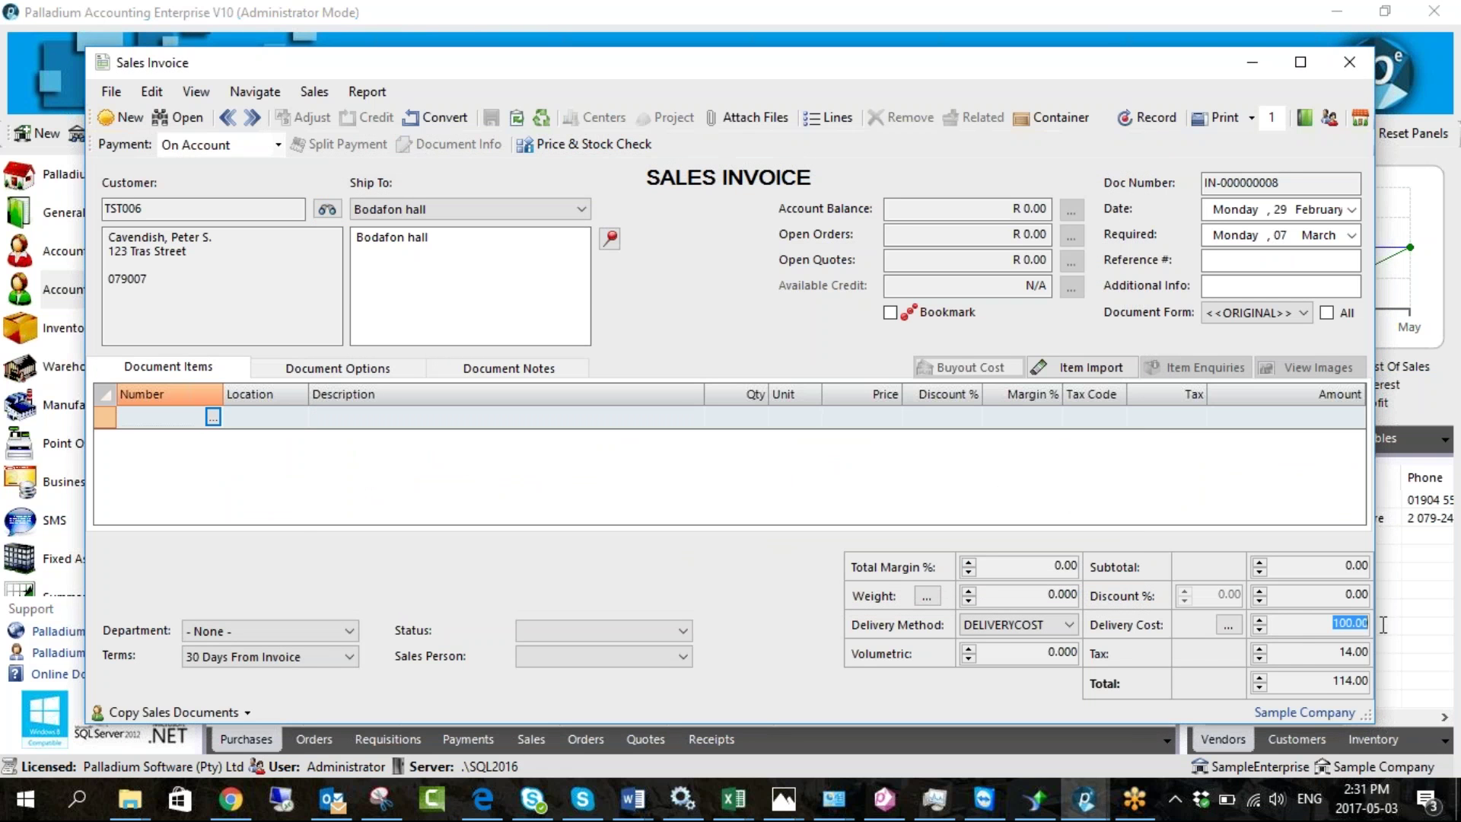
left_click(1060, 623)
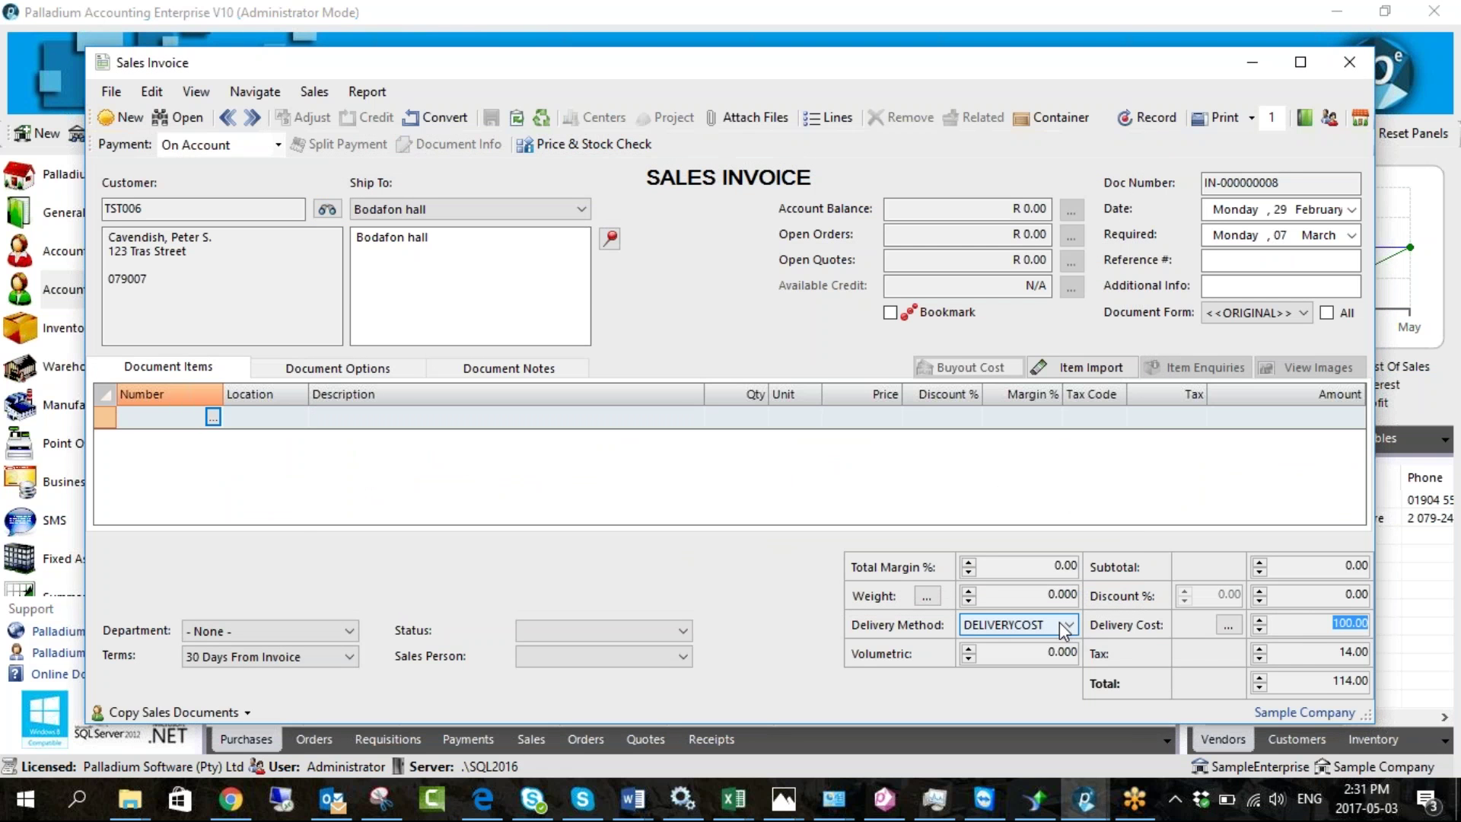
left_click(1020, 644)
left_click(1068, 624)
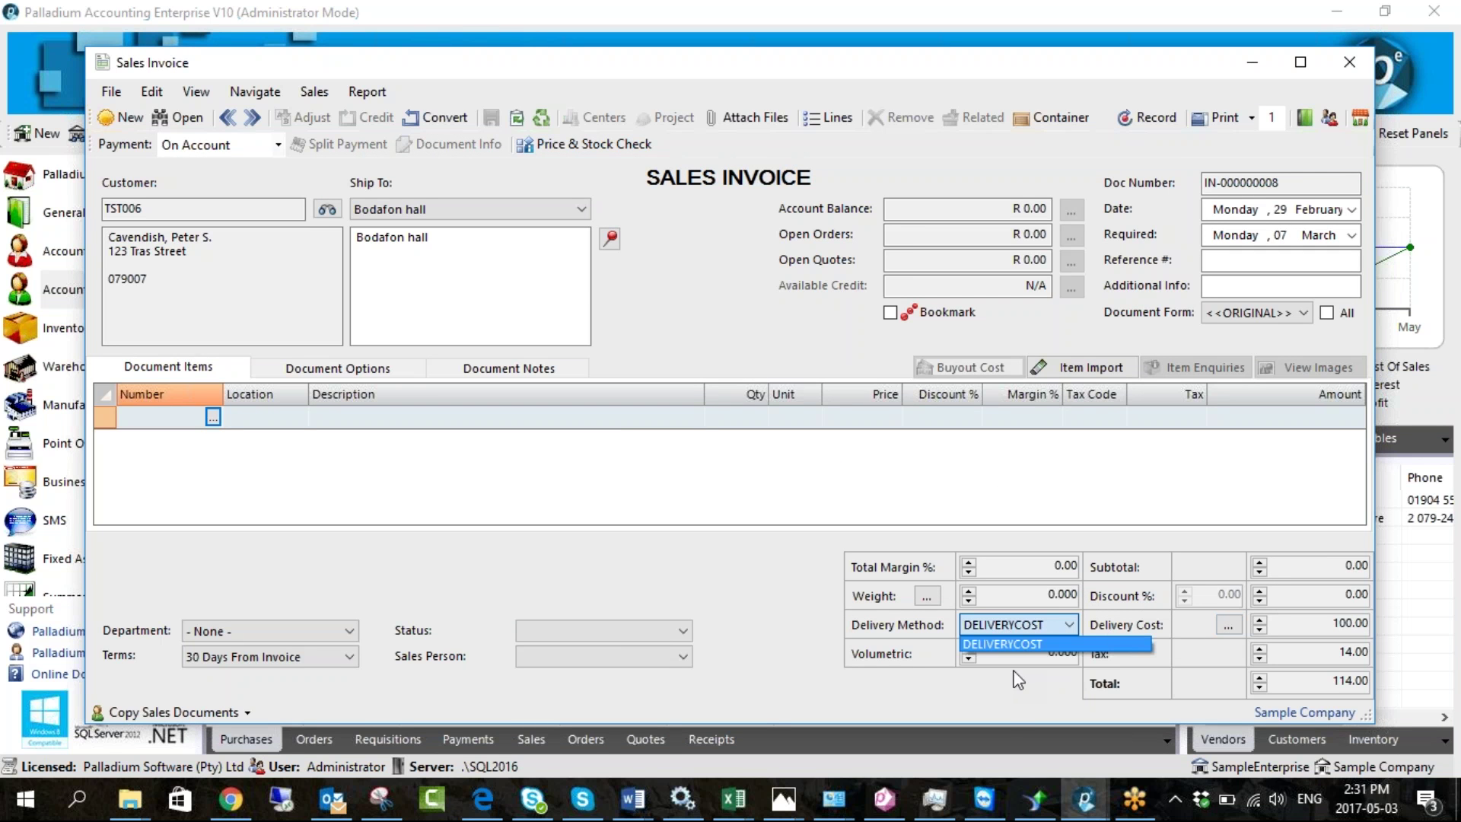
left_click(1003, 722)
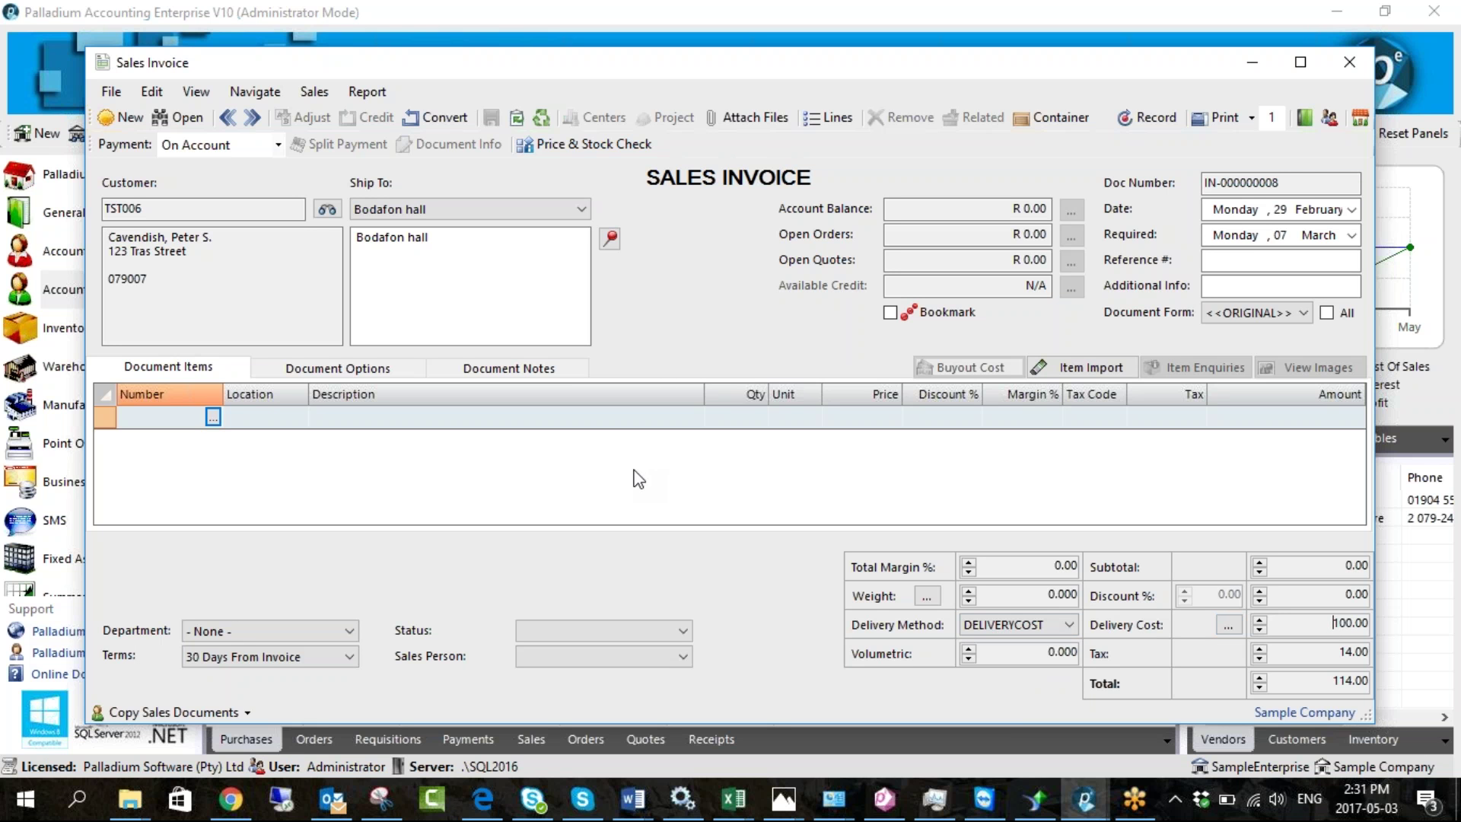
Add Inventory Item with a quantity of 10 and itemA with a quantity of 20 to the invoice
left_click(213, 417)
double_click(502, 235)
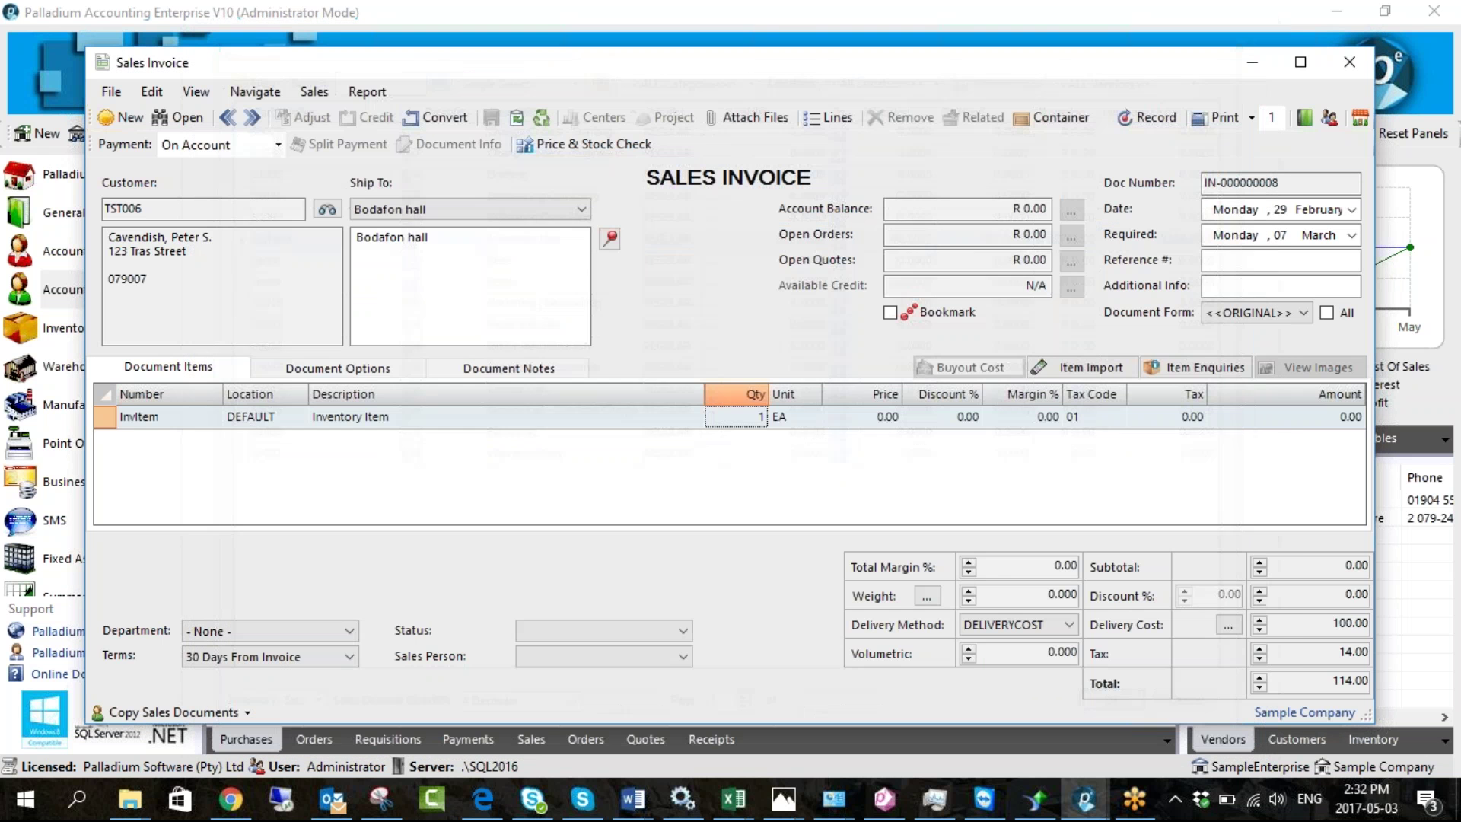
left_click(213, 441)
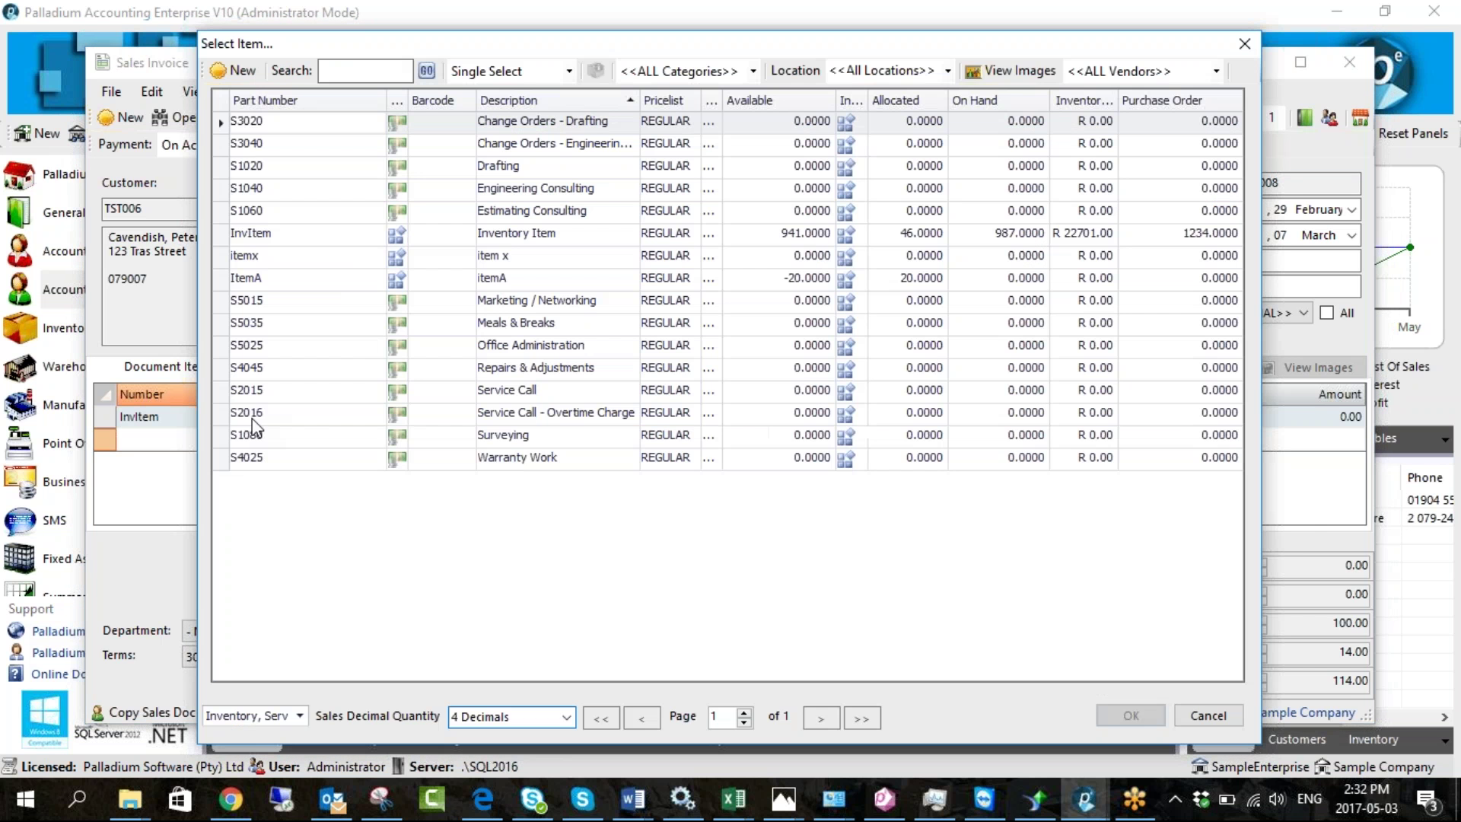
double_click(481, 281)
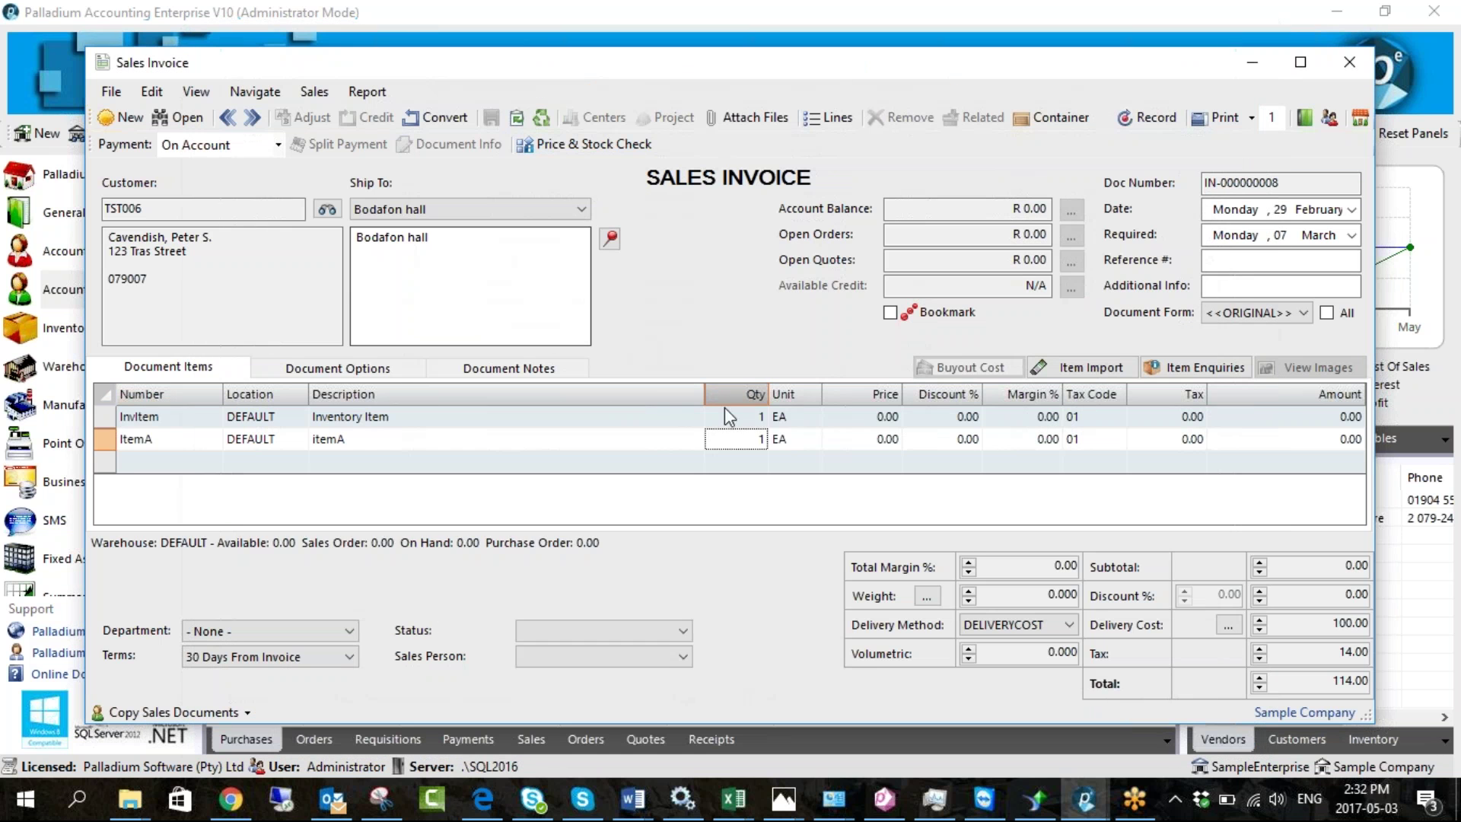
type("10")
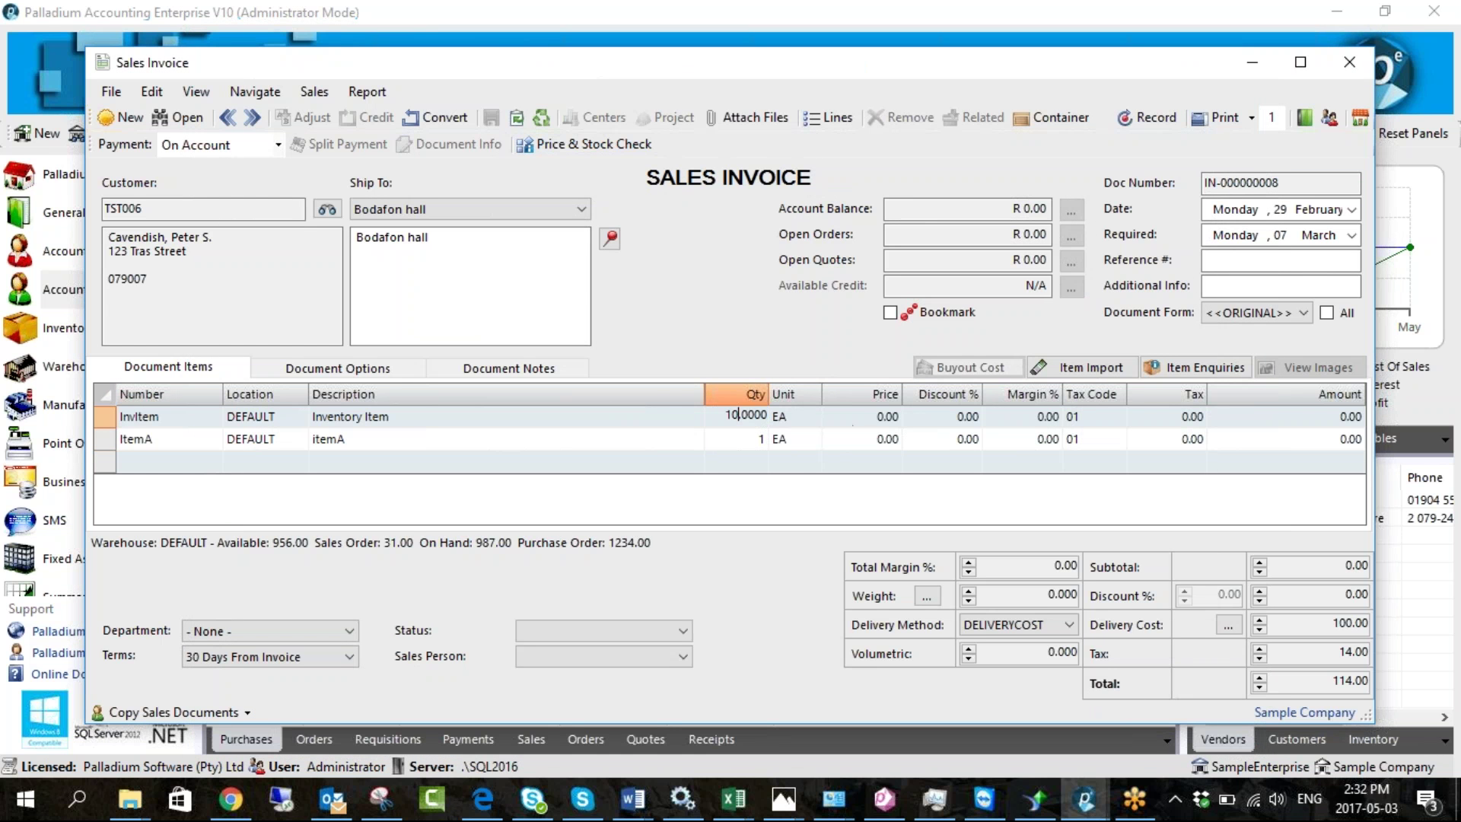
left_click(760, 442)
type("20")
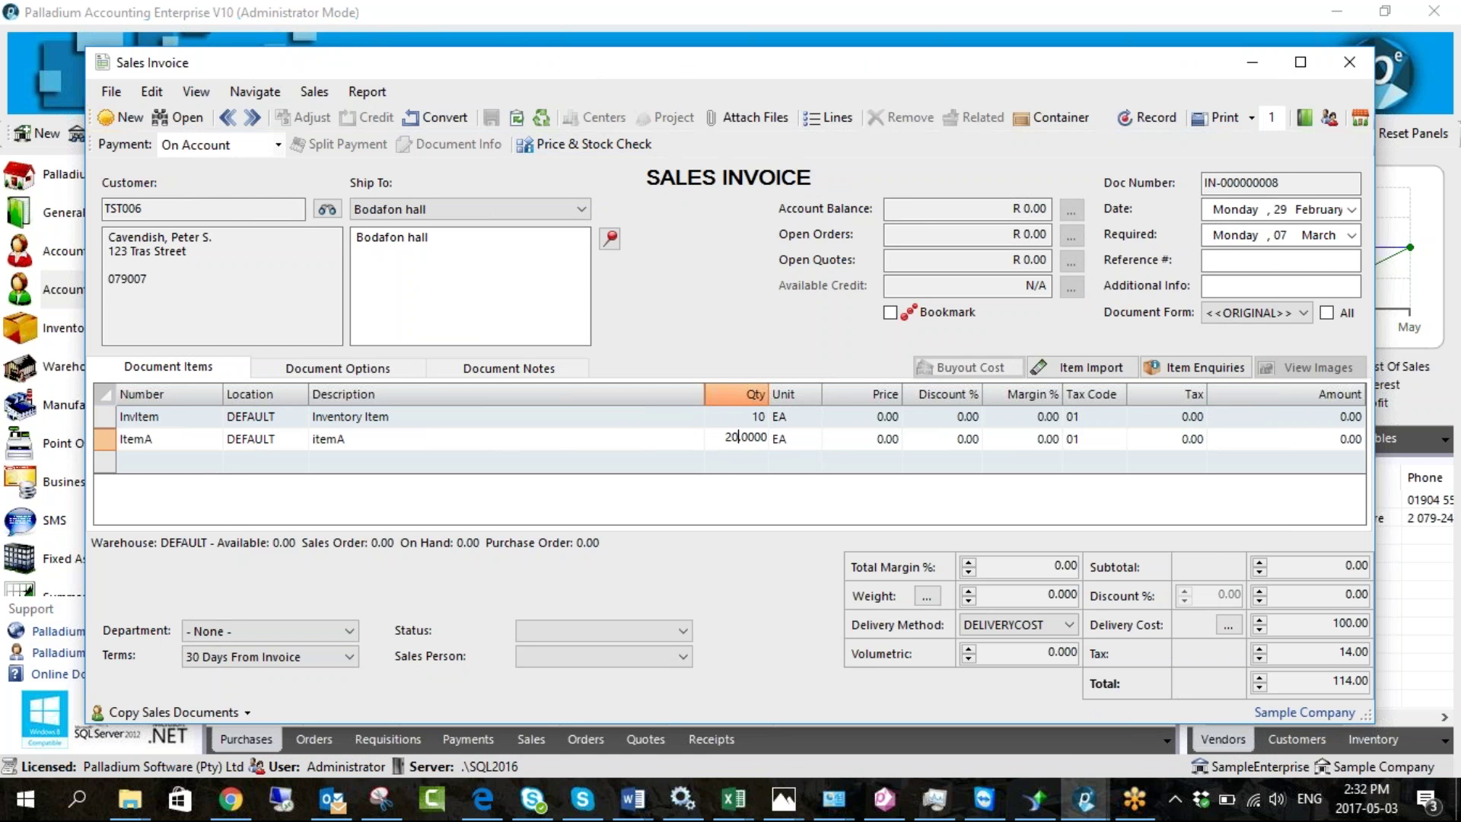
left_click(818, 504)
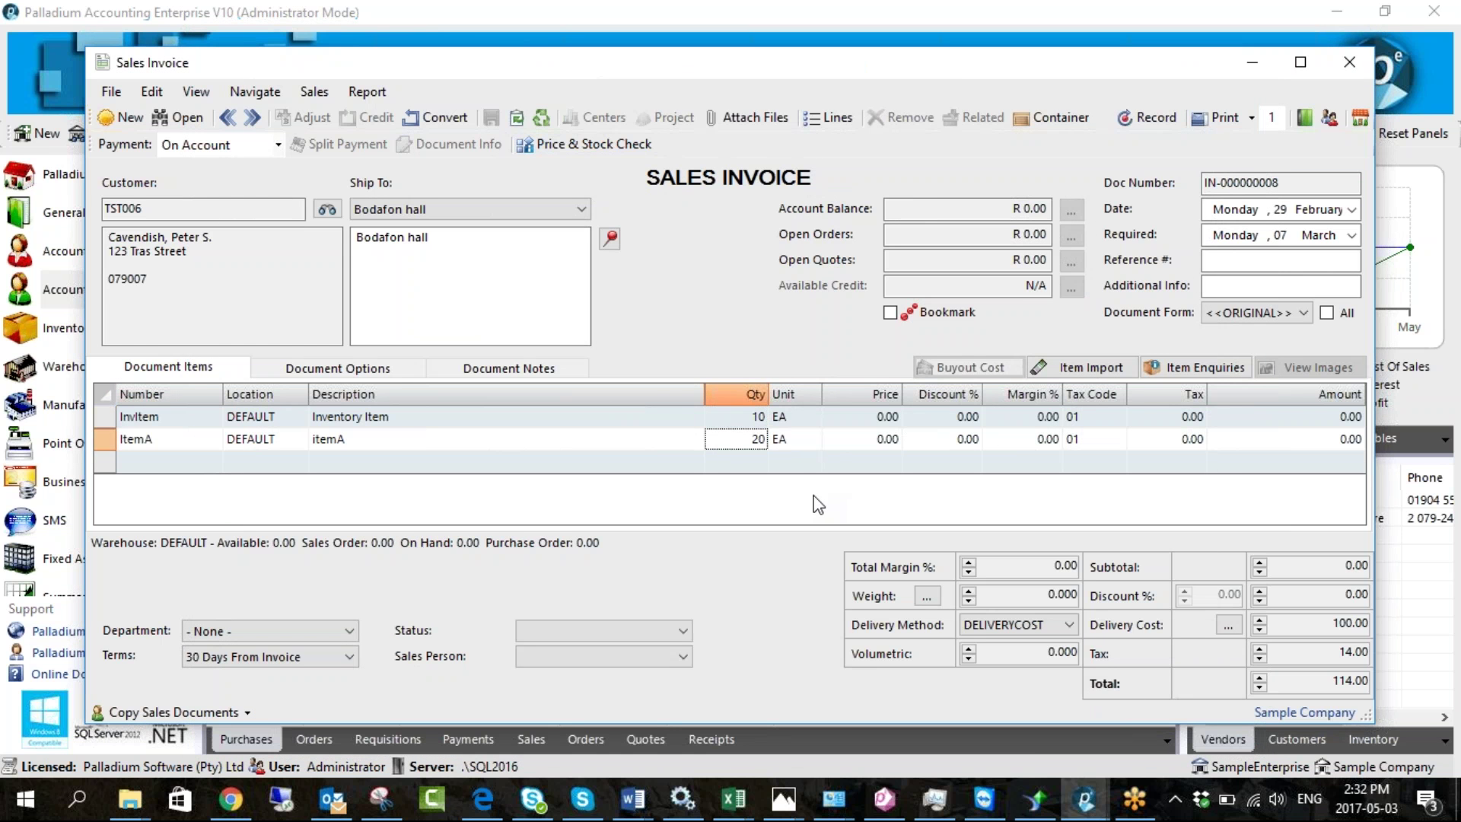
Set the price of Inventory Item to 50 and of itemA to 20, and record and close the invoice
left_click(1142, 122)
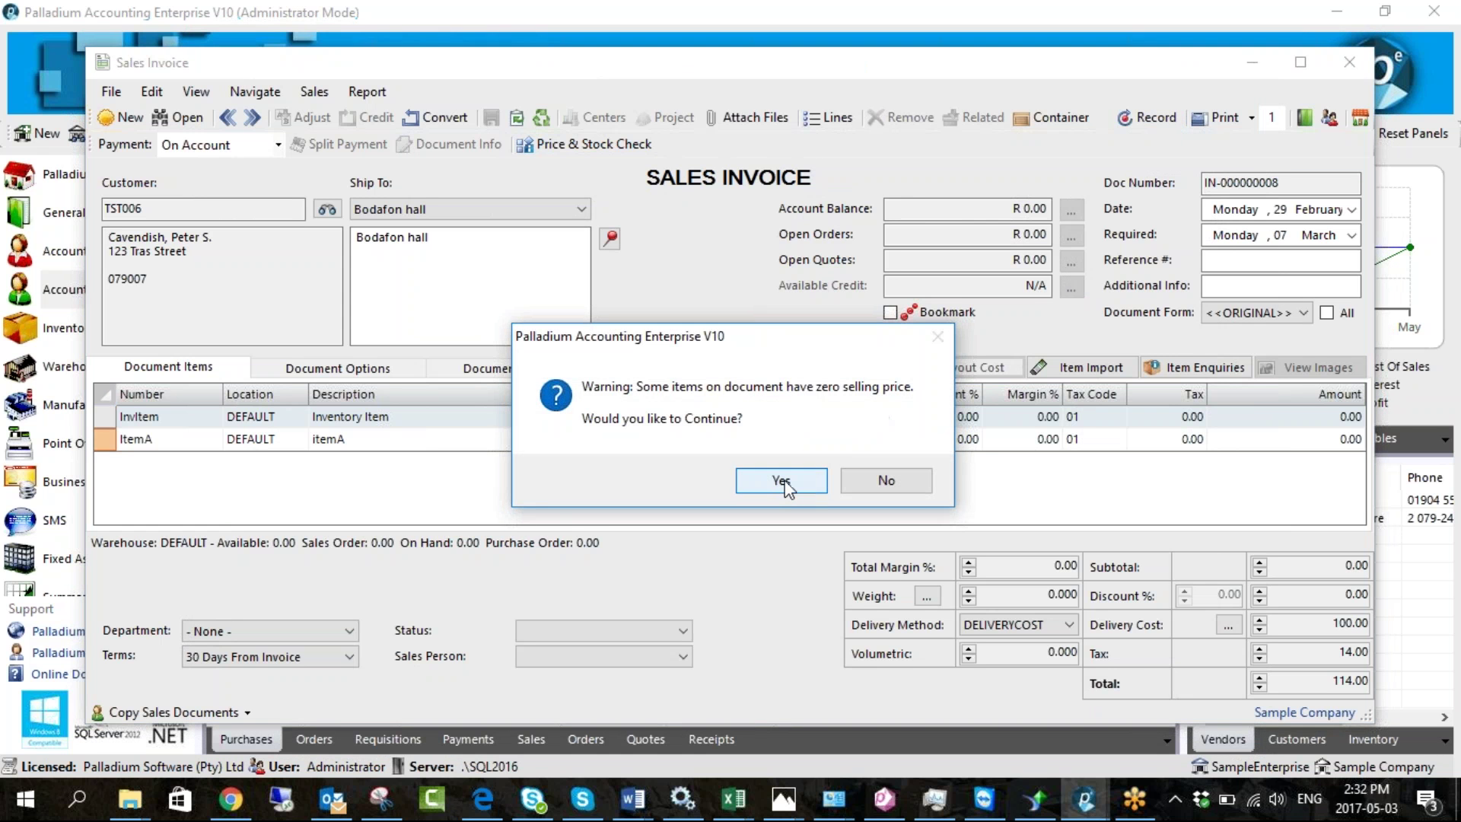
left_click(917, 478)
left_click(875, 421)
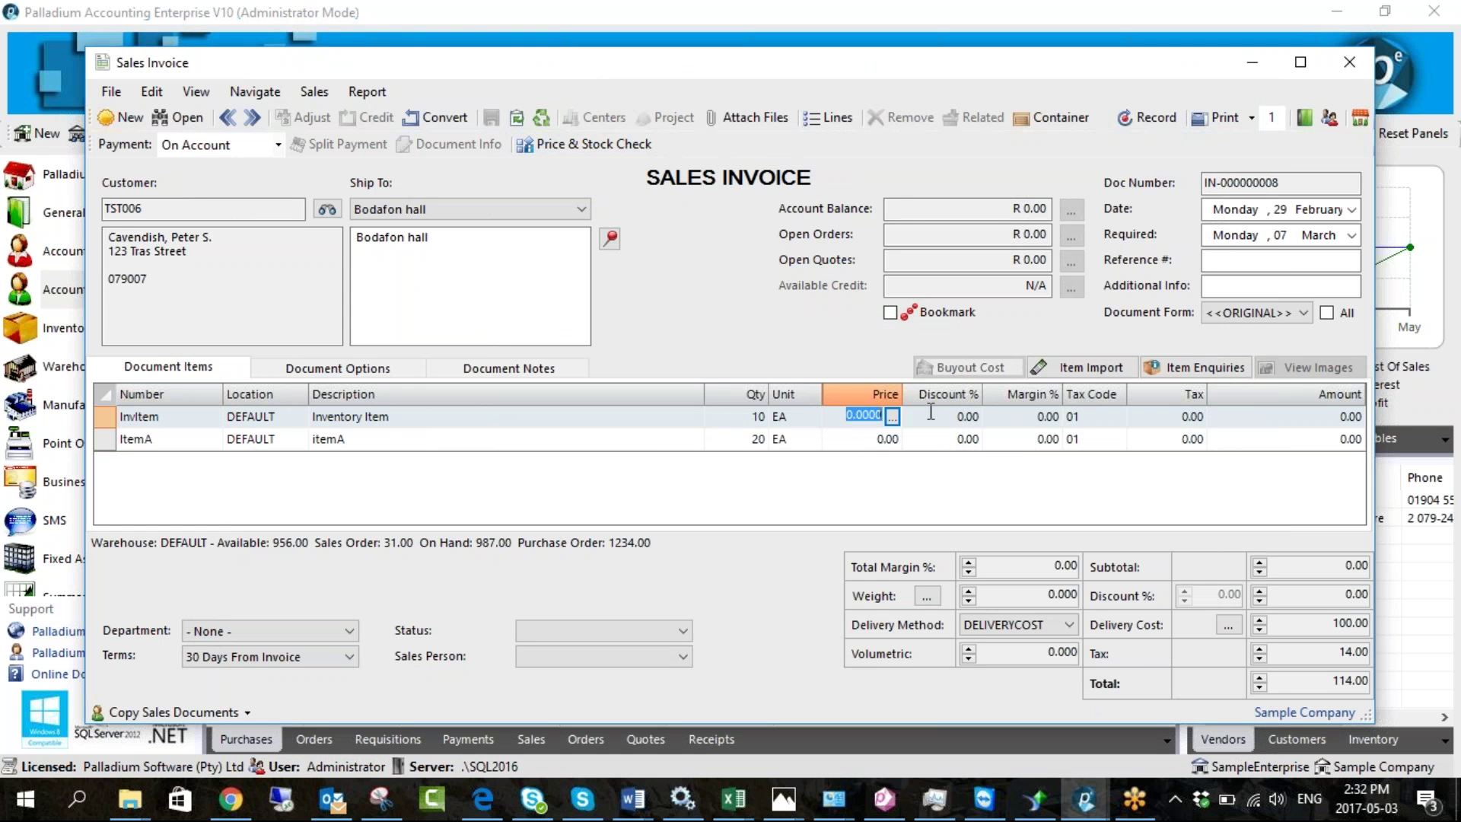
type("50")
left_click(867, 440)
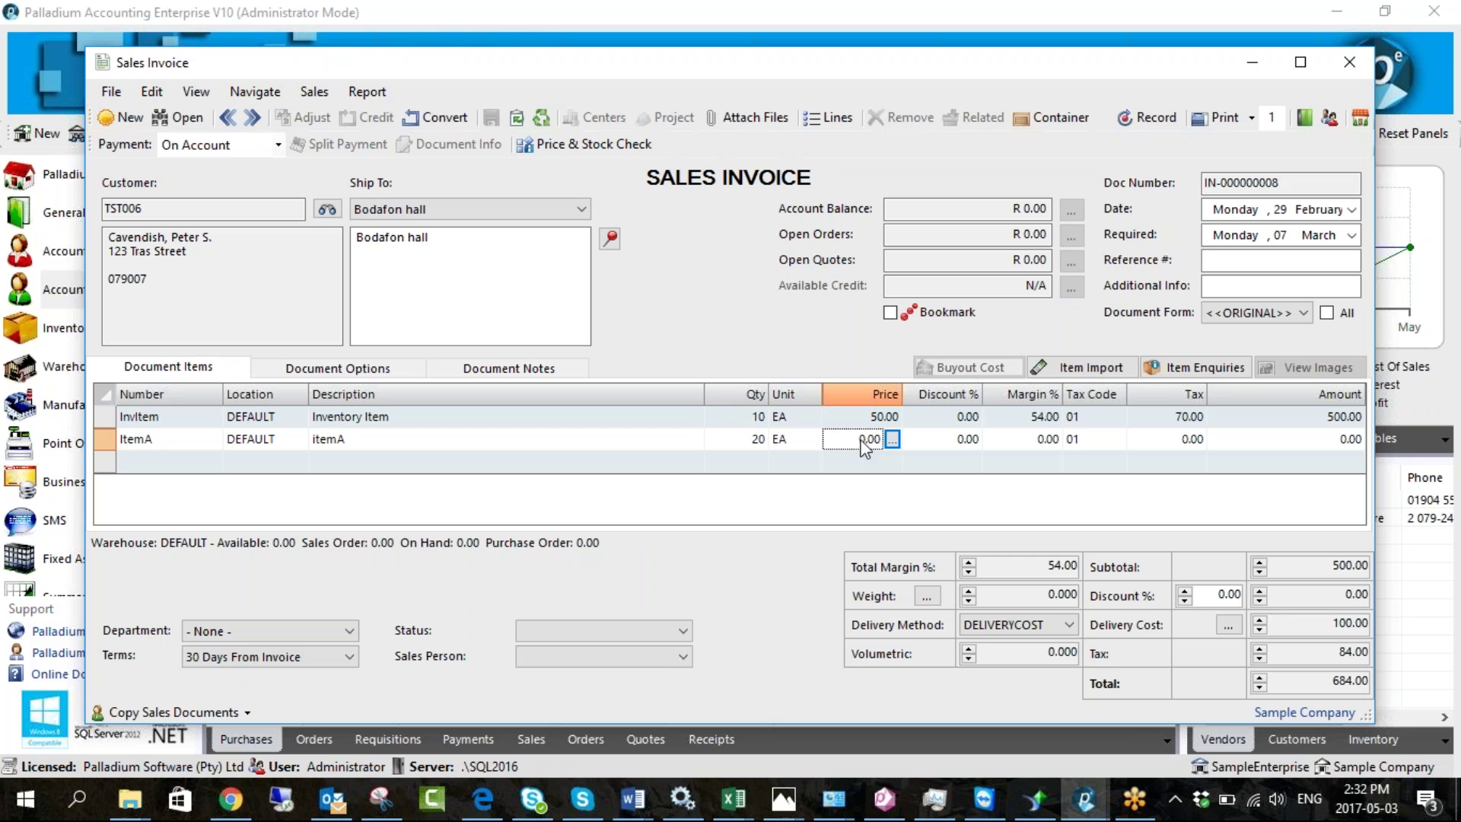
type("20")
key("Return")
left_click(1153, 116)
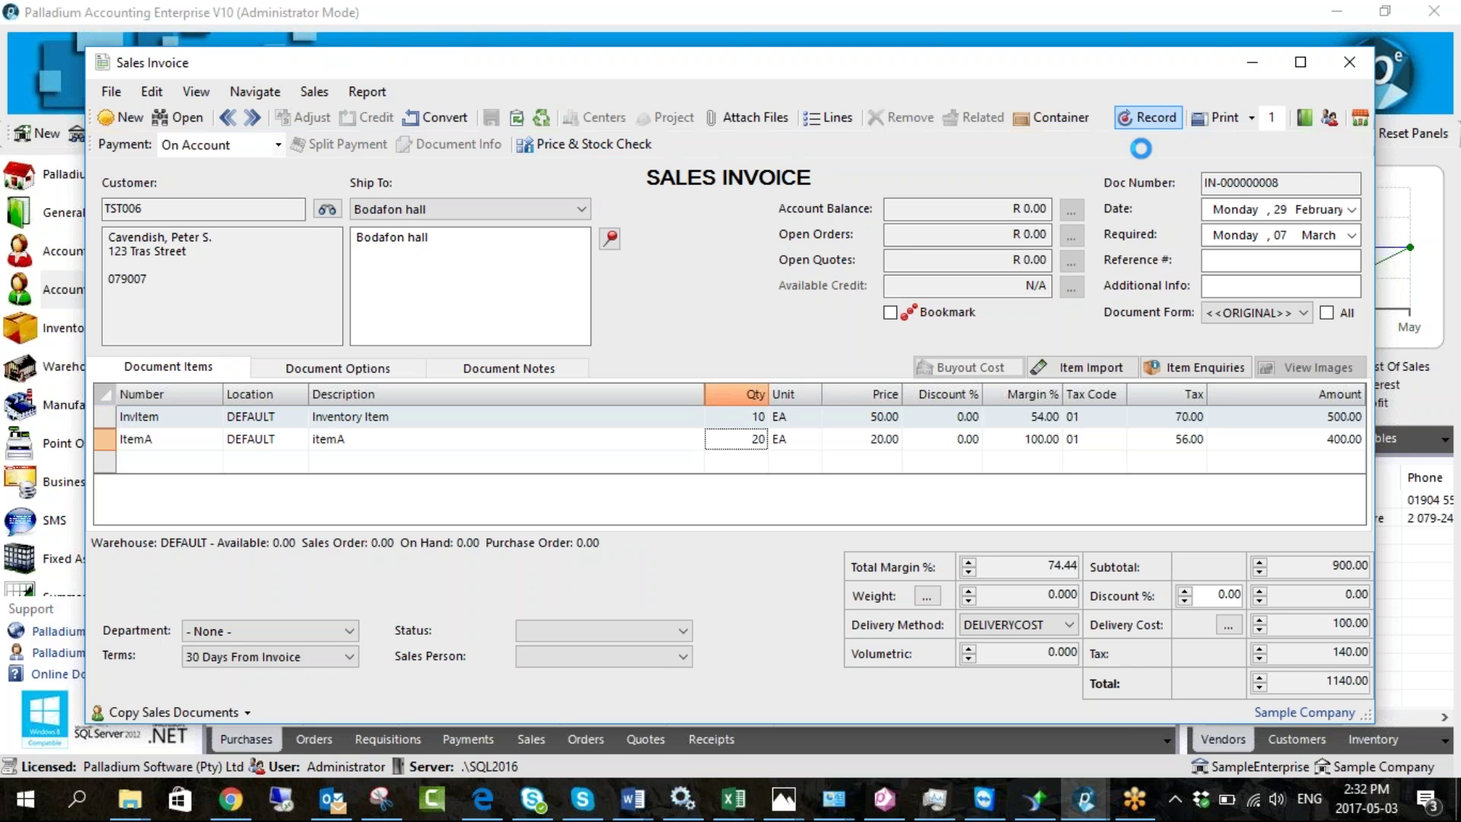
left_click(1349, 63)
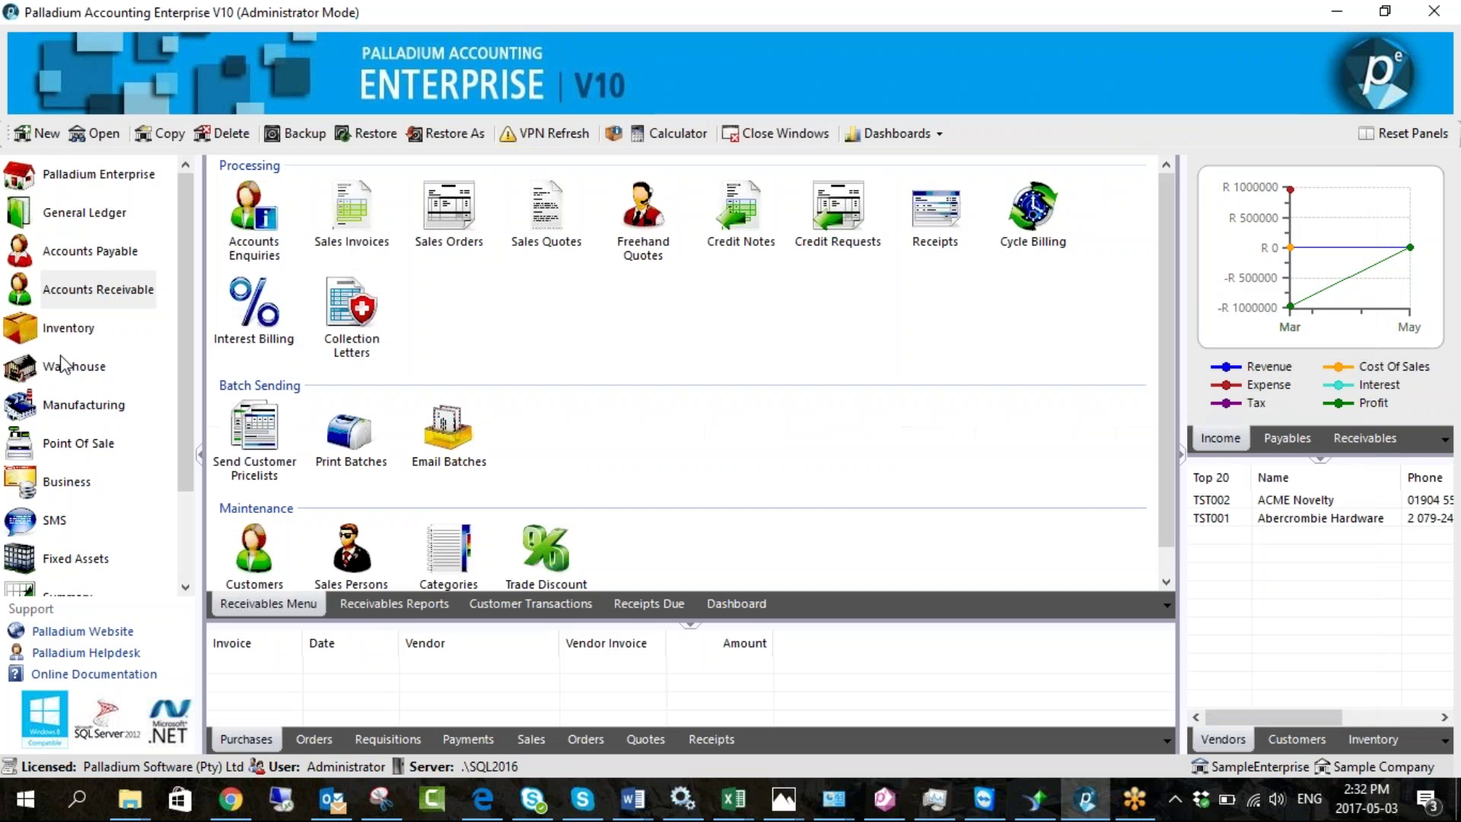
Open the DELIVERYCOST delivery method for editing from the warehouse delivery methods list
left_click(70, 366)
double_click(541, 472)
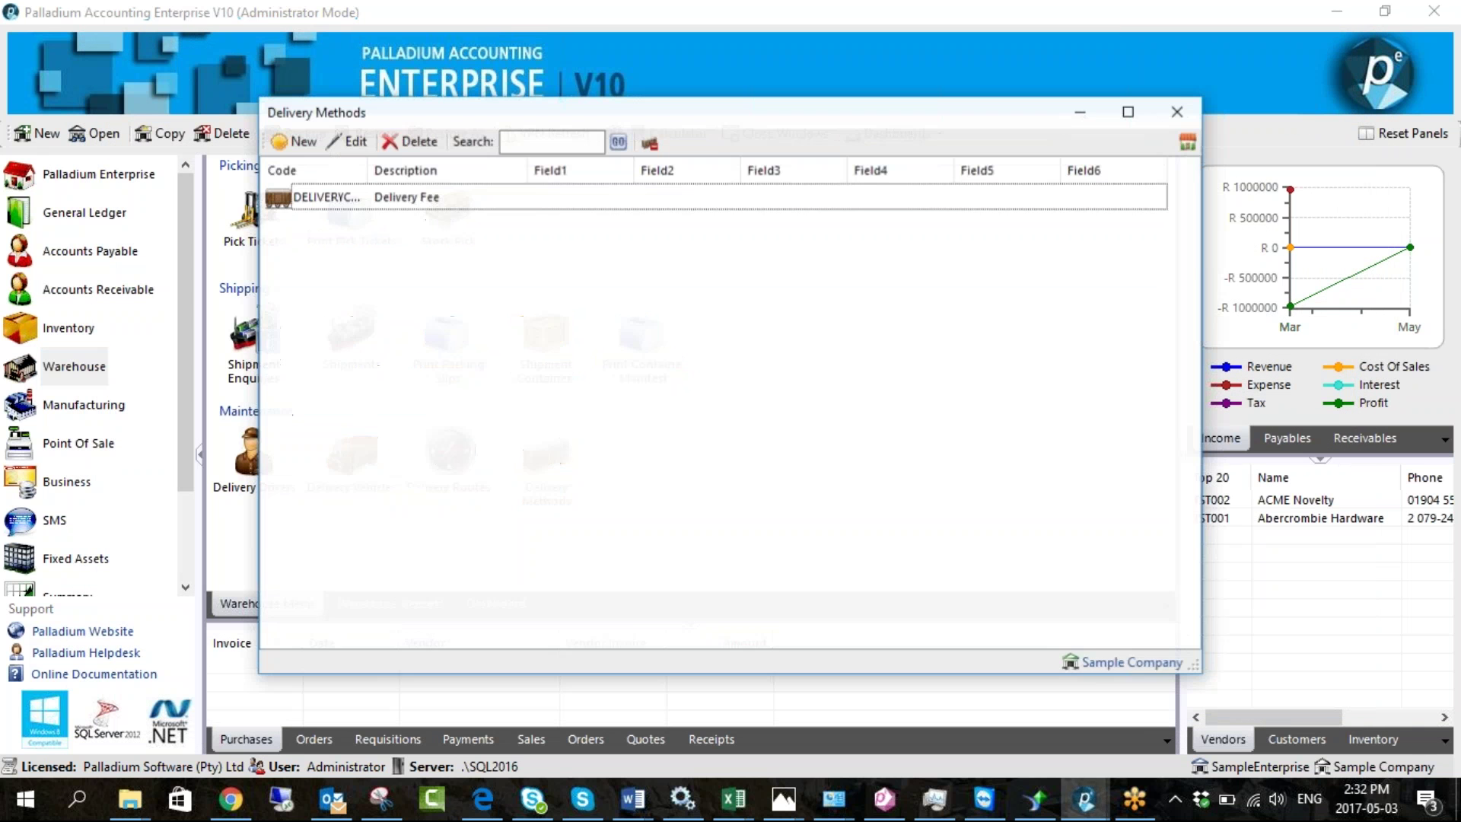
left_click(421, 199)
double_click(419, 200)
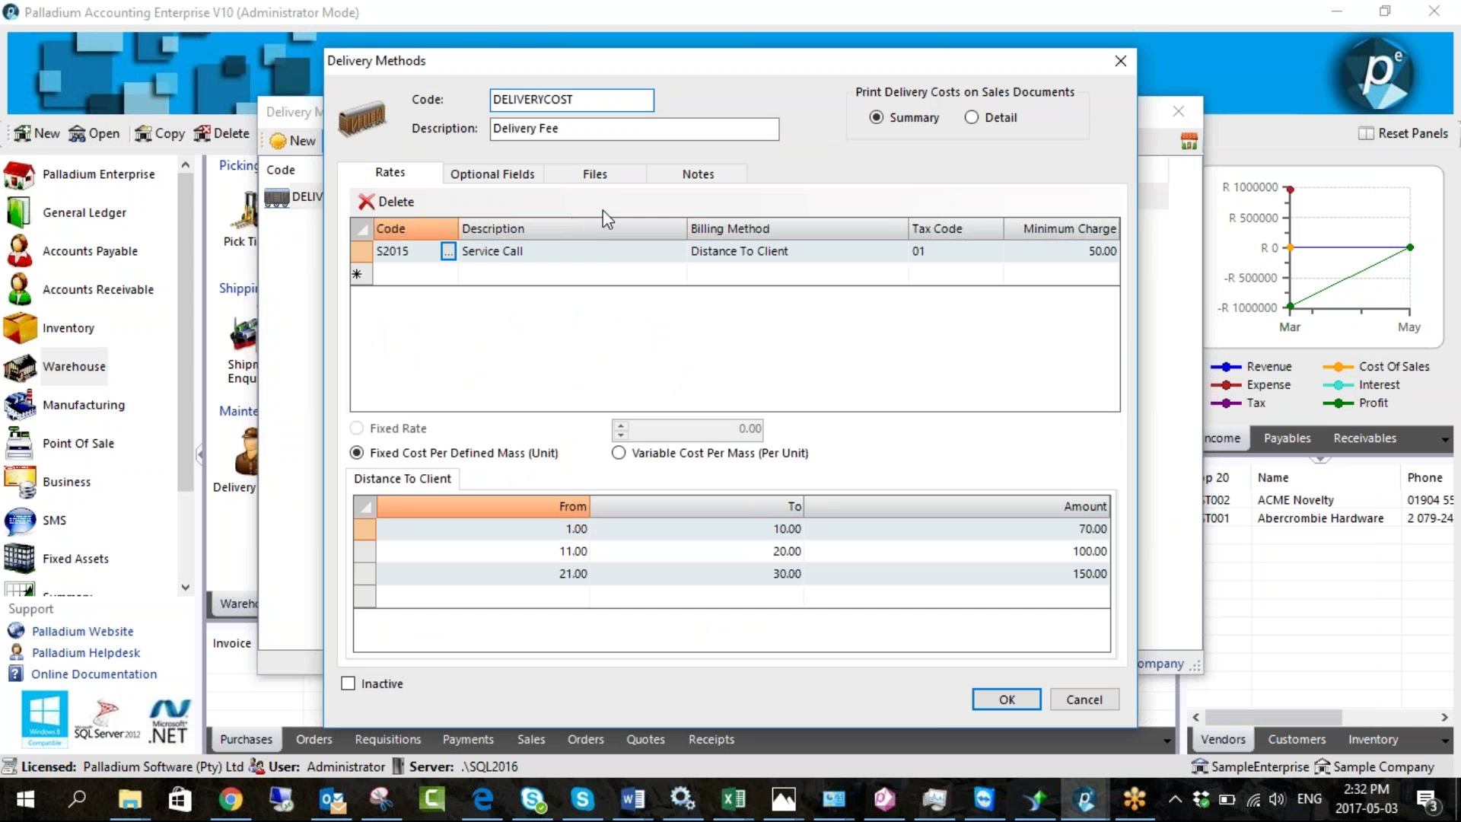
Change the billing method of the S2015 Service Call rate to Total Mass
left_click(788, 248)
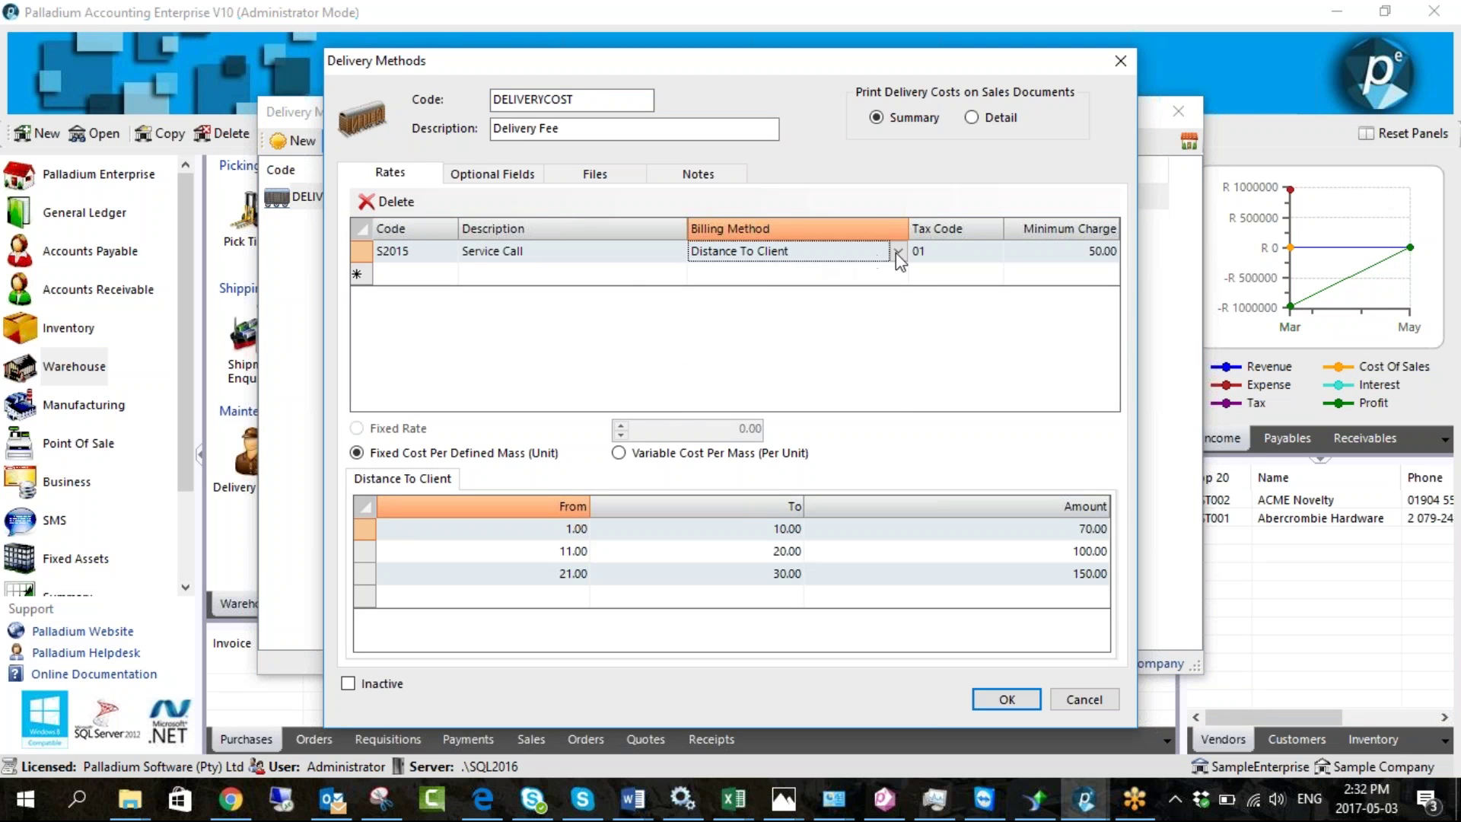
left_click(899, 252)
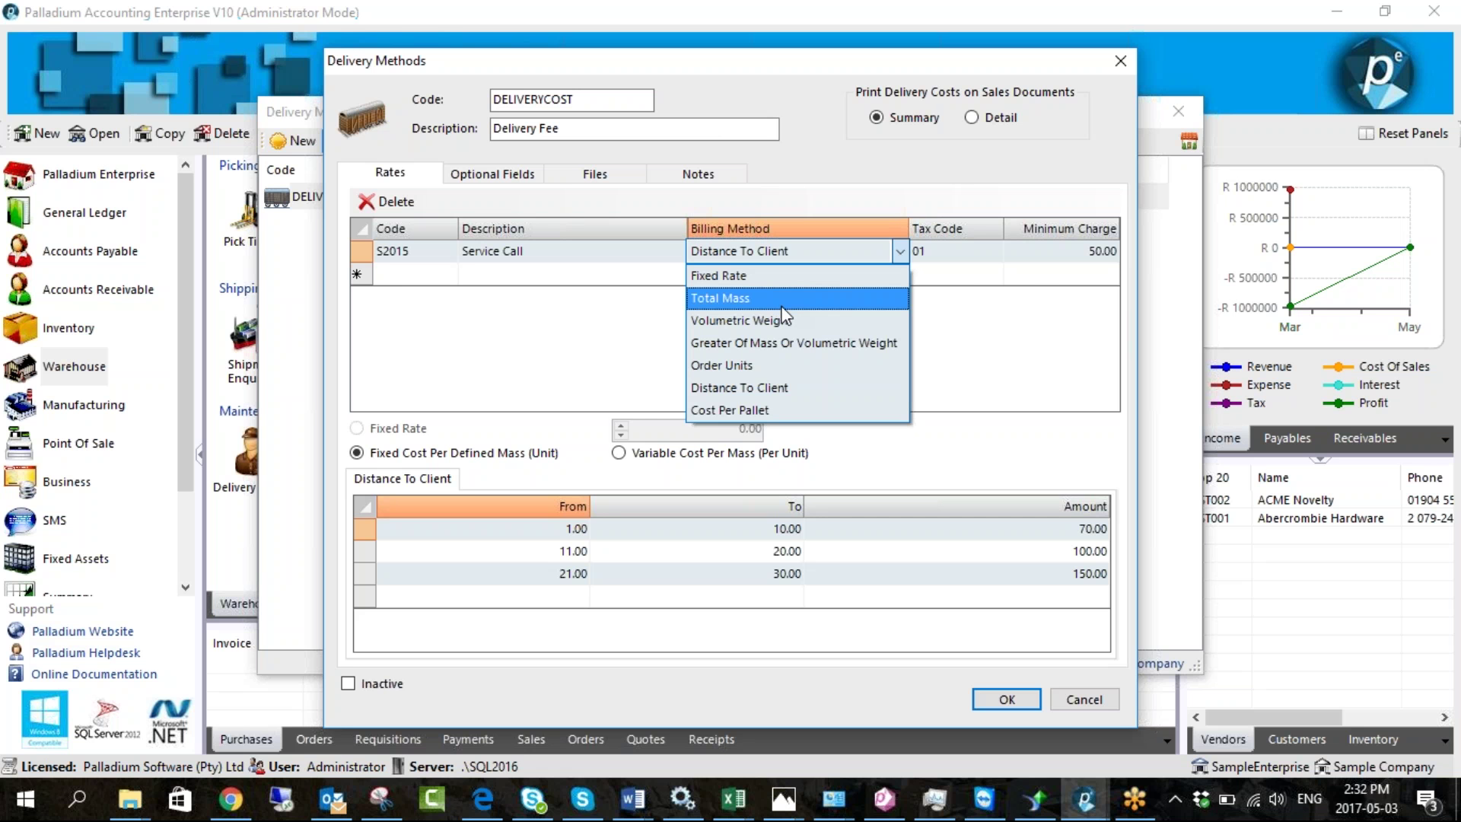
left_click(782, 307)
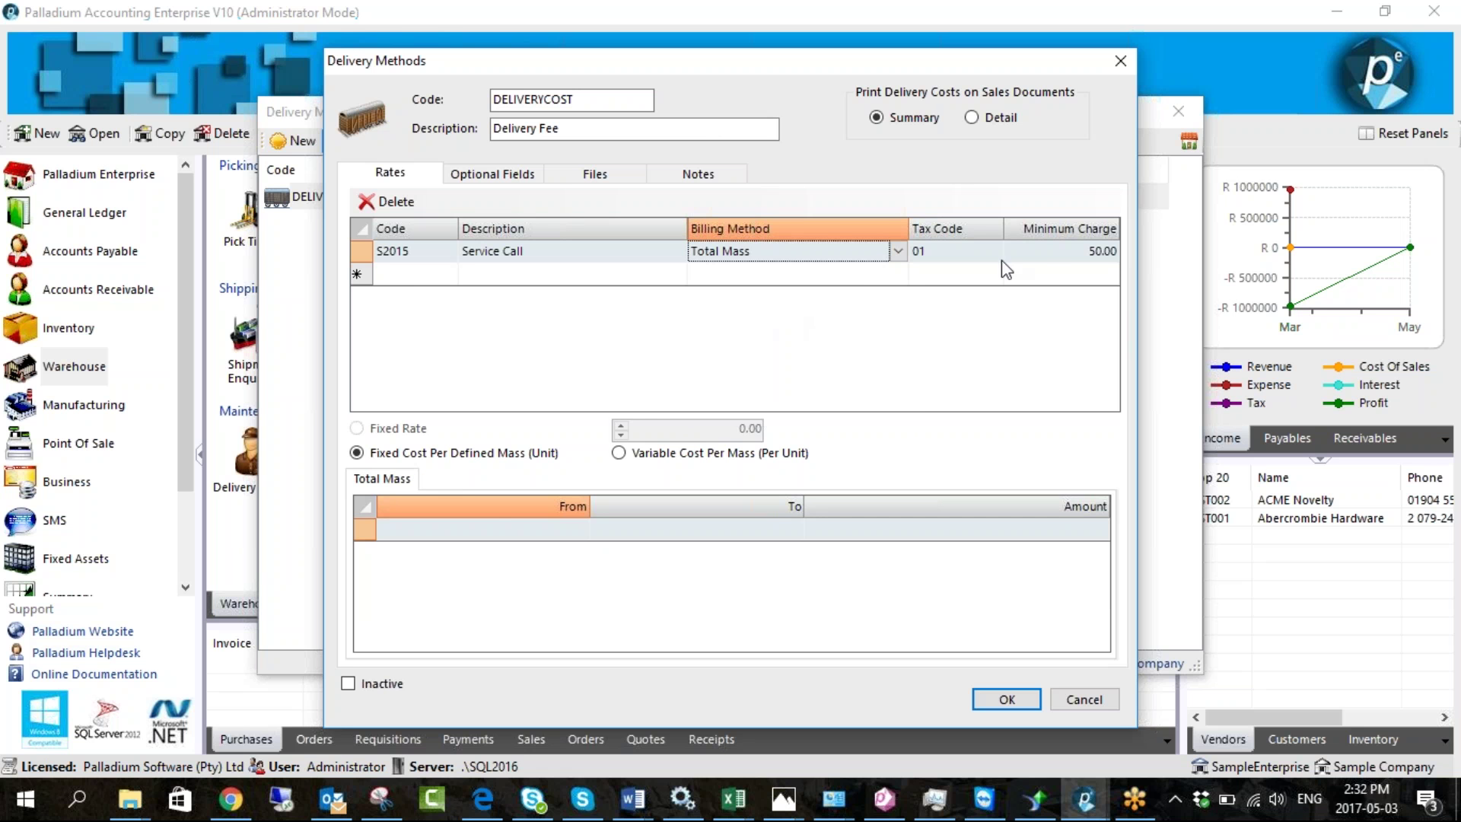
left_click(1044, 254)
left_click(503, 525)
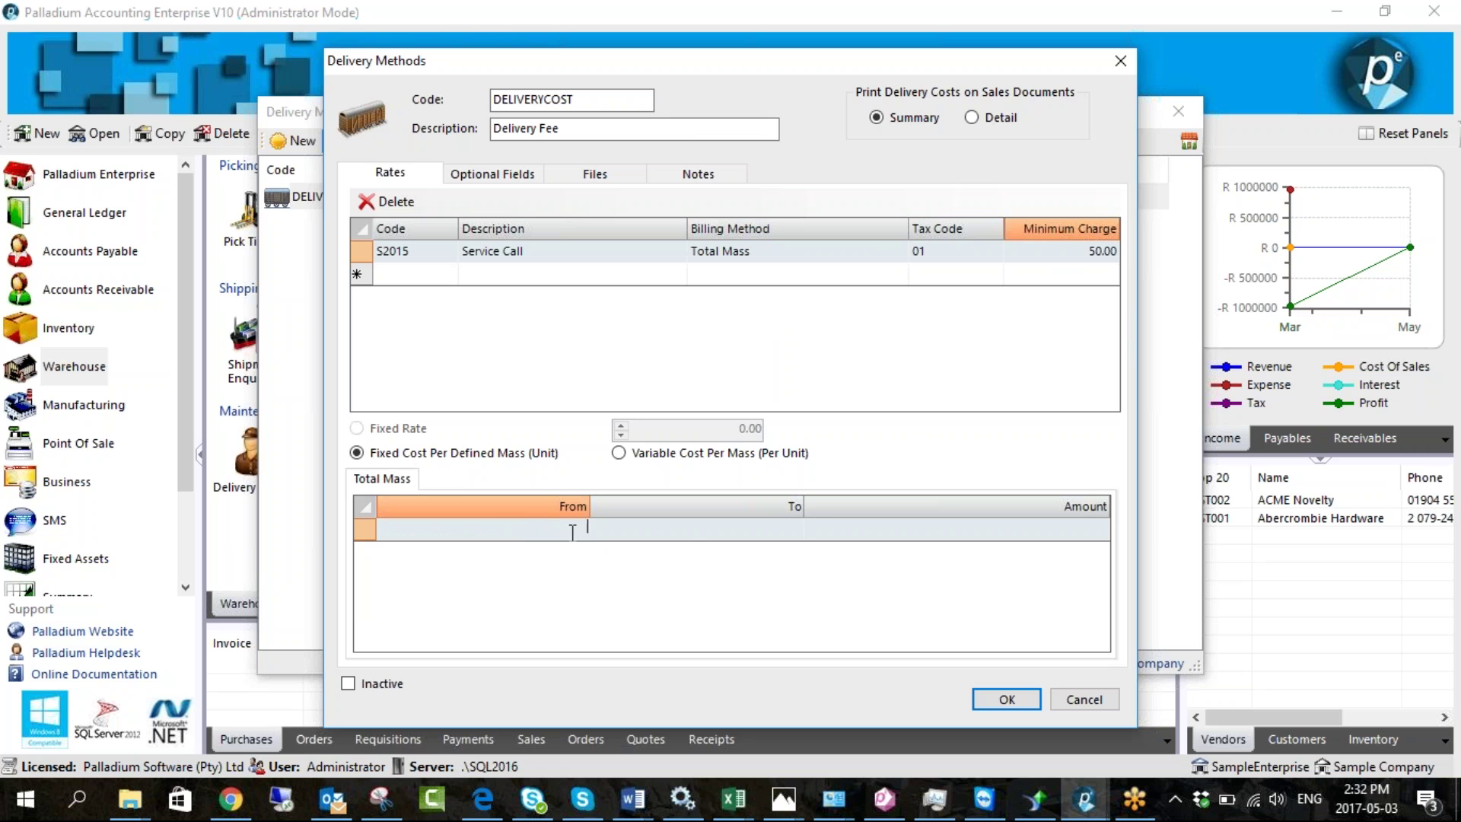
Switch the Service Call rate's billing method to Fixed Rate with a rate of 200
left_click(860, 252)
left_click(897, 251)
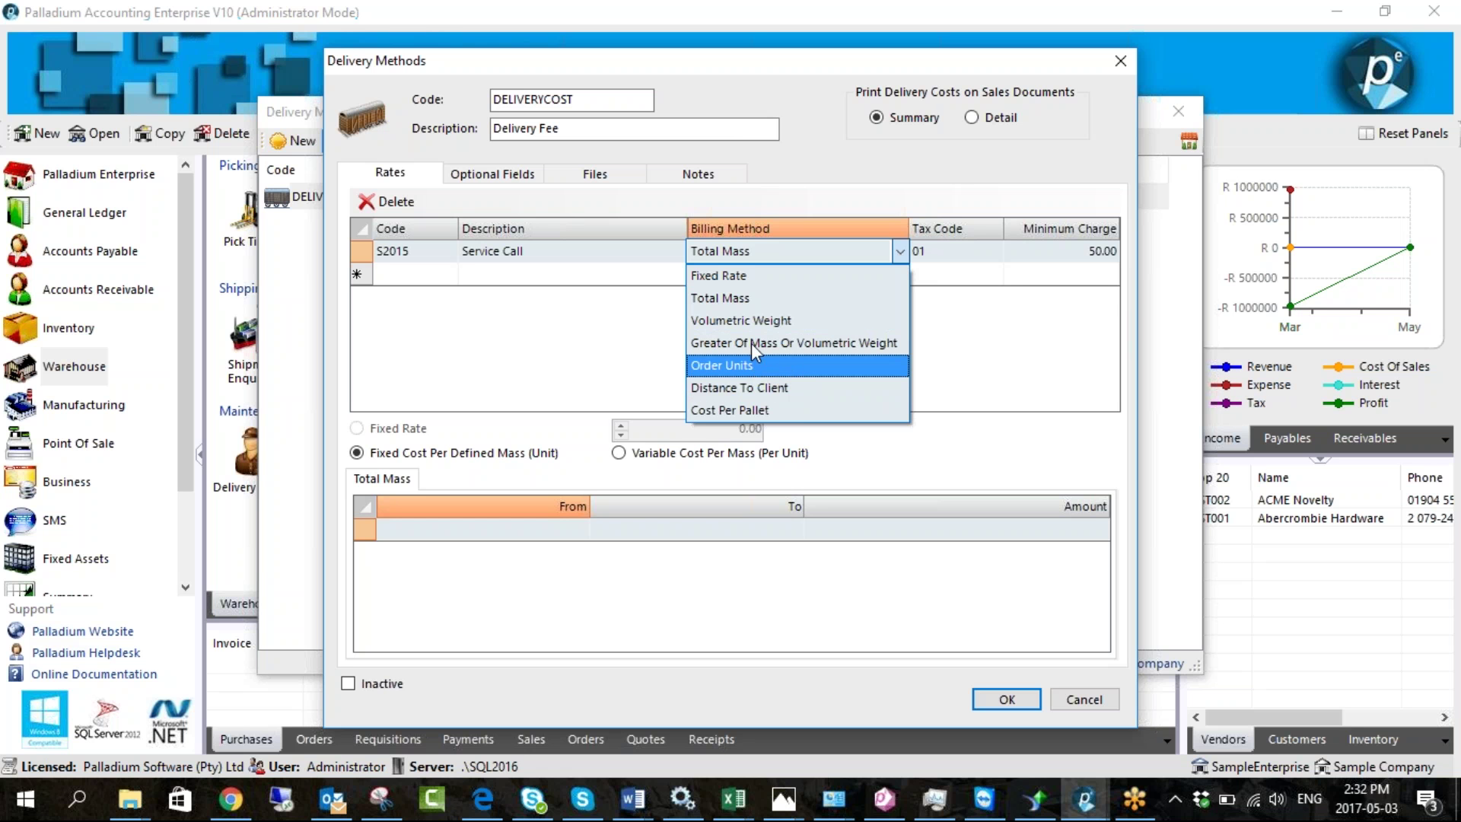
left_click(736, 276)
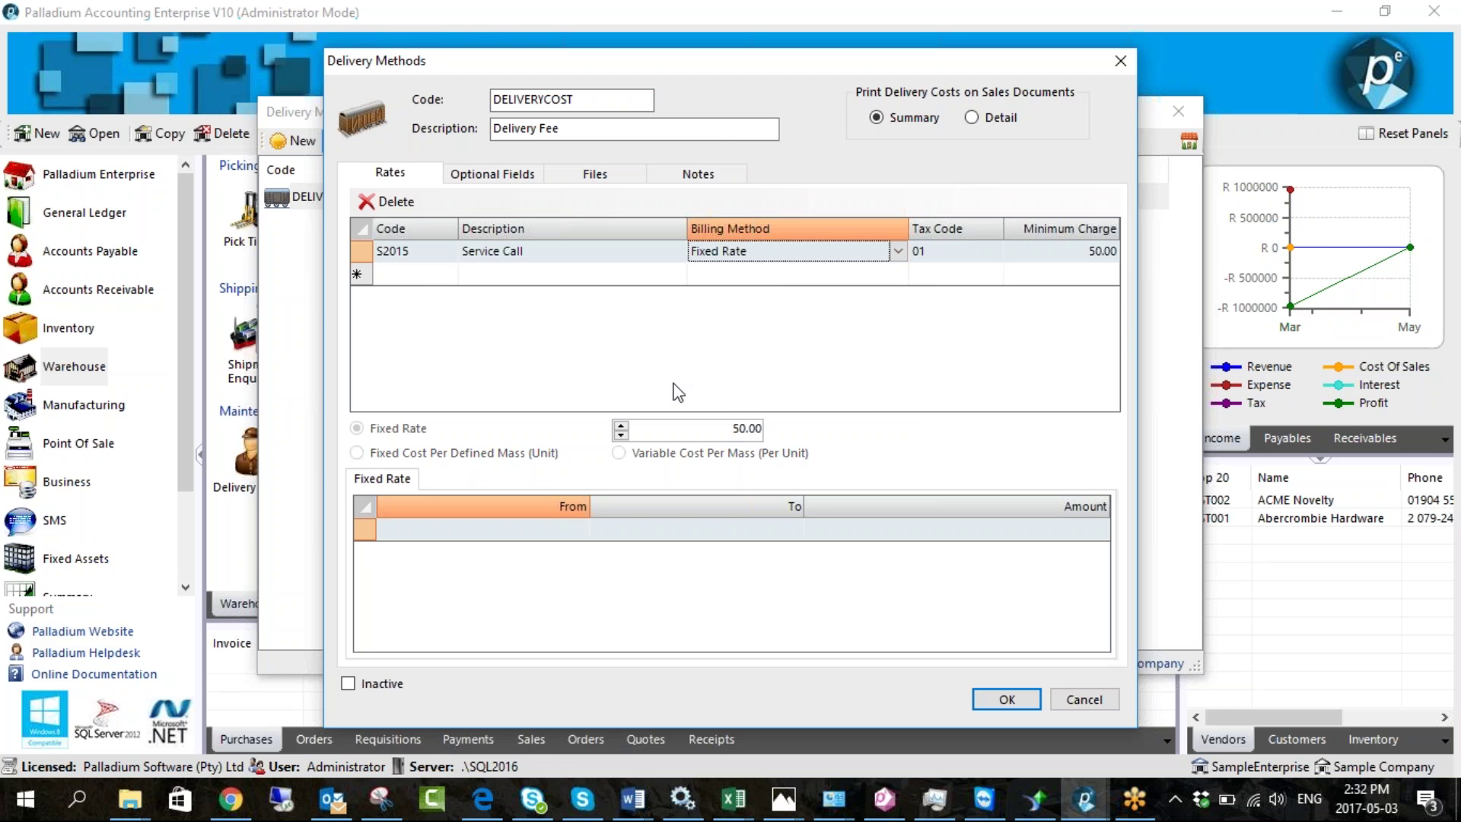
left_click(727, 429)
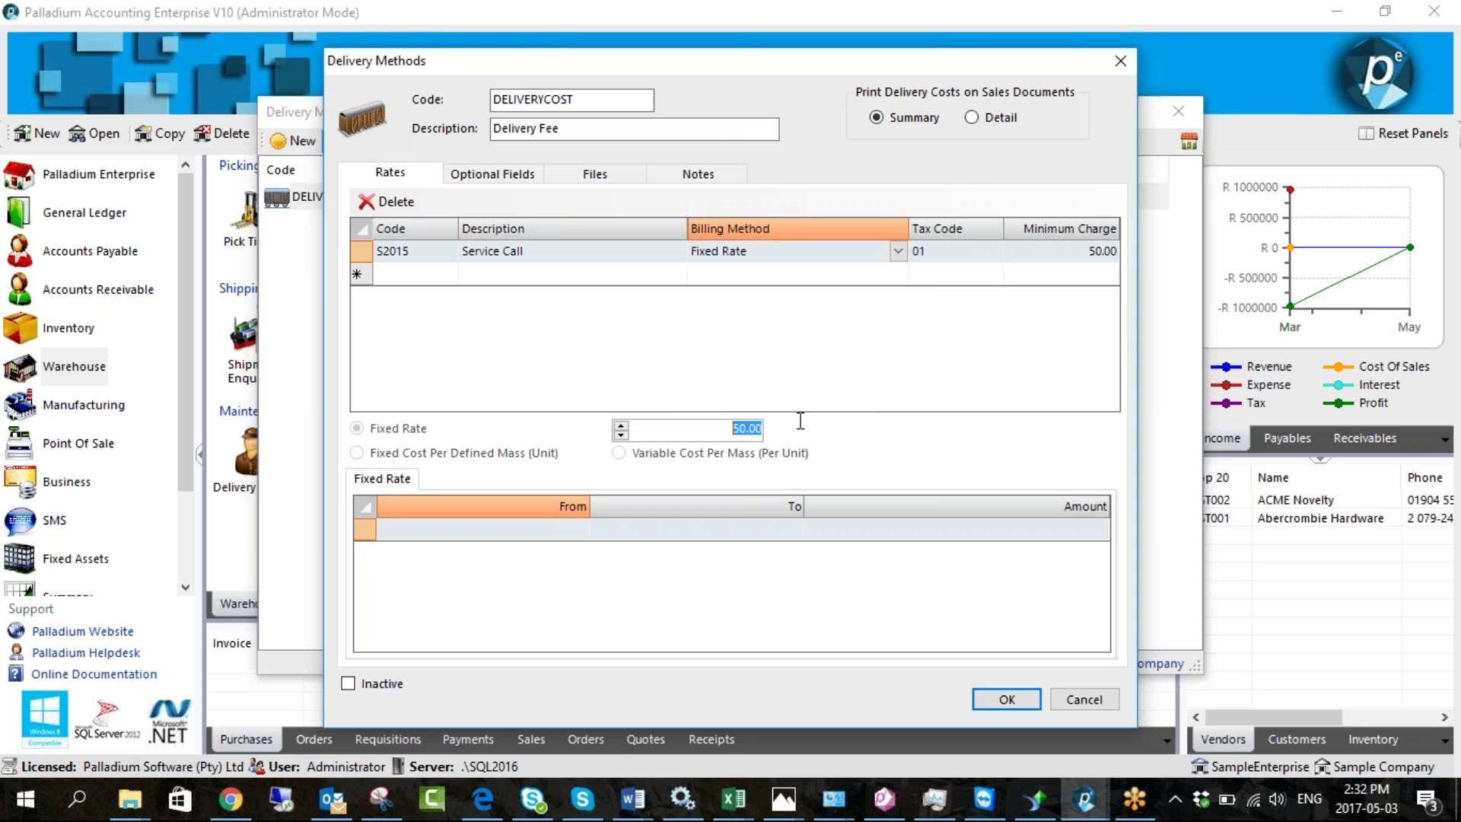
type("20")
Set the Service Call rate to Distance To Client billing with a minimum charge of 50 and variable cost per mass (per unit)
left_click(884, 252)
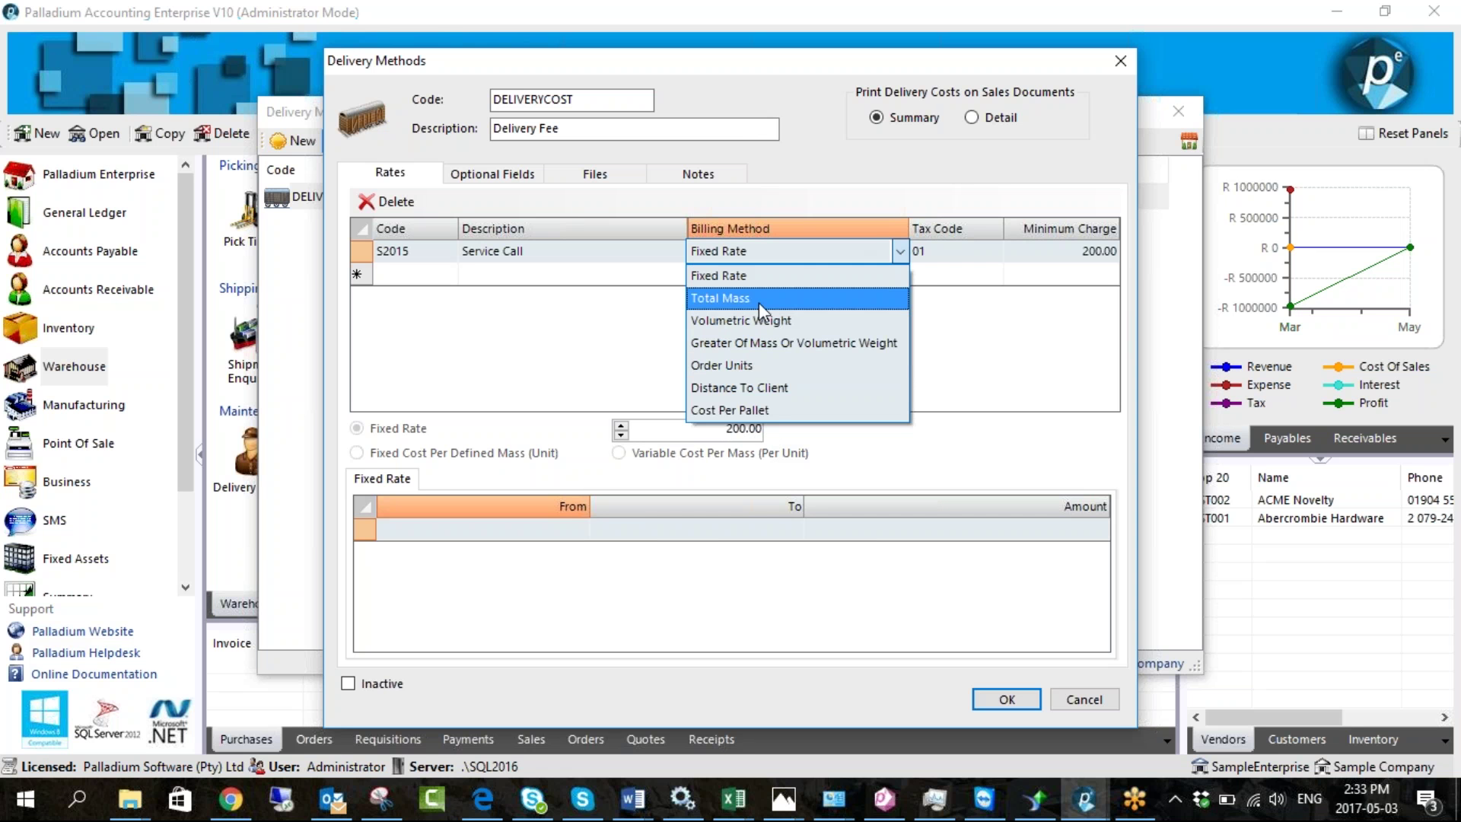
left_click(735, 388)
left_click(1049, 253)
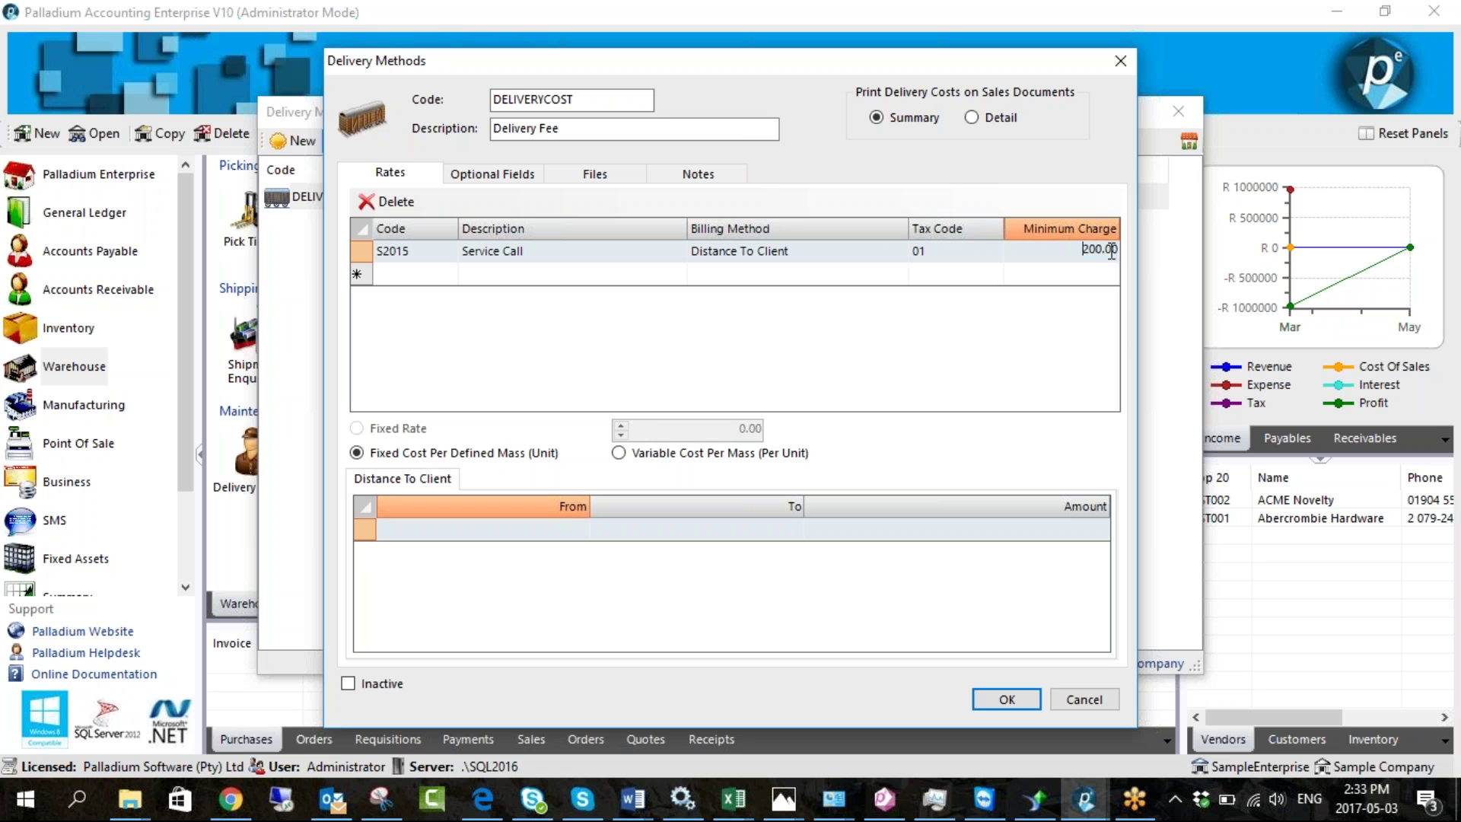
type("50")
left_click(656, 457)
Enter the first distance band from 1 to 10 with an amount of 50
left_click(538, 535)
type("1")
key("Tab")
type("10")
key("Tab")
type("50")
key("Tab")
Add a second distance band from 11 to 20 with an amount of 70
type("11")
key("Tab")
type("20")
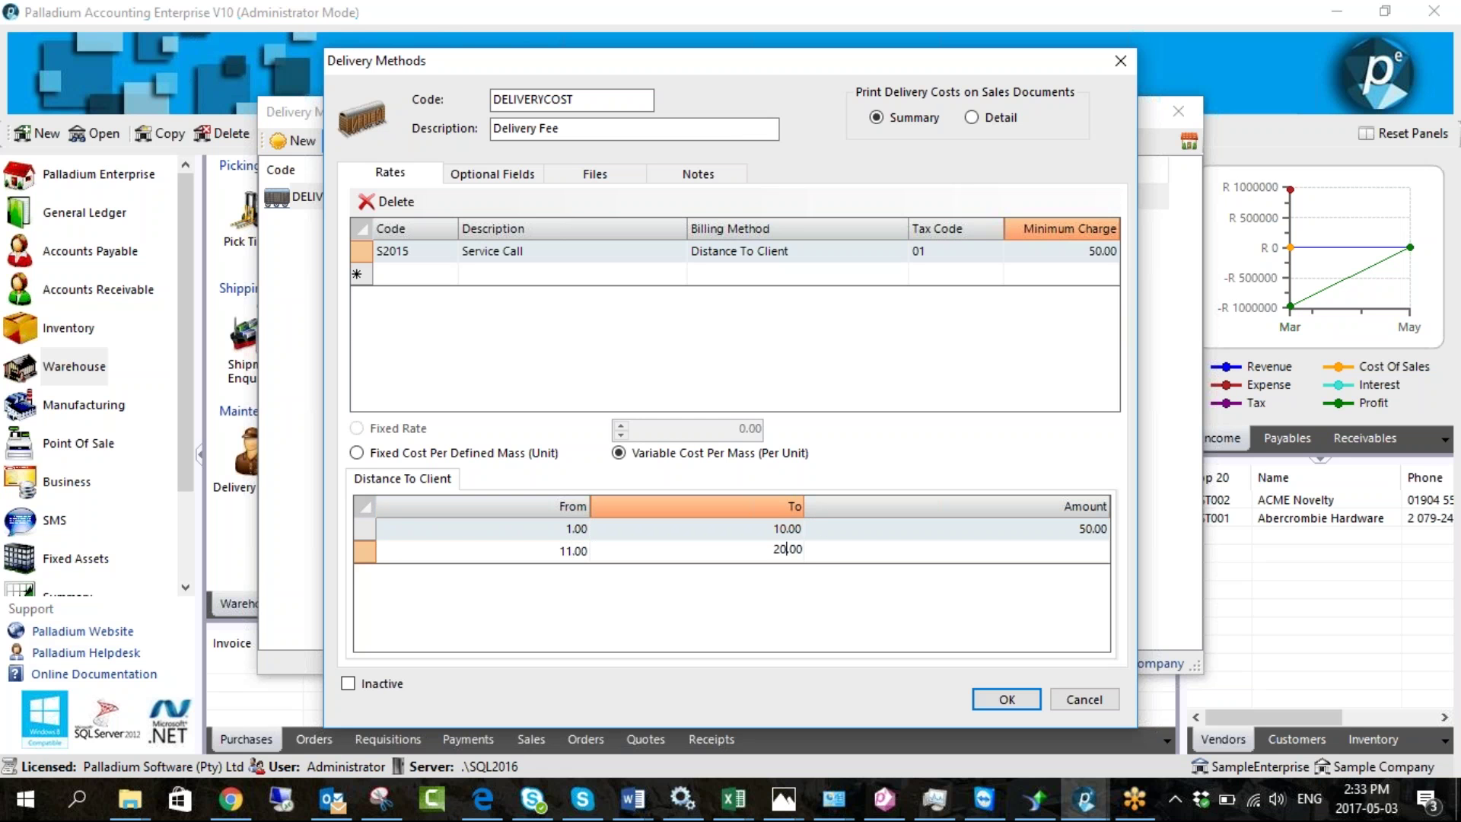
key("Tab")
type("70")
key("Tab")
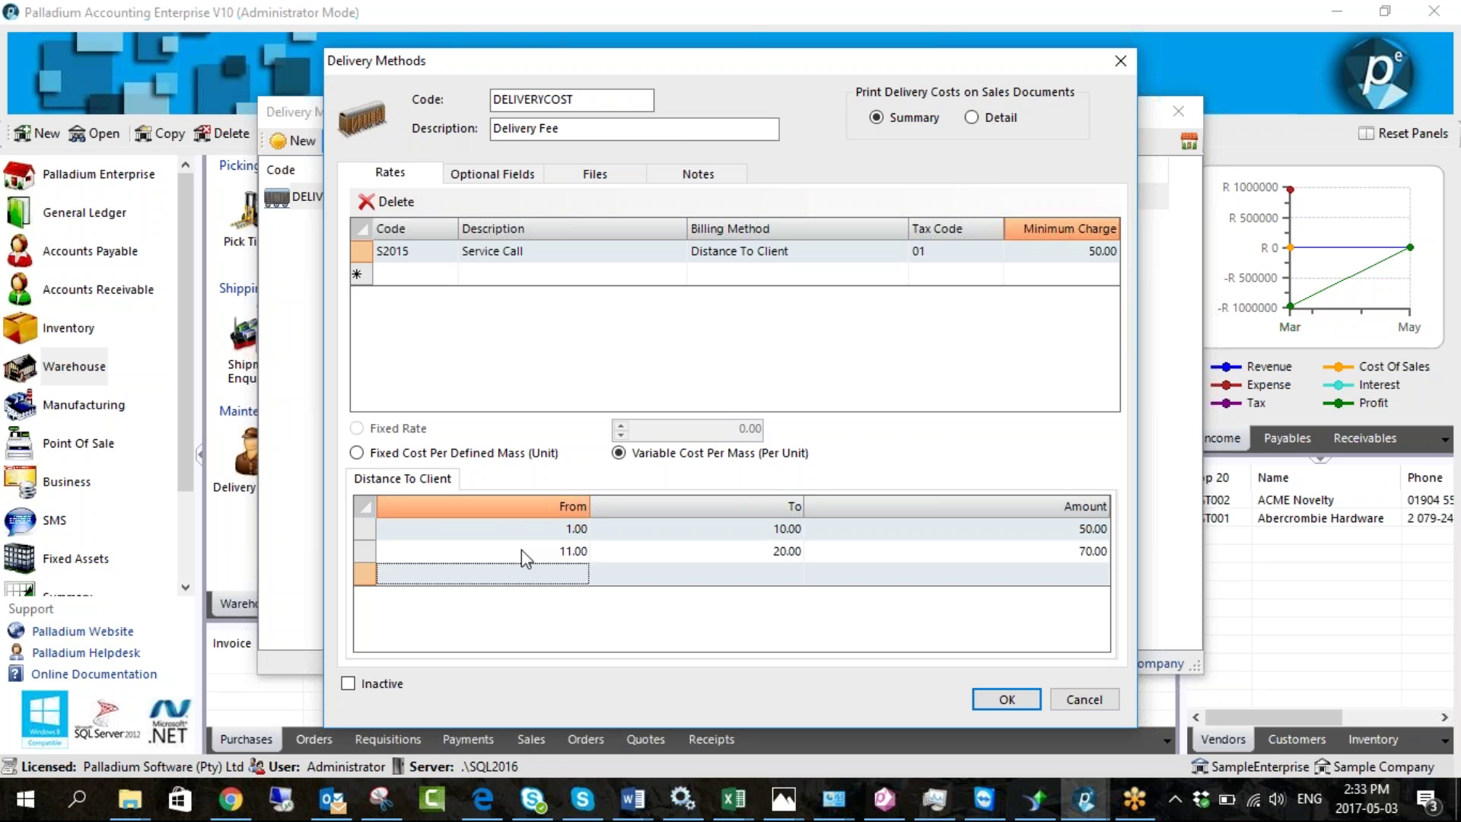
Start a third distance band covering 21 to 30
type("21")
key("Tab")
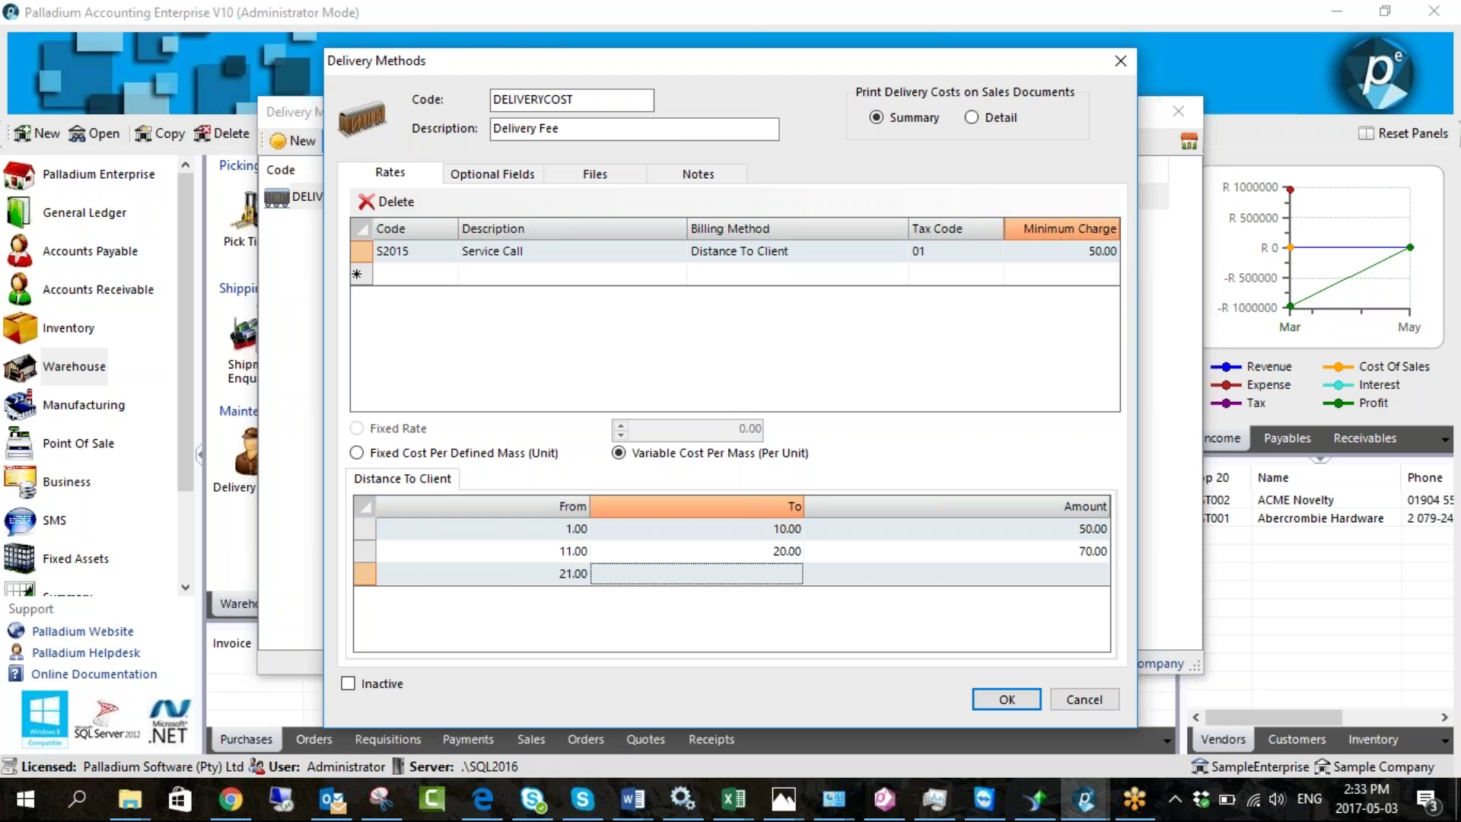
type("30")
key("Tab")
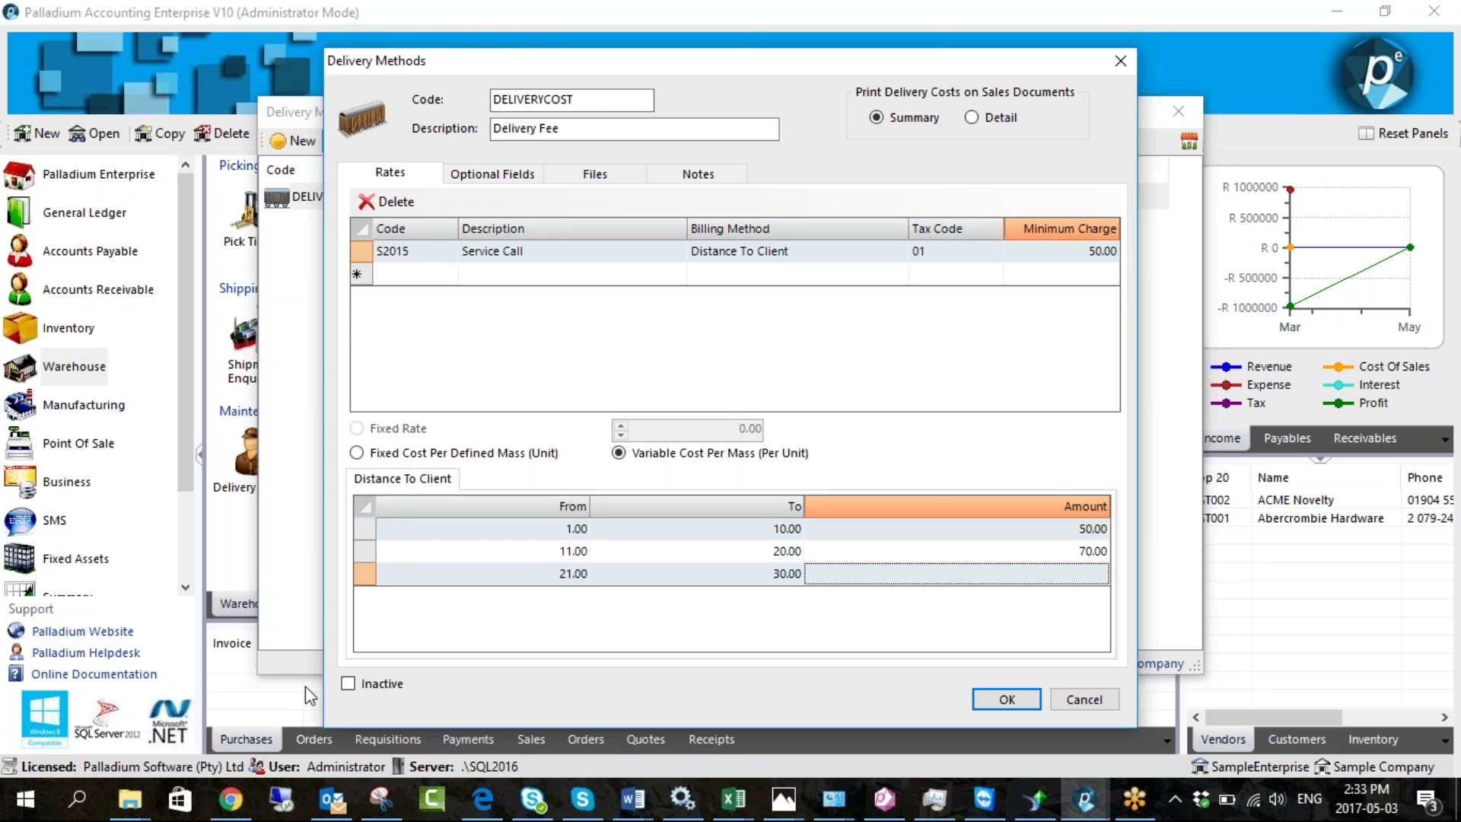
Open the Windows Calculator and place it so that the distance bands stay uncovered
left_click(25, 800)
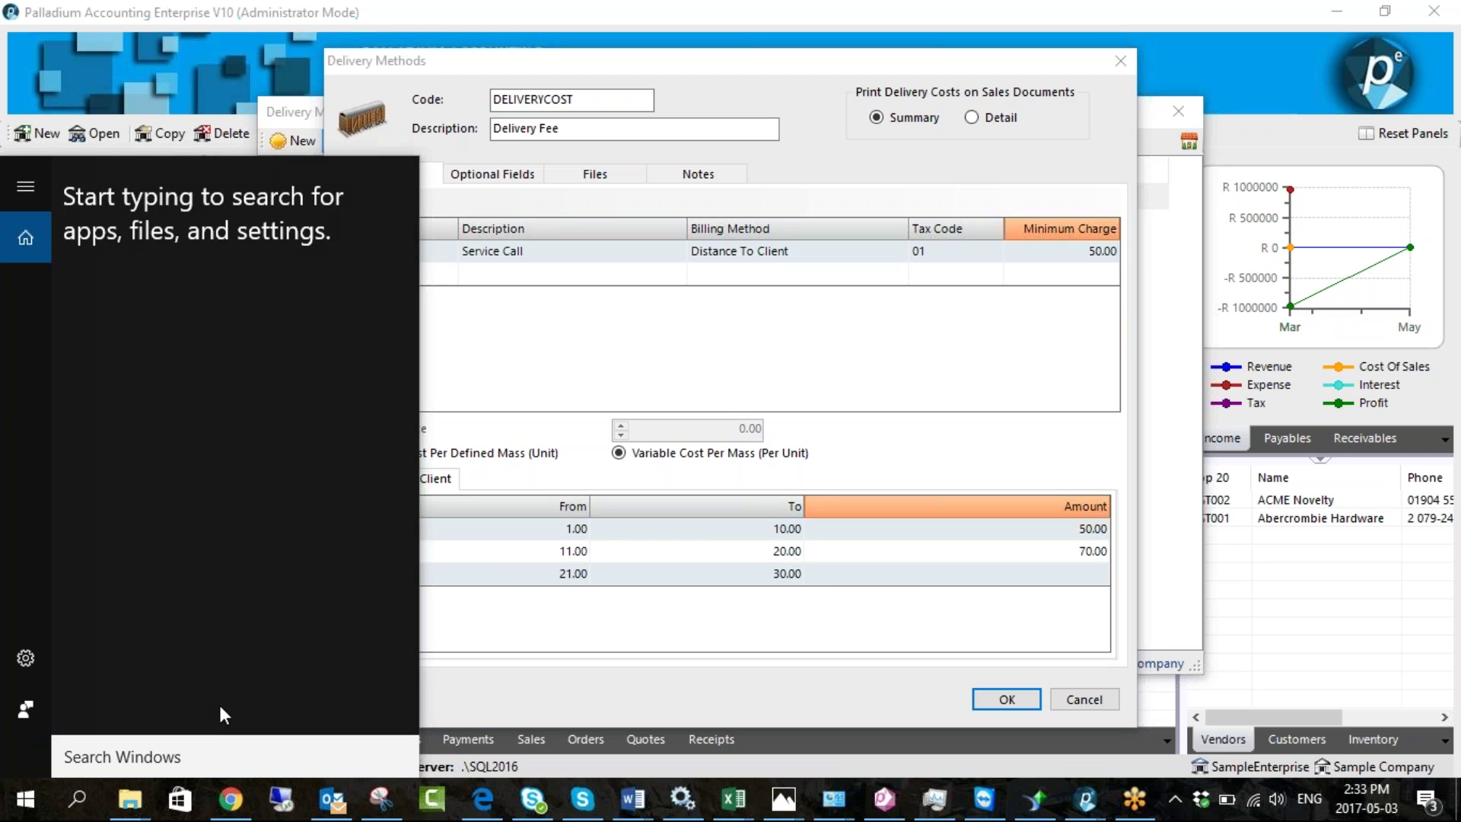
type("calcu")
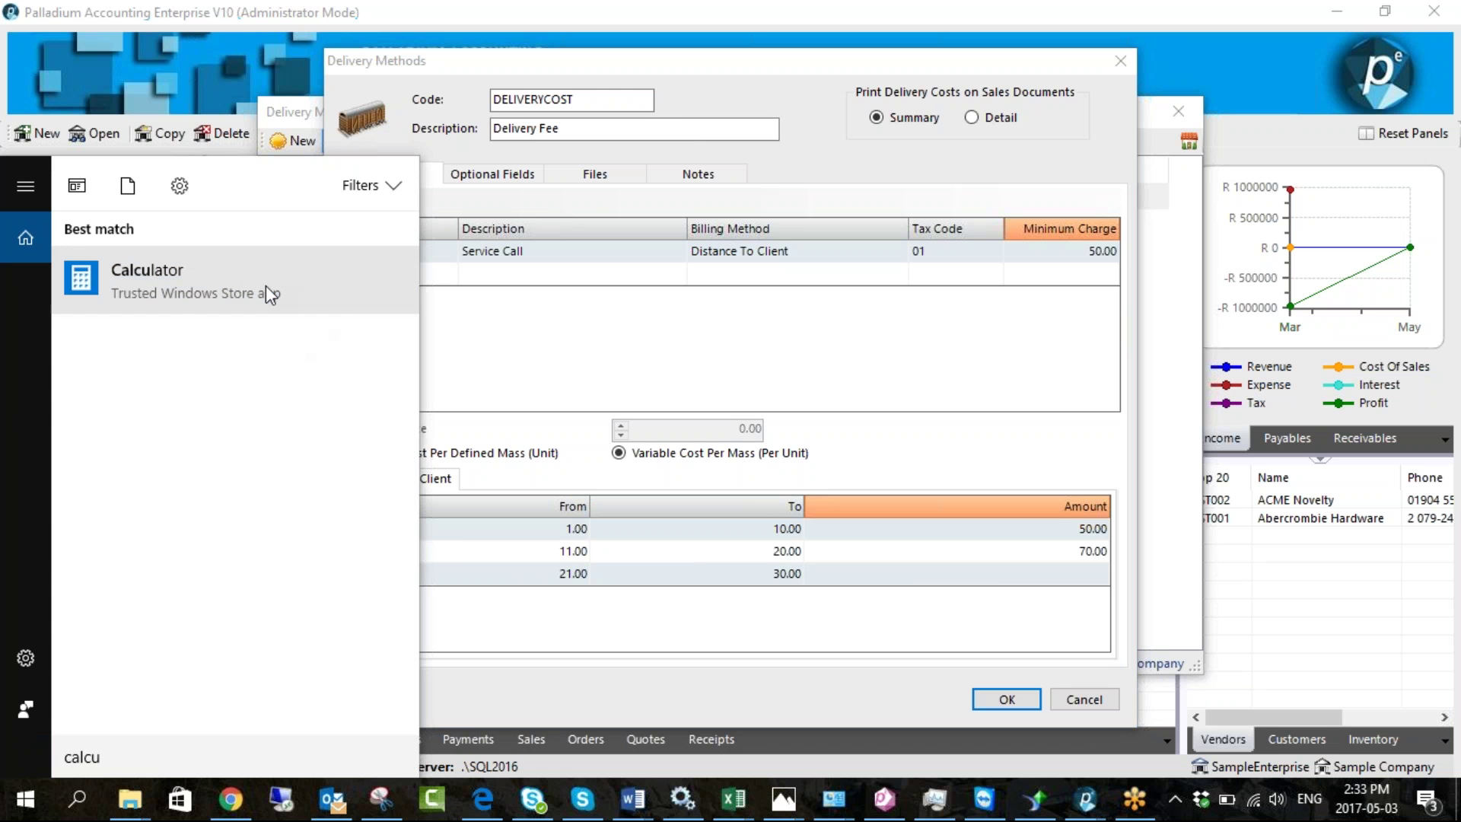
left_click(267, 285)
left_click_drag(1261, 407, 338, 88)
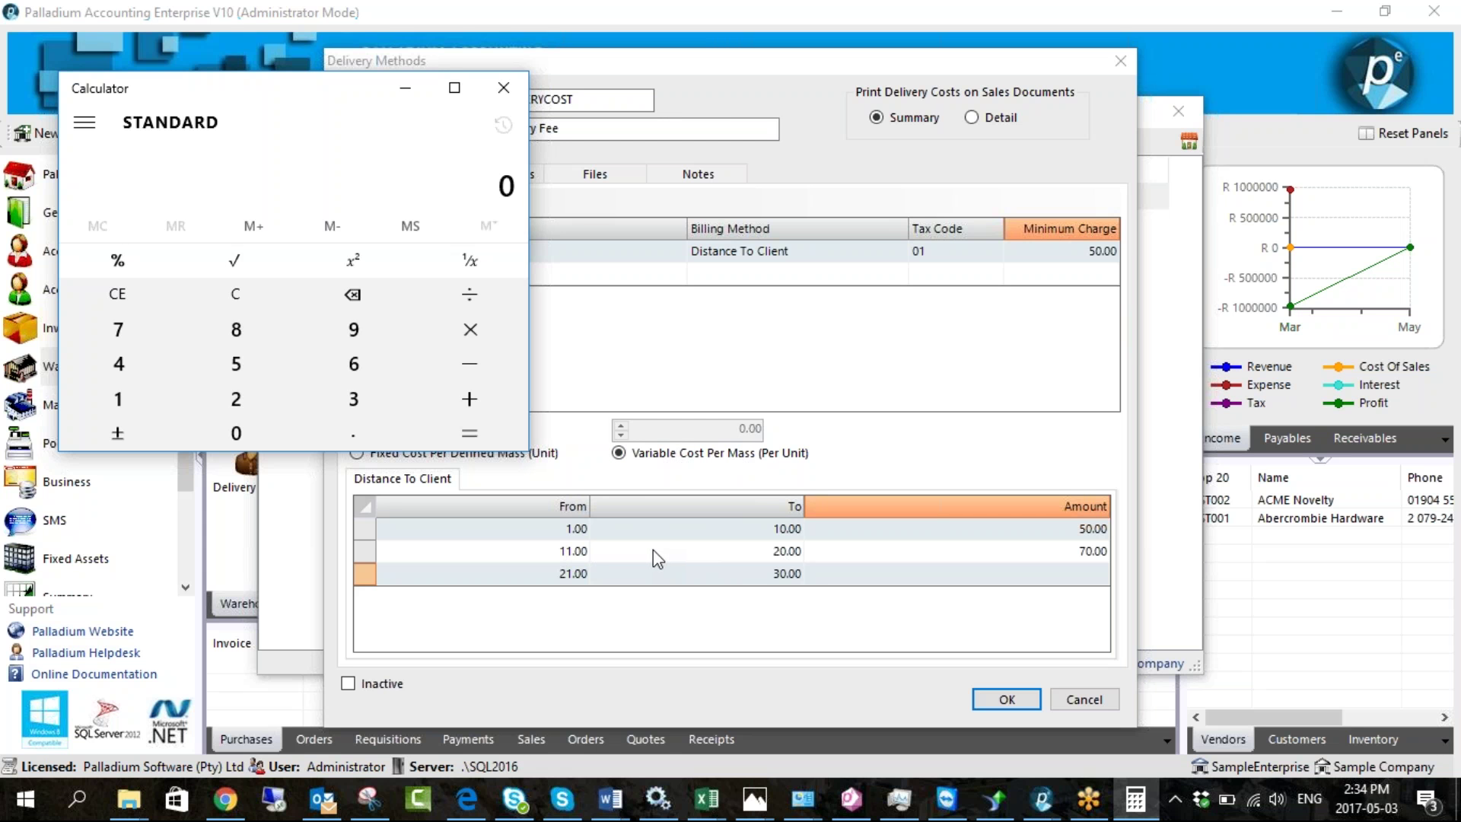
Multiply 15 by 70 in the calculator to check the second band's delivery charge, and close the calculator
left_click(142, 398)
left_click(235, 369)
left_click(472, 335)
left_click(142, 336)
left_click(205, 431)
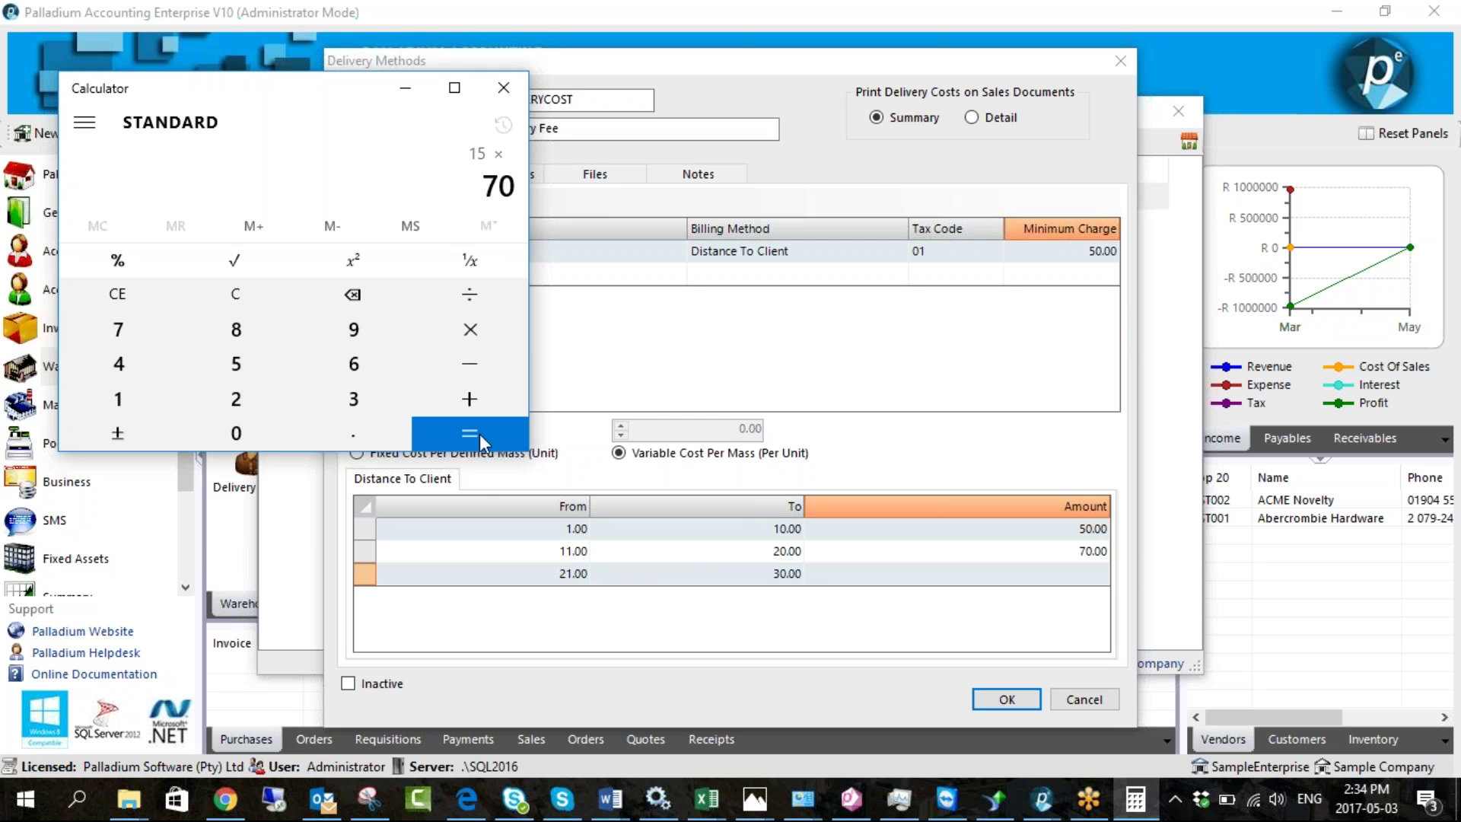
left_click(470, 433)
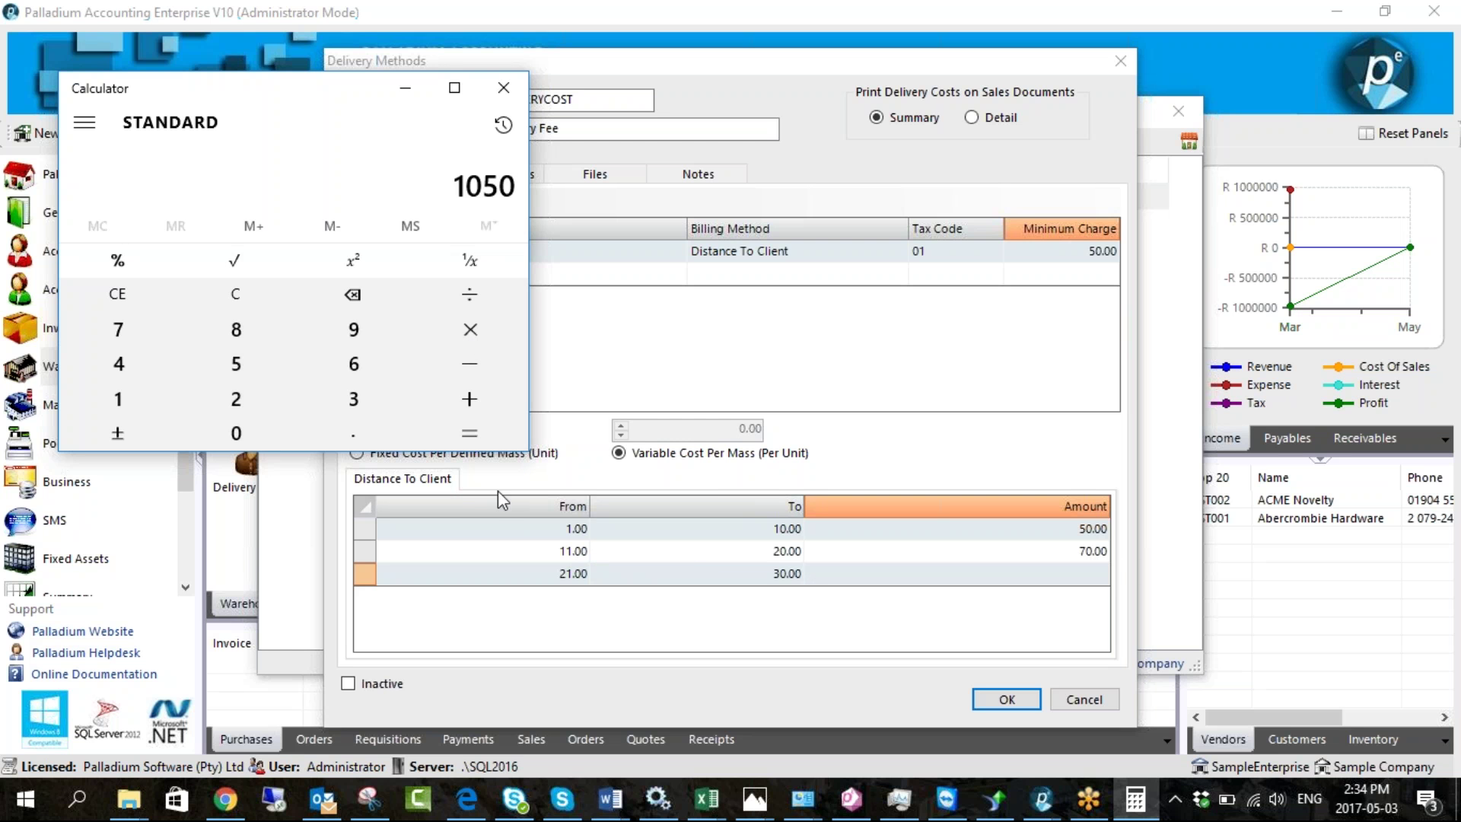
left_click_drag(357, 86, 353, 60)
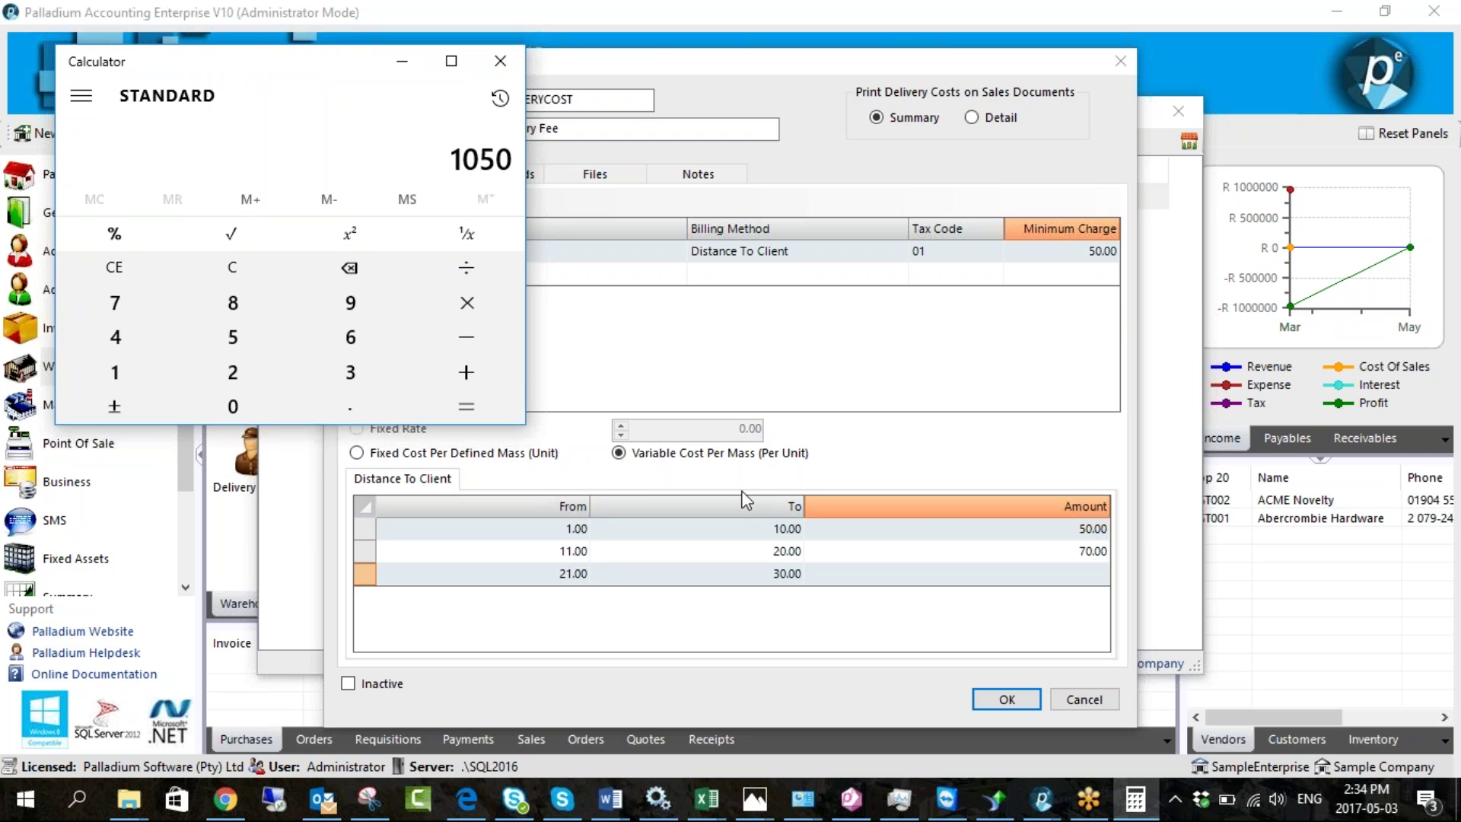
left_click(502, 64)
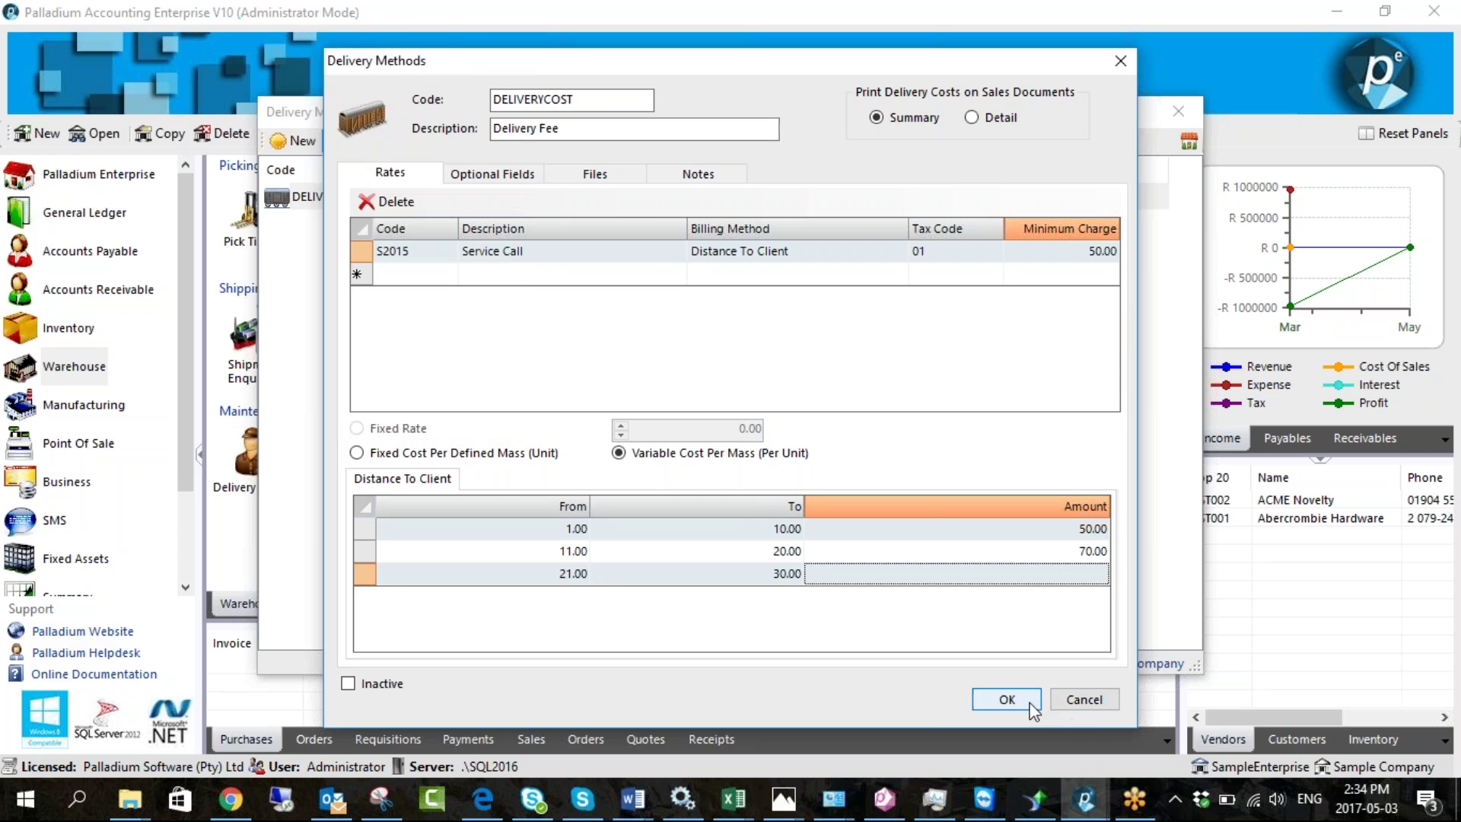
Review the delivery method's optional fields, files and notes, and save the method with its distance rates
left_click(517, 181)
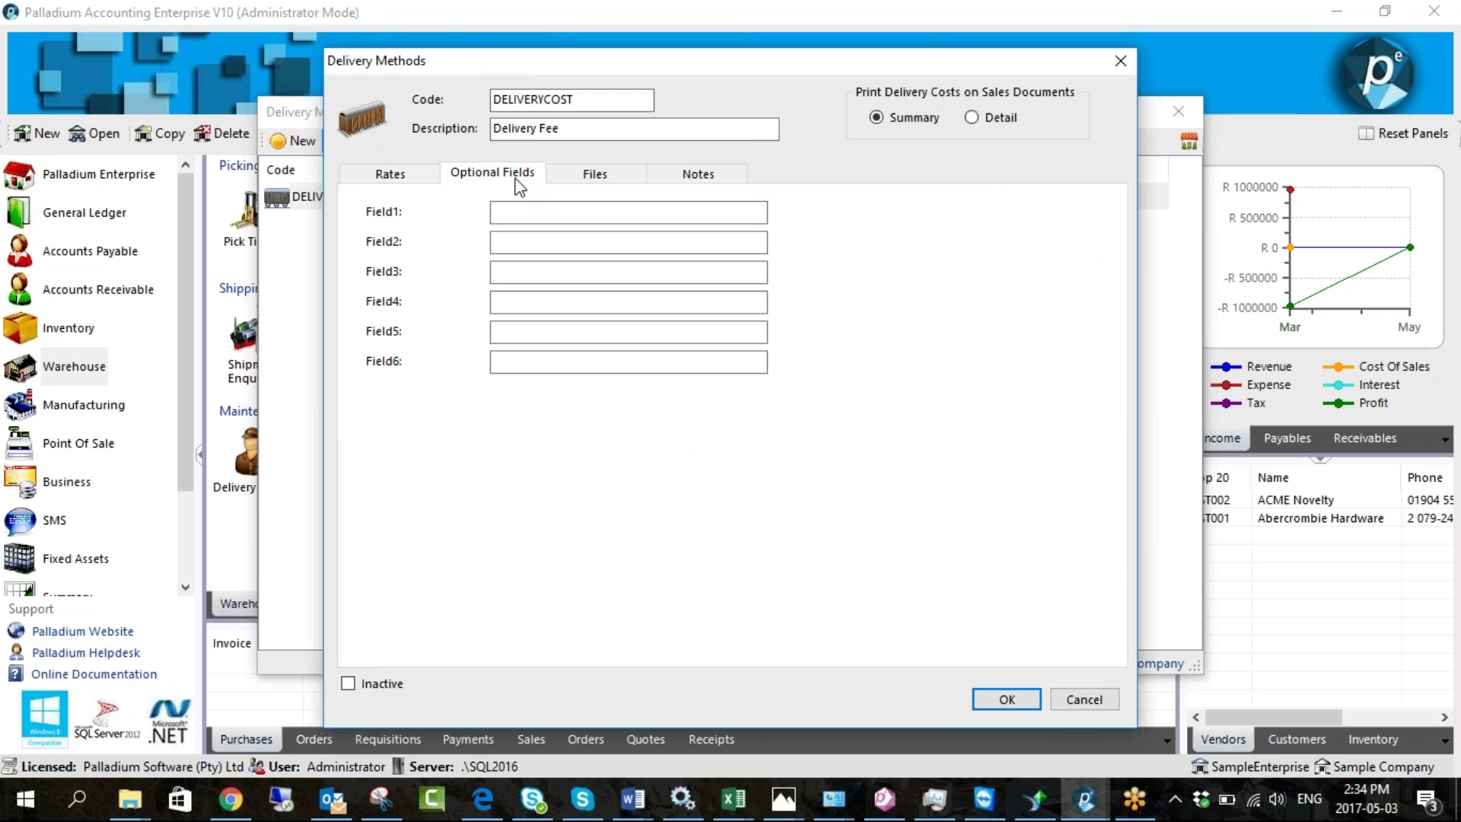
left_click(593, 177)
left_click(696, 175)
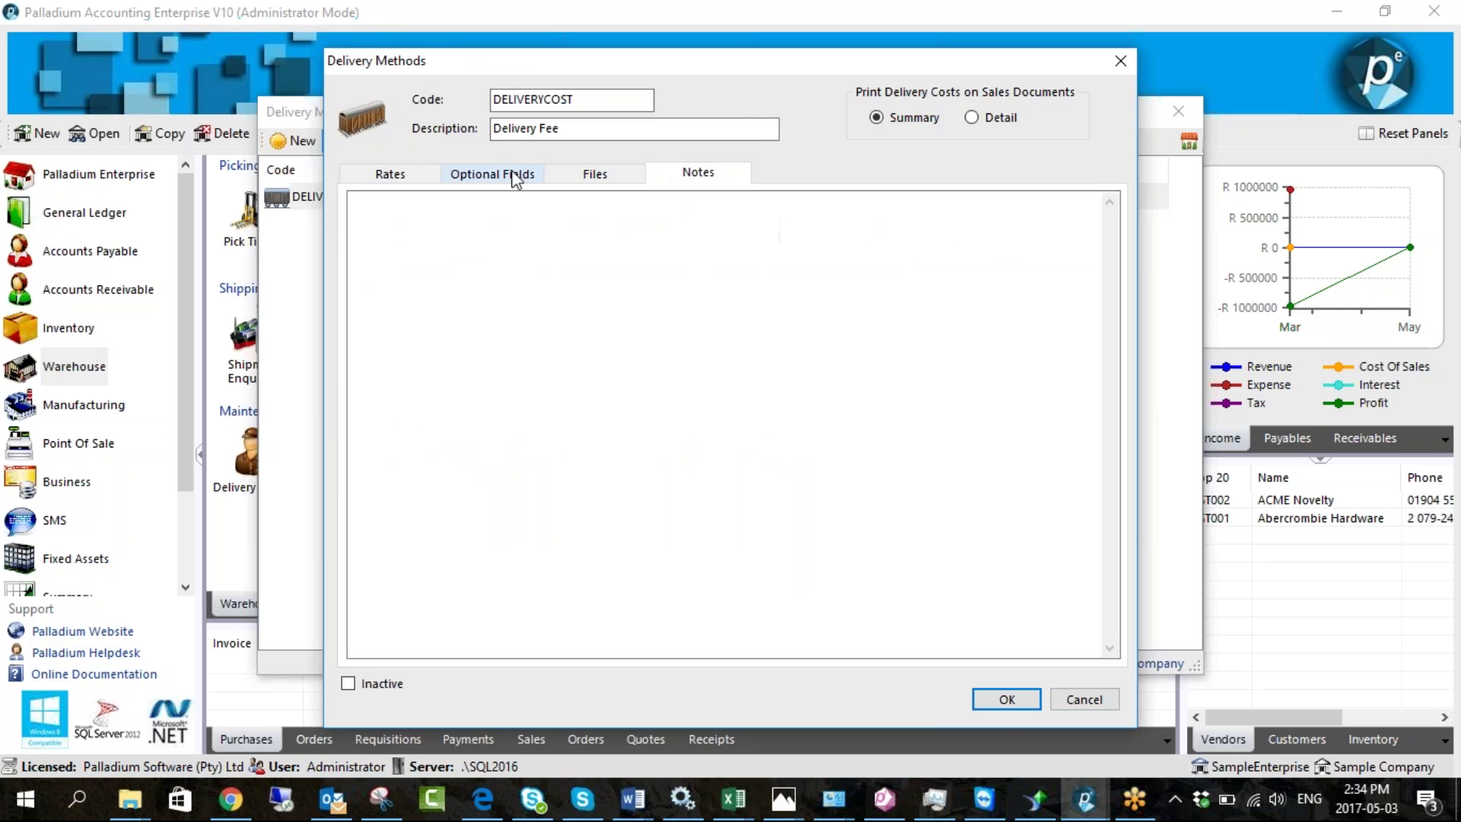
left_click(491, 174)
left_click(438, 176)
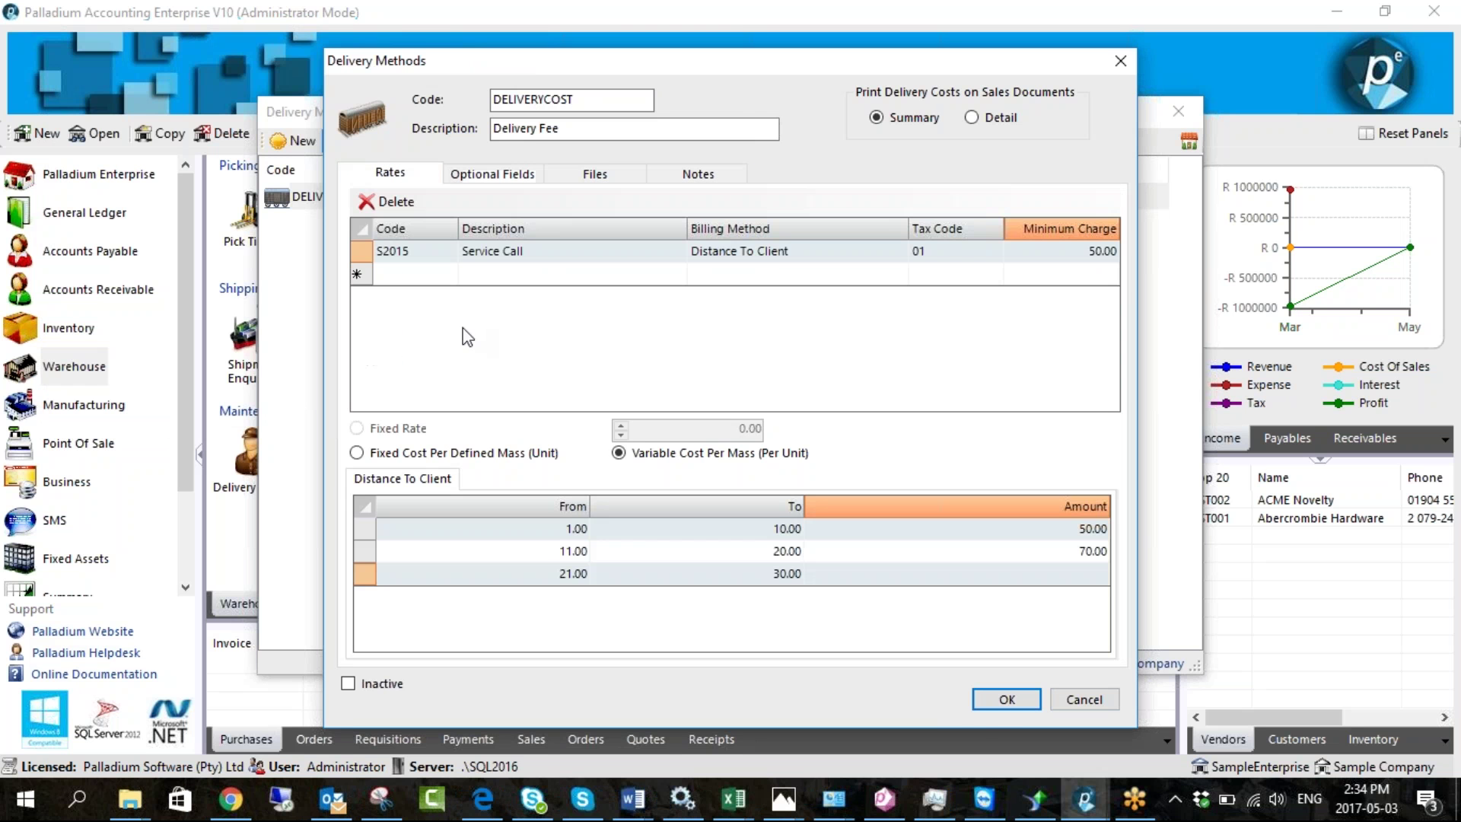
left_click(1004, 700)
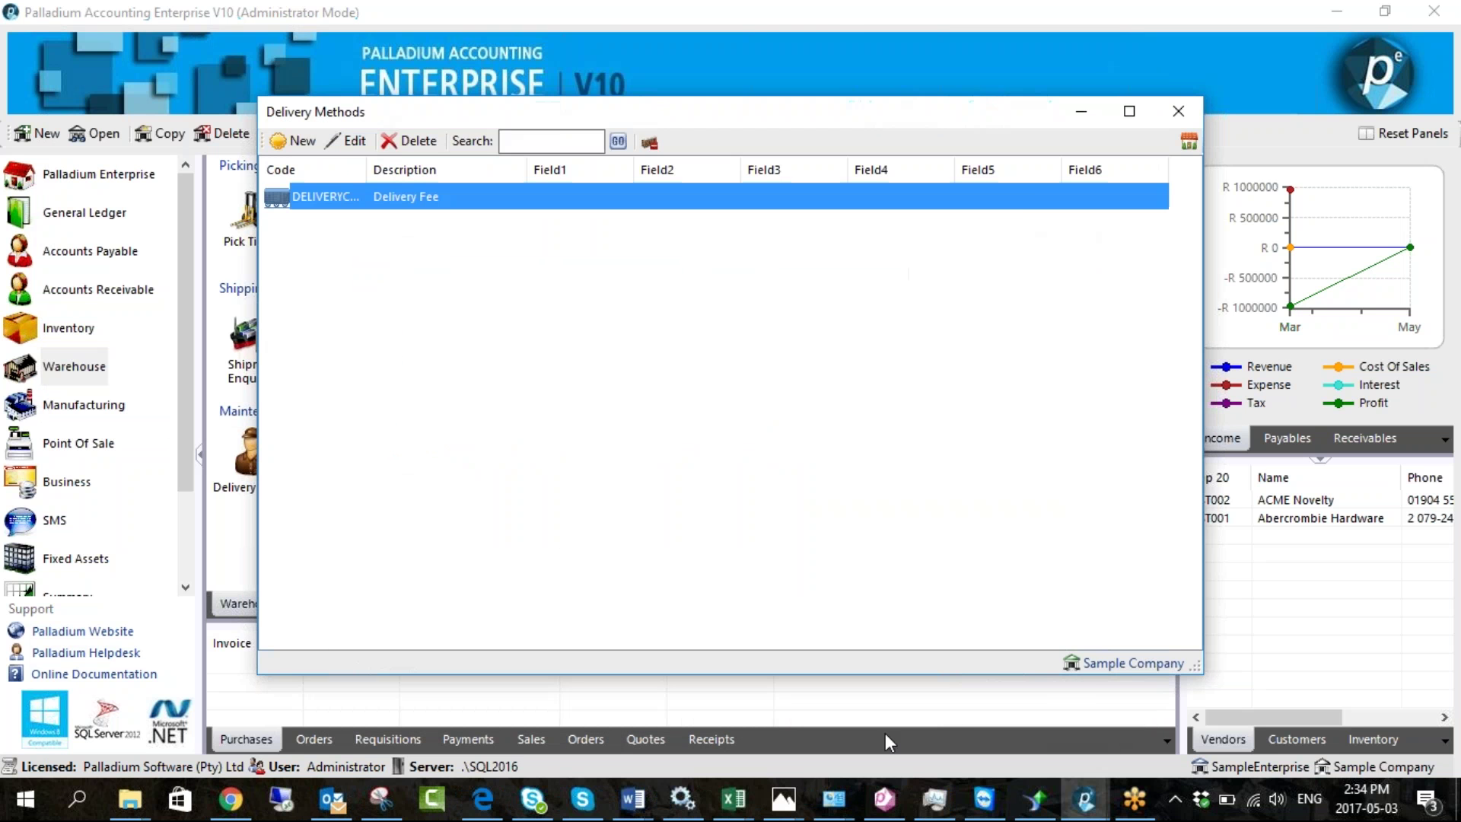
left_click(1175, 120)
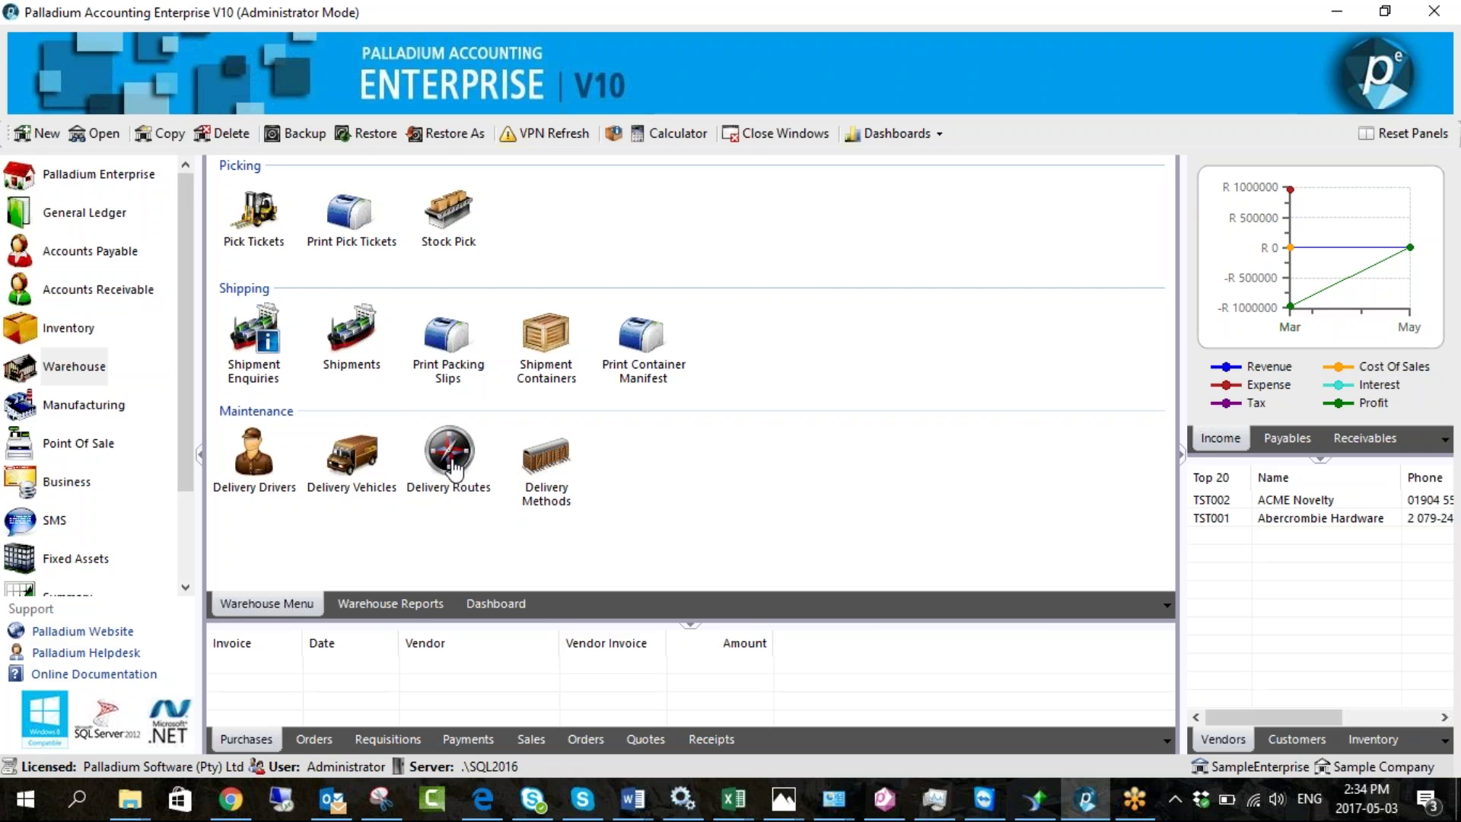
View the shipment enquiries filtered by customer and by delivery route
left_click(249, 342)
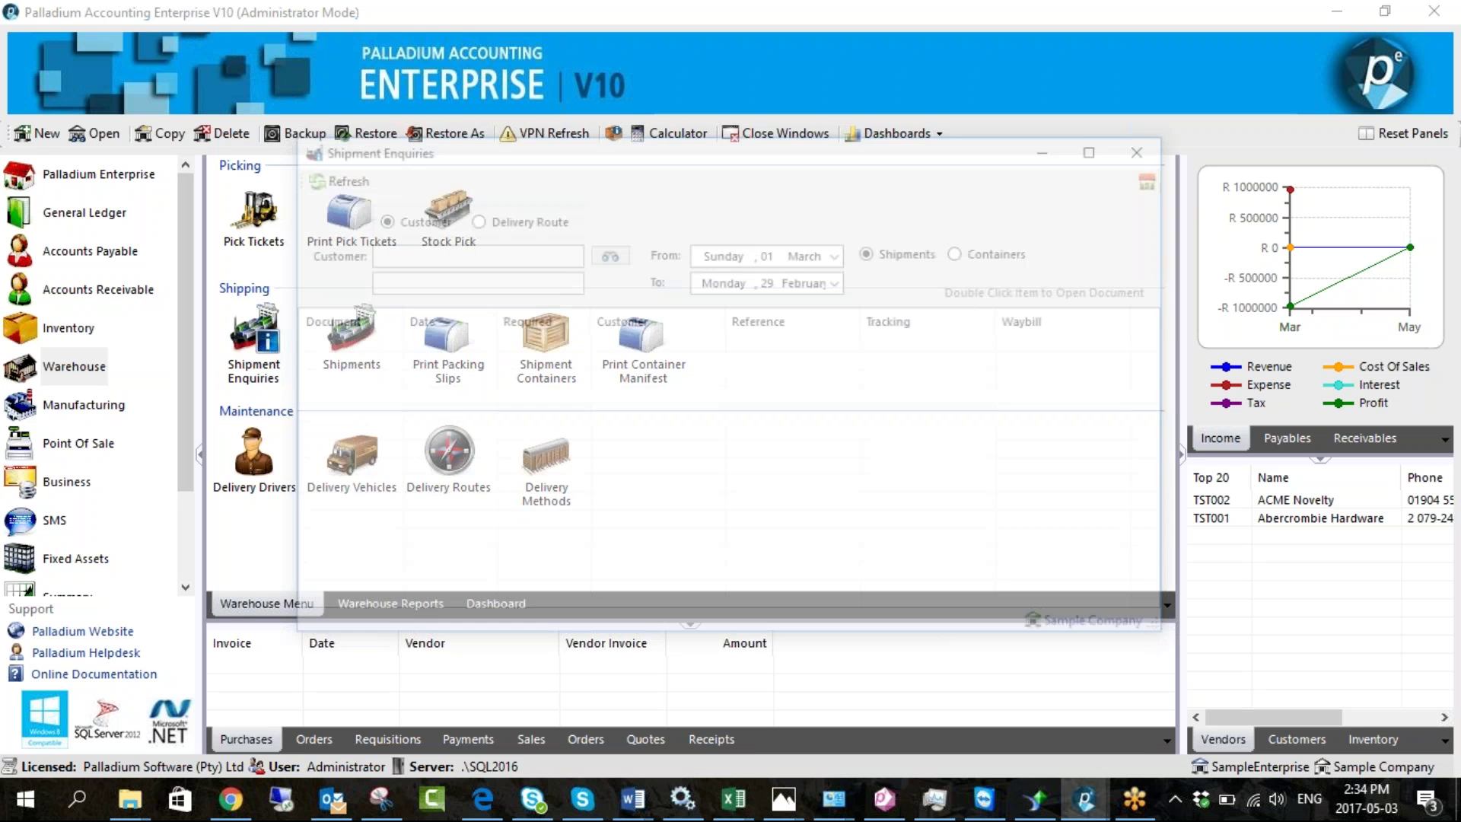
left_click(476, 217)
left_click(396, 219)
left_click(484, 222)
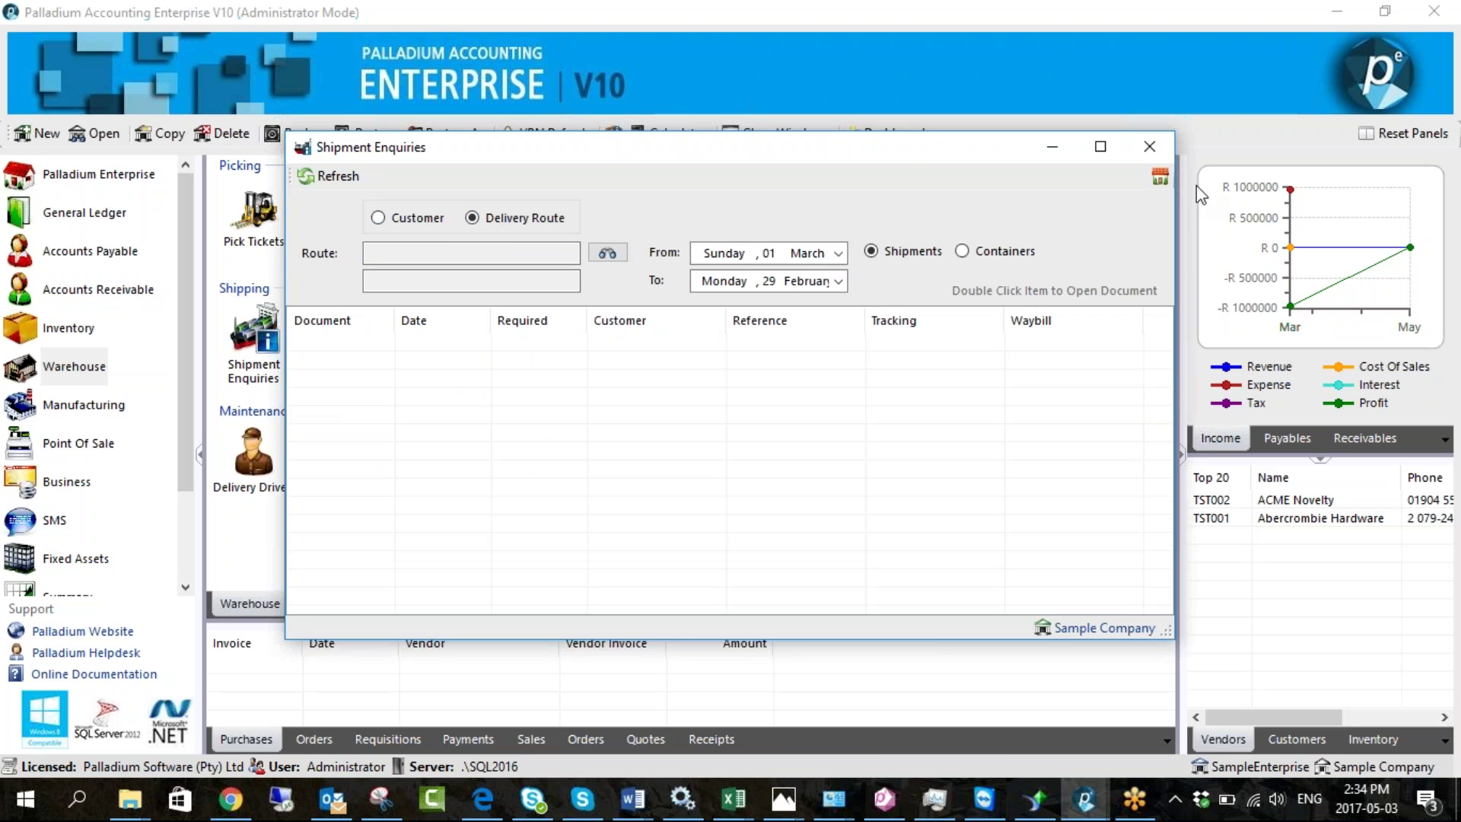
left_click(1149, 146)
left_click(156, 289)
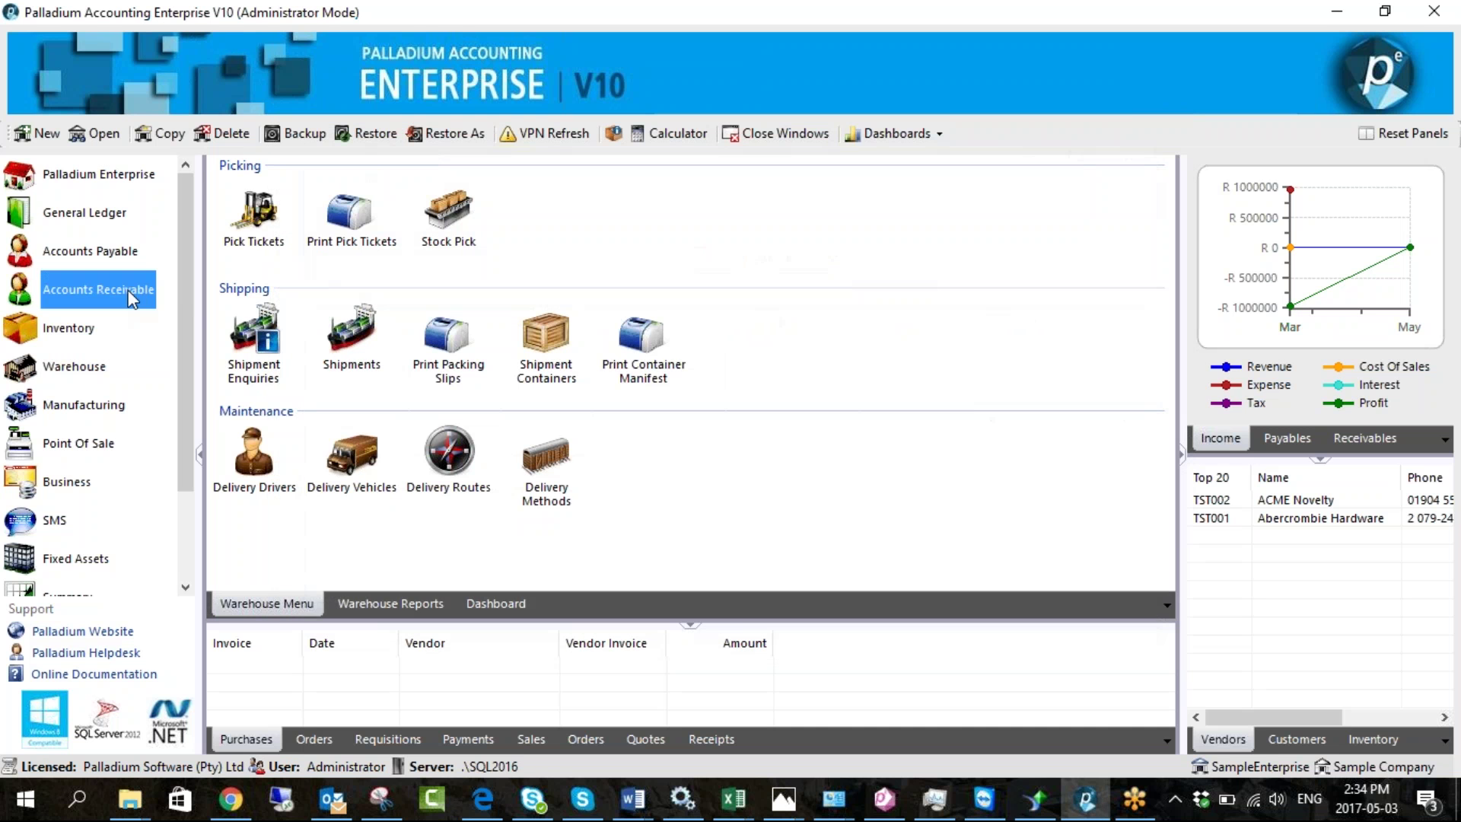
left_click(126, 253)
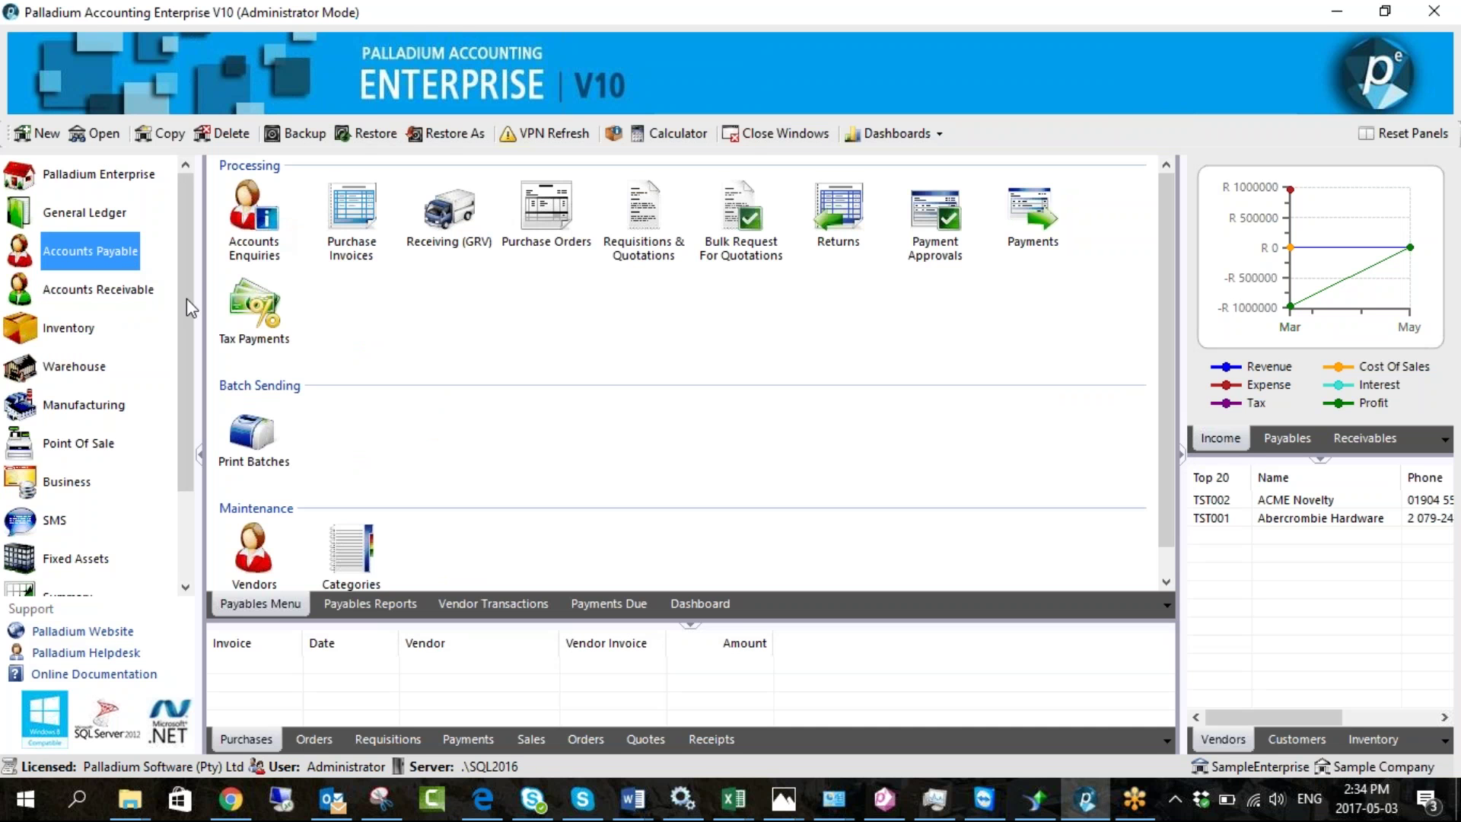
left_click(84, 367)
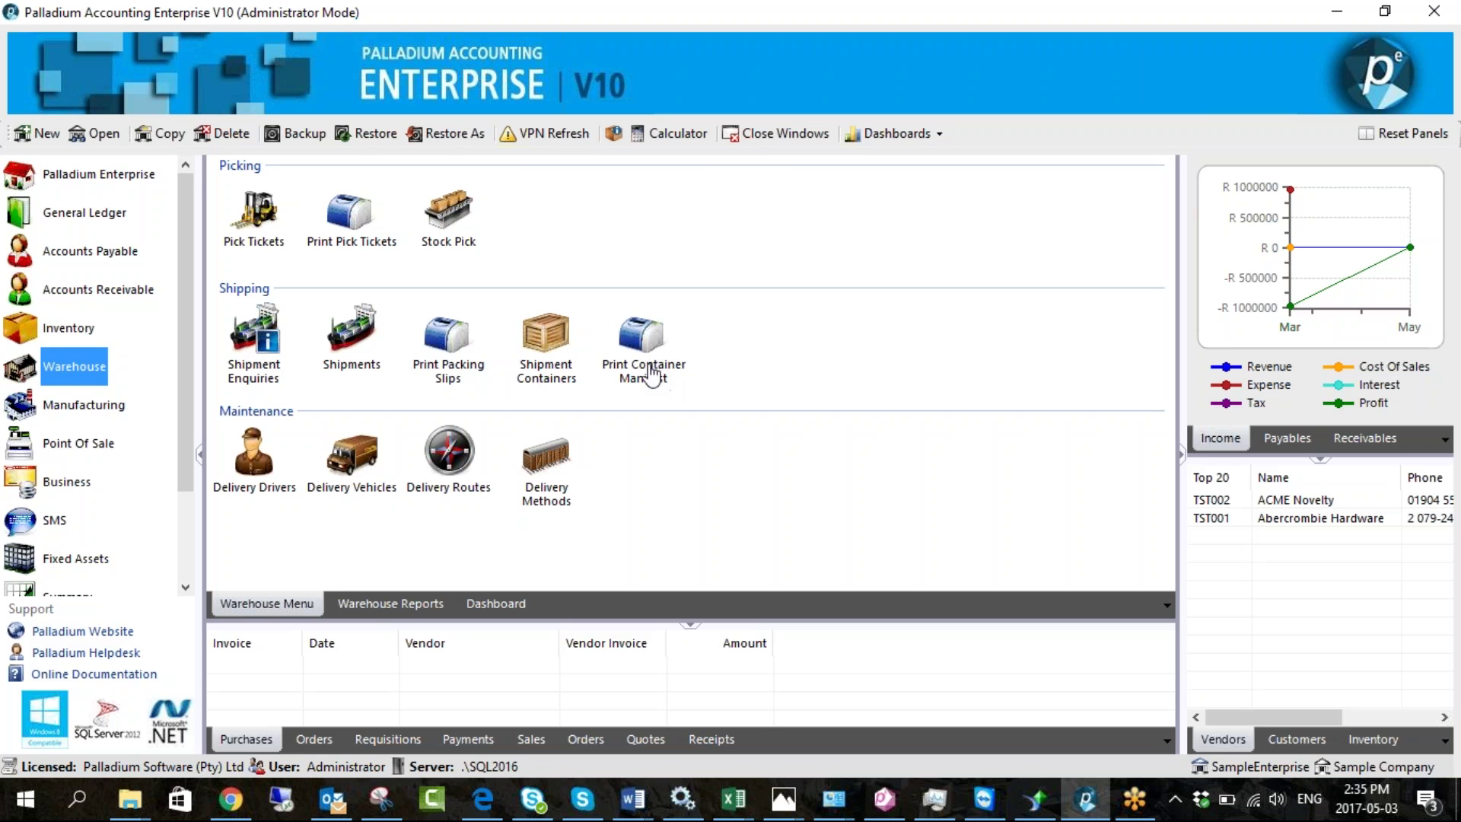
Examine how a customer's invoice lines are selected for loading into a shipment, and close without creating one
left_click(351, 345)
double_click(347, 344)
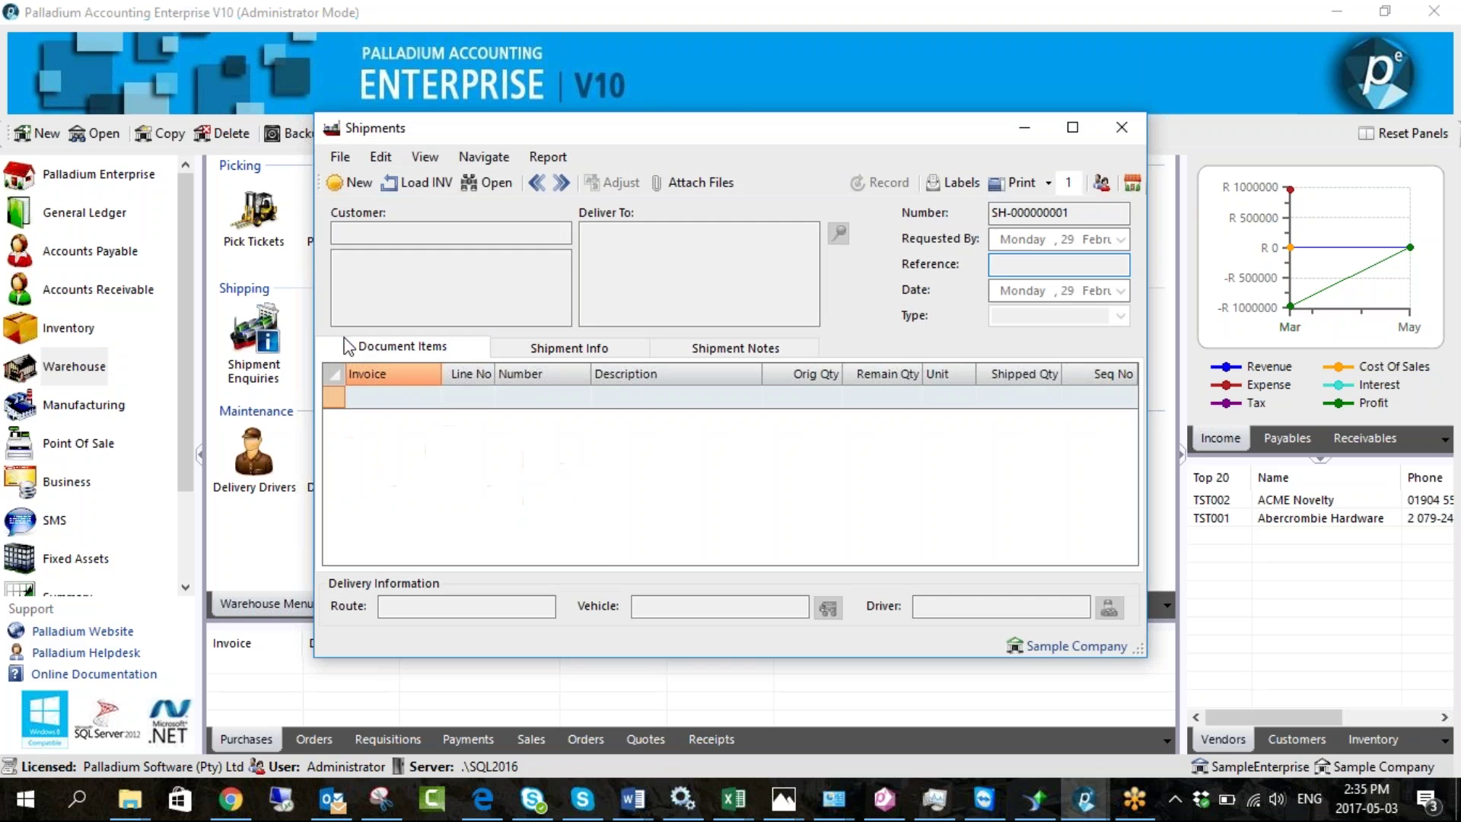
left_click(421, 183)
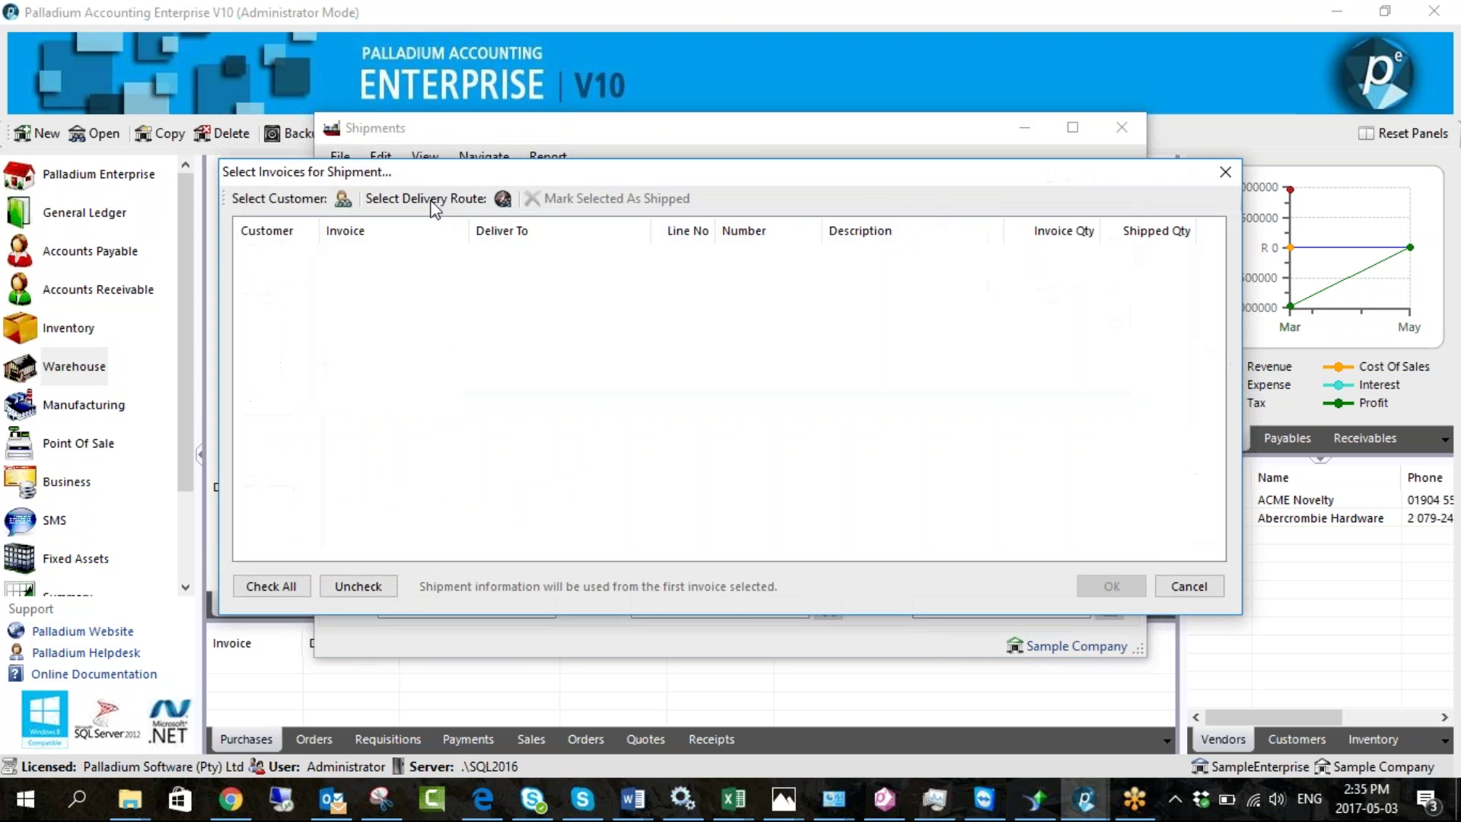
left_click(343, 200)
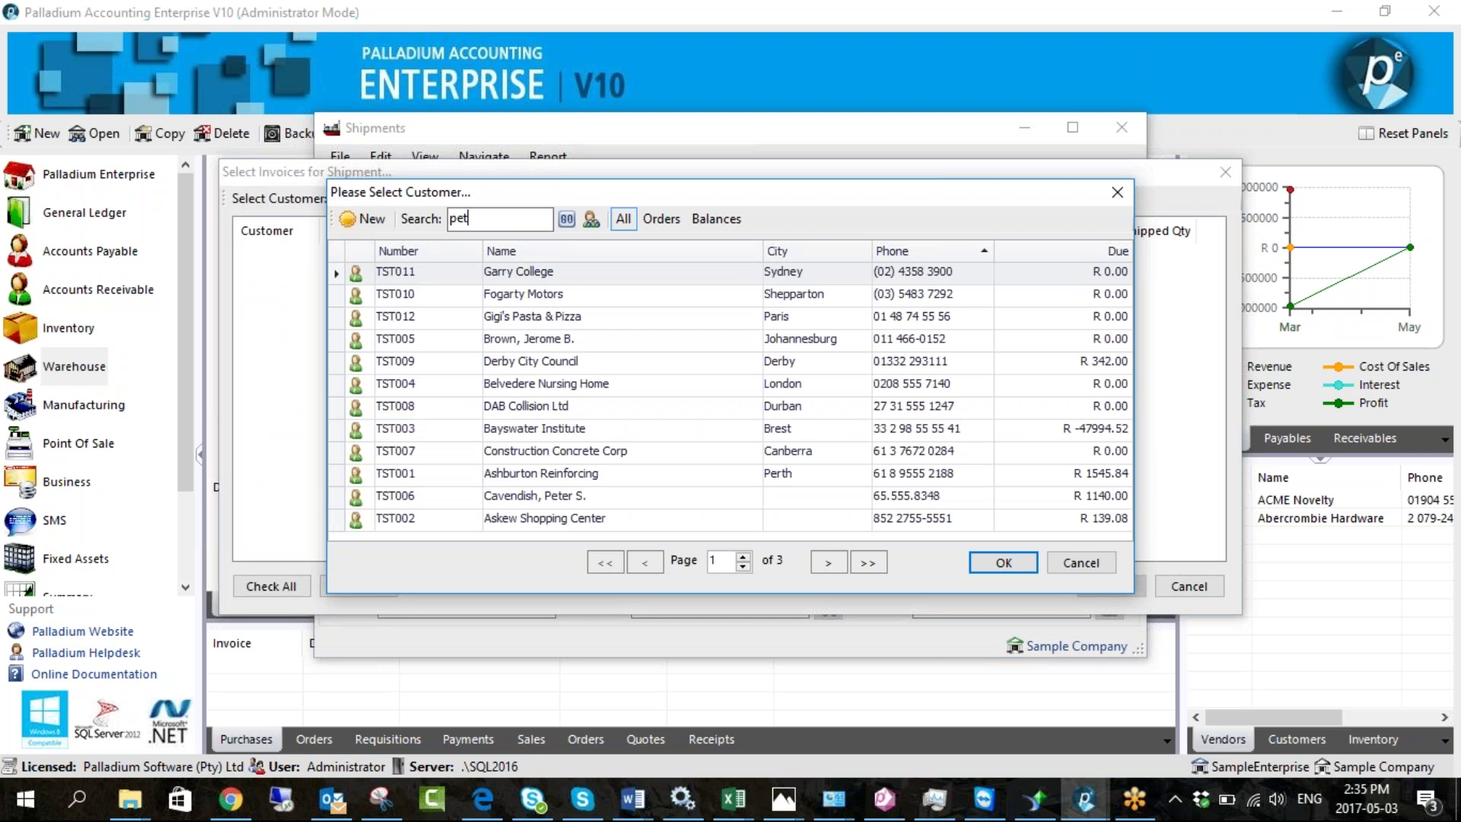
double_click(563, 295)
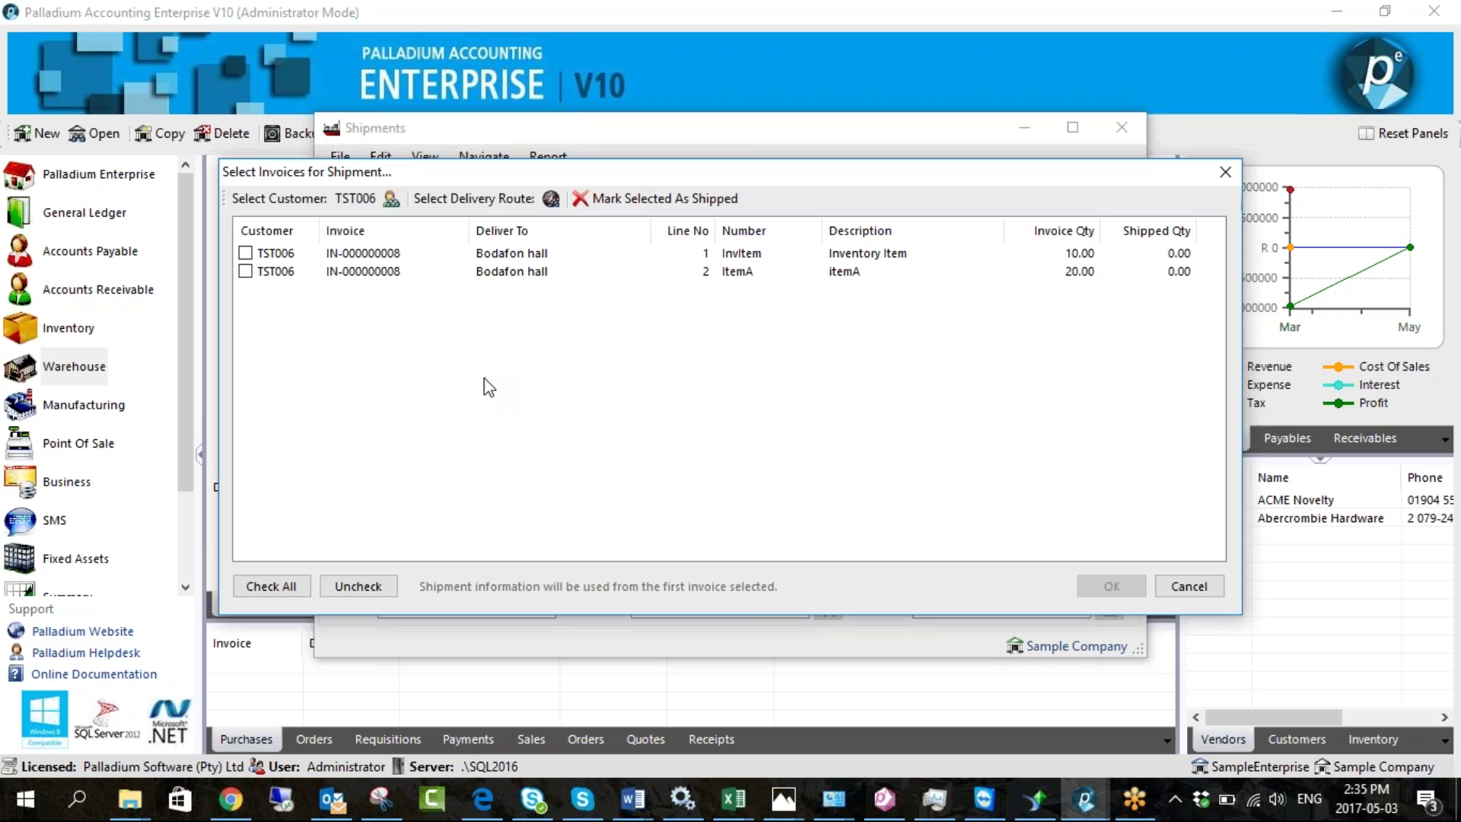
left_click(246, 272)
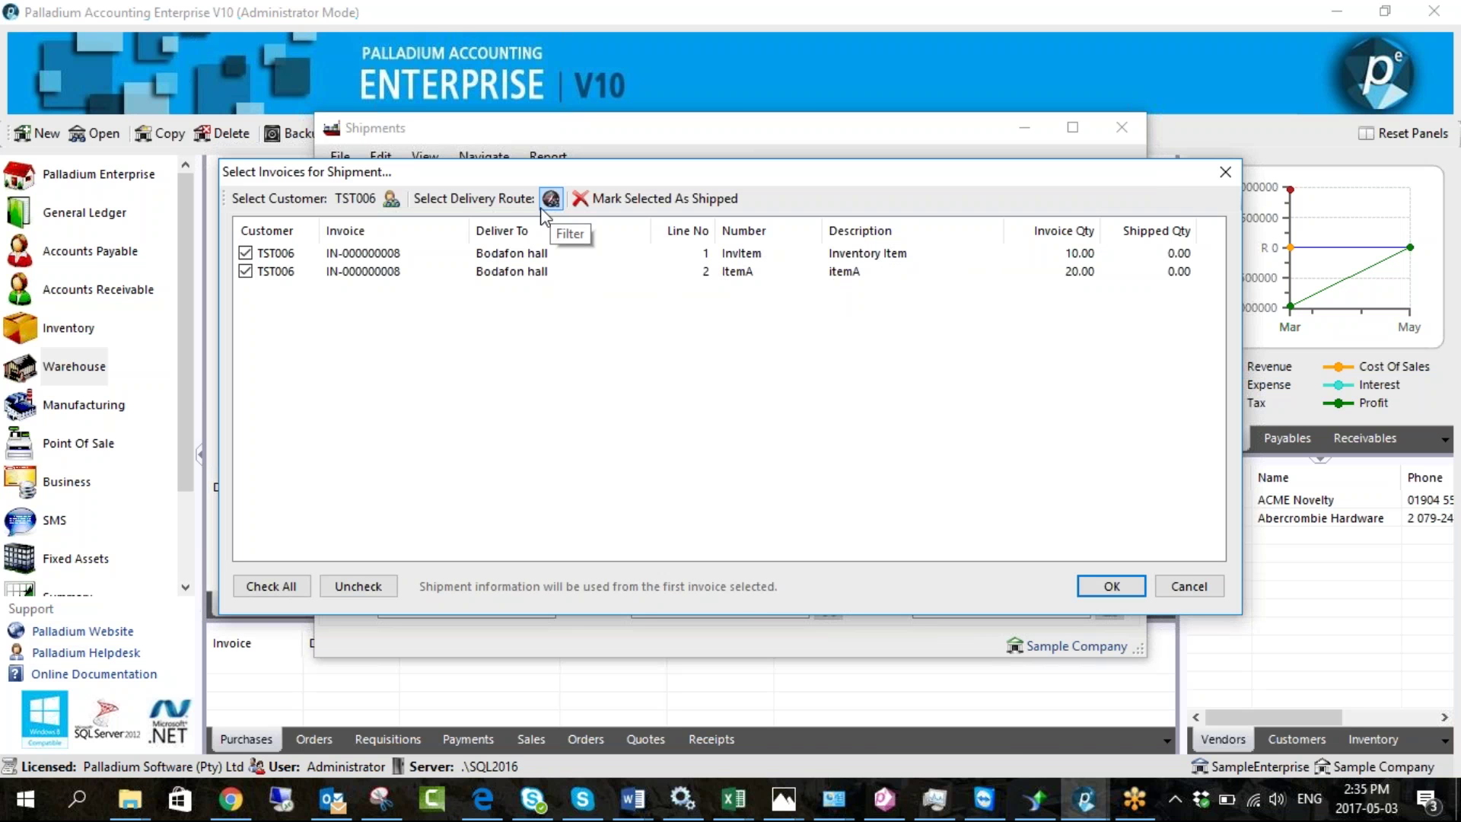
left_click(1189, 586)
left_click(1130, 127)
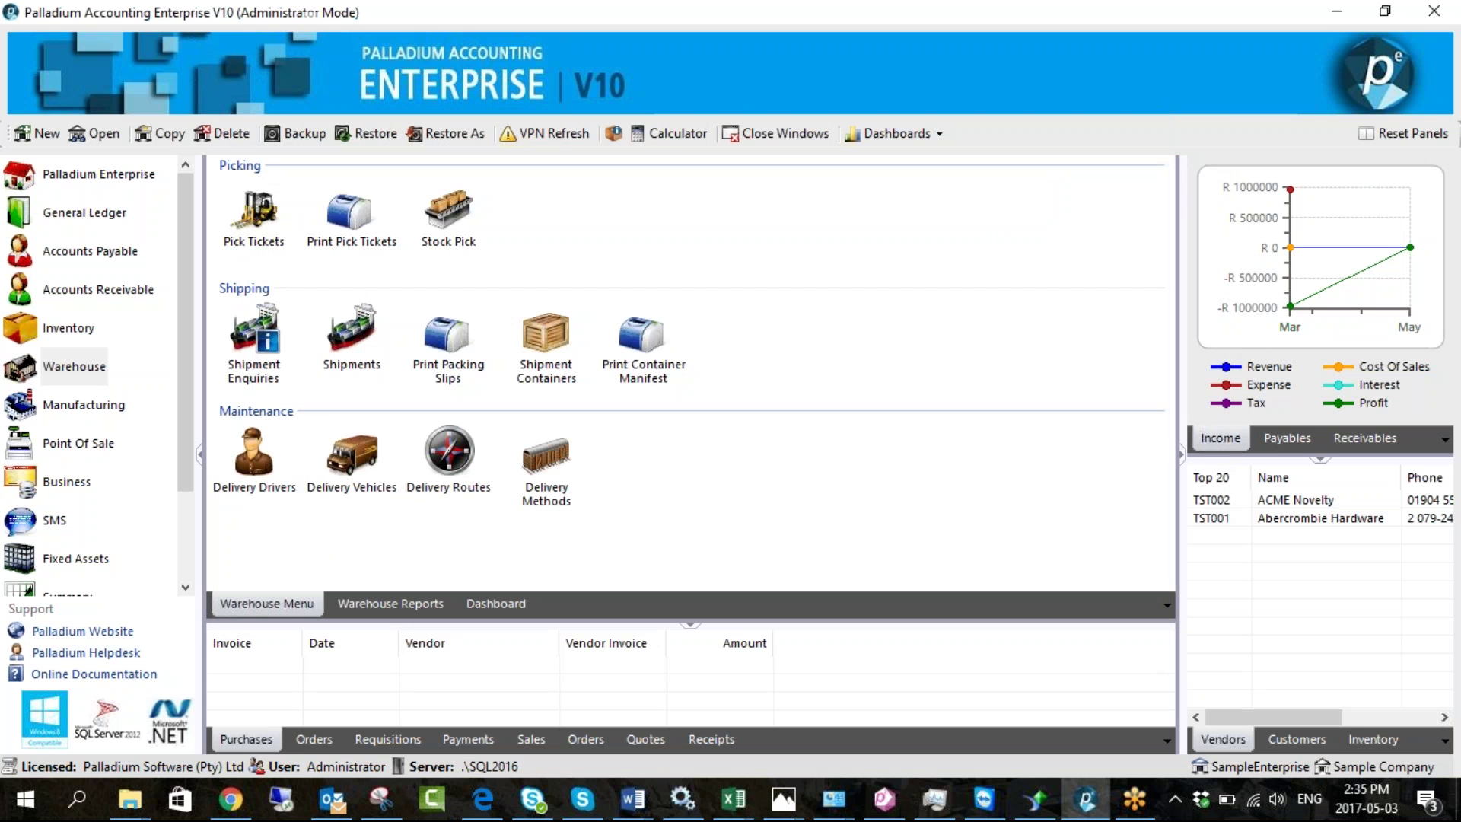
View the list of delivery routes
double_click(448, 457)
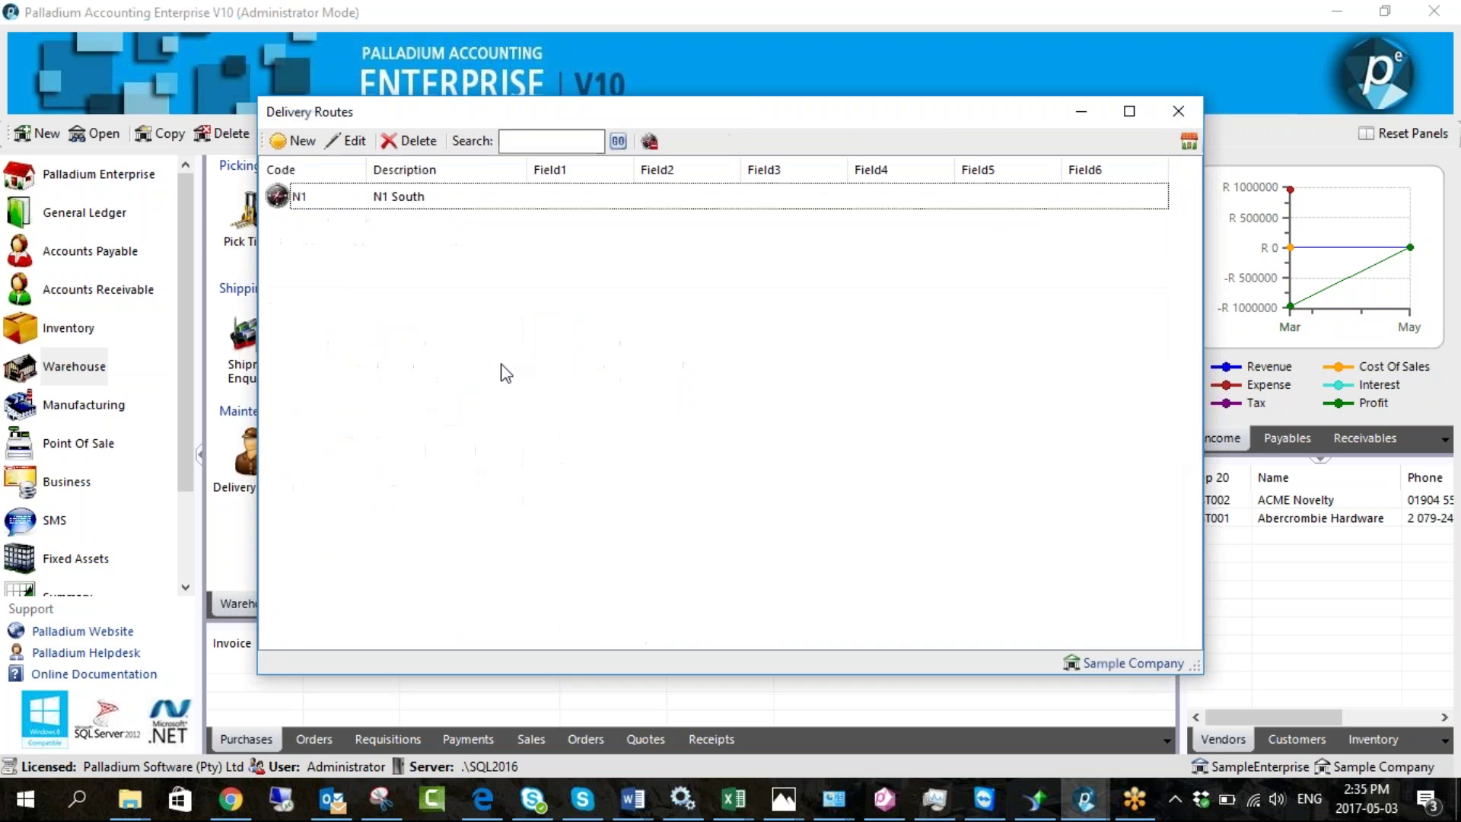
left_click(1178, 112)
Open the shipping locations of the Johannesburg customer in Accounts Receivable
left_click(88, 287)
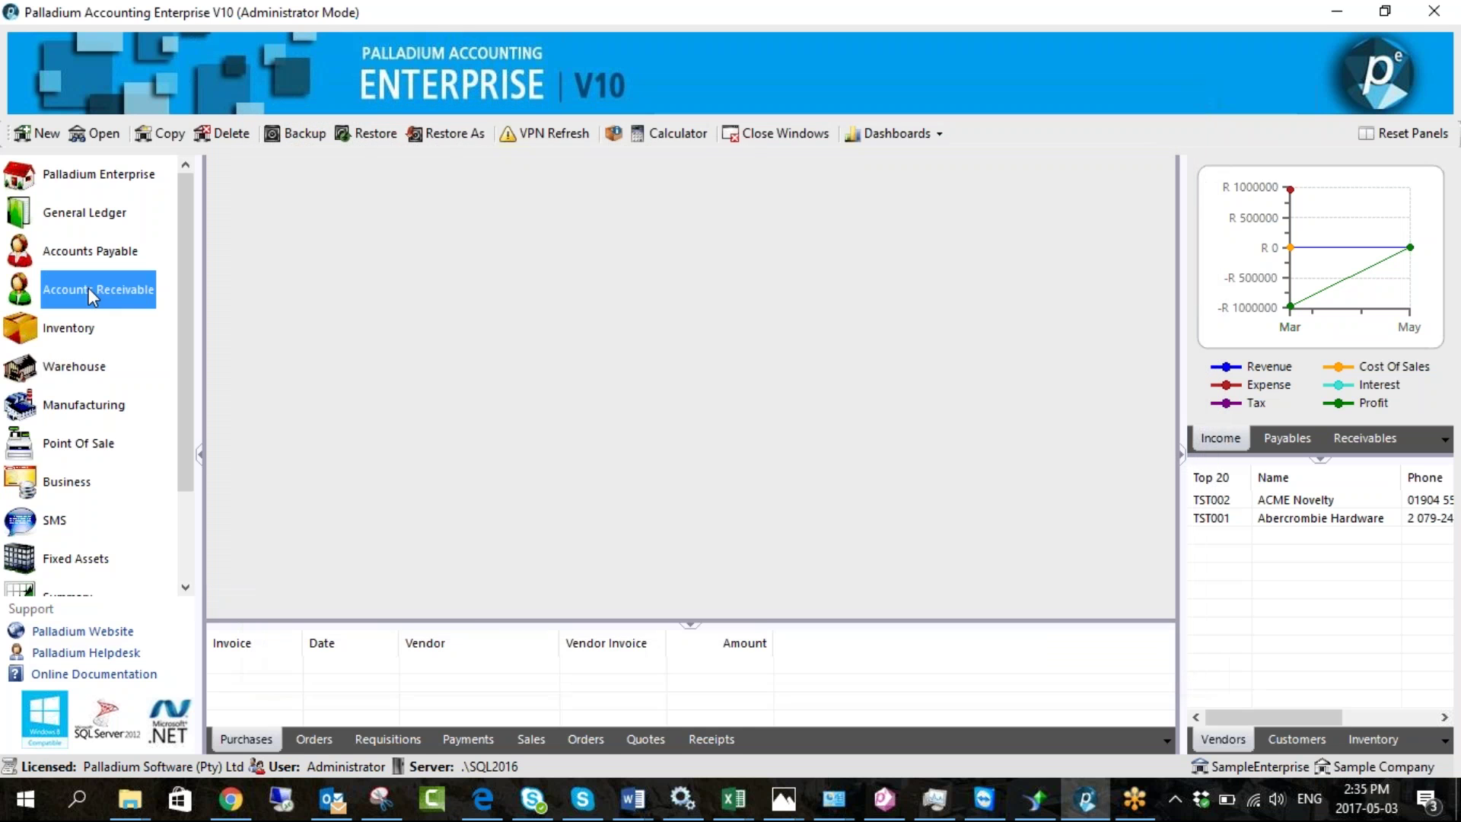
double_click(254, 551)
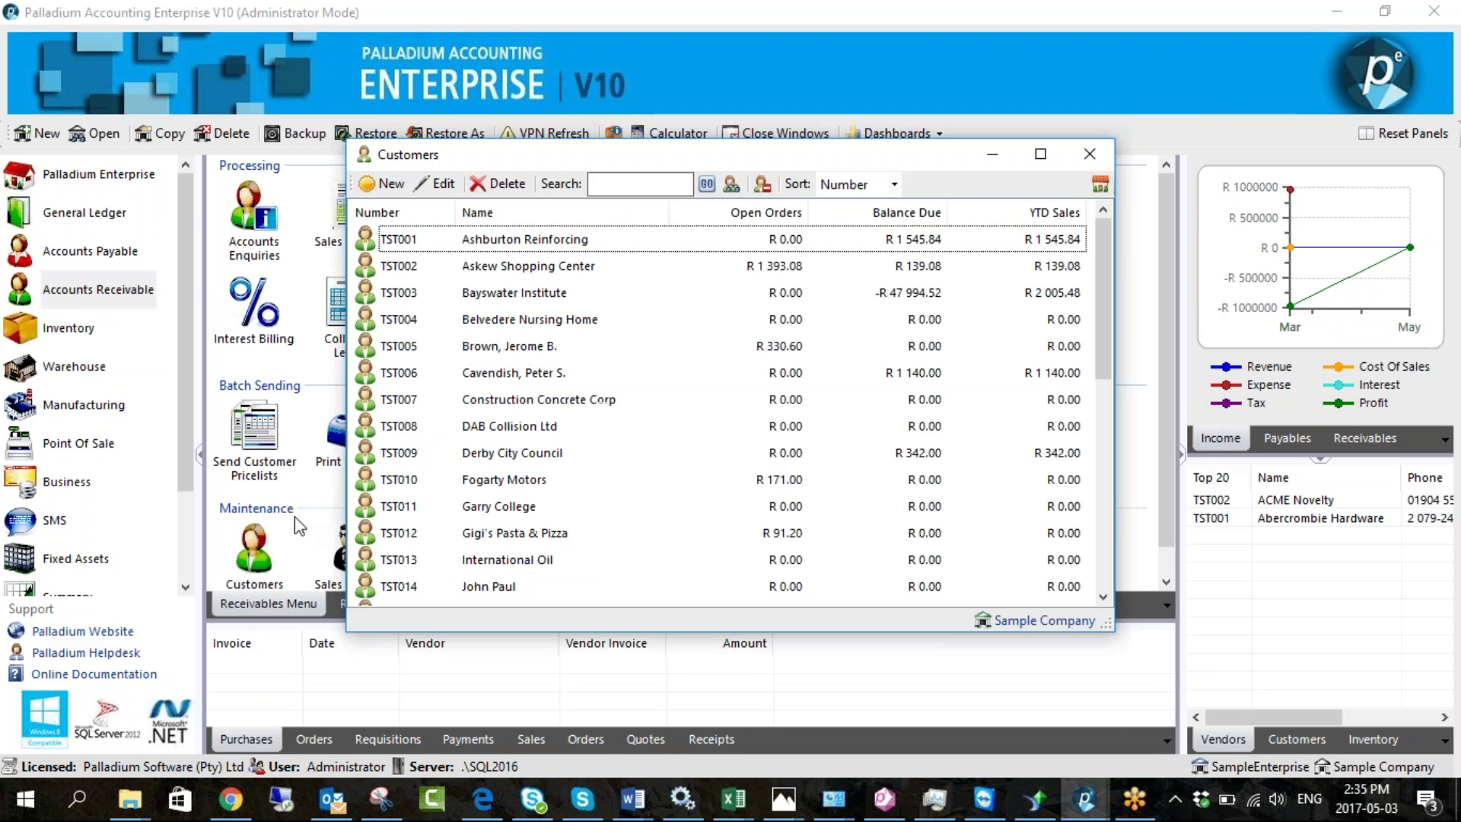
double_click(504, 348)
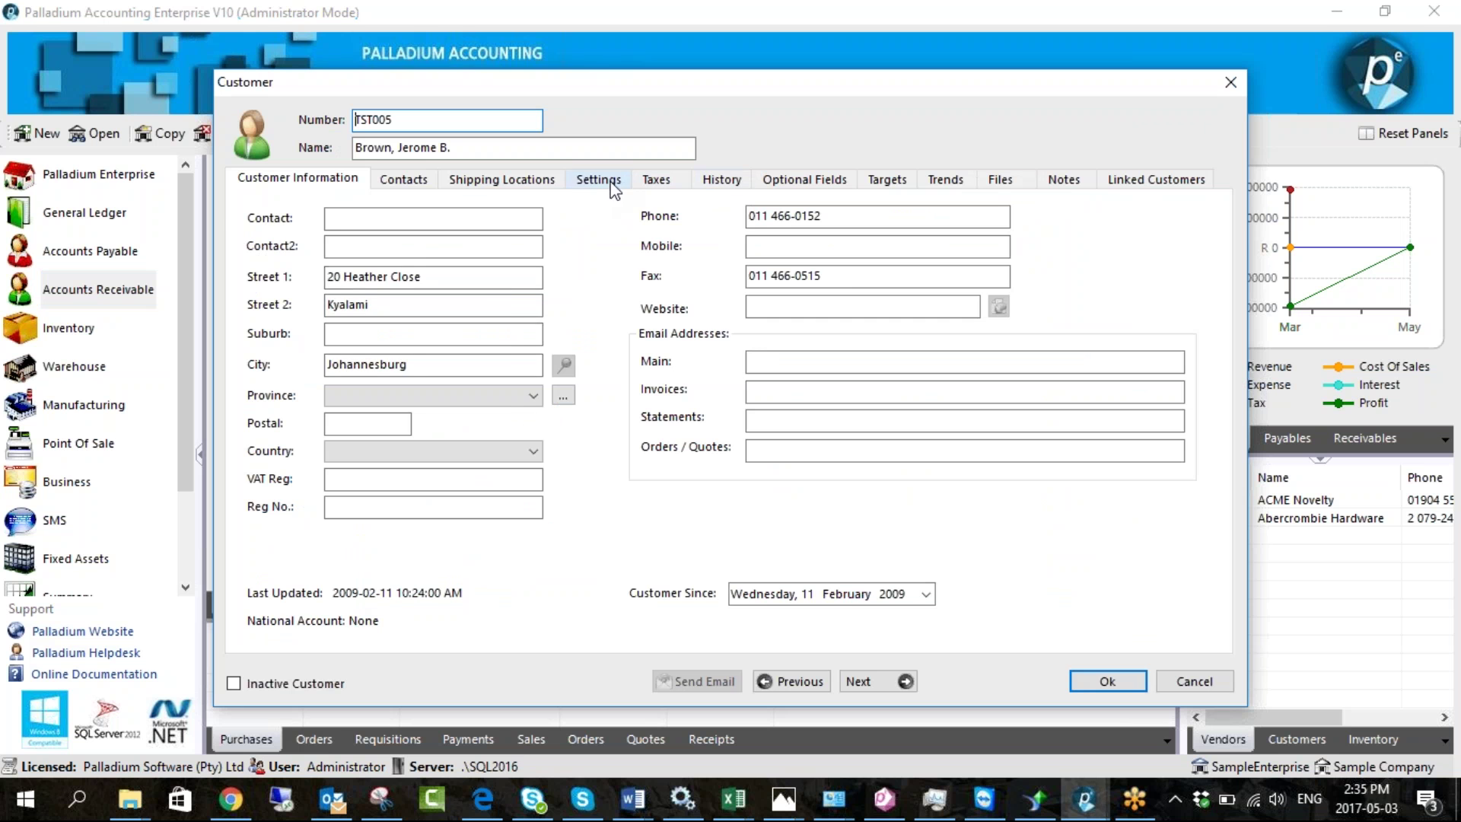
left_click(592, 182)
left_click(464, 182)
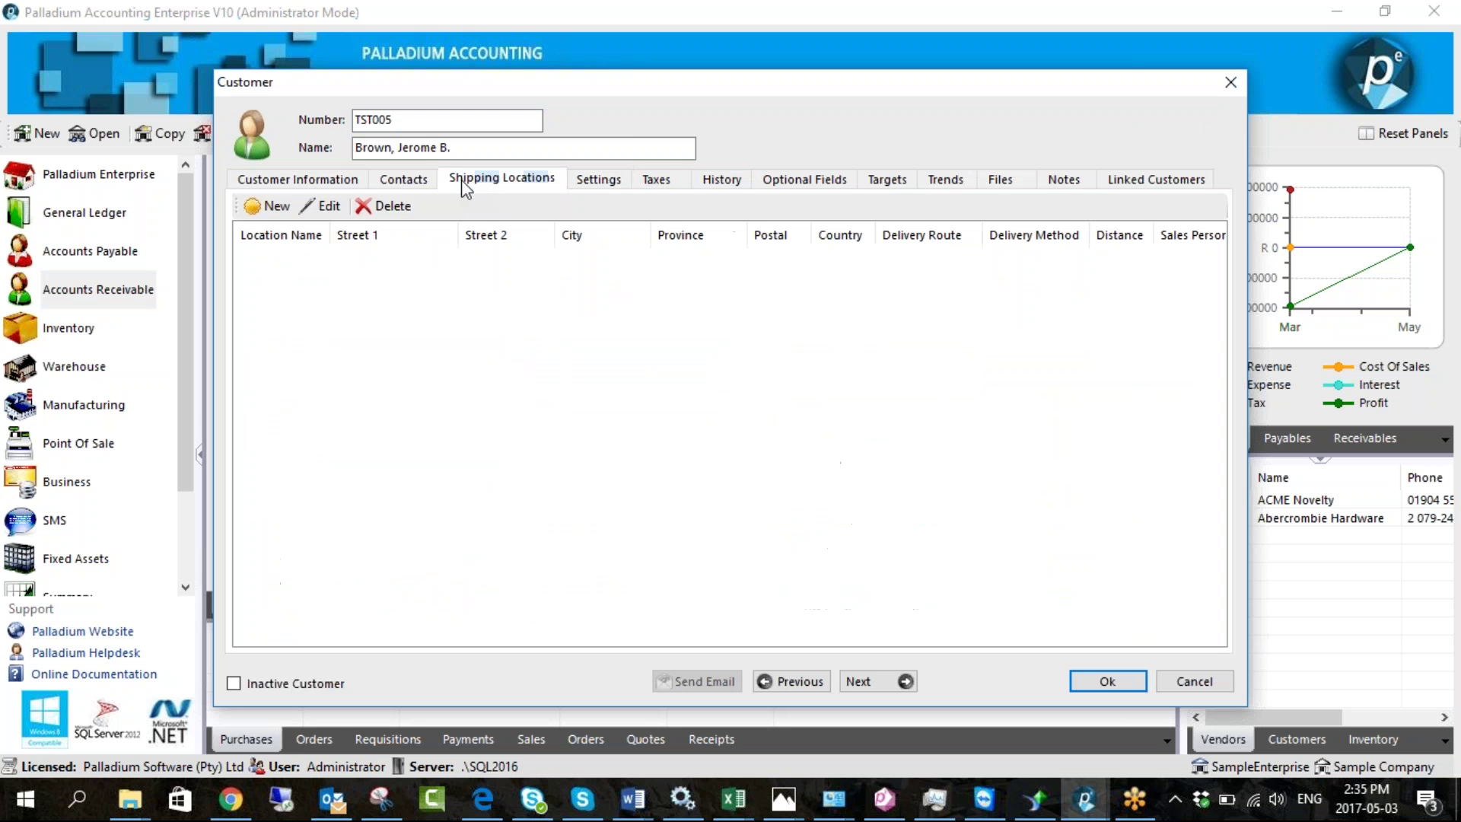
Add a customer shipping location named Boksburg on delivery route N1
left_click(272, 206)
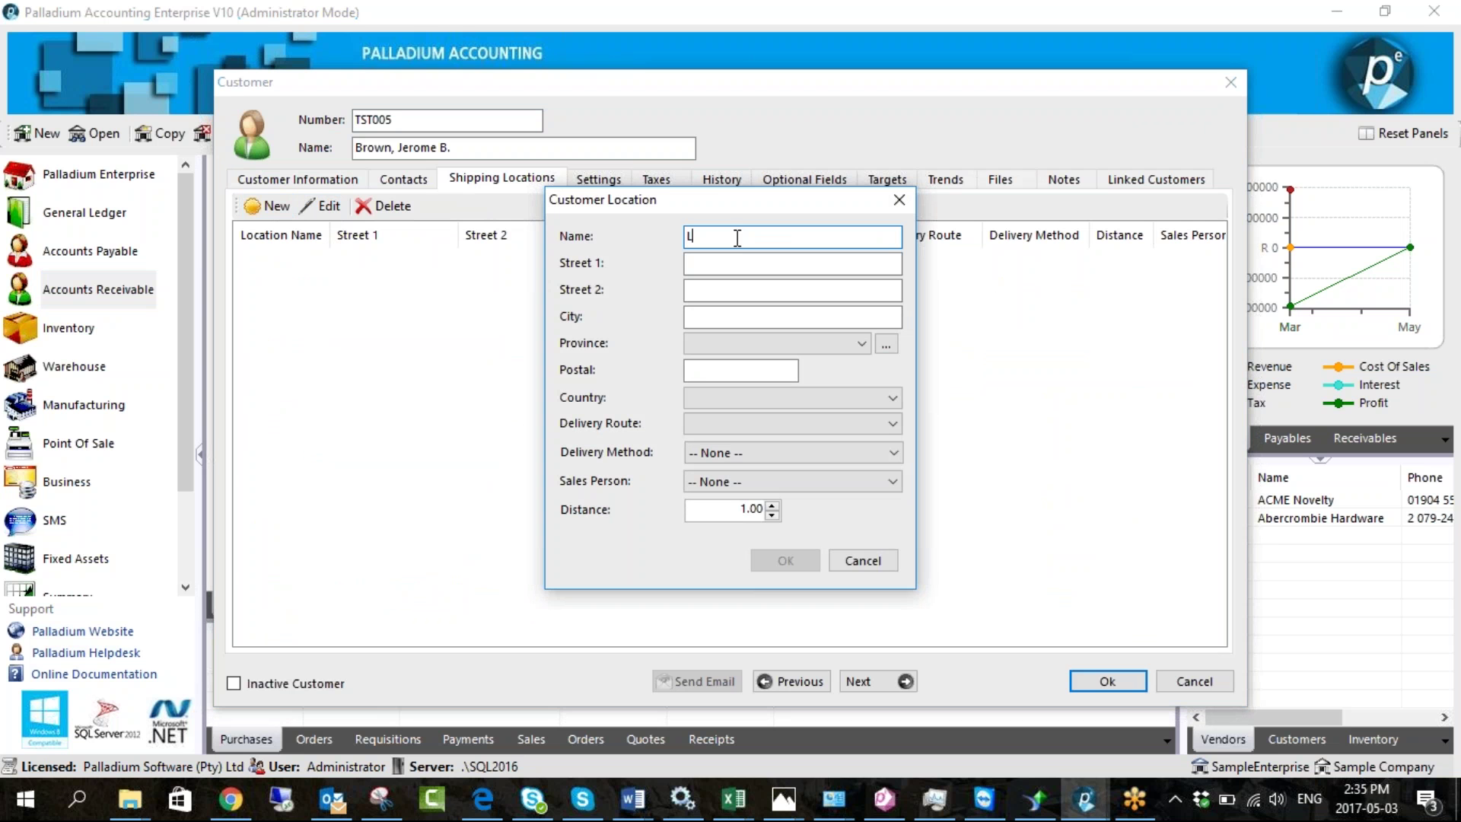
type("Bo")
key("BackSpace")
key("BackSpace")
type("Boksburg")
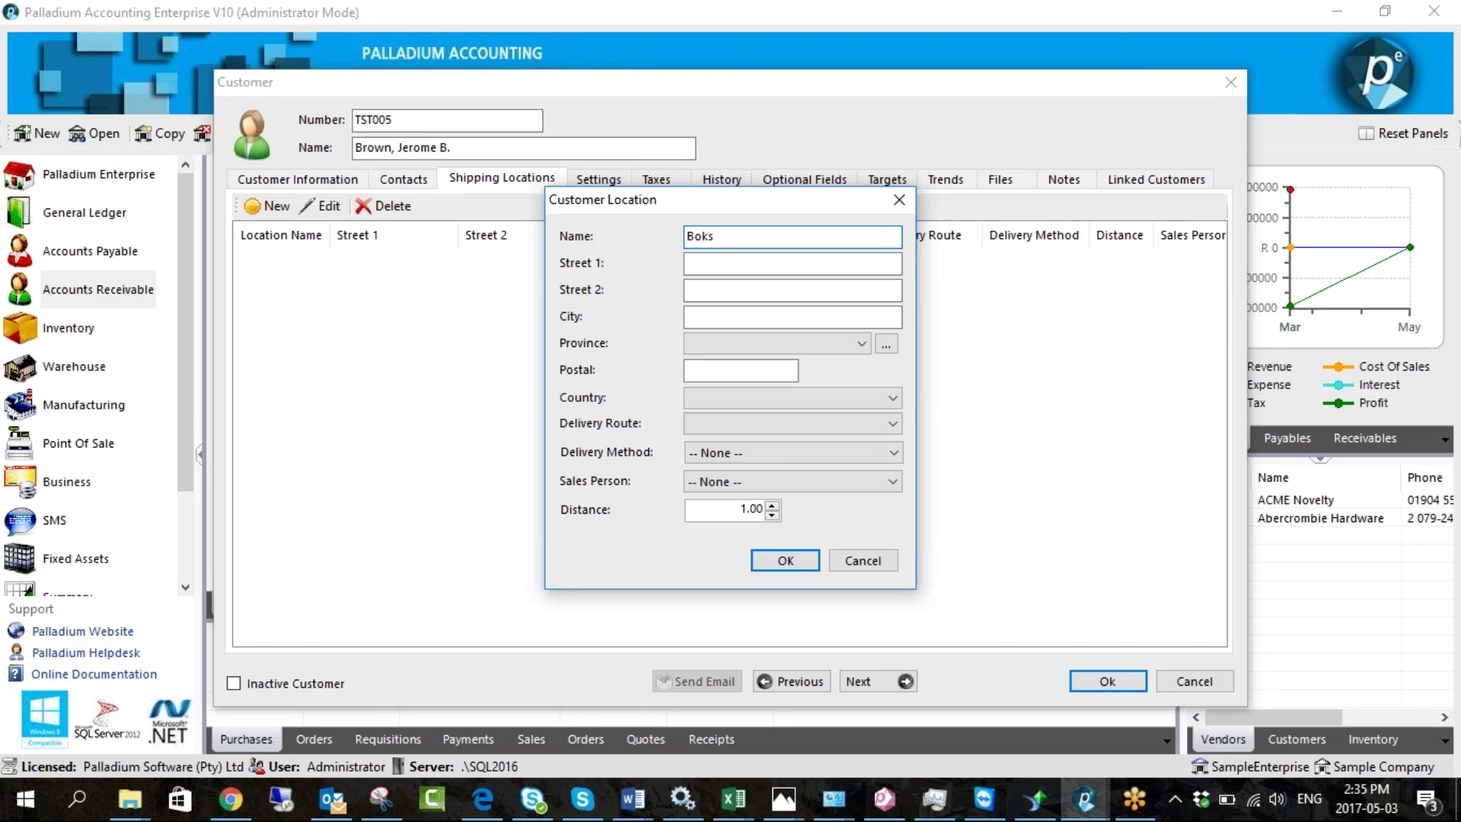
left_click(743, 455)
left_click(750, 470)
left_click(726, 507)
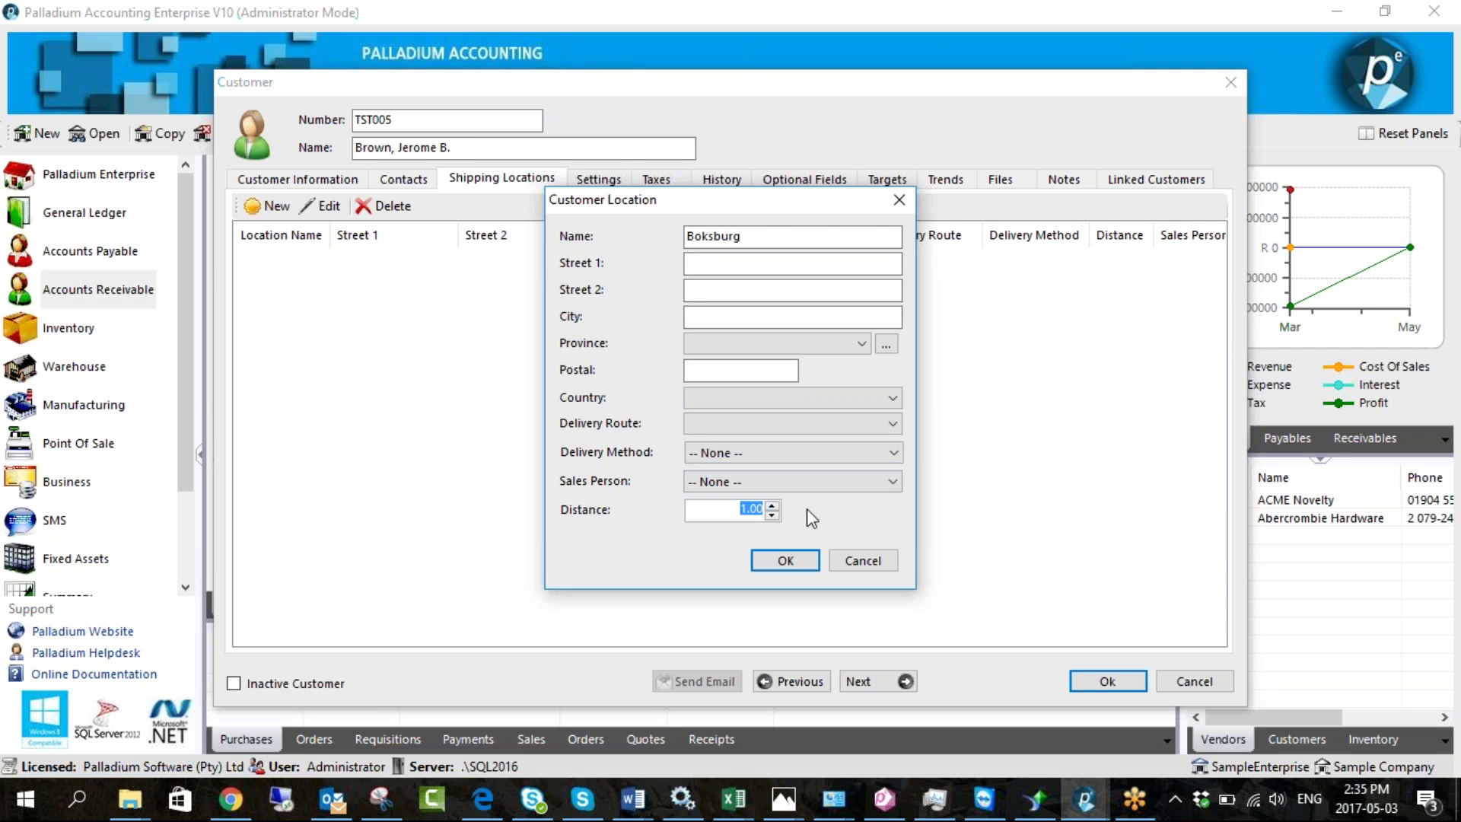
left_click(755, 426)
left_click(737, 451)
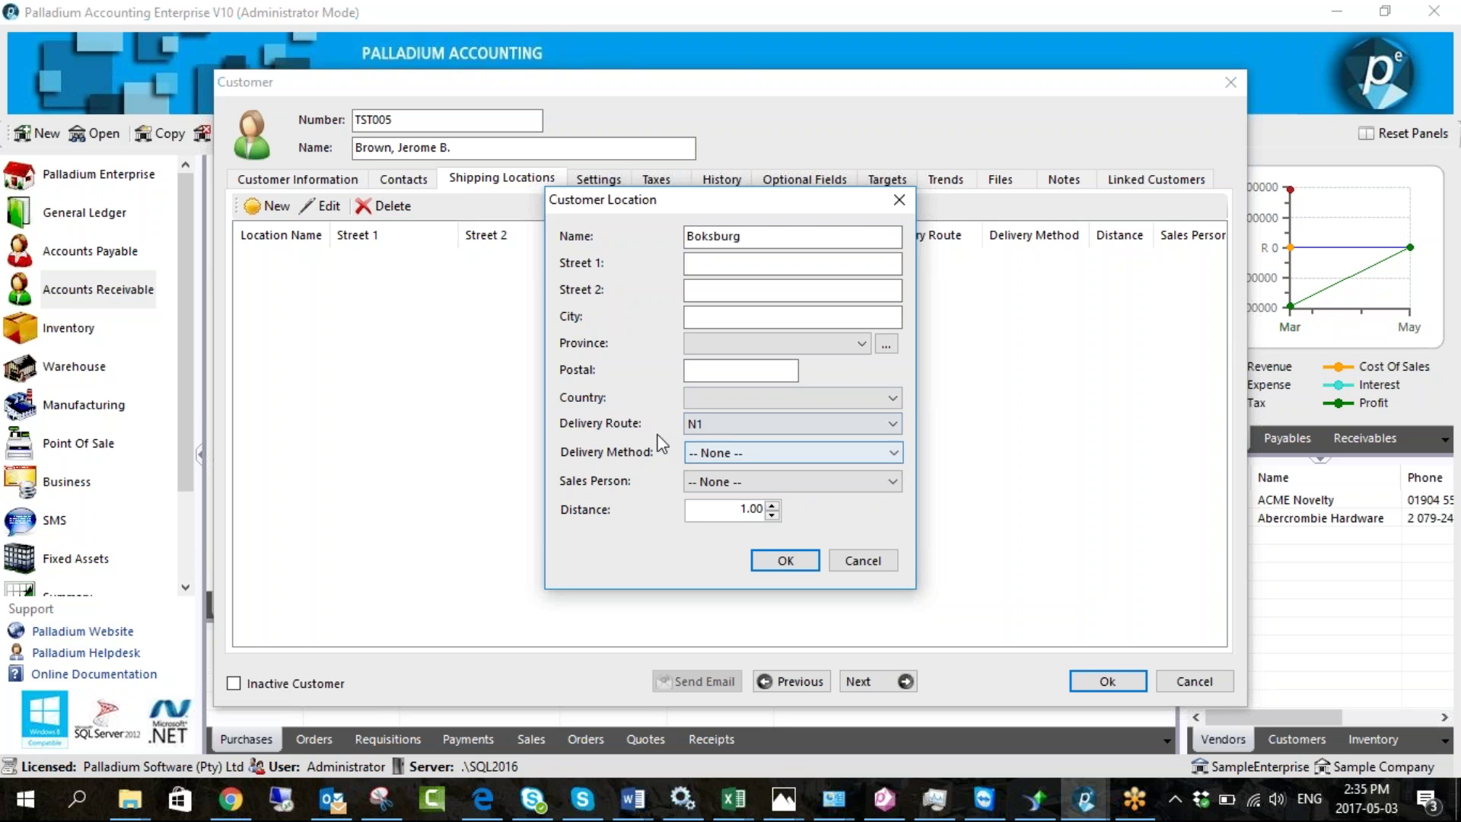
left_click(780, 561)
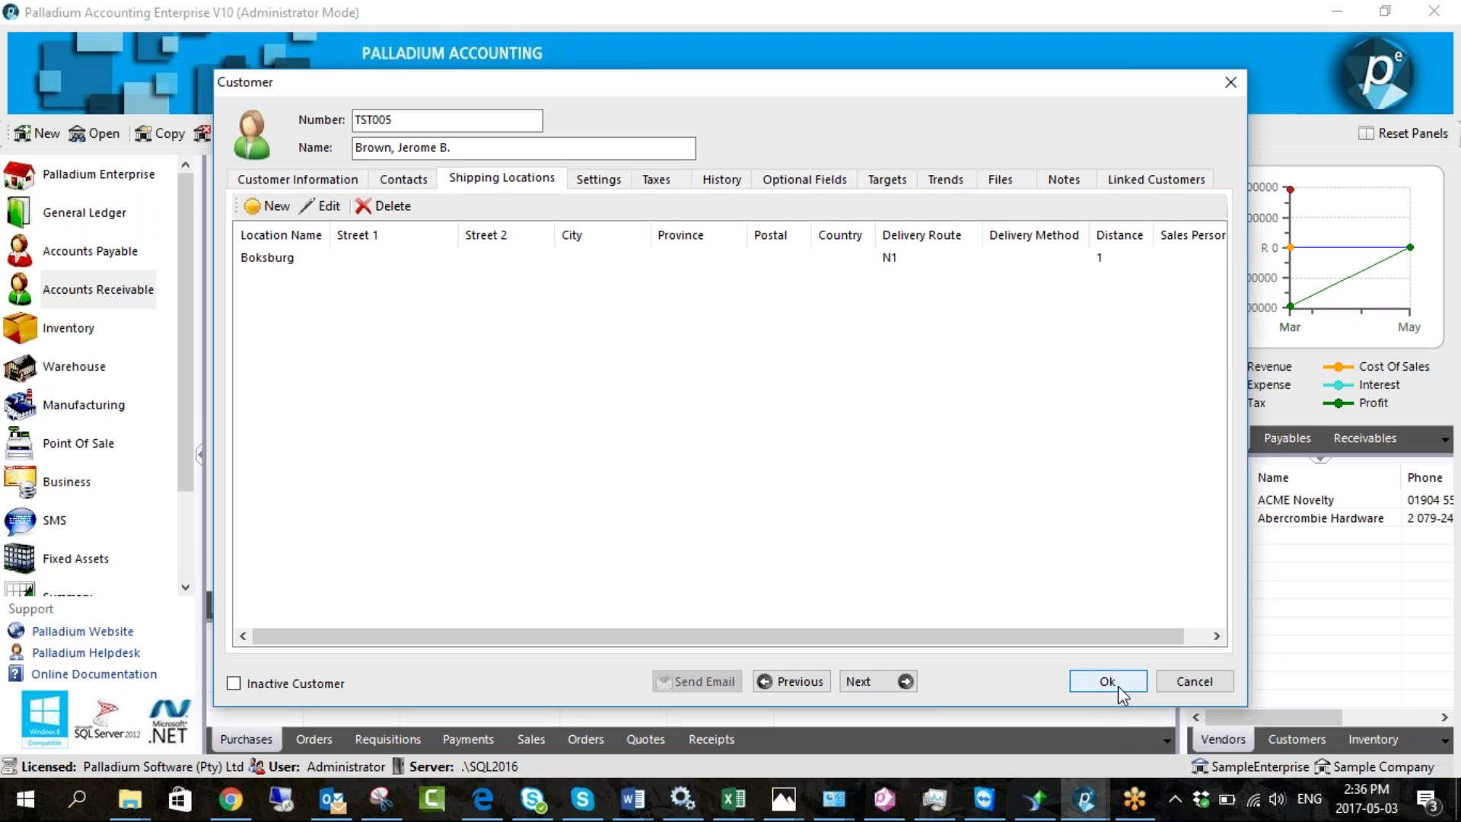
Save the Johannesburg customer and open the shipping locations of the Sydney customer
left_click(1119, 690)
double_click(521, 411)
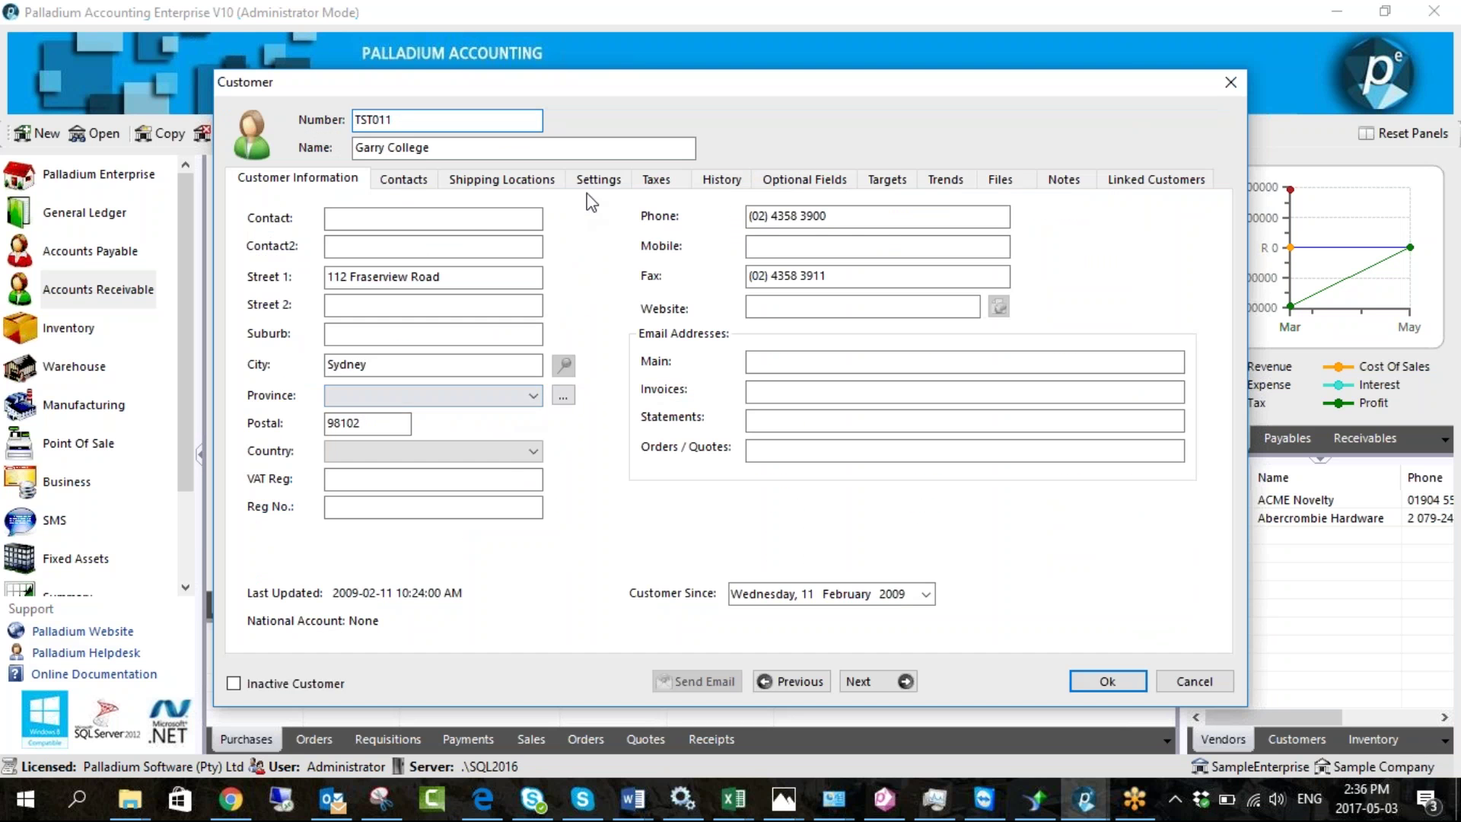
left_click(503, 178)
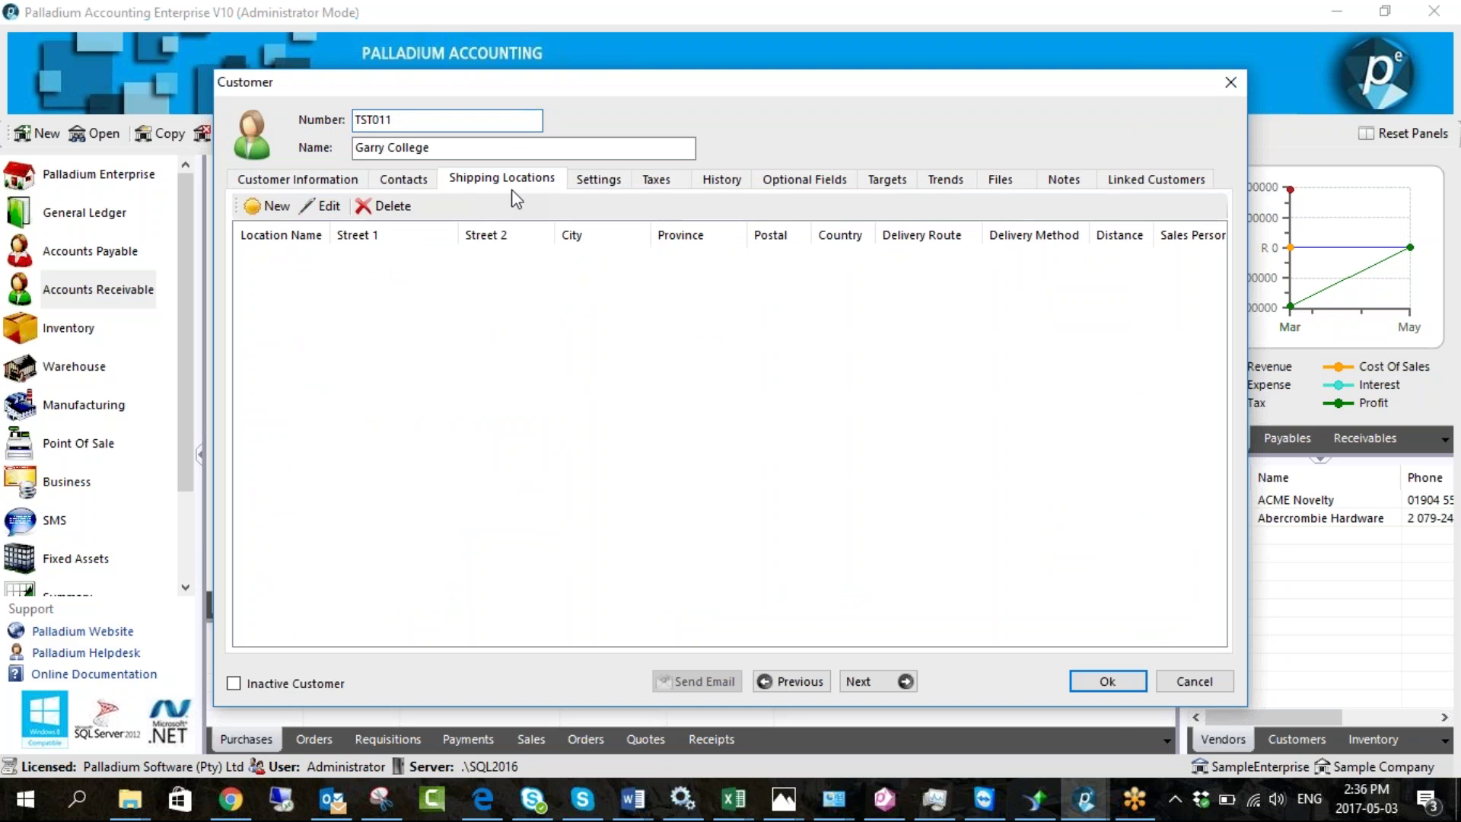
Add a shipping location named Roodeport on delivery route N1 and save the customer
left_click(268, 205)
type("Roodeport")
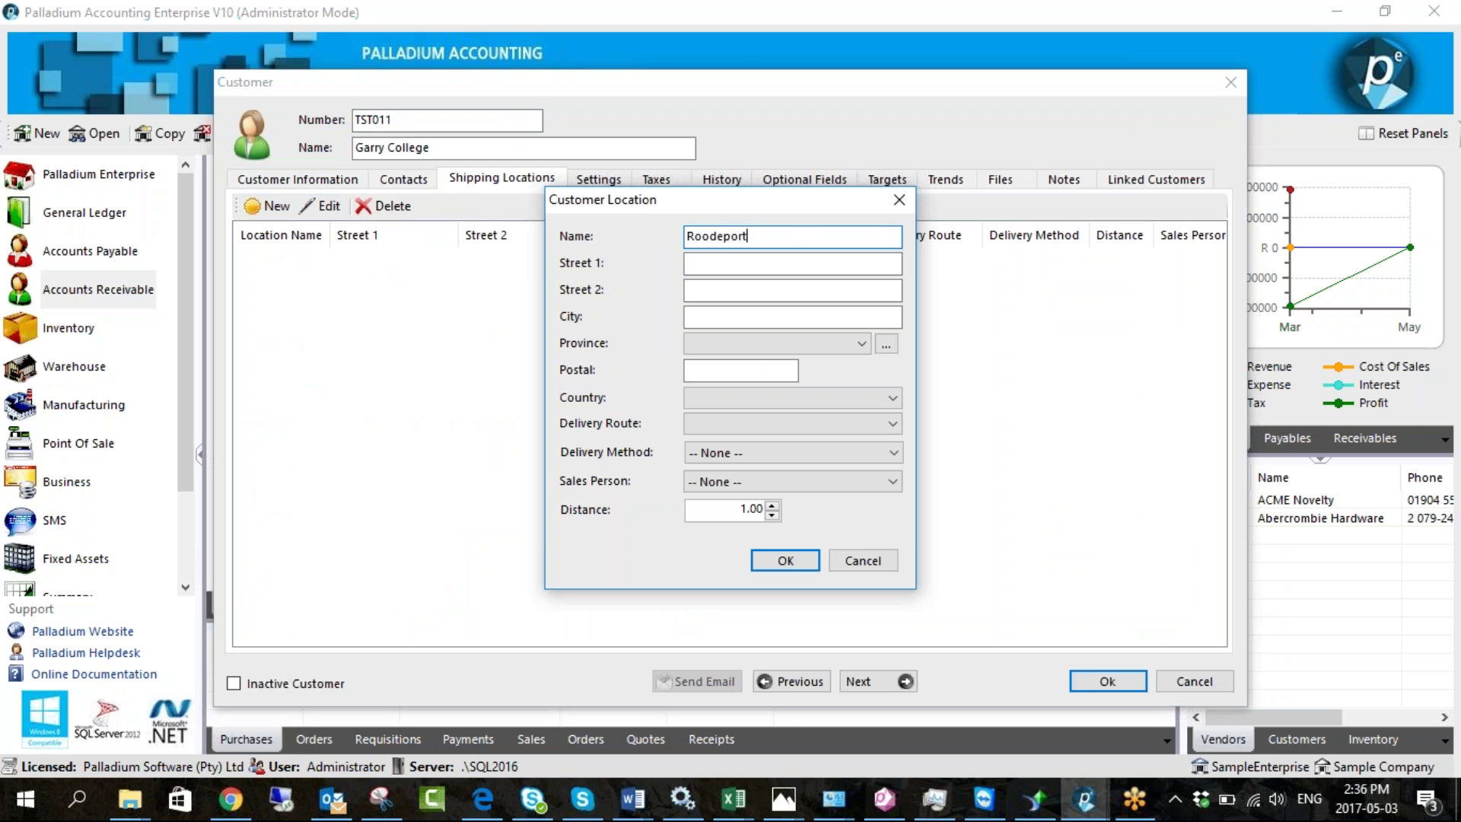
left_click(716, 423)
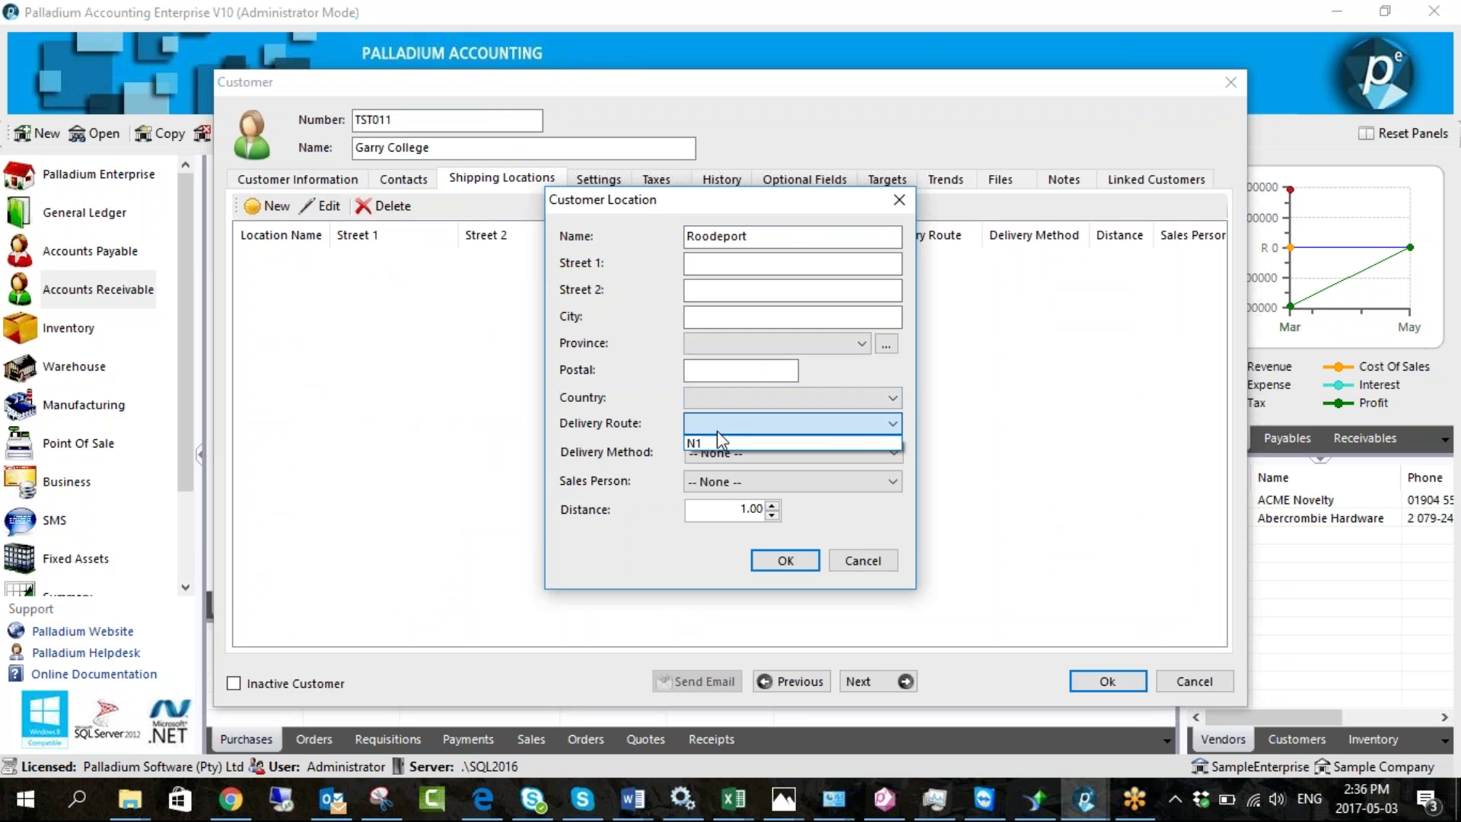
left_click(715, 443)
left_click(785, 561)
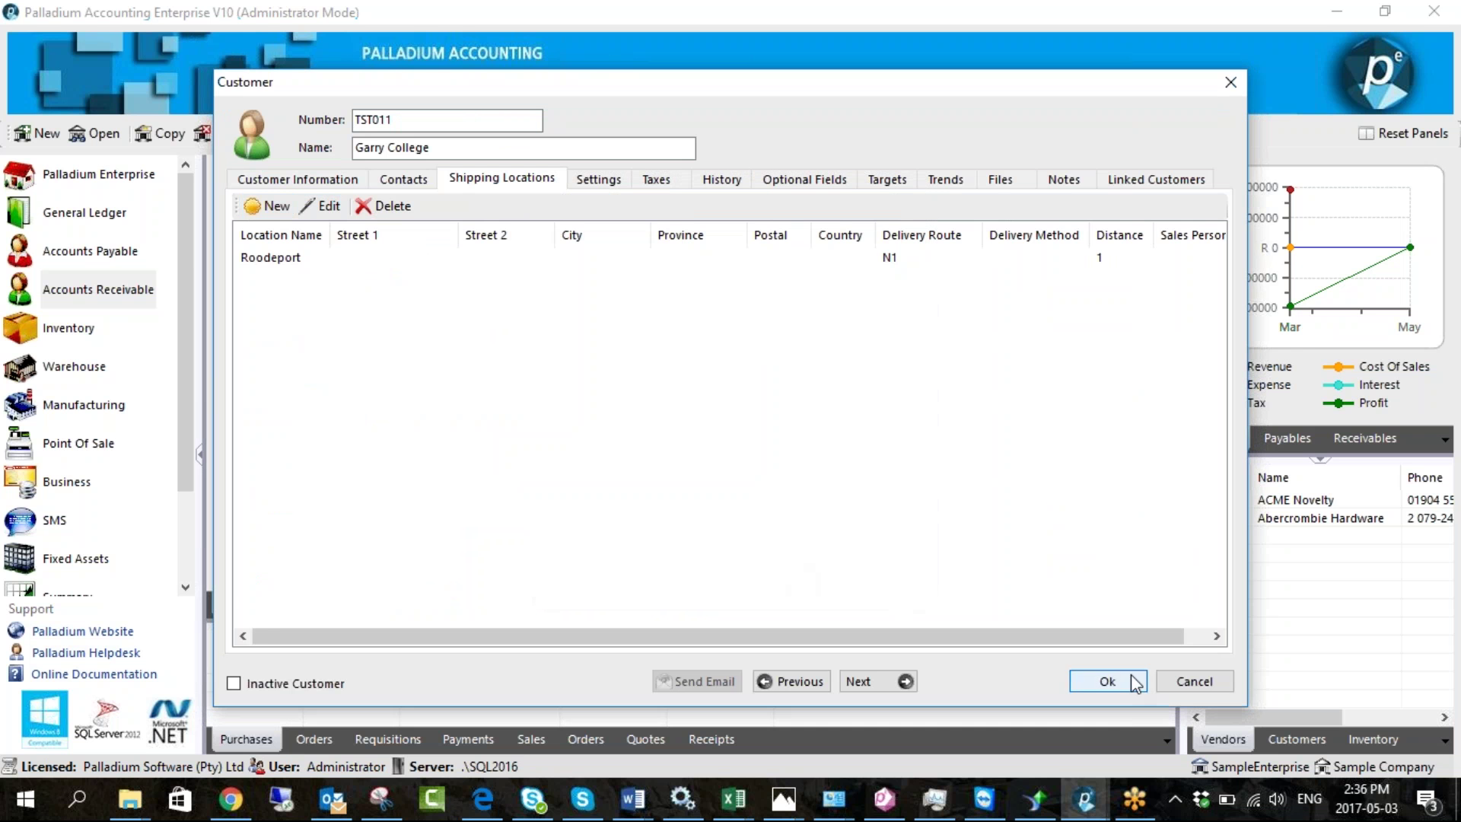
left_click(1109, 679)
left_click(1102, 150)
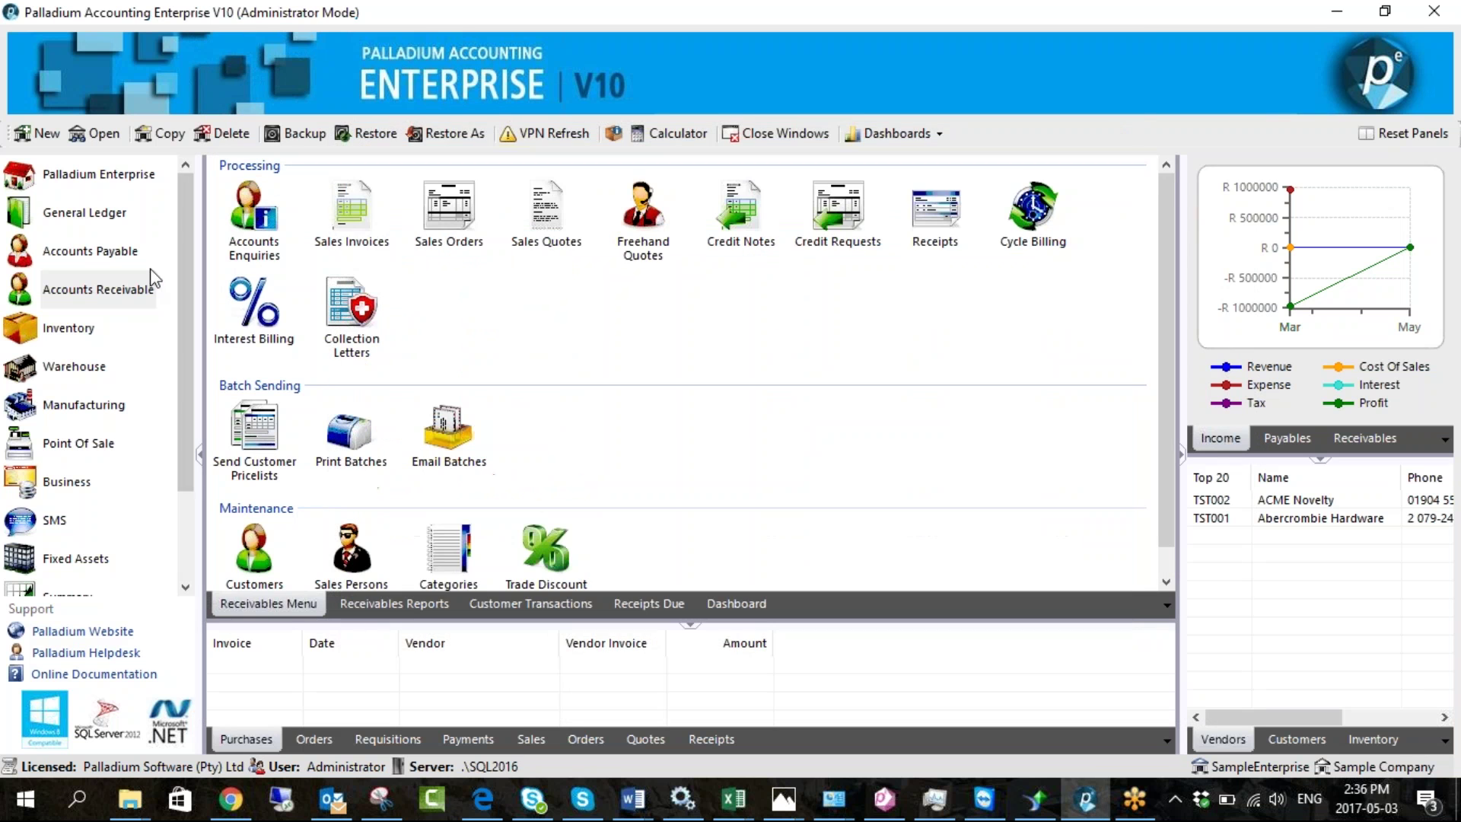
Start a new sales invoice for the Johannesburg customer that ships to Boksburg
left_click(351, 221)
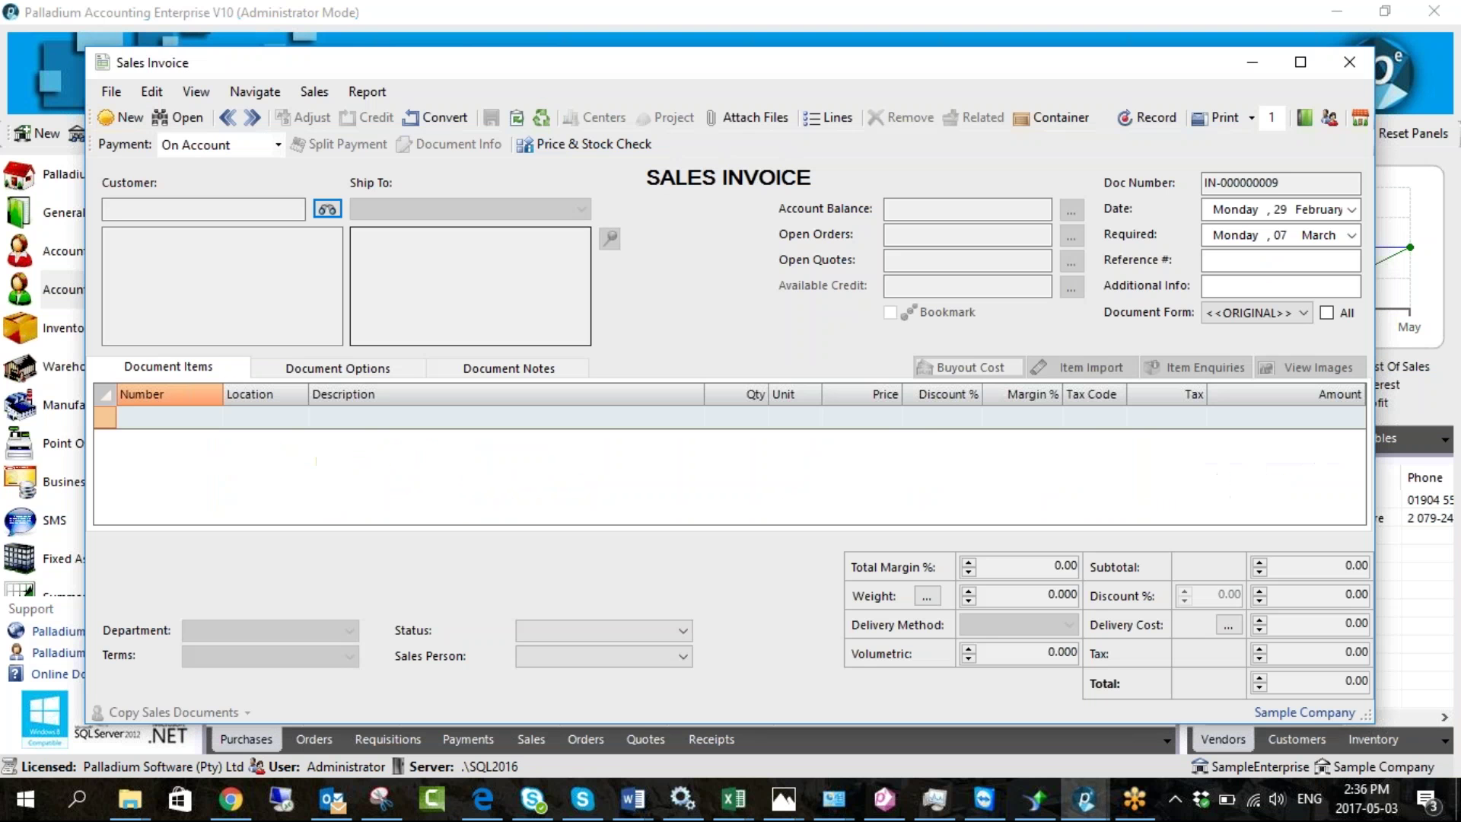
left_click(327, 209)
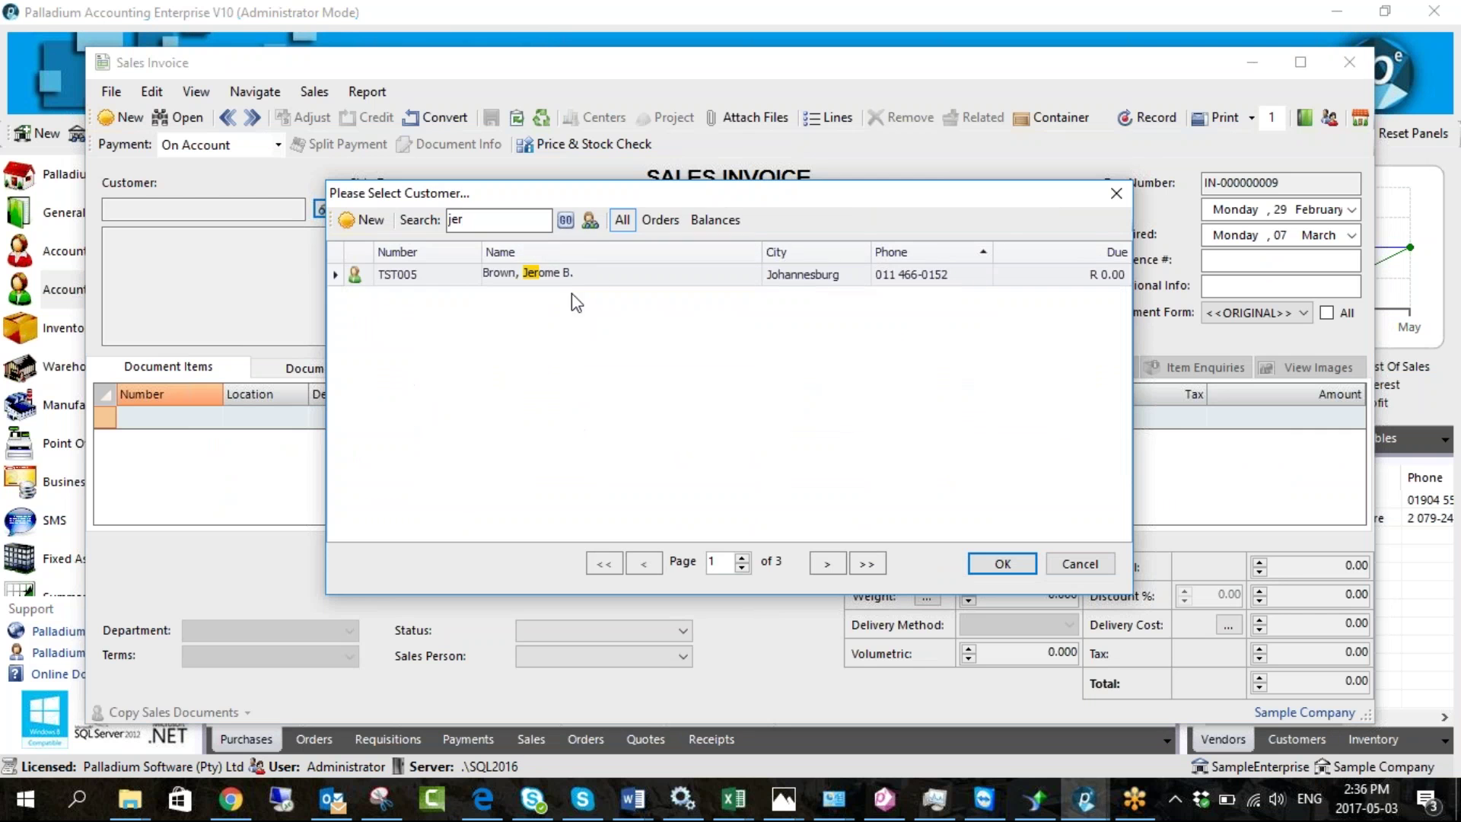
double_click(573, 276)
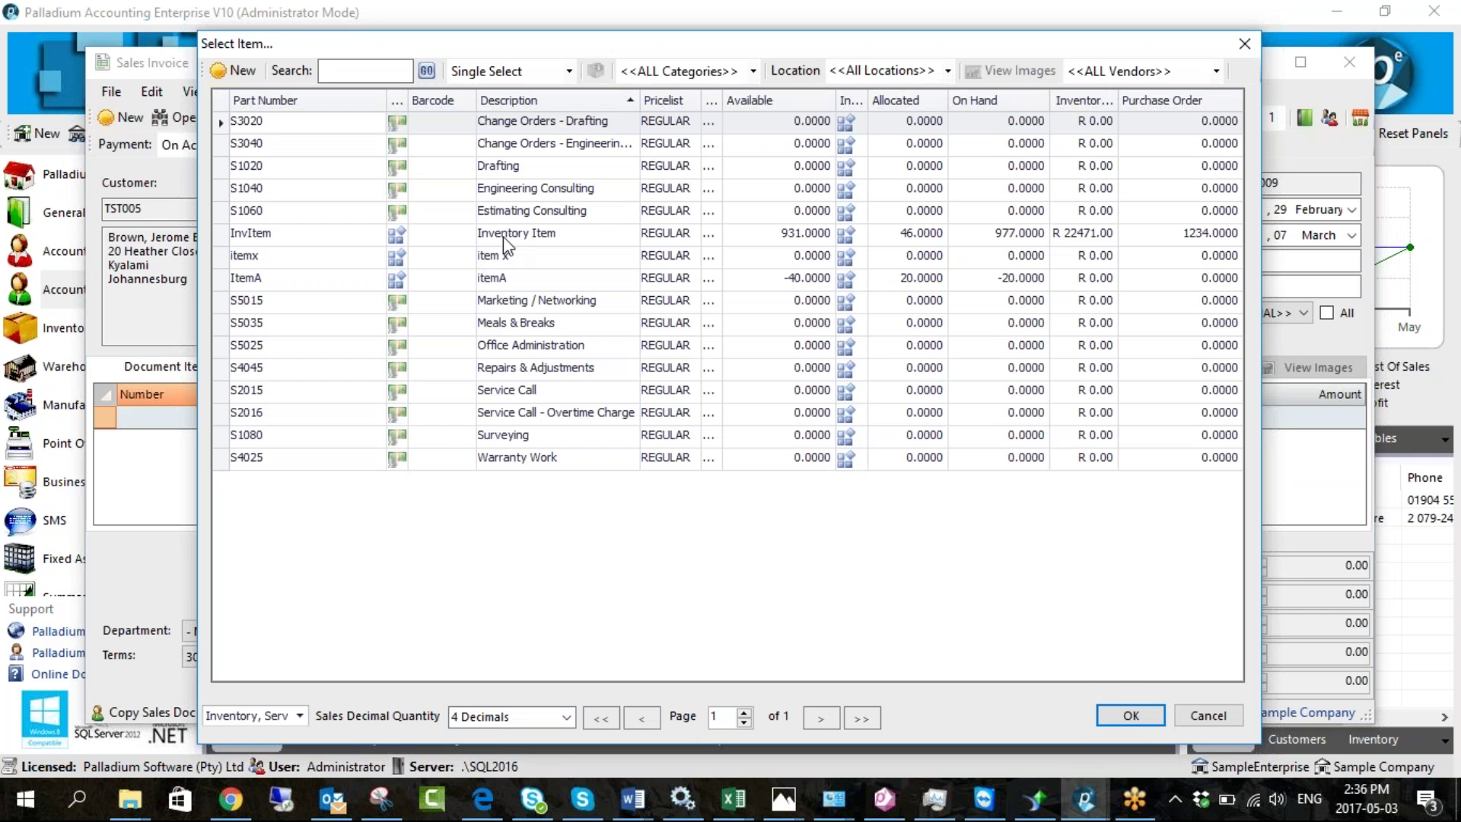
Add Inventory Item to the invoice with quantity 15 and price 5, and record the invoice
double_click(504, 236)
left_click(750, 428)
type("15")
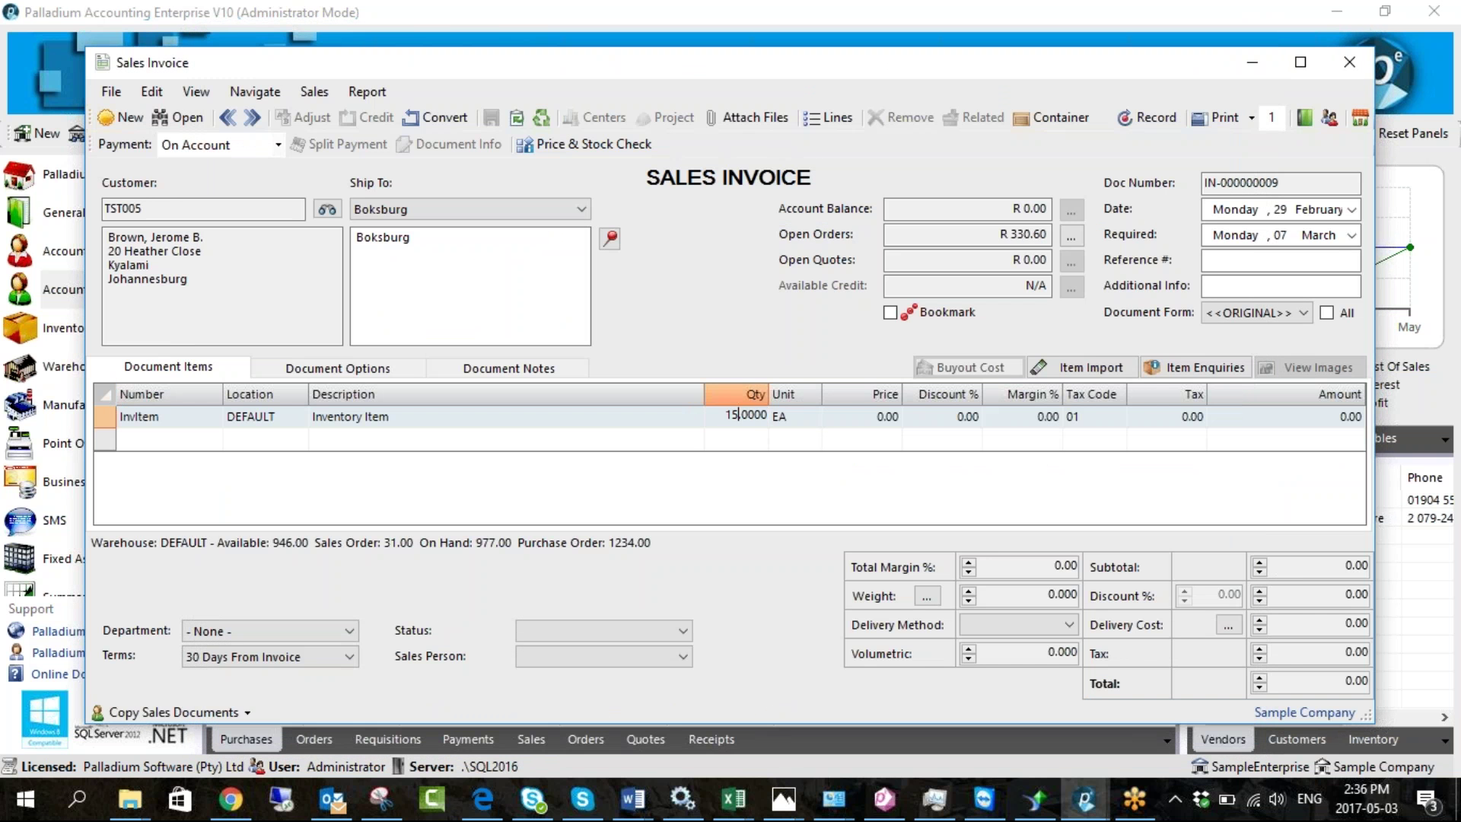
left_click(869, 417)
type("5")
key("Return")
left_click(1147, 117)
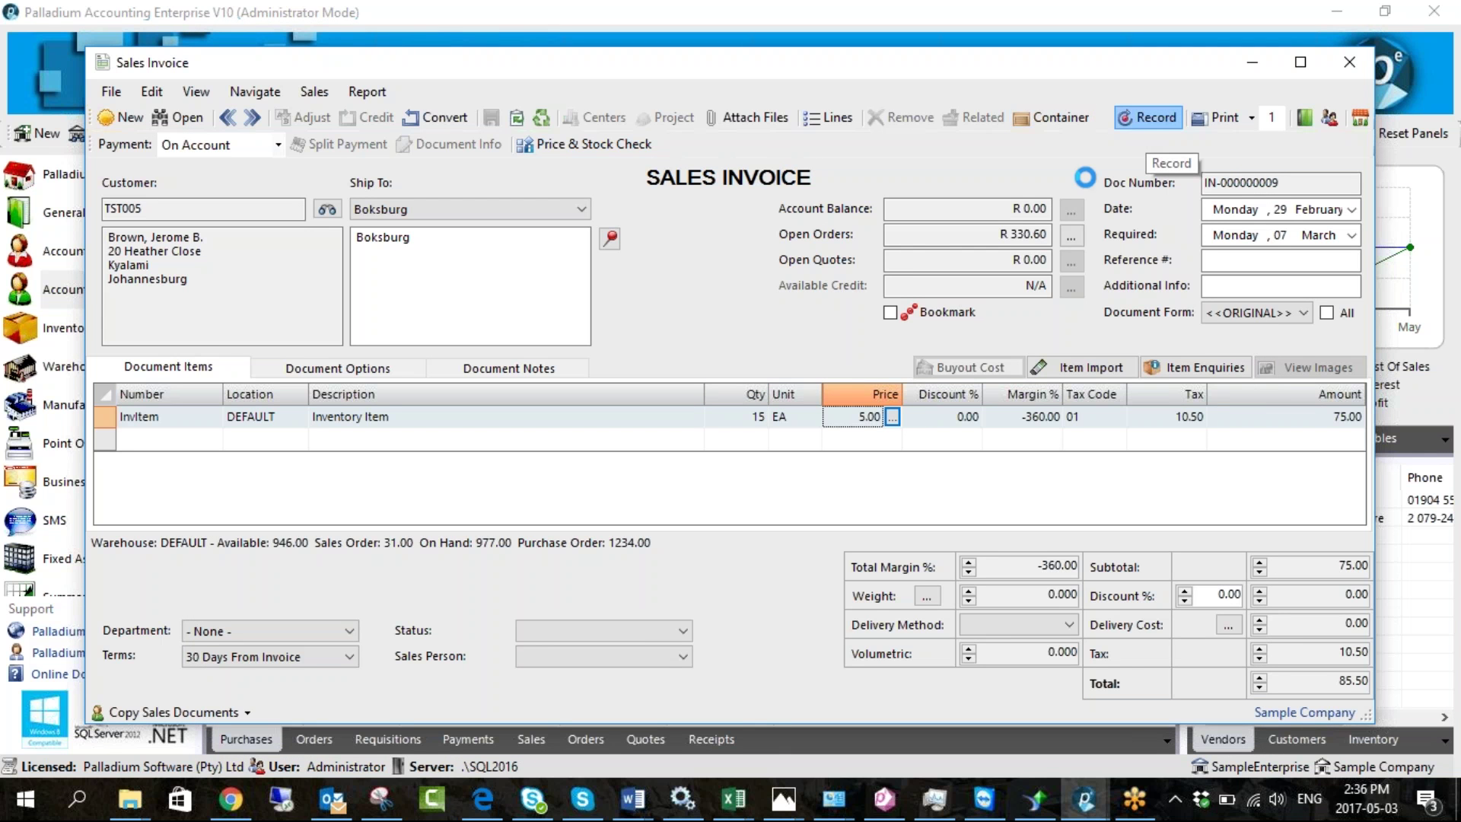
Start another sales invoice for the Sydney customer that ships to Roodeport
left_click(129, 125)
left_click(327, 209)
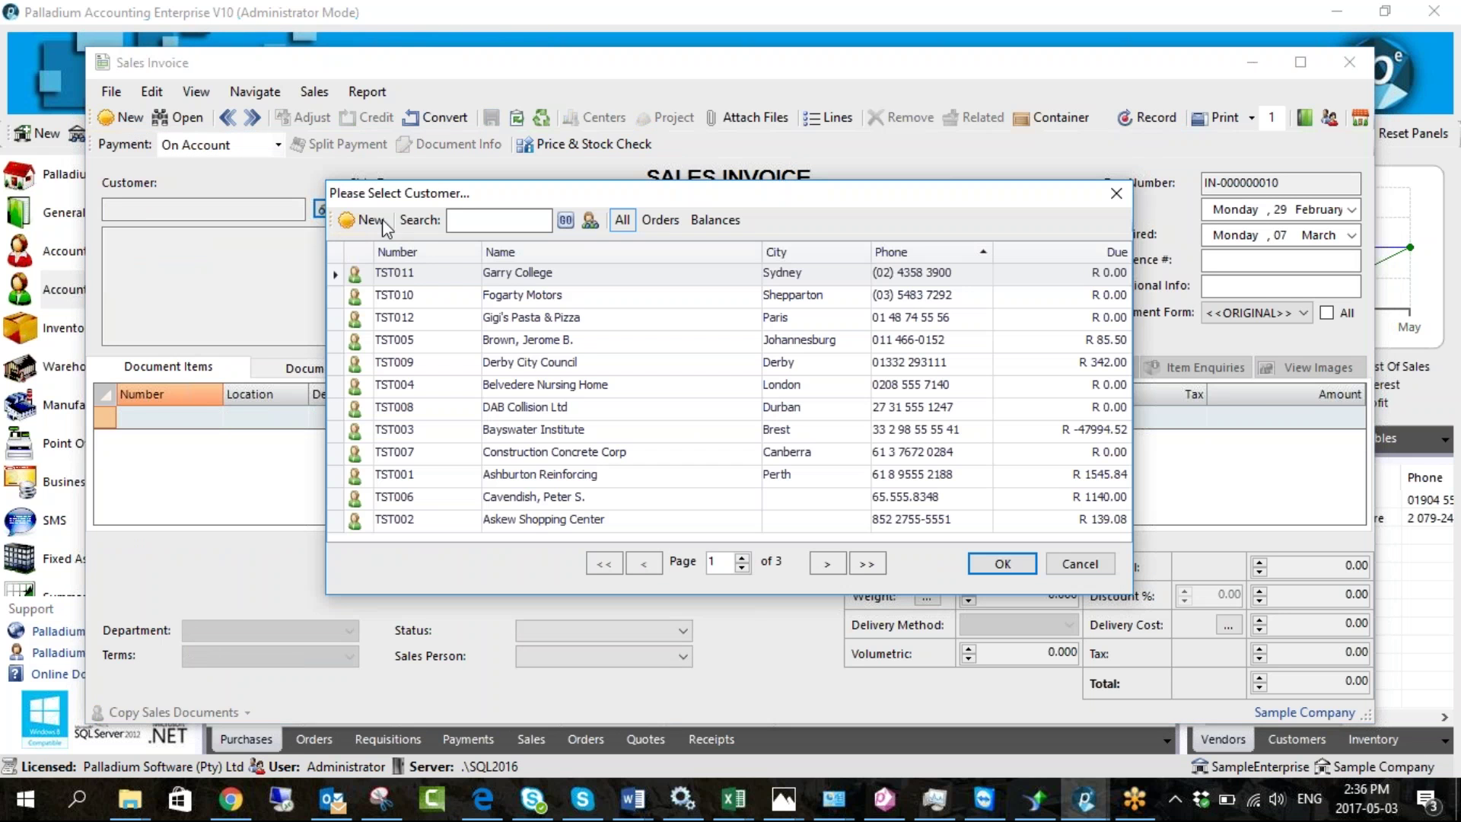
double_click(456, 272)
Add Inventory Item to the invoice with quantity 20 and price 21
left_click(213, 417)
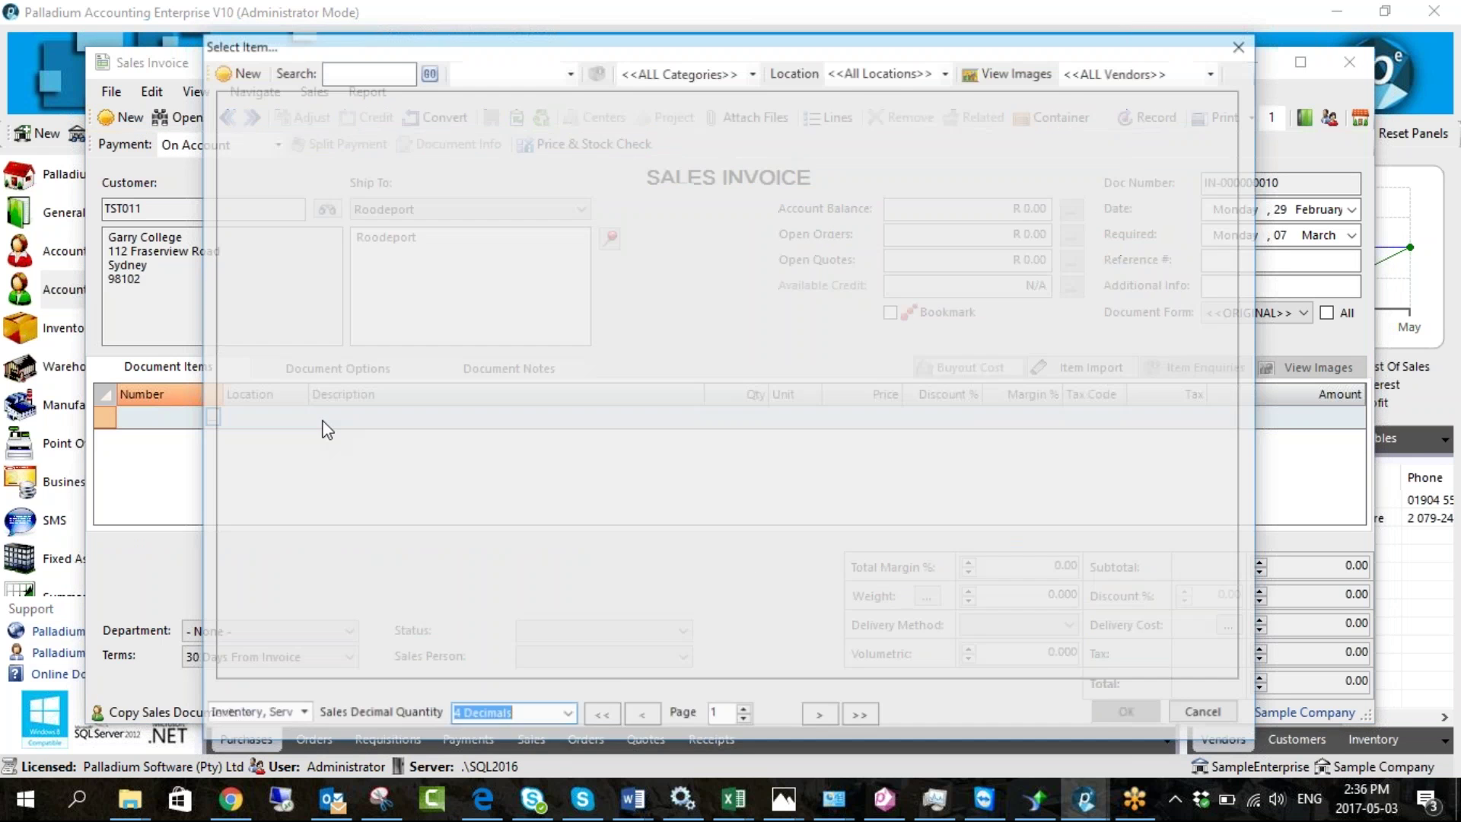
left_click(544, 236)
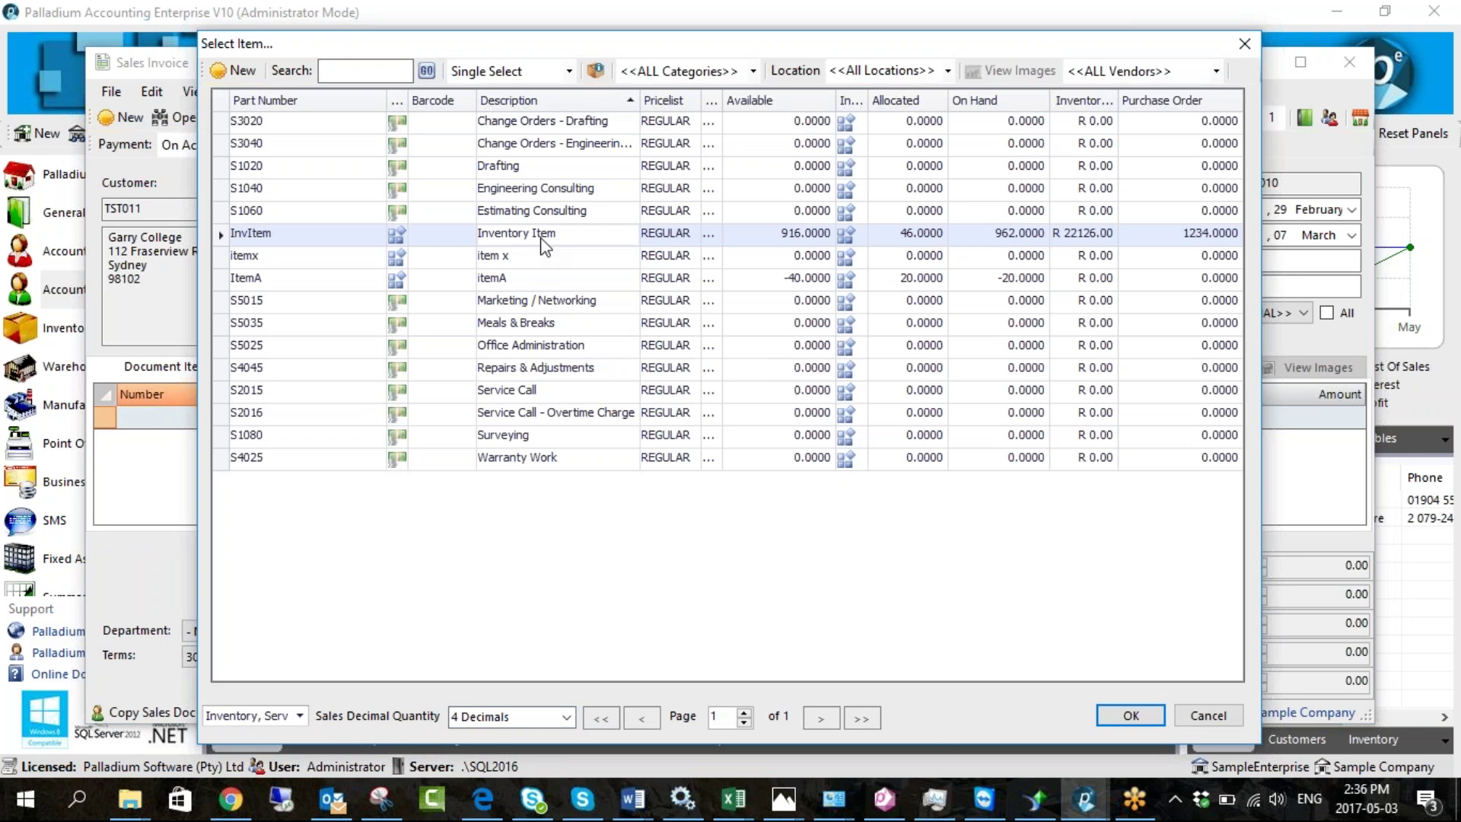
double_click(542, 236)
left_click(720, 414)
type("20.0000")
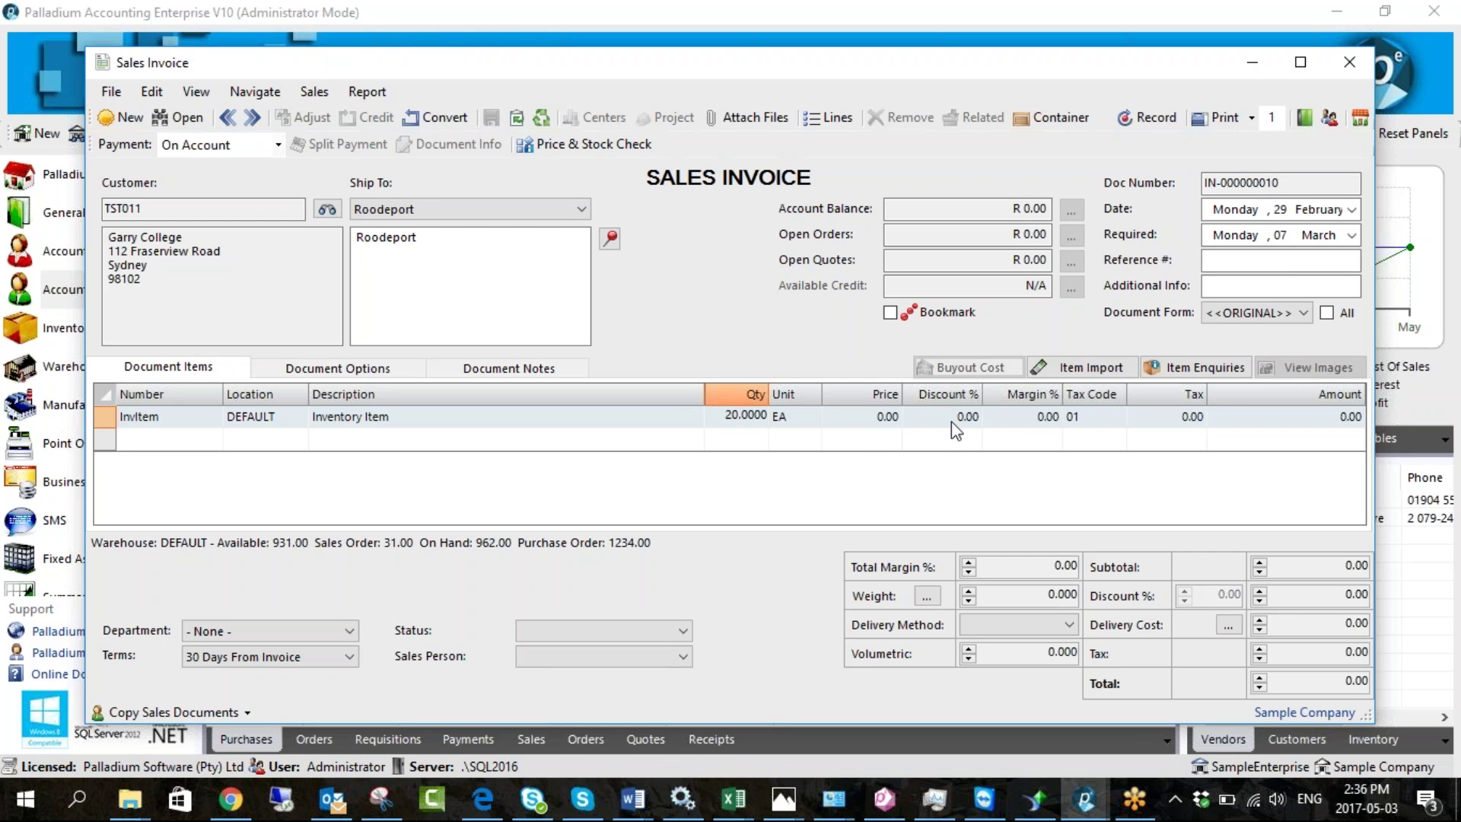
left_click(864, 418)
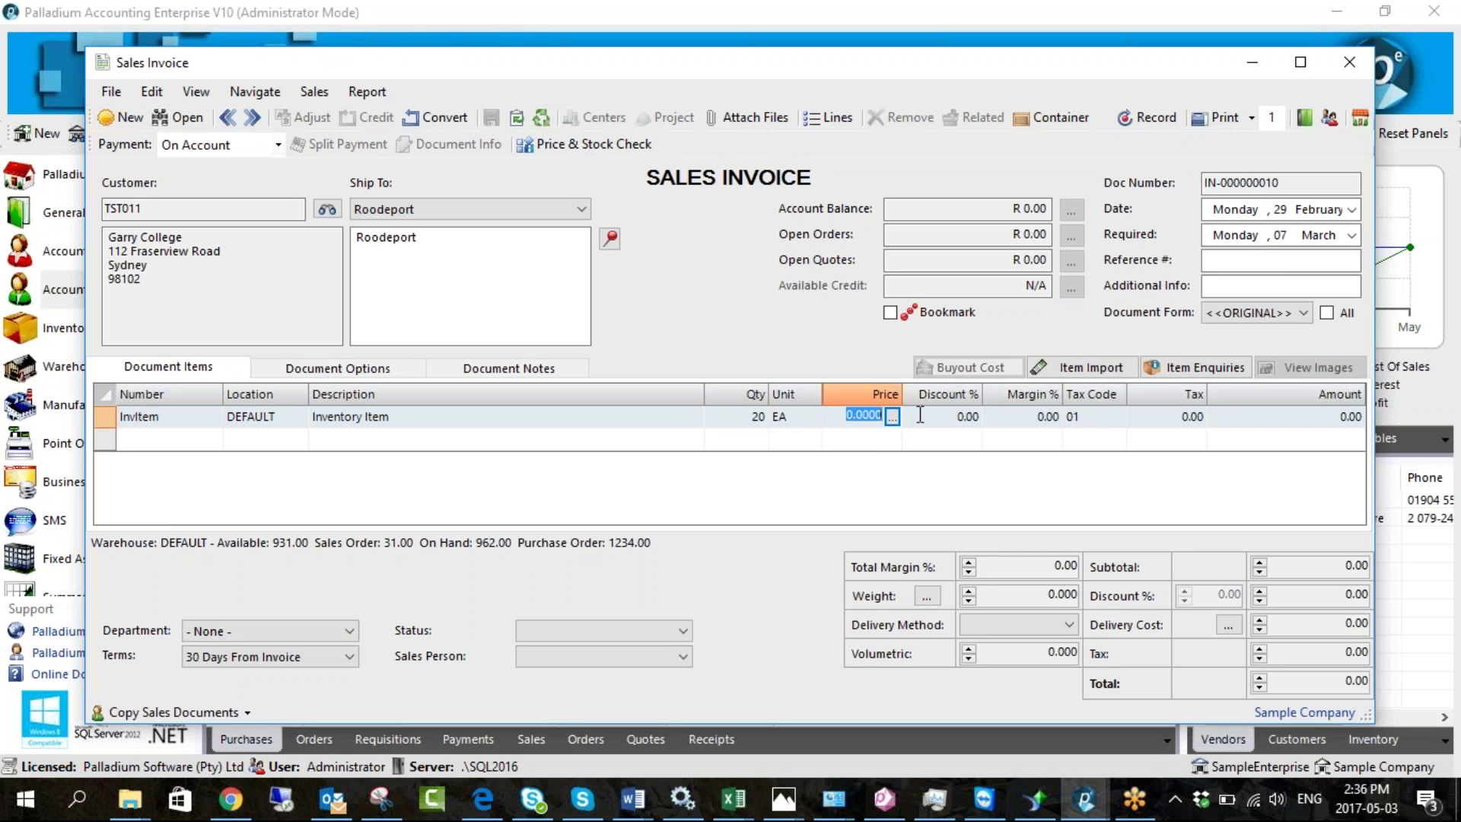
type("21")
key("Return")
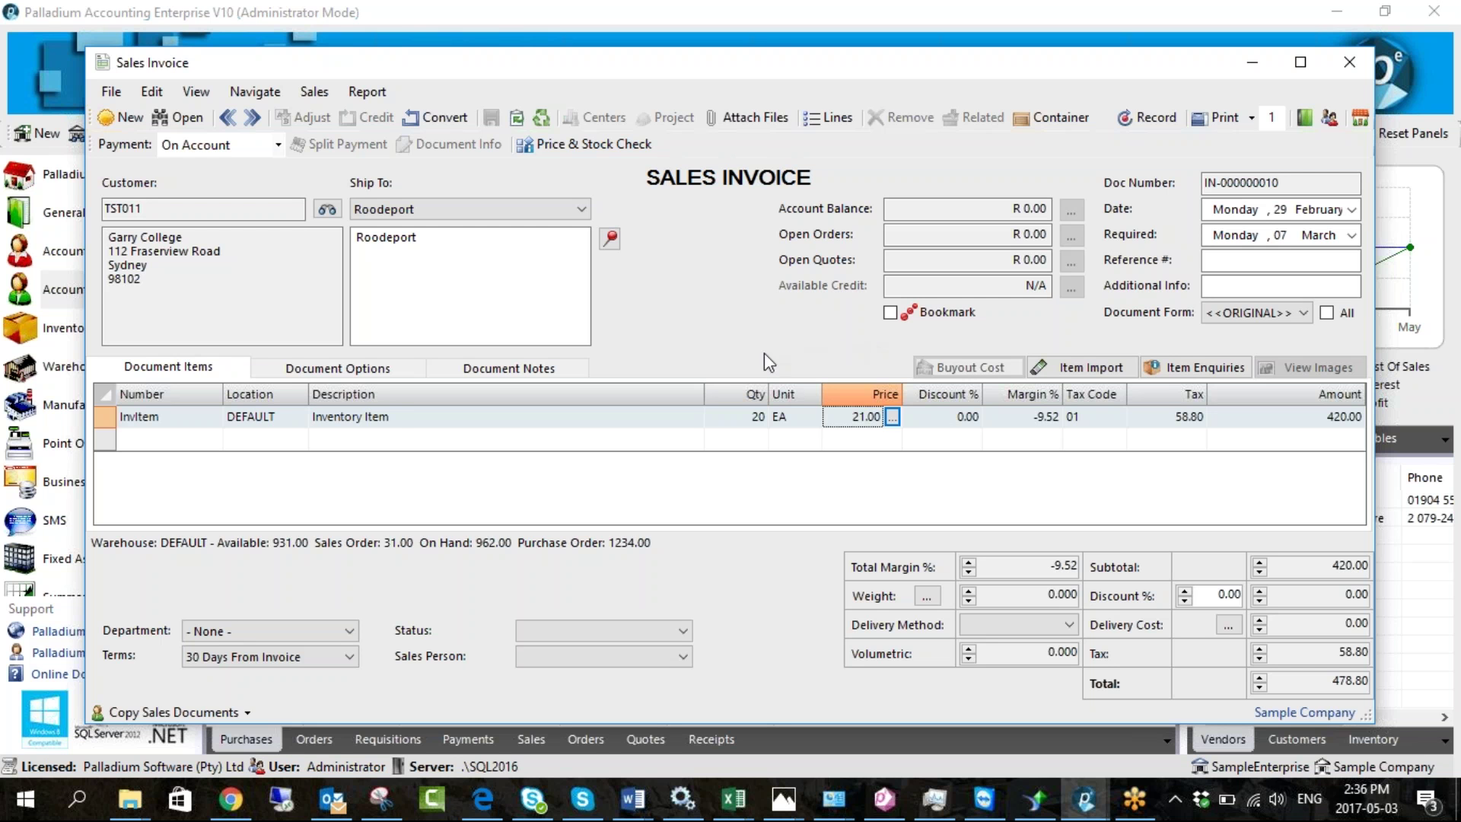
Add a second invoice line for itemA with quantity 5 and price 2, and record and close the invoice
left_click(189, 441)
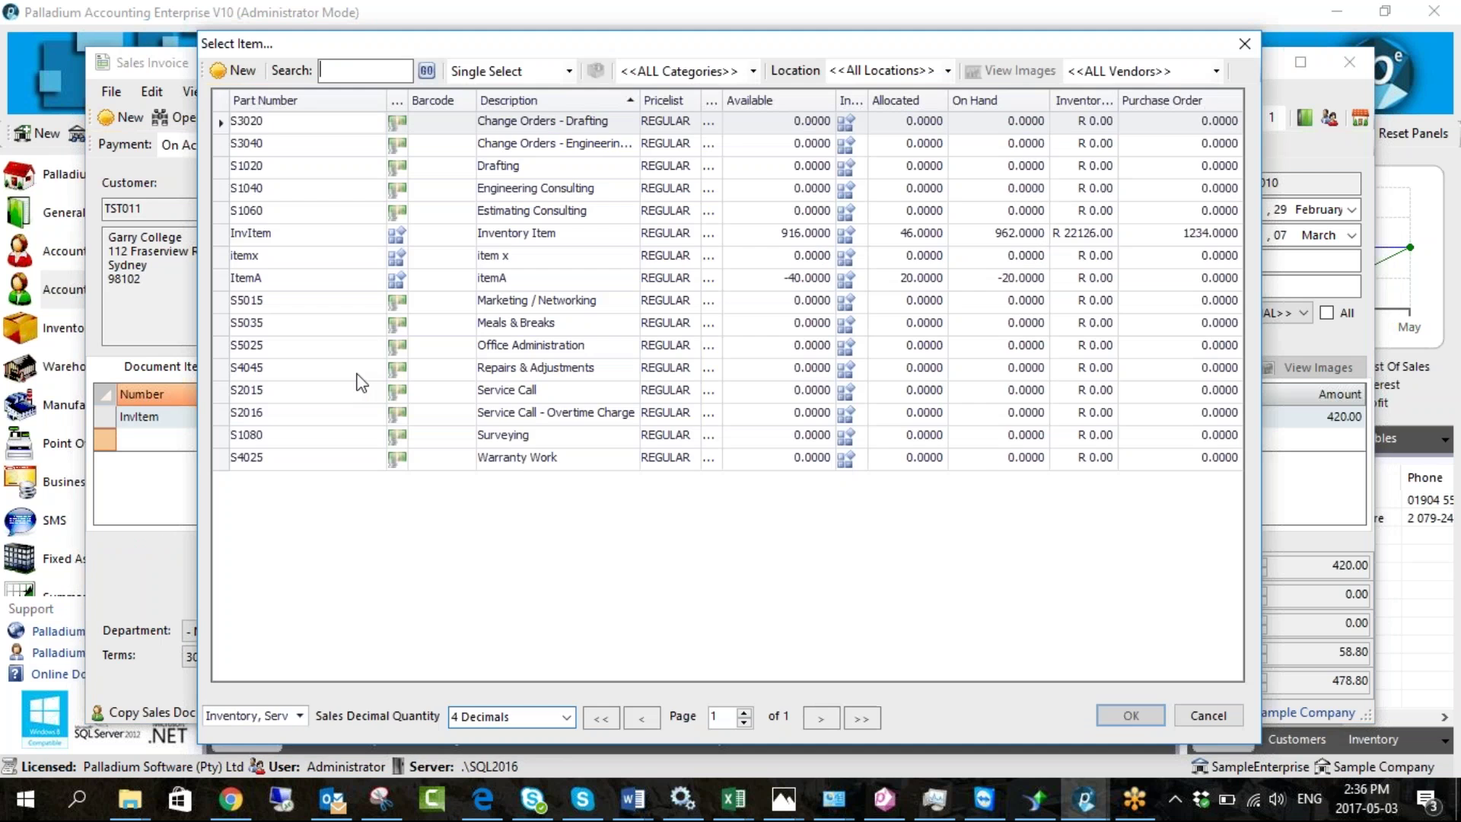
left_click(213, 440)
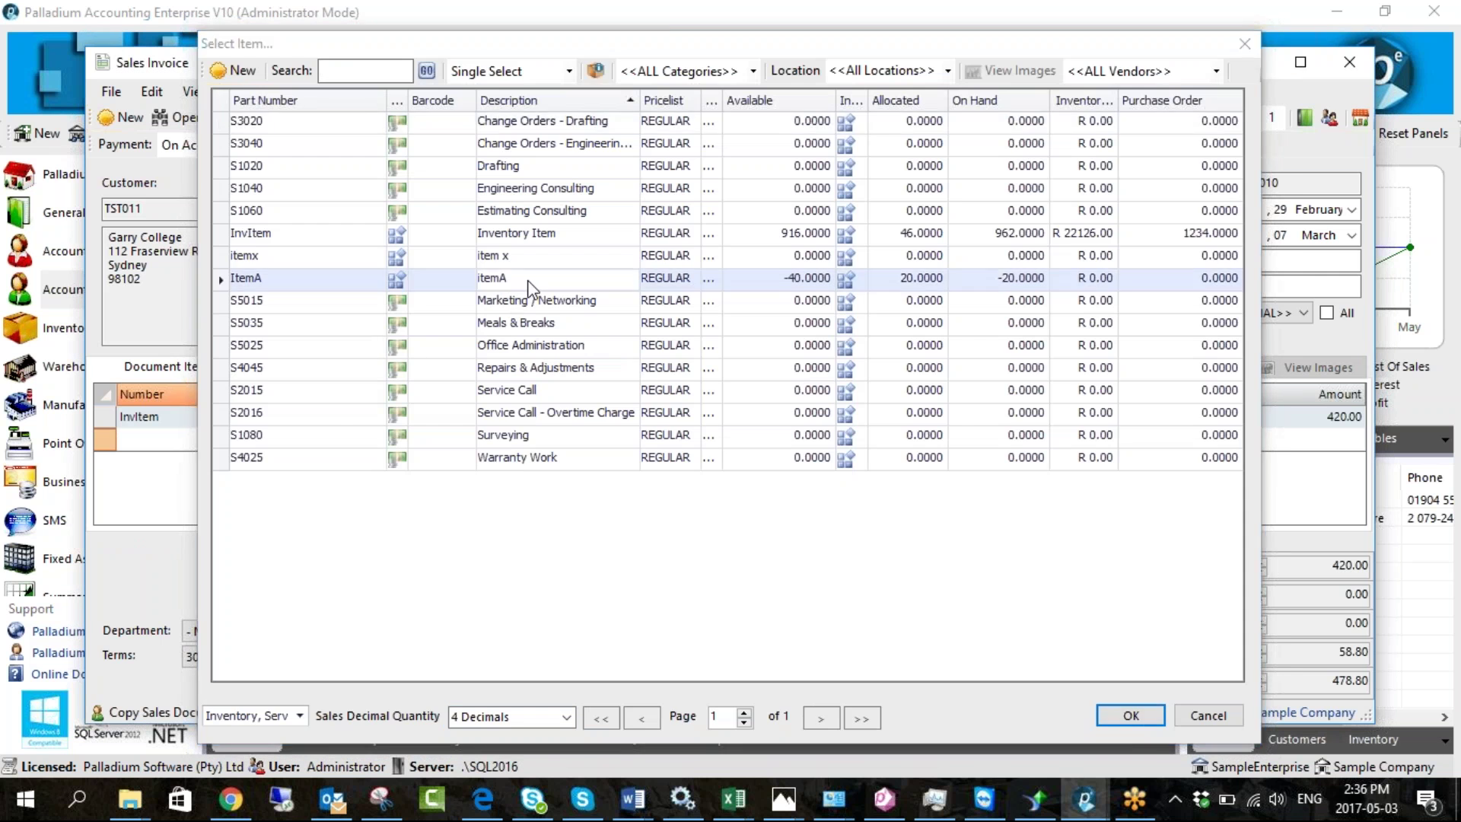
double_click(526, 282)
left_click(732, 438)
type("5")
key("Tab")
type("2")
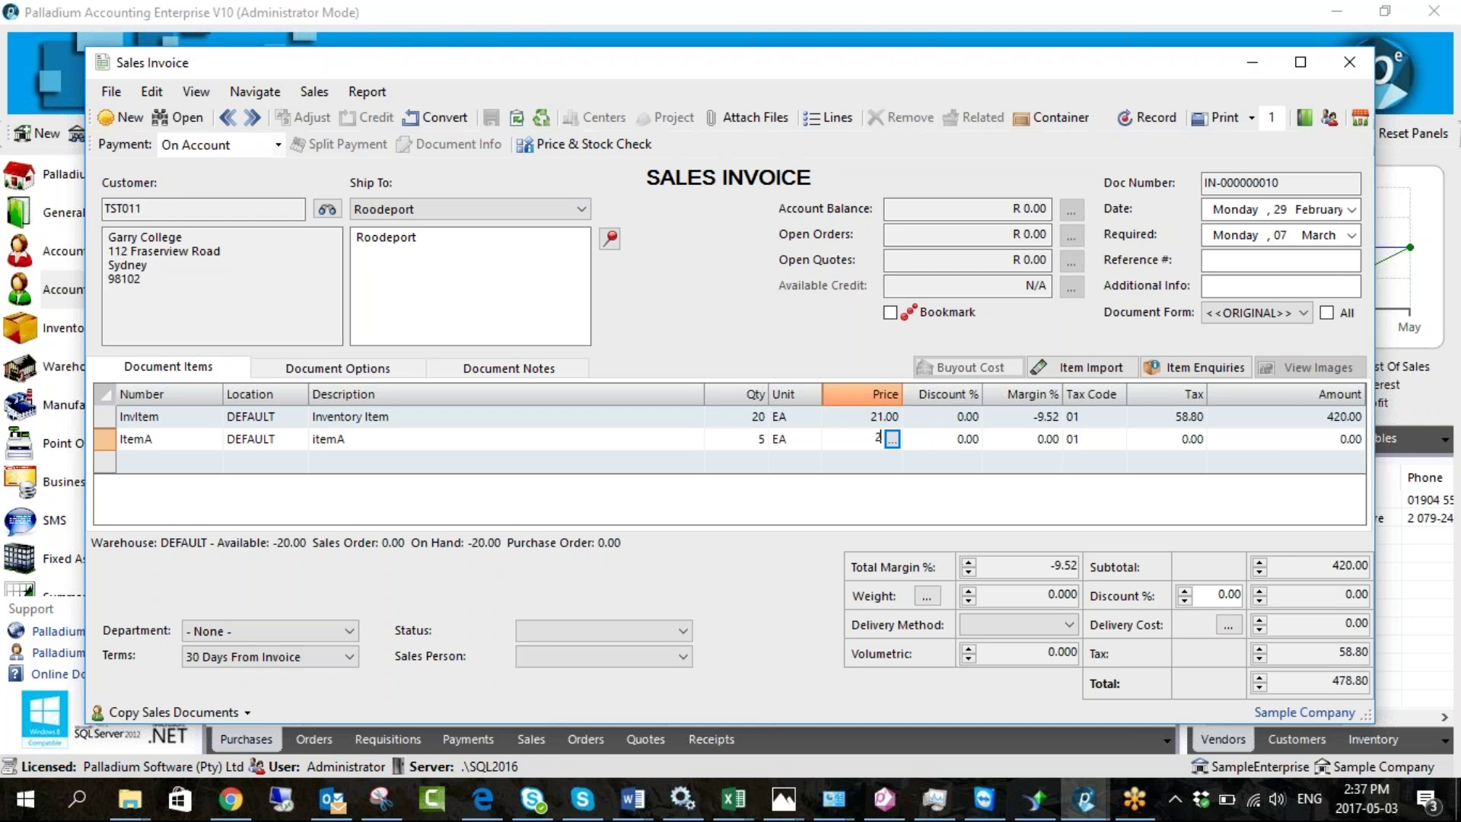
key("Tab")
left_click(1151, 124)
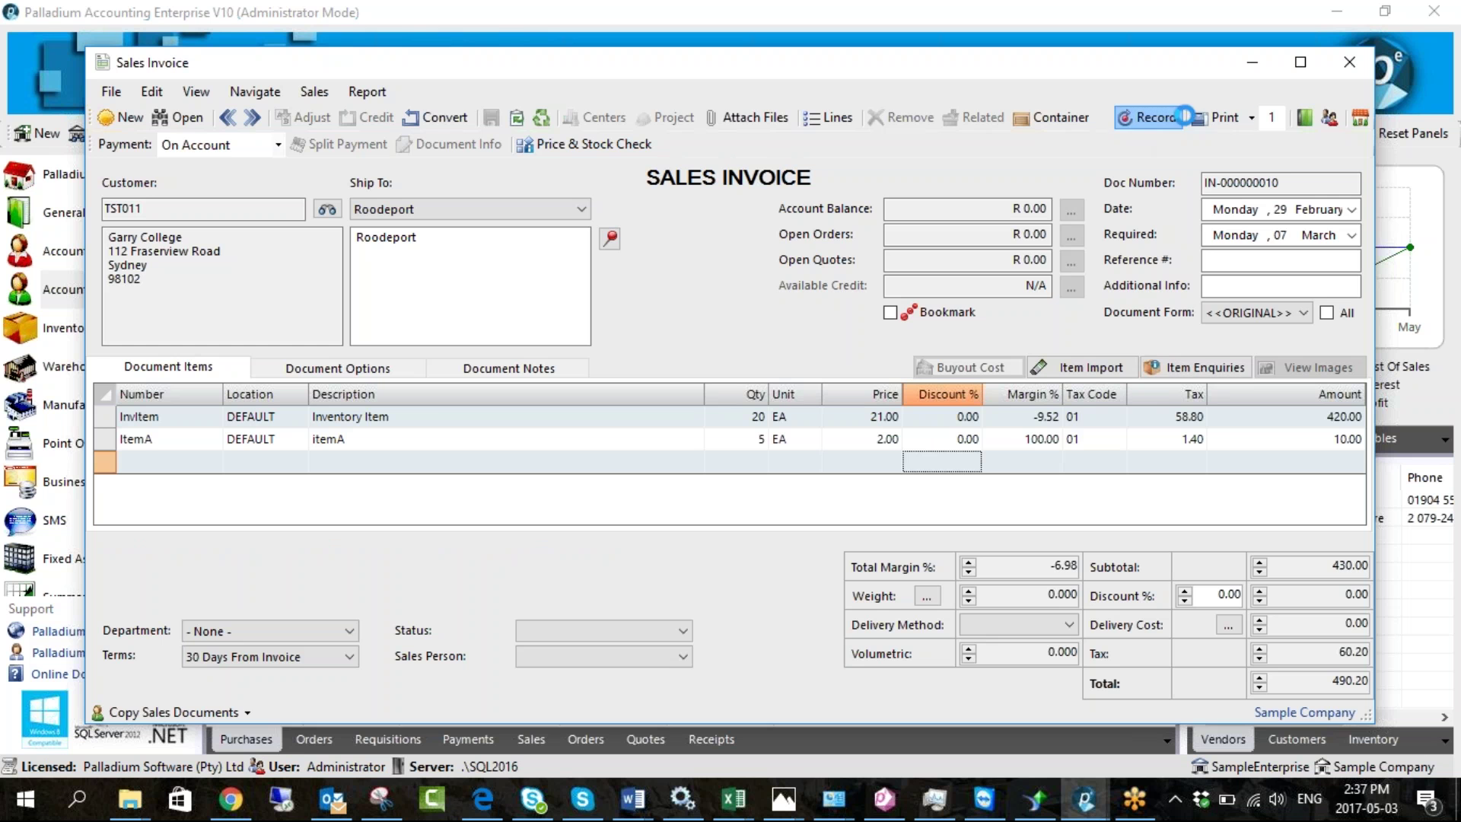
left_click(1360, 61)
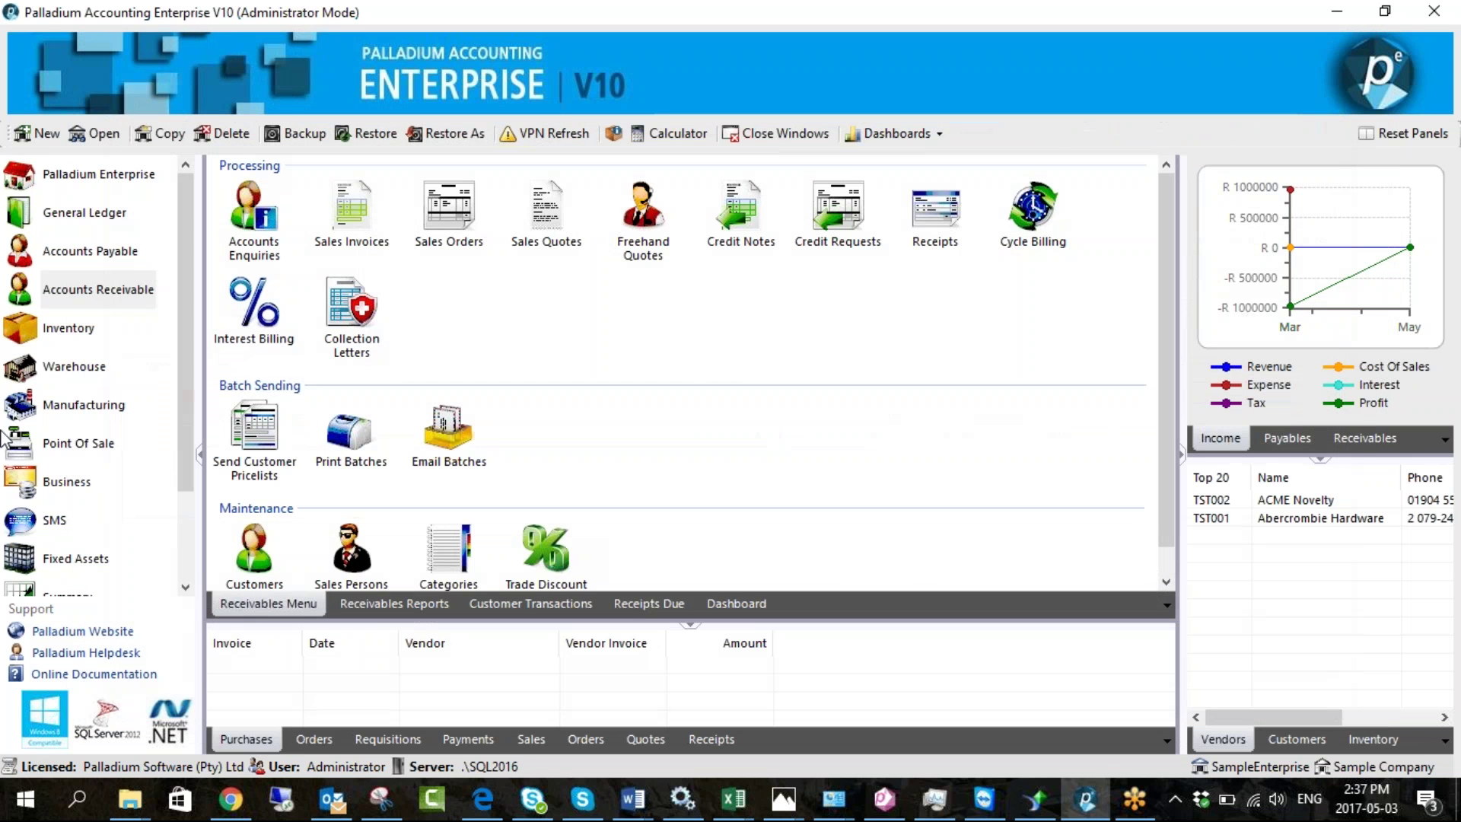
Examine the invoice lines available for a warehouse shipment on delivery route N1, and close without loading any
left_click(91, 368)
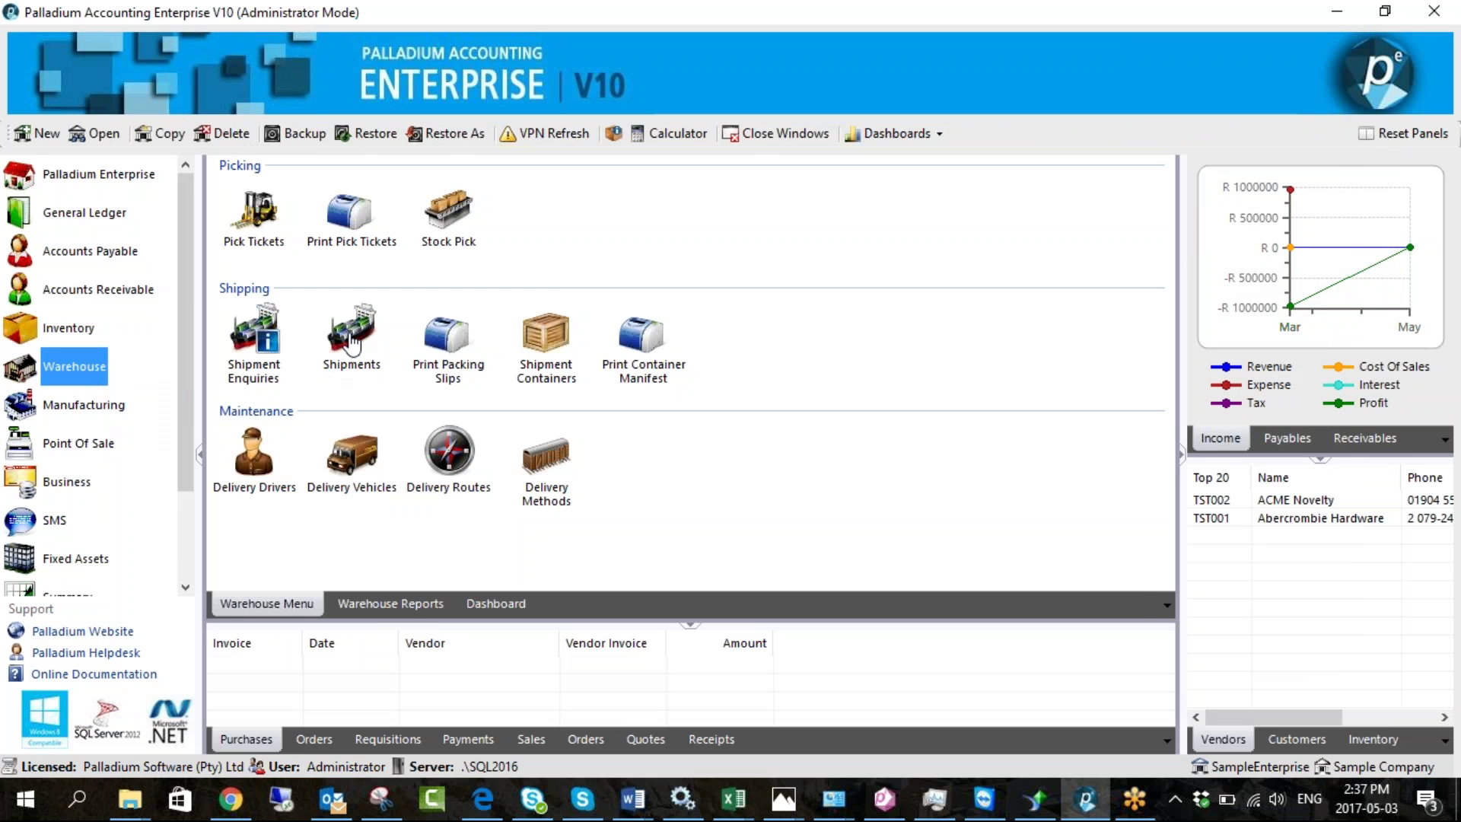
double_click(351, 344)
left_click(420, 185)
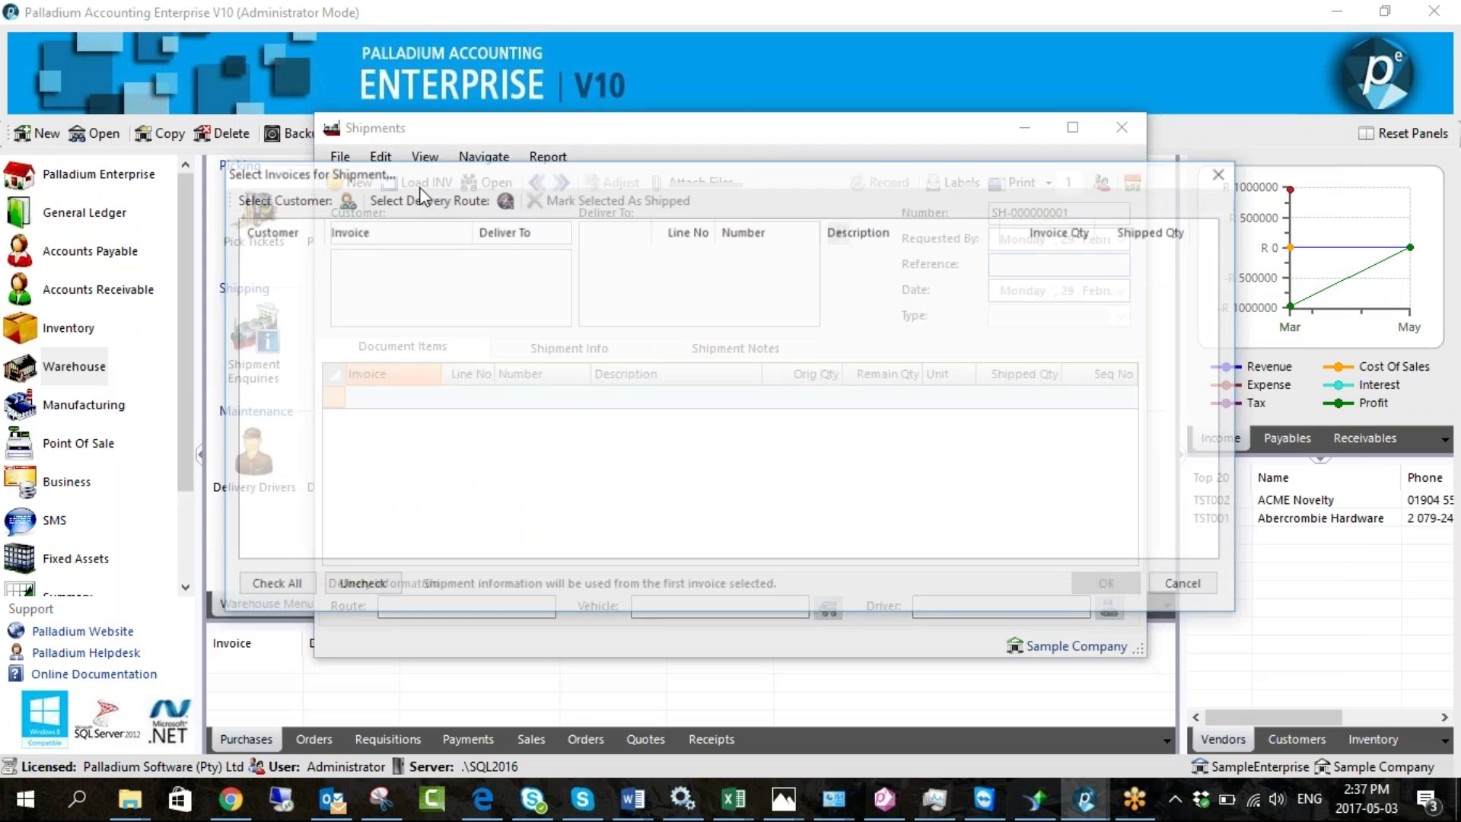
left_click(502, 199)
double_click(402, 277)
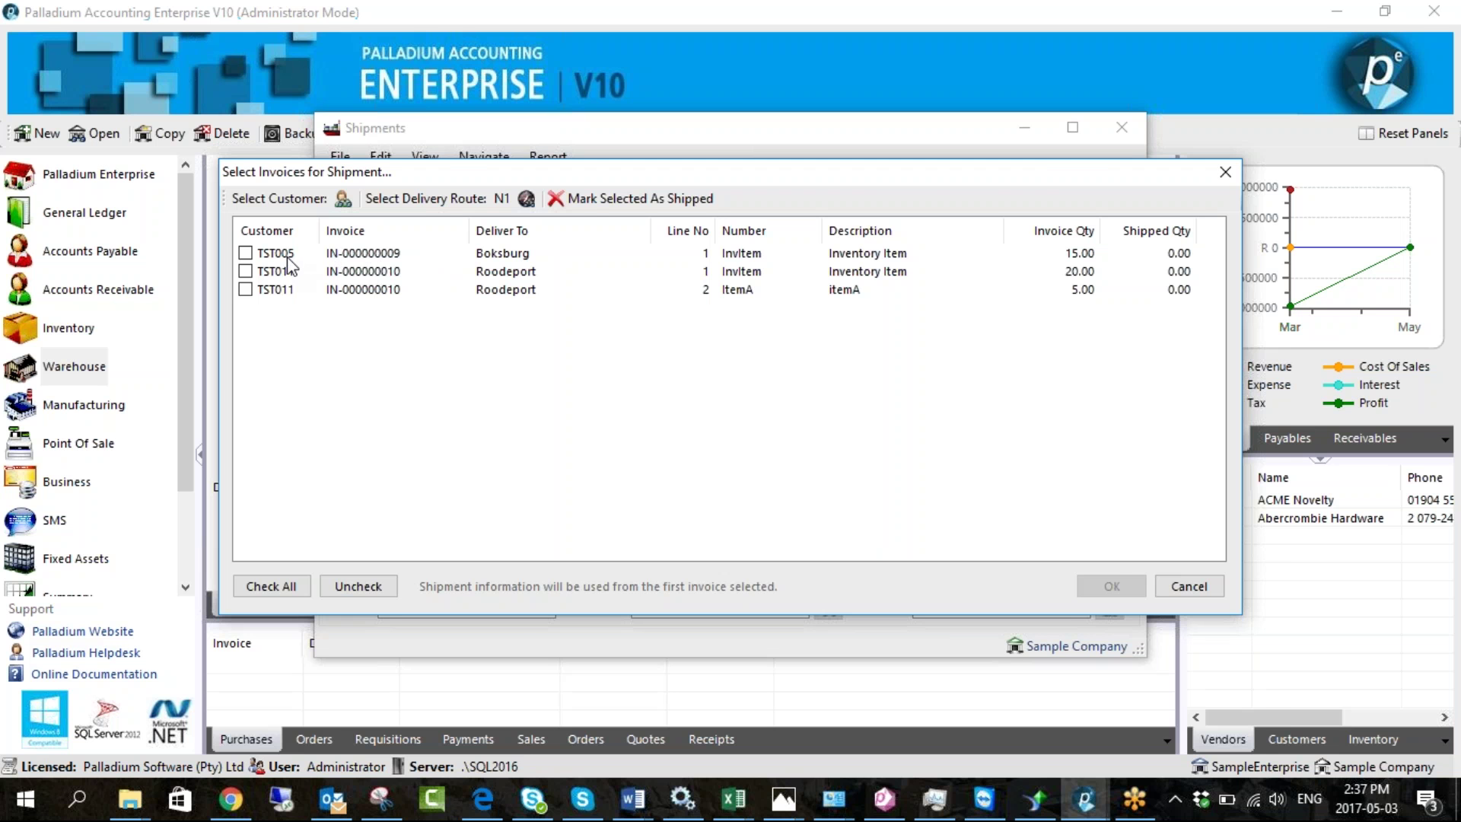
left_click_drag(611, 175, 626, 325)
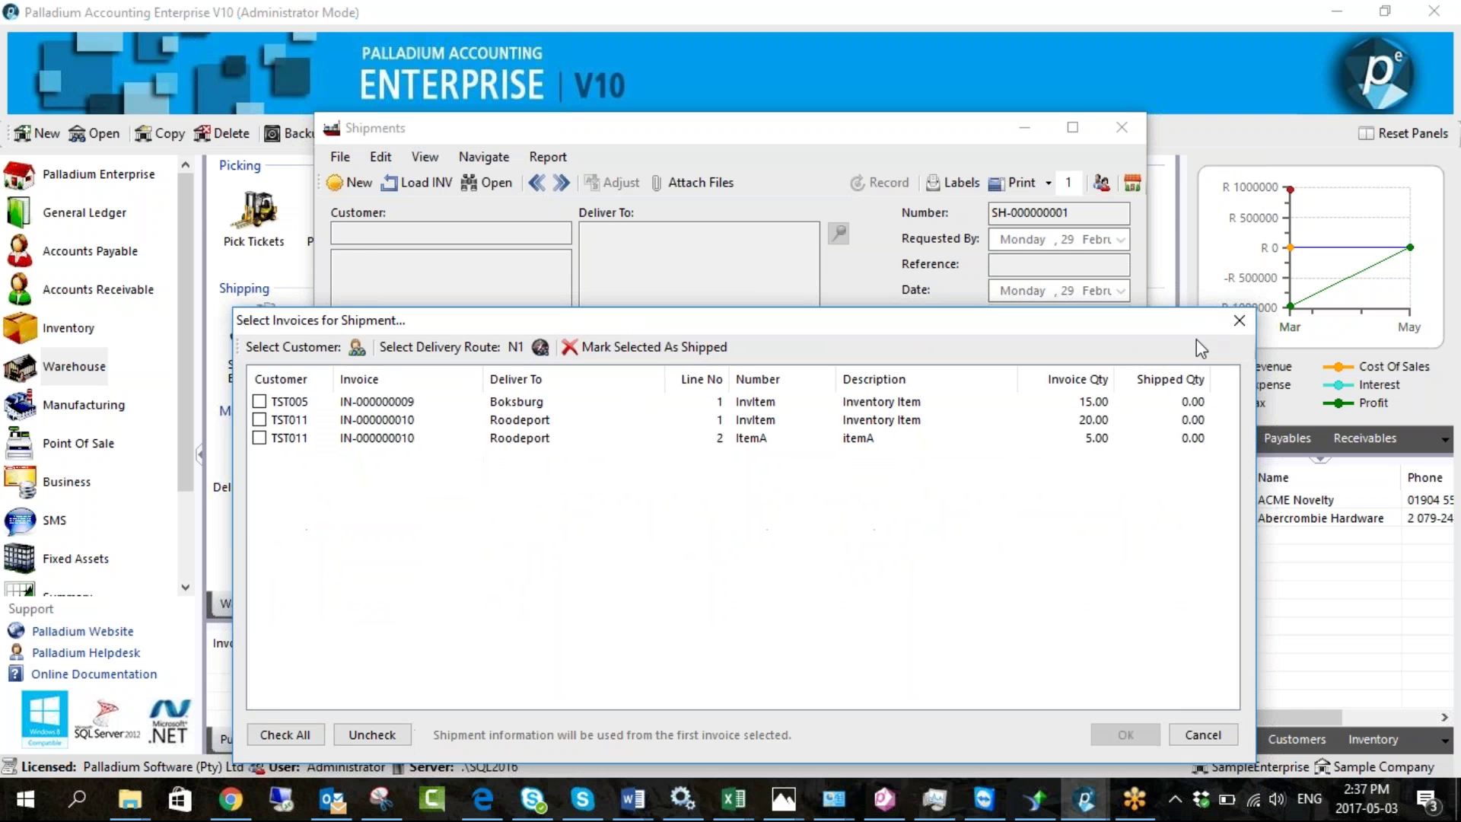
left_click(1231, 328)
left_click(1122, 127)
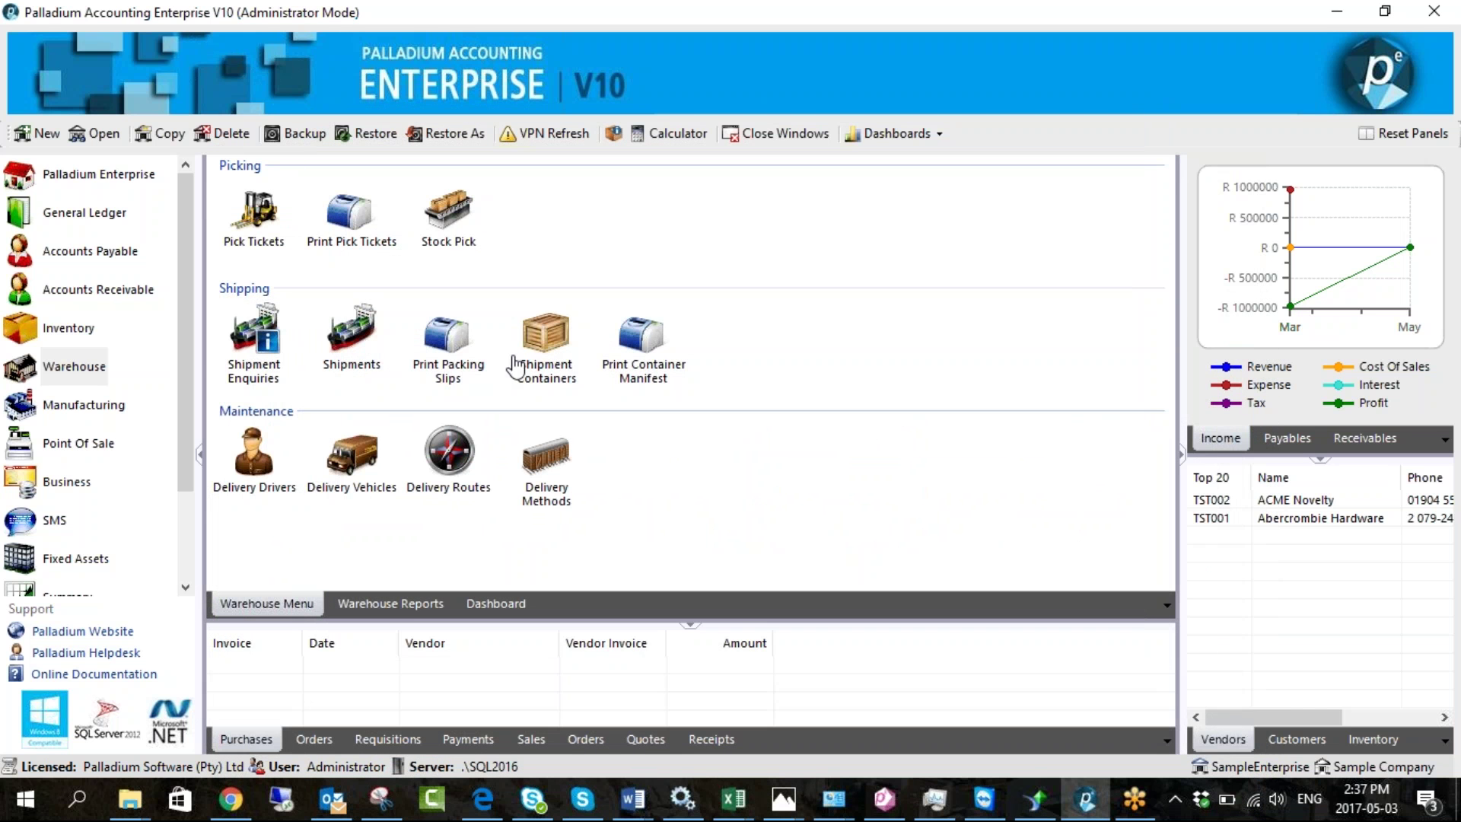
Try to load the Inventory Item lines of the Boksburg and Roodeport invoices on route N1 into one shipment
left_click(349, 352)
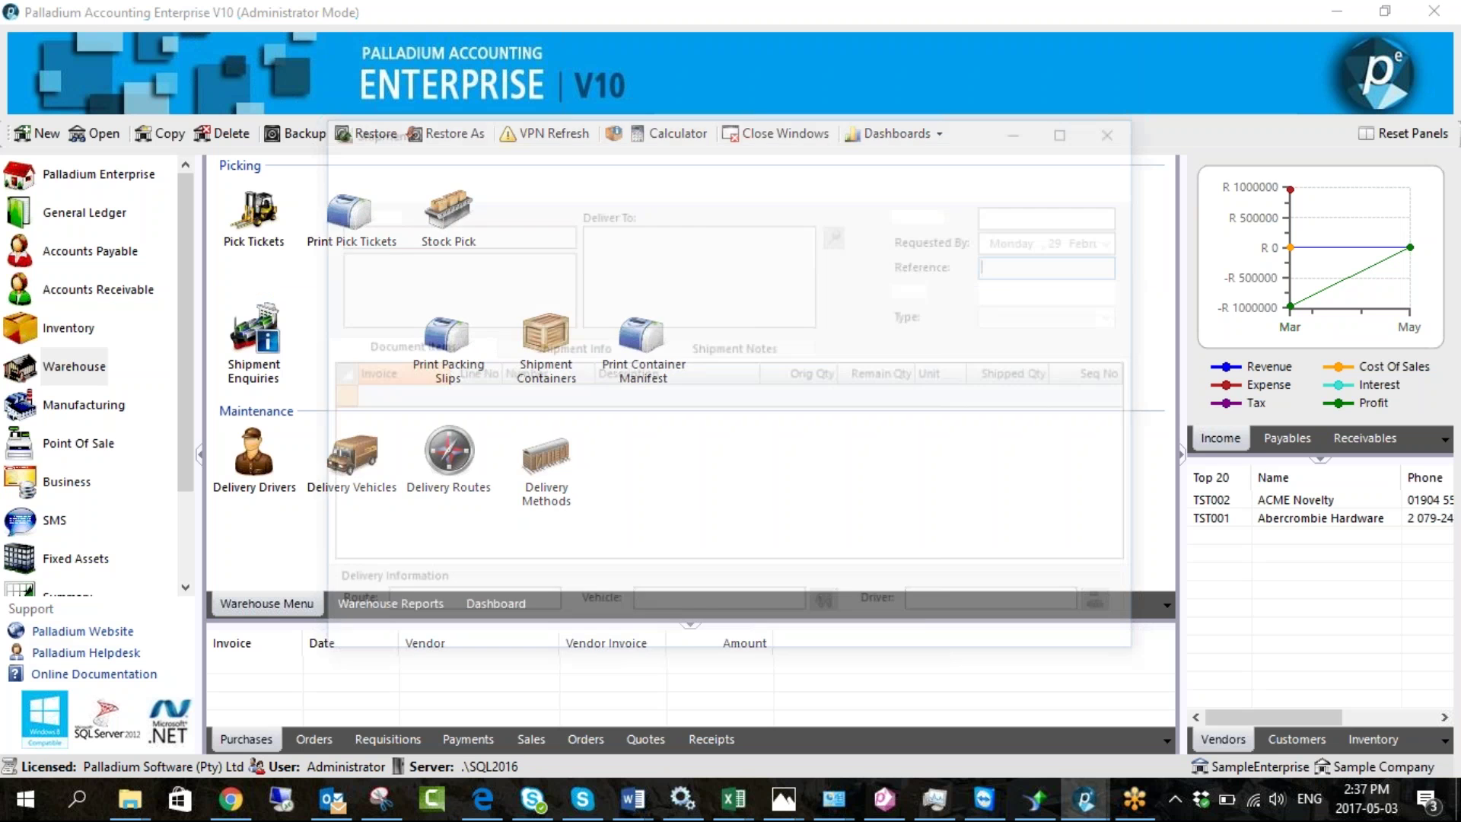
left_click(440, 184)
left_click(523, 199)
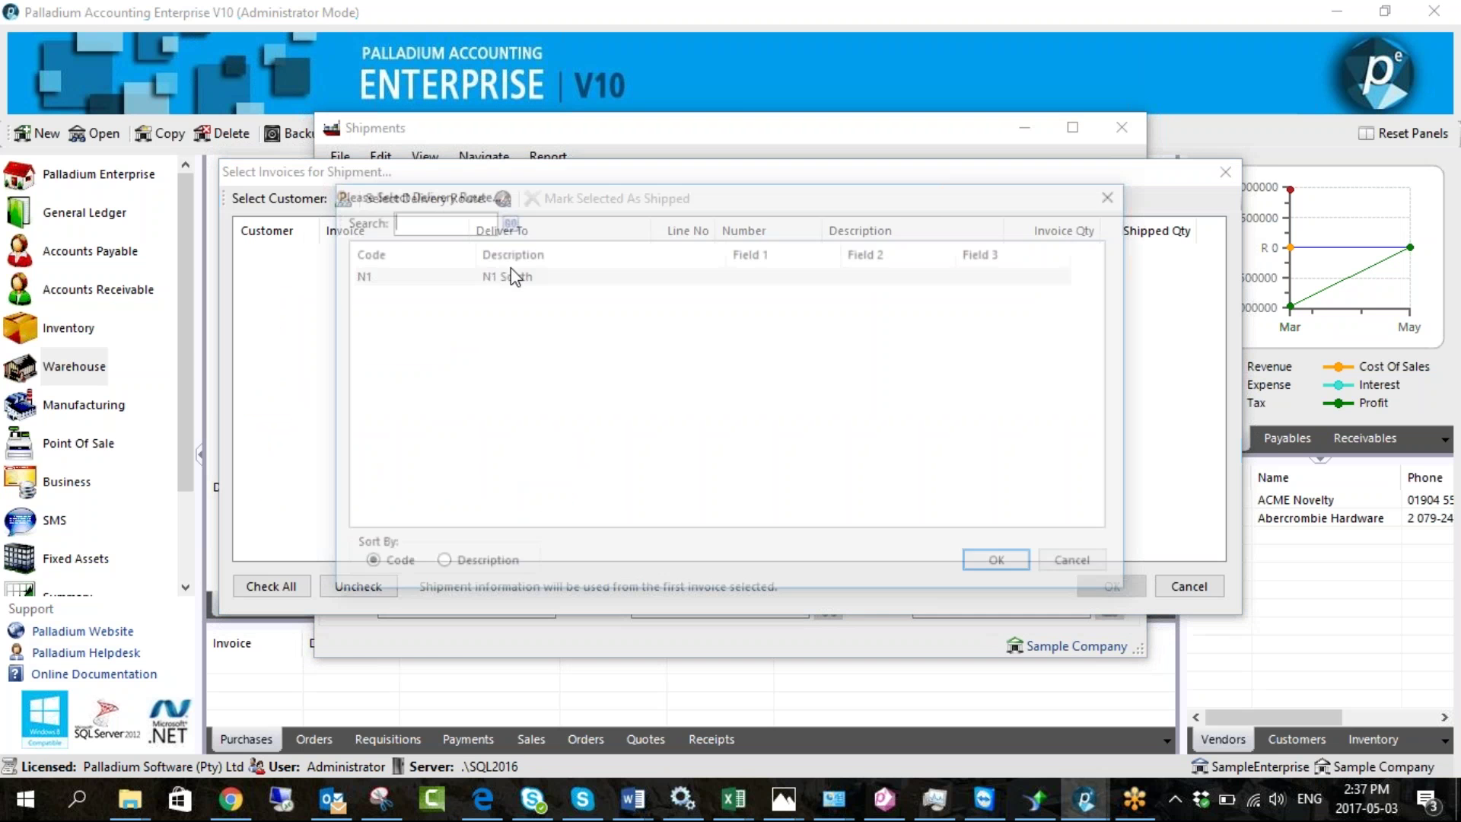
double_click(483, 276)
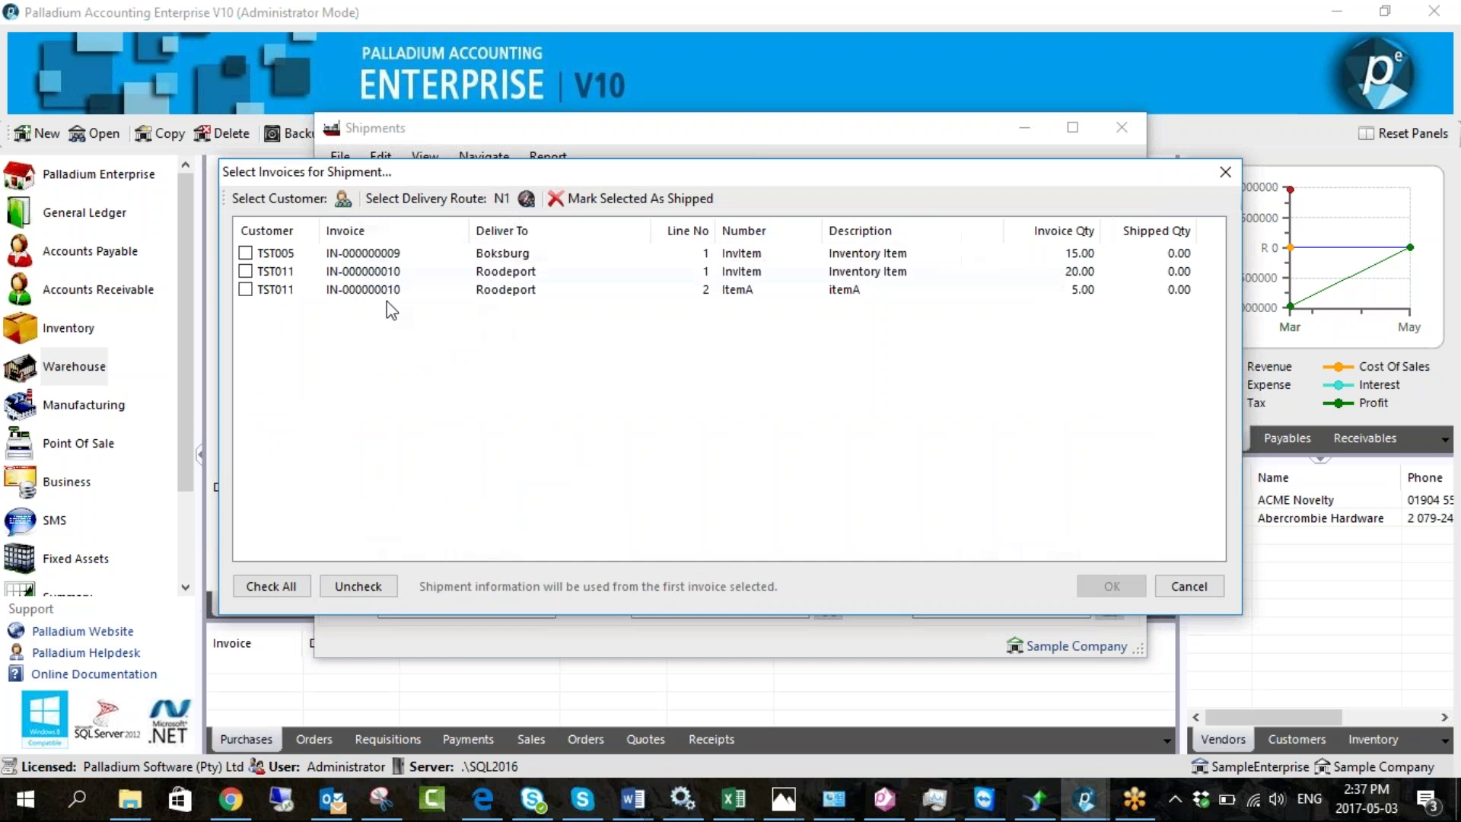
left_click(245, 253)
left_click(1104, 588)
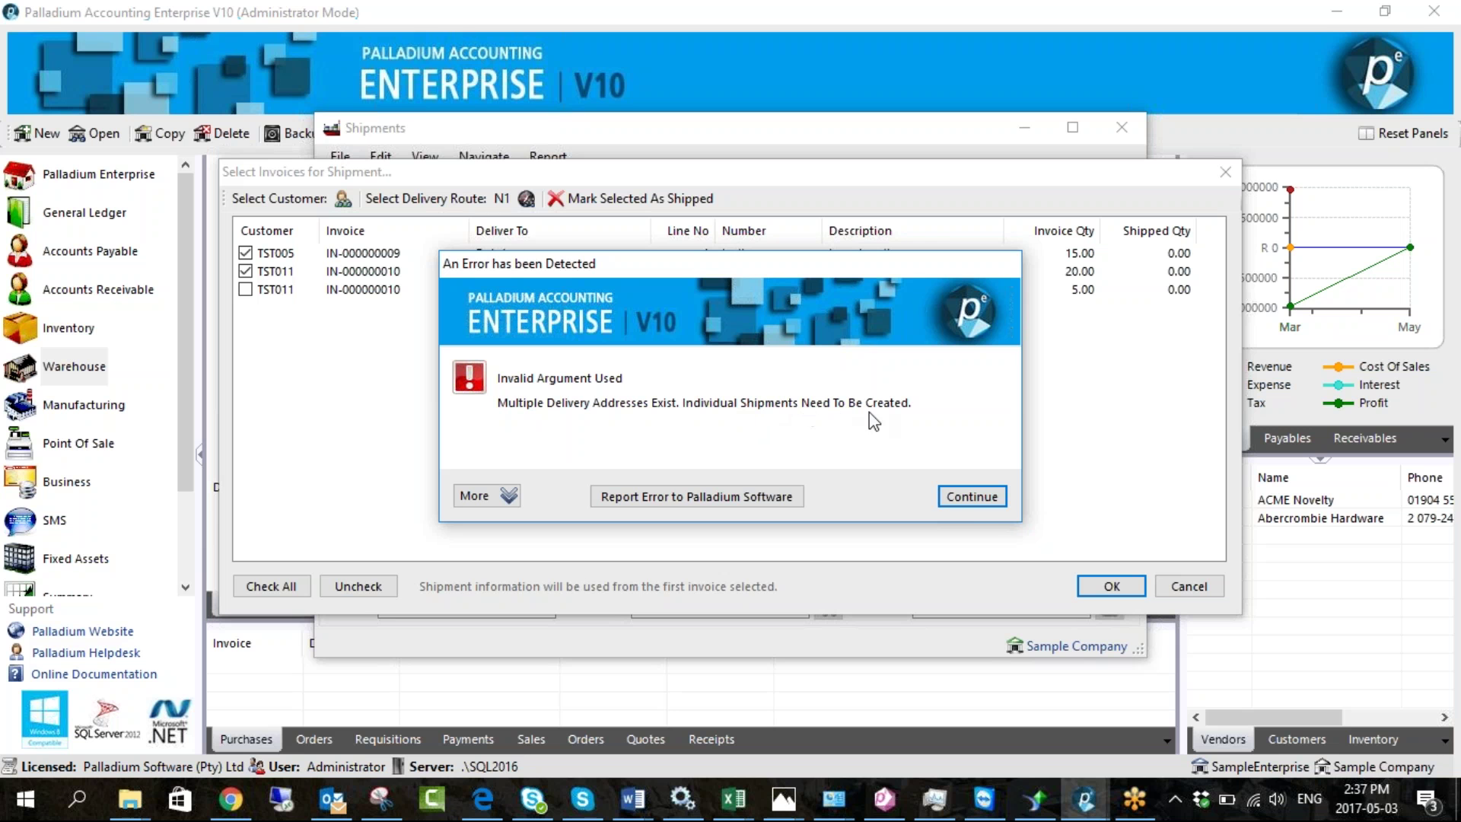
left_click(972, 497)
left_click(1182, 588)
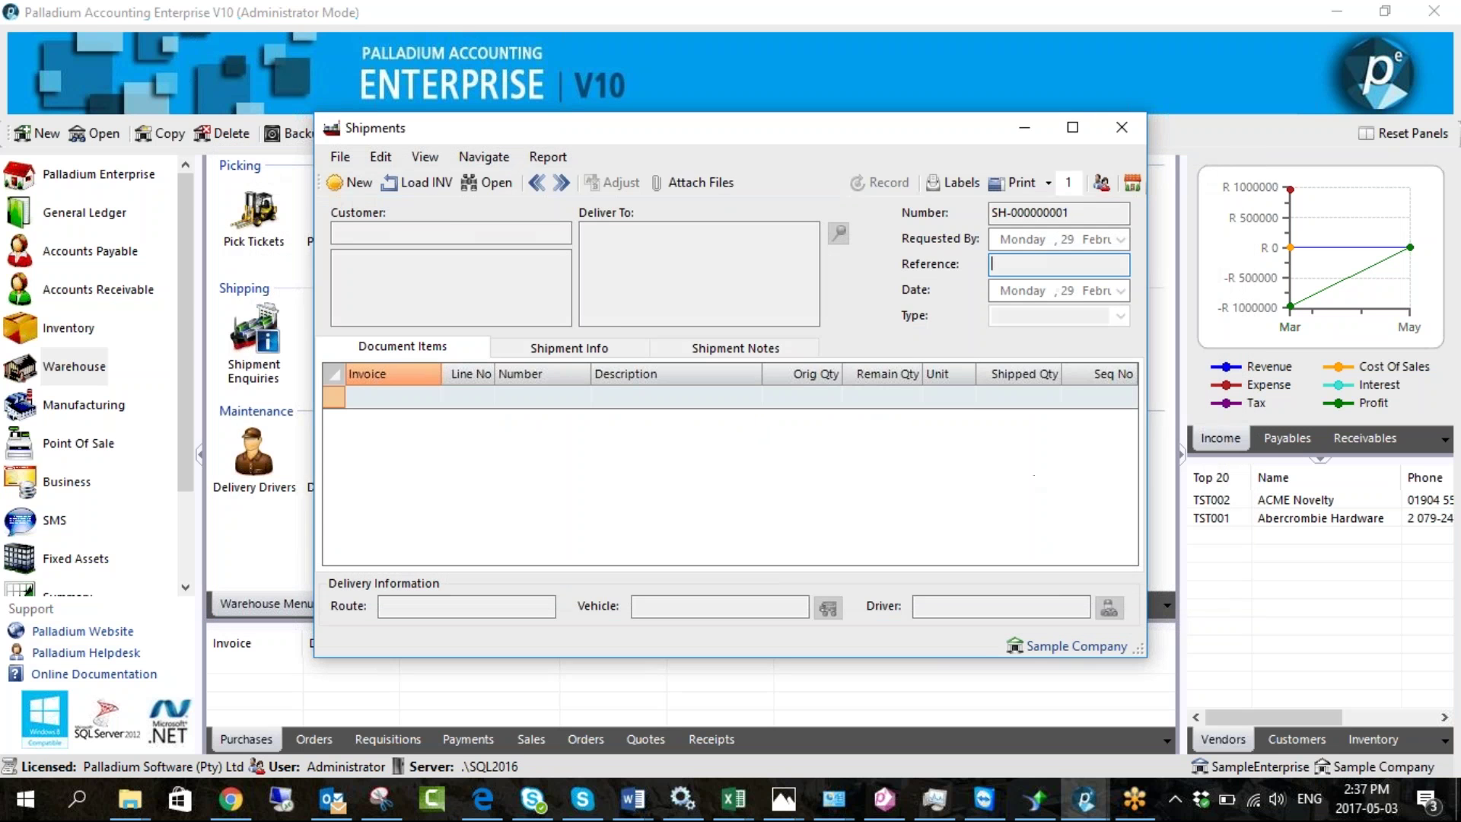
left_click(1121, 127)
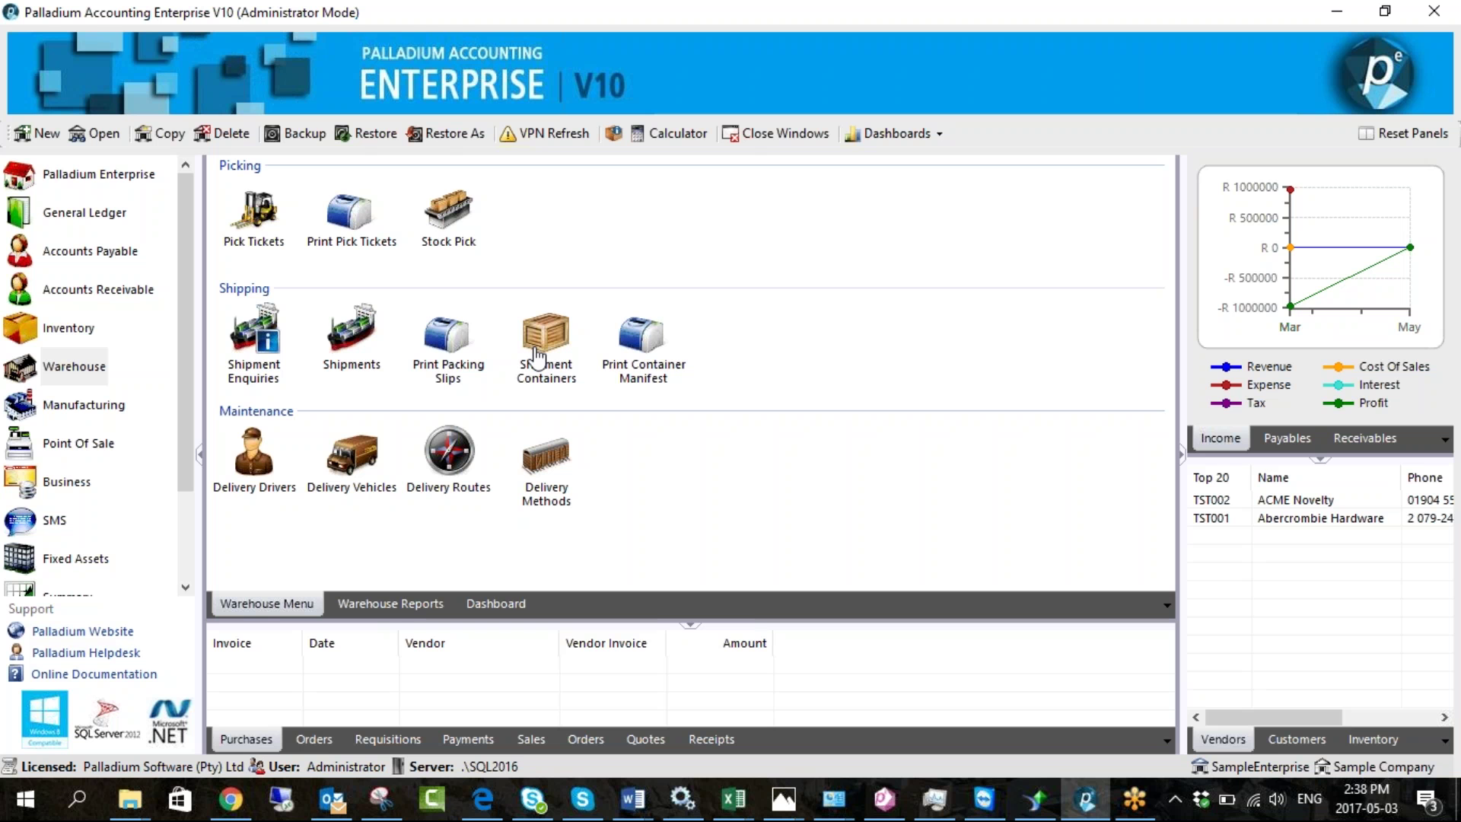
Load both Roodeport invoice lines on delivery route N1, Inventory Item and itemA, into a new shipment
double_click(350, 331)
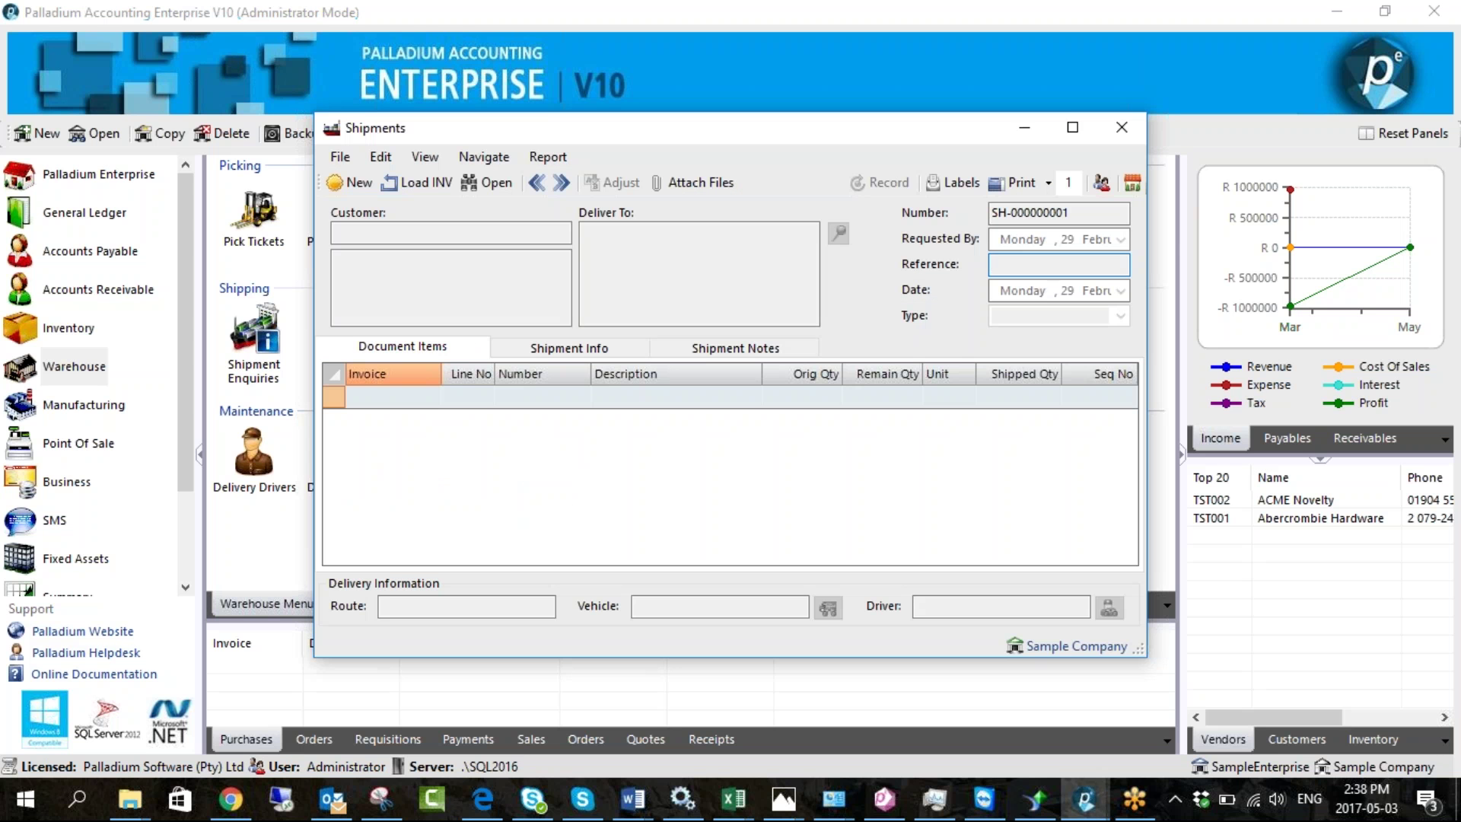
left_click(417, 184)
left_click(503, 199)
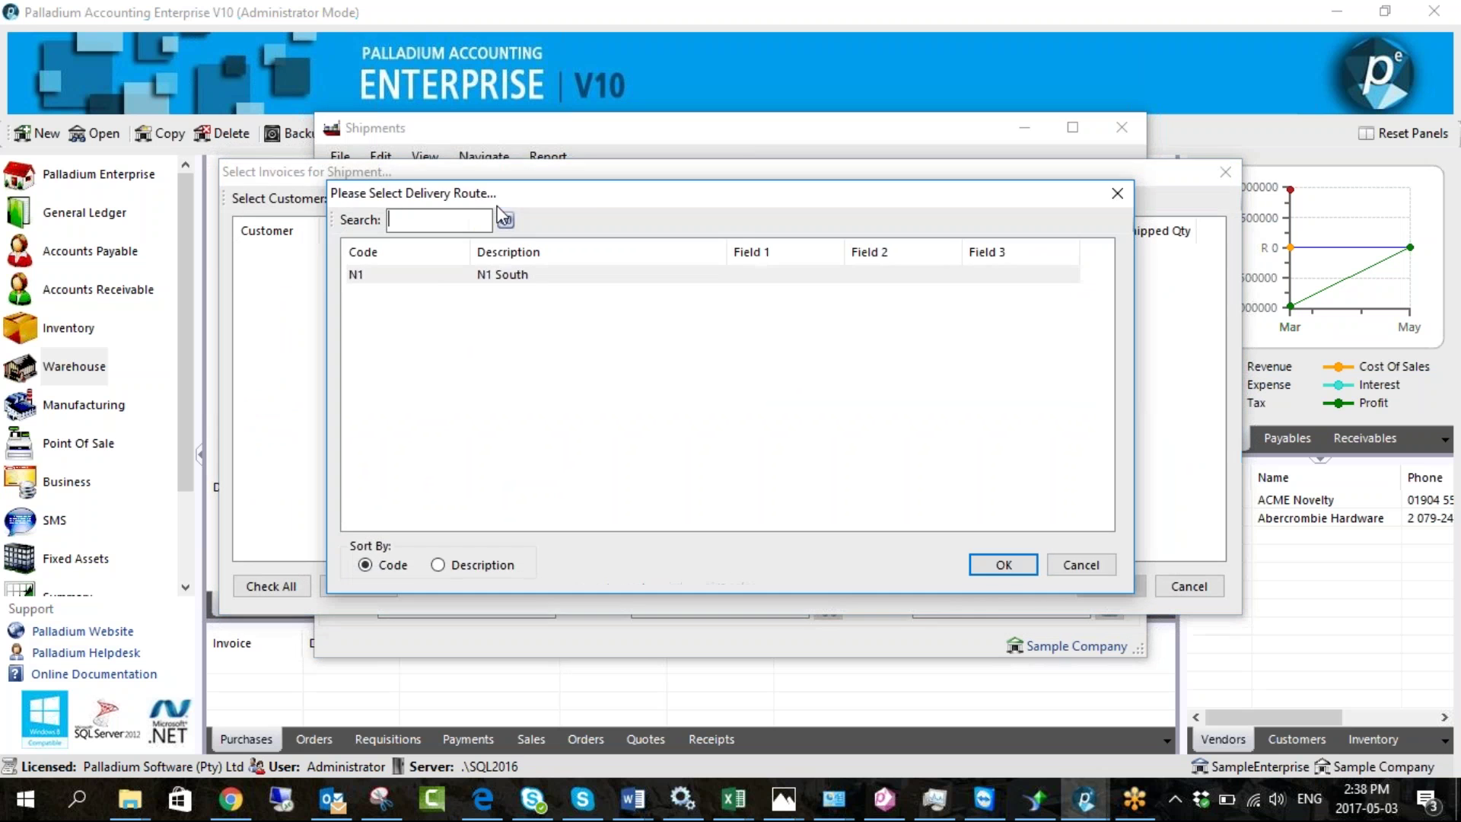
left_click(440, 280)
double_click(439, 275)
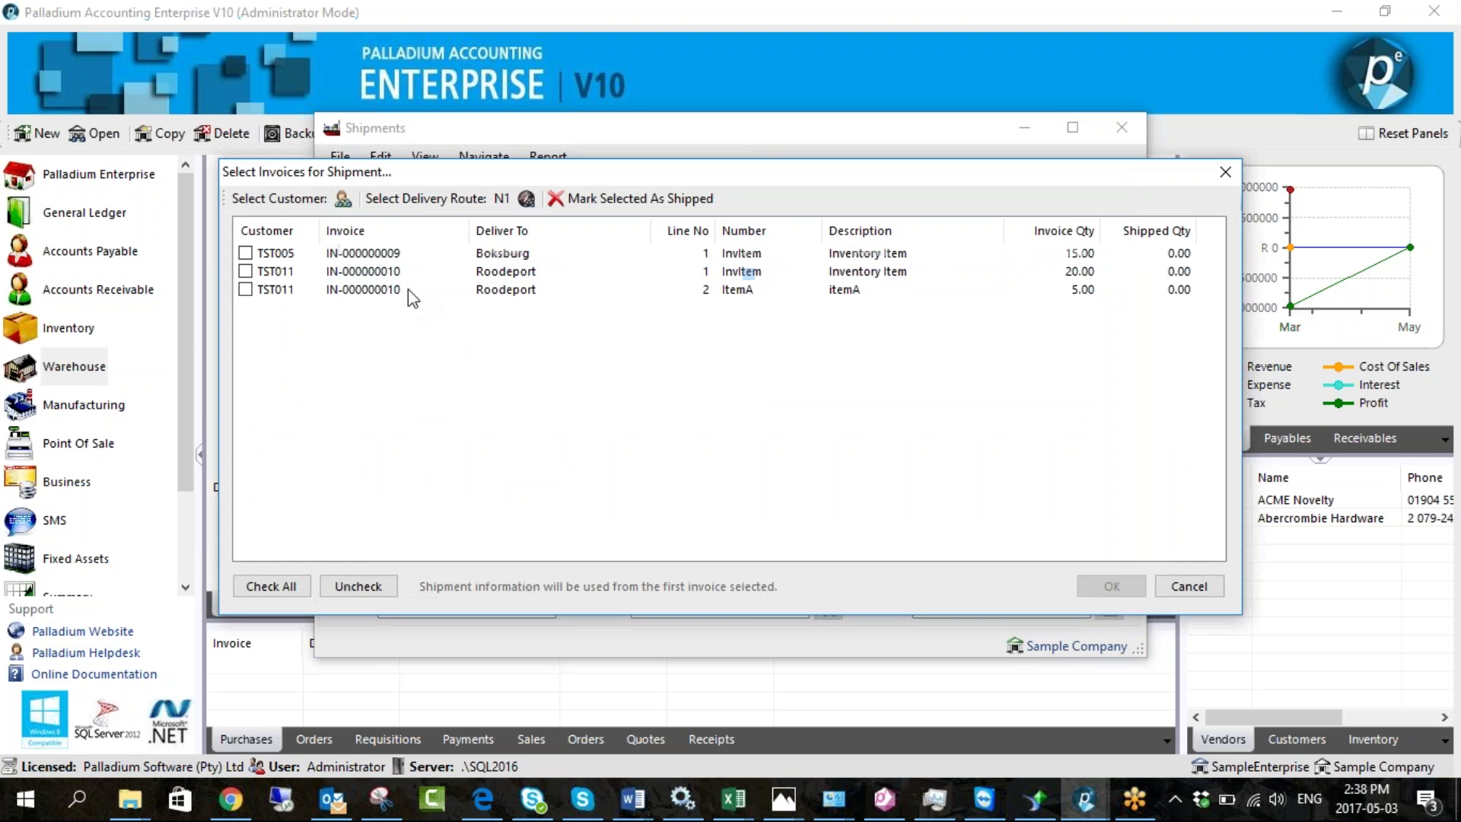
left_click(245, 271)
left_click(245, 290)
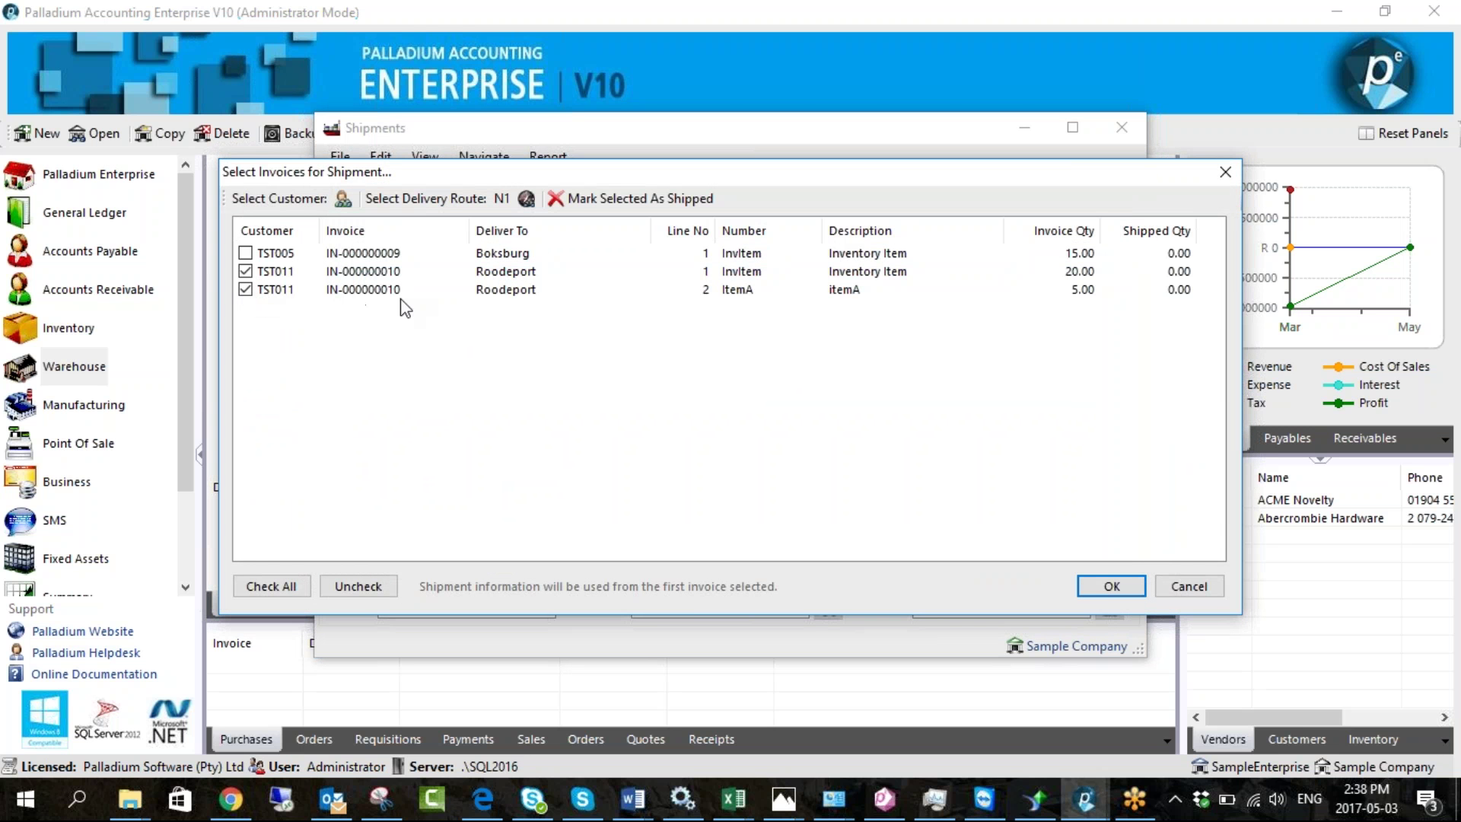
left_click(1112, 586)
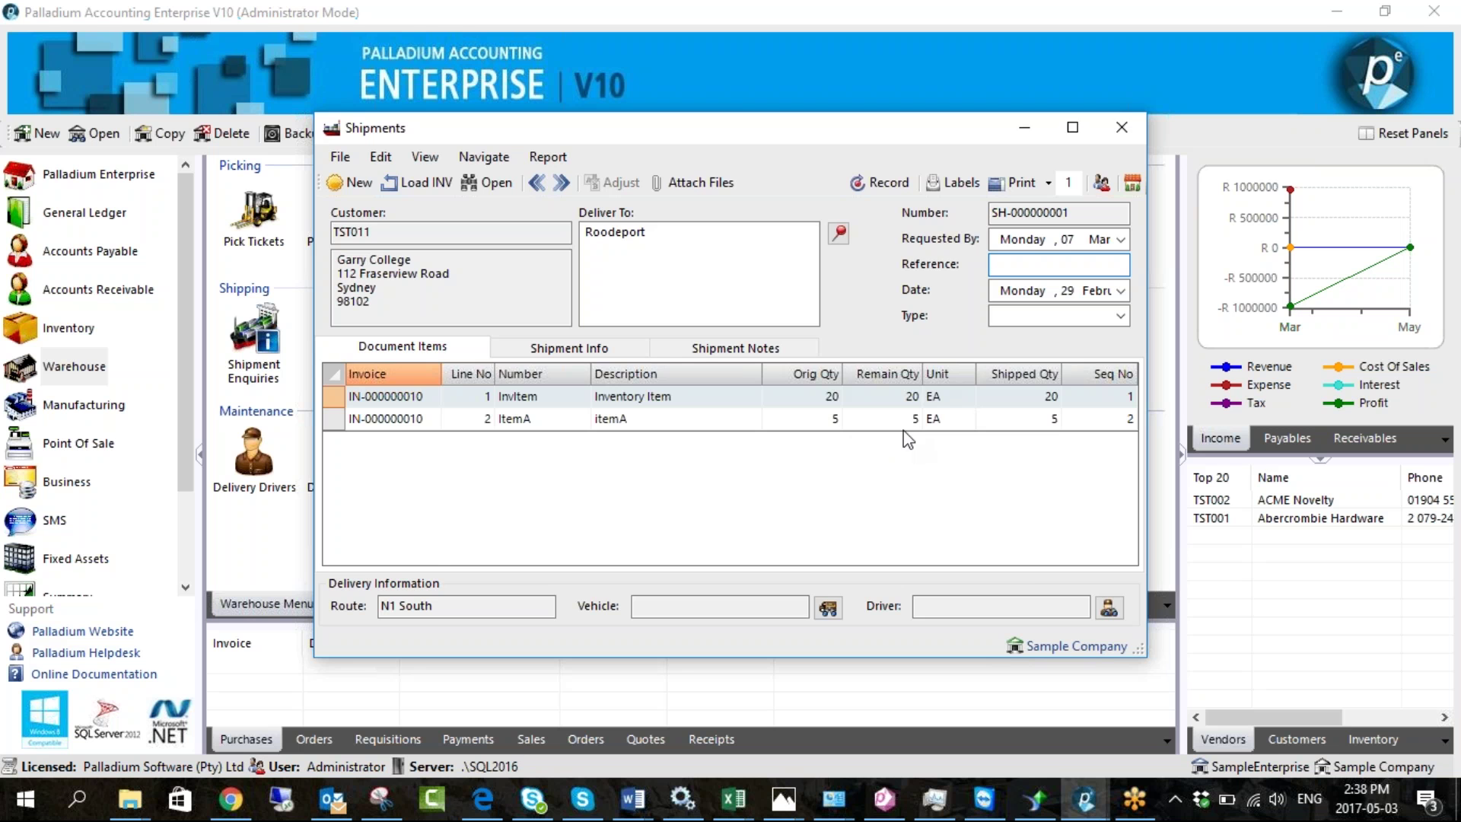
Assign the Van vehicle and the listed delivery driver to the Roodeport shipment, and set its type to Box
left_click(826, 608)
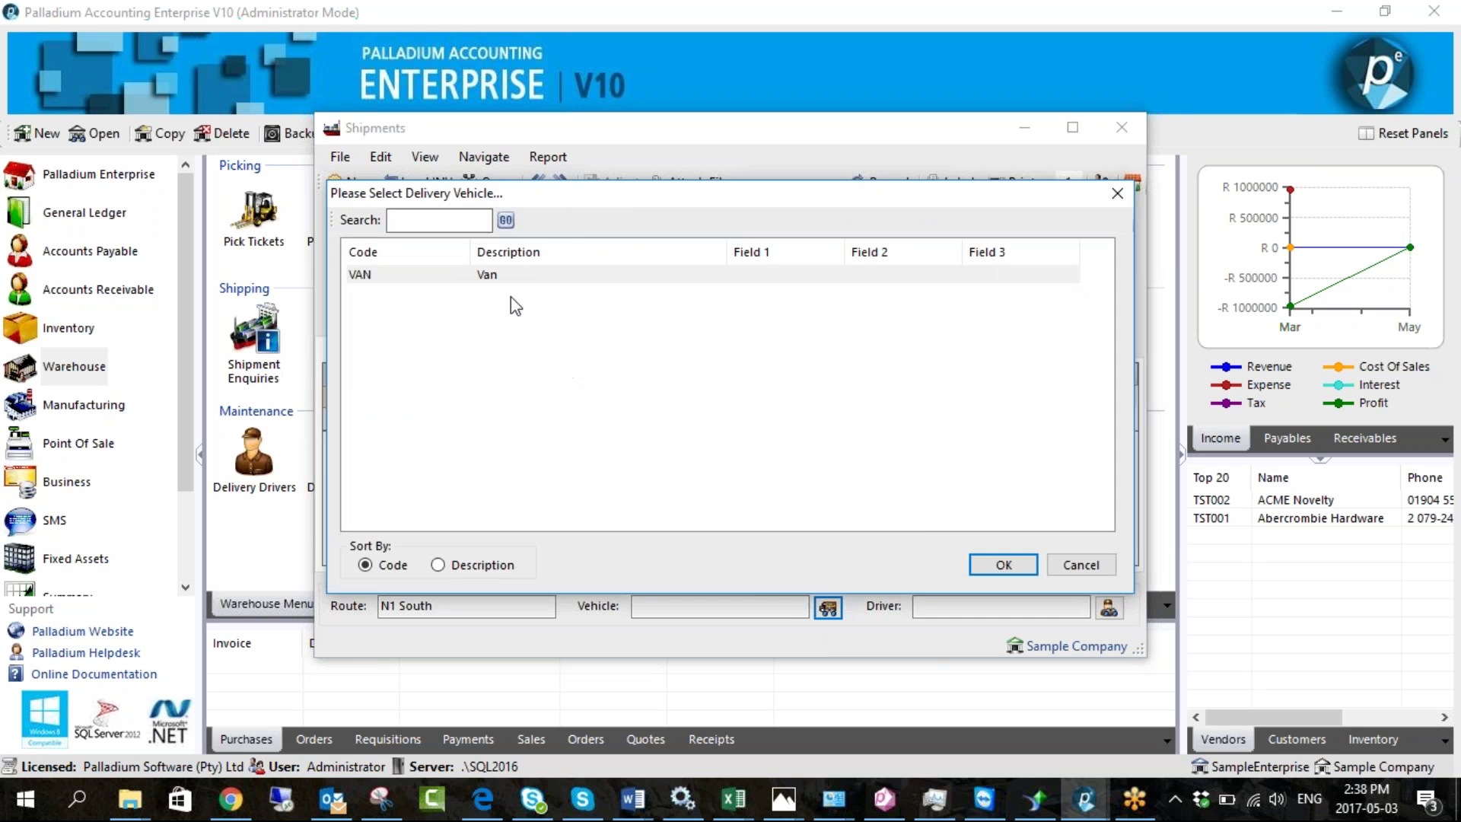
double_click(500, 281)
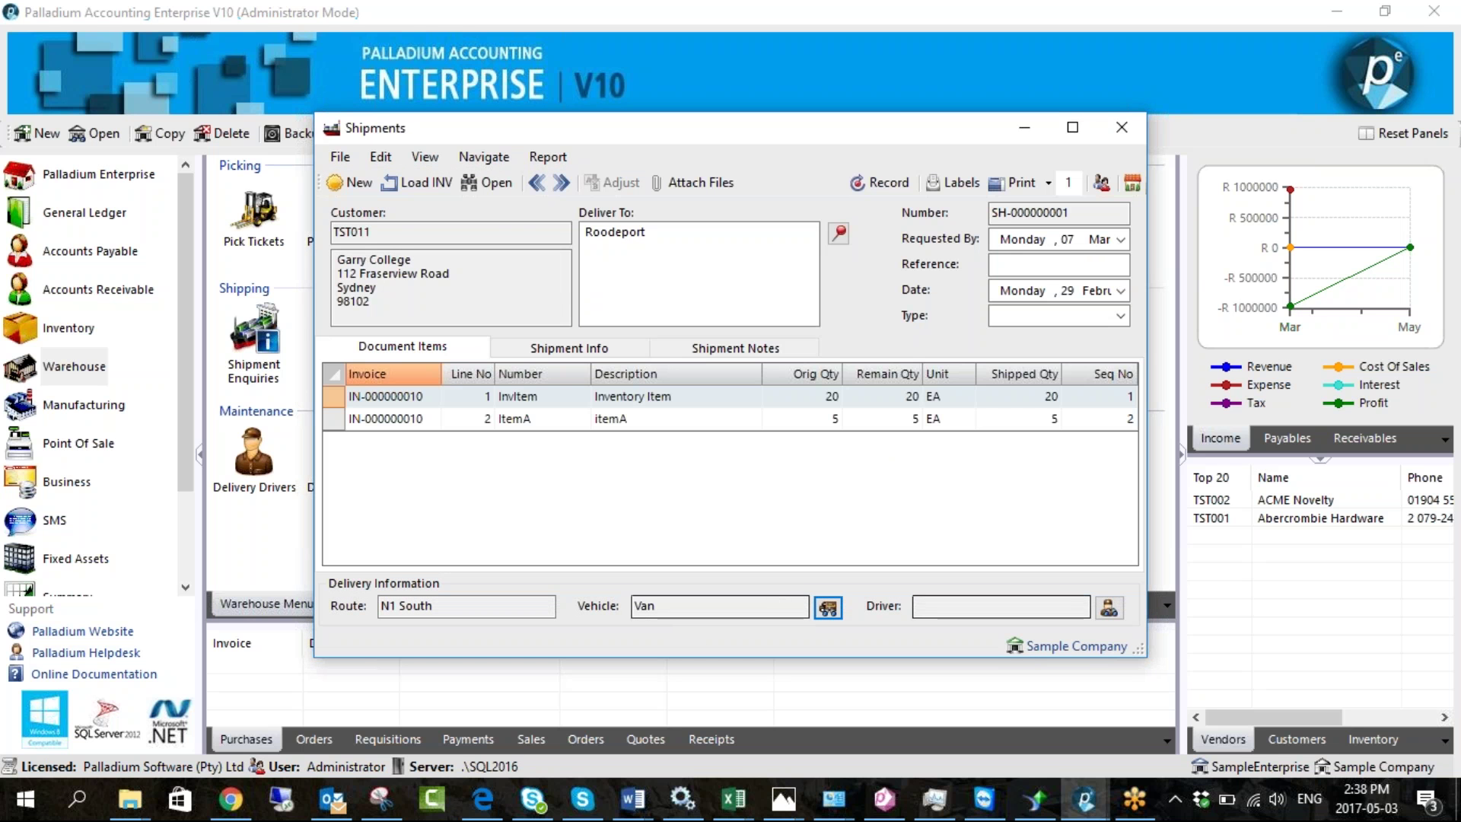
left_click(1109, 608)
double_click(494, 277)
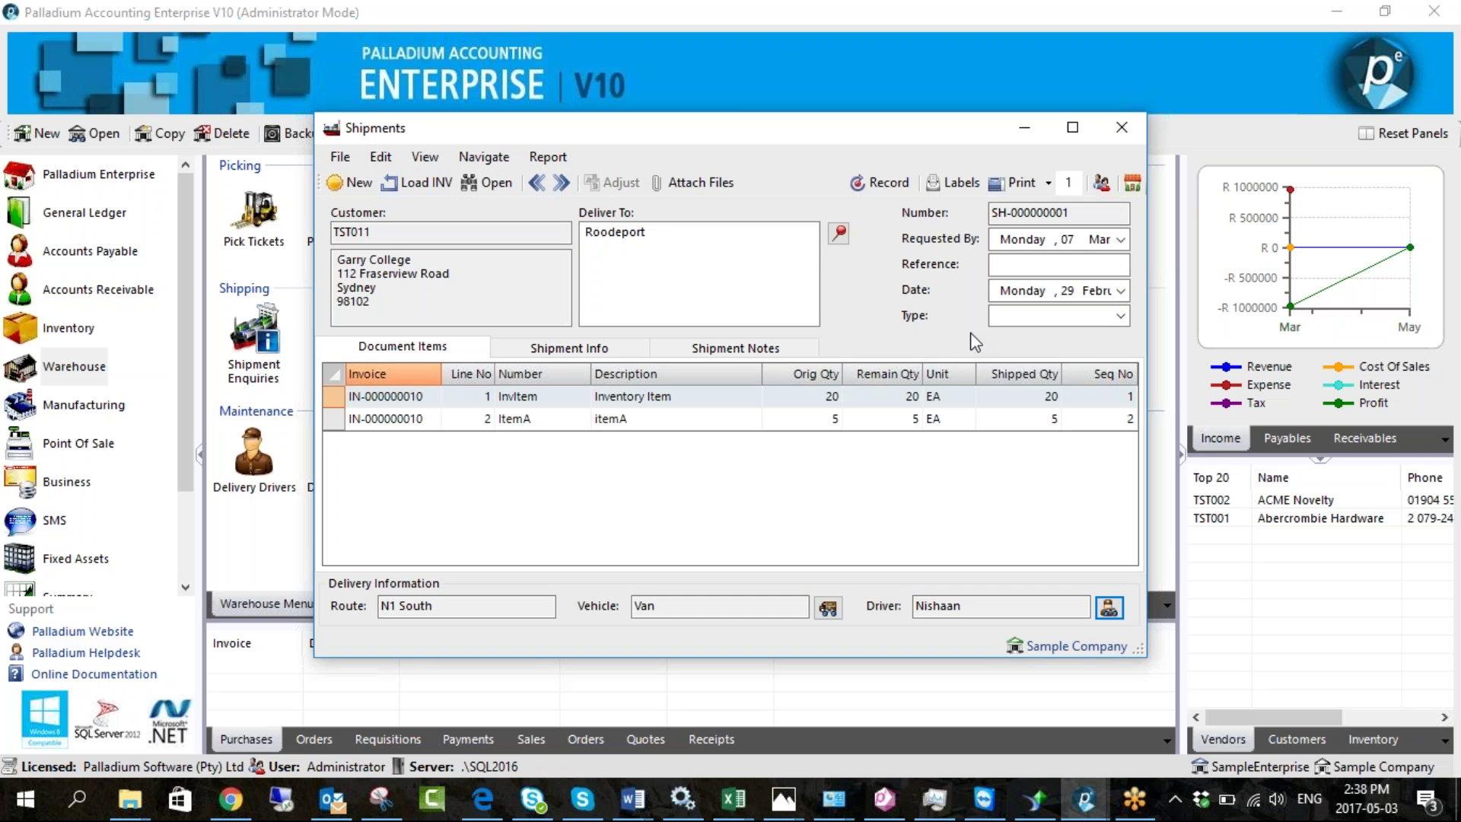
left_click(1111, 318)
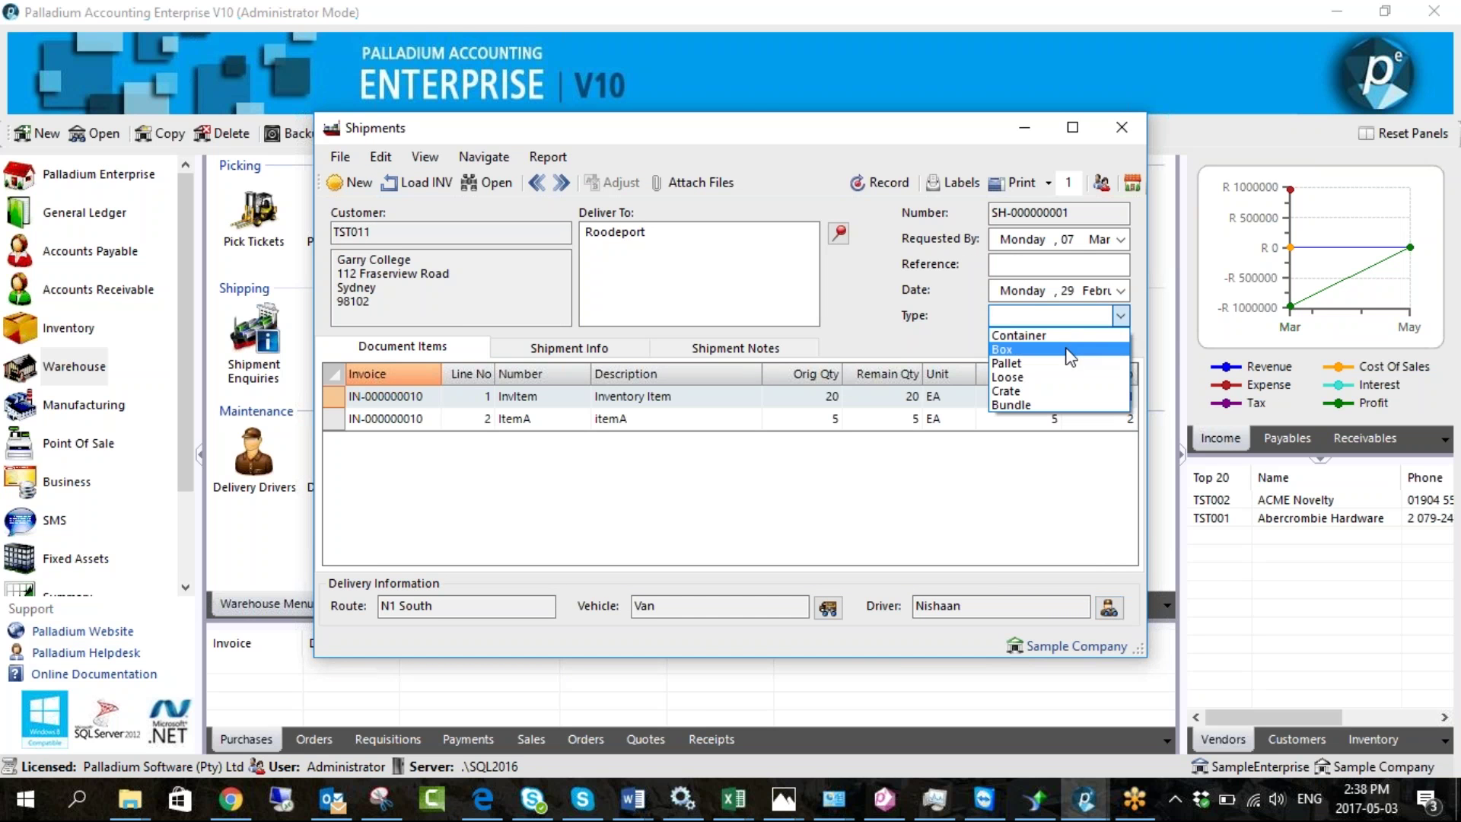
left_click(1066, 349)
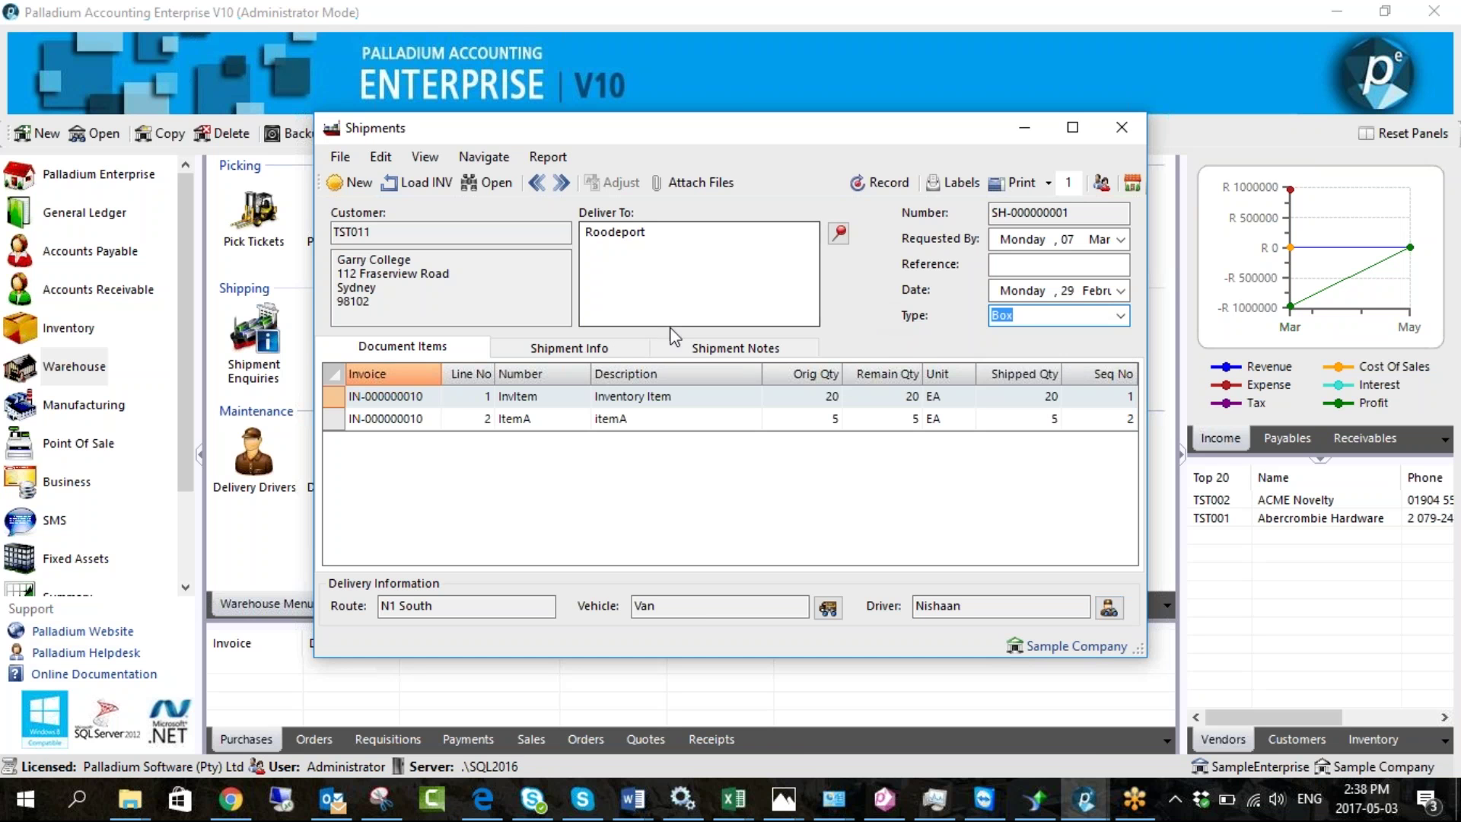
Review the Roodeport shipment's tracking, dimension and notes details, and record the shipment
left_click(586, 346)
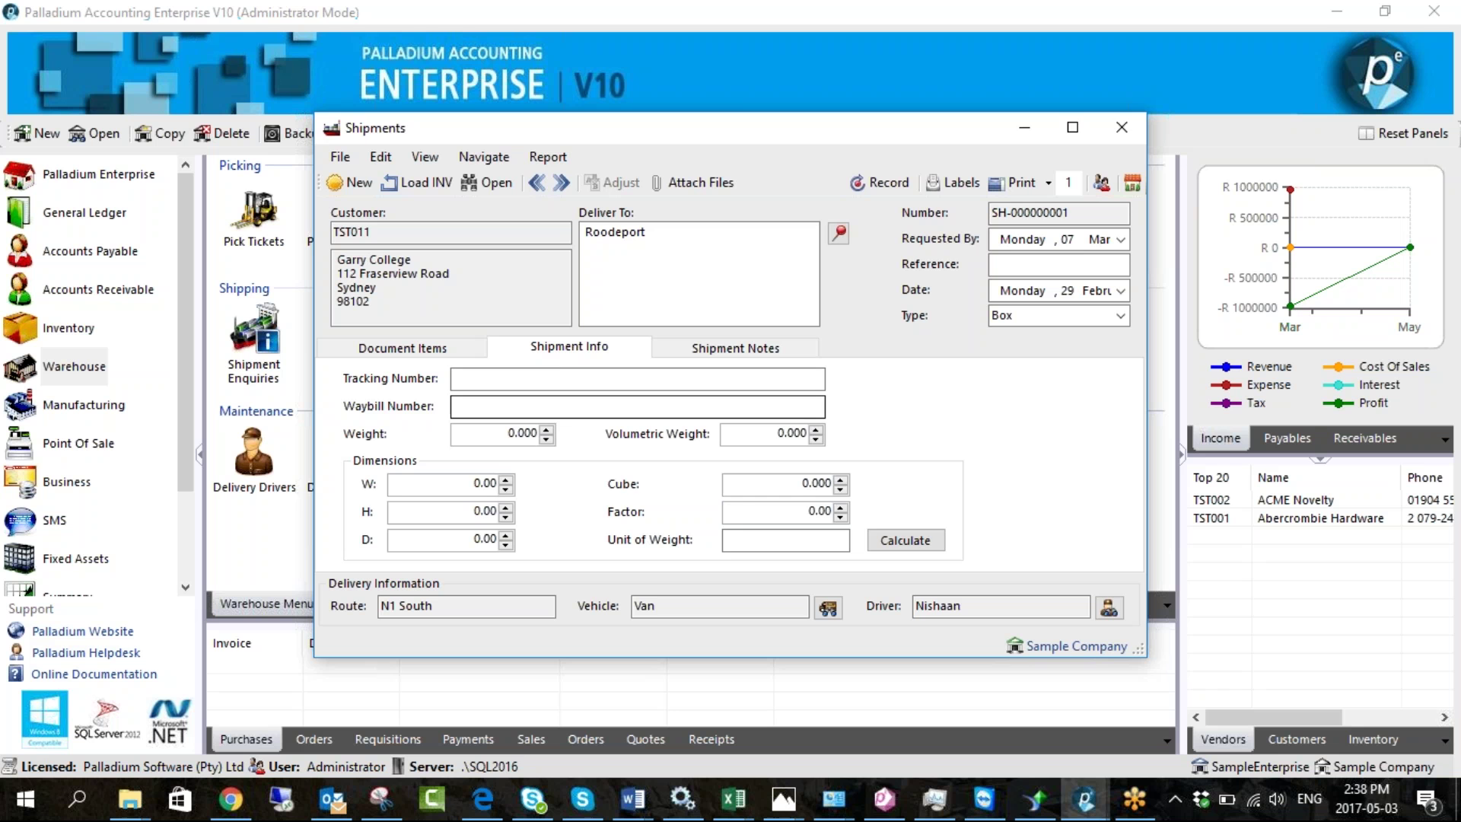
left_click(677, 347)
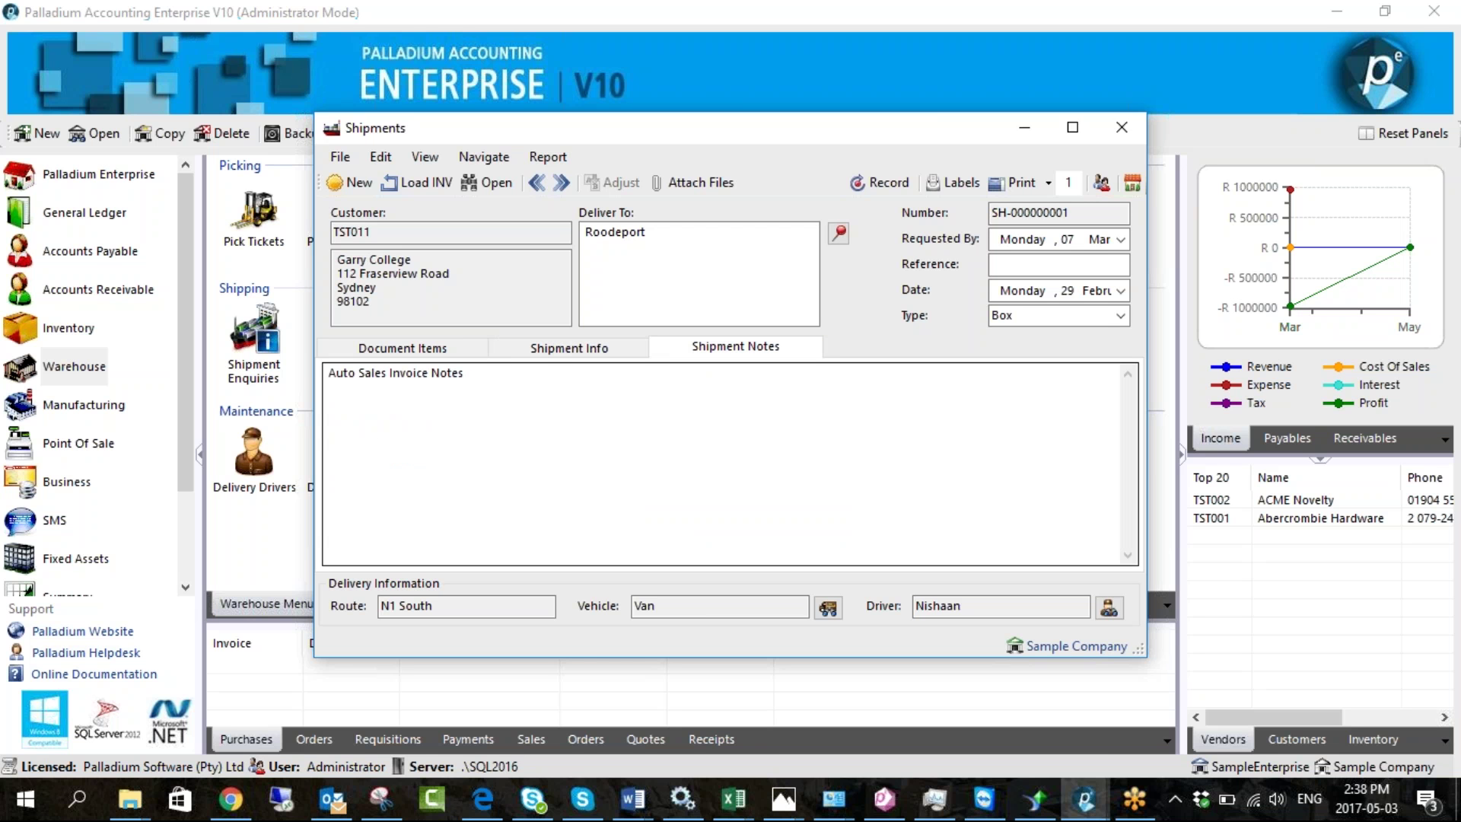
left_click_drag(550, 422, 281, 362)
left_click_drag(444, 398, 456, 399)
left_click(480, 384)
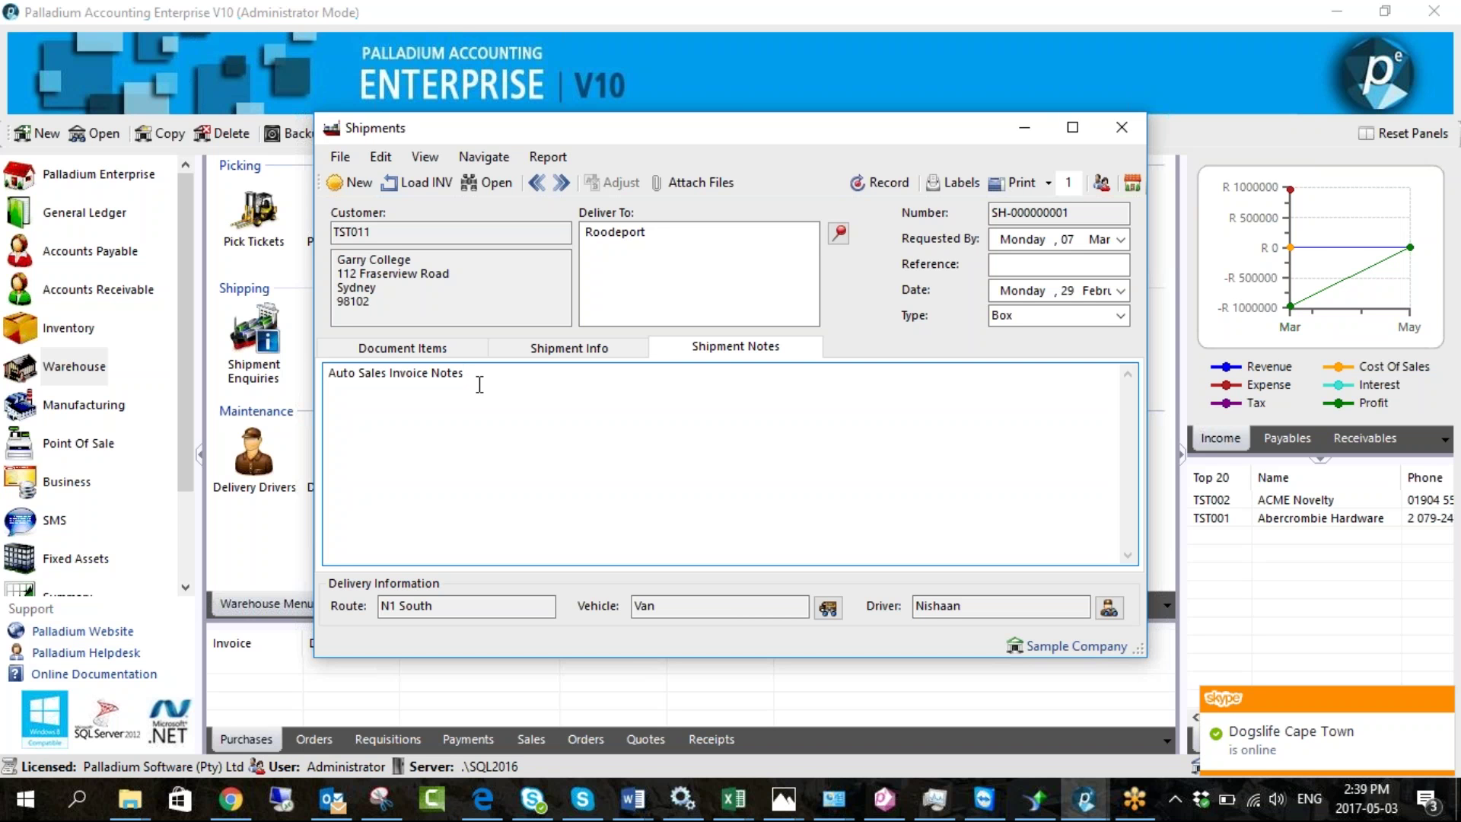
left_click_drag(479, 385, 304, 386)
left_click(477, 413)
left_click(875, 183)
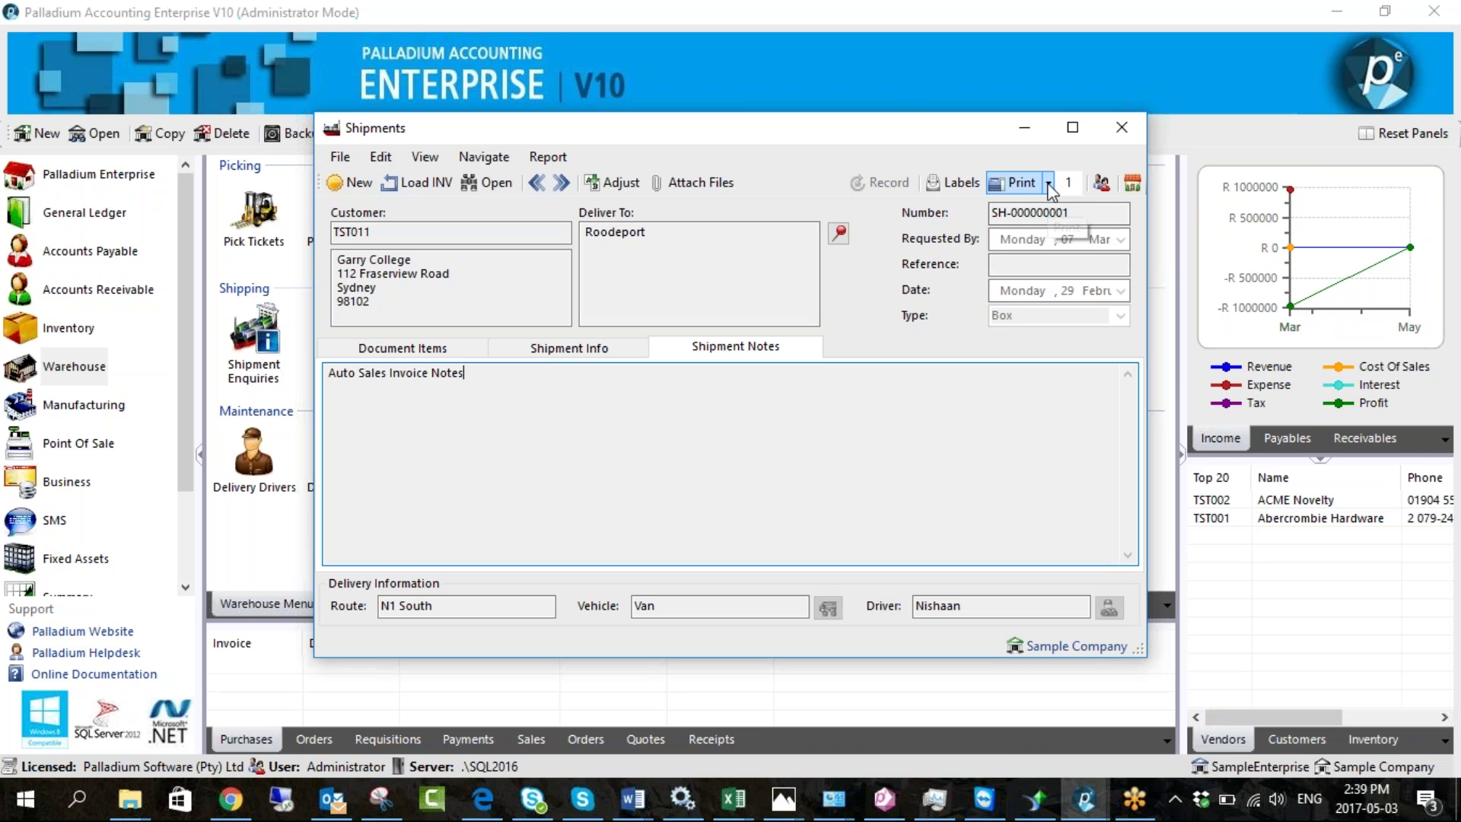
Preview the packing slip of the recorded Roodeport shipment, read through it, and close the preview
left_click(1049, 185)
left_click(1044, 231)
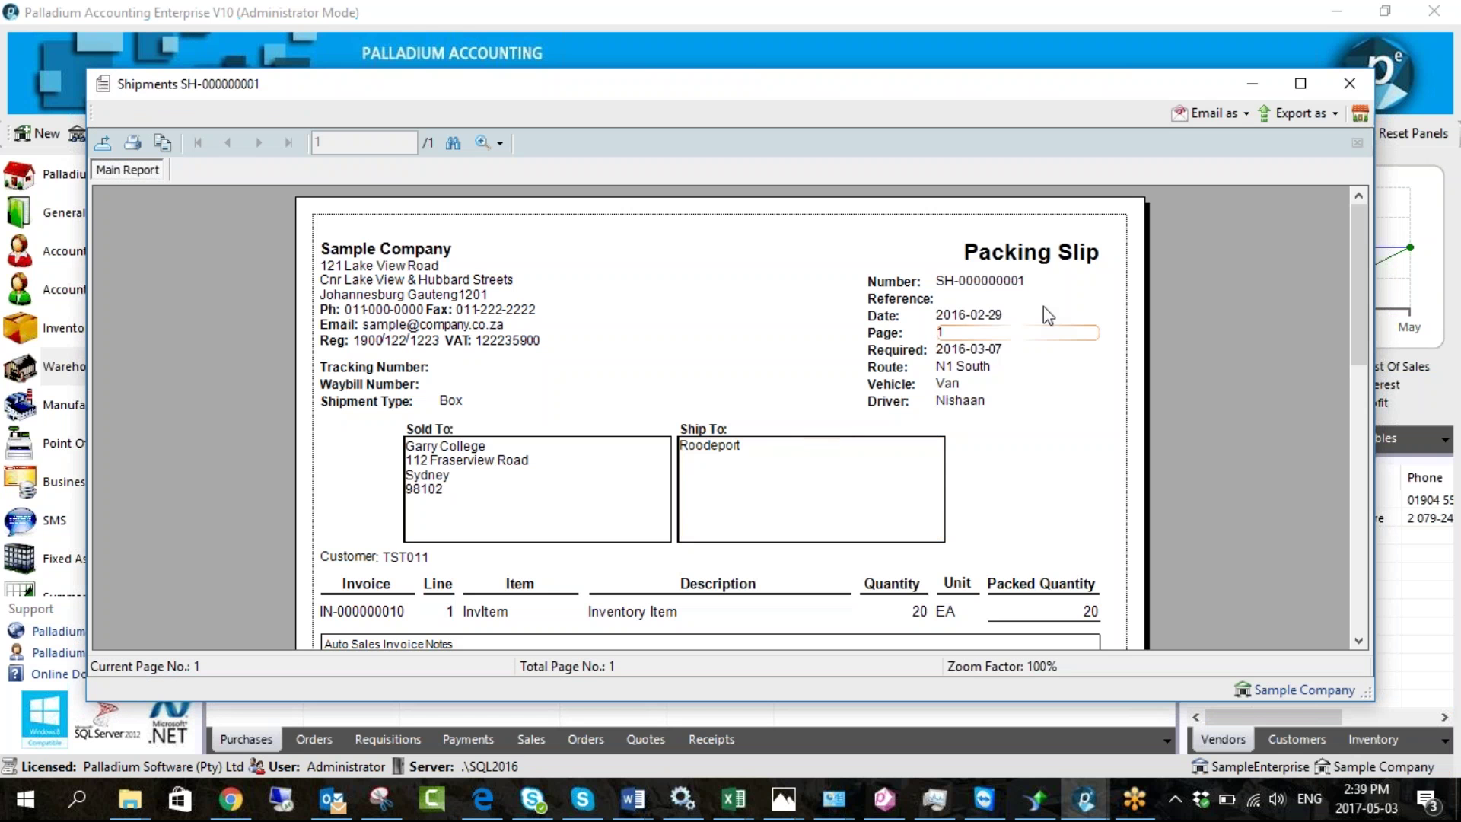
scroll(1031, 268, "down", 3)
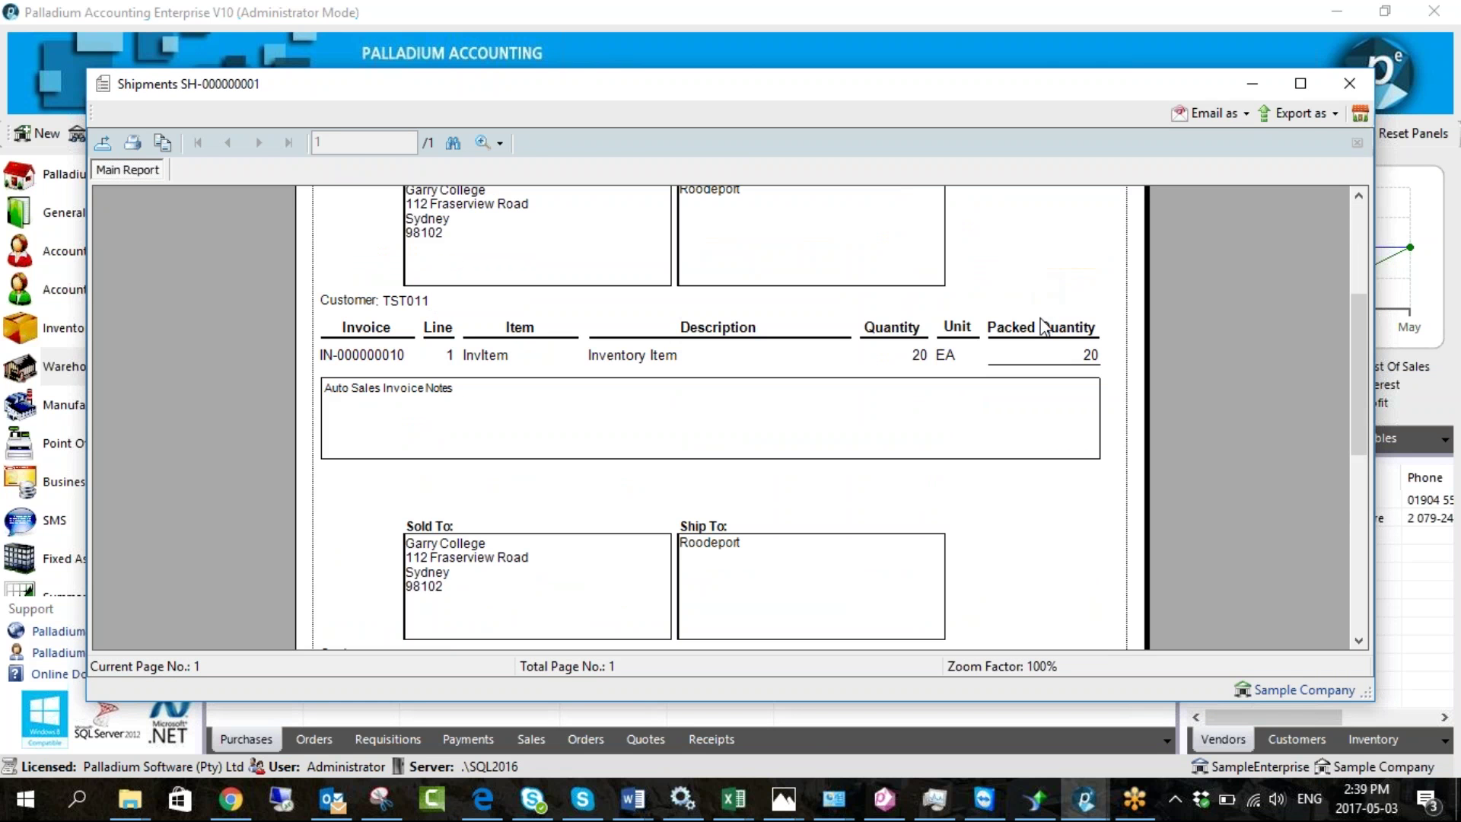
scroll(1045, 325, "up", 3)
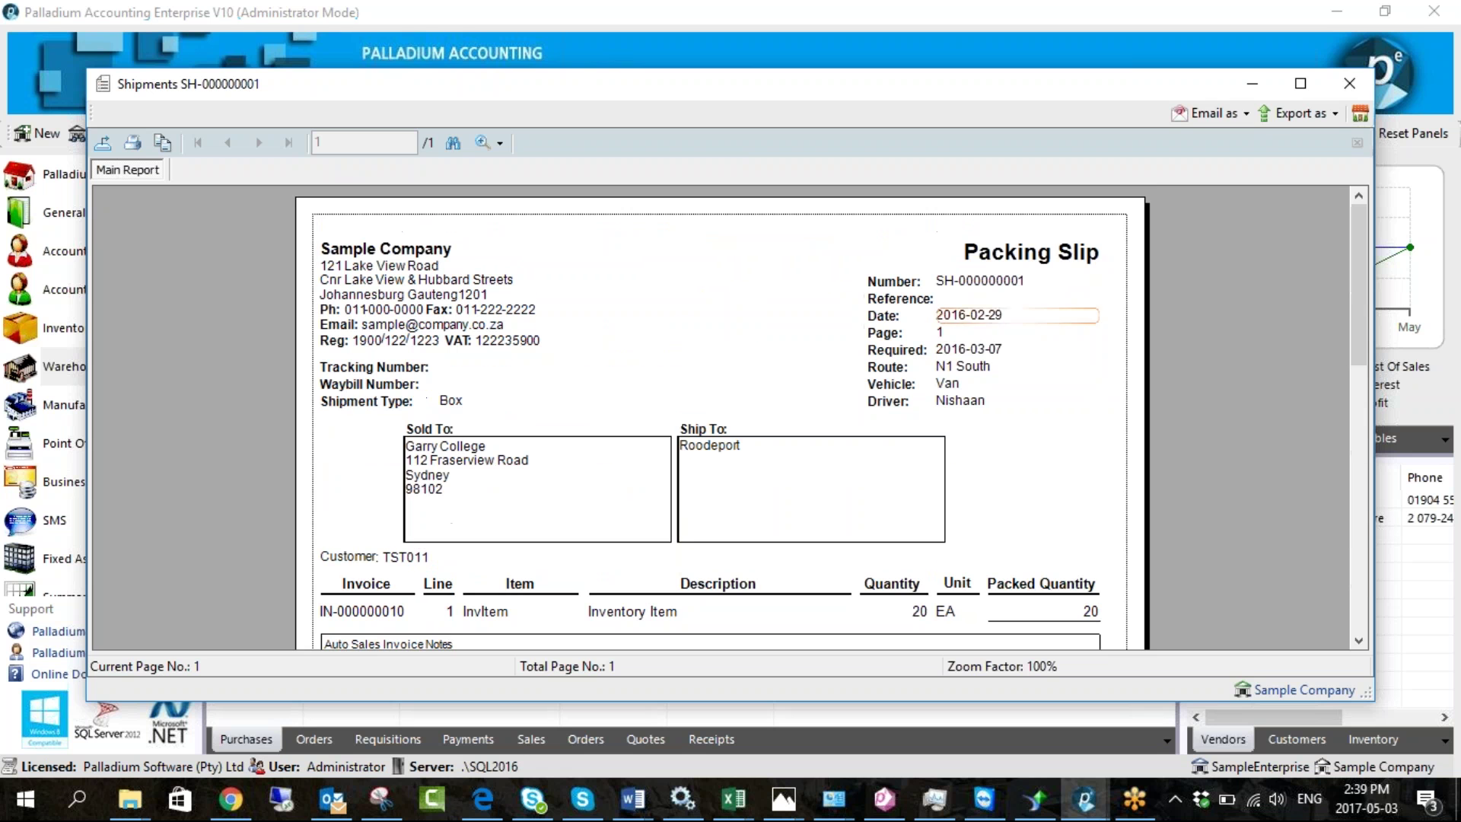
left_click(1350, 83)
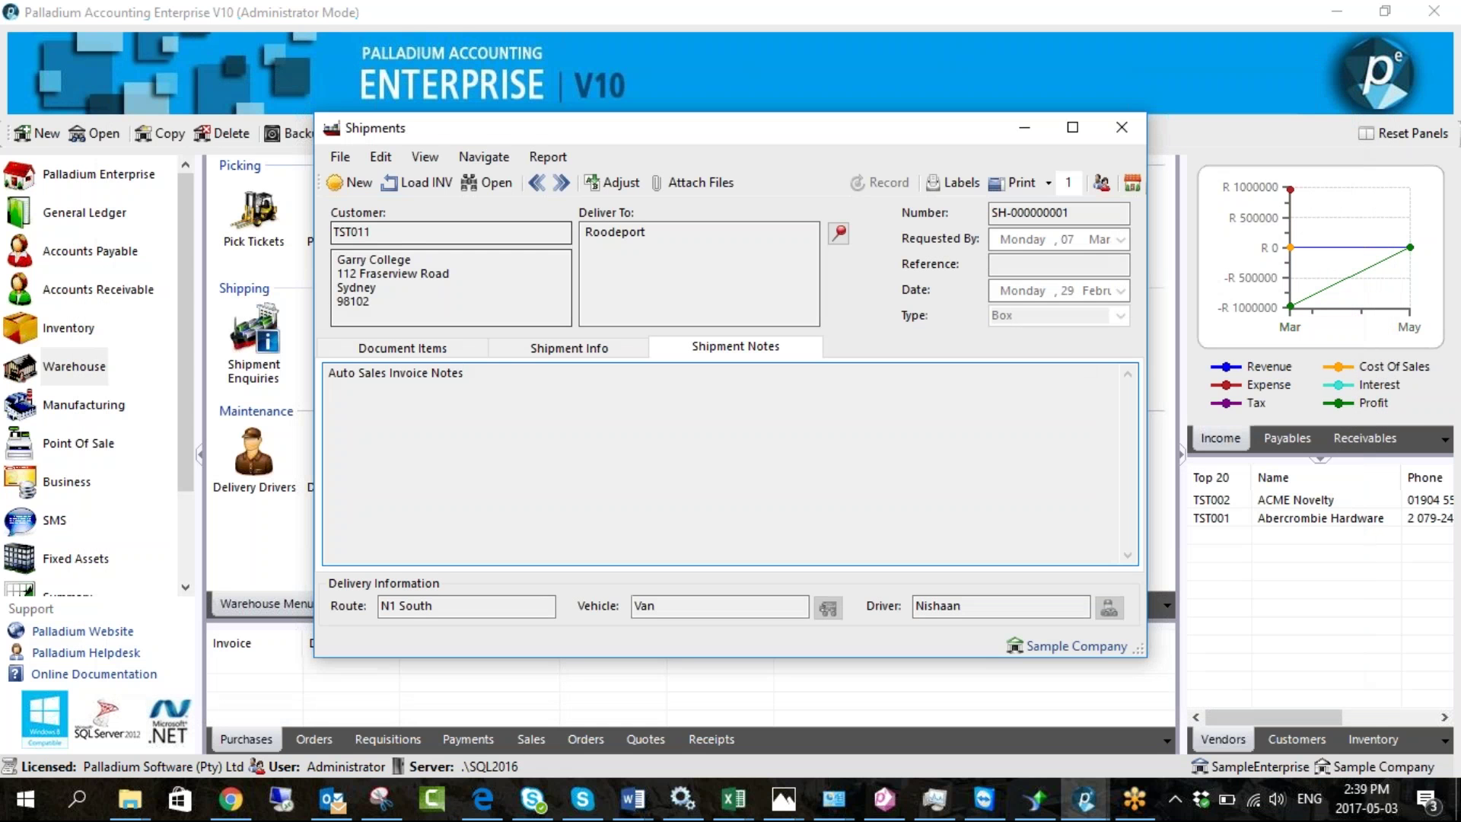
Load the Boksburg invoice's Inventory Item line on delivery route N1 into another shipment
left_click(418, 187)
left_click(471, 199)
left_click(481, 277)
double_click(481, 277)
left_click(245, 253)
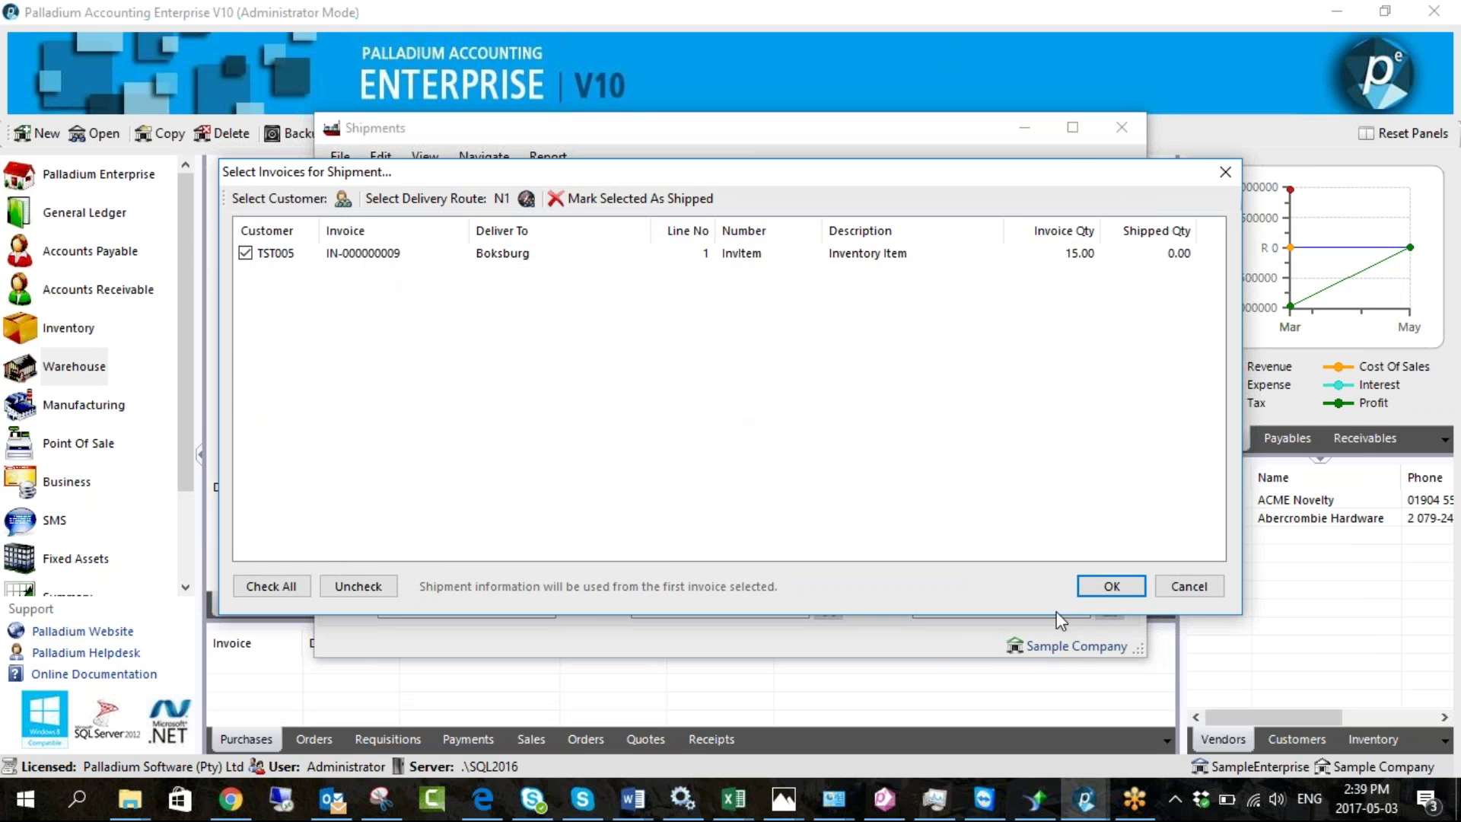
left_click(1111, 586)
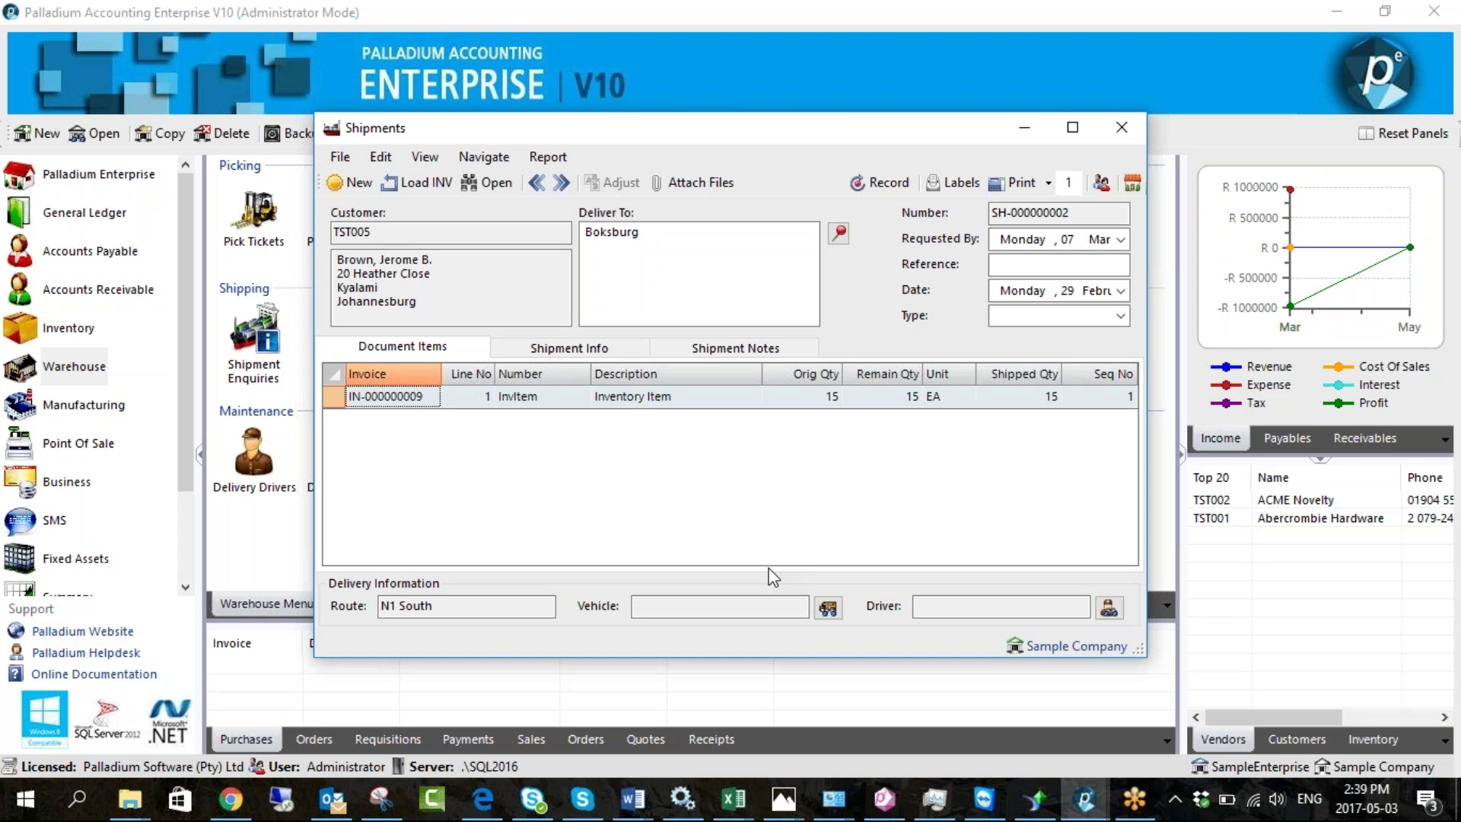
Assign the Van vehicle, the listed driver and type Box to the Boksburg shipment, and record and close it
left_click(828, 607)
double_click(482, 277)
left_click(1108, 608)
double_click(572, 277)
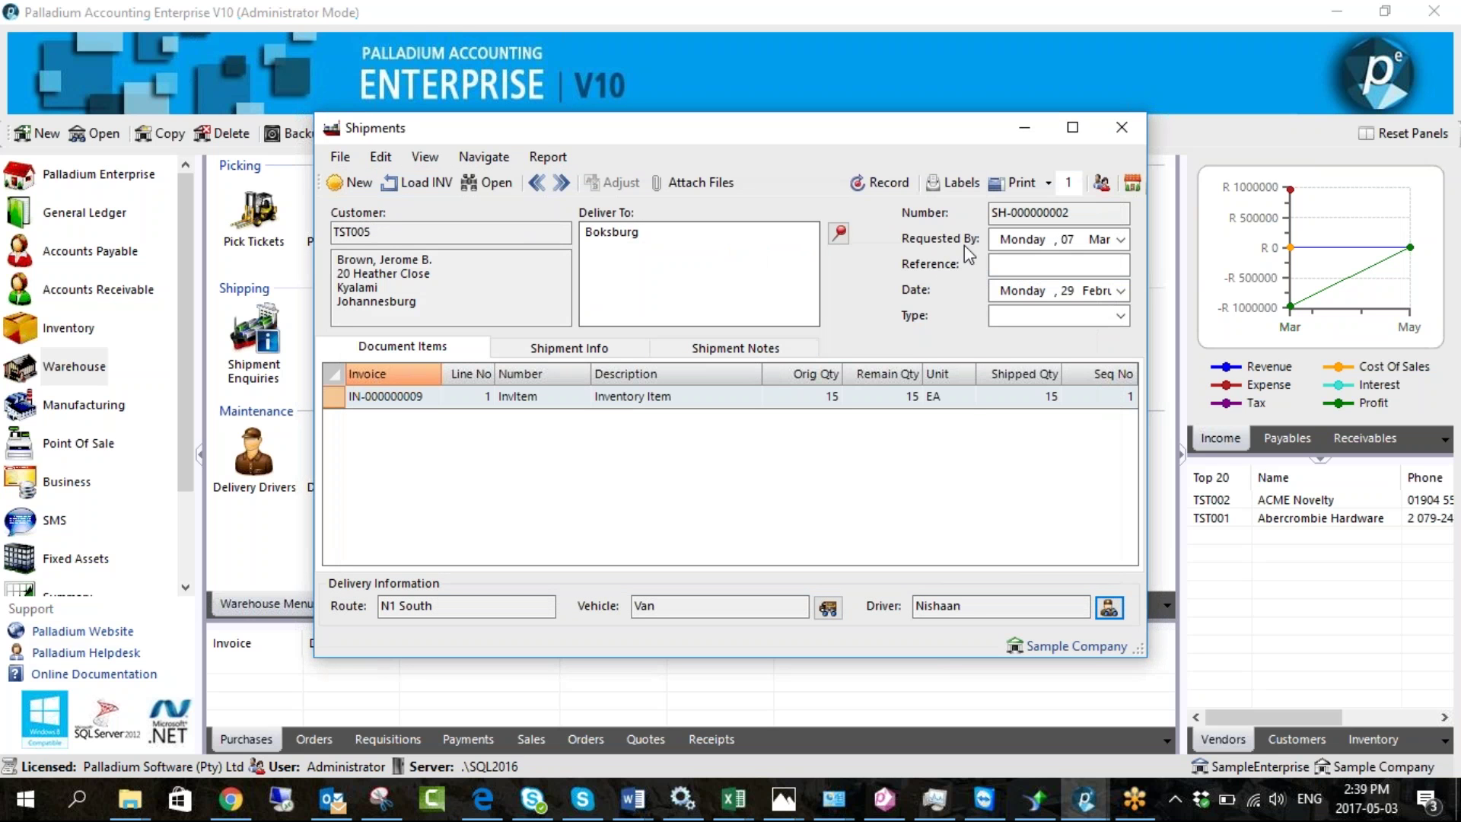
left_click(1120, 315)
left_click(1020, 334)
left_click(862, 188)
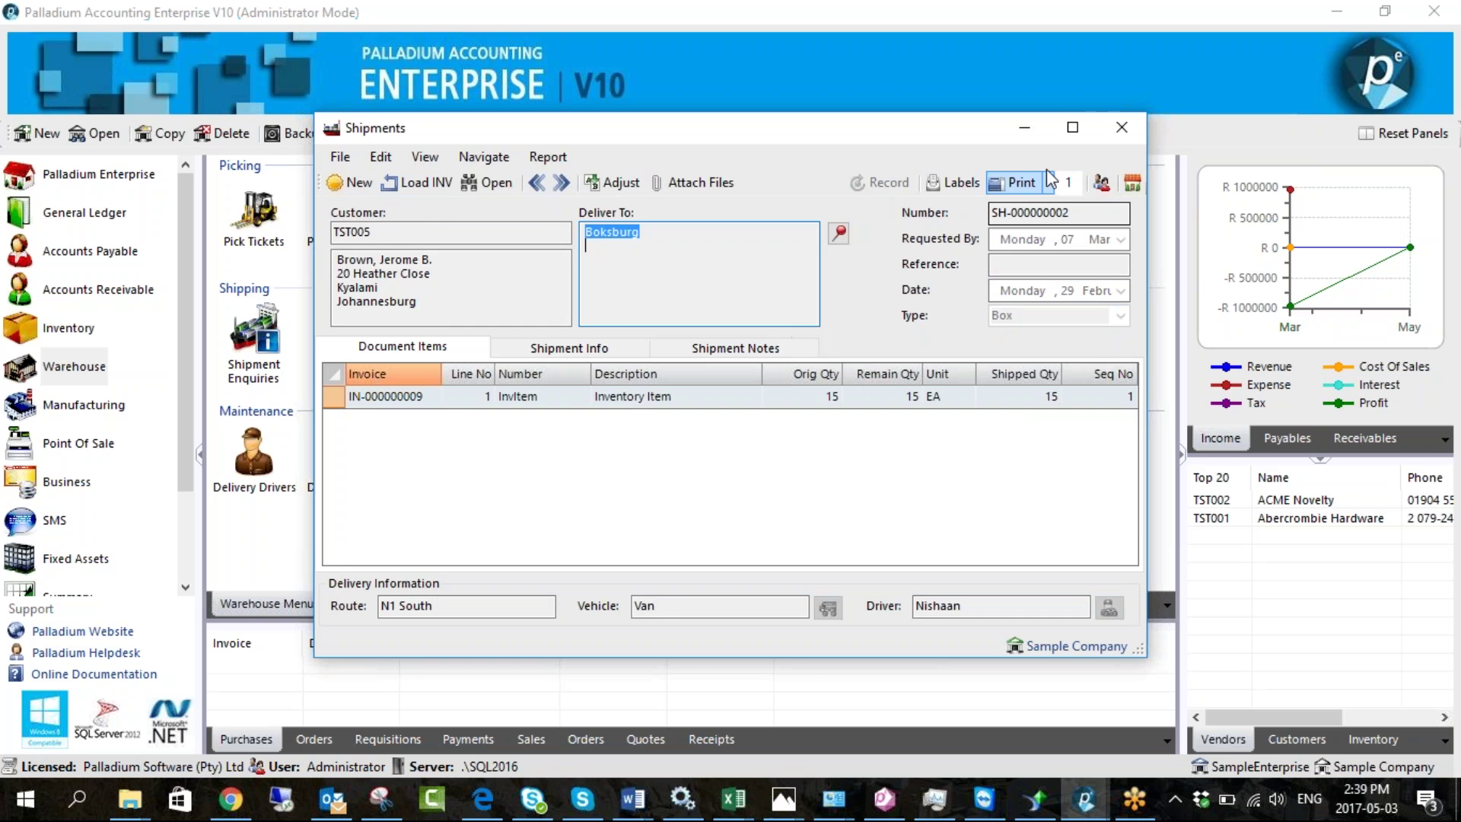
left_click(1104, 127)
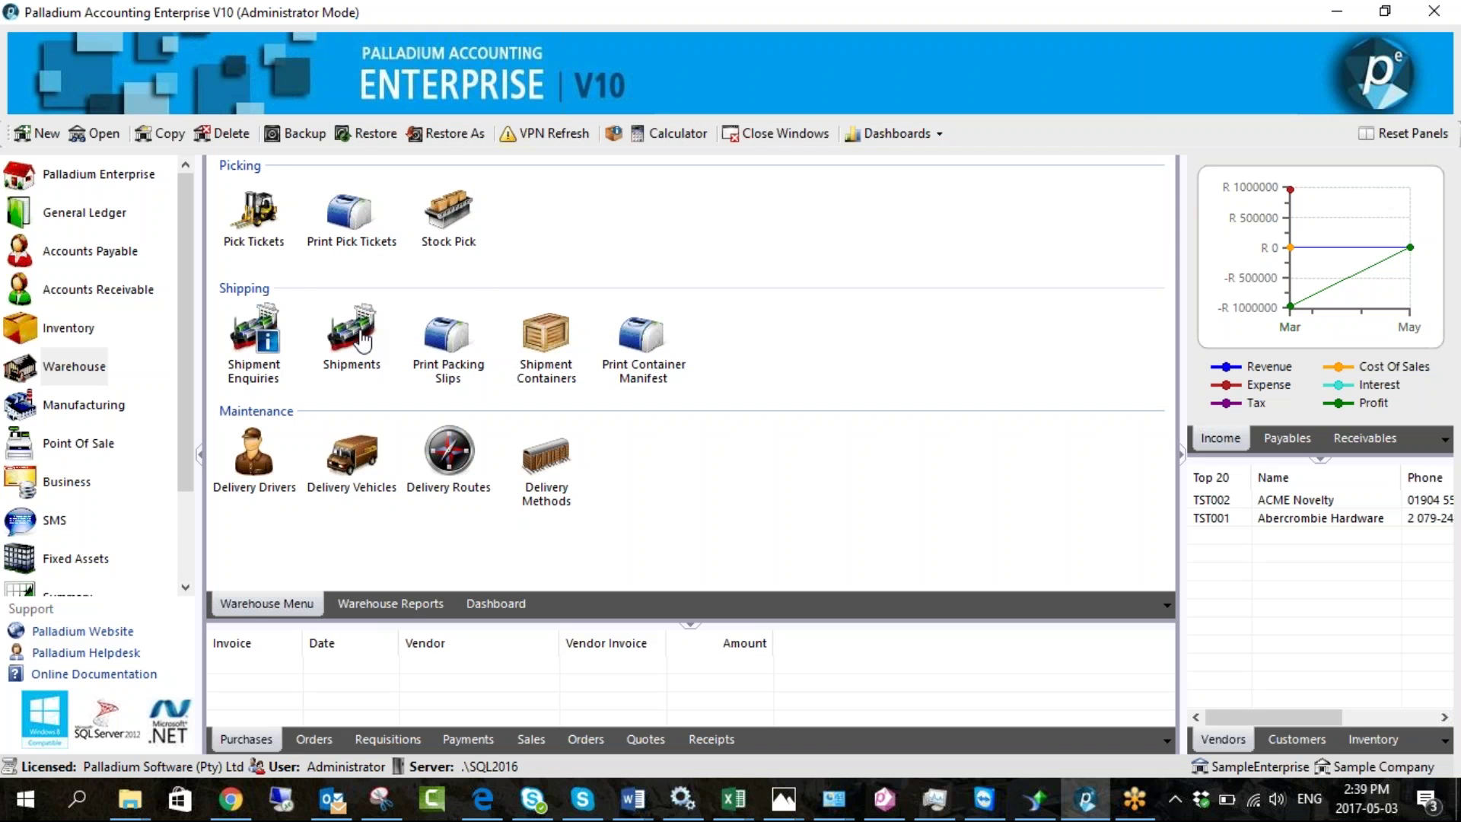
Look over the shipments waiting for packing slip printing, and leave without printing or creating another shipment
left_click(454, 357)
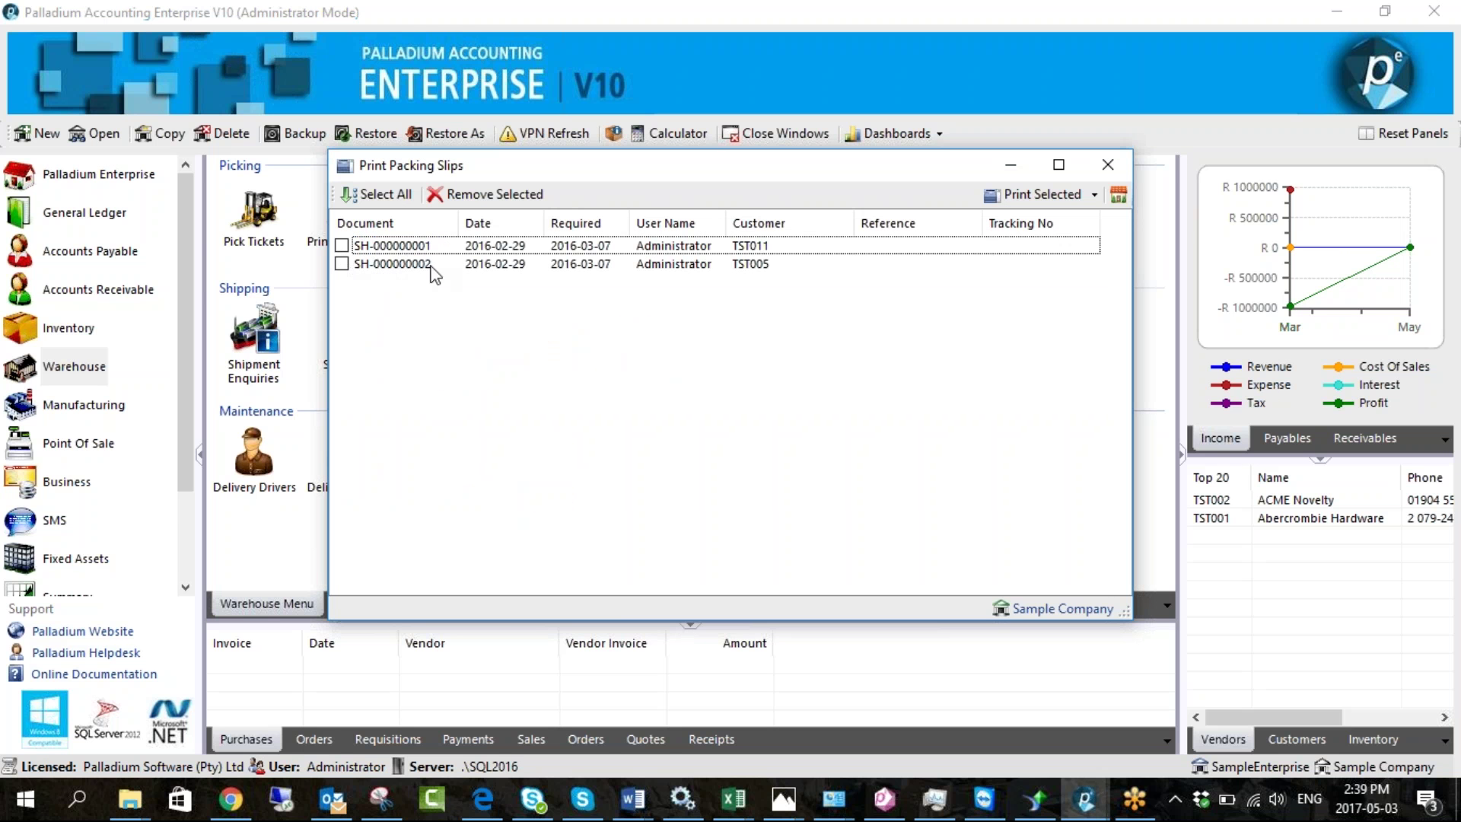
left_click(1118, 196)
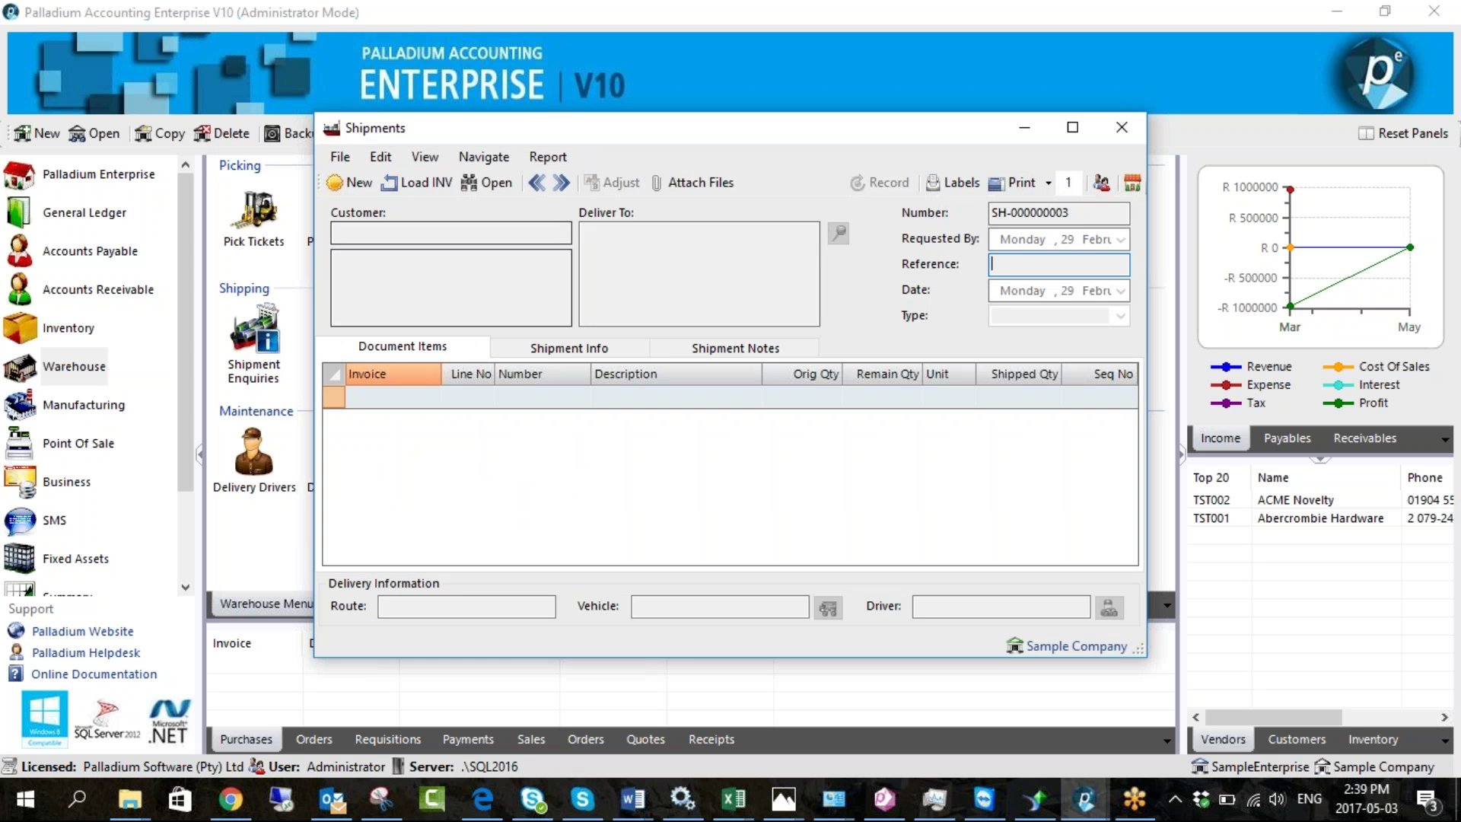
left_click(1122, 127)
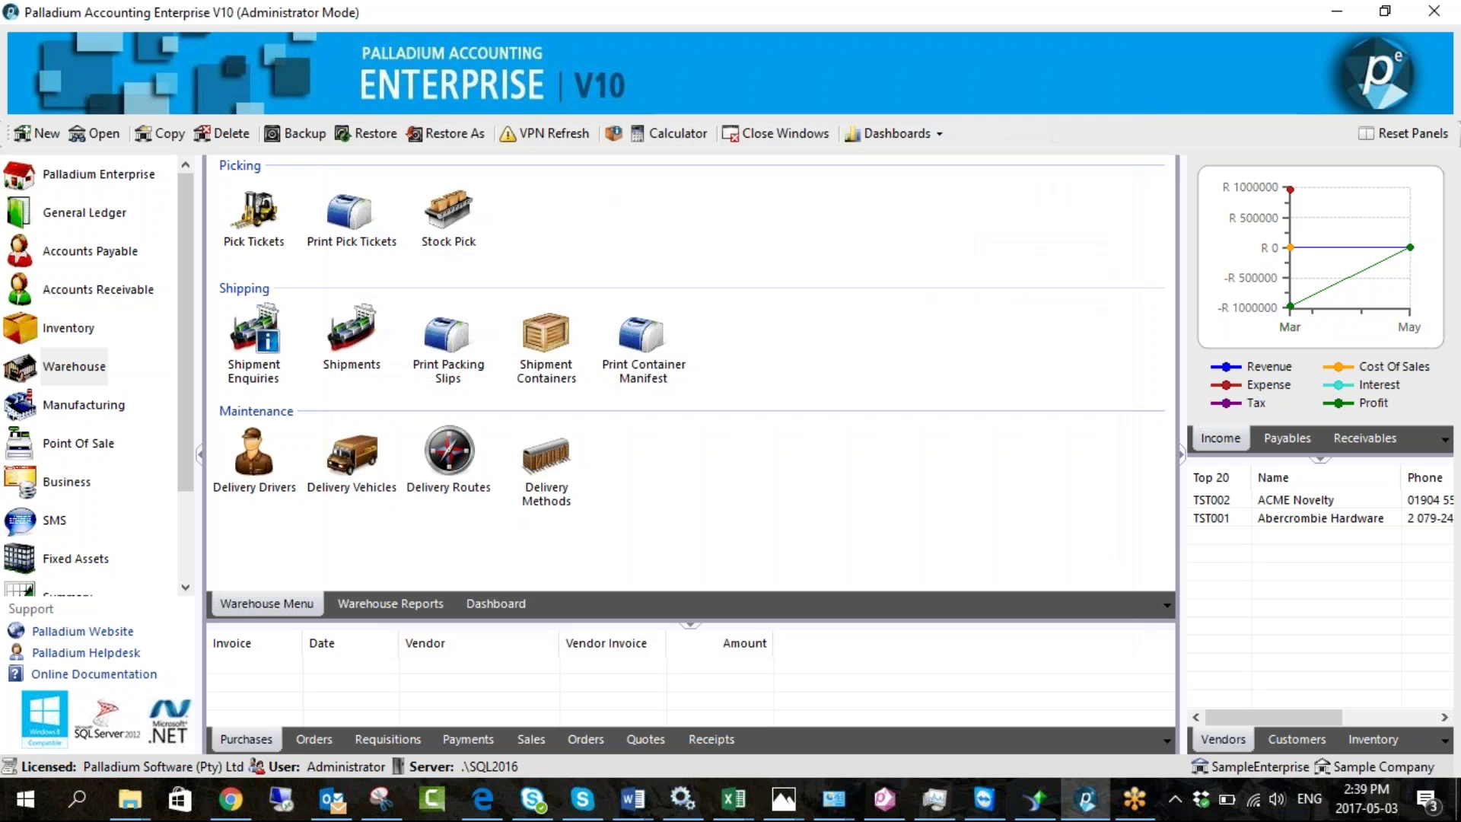
left_click(93, 288)
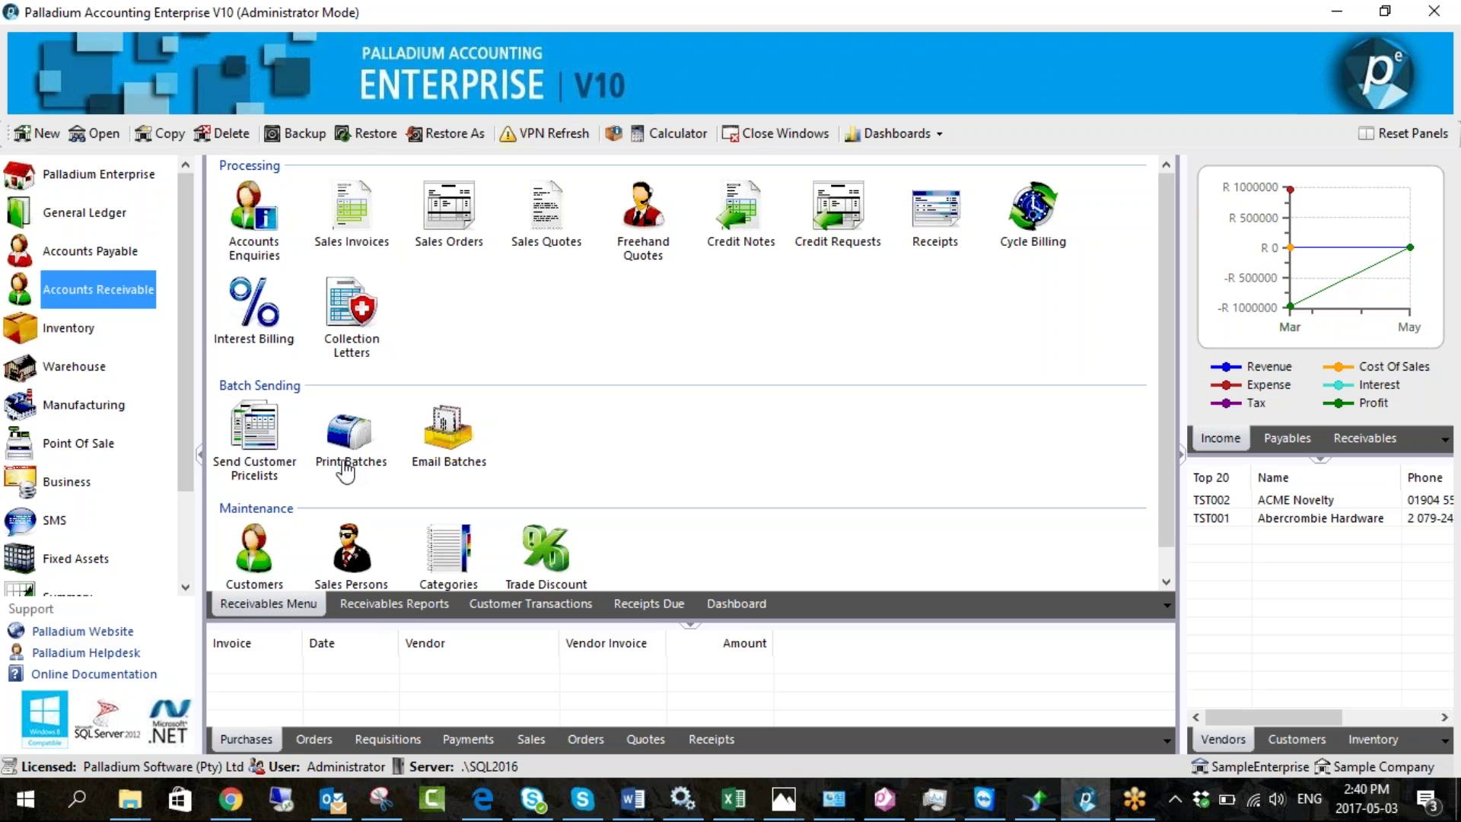
left_click(131, 256)
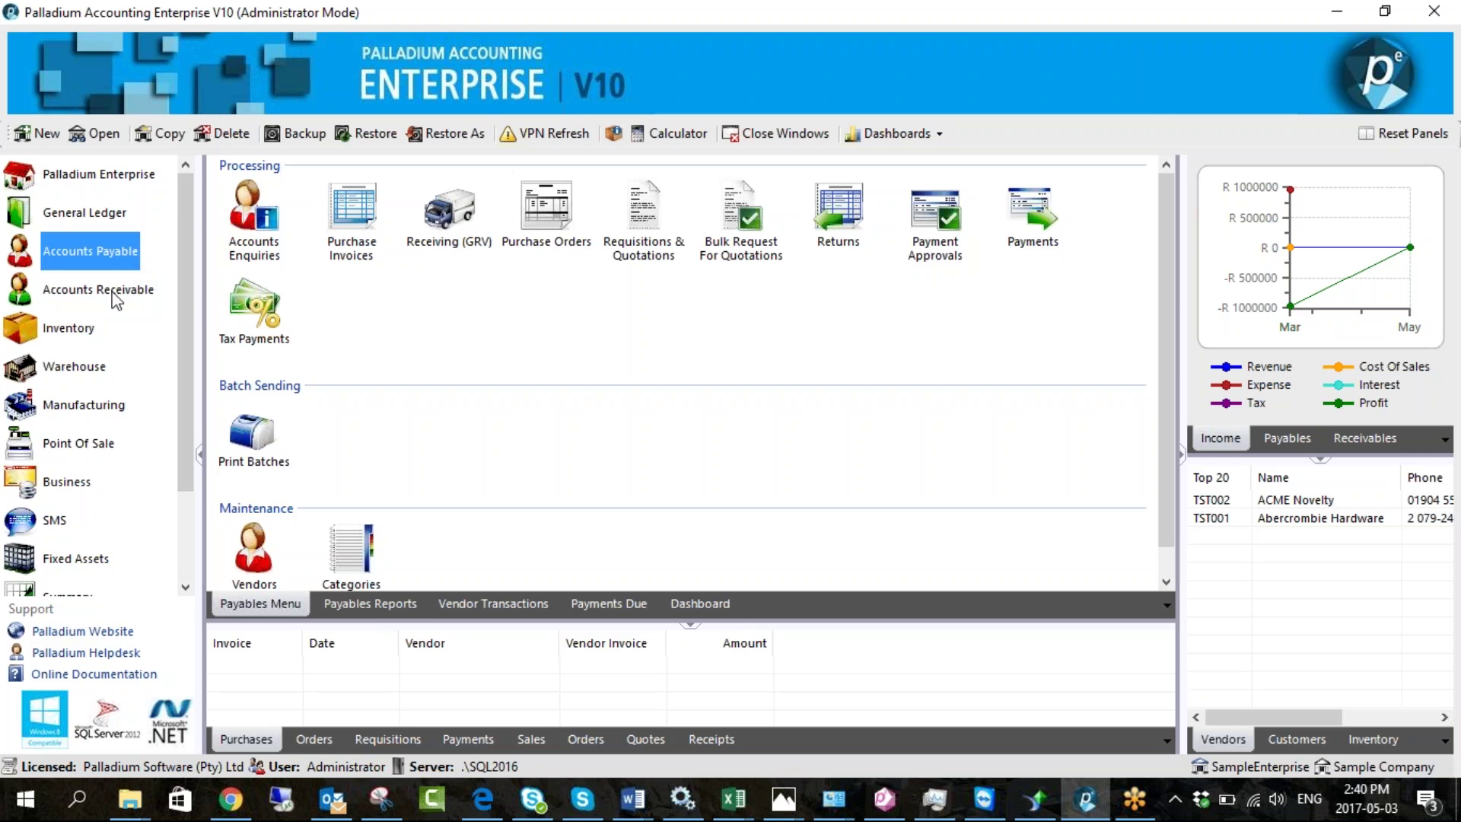
left_click(83, 326)
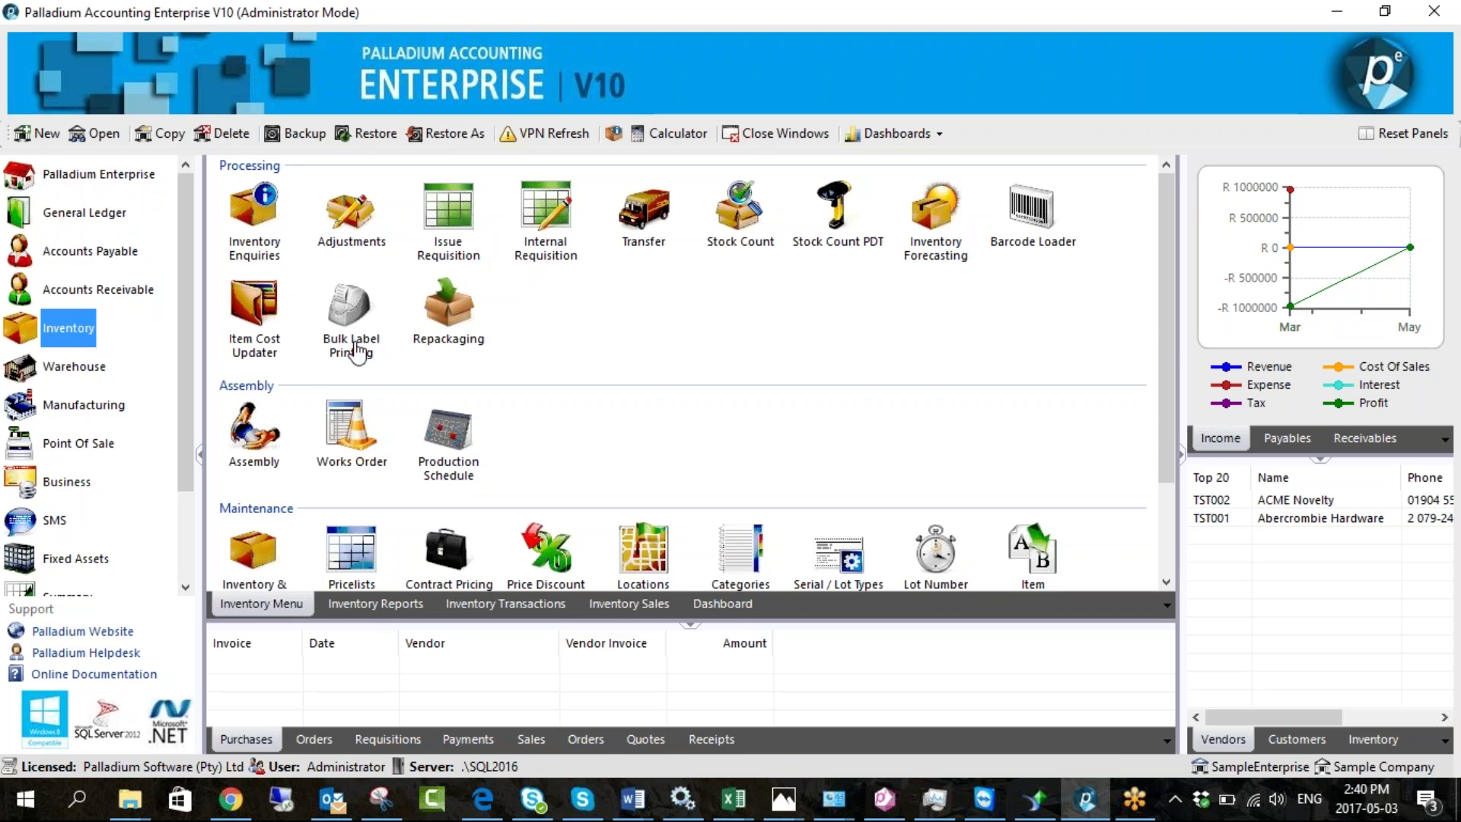
left_click(84, 369)
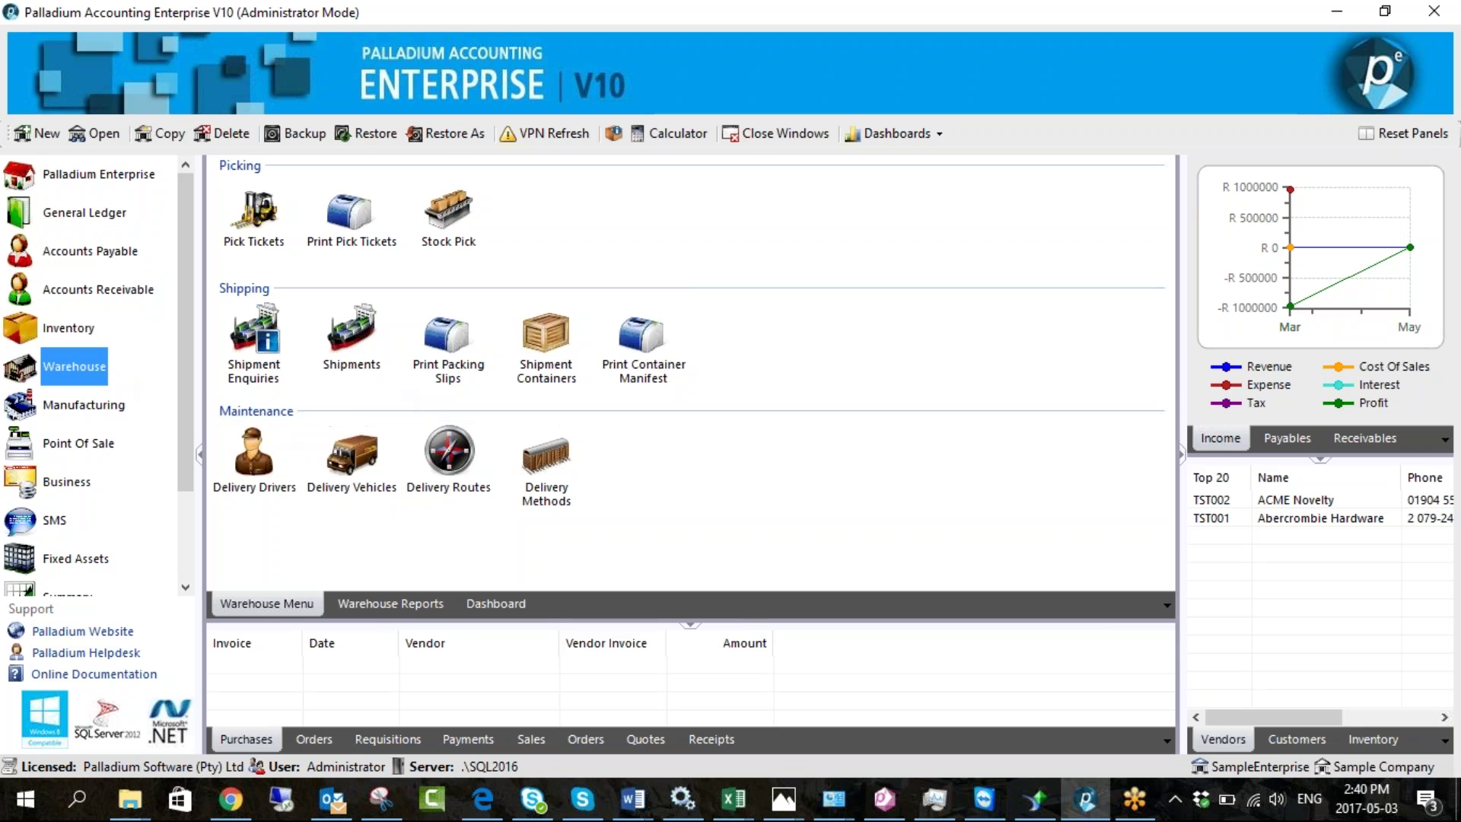
Start a shipment container, look at loading recorded shipments into it, and put the container window aside
double_click(551, 347)
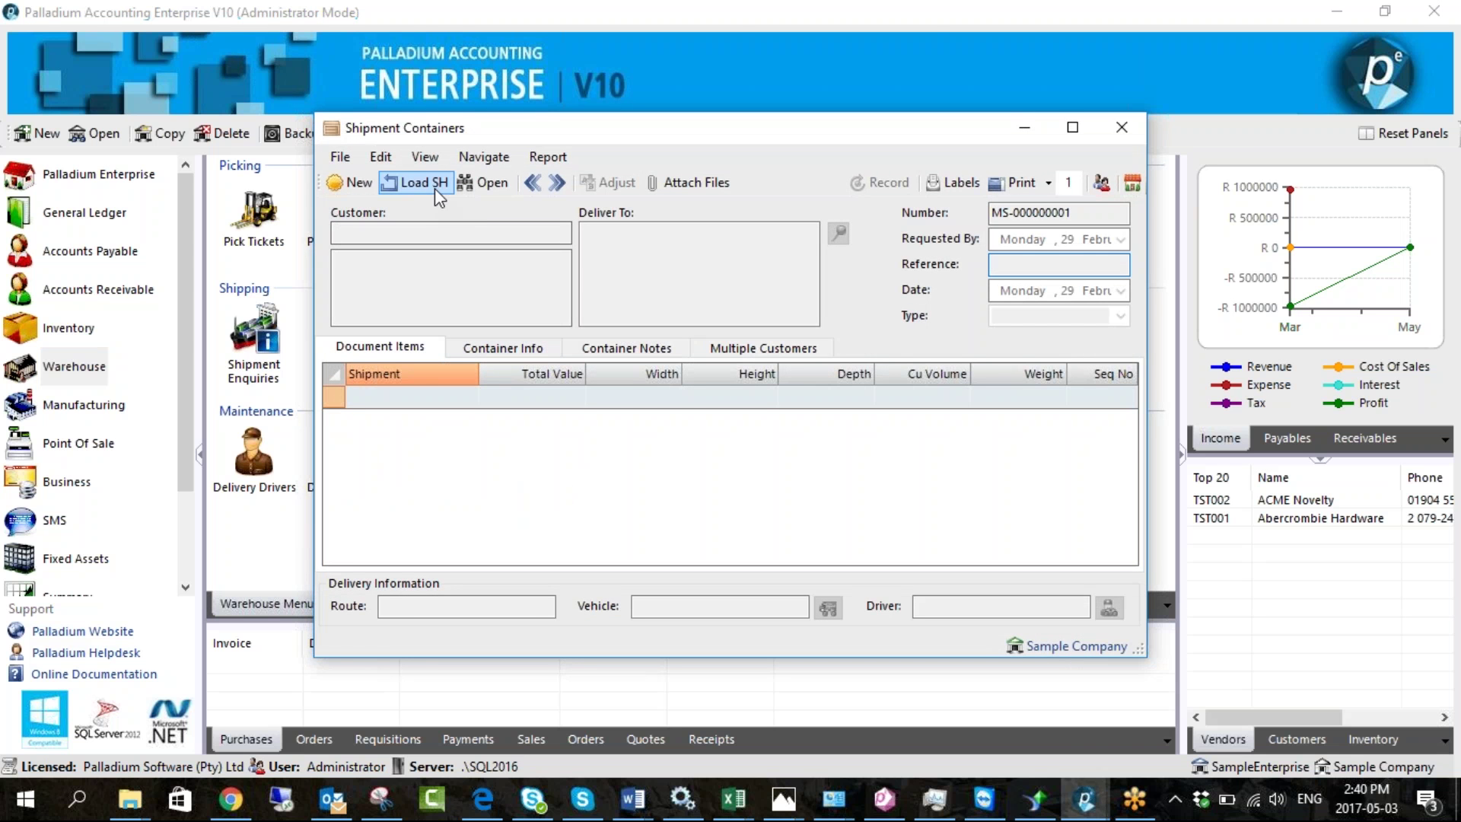
left_click(435, 188)
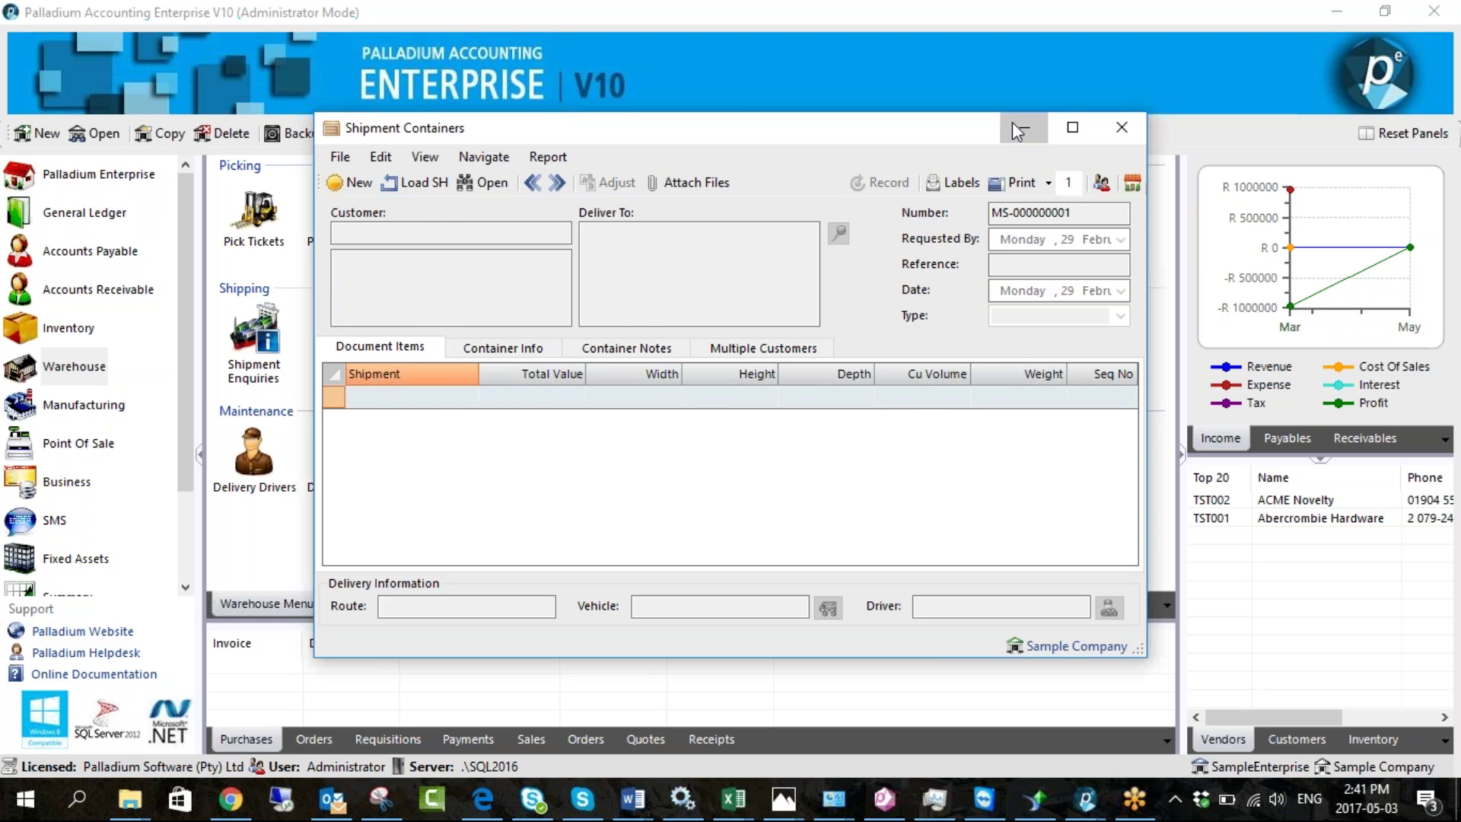
left_click(1013, 123)
Examine the Document Items, Shipment Info and Shipment Notes sections of a blank shipment
left_click(358, 335)
double_click(361, 339)
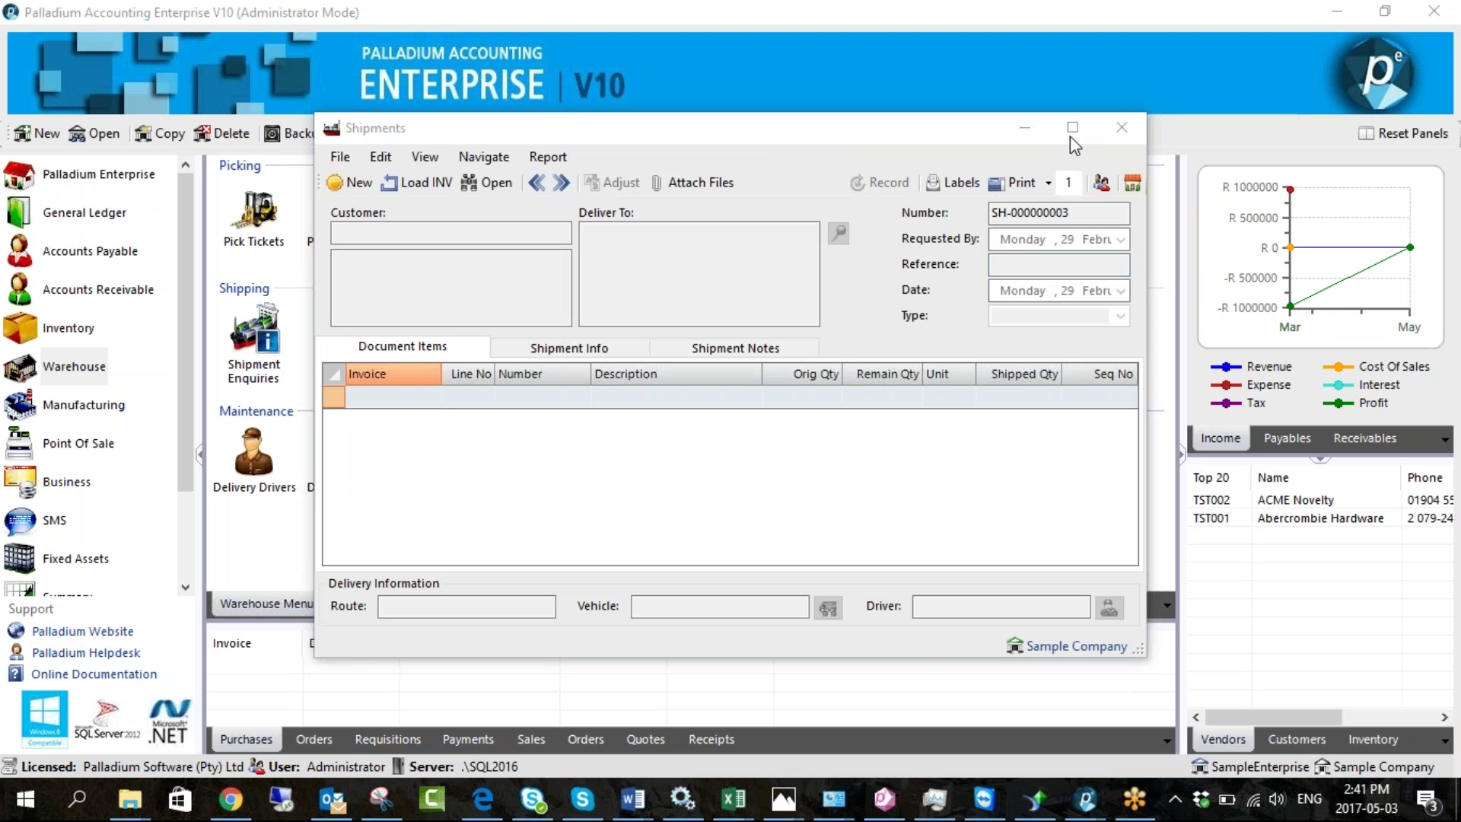
left_click(619, 349)
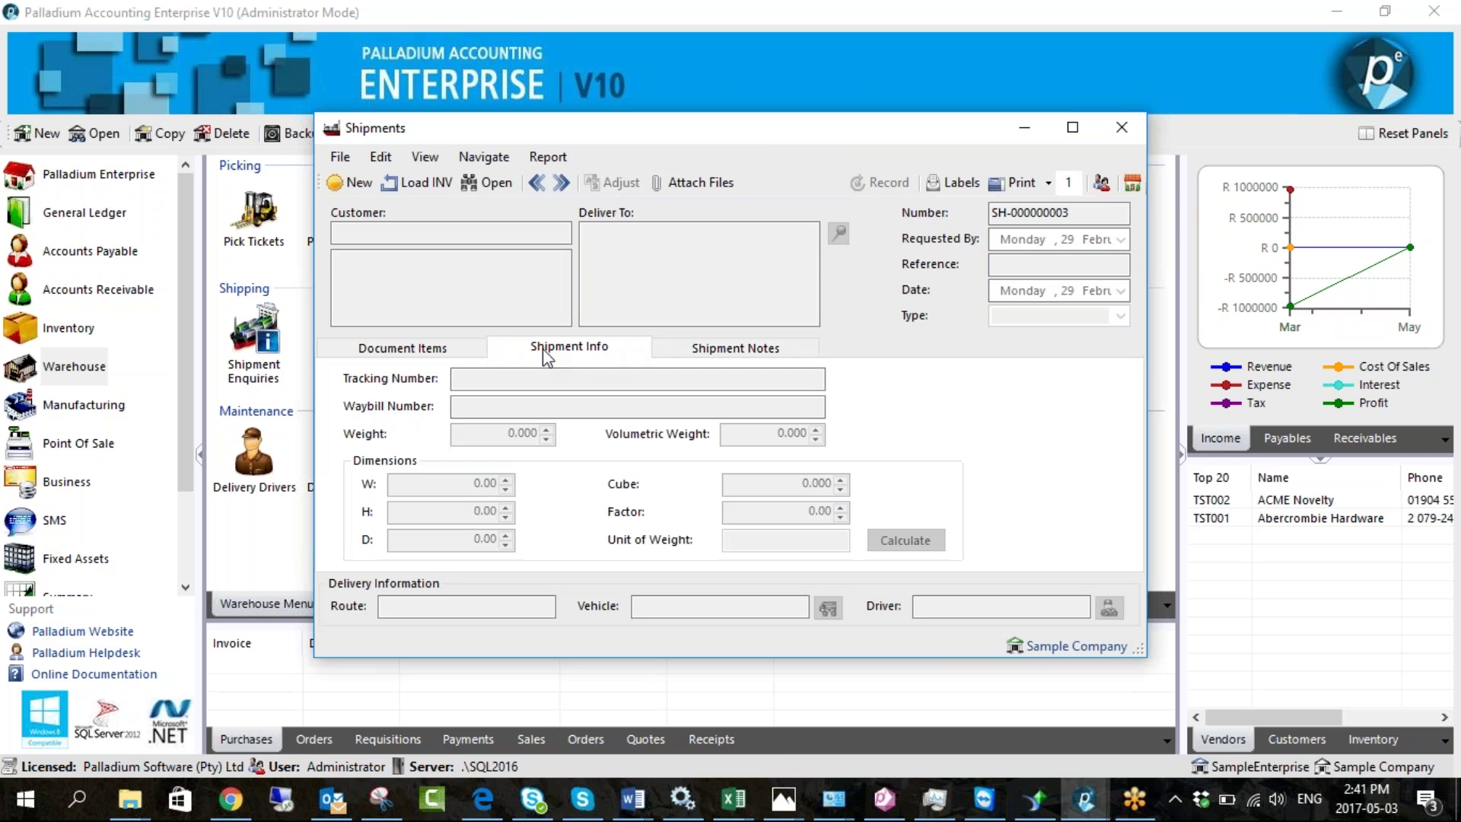
left_click(478, 352)
left_click(582, 348)
left_click(685, 349)
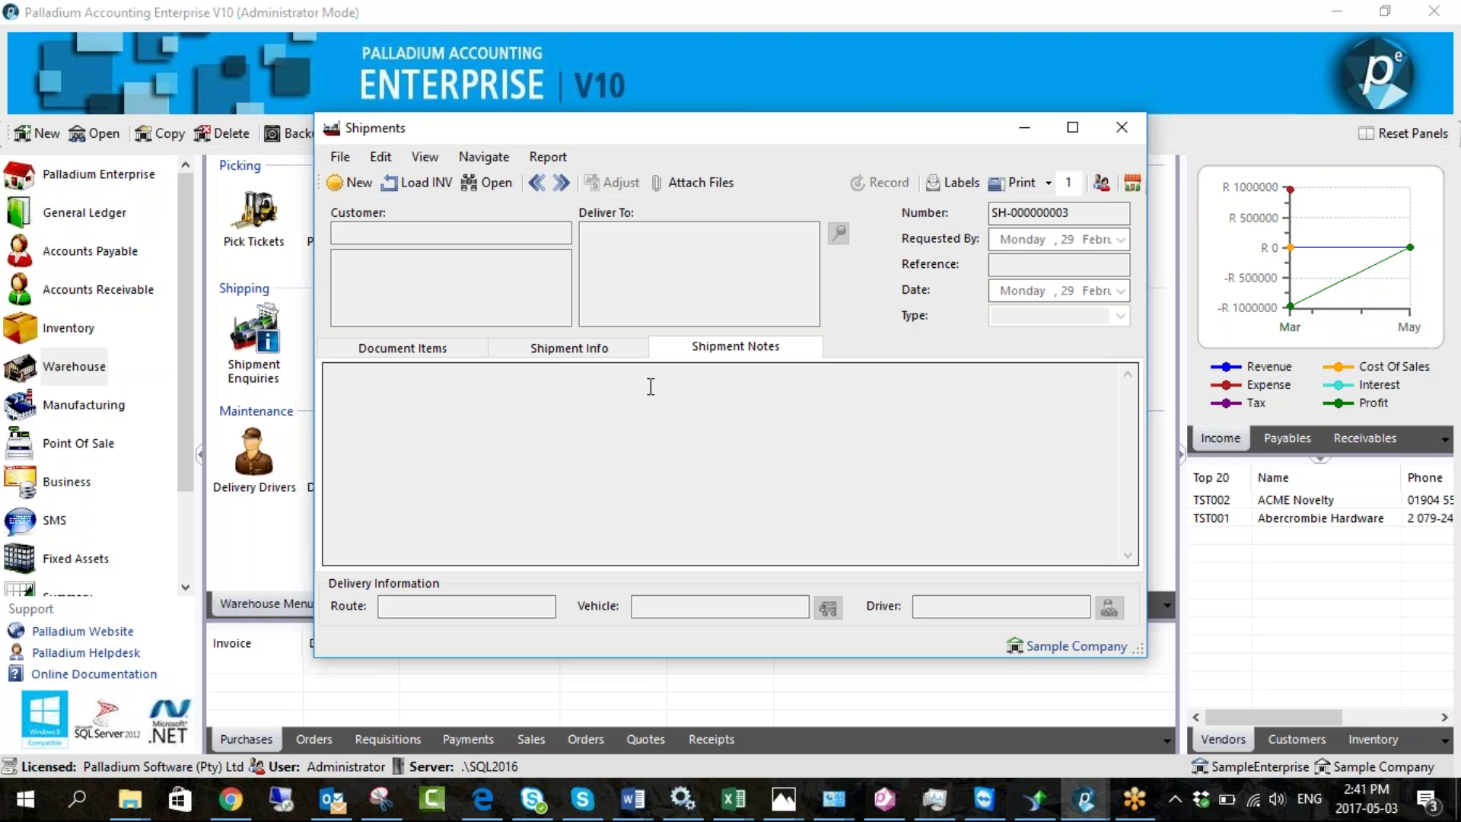
Review the blank shipment's info, notes and item sections once more, and close the shipment window
left_click(587, 354)
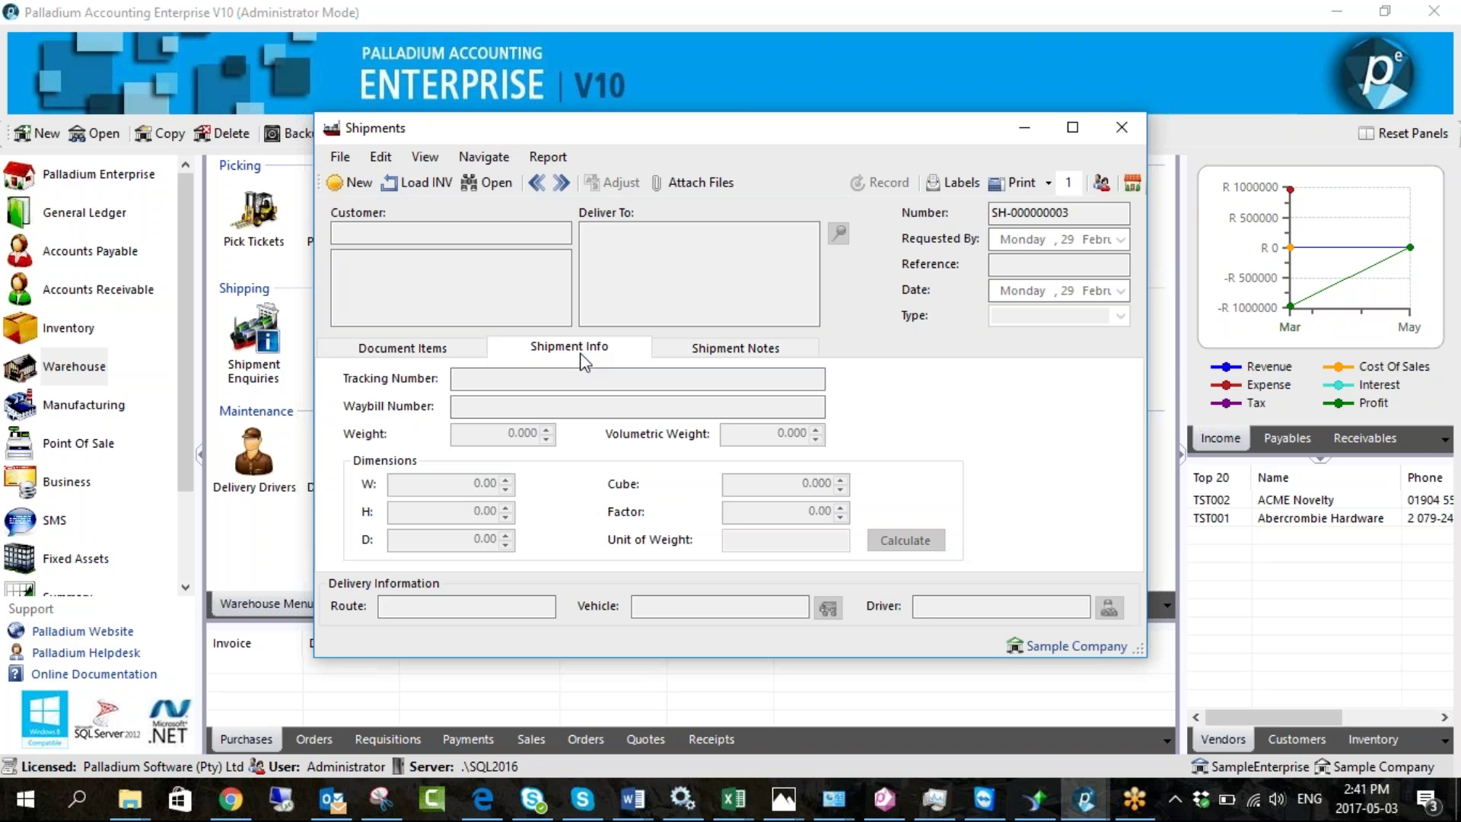
left_click(711, 347)
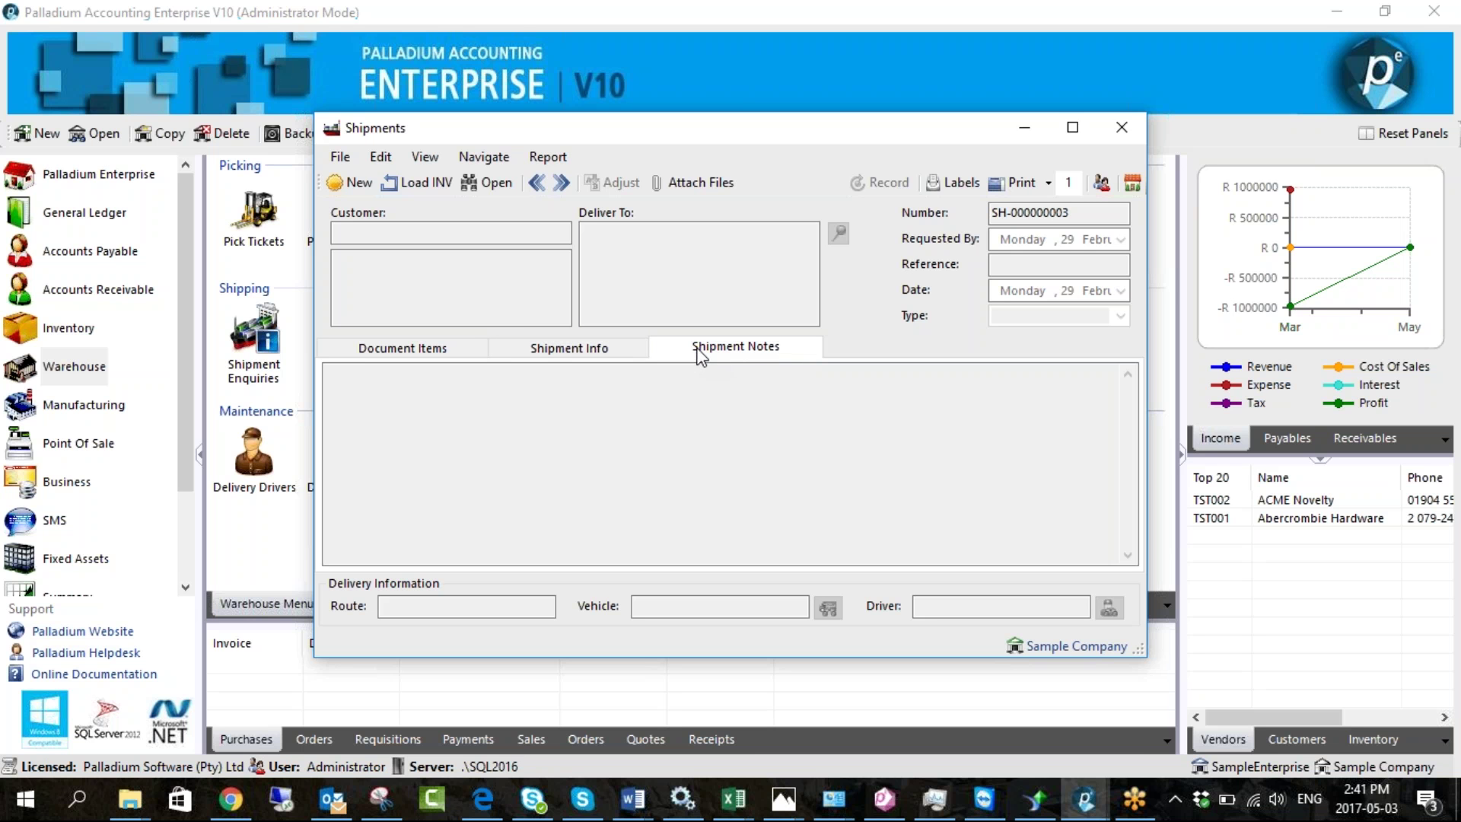
left_click(450, 349)
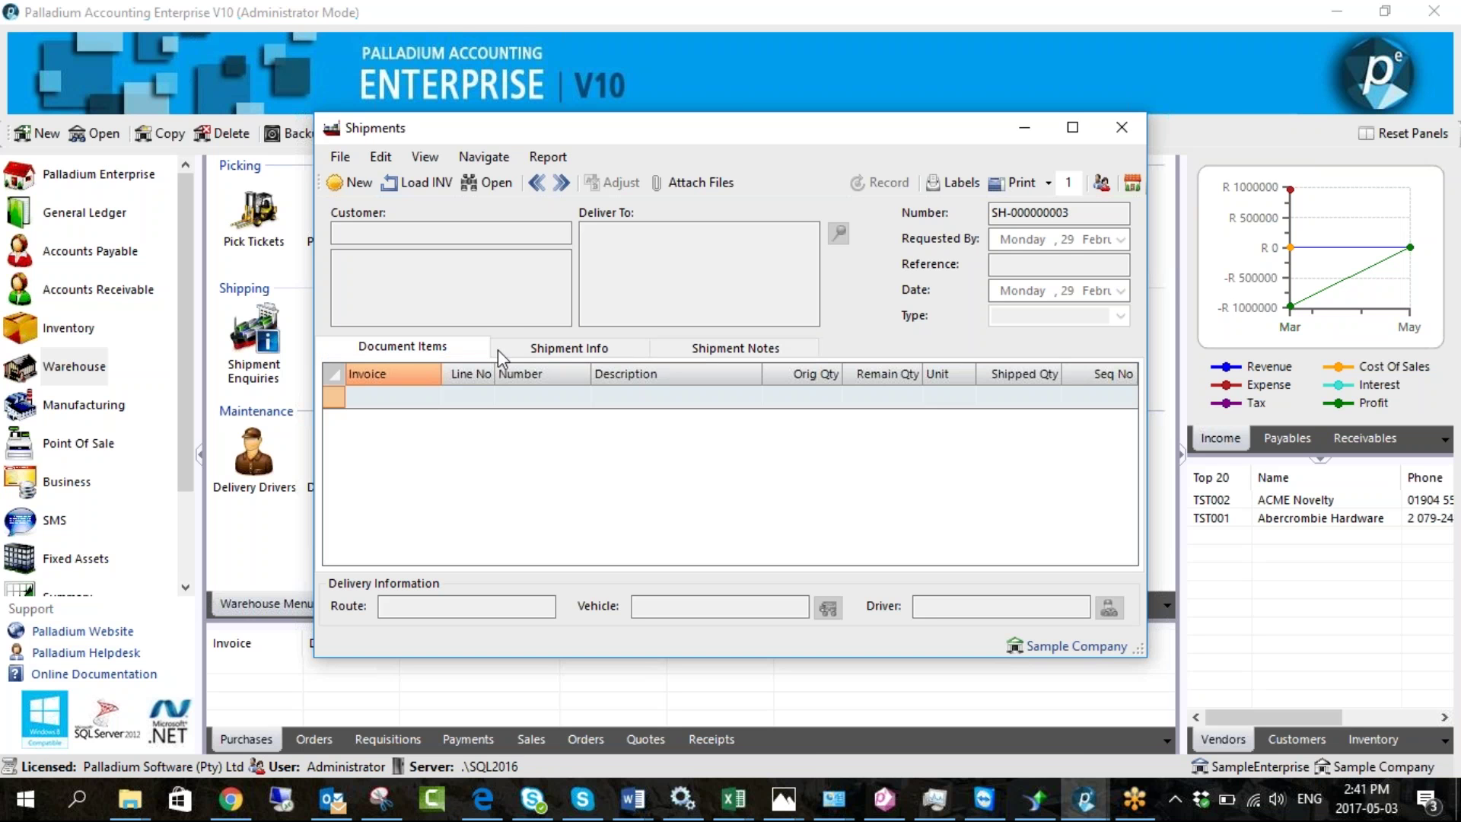
left_click(1151, 139)
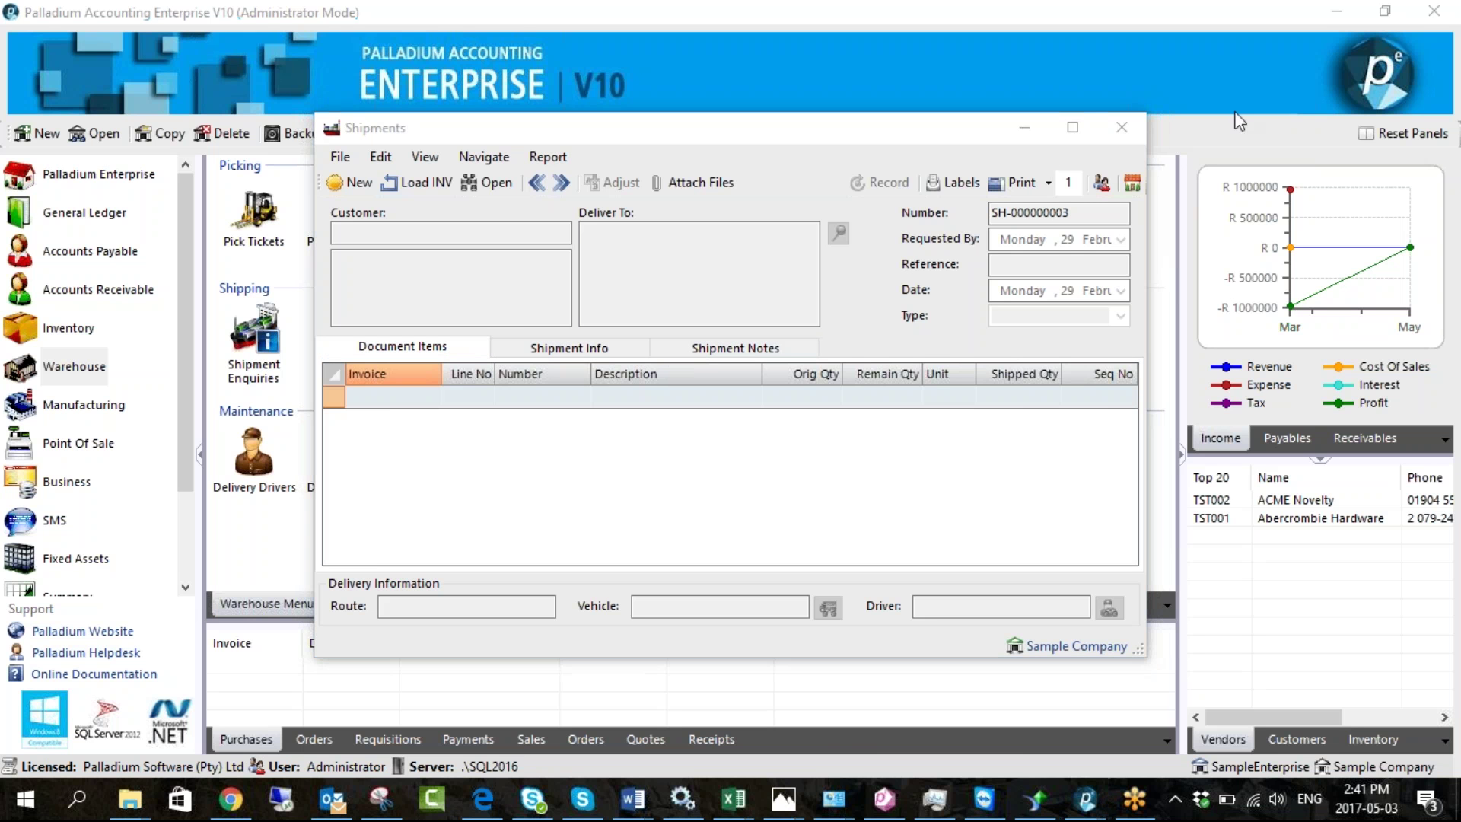
left_click_drag(993, 125, 902, 123)
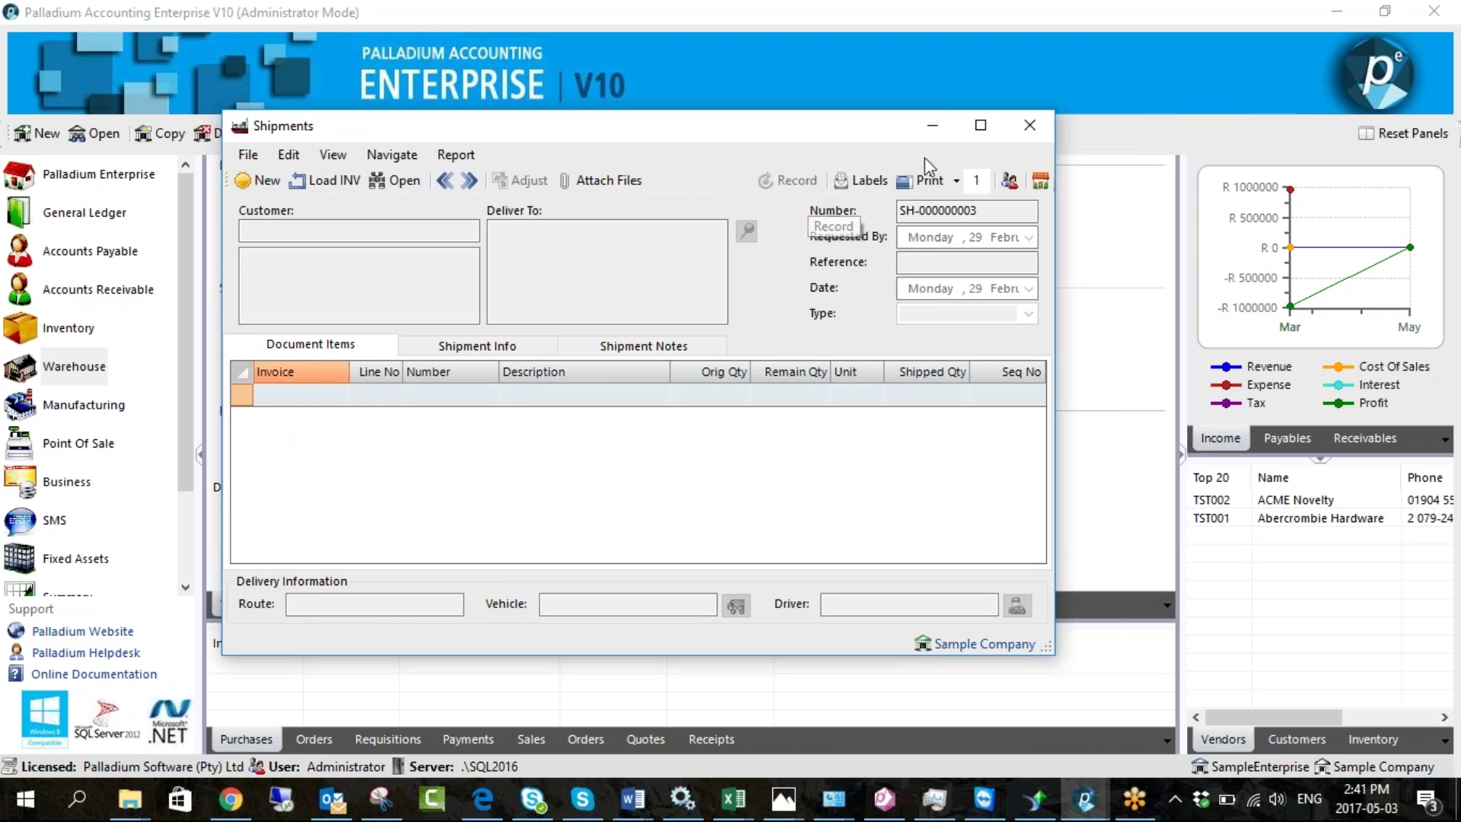
left_click(1030, 125)
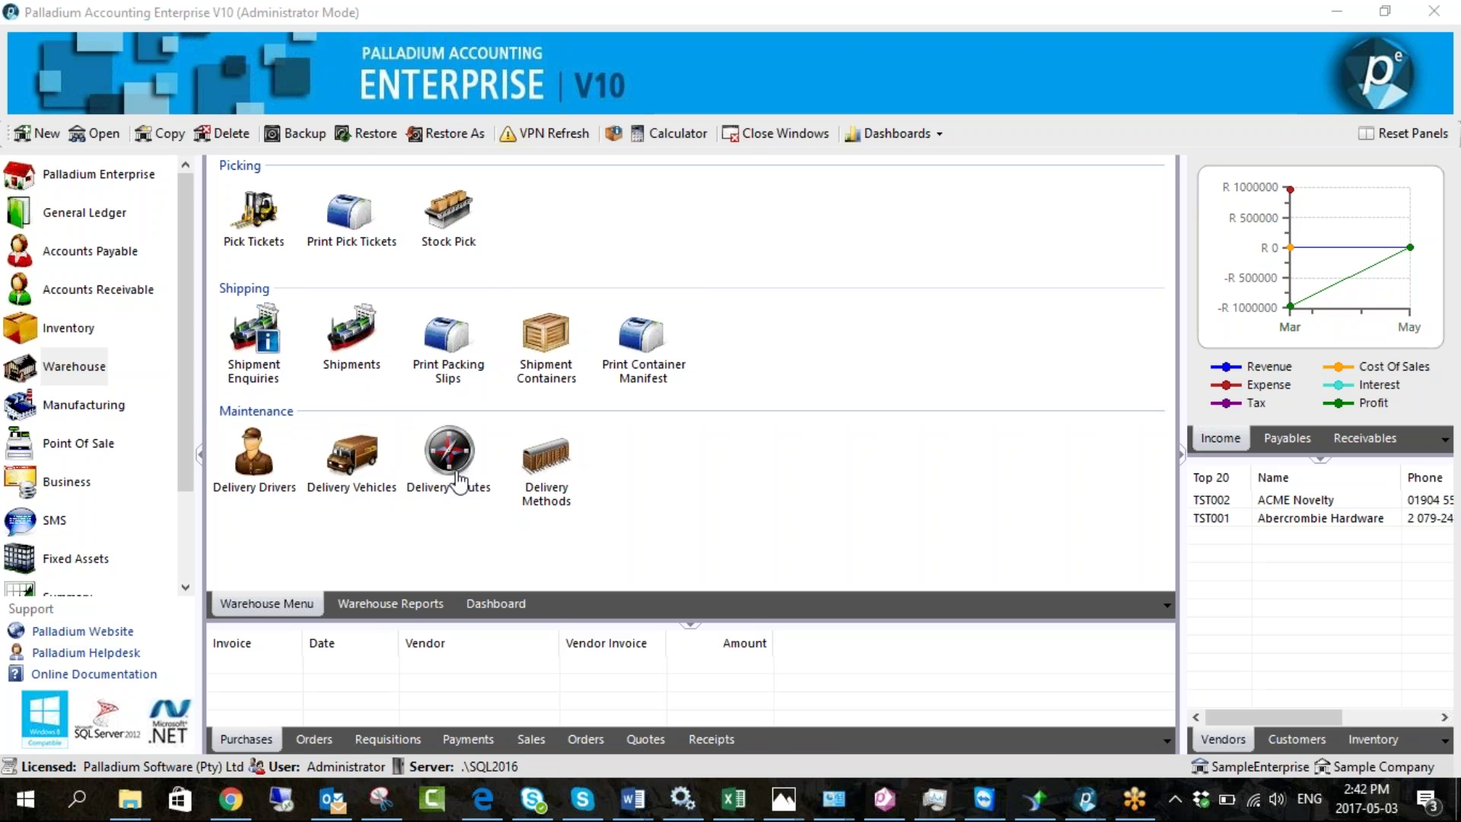
double_click(358, 338)
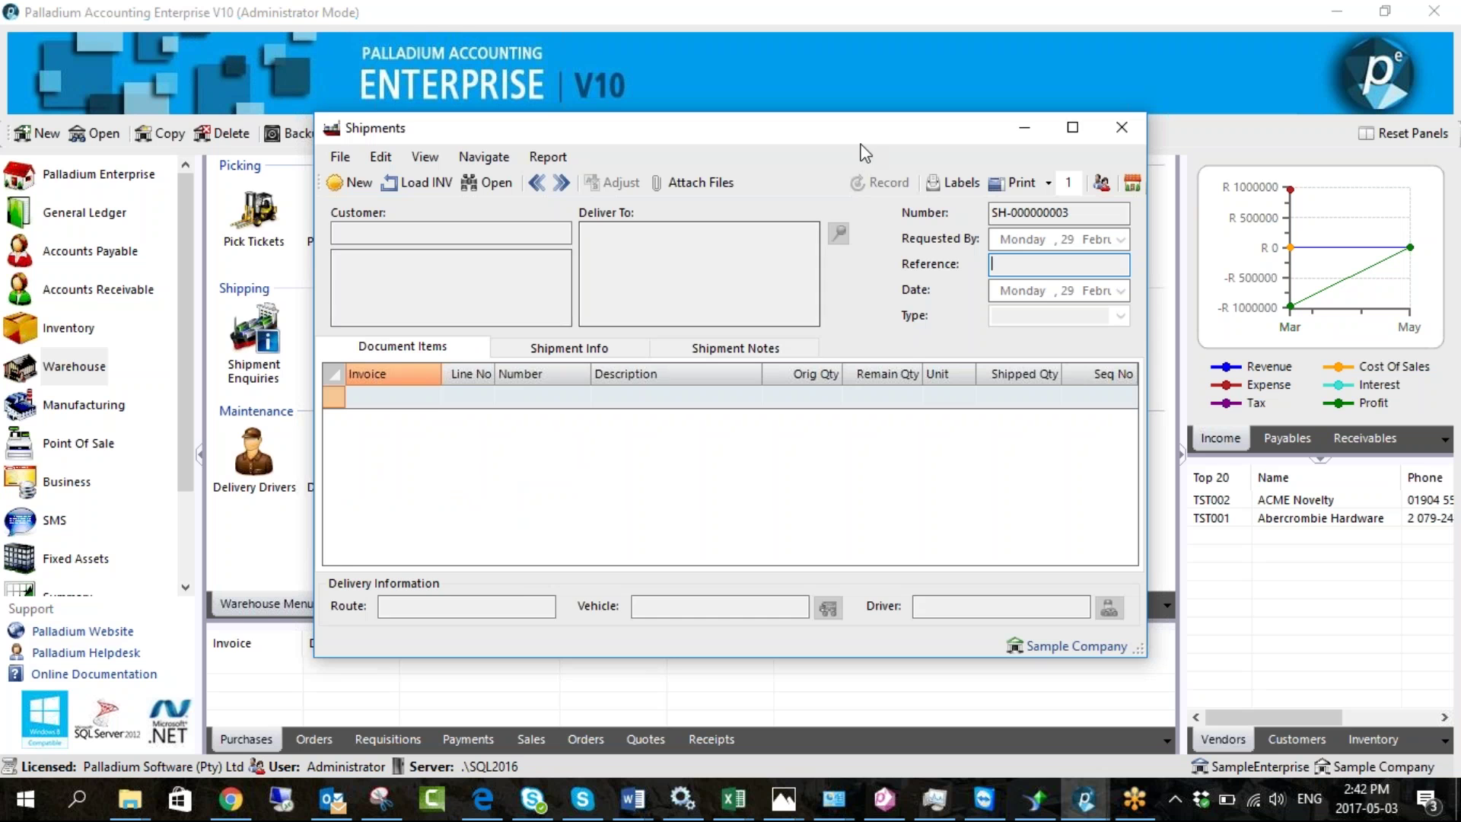
left_click_drag(806, 134, 772, 138)
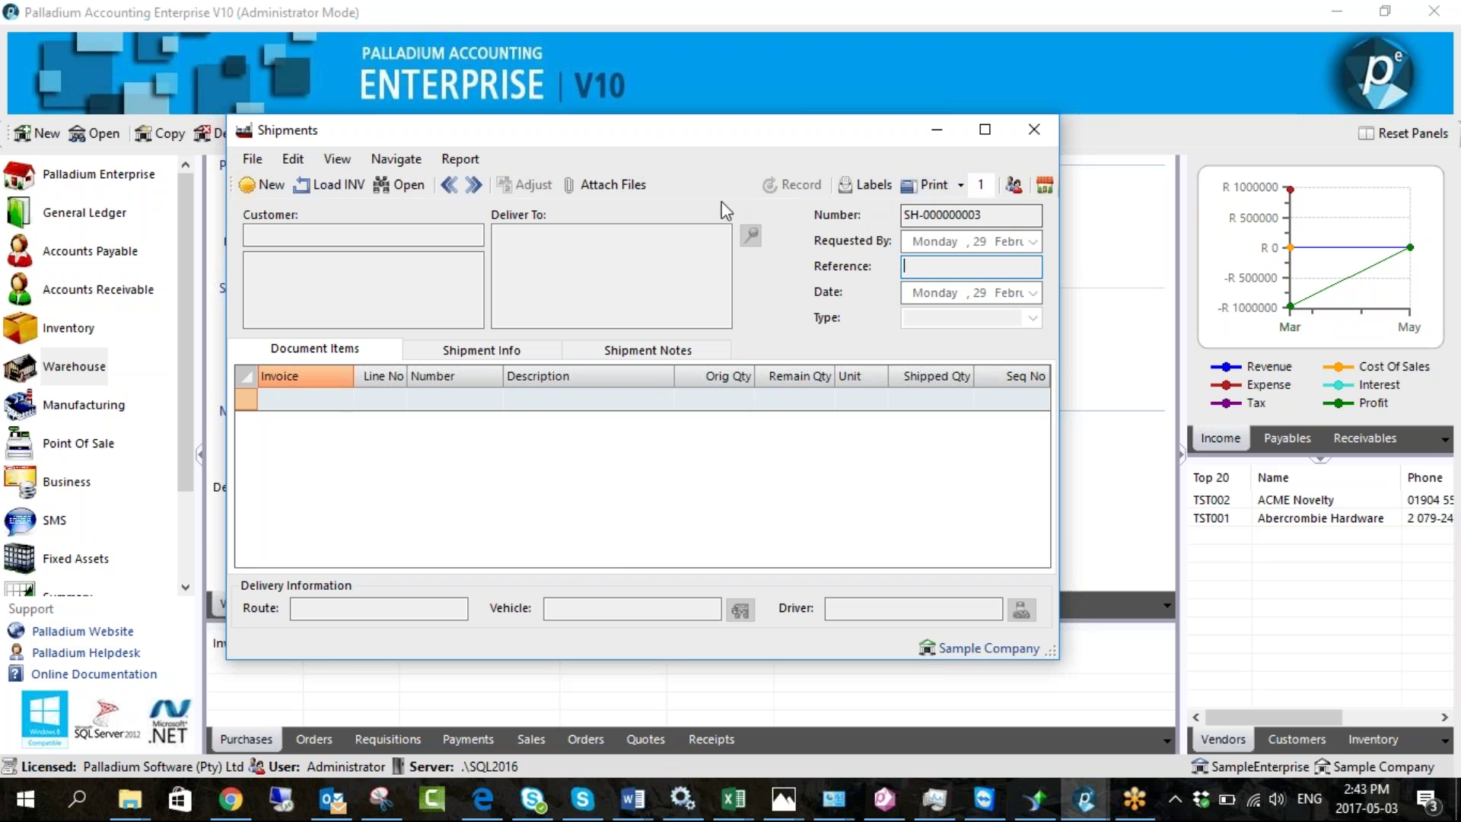
left_click(1034, 130)
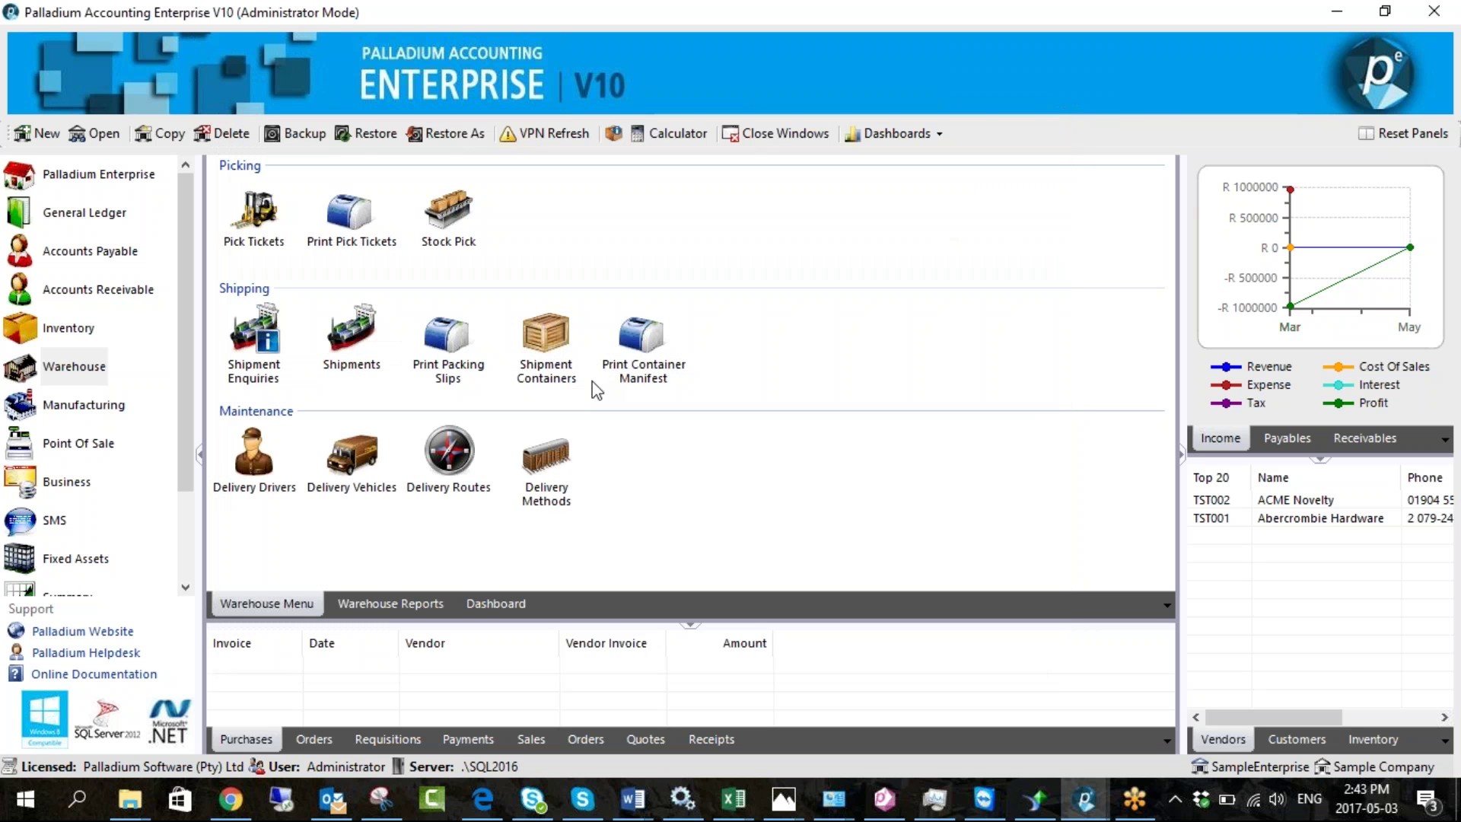
Start a shipment container and load shipments SH-000000001 and SH-000000002 from delivery route N1 into it
left_click(542, 359)
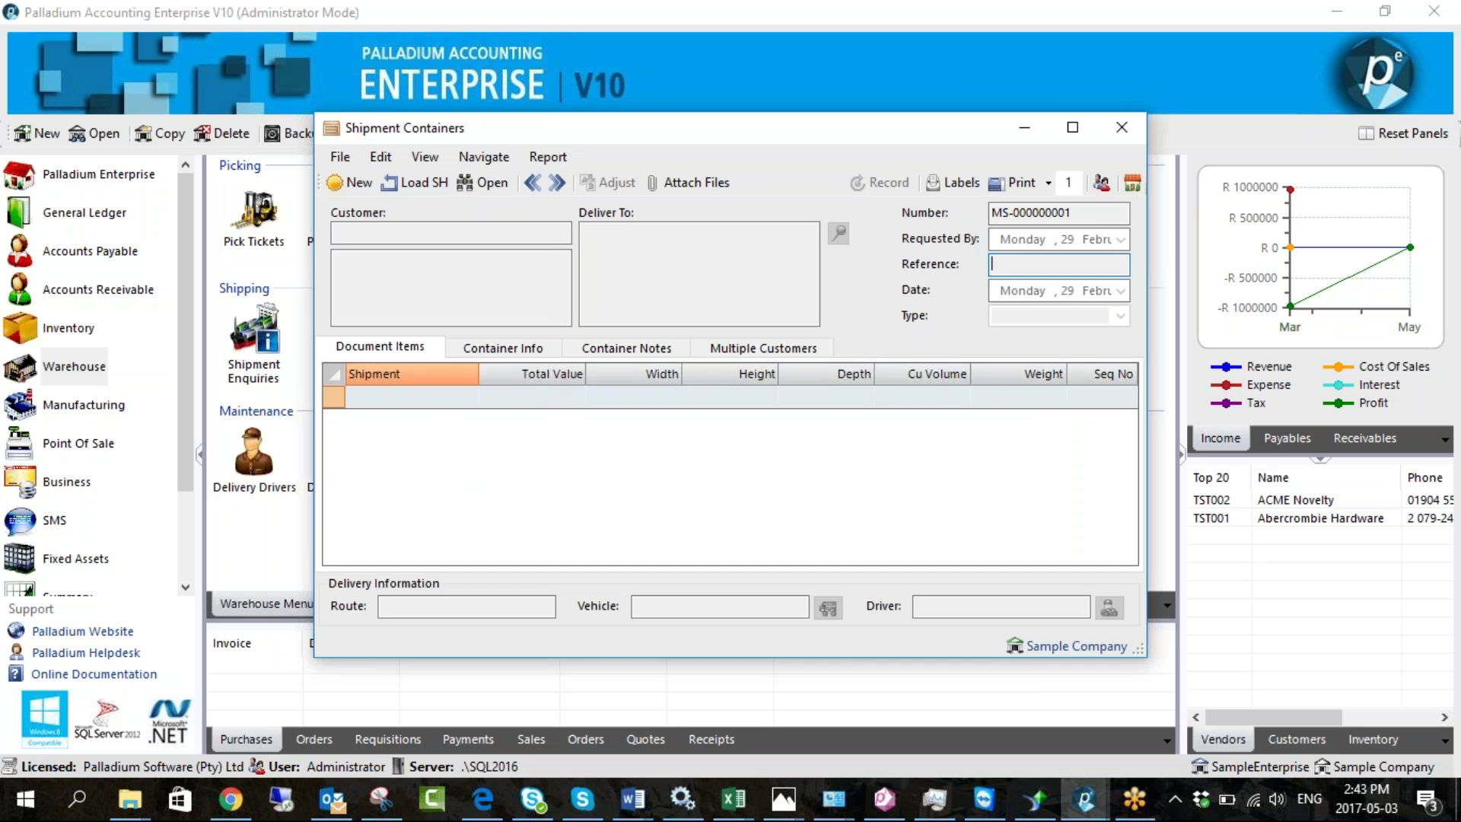
left_click_drag(640, 129, 510, 115)
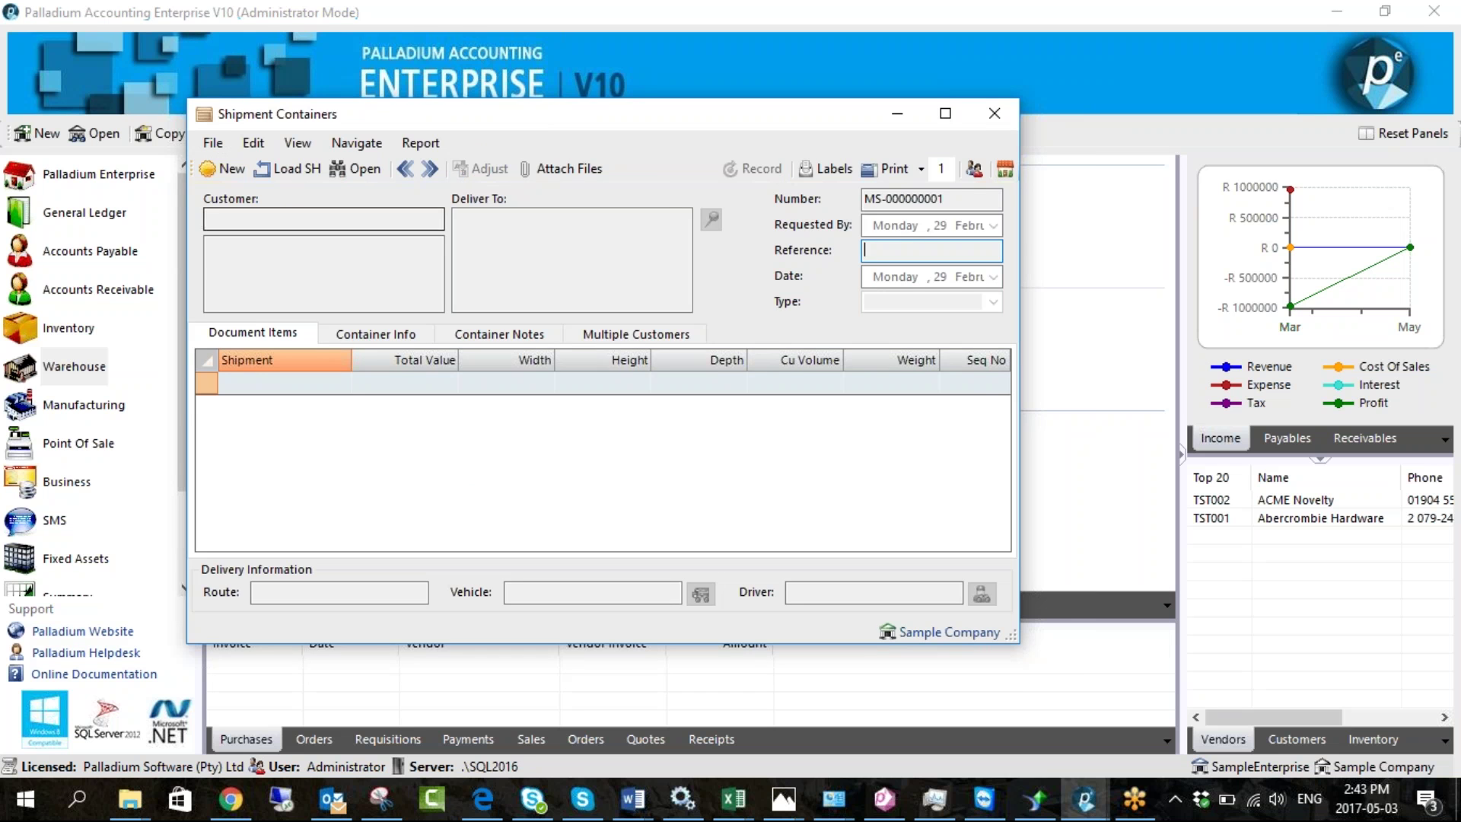
left_click(284, 174)
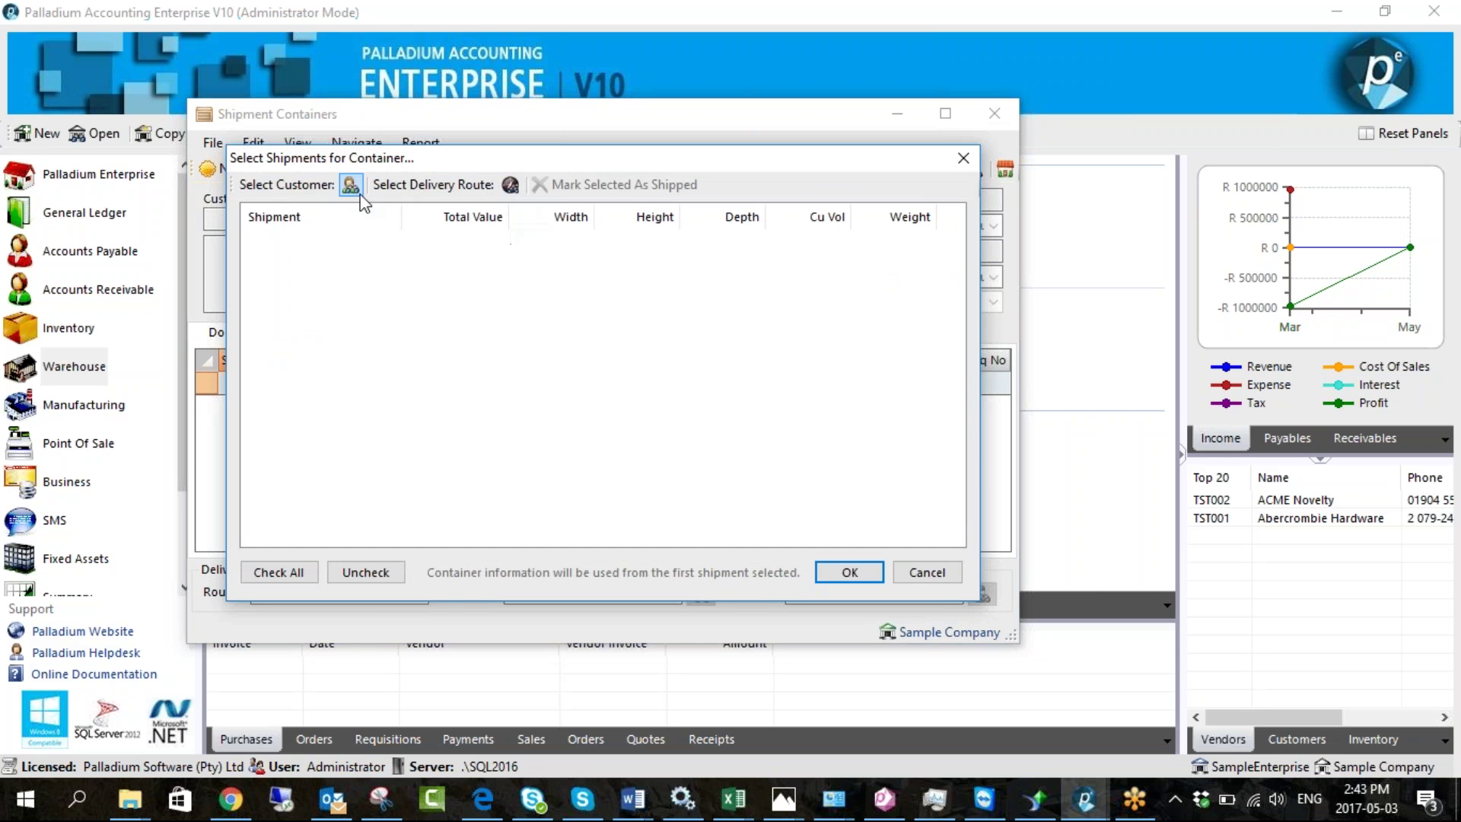
left_click(511, 185)
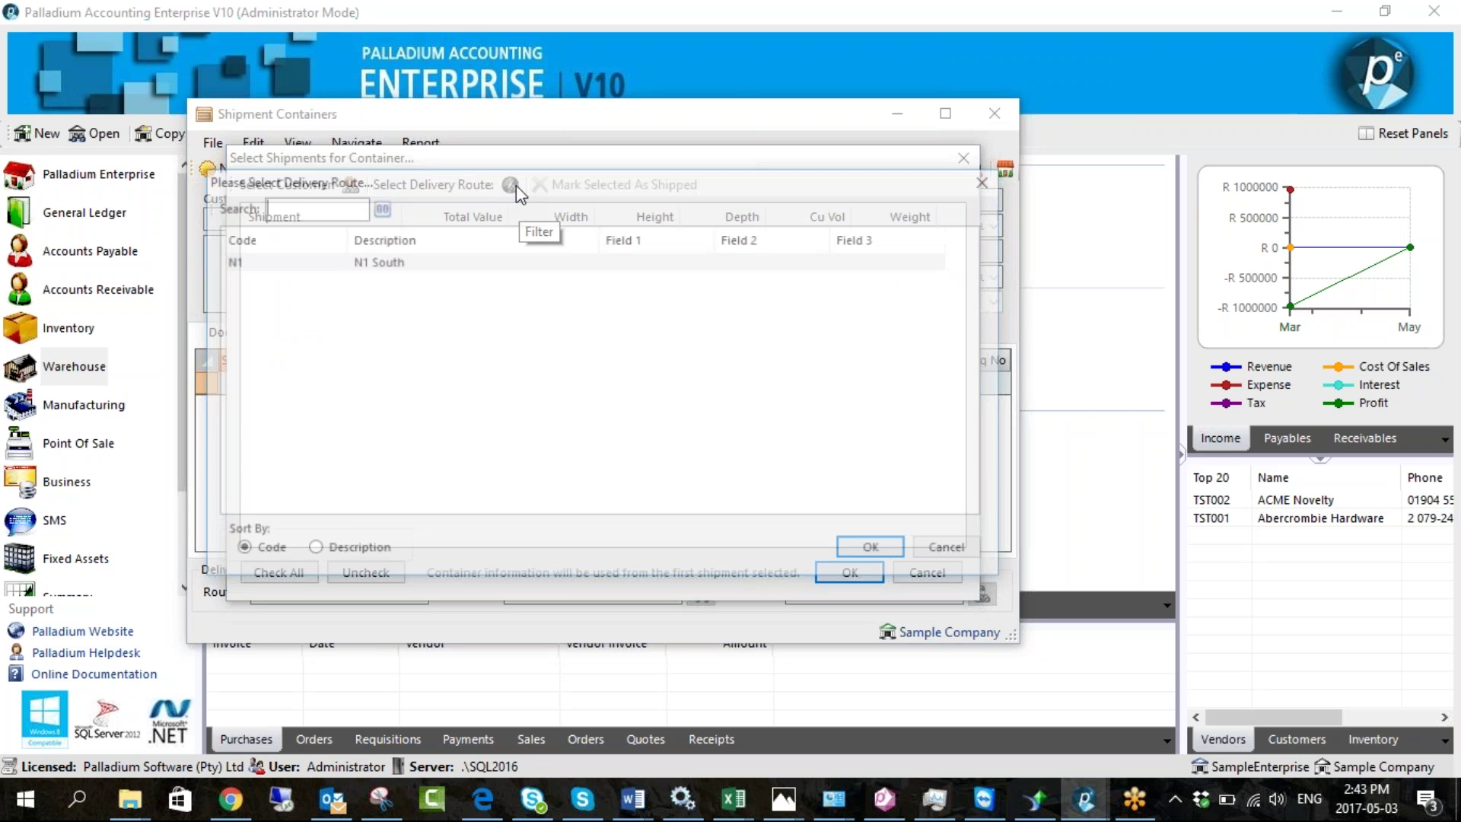
double_click(361, 268)
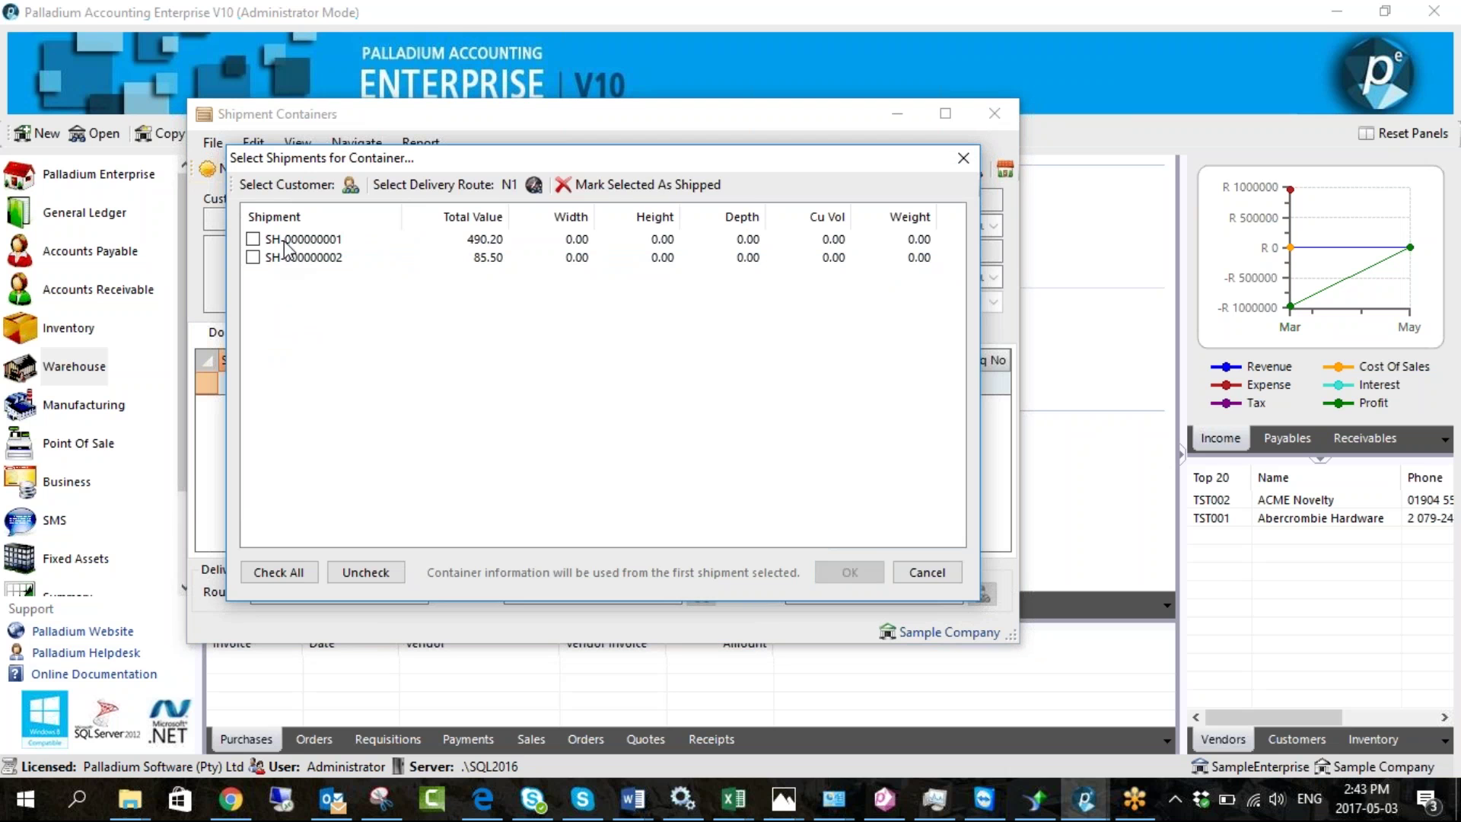
left_click(253, 239)
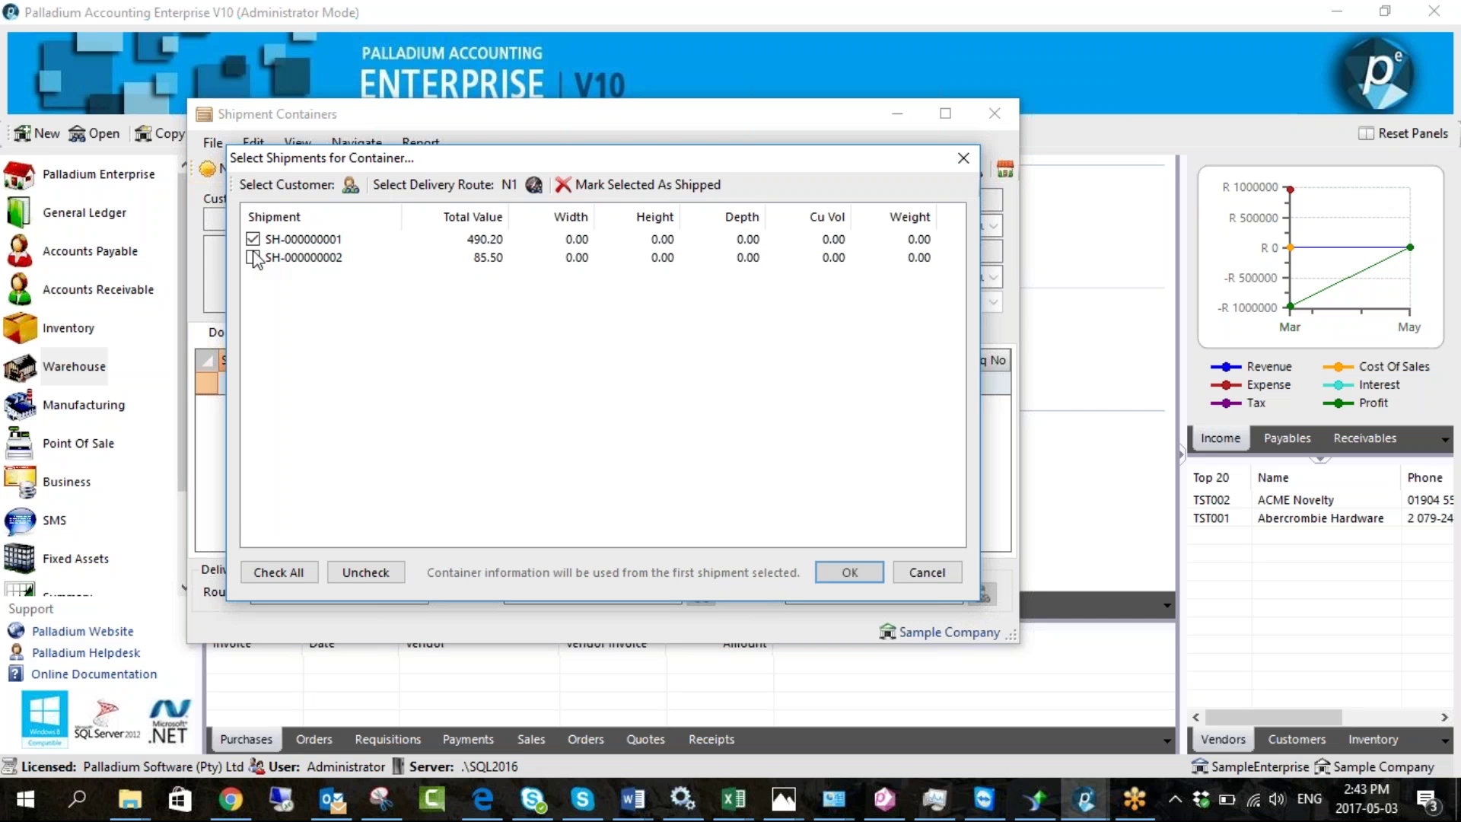
left_click(253, 258)
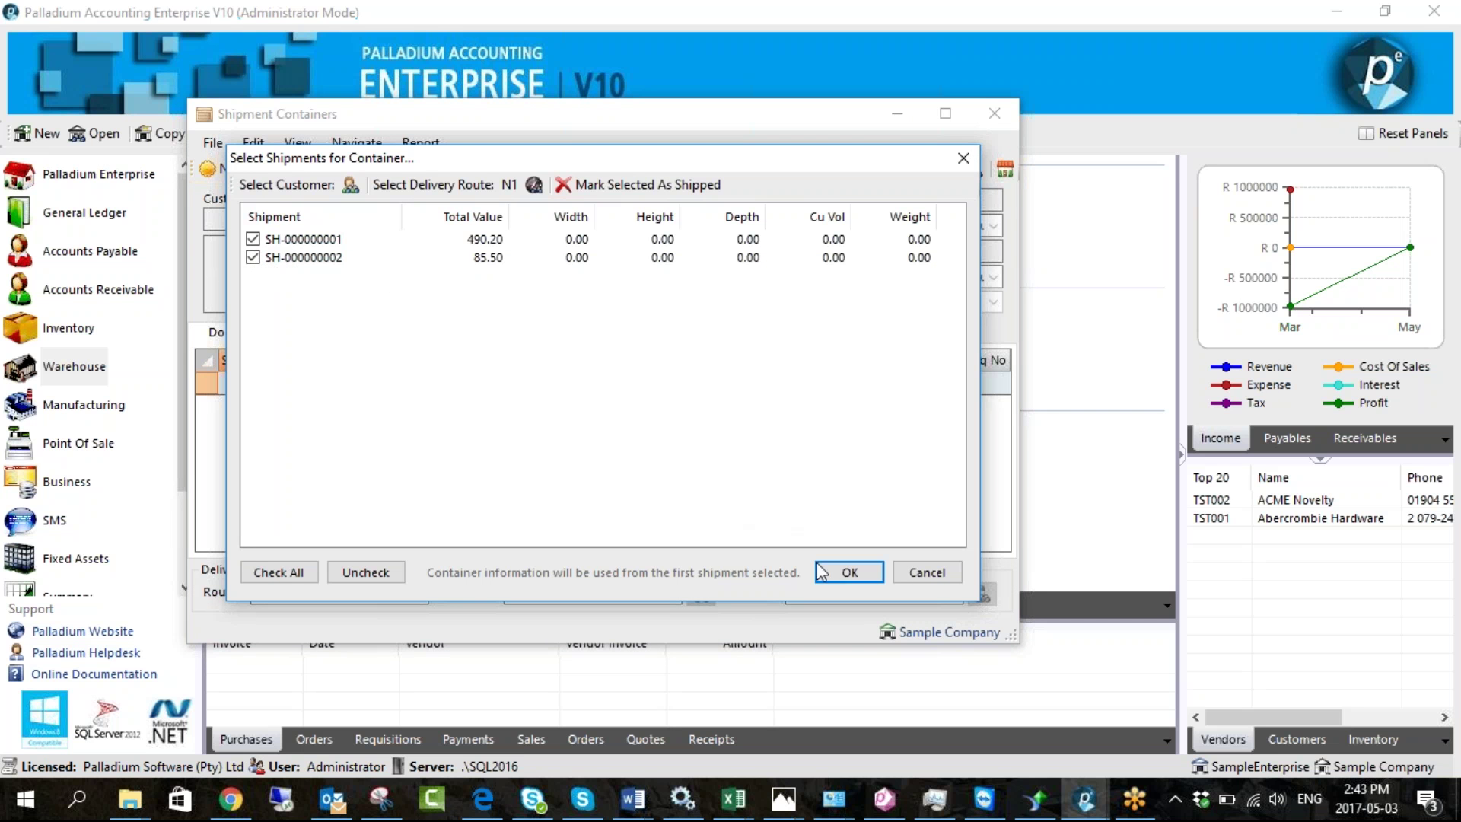
left_click(849, 573)
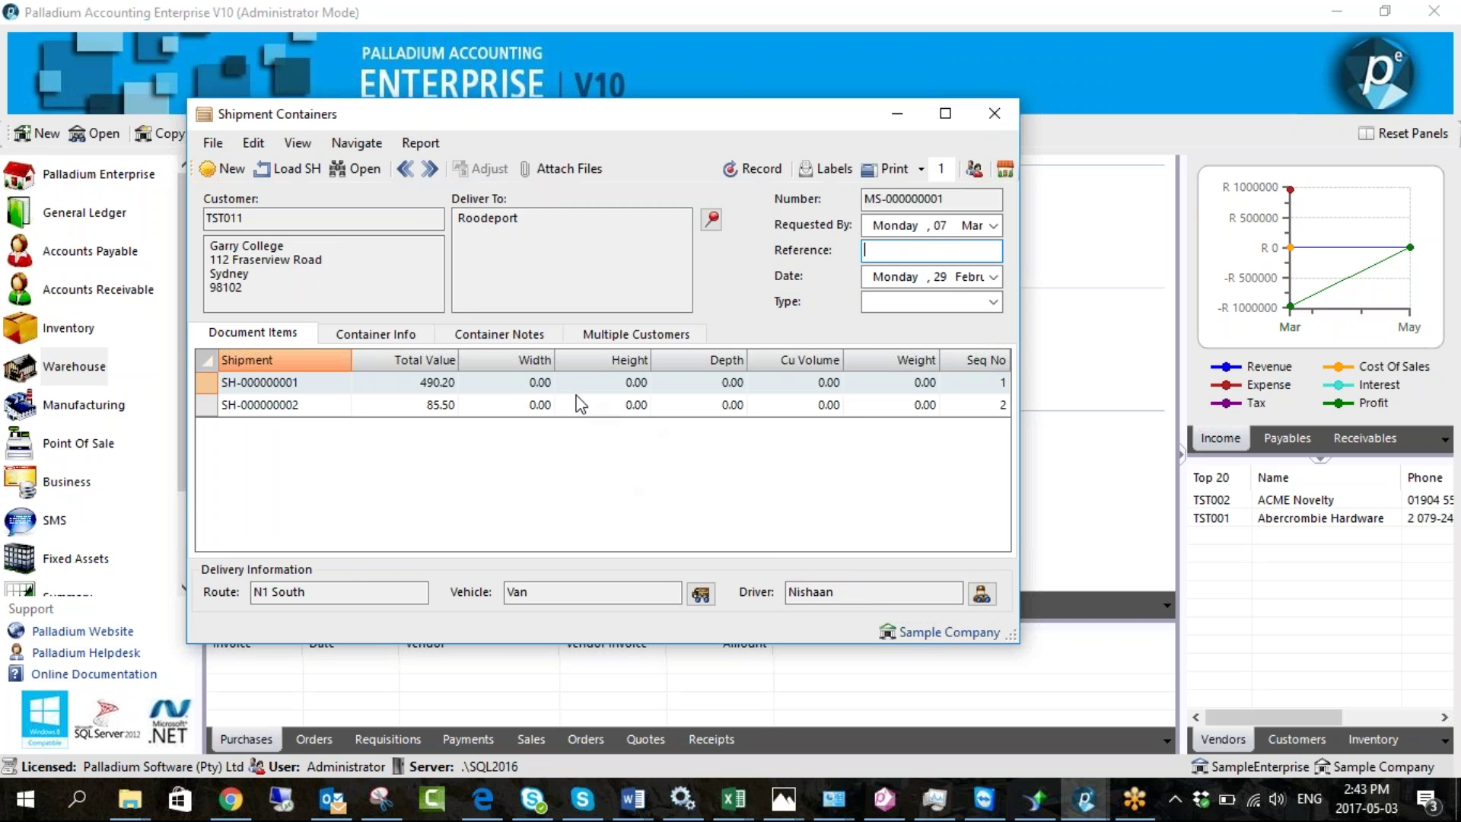
Compare the customer and delivery details of the two shipments loaded in the container
left_click_drag(532, 114, 612, 101)
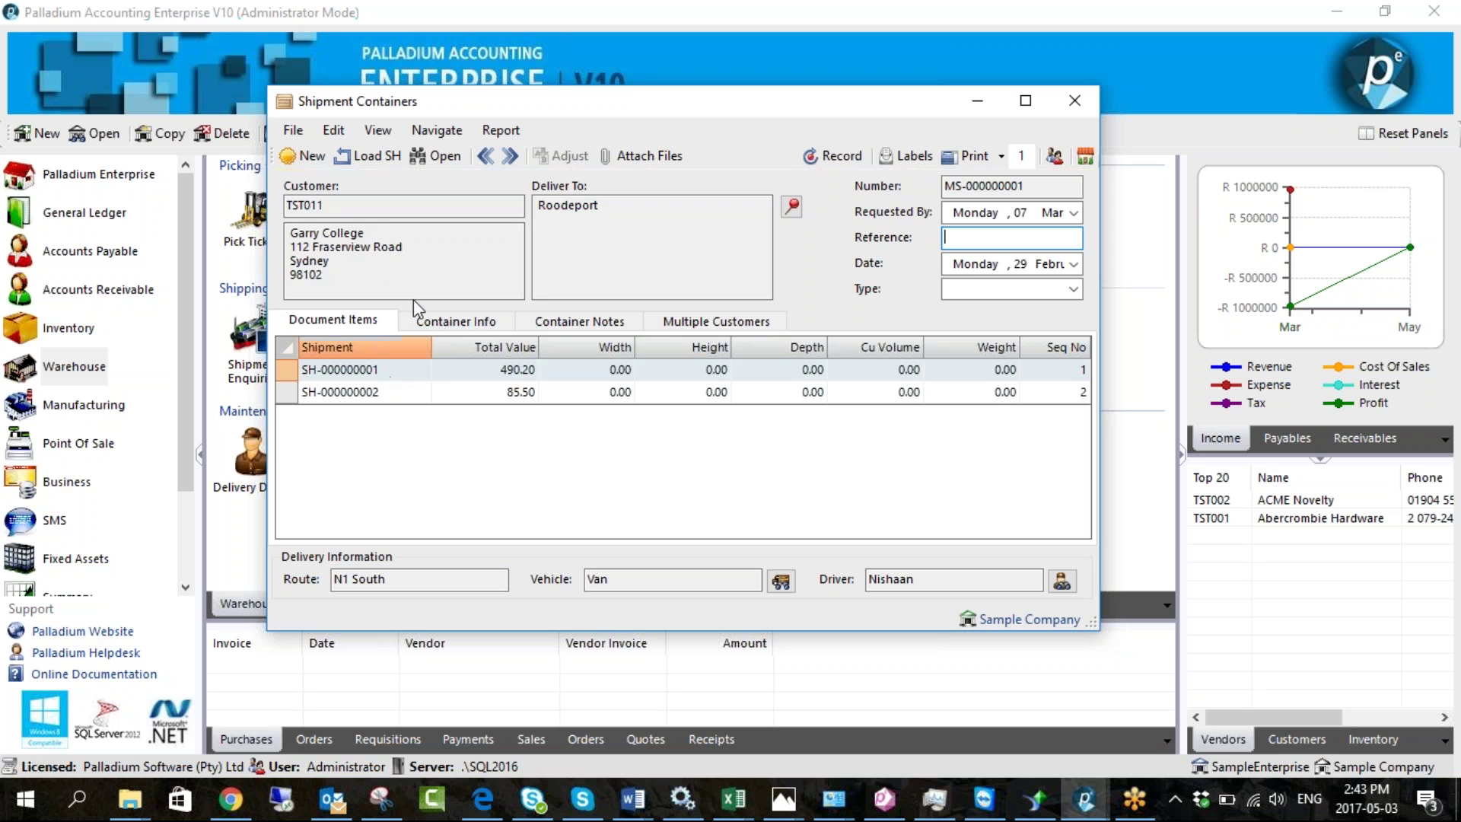
left_click(384, 373)
key("shift+Tab")
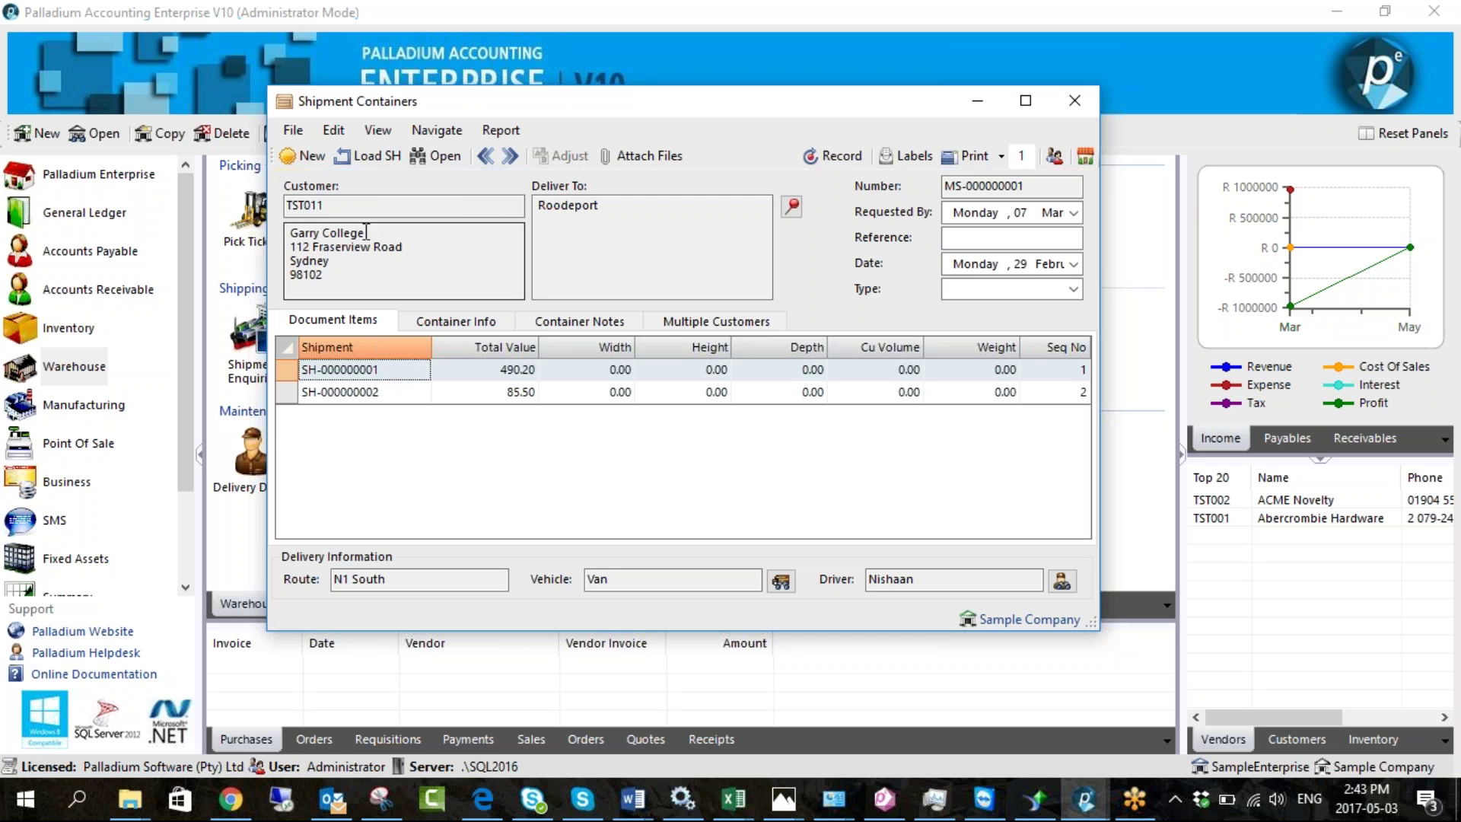
left_click(395, 397)
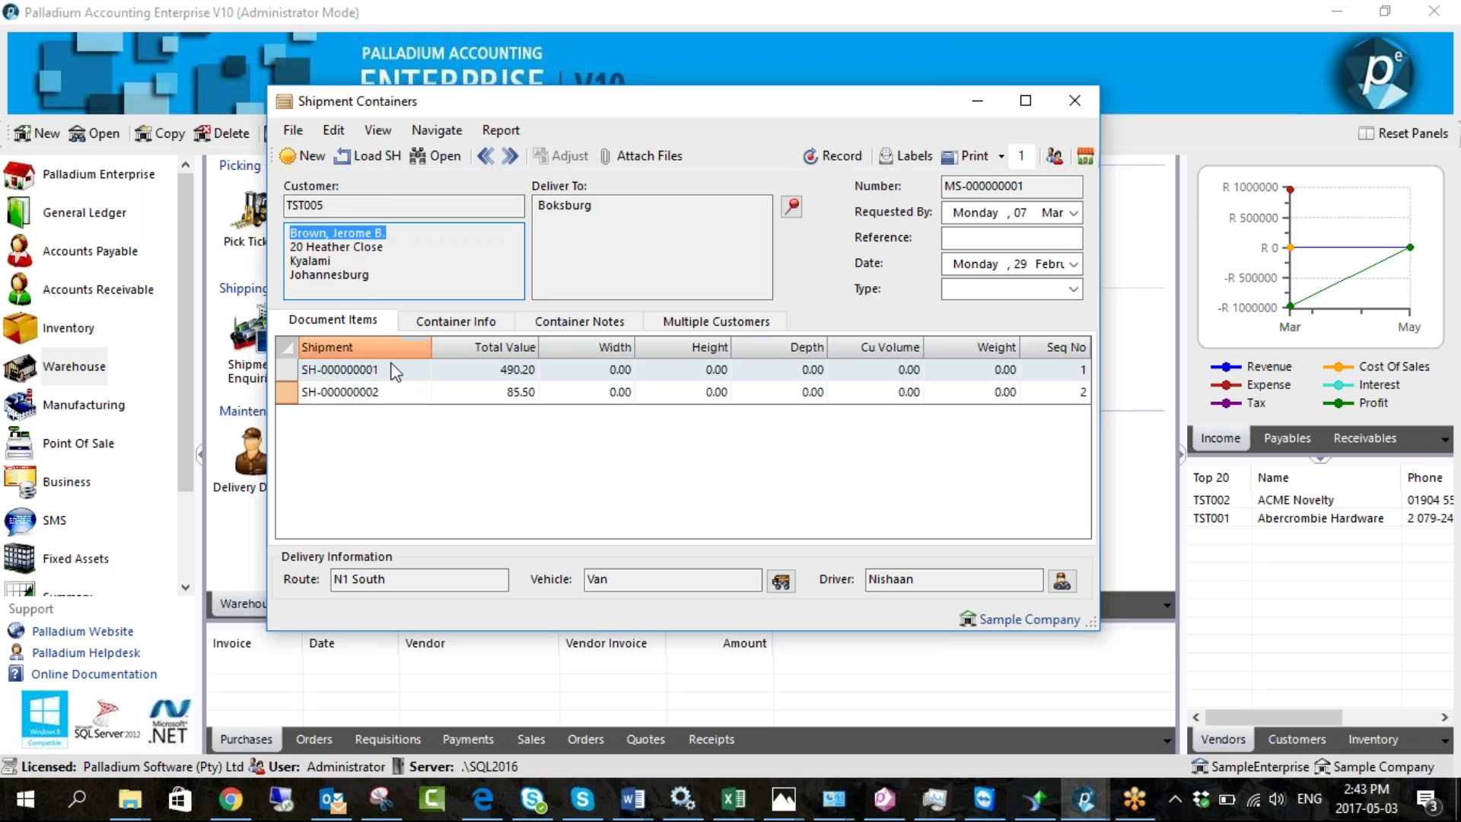
left_click(391, 365)
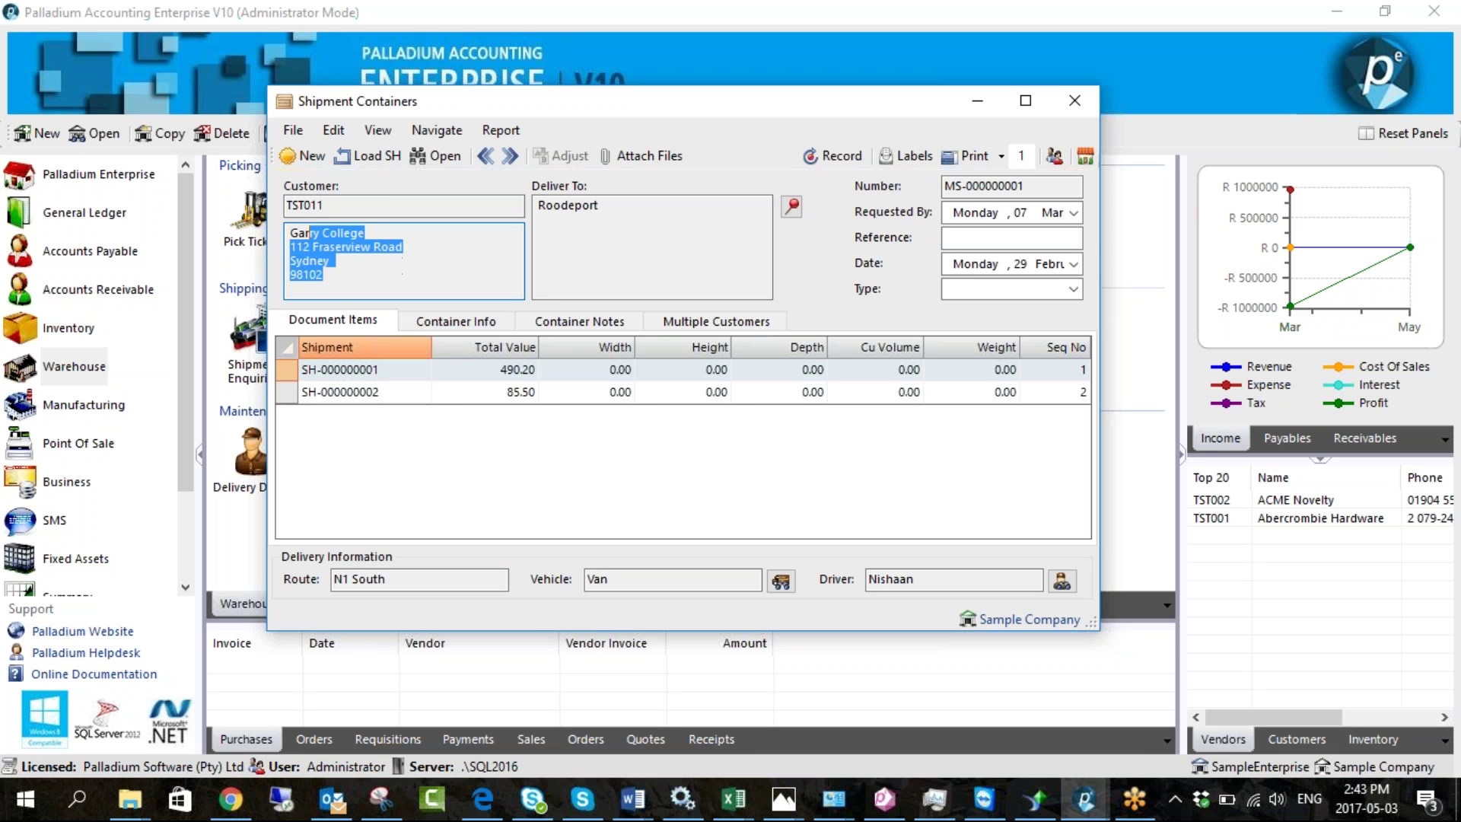
left_click(409, 390)
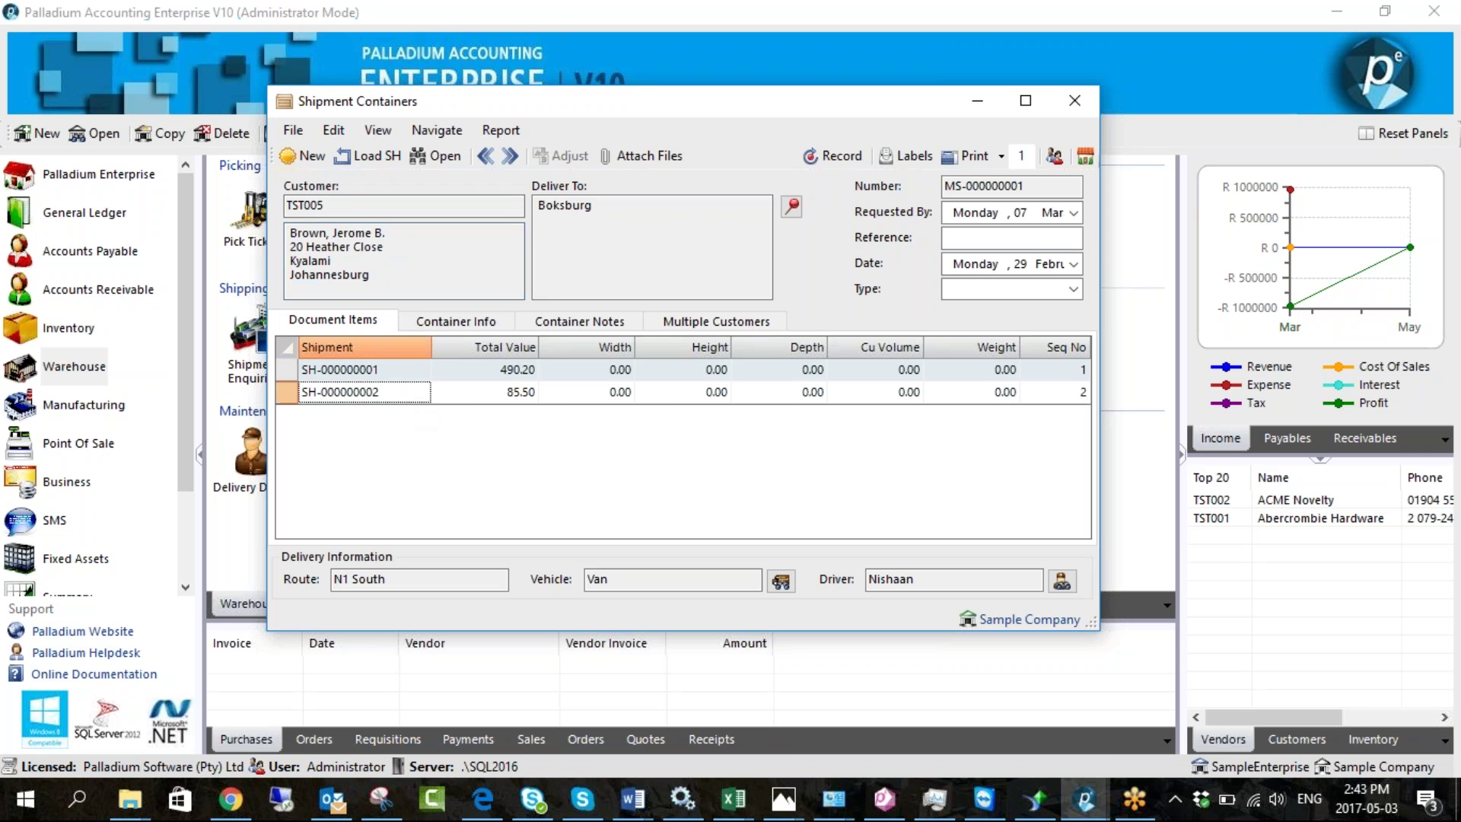
left_click(405, 347)
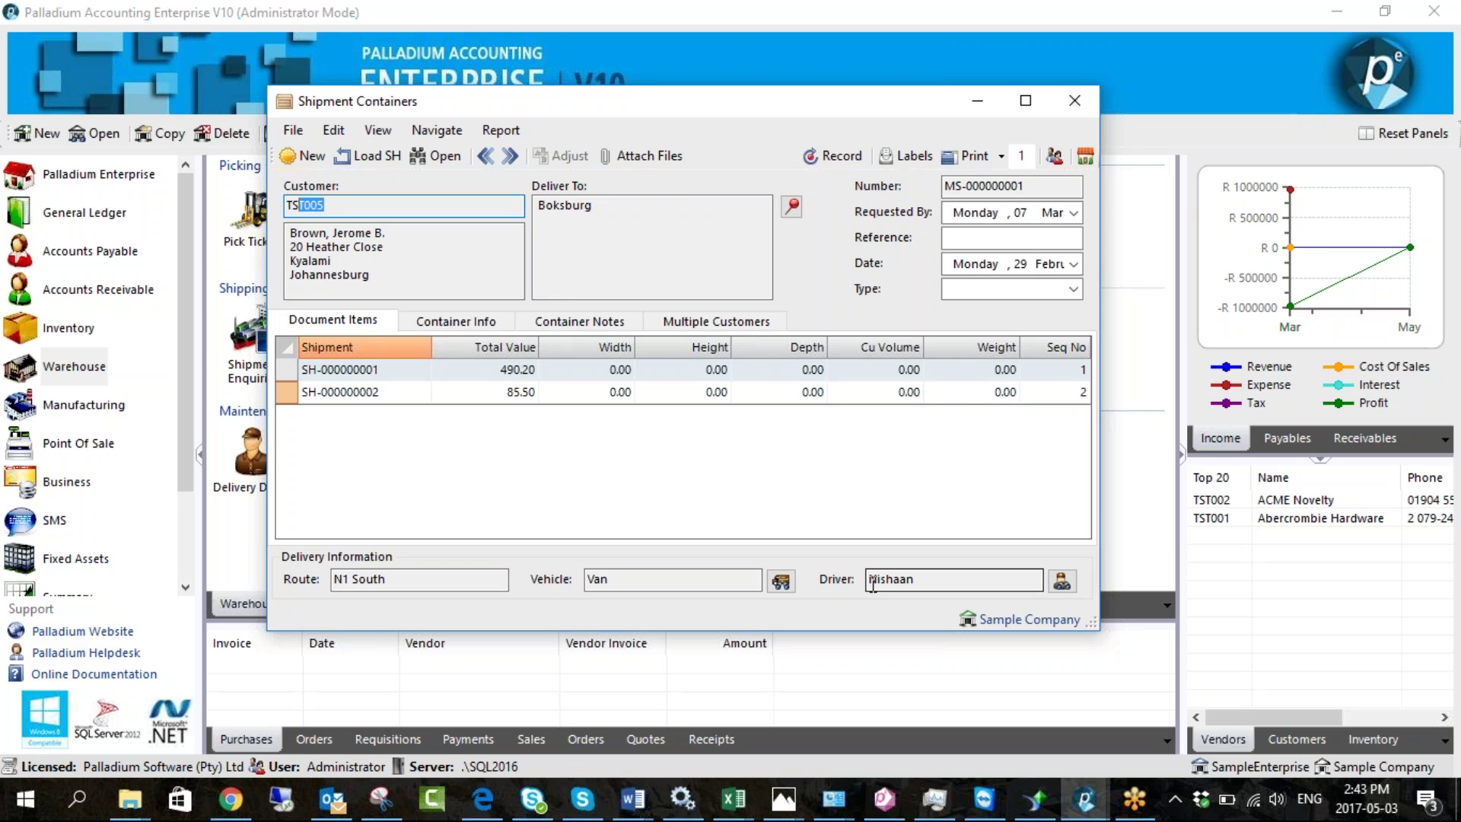
Set the shipment container's type to Container, and check its Container Info and Container Notes sections
left_click(1072, 289)
left_click(1065, 309)
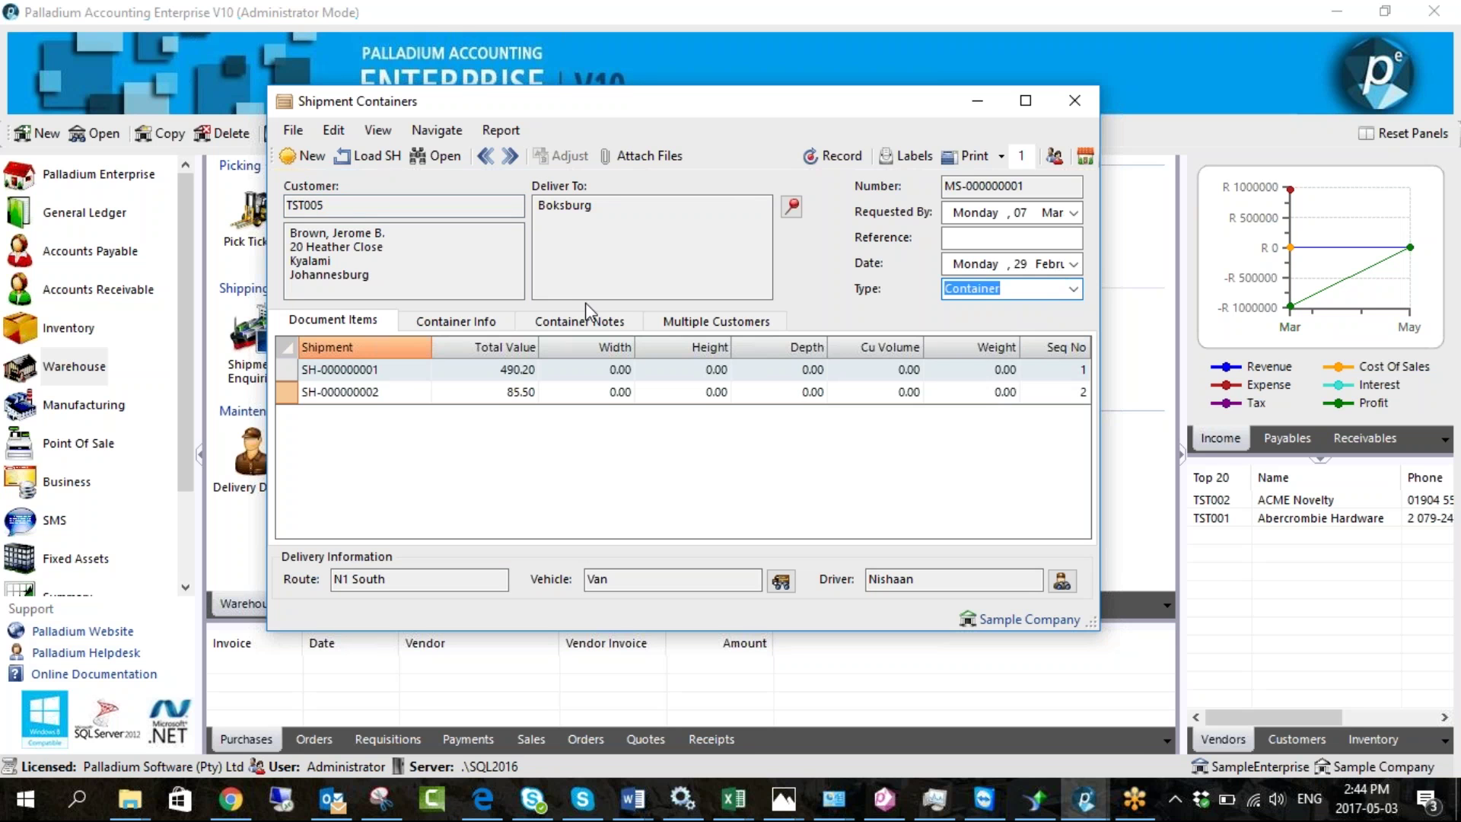
left_click(506, 321)
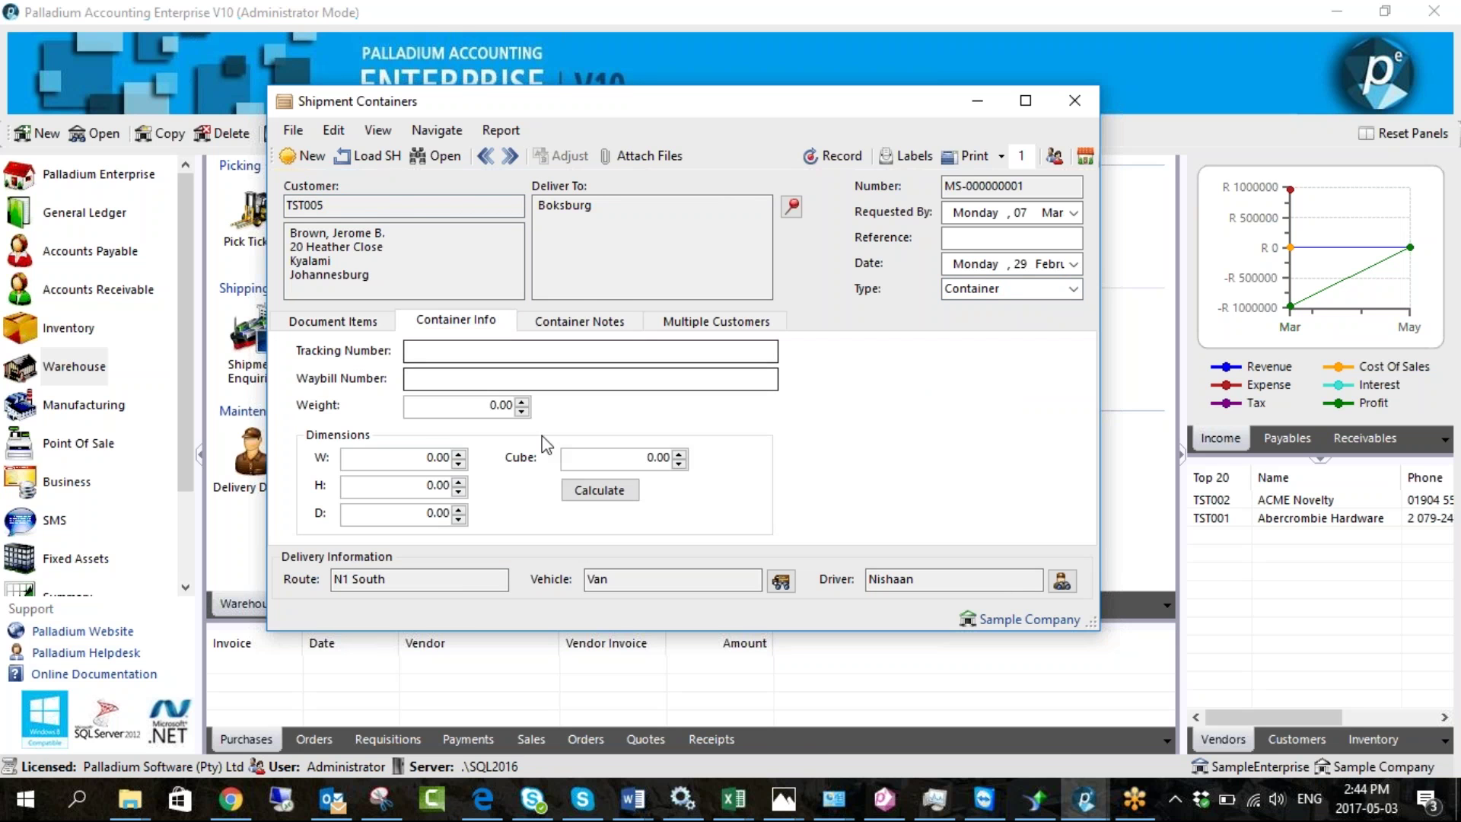
left_click(555, 323)
left_click(481, 320)
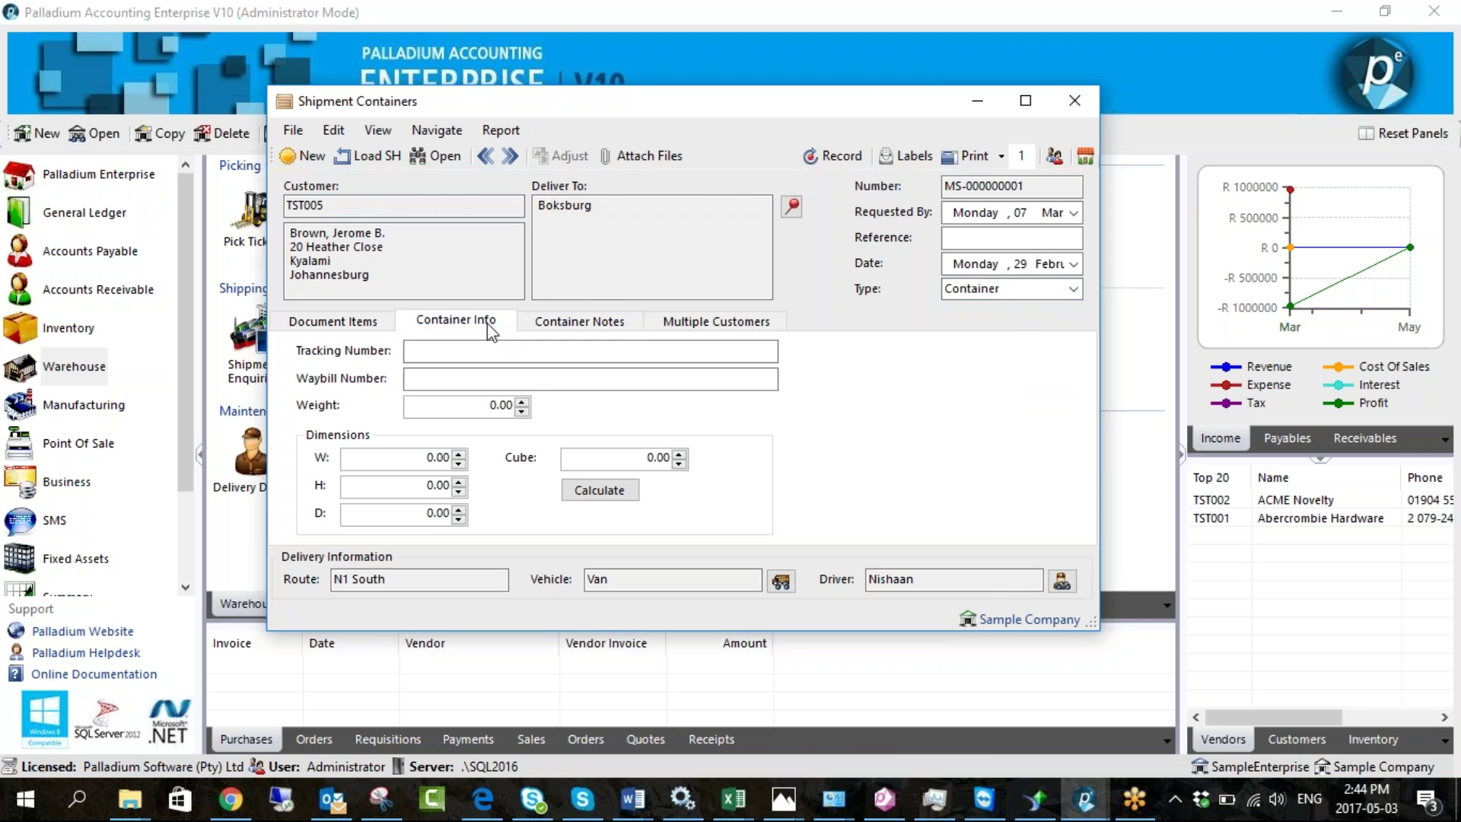
left_click(580, 322)
left_click_drag(477, 355, 235, 340)
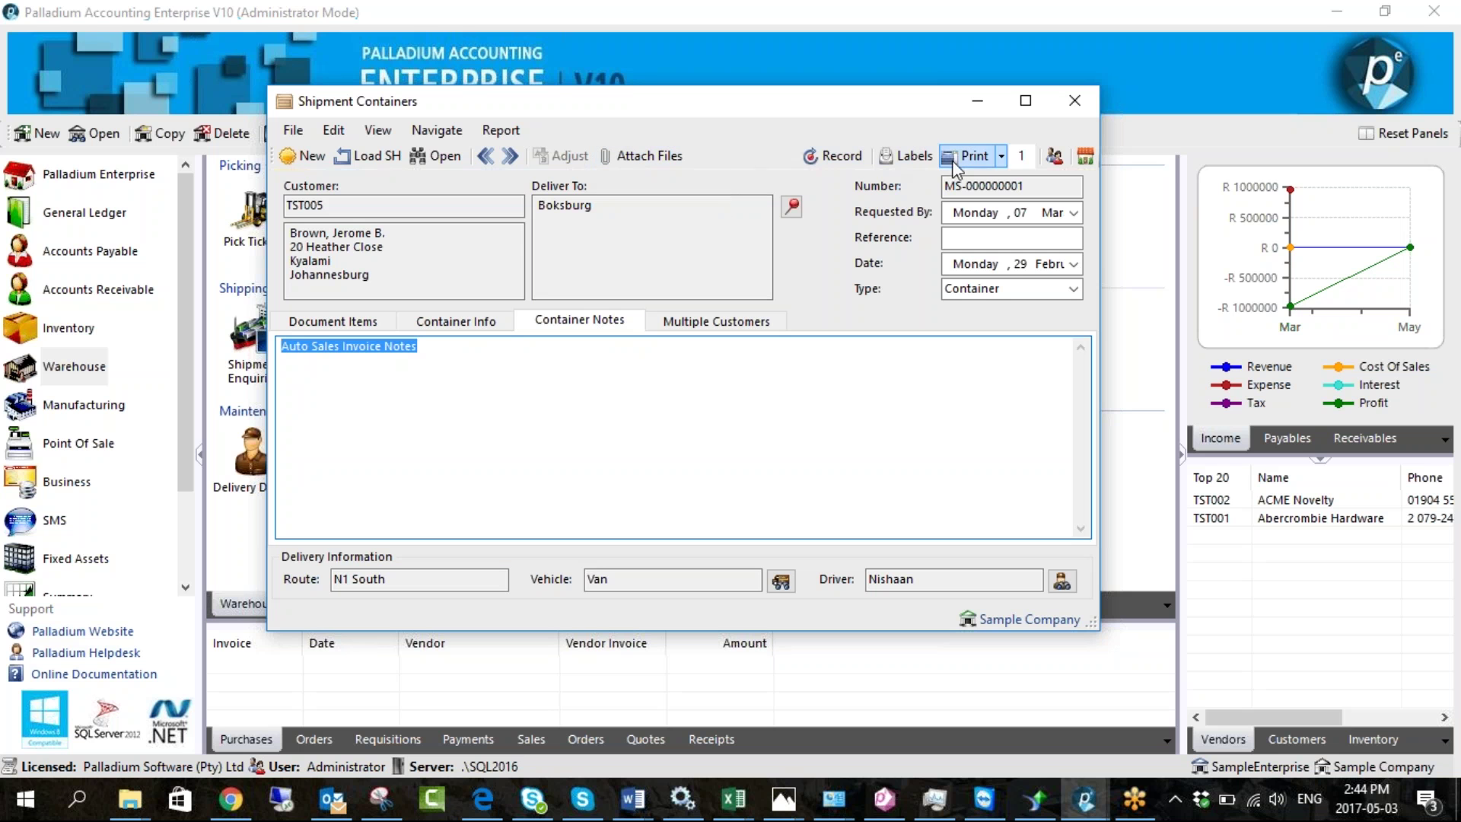
Preview the container's shipment manifest, agreeing to record the transaction
left_click(1003, 158)
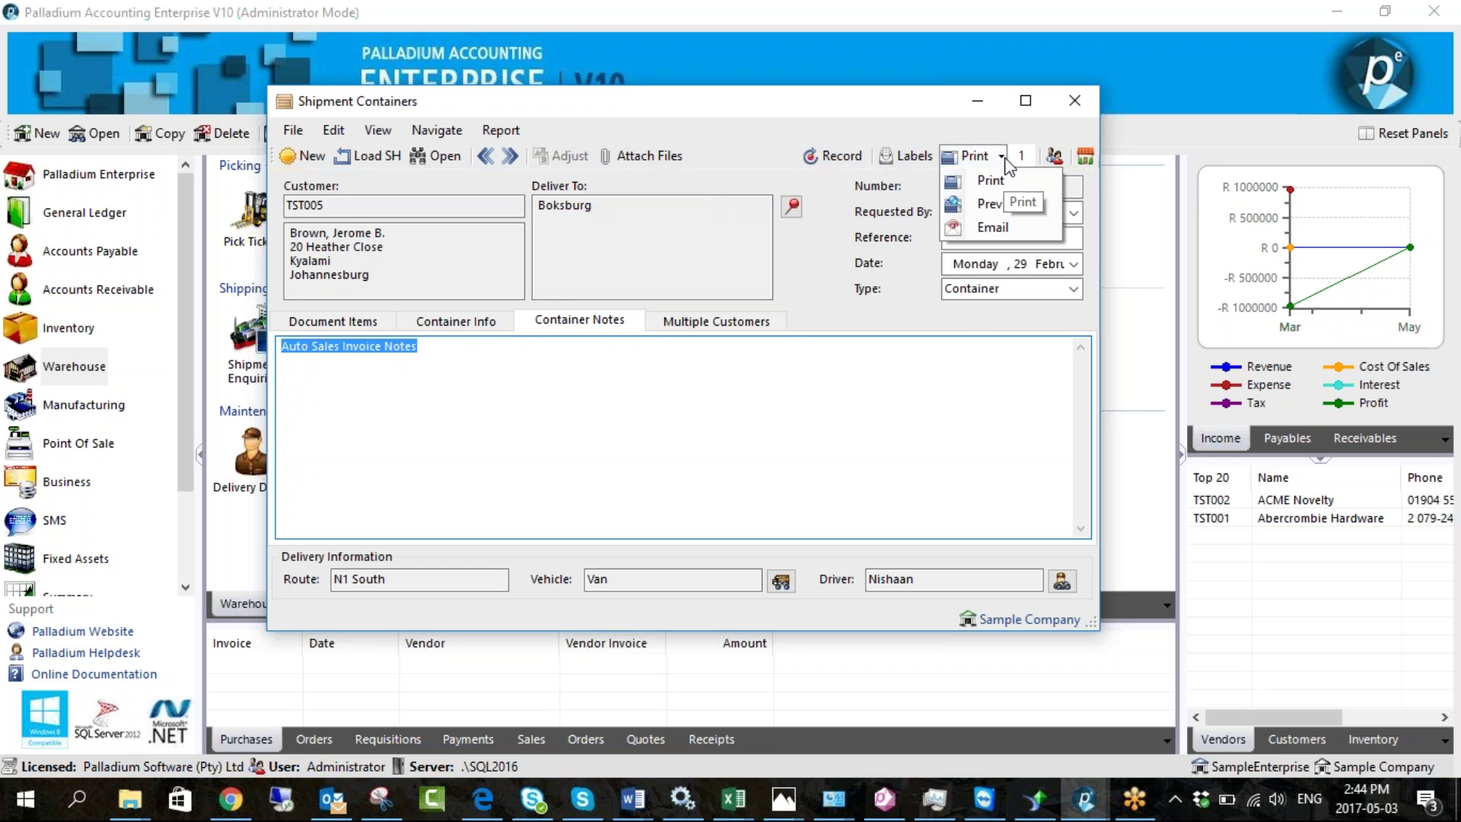
left_click(994, 204)
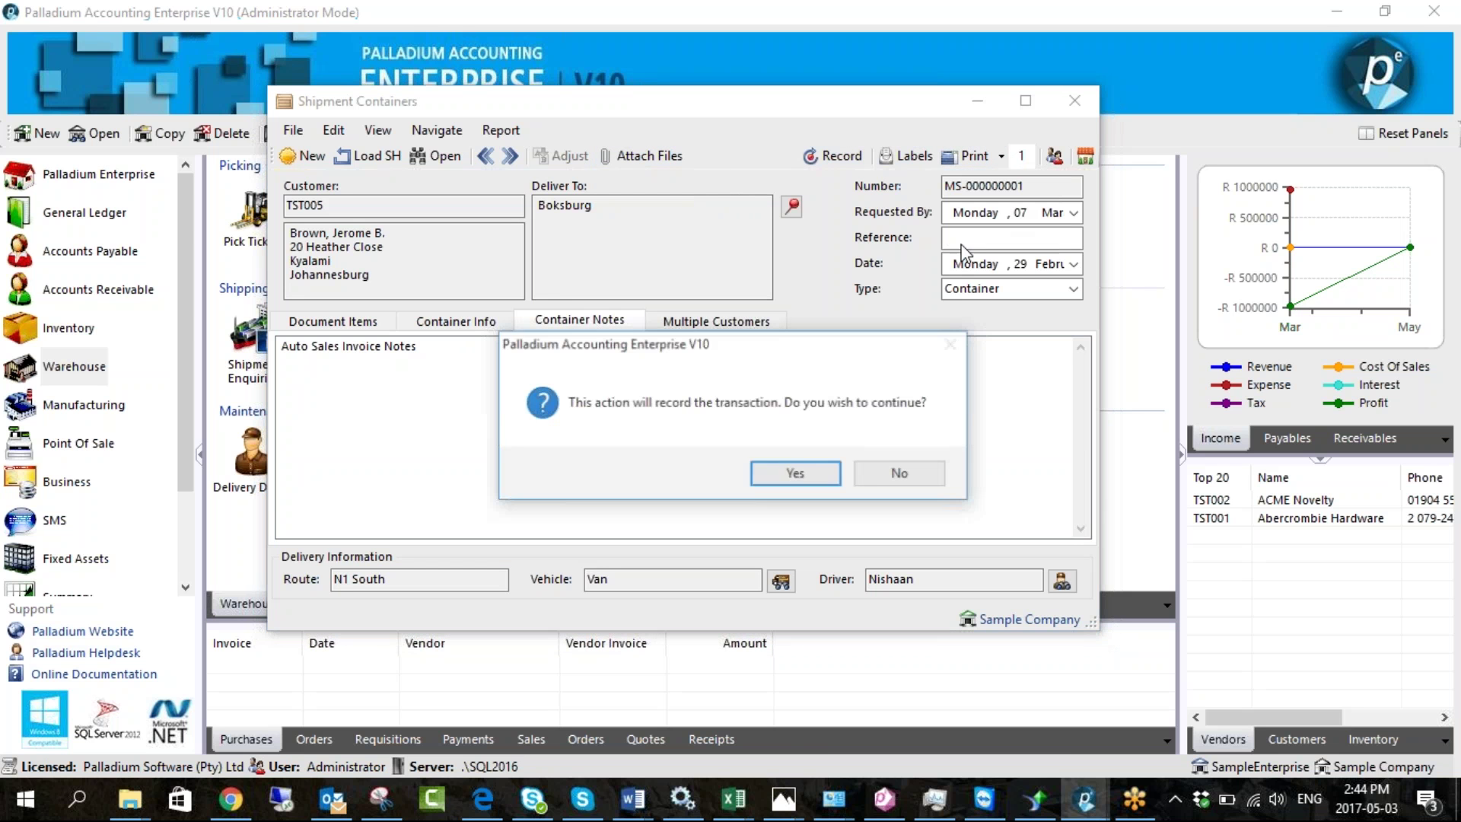
left_click(794, 475)
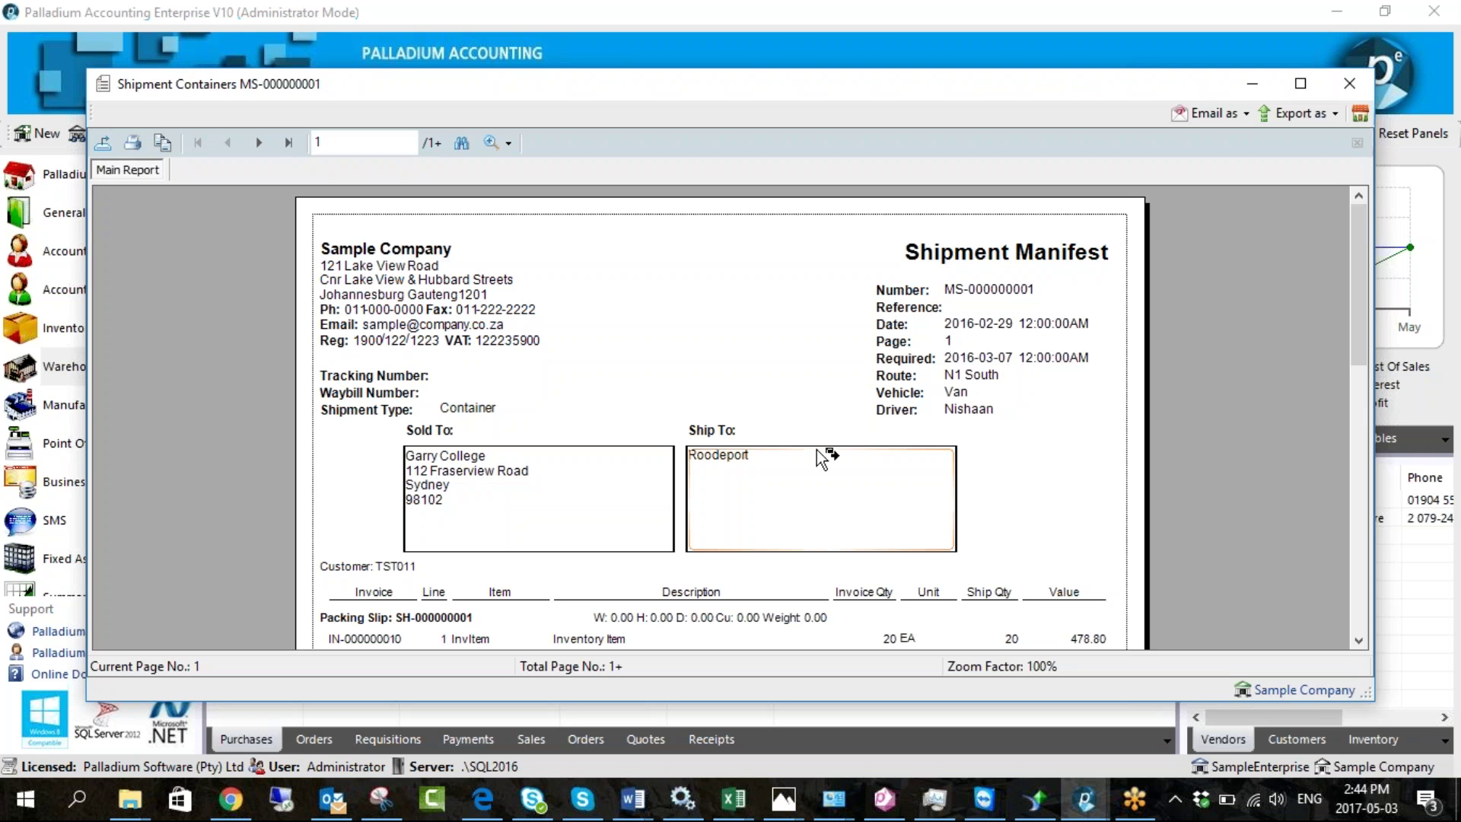
Maximize the manifest preview and read through the customers, delivery addresses and packing slip lines it covers
scroll(579, 380, "down", 3)
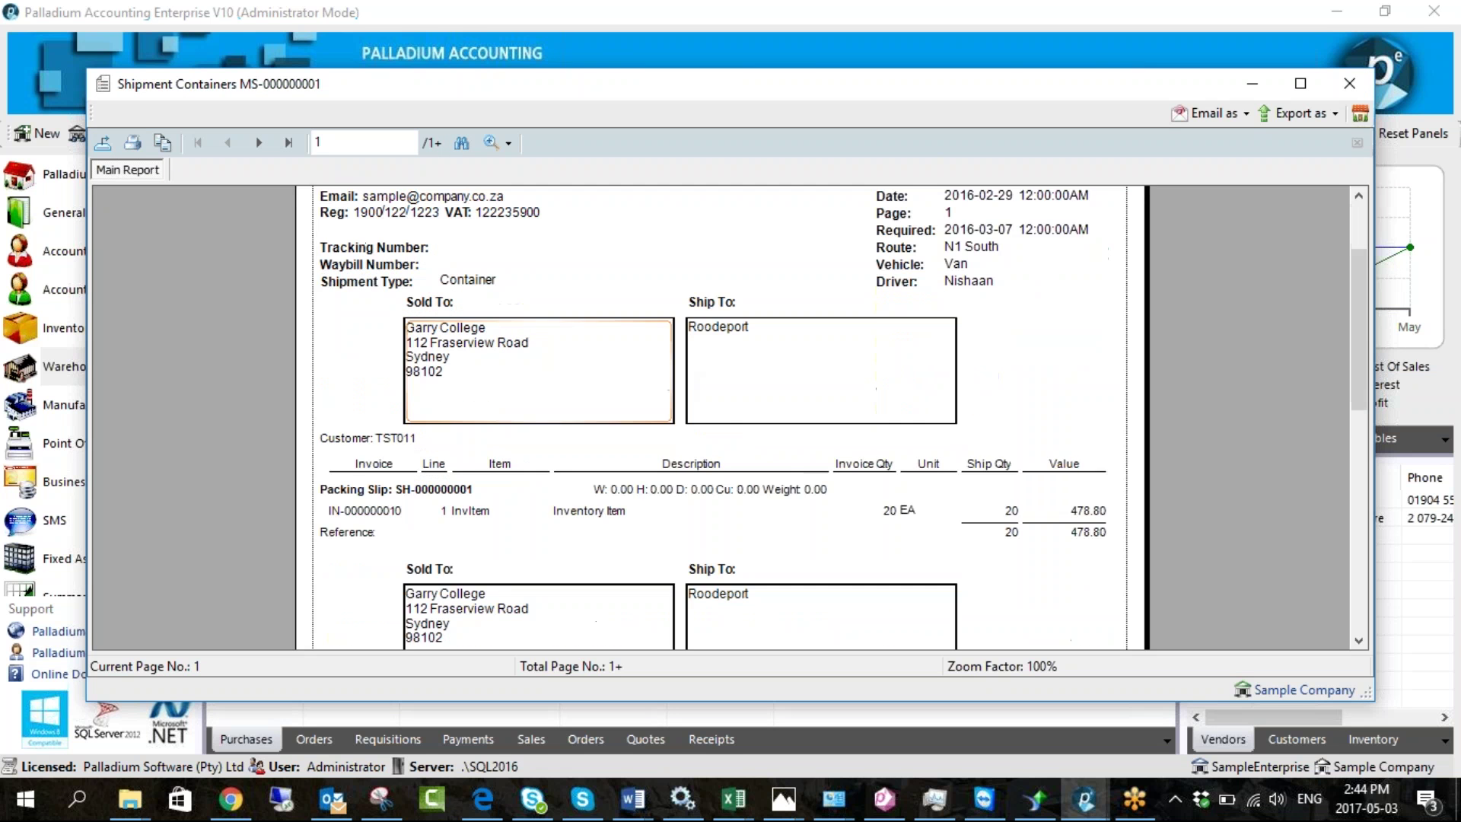
scroll(1233, 259, "up", 3)
left_click(1313, 87)
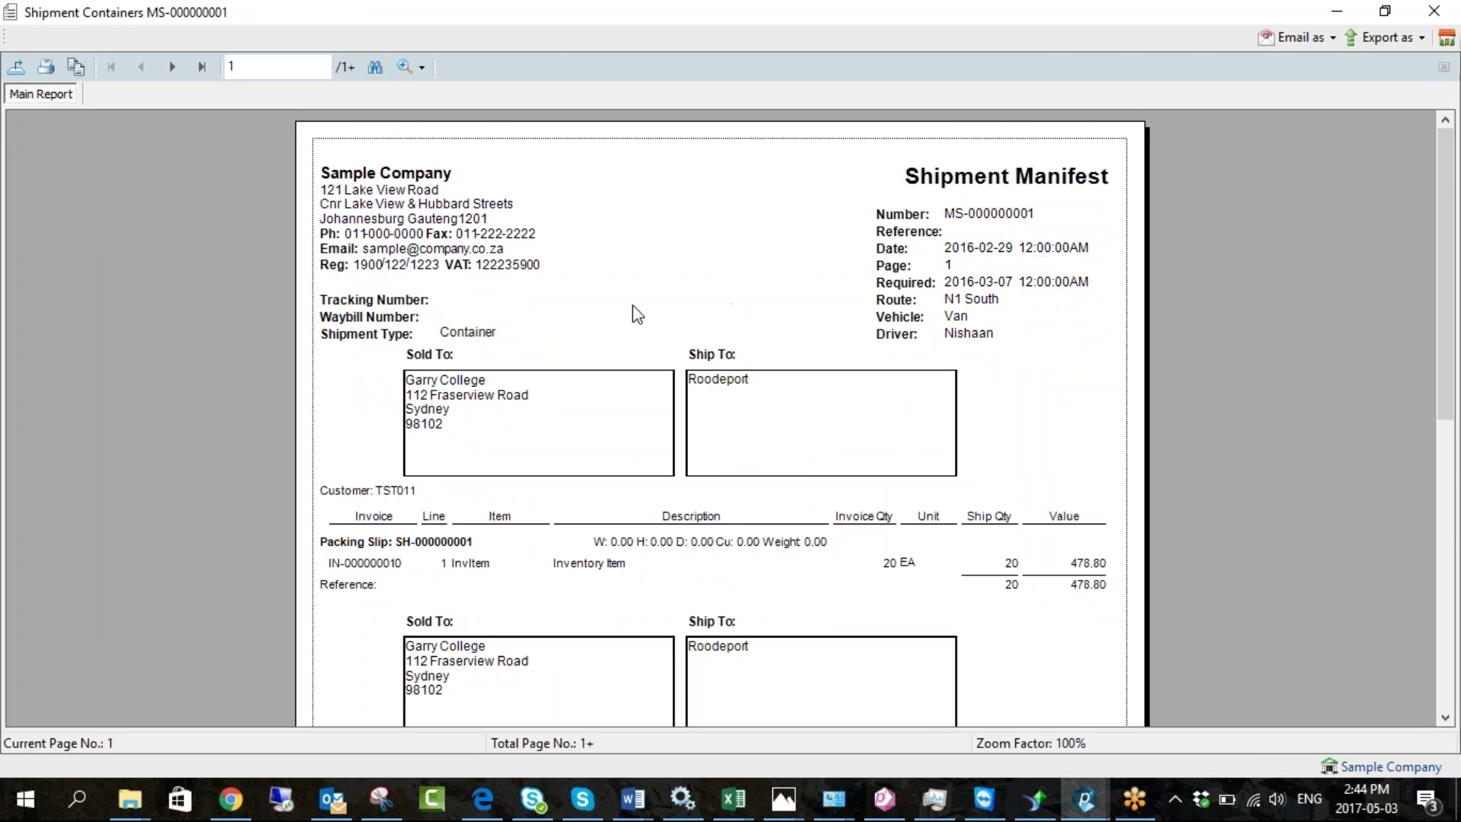
scroll(633, 320, "down", 4)
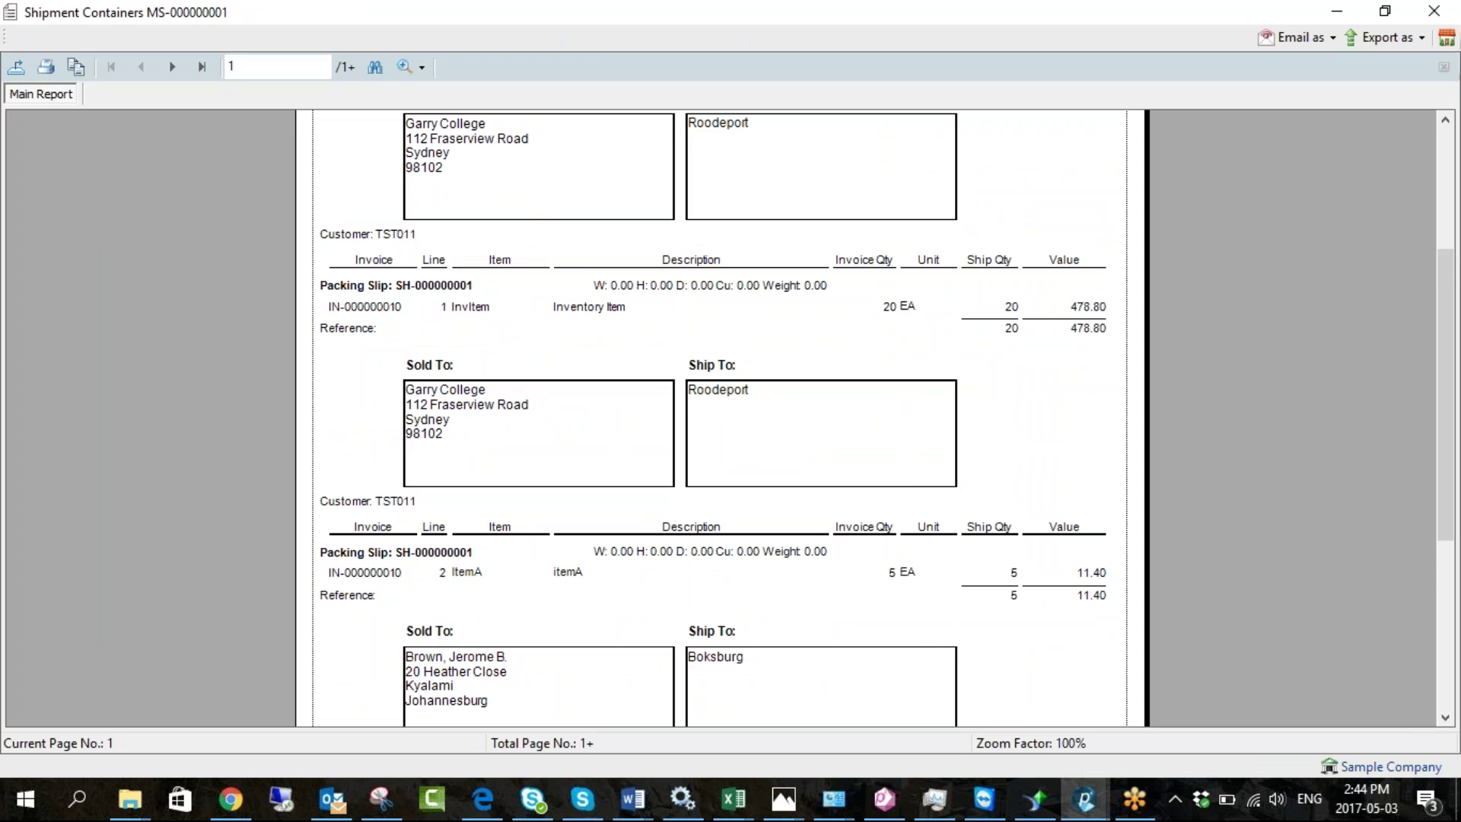
scroll(633, 319, "down", 2)
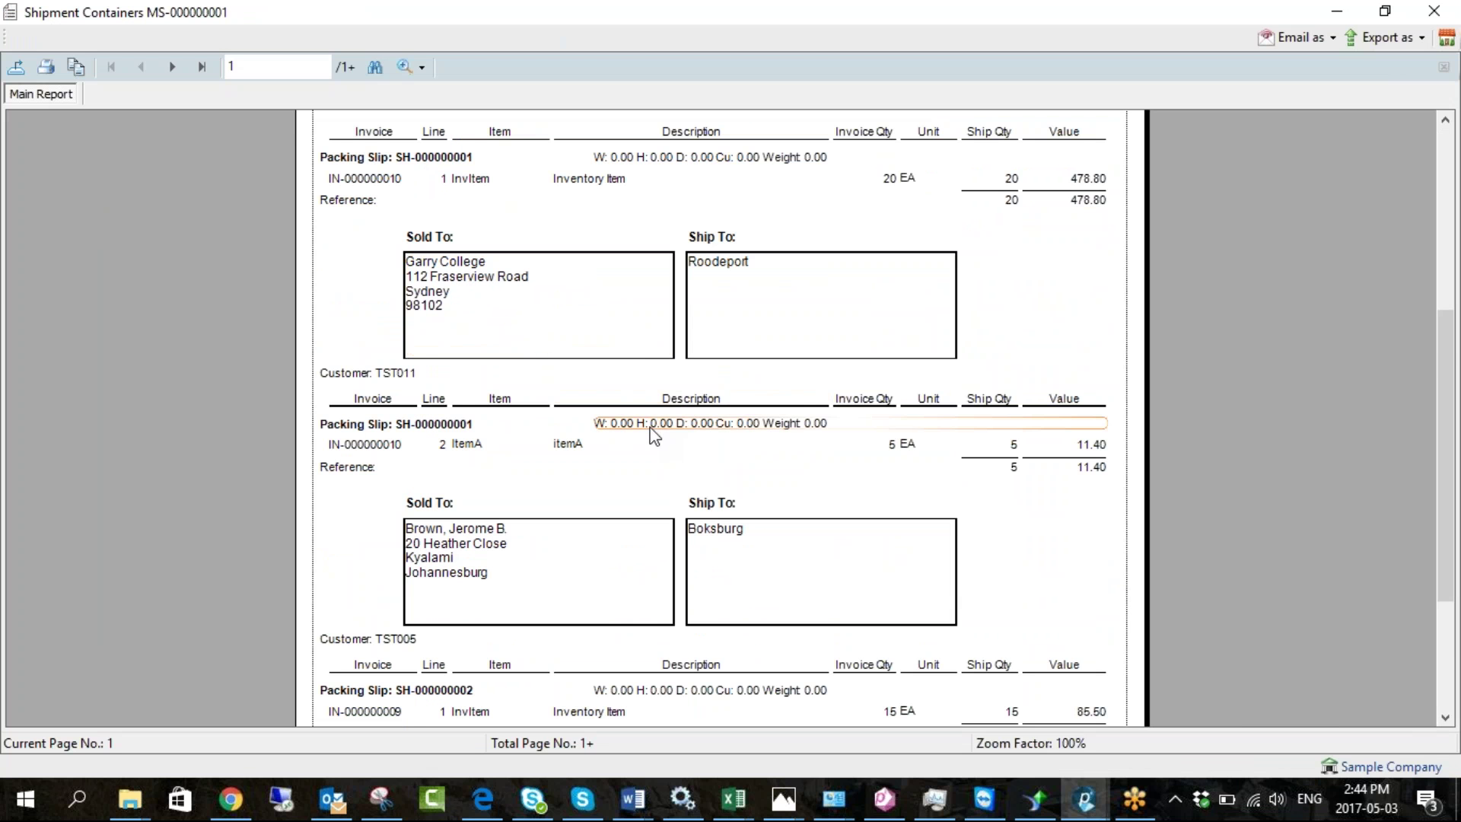
scroll(653, 435, "down", 2)
scroll(581, 411, "up", 8)
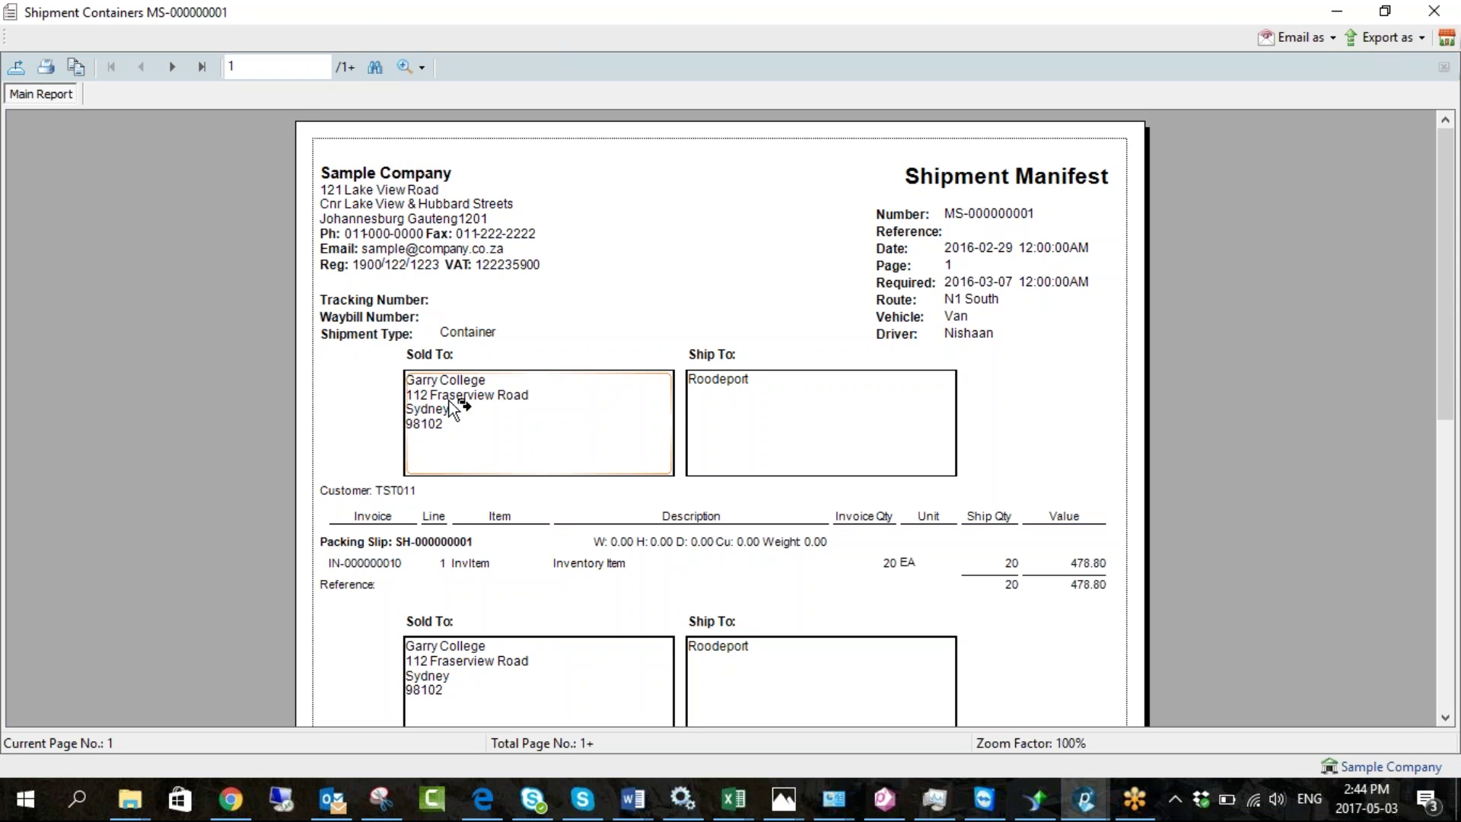
Review the shipment manifest through to its final packing slip and totals, and close the preview and the shipment container
scroll(518, 403, "down", 8)
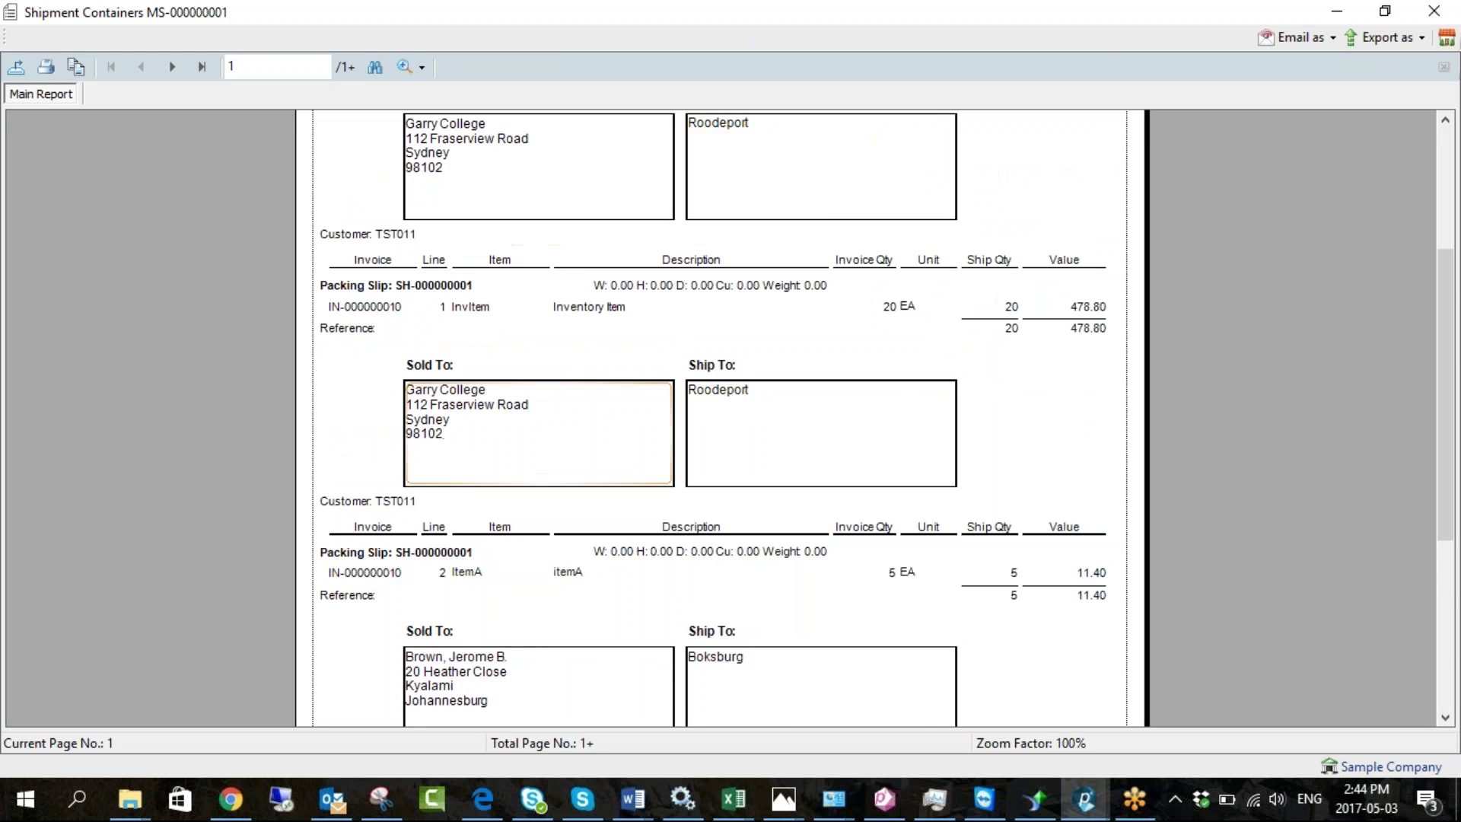
scroll(532, 415, "down", 2)
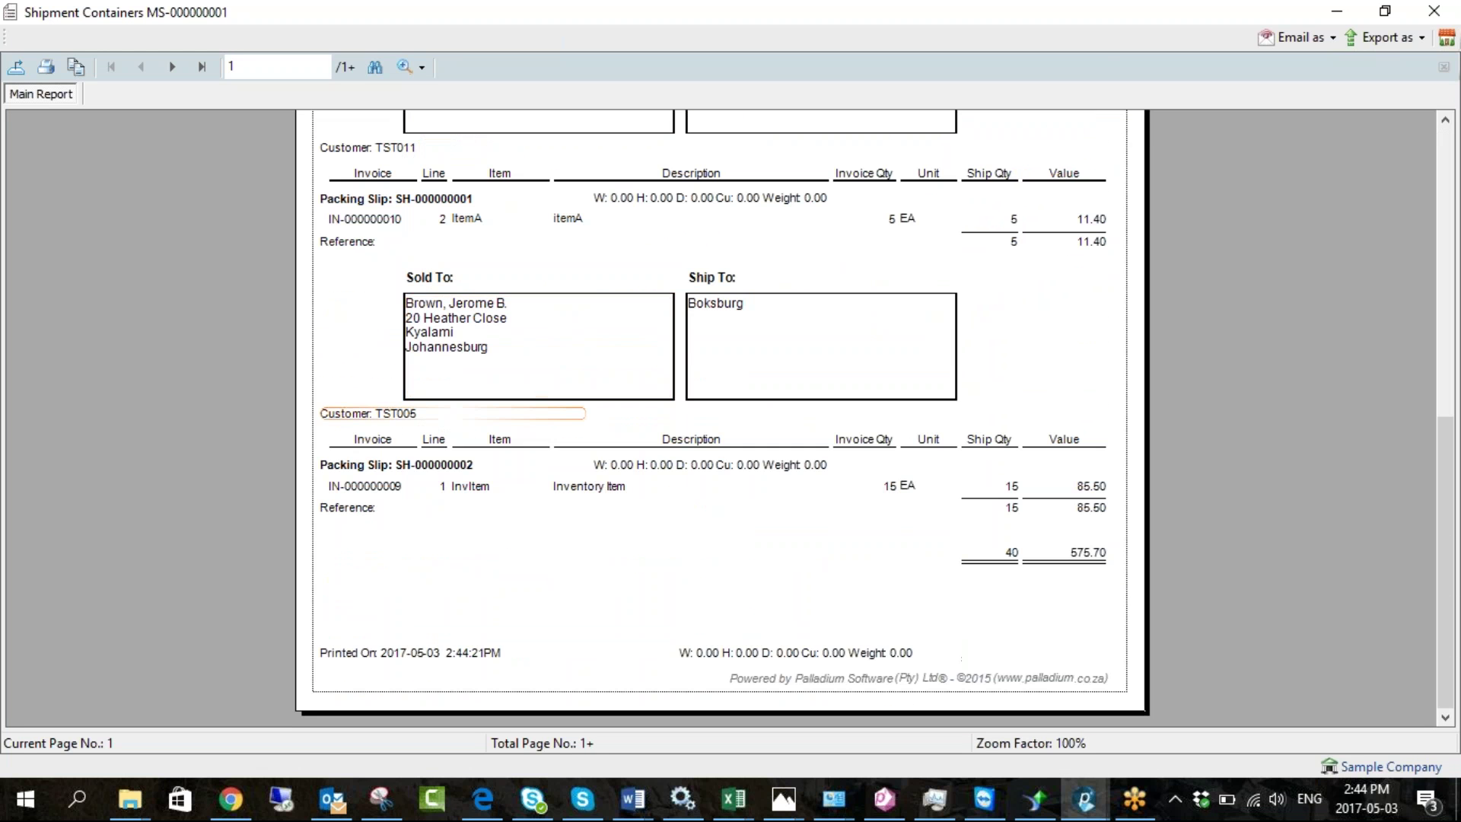
scroll(449, 413, "up", 10)
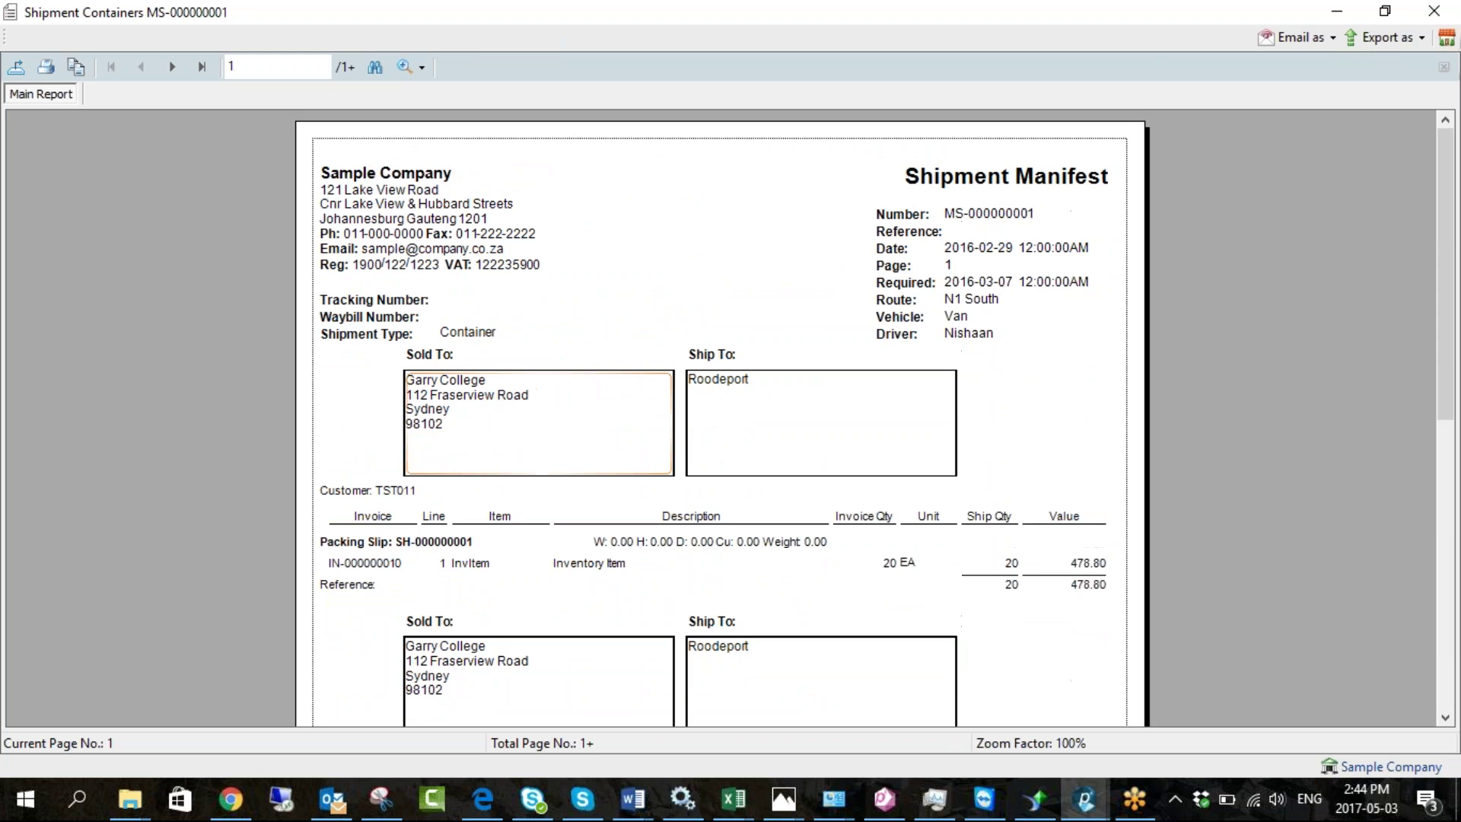
left_click(1431, 12)
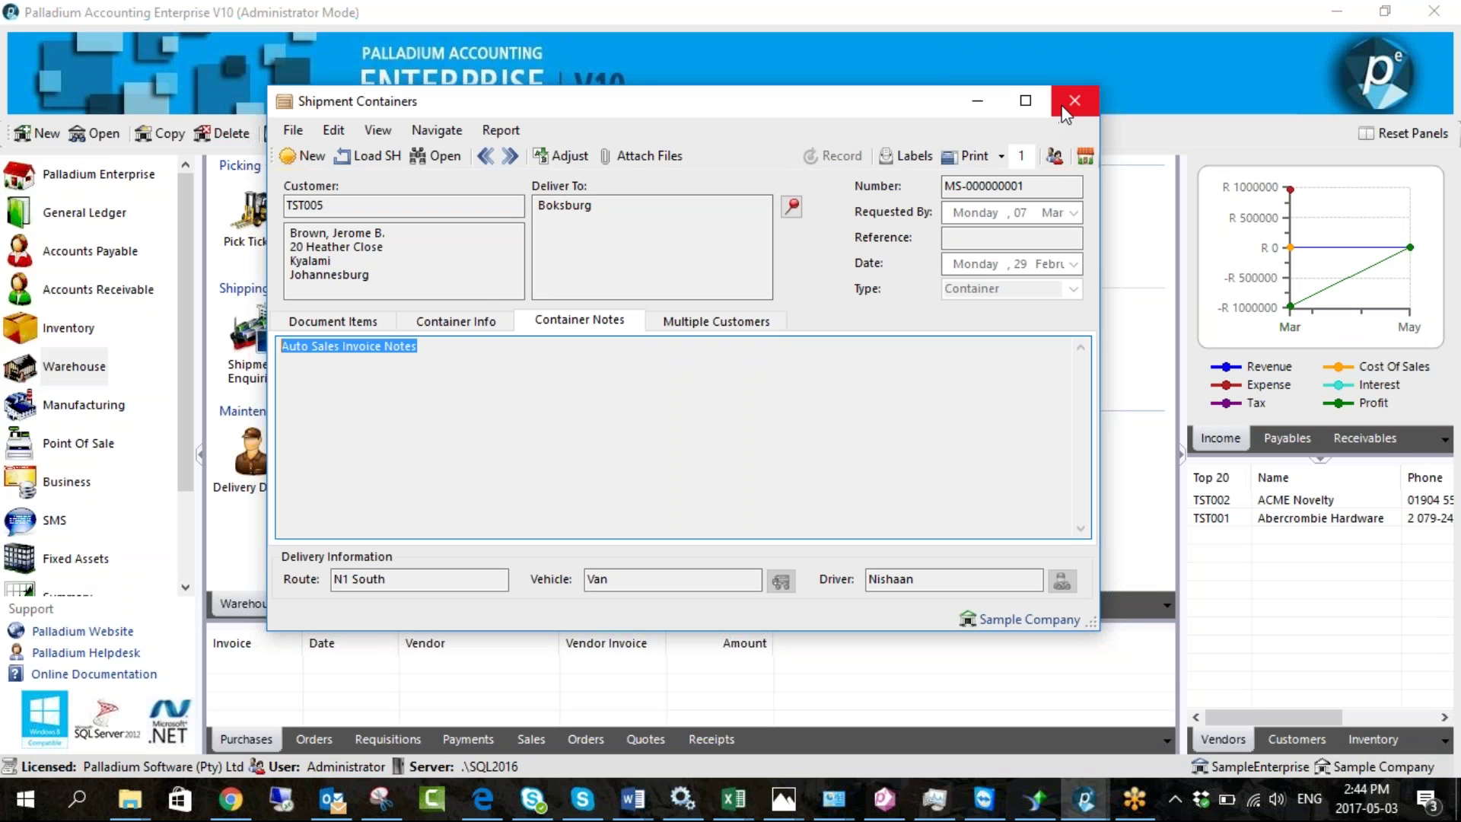
left_click(1065, 105)
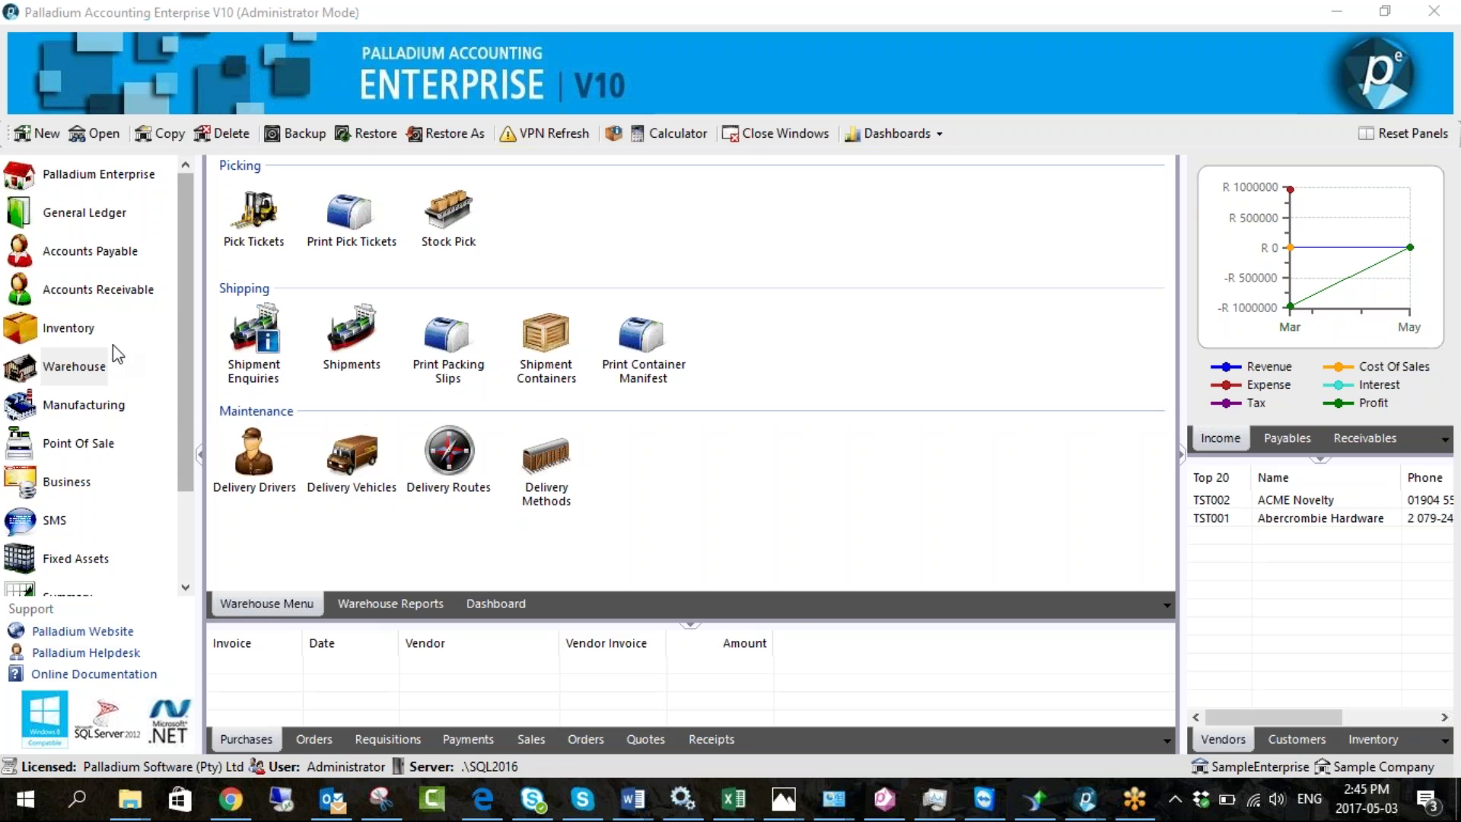
left_click(65, 321)
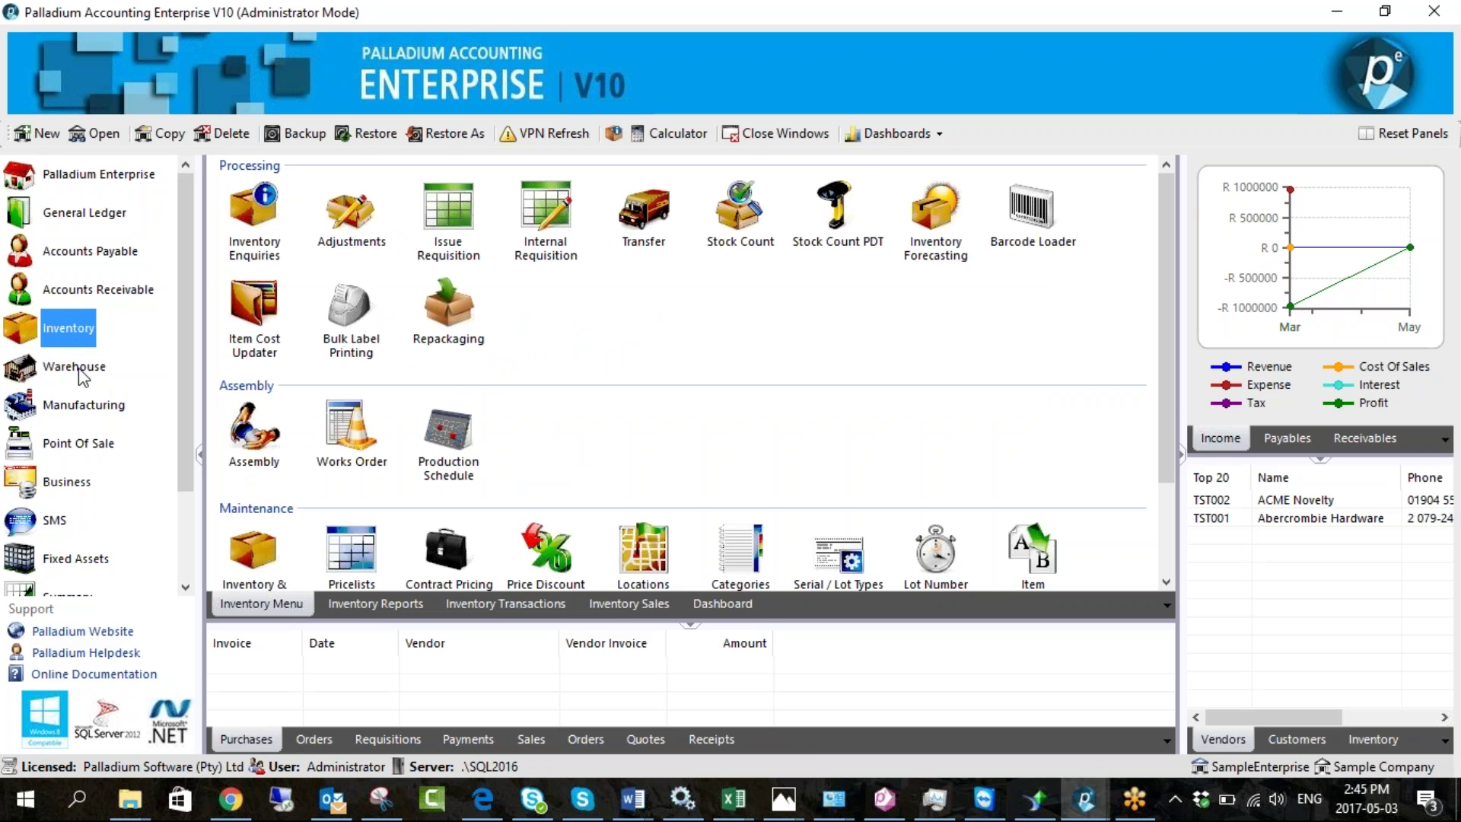
left_click(80, 369)
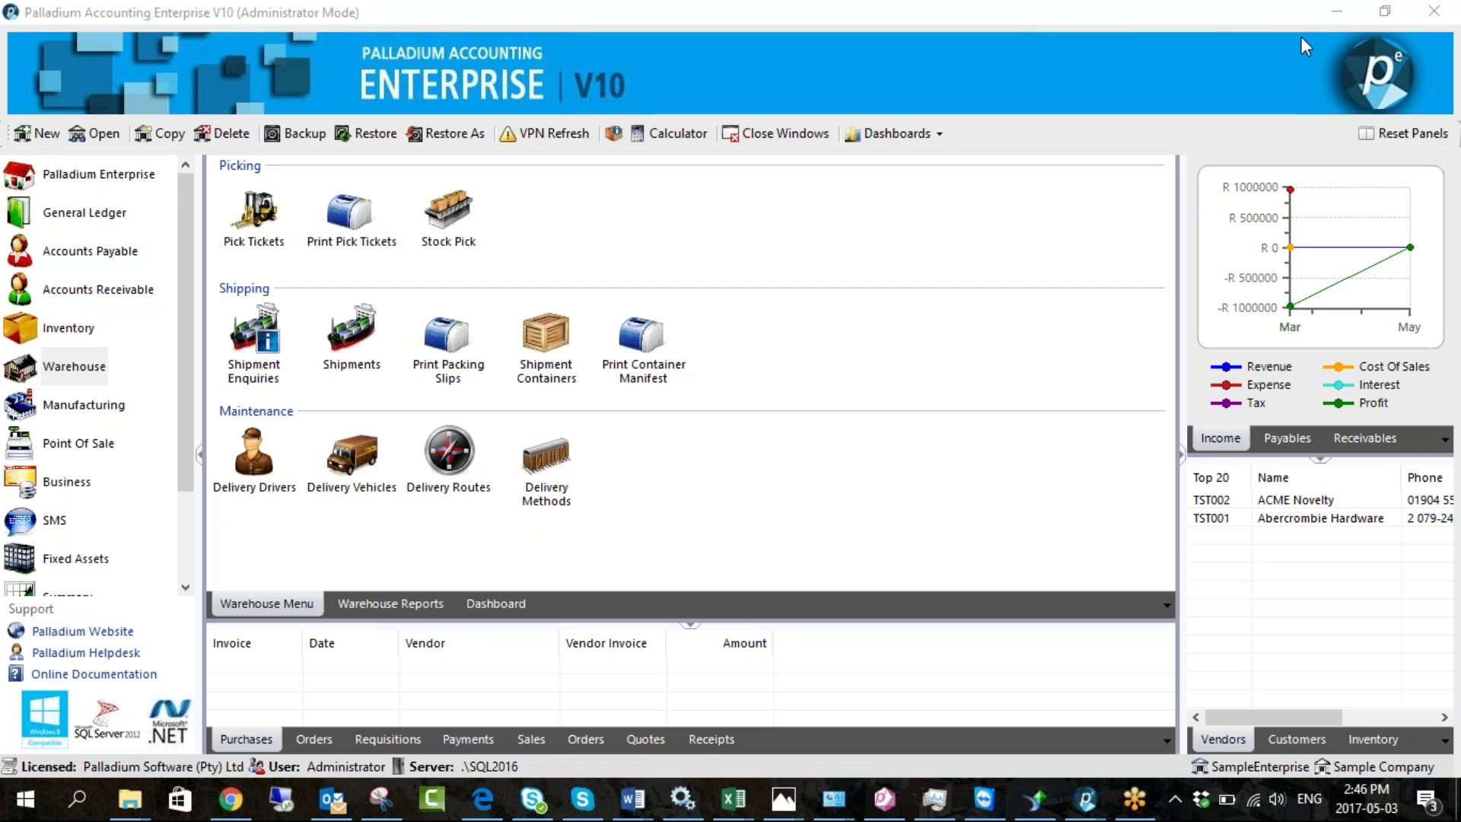
left_click(1414, 438)
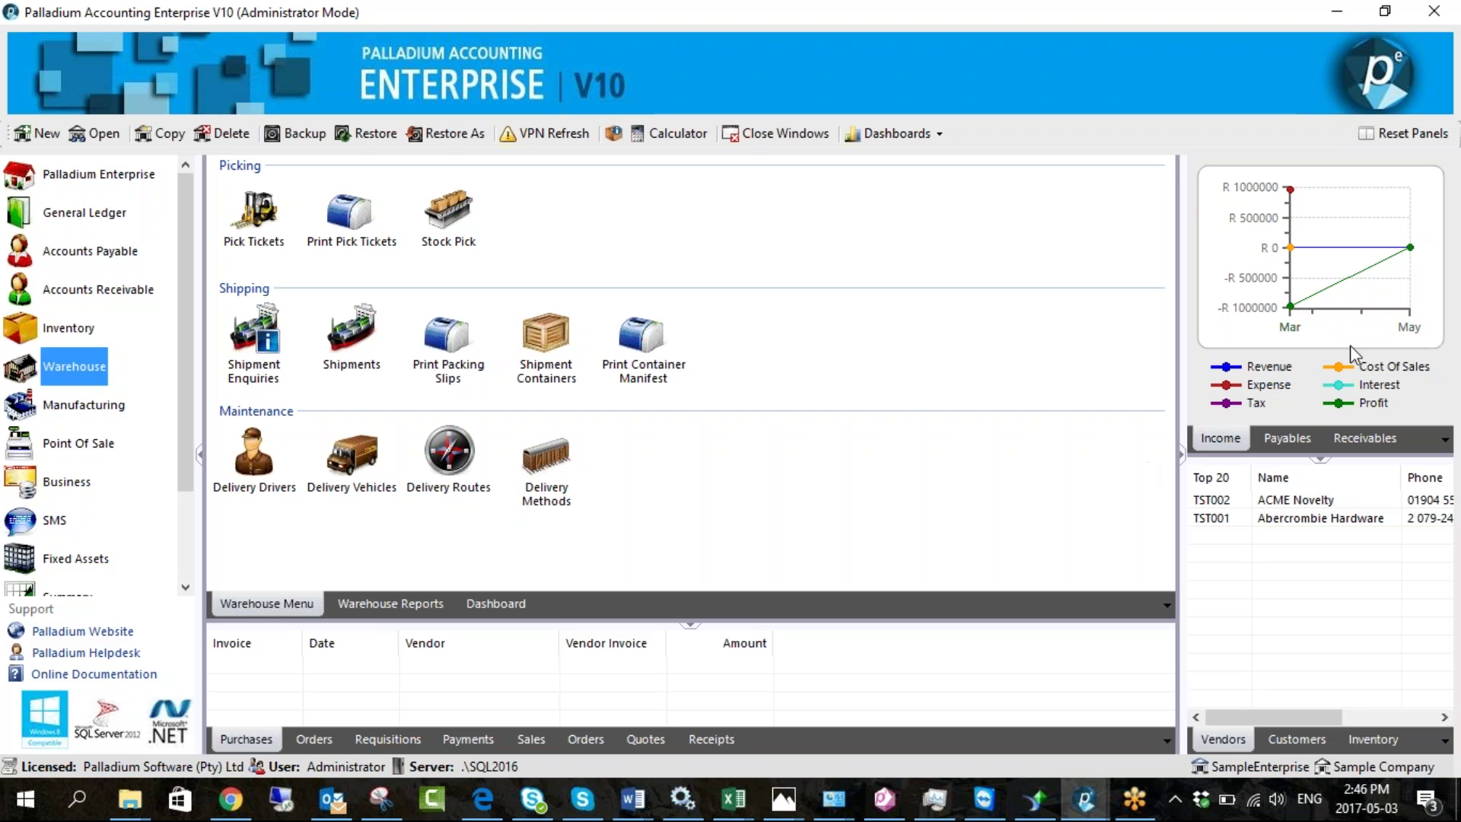